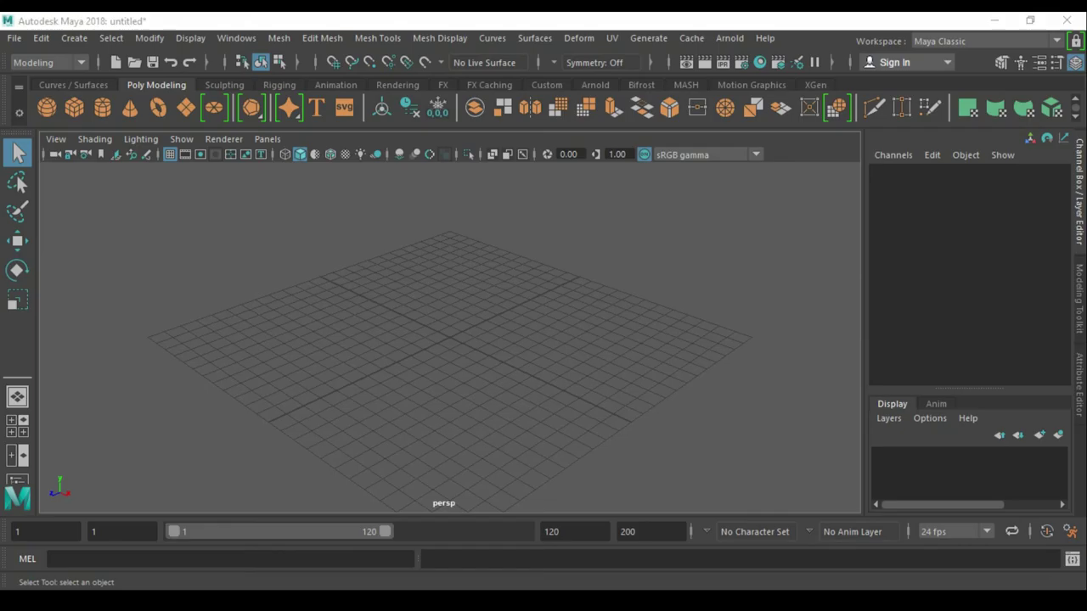
- Create a polygon cube at the origin
{"action": "left_click", "coordinate": [550, 258]}
{"action": "left_click_drag", "start_coordinate": [551, 293], "coordinate": [550, 251]}
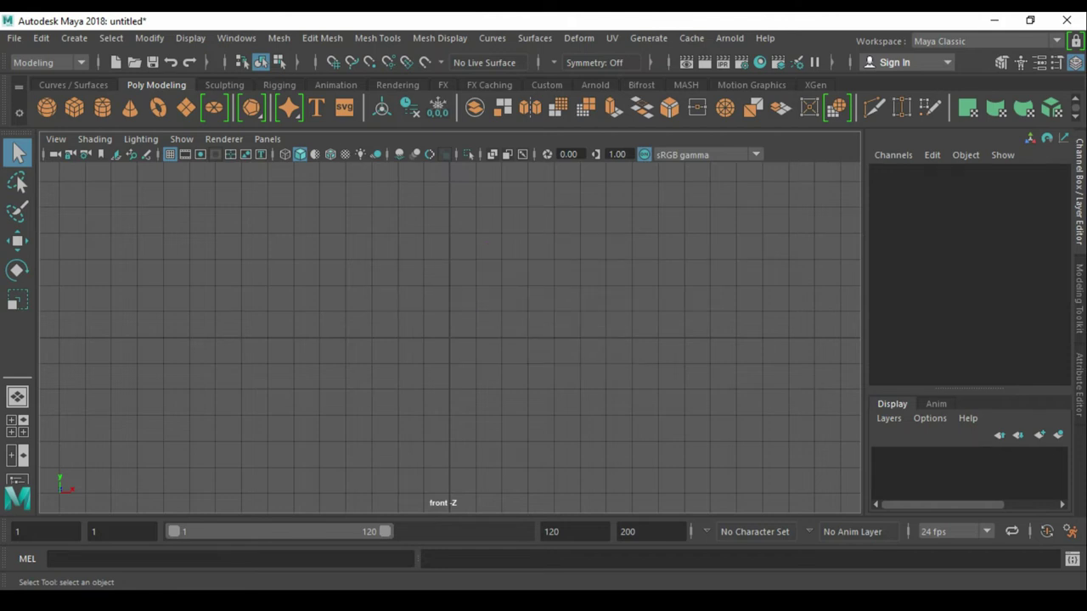
{"action": "right_click_drag", "start_coordinate": [506, 250], "coordinate": [505, 294], "text": "shift"}
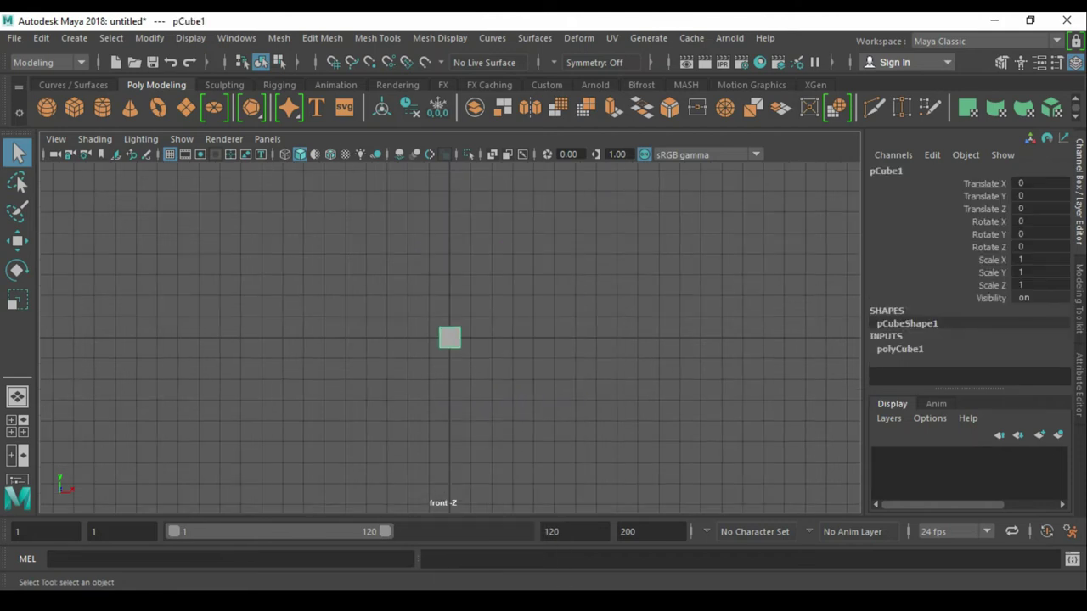
{"action": "key", "text": "w"}
{"action": "key", "text": "space"}
{"action": "left_click_drag", "start_coordinate": [530, 362], "coordinate": [530, 323]}
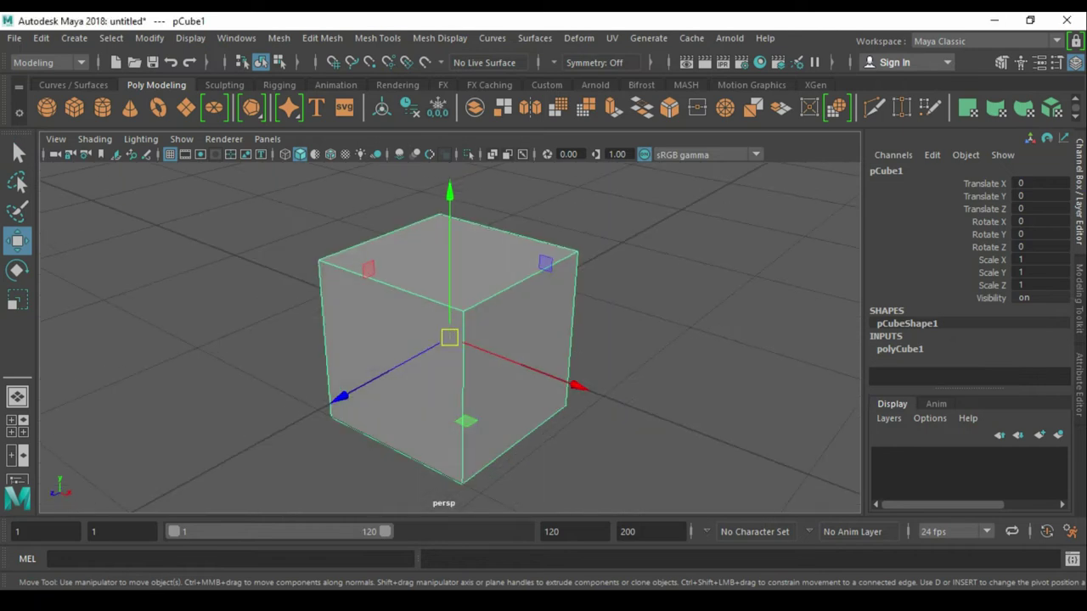
- Scale the cube into a long flat plank, Scale Z 7.991 and Scale Y 0.422
{"action": "key", "text": "r"}
{"action": "mouse_move", "coordinate": [344, 395]}
{"action": "left_mouse_down"}
{"action": "mouse_move", "coordinate": [316, 369]}
{"action": "mouse_move", "coordinate": [54, 432]}
{"action": "left_mouse_up"}
{"action": "scroll", "coordinate": [449, 337], "scroll_direction": "down", "scroll_amount": 3}
{"action": "scroll", "coordinate": [449, 337], "scroll_direction": "down", "scroll_amount": 2}
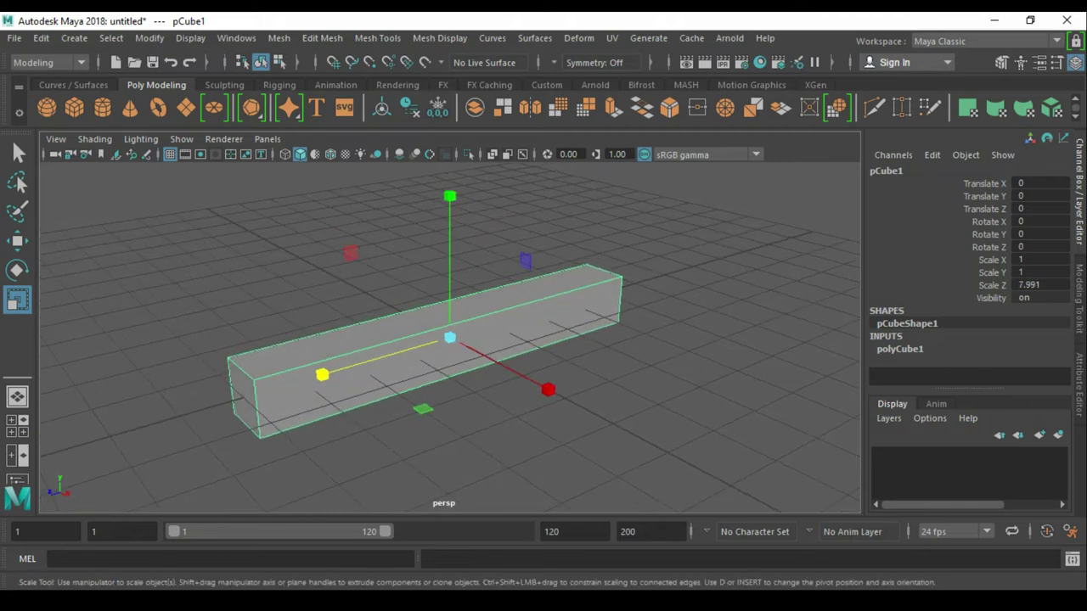
{"action": "mouse_move", "coordinate": [449, 196]}
{"action": "left_mouse_down"}
{"action": "mouse_move", "coordinate": [449, 277]}
{"action": "mouse_move", "coordinate": [450, 230]}
{"action": "left_mouse_up"}
- Raise the plank to Translate Y 0.202 and duplicate it
{"action": "key", "text": "w"}
{"action": "left_click_drag", "start_coordinate": [509, 340], "coordinate": [383, 322], "text": "alt"}
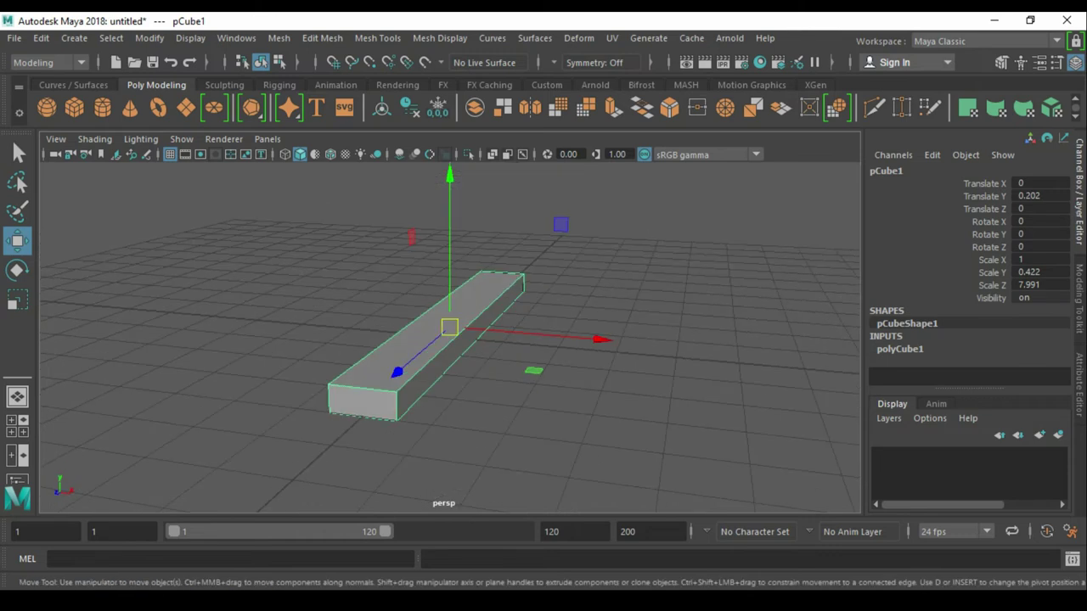
{"action": "key", "text": "ctrl+d"}
- Move the copied beam along -X to Translate X -4.67, beside the original
{"action": "left_click_drag", "start_coordinate": [629, 360], "coordinate": [344, 338]}
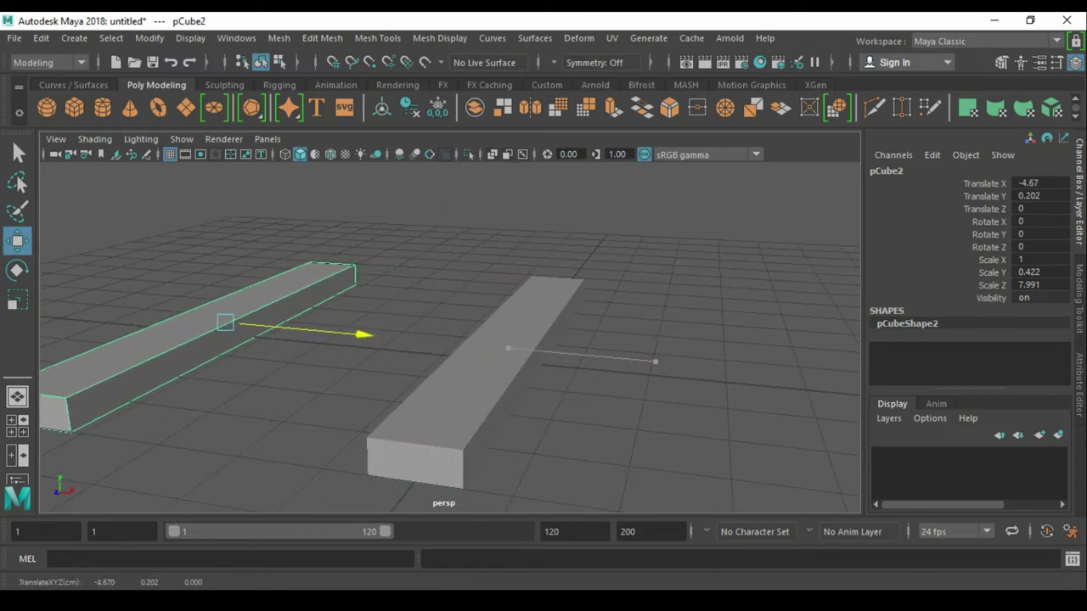
{"action": "key", "text": "q"}
{"action": "left_click", "coordinate": [645, 212]}
{"action": "left_click_drag", "start_coordinate": [645, 212], "coordinate": [578, 221], "text": "alt"}
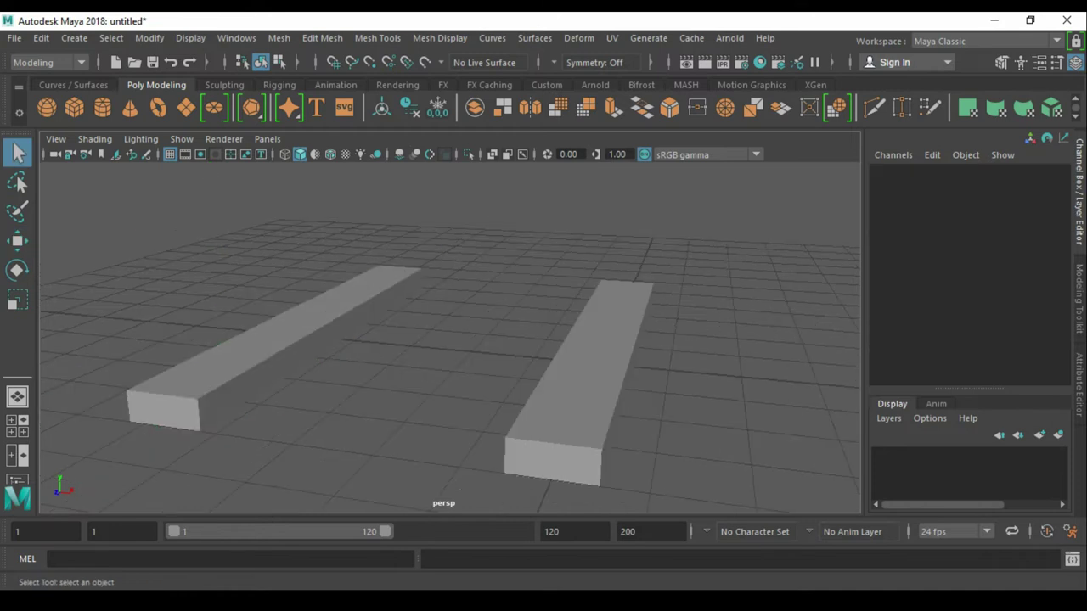
- Shift both beams along +X and turn on Wireframe on Shaded
{"action": "left_click_drag", "start_coordinate": [102, 246], "coordinate": [679, 502]}
{"action": "key", "text": "w"}
{"action": "left_click_drag", "start_coordinate": [697, 359], "coordinate": [839, 373]}
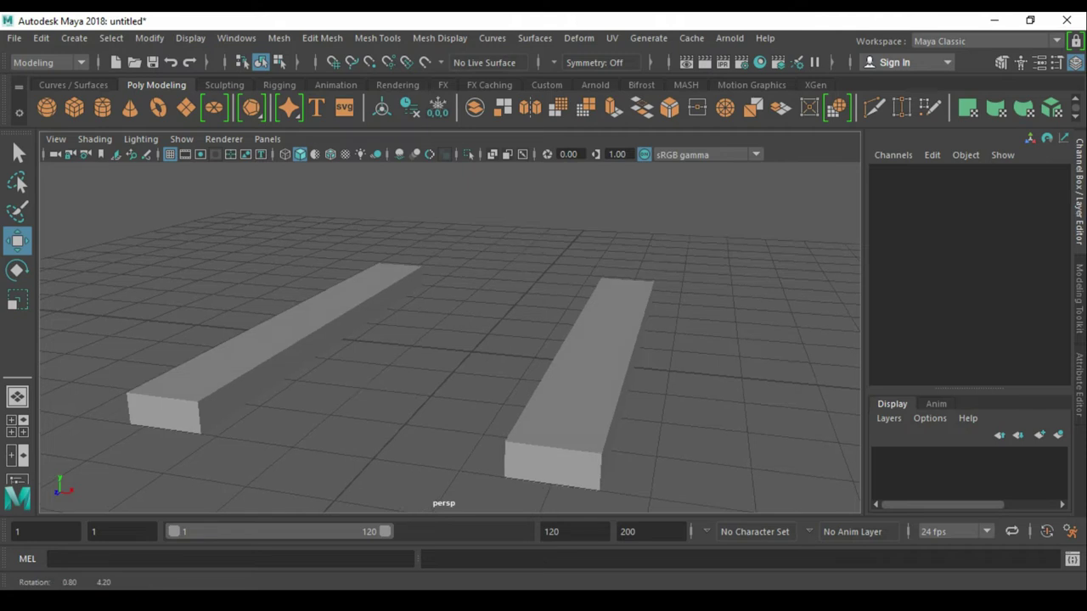
{"action": "left_click", "coordinate": [329, 154]}
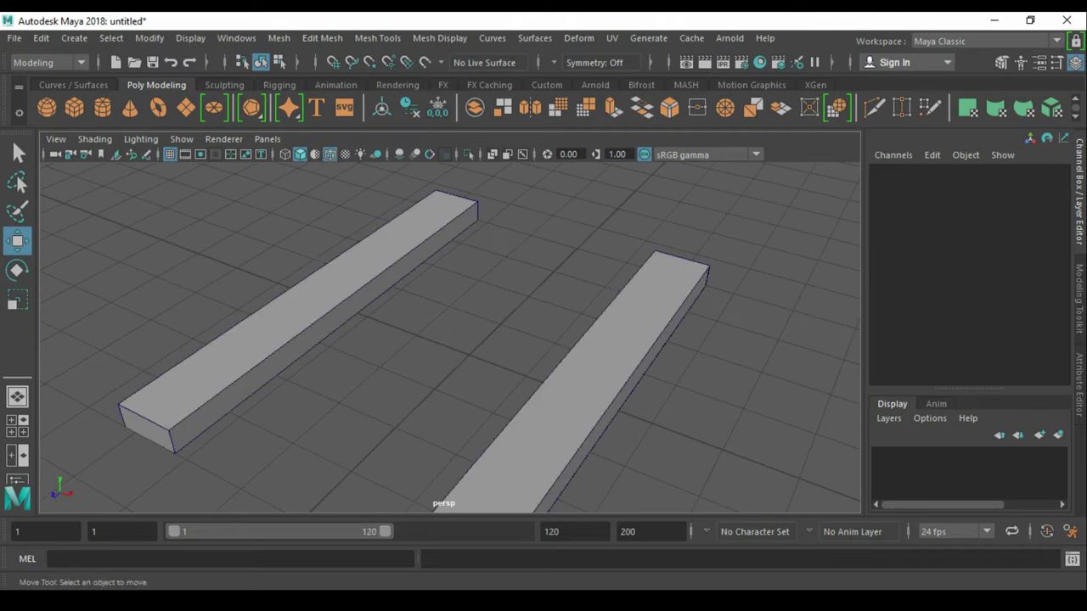
{"action": "scroll", "coordinate": [597, 234], "scroll_direction": "down", "scroll_amount": 5}
- Create a stray cube and delete it
{"action": "right_click", "coordinate": [598, 234], "text": "shift"}
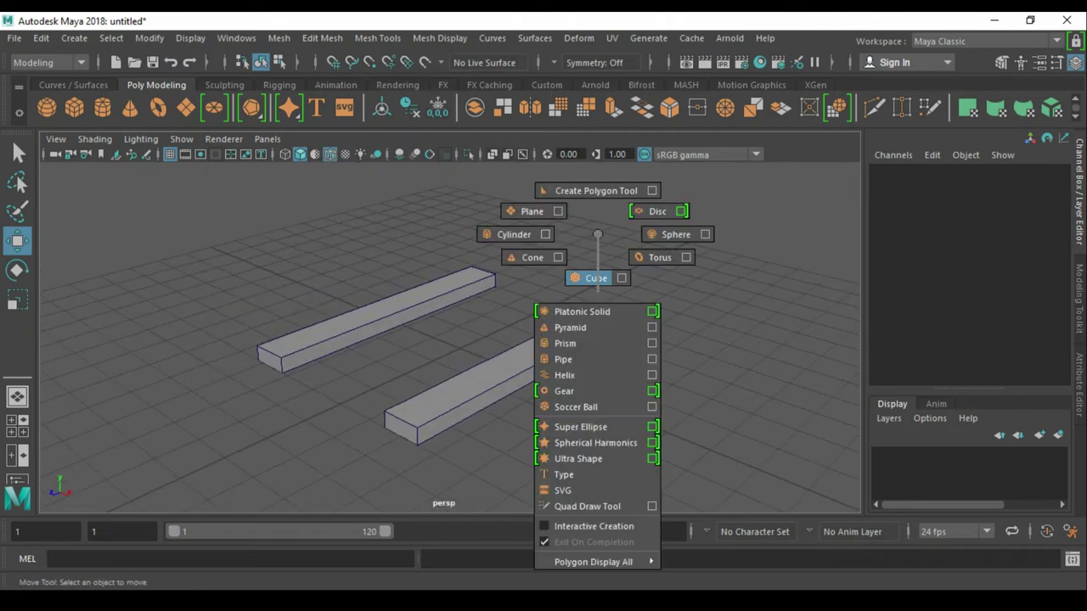
{"action": "left_click", "coordinate": [596, 278]}
{"action": "scroll", "coordinate": [451, 331], "scroll_direction": "up", "scroll_amount": 2}
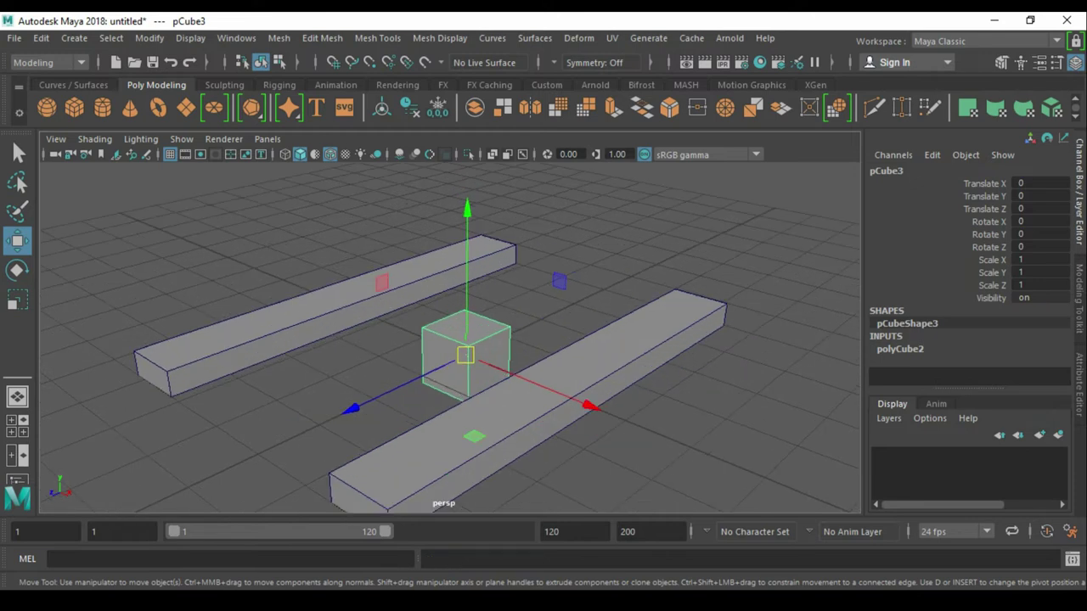
{"action": "key", "text": "Delete"}
- Duplicate the lower beam's top face into a separate piece, polySurface2, and select it
{"action": "left_click", "coordinate": [527, 399]}
{"action": "right_click_drag", "start_coordinate": [544, 382], "coordinate": [529, 367]}
{"action": "left_click", "coordinate": [544, 357]}
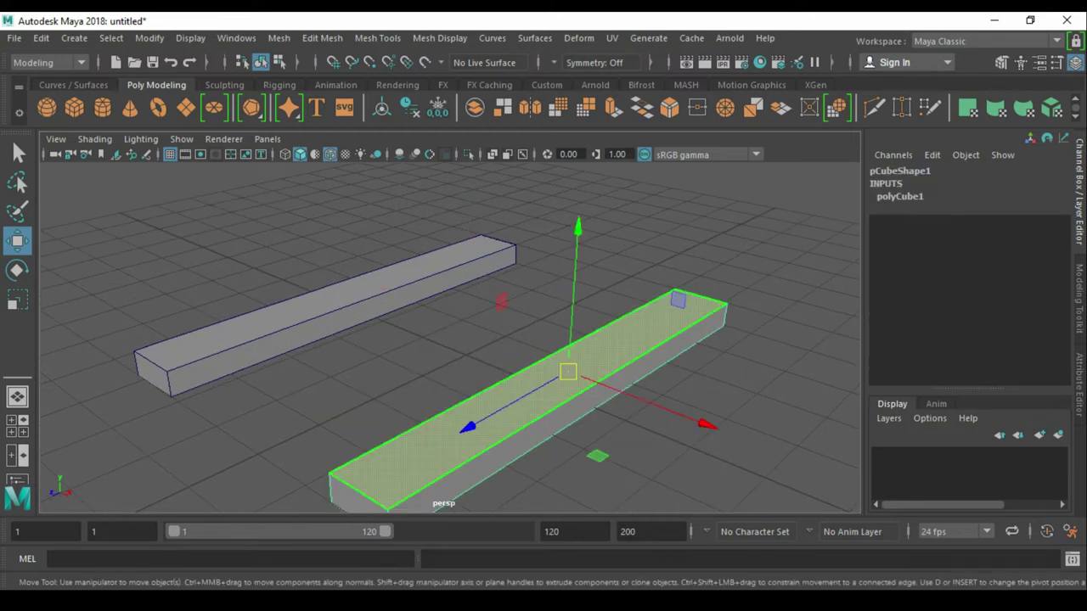
{"action": "middle_click_drag", "start_coordinate": [544, 356], "coordinate": [544, 323], "text": "alt"}
{"action": "right_click_drag", "start_coordinate": [716, 246], "coordinate": [688, 482], "text": "shift"}
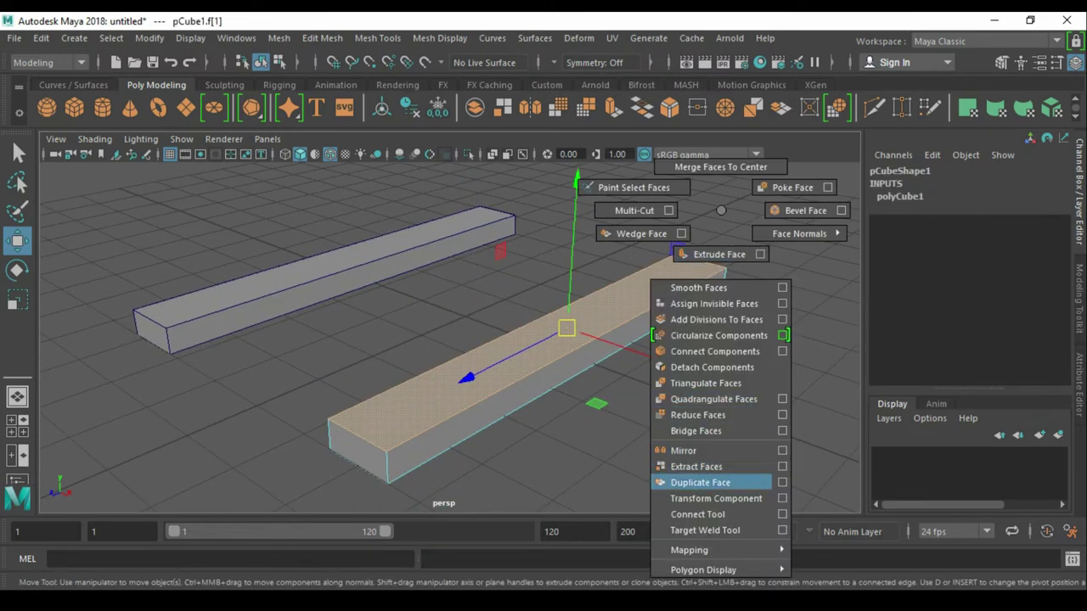
{"action": "key", "text": "q"}
{"action": "left_click", "coordinate": [645, 450]}
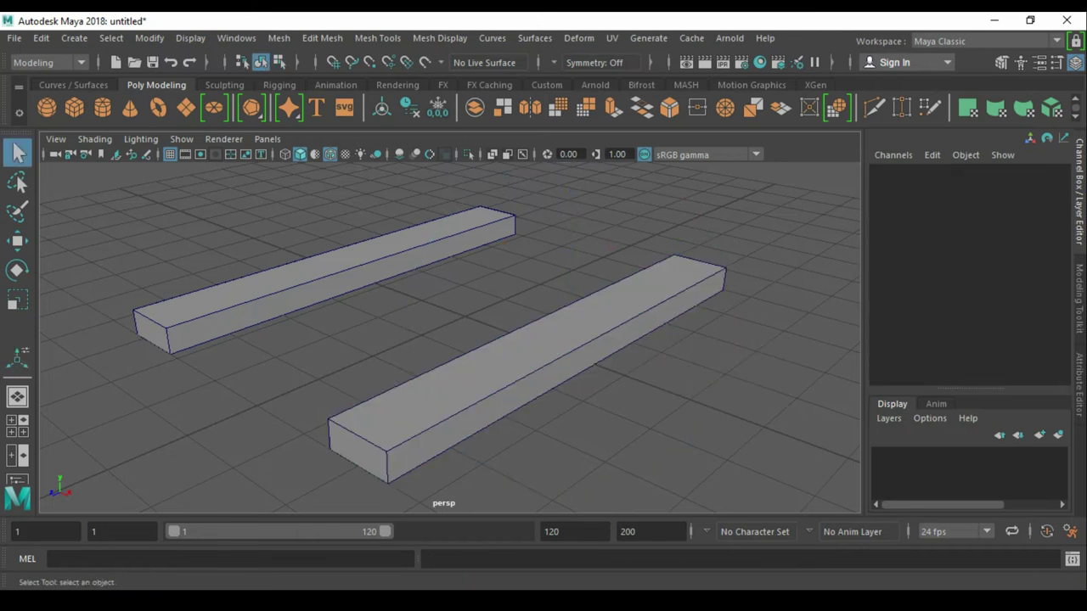
{"action": "left_click", "coordinate": [526, 374]}
{"action": "left_click", "coordinate": [526, 356]}
- Shrink the duplicated face to Scale Z 0.12 and Scale X 0.861, positioned at Z 0.261
{"action": "key", "text": "w"}
{"action": "key", "text": "r"}
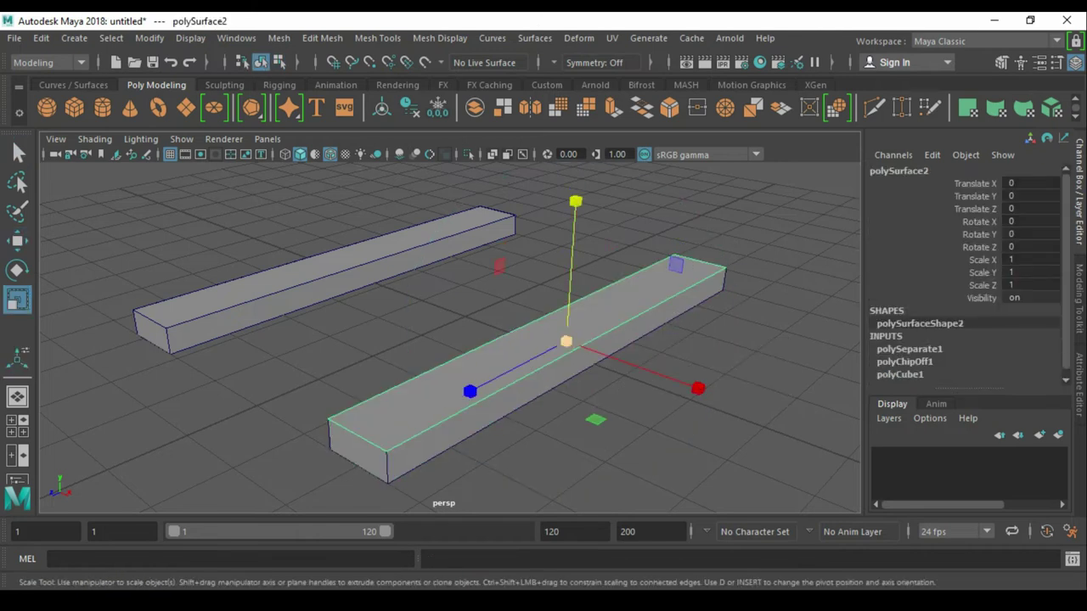
{"action": "mouse_move", "coordinate": [469, 391]}
{"action": "left_mouse_down"}
{"action": "mouse_move", "coordinate": [532, 358]}
{"action": "mouse_move", "coordinate": [356, 450]}
{"action": "mouse_move", "coordinate": [408, 424]}
{"action": "left_mouse_up"}
{"action": "key", "text": "w"}
{"action": "key", "text": "r"}
{"action": "scroll", "coordinate": [451, 337], "scroll_direction": "up", "scroll_amount": 2}
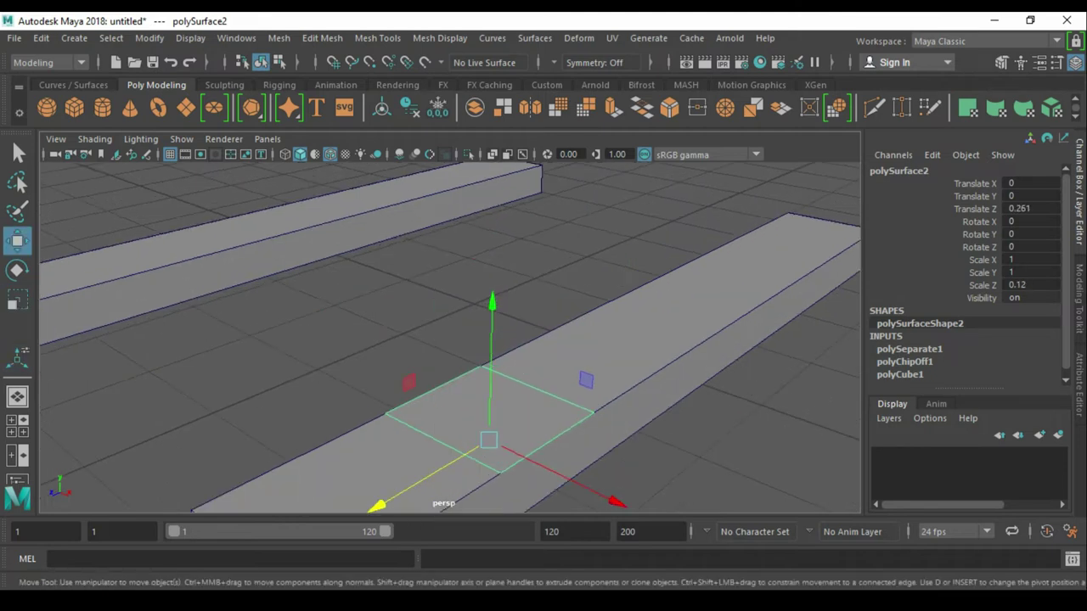
{"action": "scroll", "coordinate": [450, 337], "scroll_direction": "up", "scroll_amount": 2}
{"action": "scroll", "coordinate": [450, 337], "scroll_direction": "up", "scroll_amount": 2}
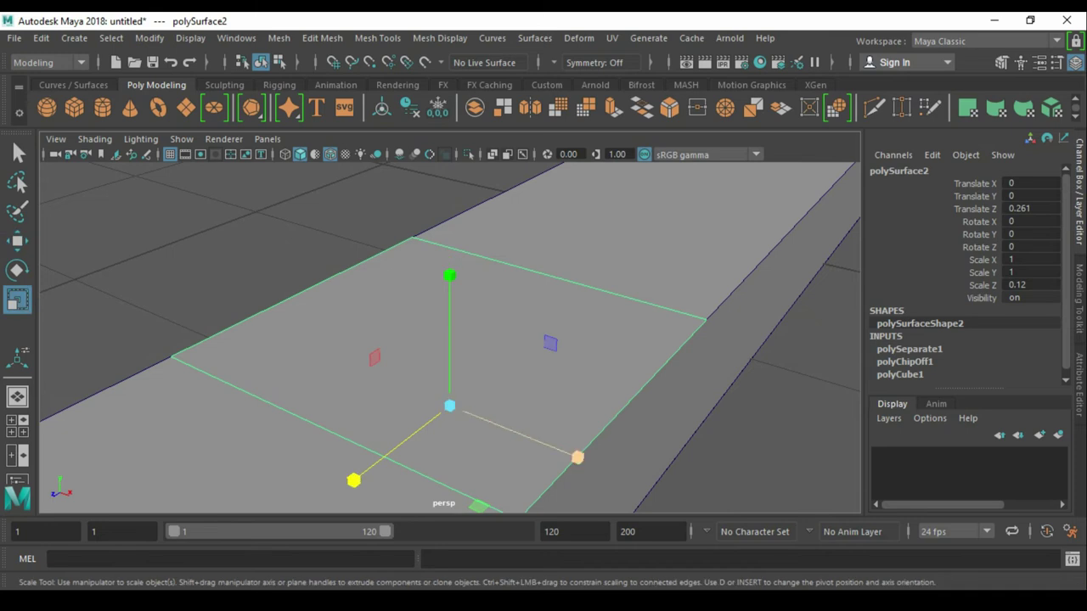
{"action": "left_click_drag", "start_coordinate": [577, 458], "coordinate": [556, 451]}
{"action": "key", "text": "w"}
{"action": "scroll", "coordinate": [451, 382], "scroll_direction": "down", "scroll_amount": 3}
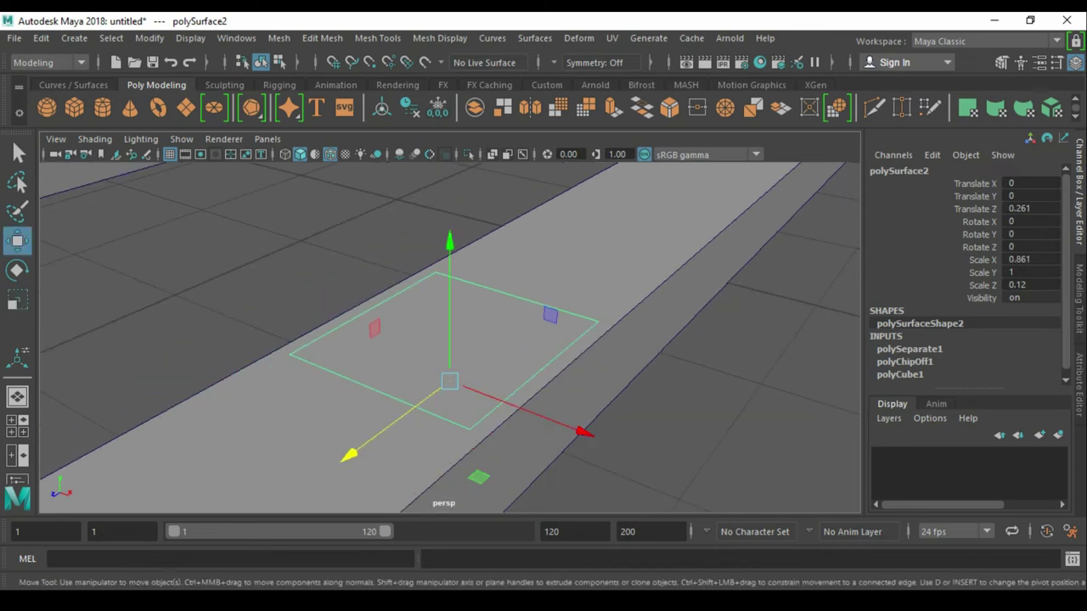
- Extrude the small face straight upward into a tall leg column
{"action": "key", "text": "F11"}
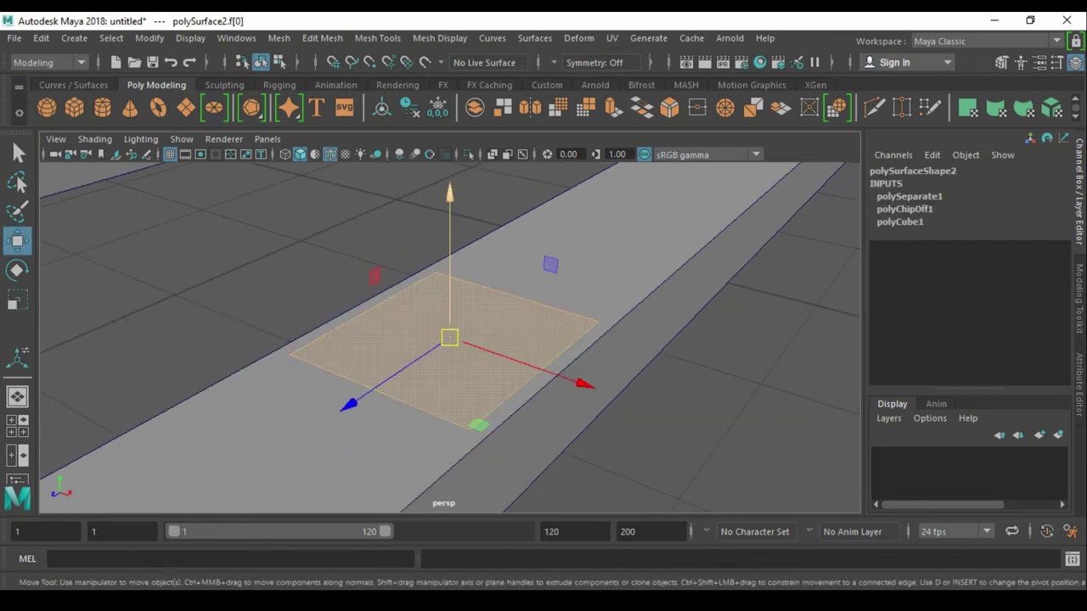
{"action": "key", "text": "ctrl+e"}
{"action": "scroll", "coordinate": [450, 340], "scroll_direction": "down", "scroll_amount": 5}
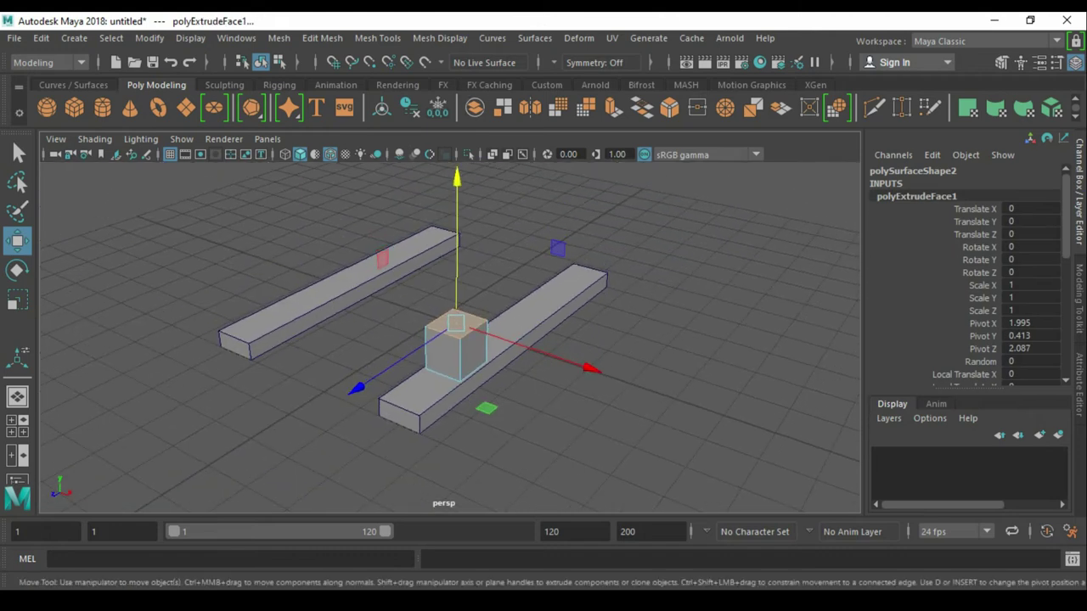
{"action": "left_click_drag", "start_coordinate": [450, 340], "coordinate": [476, 336], "text": "alt"}
{"action": "left_click_drag", "start_coordinate": [454, 178], "coordinate": [455, 51]}
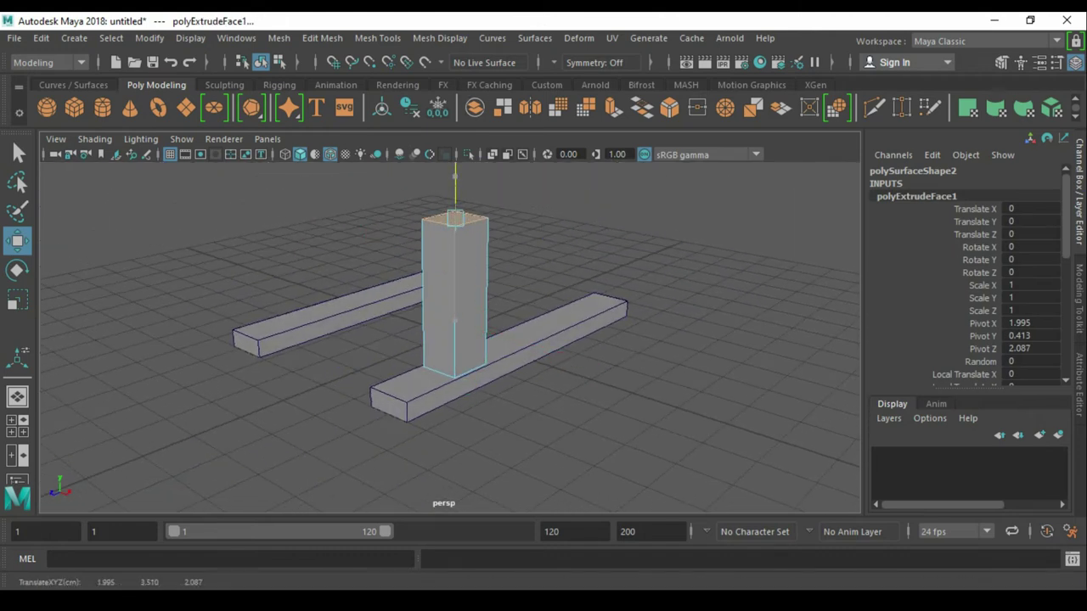
{"action": "left_click_drag", "start_coordinate": [450, 340], "coordinate": [451, 298], "text": "alt"}
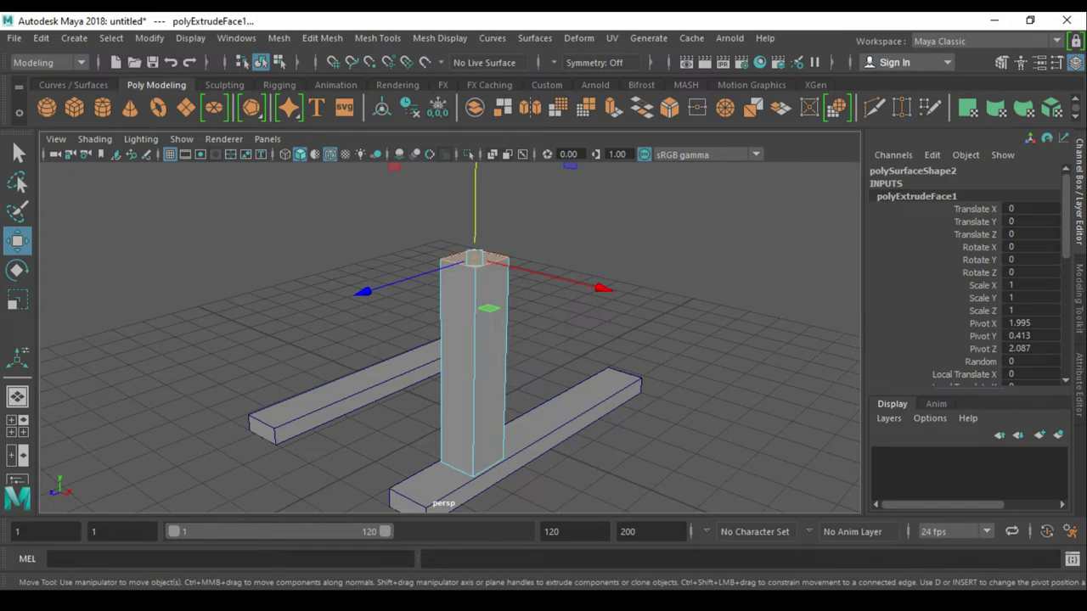
- Raise the column's four top vertices to lengthen the leg
{"action": "key", "text": "q"}
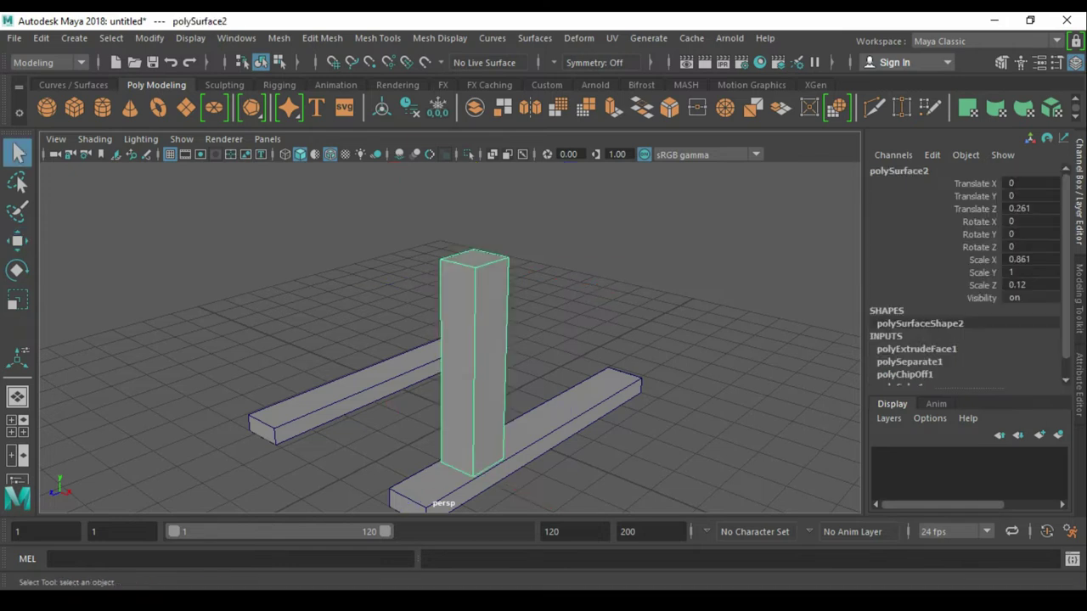
{"action": "left_click_drag", "start_coordinate": [409, 219], "coordinate": [623, 263]}
{"action": "key", "text": "w"}
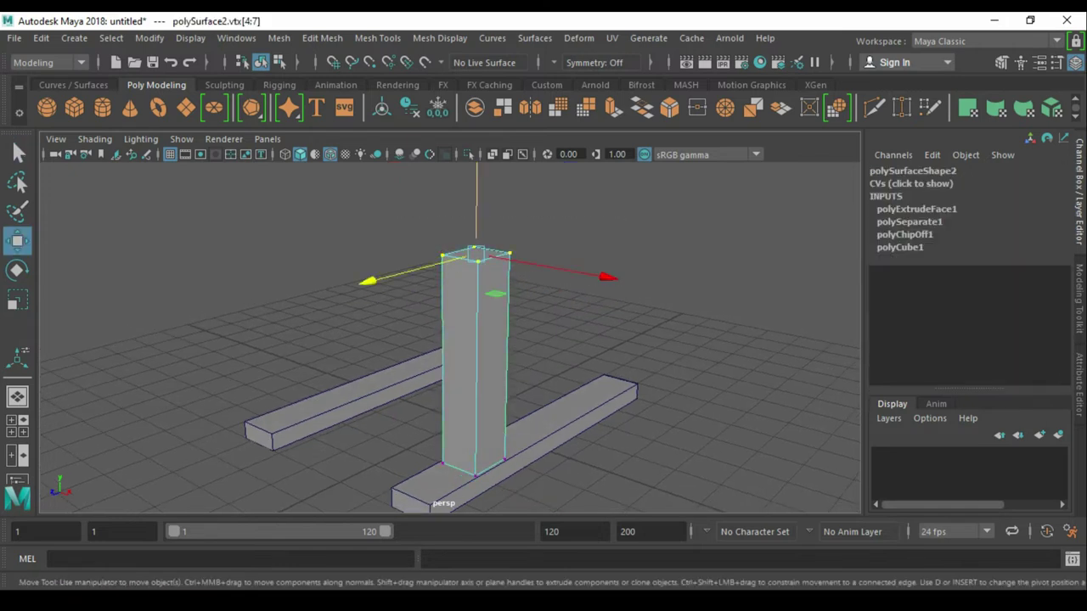
{"action": "left_click_drag", "start_coordinate": [477, 170], "coordinate": [477, 121]}
{"action": "key", "text": "q"}
{"action": "right_click_drag", "start_coordinate": [480, 280], "coordinate": [539, 247]}
- Isolate the column and reverse its face normals
{"action": "left_click", "coordinate": [475, 340]}
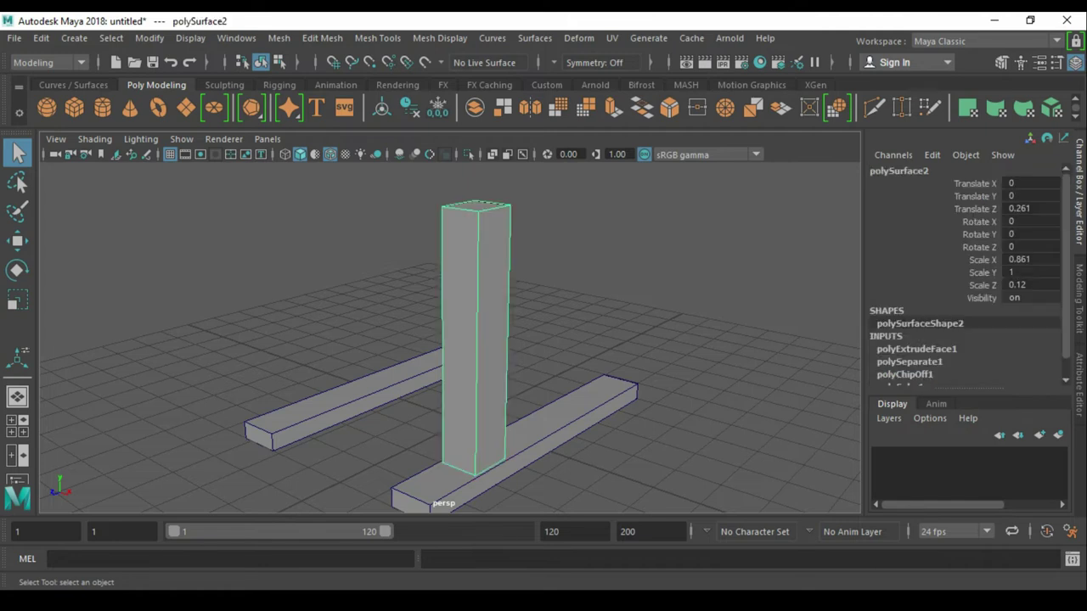
{"action": "key", "text": "alt+h"}
{"action": "left_click_drag", "start_coordinate": [476, 339], "coordinate": [544, 255], "text": "alt"}
{"action": "key", "text": "F11"}
{"action": "left_click", "coordinate": [492, 323]}
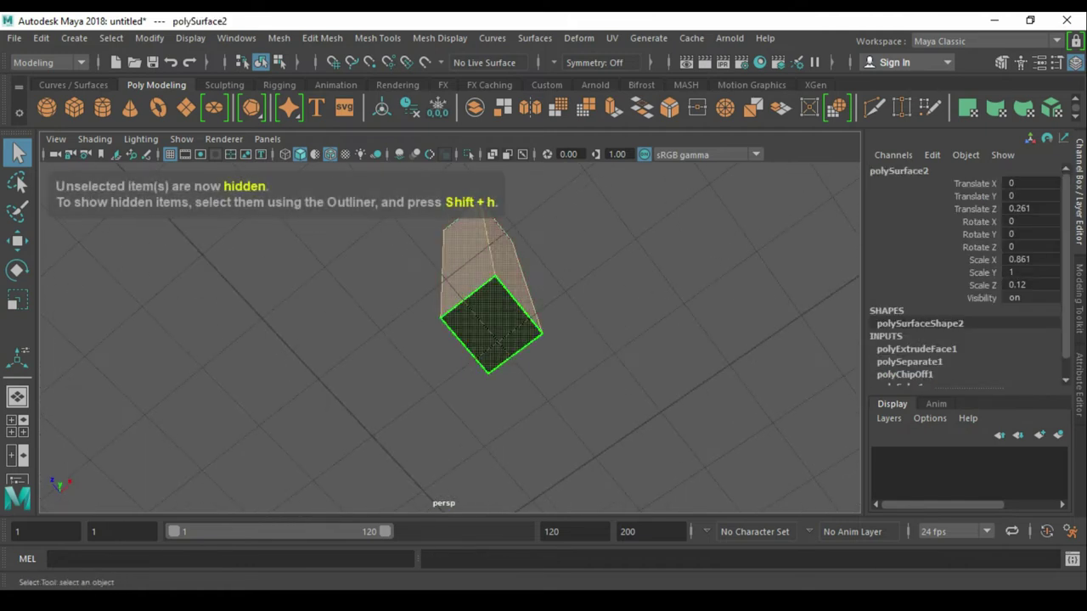
{"action": "key", "text": "space"}
{"action": "left_click", "coordinate": [466, 368]}
{"action": "left_click", "coordinate": [509, 164]}
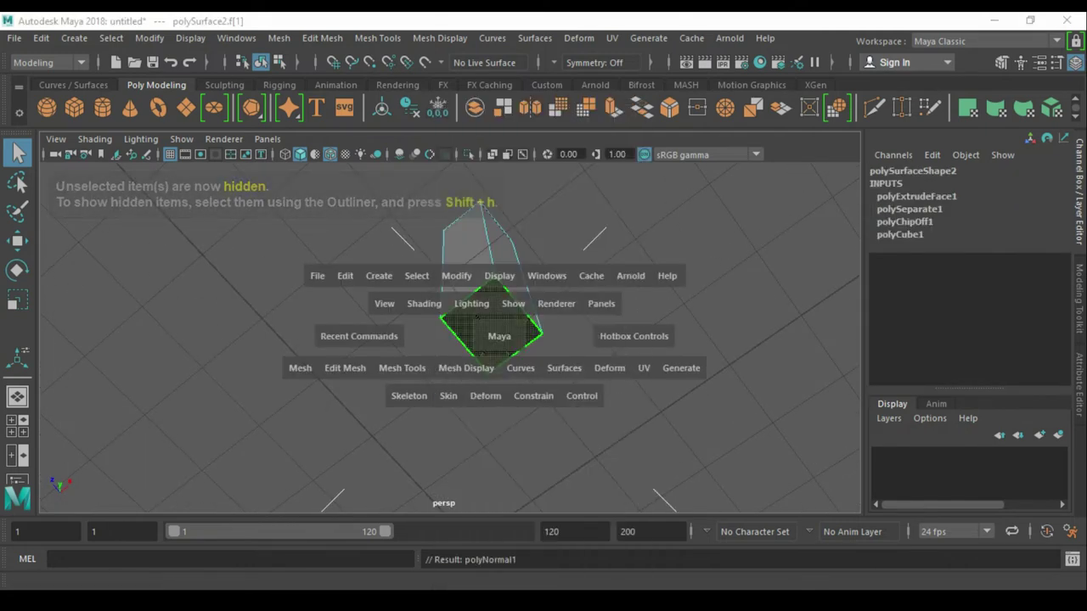
{"action": "key", "text": "F8"}
{"action": "left_click", "coordinate": [645, 231]}
{"action": "key", "text": "space"}
{"action": "left_click_drag", "start_coordinate": [645, 231], "coordinate": [641, 186]}
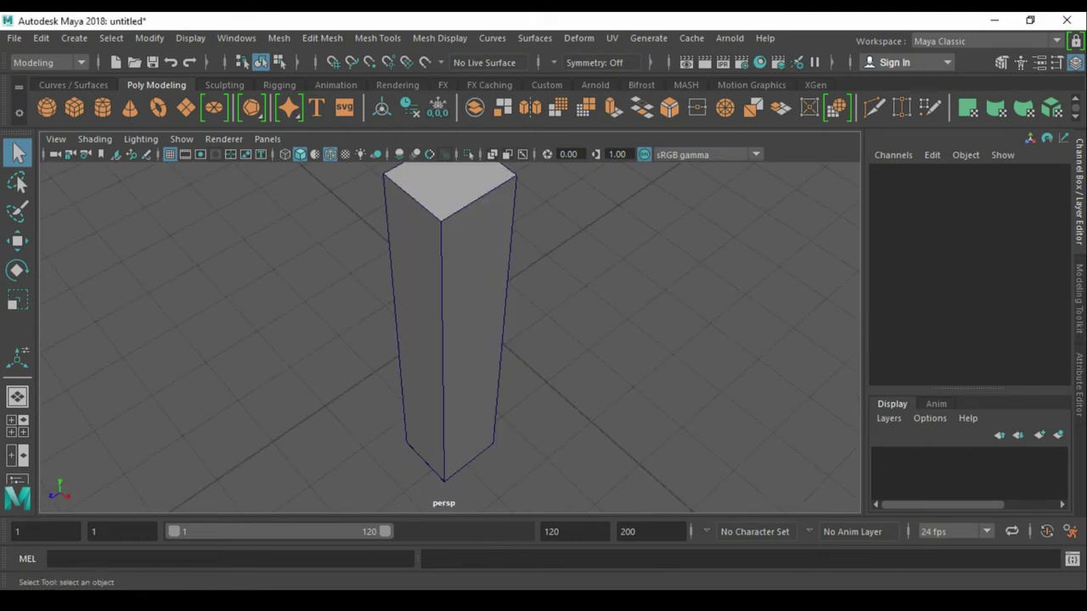
- Shift the leg's top vertices sideways to test a lean, undoing the trial rotation
{"action": "left_click", "coordinate": [450, 339]}
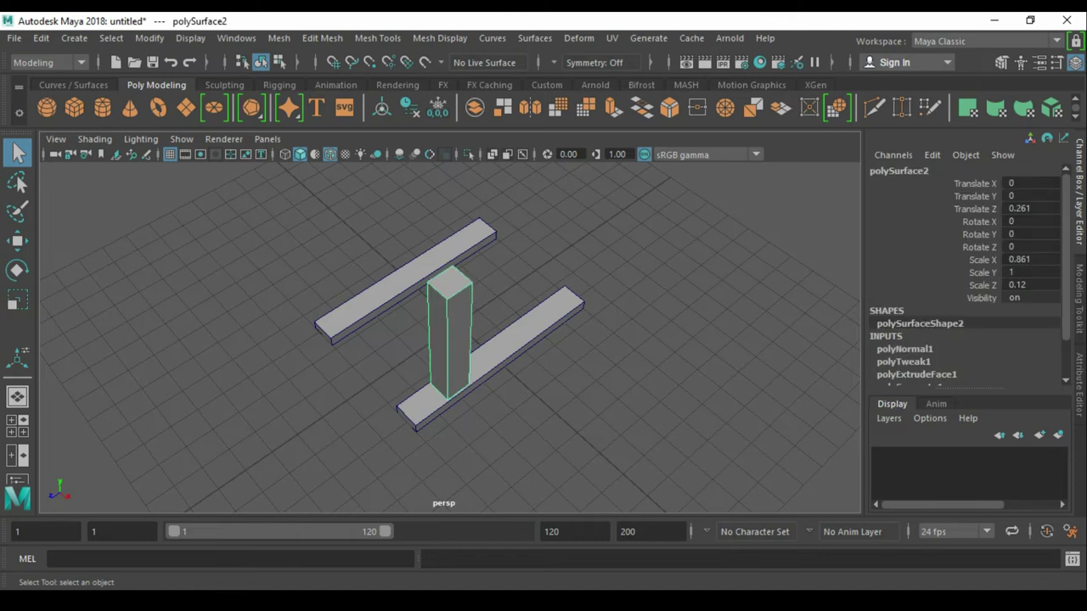
{"action": "key", "text": "w"}
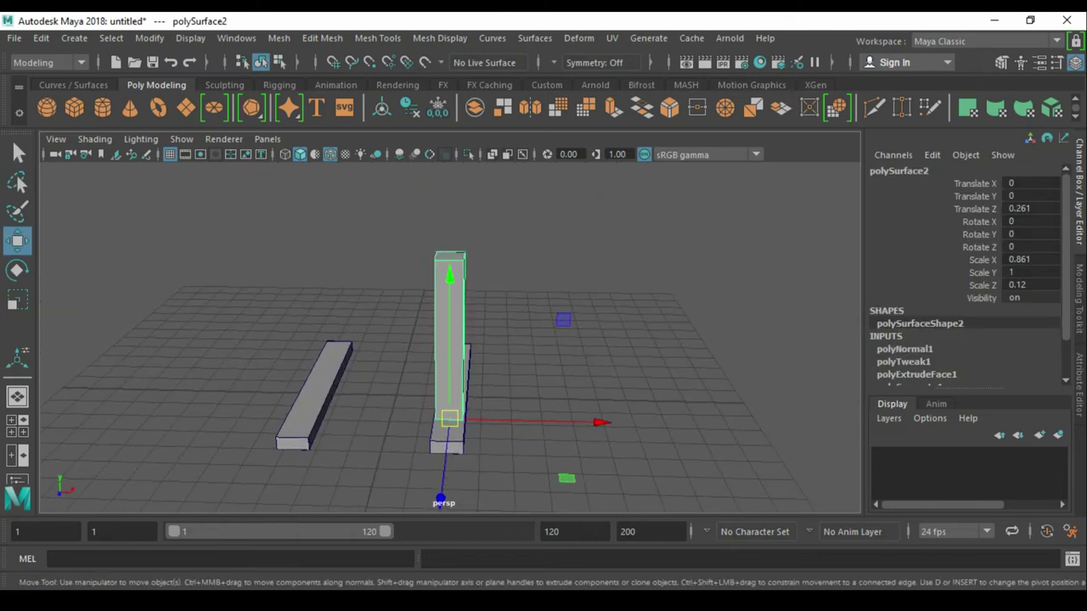
{"action": "right_click_drag", "start_coordinate": [446, 254], "coordinate": [375, 201]}
{"action": "left_click_drag", "start_coordinate": [369, 194], "coordinate": [636, 311]}
{"action": "left_click_drag", "start_coordinate": [518, 258], "coordinate": [504, 257]}
{"action": "key", "text": "e"}
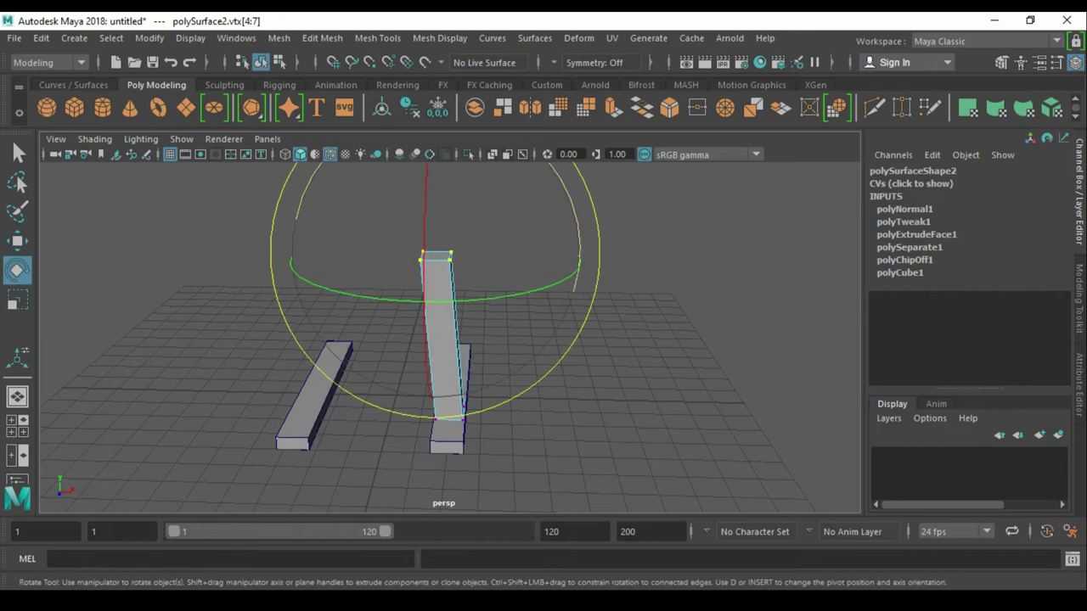
{"action": "left_click_drag", "start_coordinate": [581, 255], "coordinate": [578, 208]}
{"action": "key", "text": "w"}
{"action": "key", "text": "ctrl+z"}
- Reselect the whole leg, then the lower base beam, in object mode
{"action": "left_click", "coordinate": [255, 212]}
{"action": "left_click_drag", "start_coordinate": [509, 339], "coordinate": [442, 340], "text": "alt"}
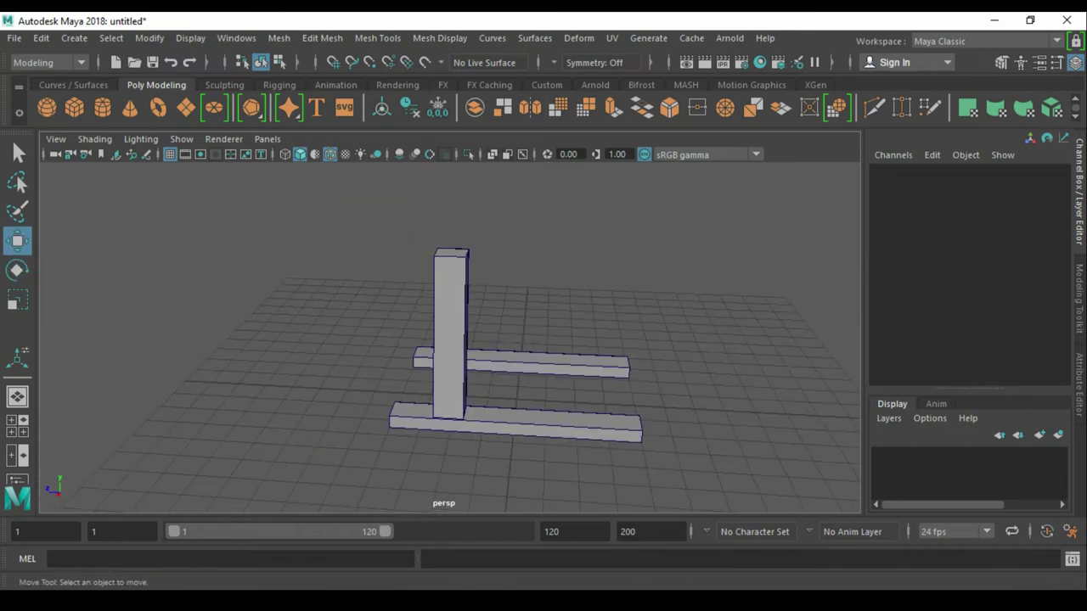
{"action": "left_click", "coordinate": [450, 339]}
{"action": "left_click", "coordinate": [510, 417]}
- Split the lower base beam across its middle with a new edge loop
{"action": "key", "text": "q"}
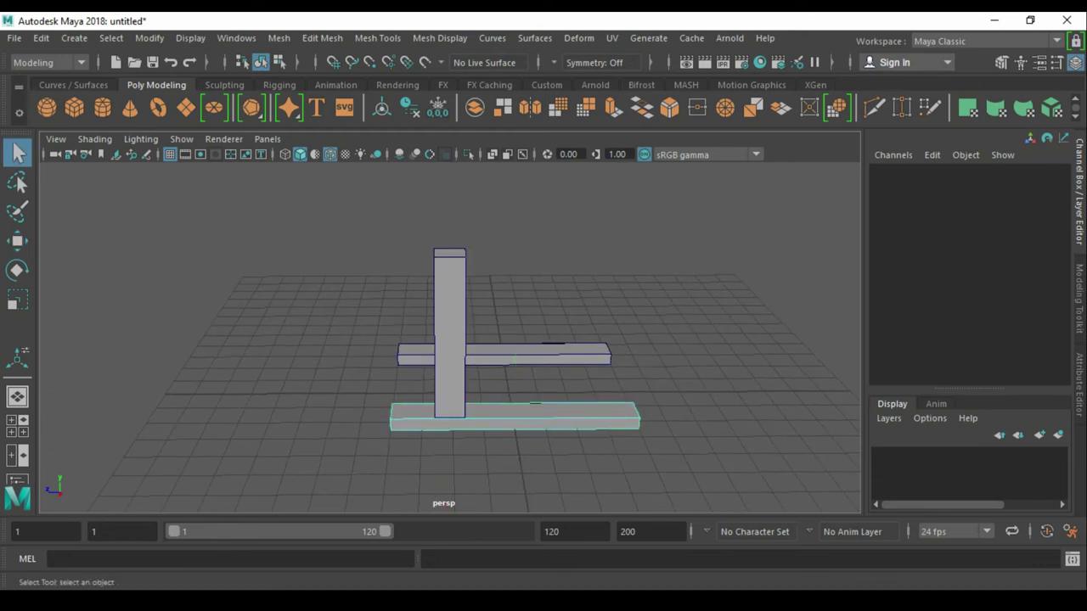
{"action": "left_click", "coordinate": [514, 418]}
{"action": "left_click_drag", "start_coordinate": [509, 339], "coordinate": [441, 323], "text": "alt"}
{"action": "key", "text": "w"}
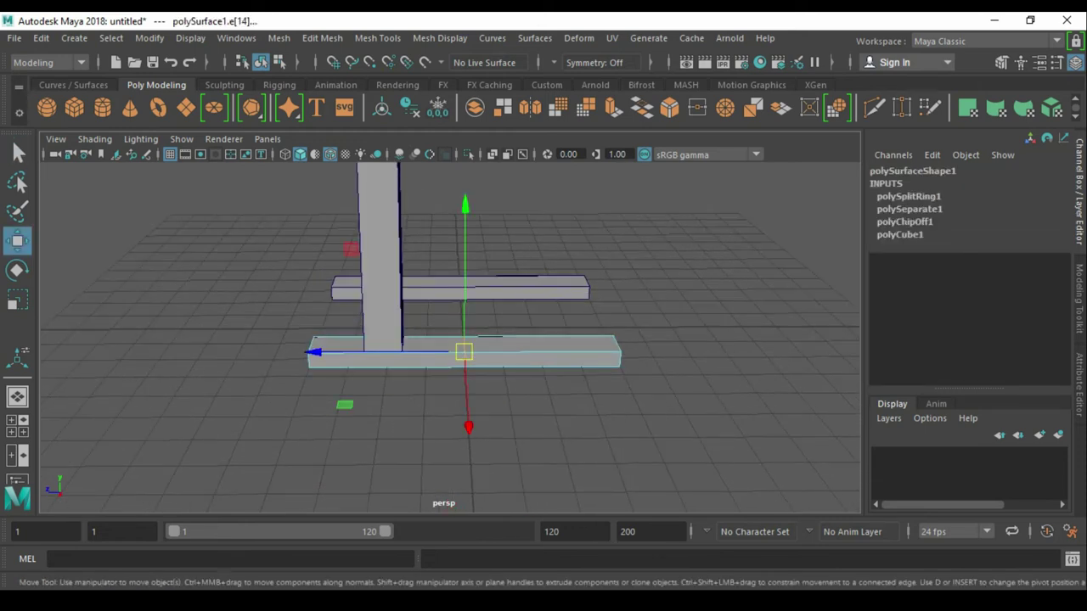
{"action": "left_click", "coordinate": [679, 442]}
- Snap the leg's pivot onto the beam's new centre edge
{"action": "left_click_drag", "start_coordinate": [510, 340], "coordinate": [451, 314], "text": "alt"}
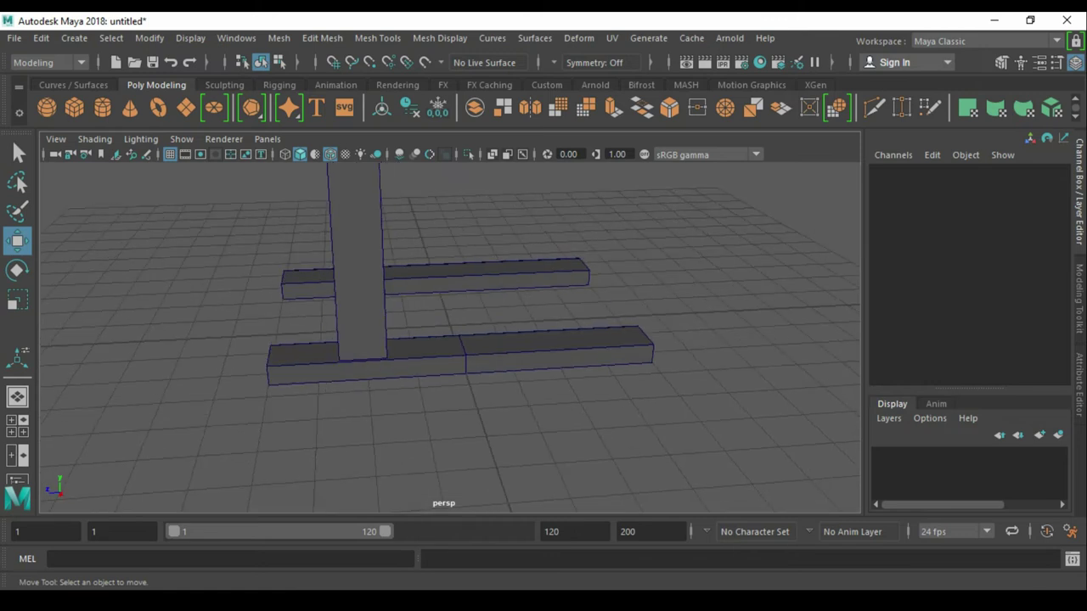
{"action": "left_click", "coordinate": [379, 339]}
{"action": "key", "text": "d"}
{"action": "left_click_drag", "start_coordinate": [382, 423], "coordinate": [509, 466]}
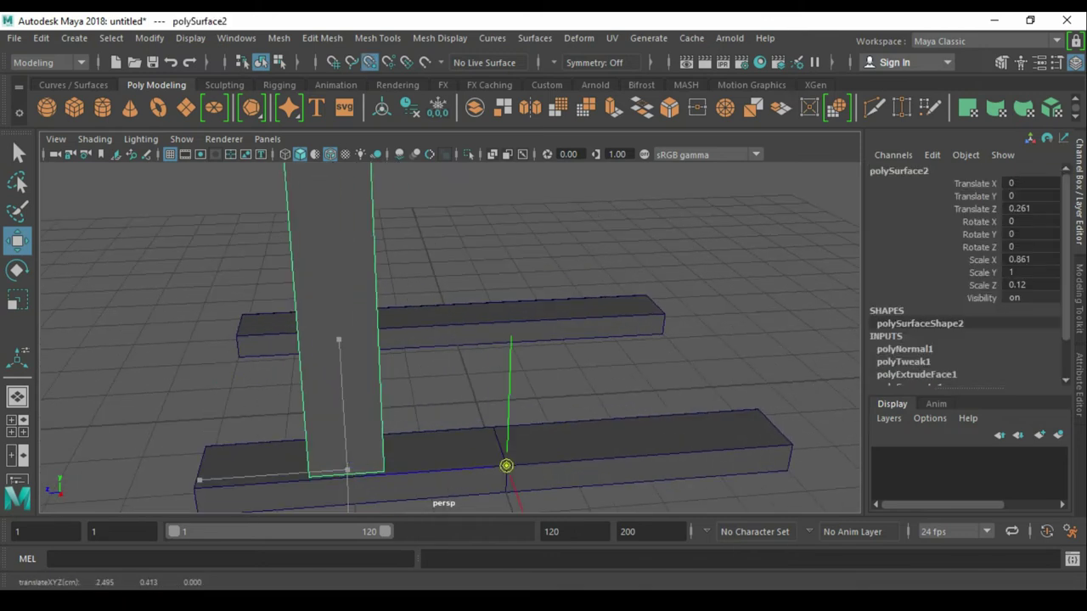
{"action": "scroll", "coordinate": [450, 340], "scroll_direction": "down", "scroll_amount": 5}
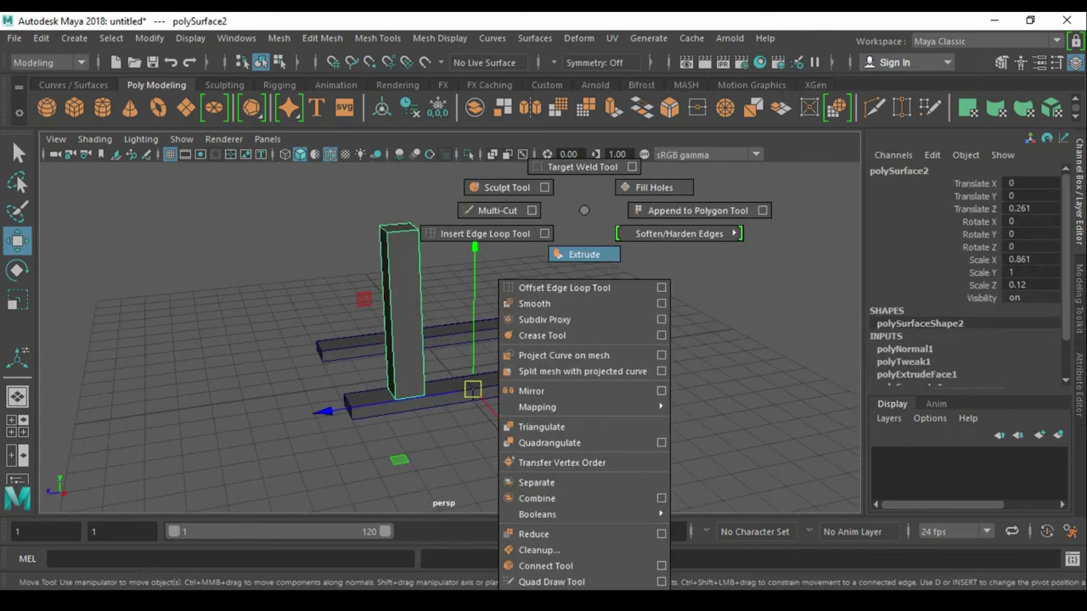
- Mirror the leg, setting polyMirror1 to axis Z and direction negative
{"action": "right_click_drag", "start_coordinate": [583, 253], "coordinate": [548, 388], "text": "shift"}
{"action": "left_click_drag", "start_coordinate": [441, 340], "coordinate": [348, 348], "text": "alt"}
{"action": "left_click", "coordinate": [775, 396]}
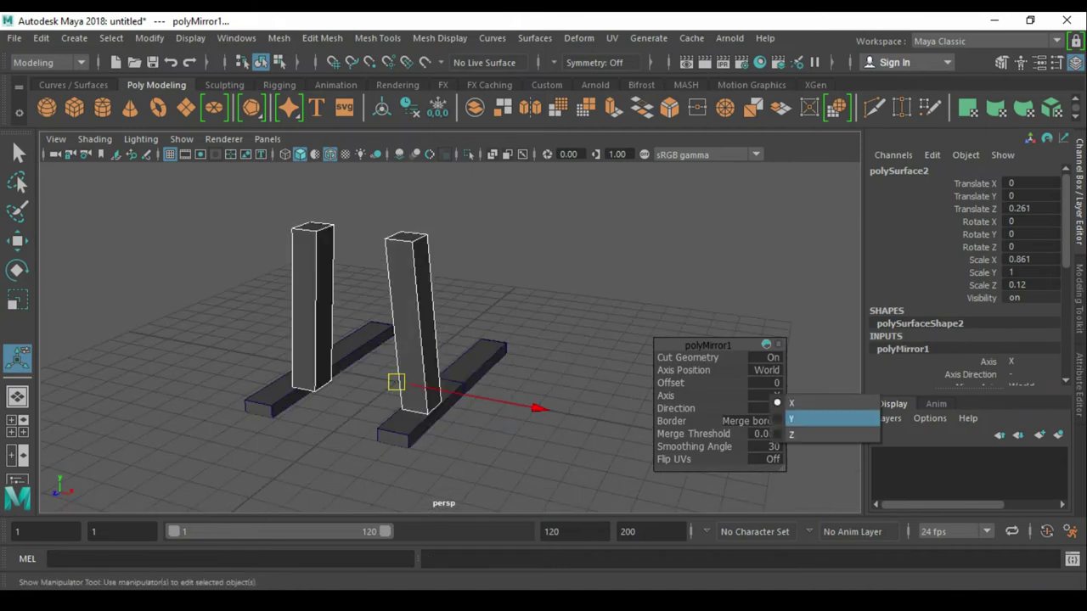
{"action": "left_click", "coordinate": [824, 417]}
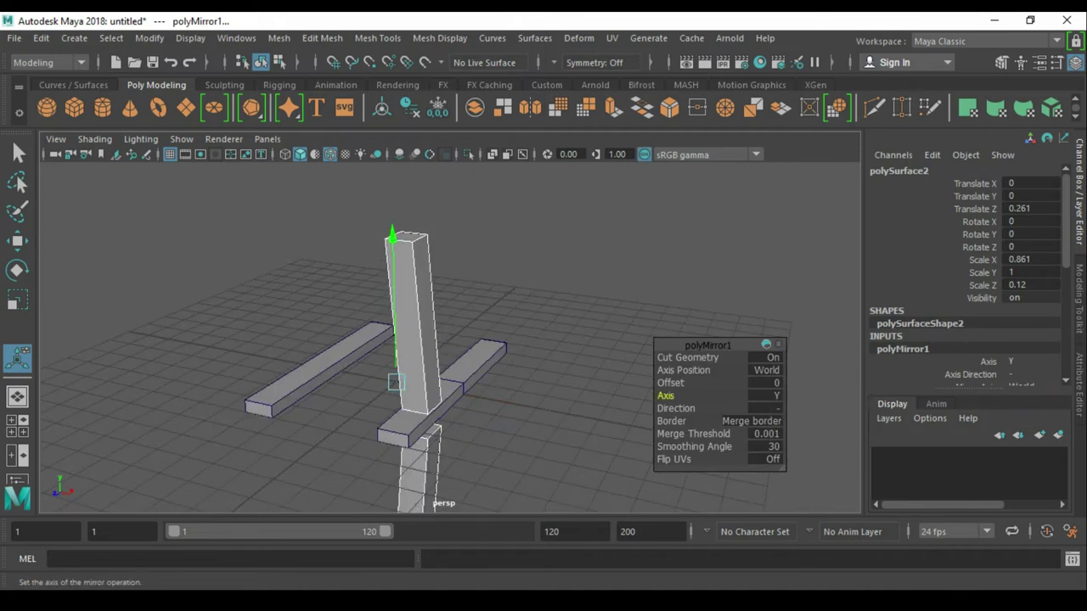
{"action": "left_click", "coordinate": [776, 409]}
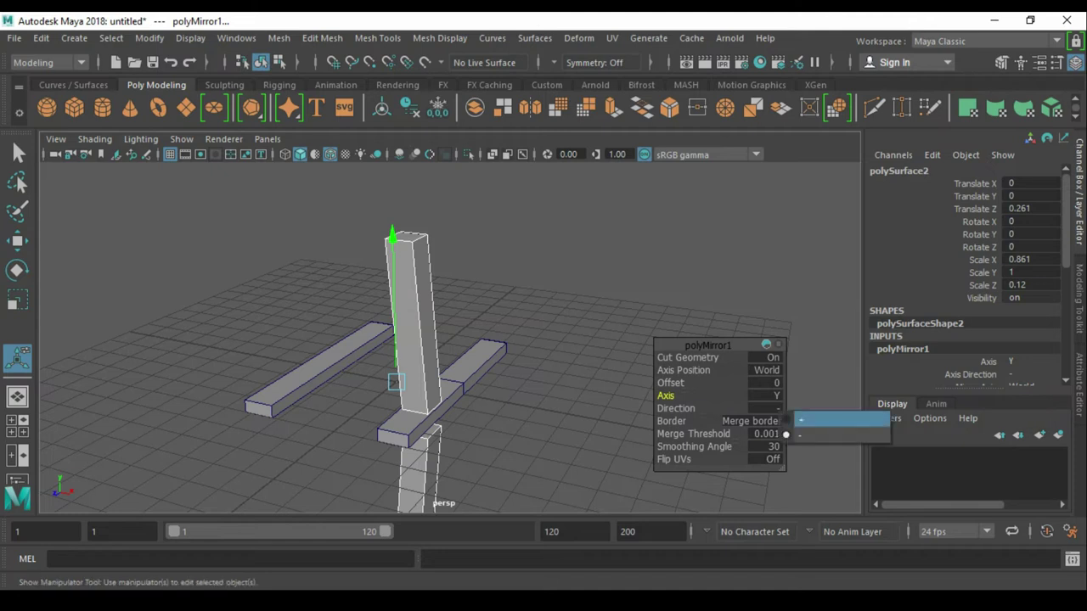
{"action": "left_click", "coordinate": [840, 420]}
{"action": "left_click", "coordinate": [776, 395]}
{"action": "left_click", "coordinate": [841, 435]}
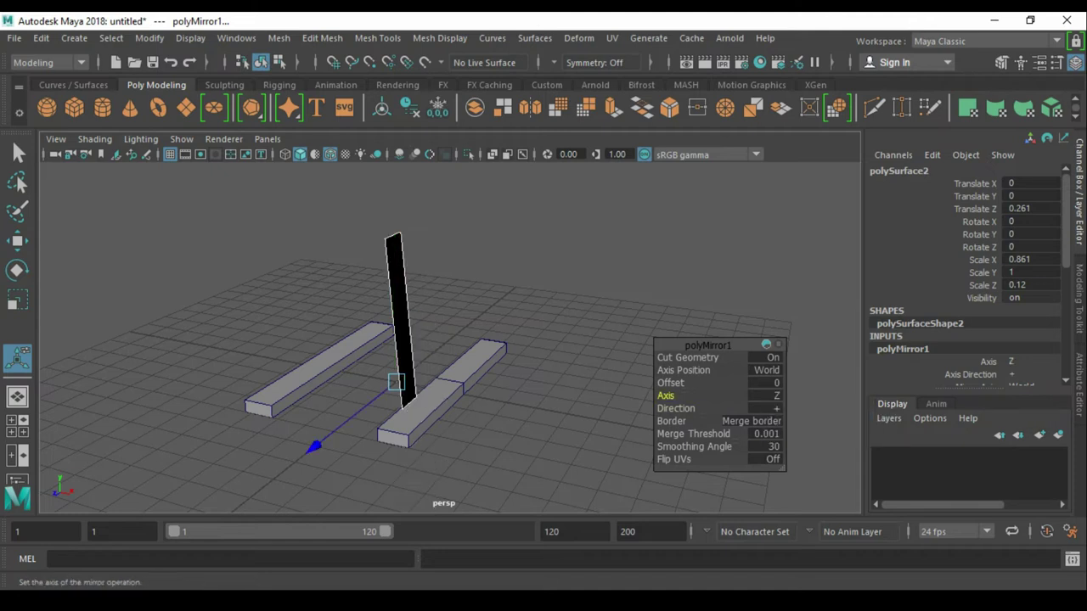
{"action": "left_click", "coordinate": [775, 408]}
{"action": "left_click", "coordinate": [841, 435]}
- Select all faces of the mirrored leg
{"action": "left_click_drag", "start_coordinate": [510, 383], "coordinate": [442, 382], "text": "alt"}
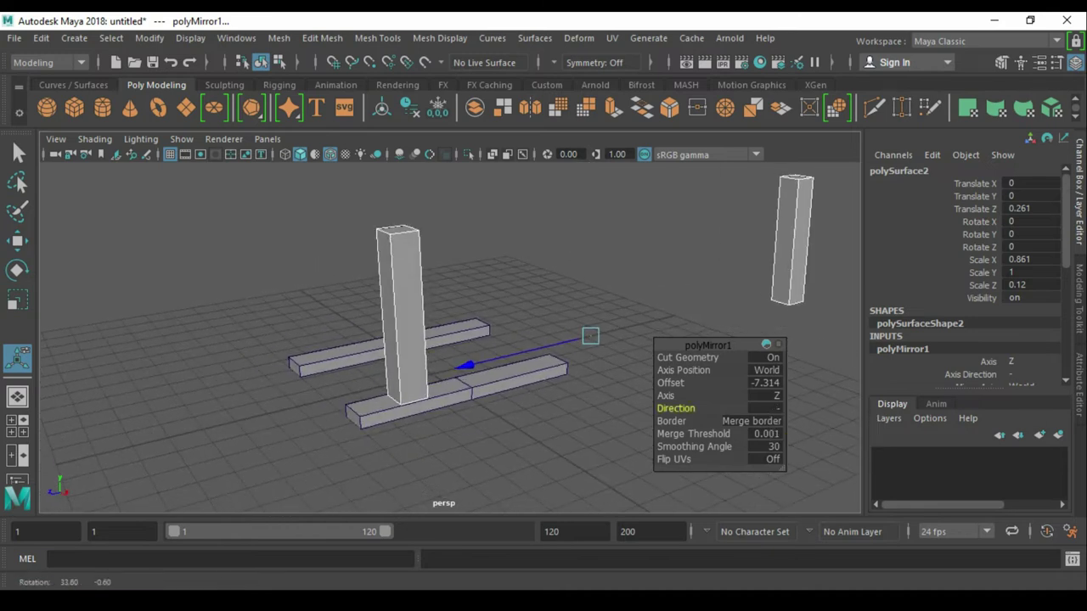
{"action": "key", "text": "q"}
{"action": "left_click", "coordinate": [509, 459]}
{"action": "key", "text": "w"}
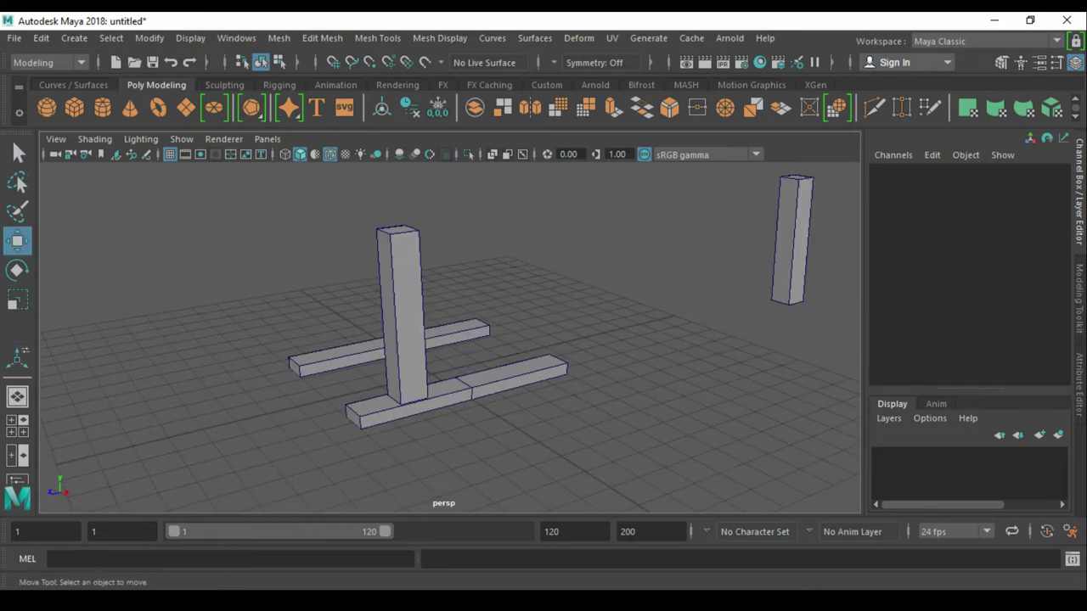
{"action": "left_click", "coordinate": [399, 323]}
{"action": "left_click", "coordinate": [784, 242]}
- Move both legs' faces so they stand on the lower base beam
{"action": "mouse_move", "coordinate": [679, 261]}
{"action": "left_mouse_down"}
{"action": "mouse_move", "coordinate": [401, 316]}
{"action": "mouse_move", "coordinate": [509, 323]}
{"action": "left_mouse_up"}
{"action": "scroll", "coordinate": [450, 331], "scroll_direction": "up", "scroll_amount": 5}
{"action": "left_click_drag", "start_coordinate": [442, 340], "coordinate": [503, 572], "text": "alt"}
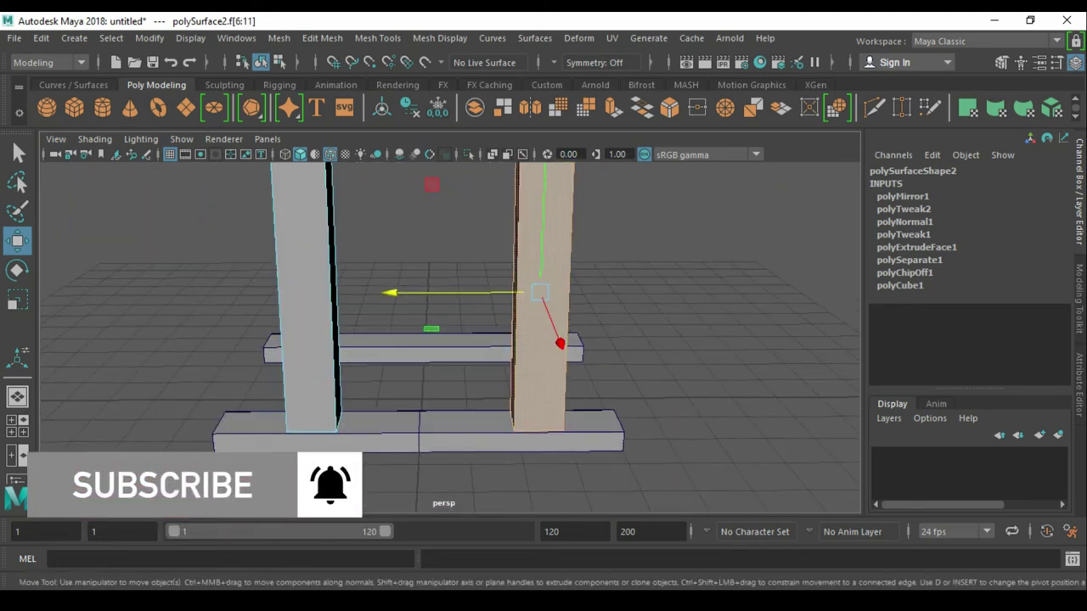
{"action": "key", "text": "F8"}
{"action": "key", "text": "q"}
{"action": "key", "text": "F11"}
{"action": "left_click", "coordinate": [306, 297]}
{"action": "key", "text": "w"}
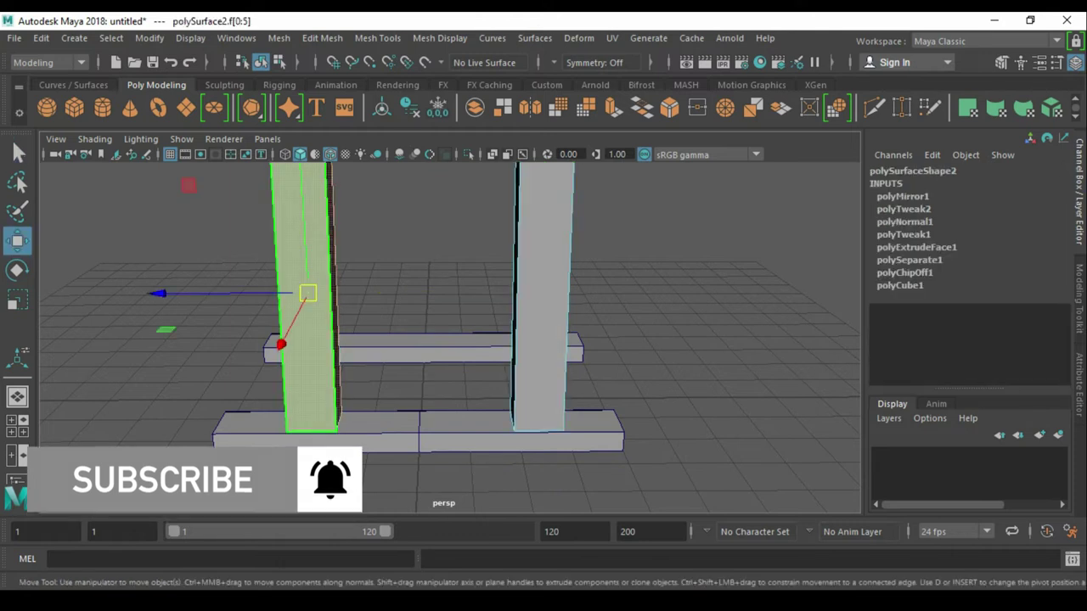
{"action": "left_click_drag", "start_coordinate": [442, 339], "coordinate": [374, 339], "text": "alt"}
{"action": "mouse_move", "coordinate": [442, 340]}
{"action": "left_mouse_down", "text": "alt"}
{"action": "mouse_move", "coordinate": [407, 340]}
{"action": "mouse_move", "coordinate": [475, 306]}
{"action": "left_mouse_up", "text": "alt"}
{"action": "key", "text": "q"}
{"action": "left_click", "coordinate": [213, 425]}
- Add two new edge loops across the base beam, discarding a misplaced split
{"action": "left_click_drag", "start_coordinate": [442, 340], "coordinate": [510, 323], "text": "alt"}
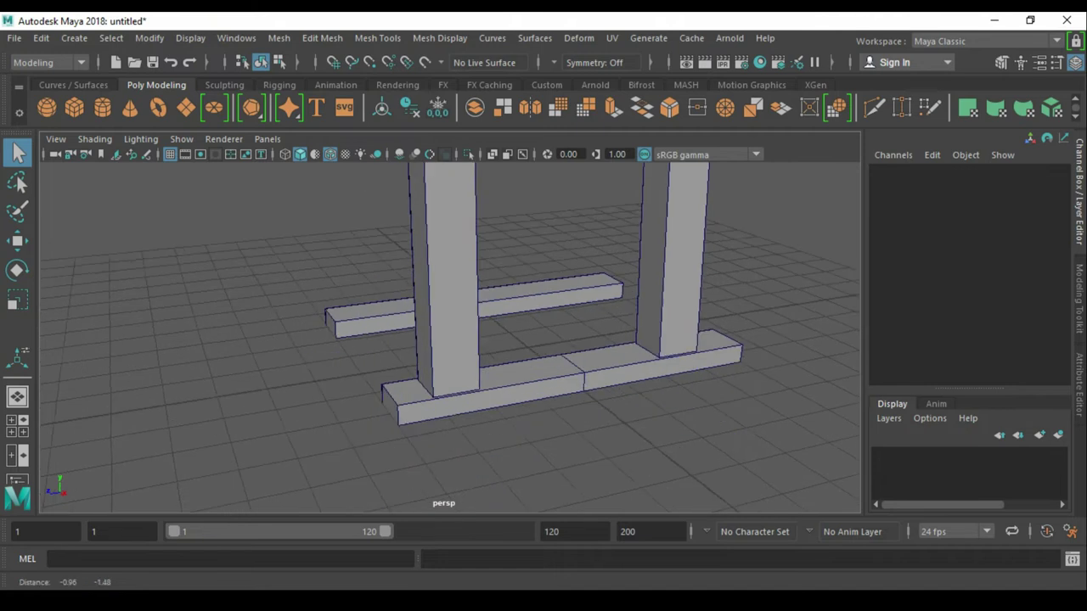
{"action": "left_click", "coordinate": [510, 383]}
{"action": "right_click_drag", "start_coordinate": [544, 446], "coordinate": [655, 376]}
{"action": "left_click", "coordinate": [671, 344]}
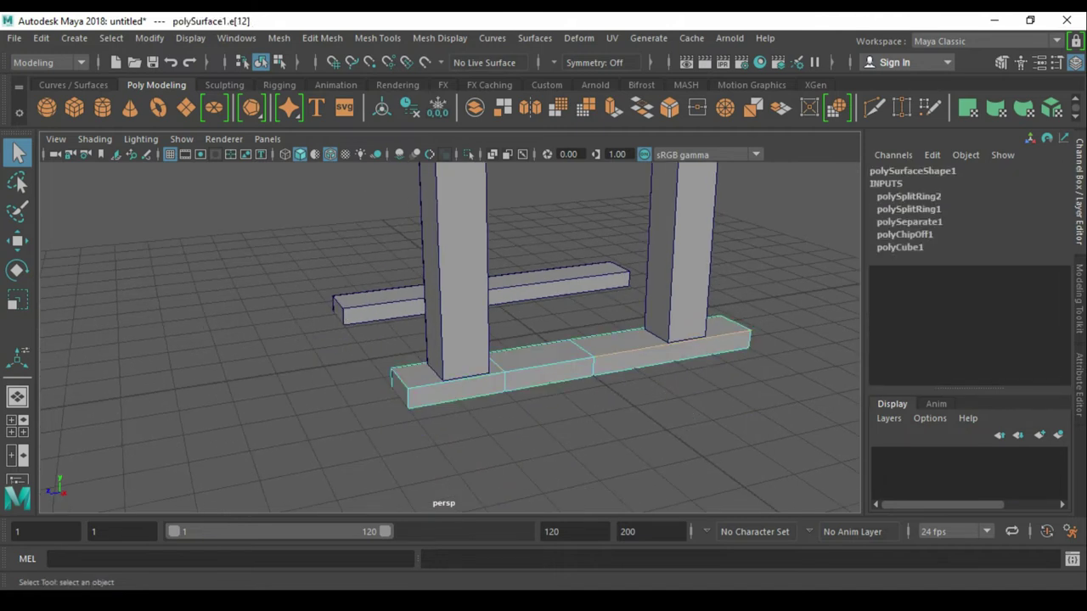
{"action": "key", "text": "ctrl+z"}
{"action": "key", "text": "ctrl+z"}
{"action": "key", "text": "ctrl+z"}
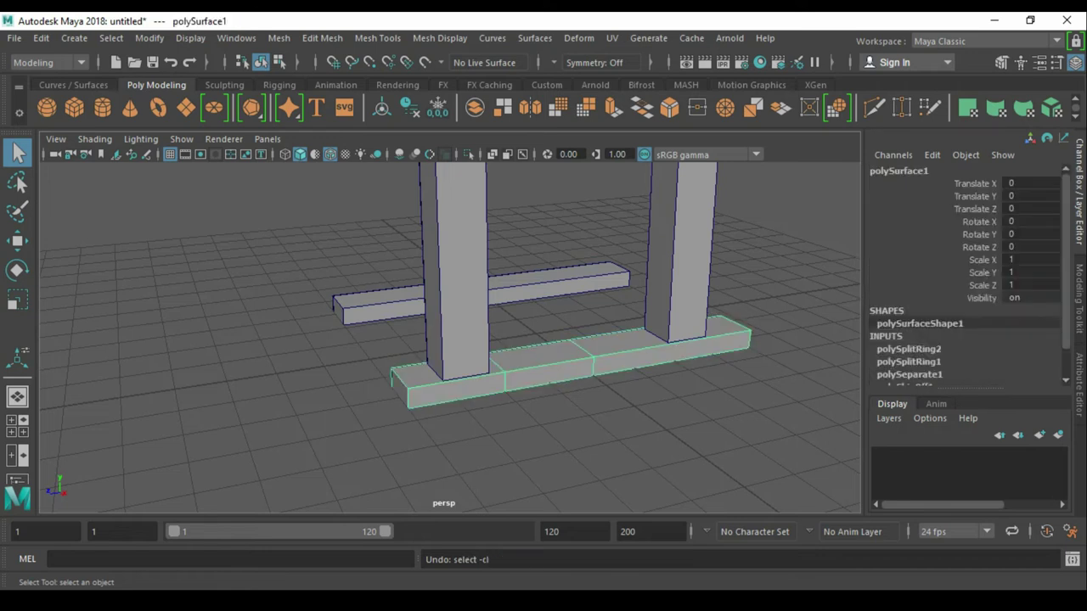
{"action": "key", "text": "ctrl+z"}
{"action": "key", "text": "ctrl+z"}
{"action": "left_click", "coordinate": [671, 342]}
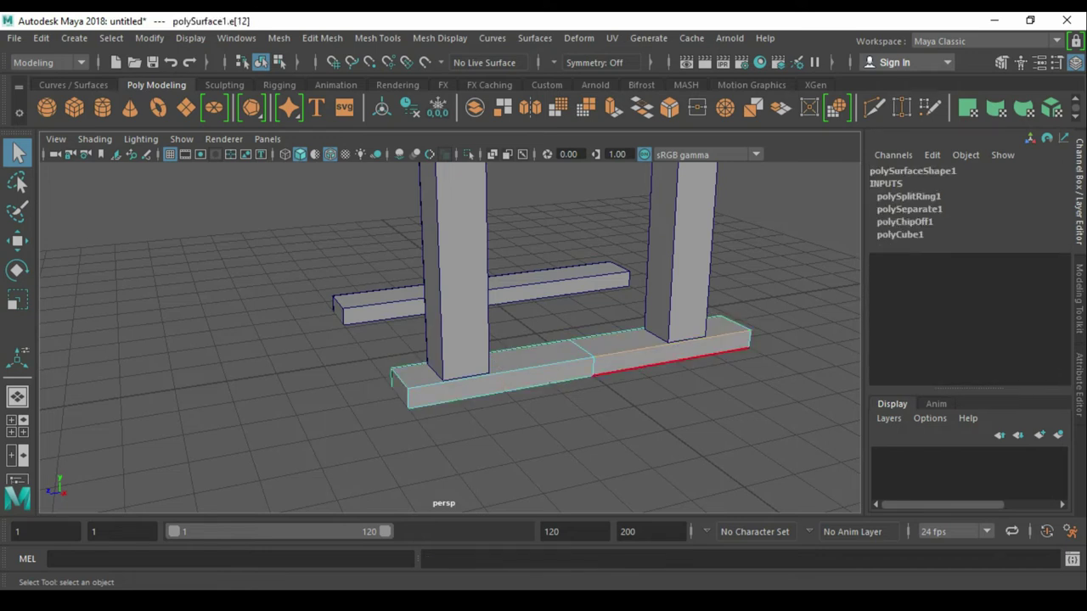
{"action": "right_click_drag", "start_coordinate": [690, 374], "coordinate": [611, 527], "text": "shift"}
{"action": "right_click_drag", "start_coordinate": [646, 364], "coordinate": [705, 475], "text": "shift"}
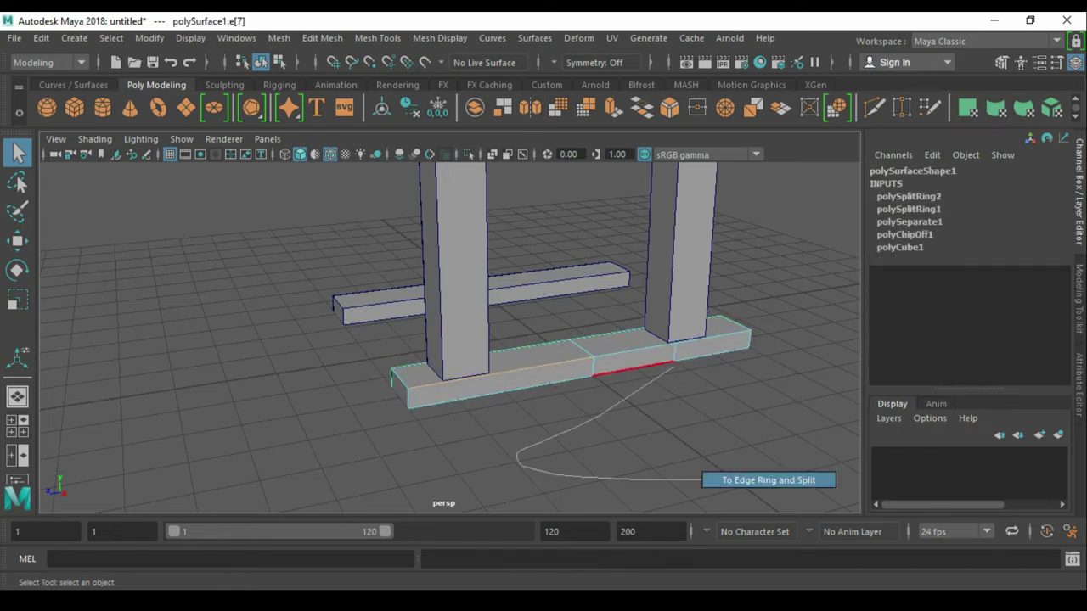
- Scale the new edge ring 1.342 along Z so the loops line up with the legs
{"action": "scroll", "coordinate": [561, 349], "scroll_direction": "up", "scroll_amount": 2}
{"action": "left_click_drag", "start_coordinate": [561, 348], "coordinate": [501, 361], "text": "alt"}
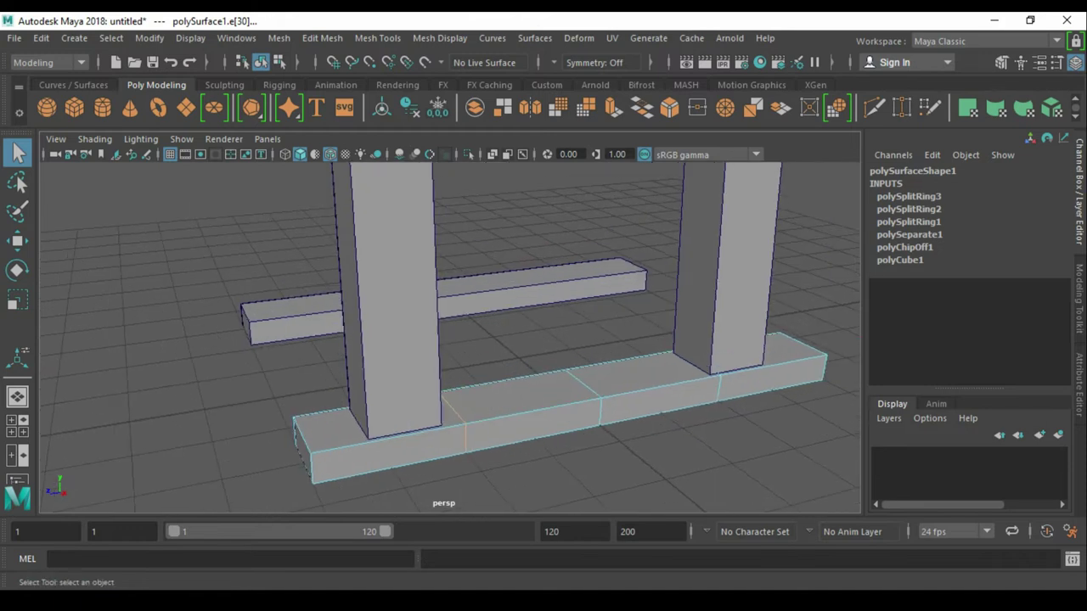
{"action": "key", "text": "r"}
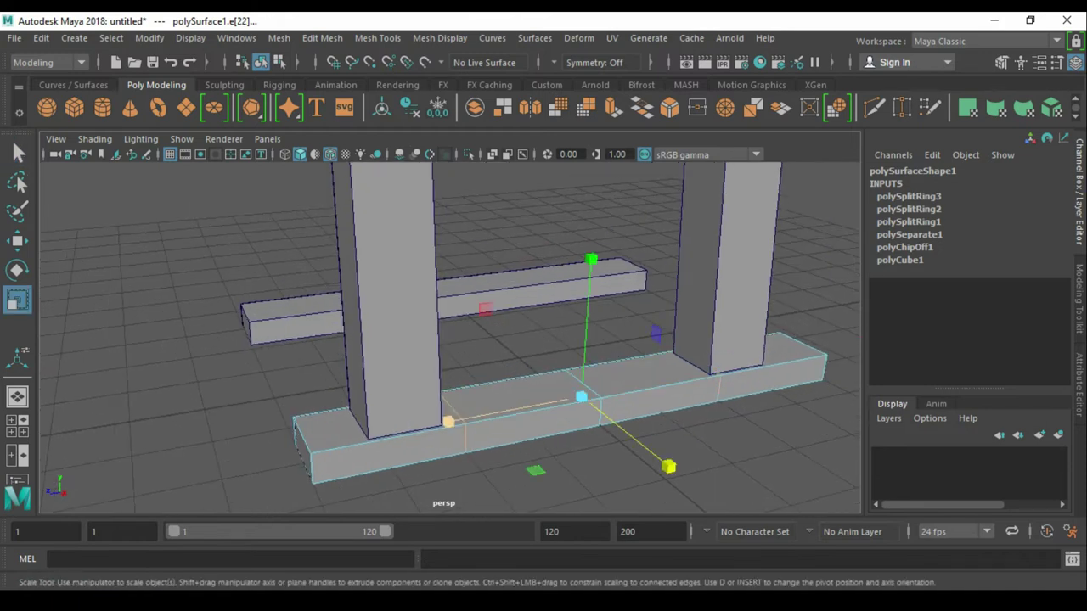
{"action": "left_click_drag", "start_coordinate": [448, 421], "coordinate": [439, 424]}
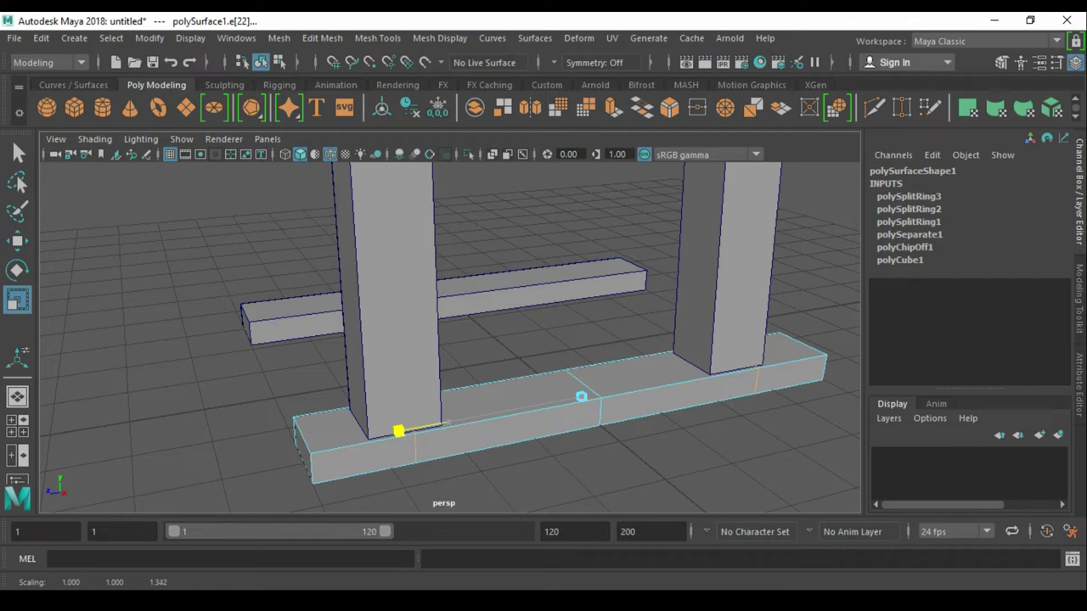
{"action": "key", "text": "w"}
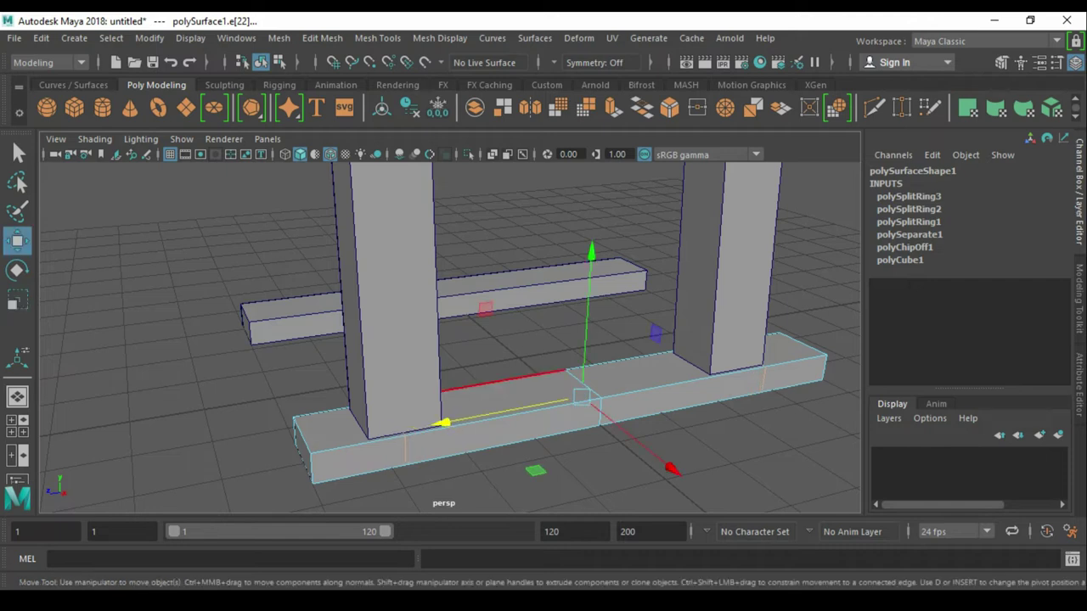
{"action": "left_click", "coordinate": [509, 280]}
{"action": "left_click", "coordinate": [509, 438]}
{"action": "left_click", "coordinate": [391, 298]}
- Separate the combined leg mesh into two individual leg objects
{"action": "key", "text": "f"}
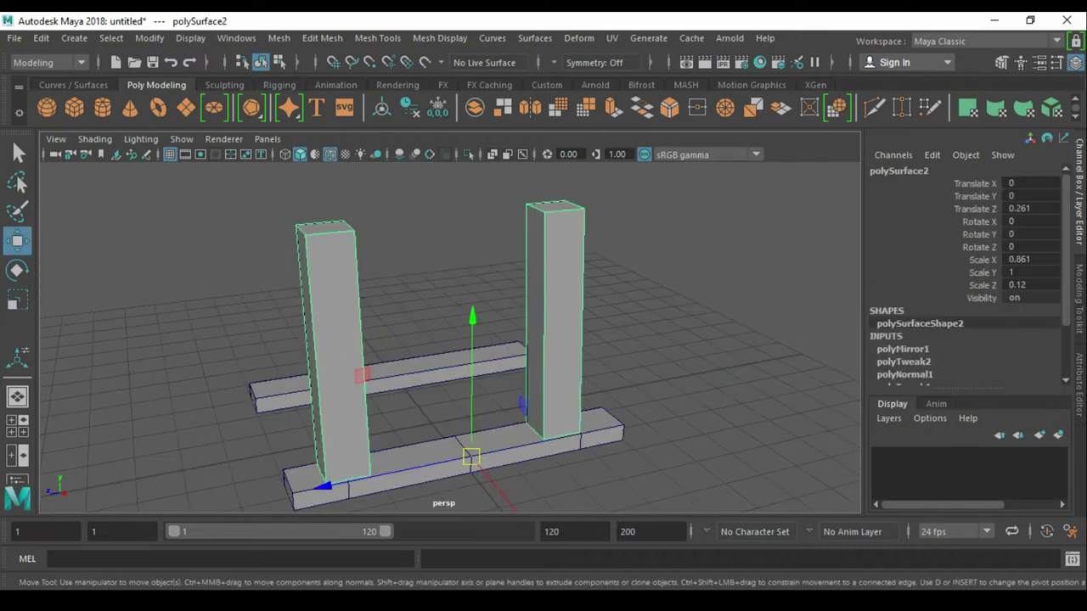
{"action": "mouse_move", "coordinate": [450, 339]}
{"action": "left_mouse_down", "text": "alt"}
{"action": "mouse_move", "coordinate": [357, 323]}
{"action": "mouse_move", "coordinate": [475, 306]}
{"action": "left_mouse_up", "text": "alt"}
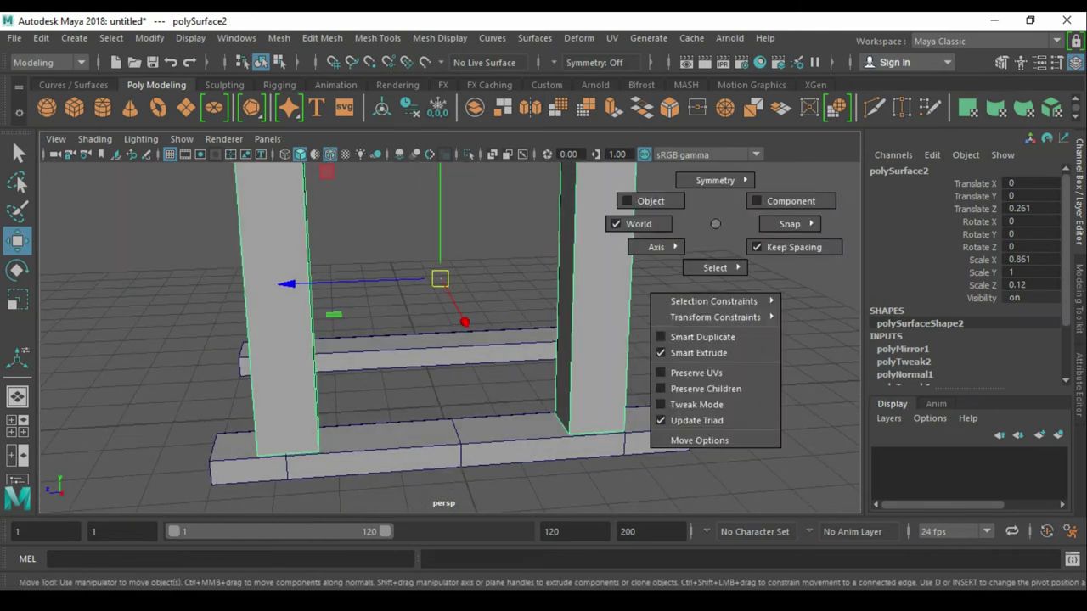
{"action": "right_click_drag", "start_coordinate": [680, 216], "coordinate": [633, 487], "text": "shift"}
{"action": "key", "text": "q"}
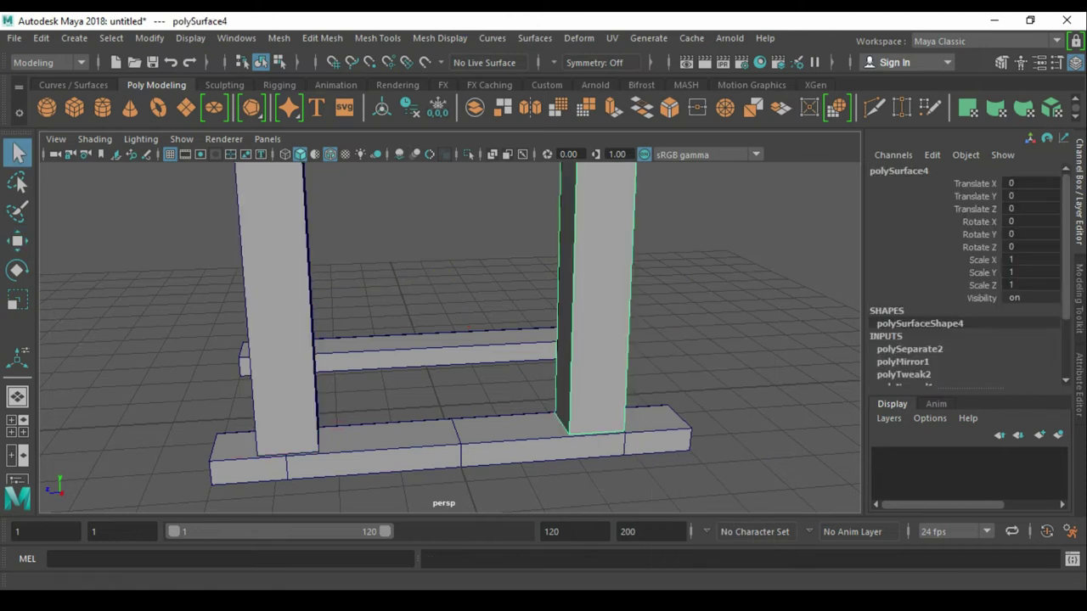
- Slide the second leg, polySurface4, along Z to -0.496 onto the lower plank
{"action": "key", "text": "w"}
{"action": "left_click_drag", "start_coordinate": [510, 277], "coordinate": [537, 277]}
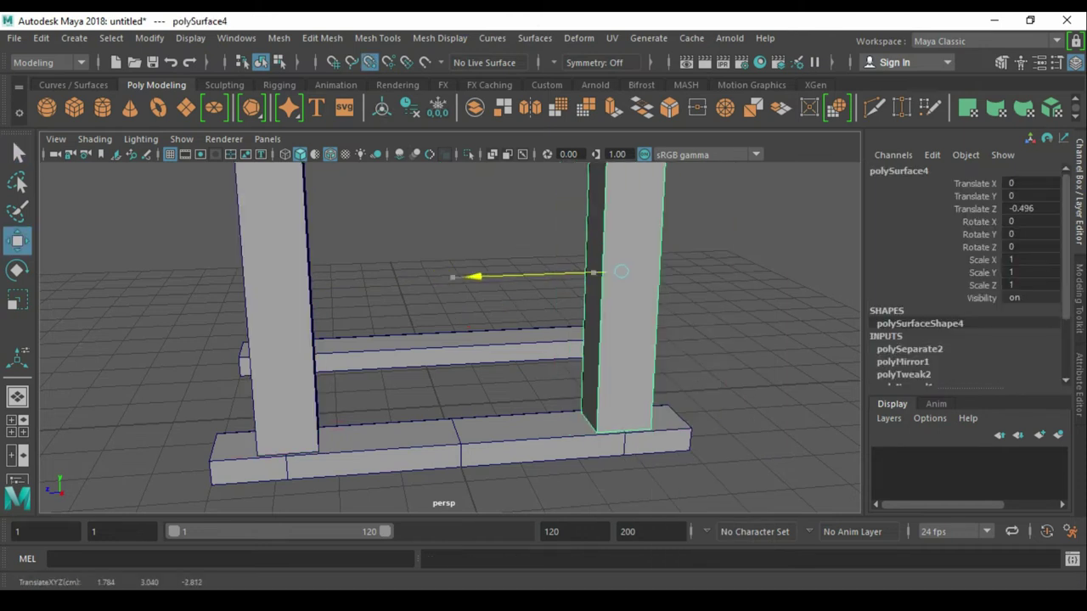
{"action": "left_click", "coordinate": [764, 213]}
{"action": "key", "text": "q"}
{"action": "scroll", "coordinate": [450, 339], "scroll_direction": "down", "scroll_amount": 5}
{"action": "left_click_drag", "start_coordinate": [450, 340], "coordinate": [560, 314], "text": "alt"}
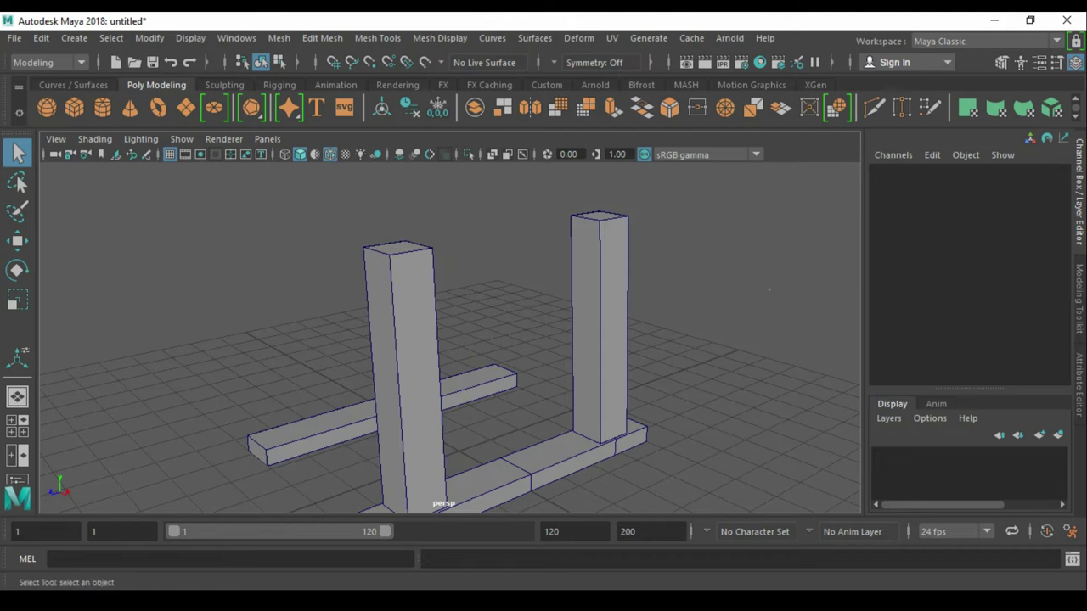
- Select the leg pillars, viewed from a low frontal angle
{"action": "scroll", "coordinate": [447, 362], "scroll_direction": "down", "scroll_amount": 2}
{"action": "left_click", "coordinate": [574, 331]}
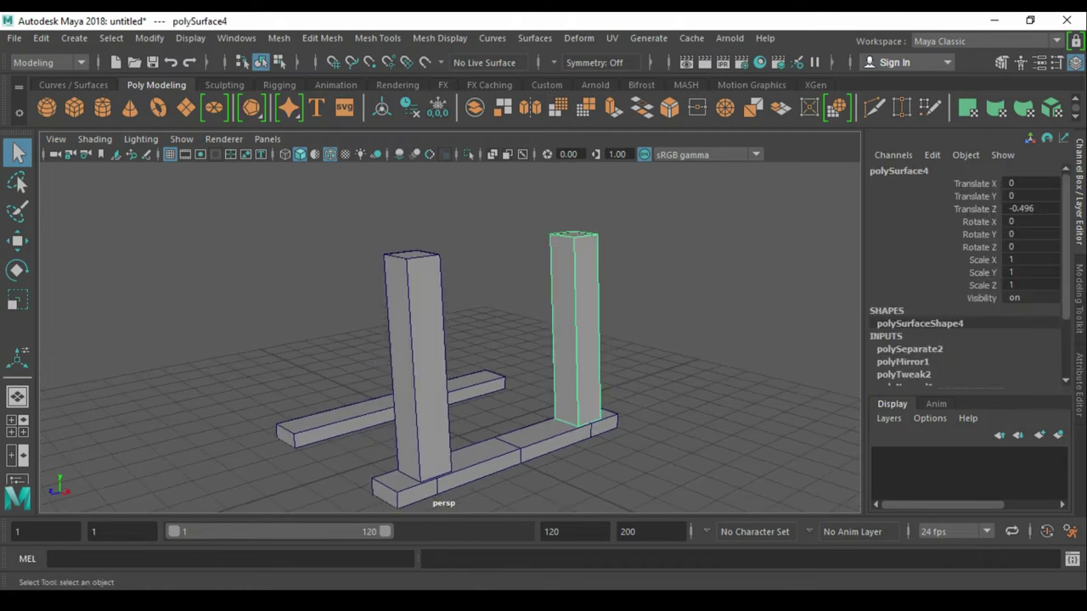
{"action": "key", "text": "Escape"}
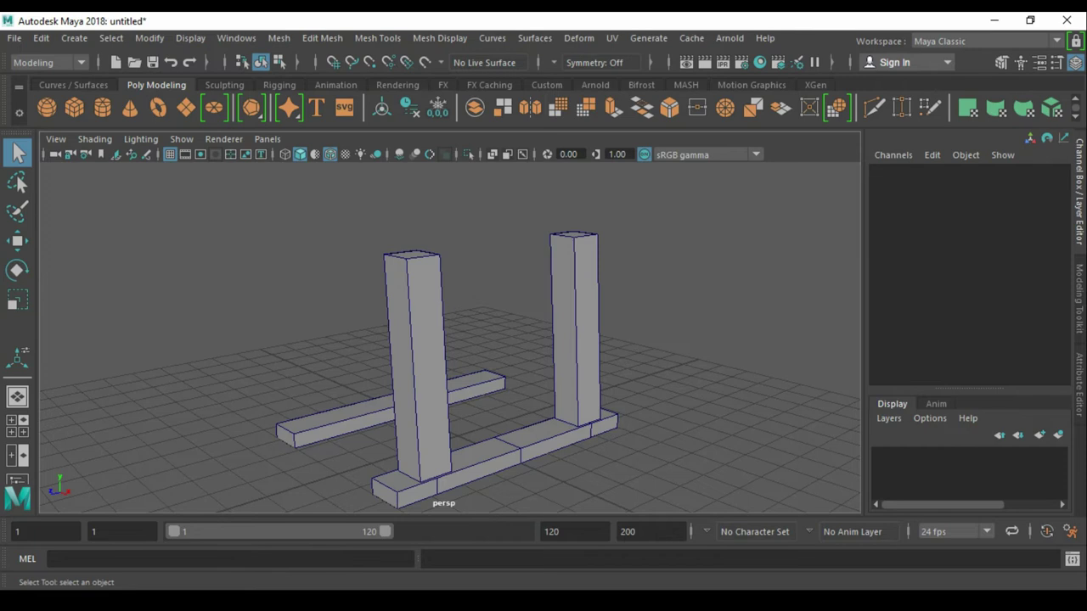
{"action": "left_click", "coordinate": [575, 331]}
{"action": "key", "text": "f"}
{"action": "left_click_drag", "start_coordinate": [441, 340], "coordinate": [543, 323], "text": "alt"}
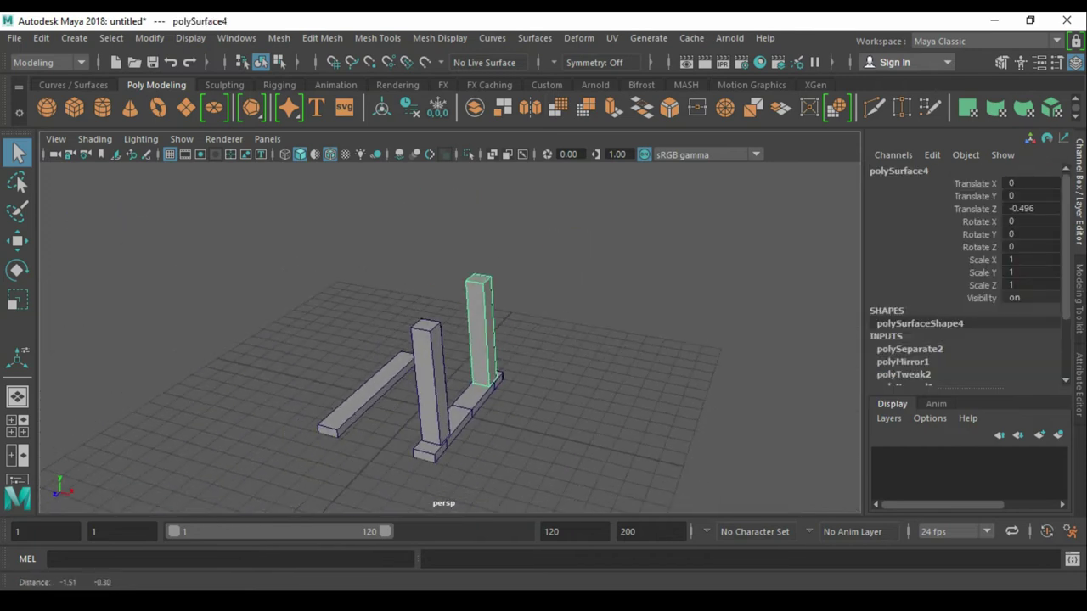
{"action": "key", "text": "w"}
{"action": "mouse_move", "coordinate": [441, 356]}
{"action": "left_mouse_down", "text": "alt"}
{"action": "mouse_move", "coordinate": [399, 332]}
{"action": "mouse_move", "coordinate": [476, 322]}
{"action": "left_mouse_up", "text": "alt"}
{"action": "left_click", "coordinate": [624, 339]}
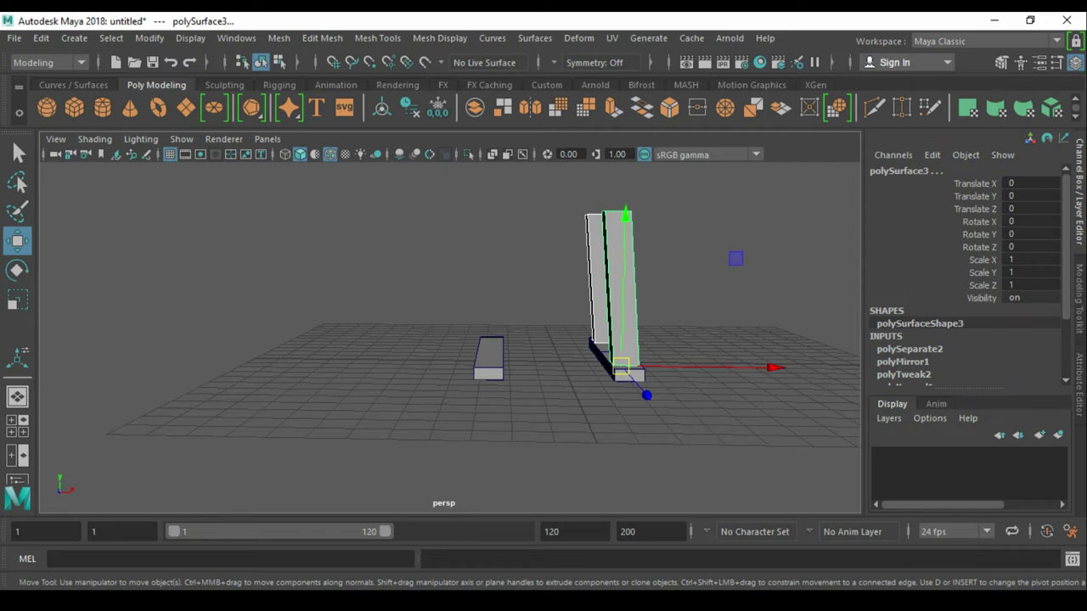
- Snap the leg mesh's pivot onto the grid centre line
{"action": "key", "text": "d"}
{"action": "left_click_drag", "start_coordinate": [624, 367], "coordinate": [564, 371]}
{"action": "left_click_drag", "start_coordinate": [442, 357], "coordinate": [407, 407], "text": "alt"}
{"action": "key", "text": "d"}
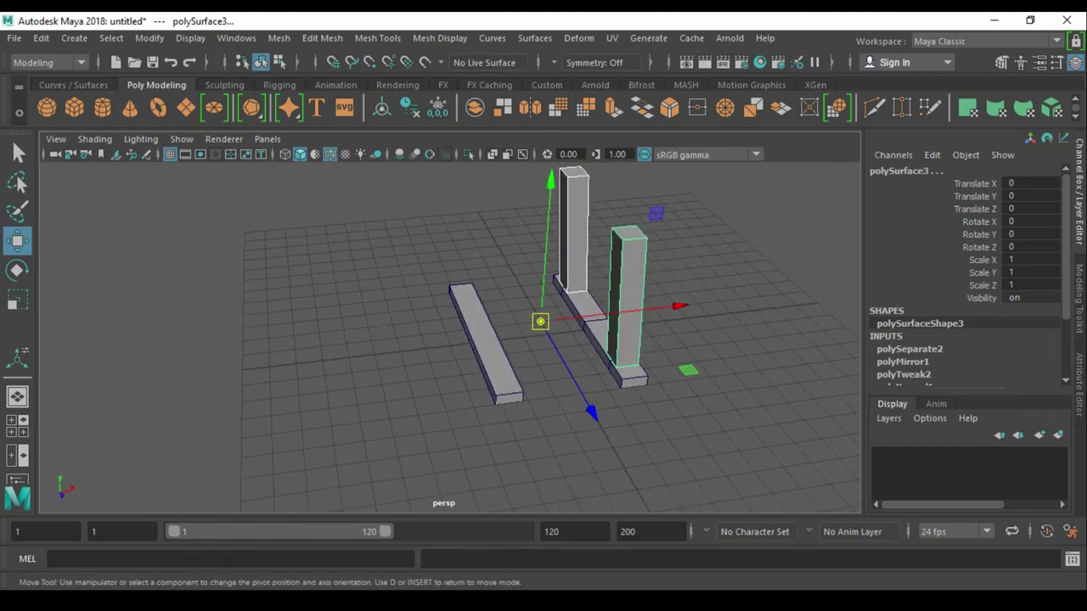
{"action": "left_click_drag", "start_coordinate": [540, 321], "coordinate": [547, 334]}
- Mirror the legs across X (polyMirror3) onto the upper plank
{"action": "mouse_move", "coordinate": [732, 216]}
{"action": "right_mouse_down", "text": "shift"}
{"action": "mouse_move", "coordinate": [686, 413]}
{"action": "mouse_move", "coordinate": [679, 397]}
{"action": "right_mouse_up", "text": "shift"}
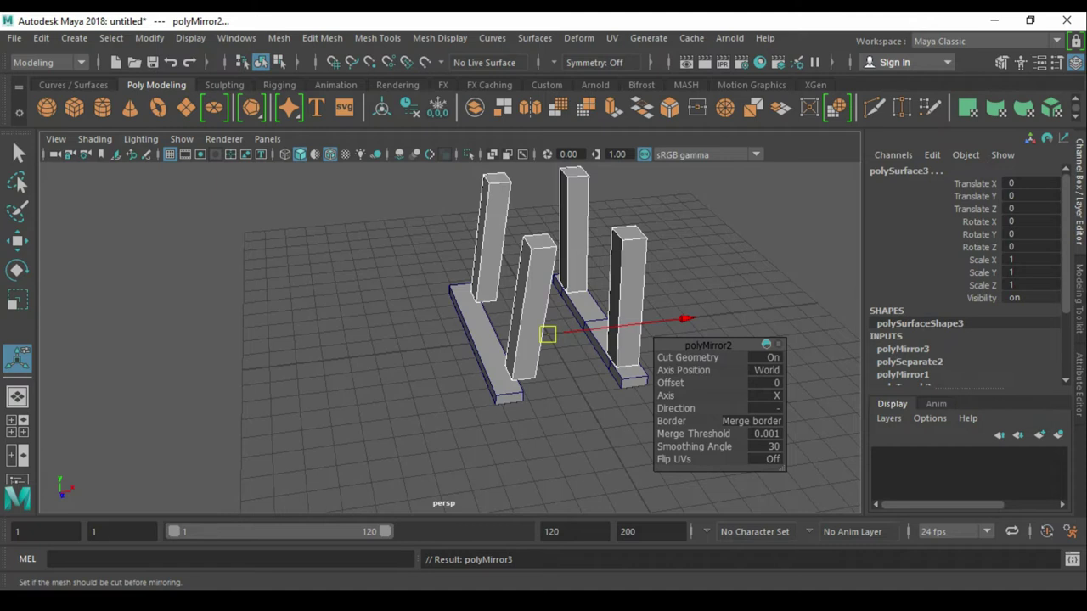
{"action": "key", "text": "q"}
{"action": "left_click", "coordinate": [484, 340]}
- Slide the loose foot beam pCube2 along X under the mirrored legs
{"action": "left_click", "coordinate": [552, 425]}
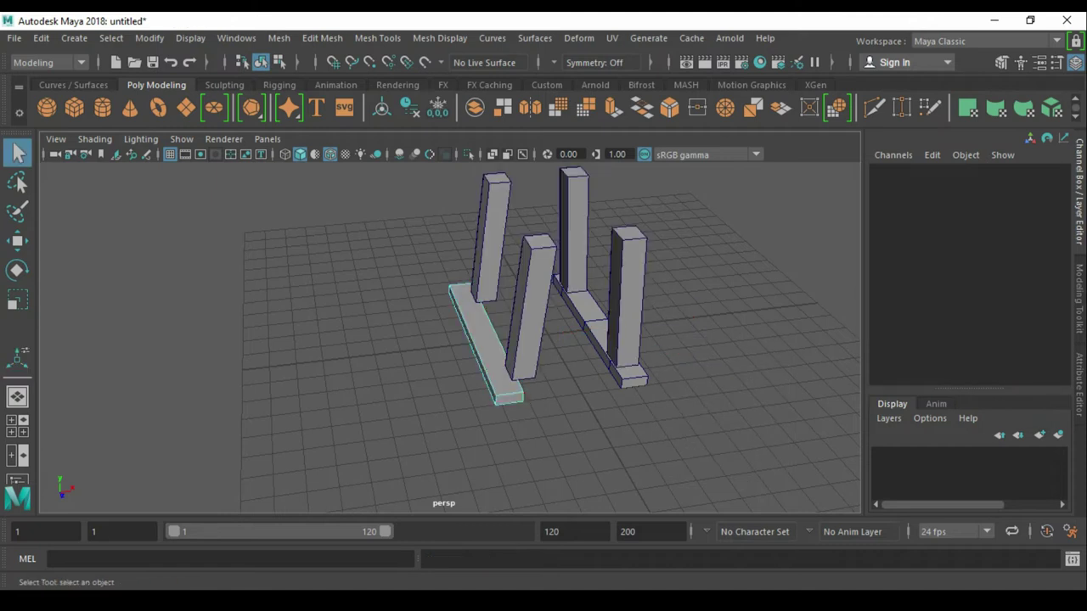
{"action": "left_click", "coordinate": [484, 340]}
{"action": "key", "text": "w"}
{"action": "left_click_drag", "start_coordinate": [442, 340], "coordinate": [509, 322], "text": "alt"}
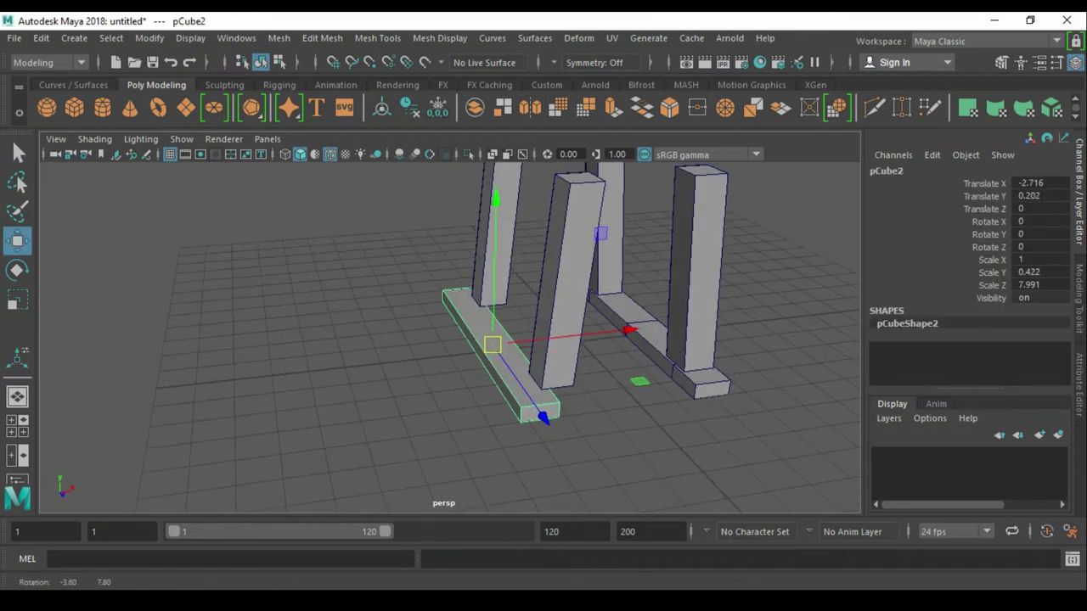
{"action": "left_click", "coordinate": [671, 375]}
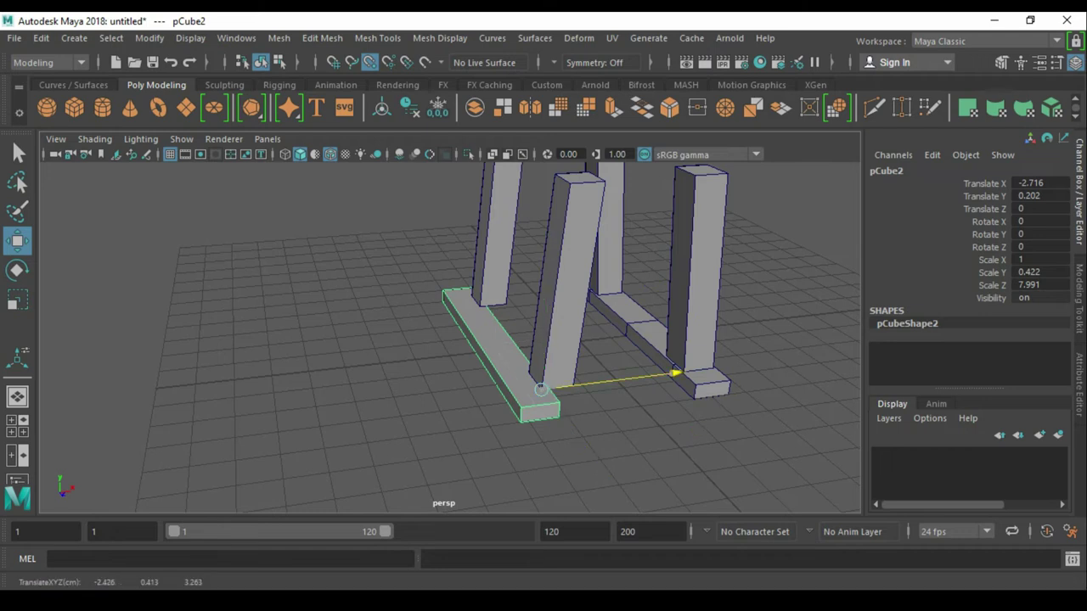
{"action": "left_click_drag", "start_coordinate": [676, 374], "coordinate": [705, 369]}
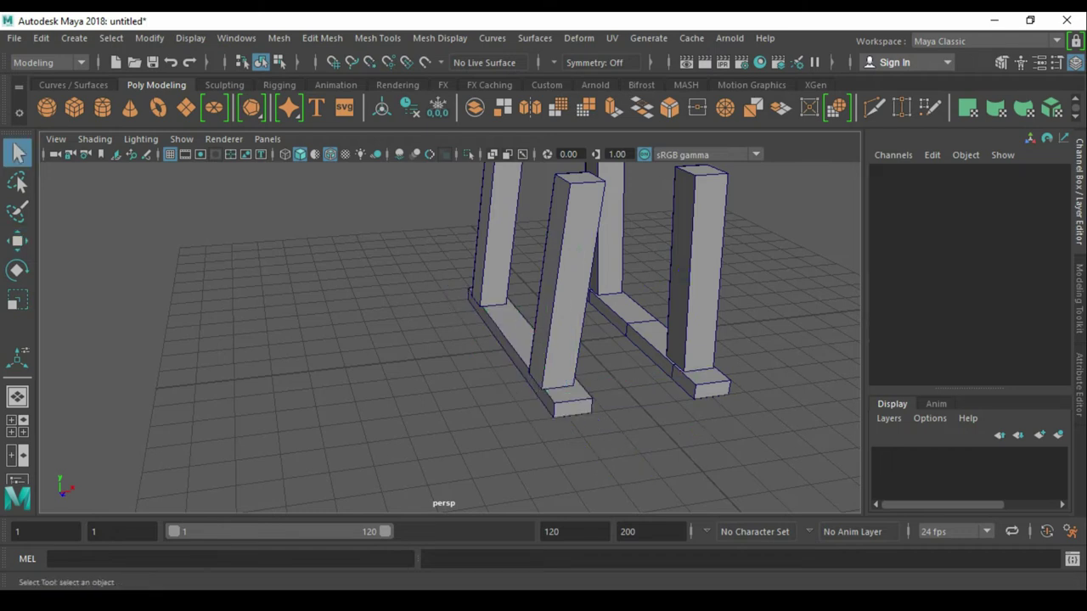
{"action": "scroll", "coordinate": [450, 339], "scroll_direction": "up", "scroll_amount": 3}
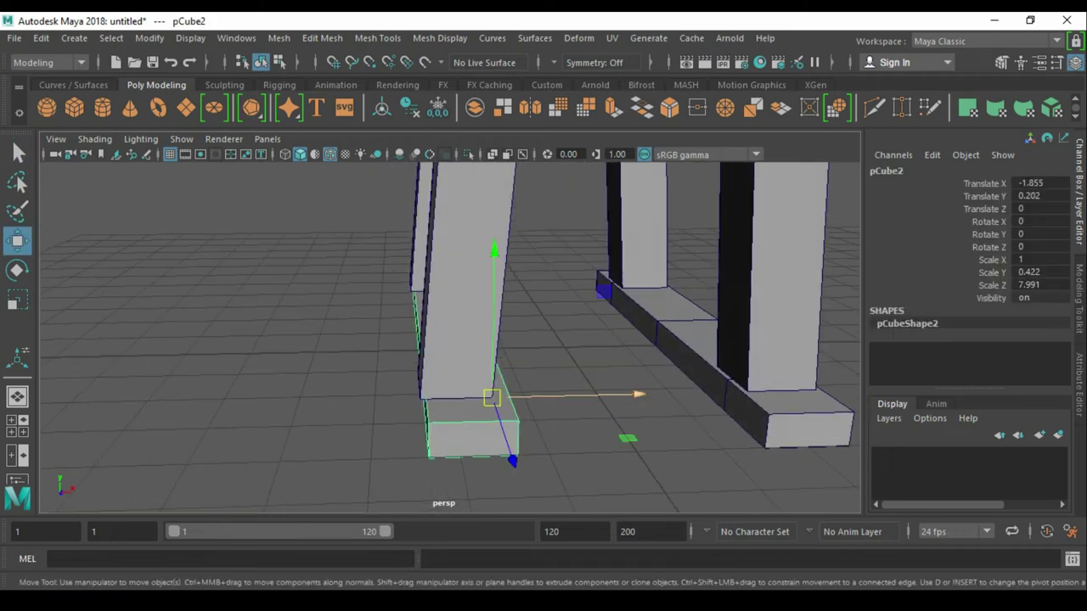
{"action": "left_click_drag", "start_coordinate": [586, 395], "coordinate": [577, 395]}
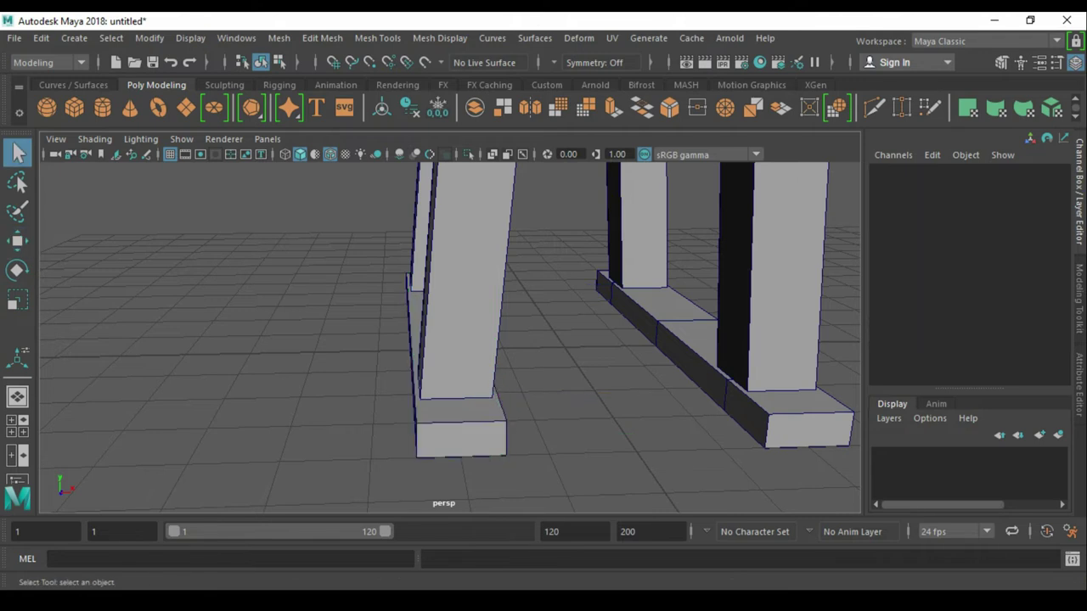
- Shift the mirrored legs' faces along X so they sit on the second plank
{"action": "key", "text": "a"}
{"action": "mouse_move", "coordinate": [322, 246]}
{"action": "left_mouse_down"}
{"action": "mouse_move", "coordinate": [441, 363]}
{"action": "mouse_move", "coordinate": [375, 339]}
{"action": "left_mouse_up"}
{"action": "key", "text": "f"}
{"action": "key", "text": "w"}
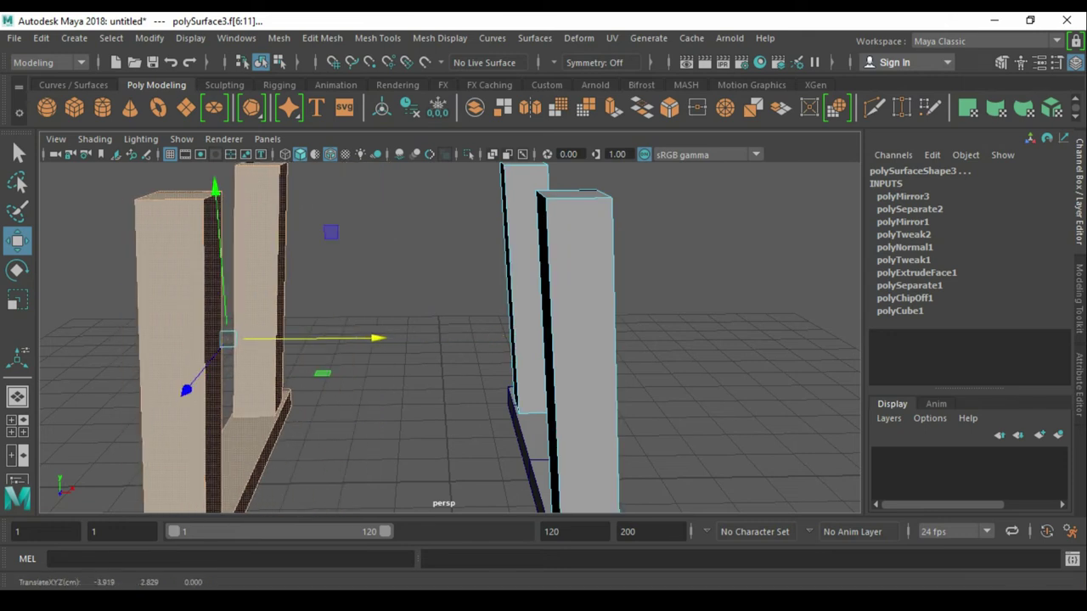
{"action": "mouse_move", "coordinate": [442, 339]}
{"action": "left_mouse_down", "text": "alt"}
{"action": "mouse_move", "coordinate": [399, 322]}
{"action": "mouse_move", "coordinate": [510, 323]}
{"action": "mouse_move", "coordinate": [578, 306]}
{"action": "left_mouse_up", "text": "alt"}
{"action": "left_click", "coordinate": [722, 425]}
{"action": "scroll", "coordinate": [513, 389], "scroll_direction": "down", "scroll_amount": 3}
{"action": "right_click_drag", "start_coordinate": [514, 389], "coordinate": [561, 316]}
{"action": "right_click", "coordinate": [631, 258], "text": "shift"}
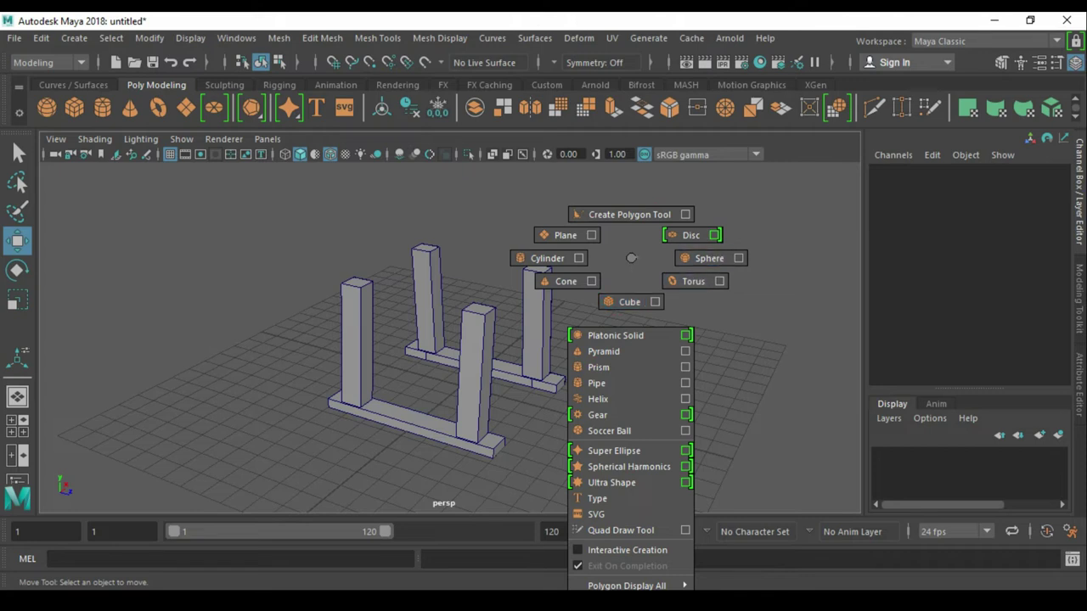
- Raise the crossbeam onto the leg tops and align it at Translate Y 13.449, X -0.407
{"action": "key", "text": "Escape"}
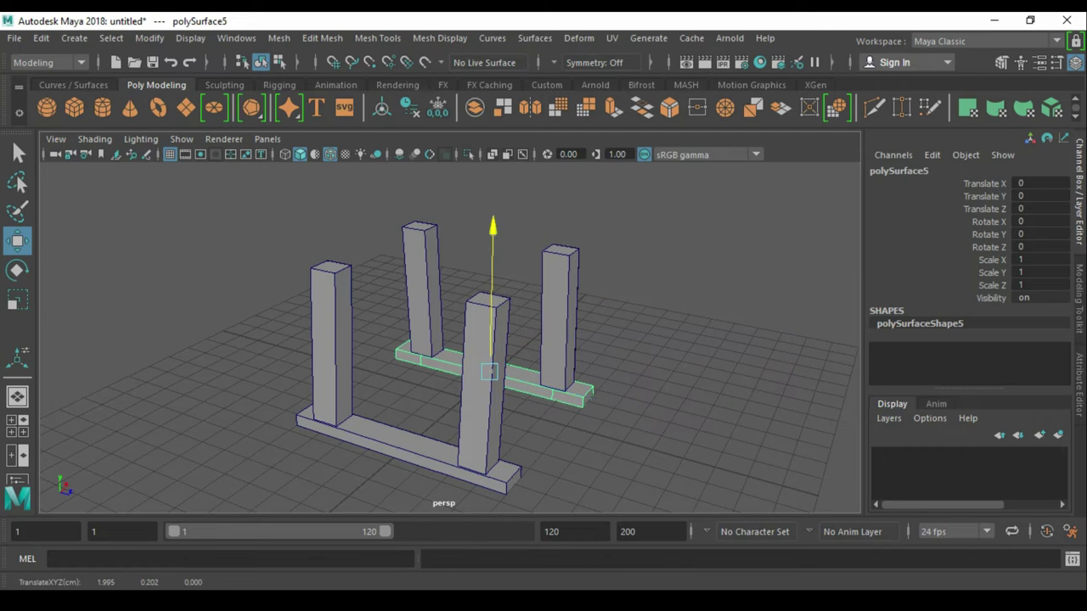
{"action": "left_click_drag", "start_coordinate": [493, 280], "coordinate": [492, 157]}
{"action": "key", "text": "f"}
{"action": "left_click_drag", "start_coordinate": [509, 383], "coordinate": [408, 373], "text": "alt"}
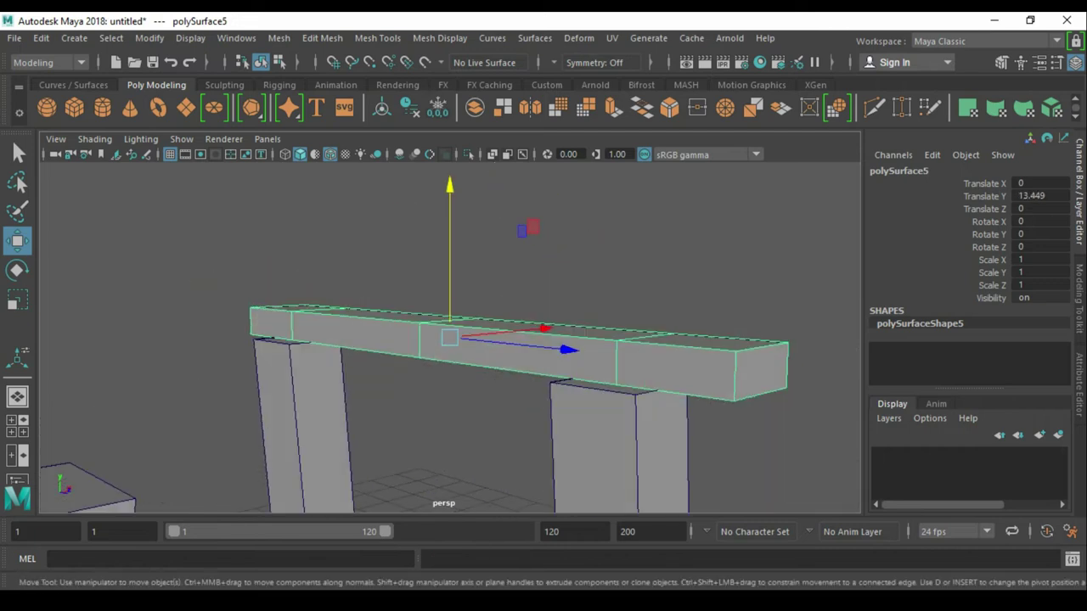
{"action": "left_click_drag", "start_coordinate": [355, 313], "coordinate": [647, 375]}
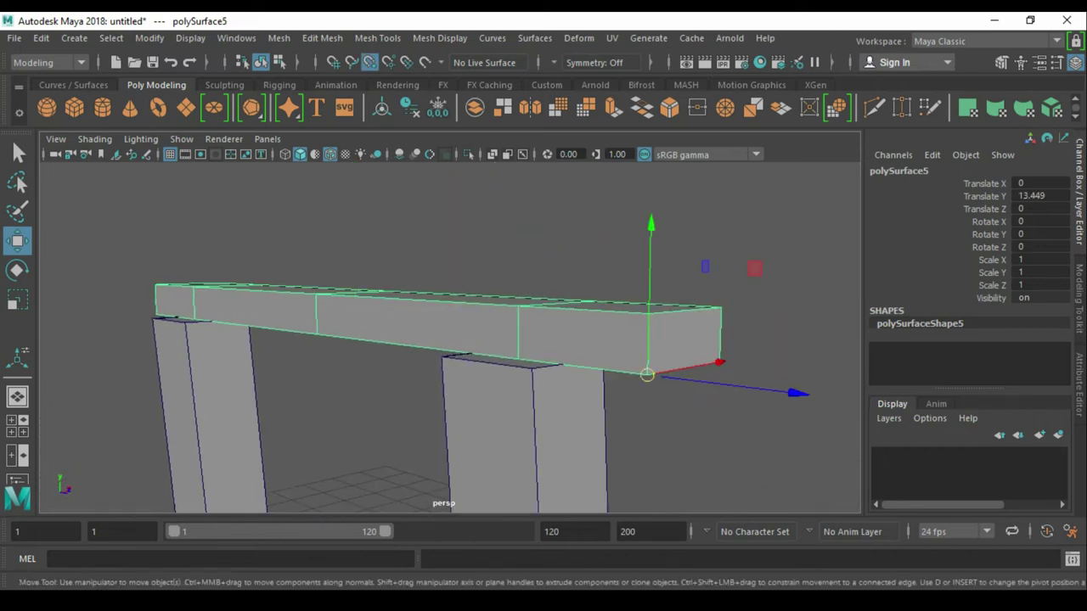
{"action": "left_click_drag", "start_coordinate": [424, 340], "coordinate": [442, 408], "text": "alt"}
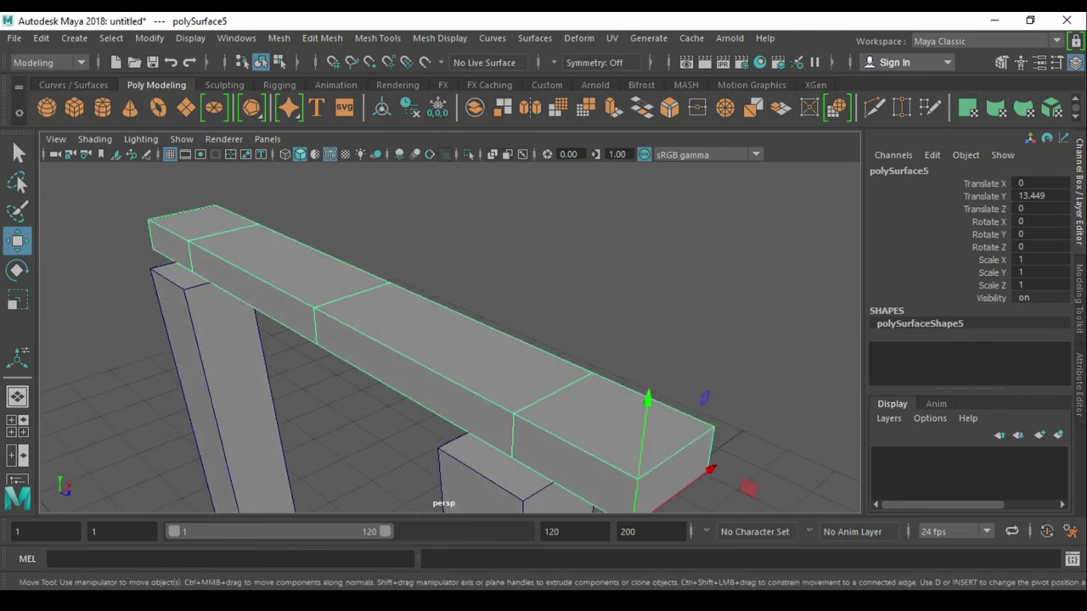
{"action": "left_click_drag", "start_coordinate": [712, 327], "coordinate": [595, 365]}
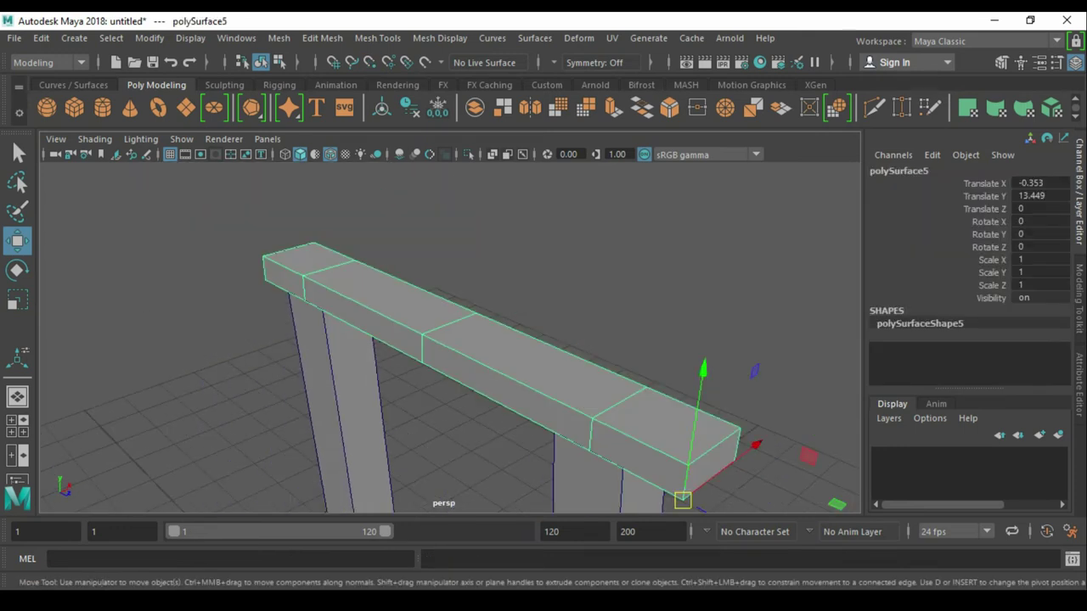
{"action": "left_click_drag", "start_coordinate": [488, 362], "coordinate": [442, 314], "text": "alt"}
{"action": "left_click_drag", "start_coordinate": [716, 395], "coordinate": [716, 396]}
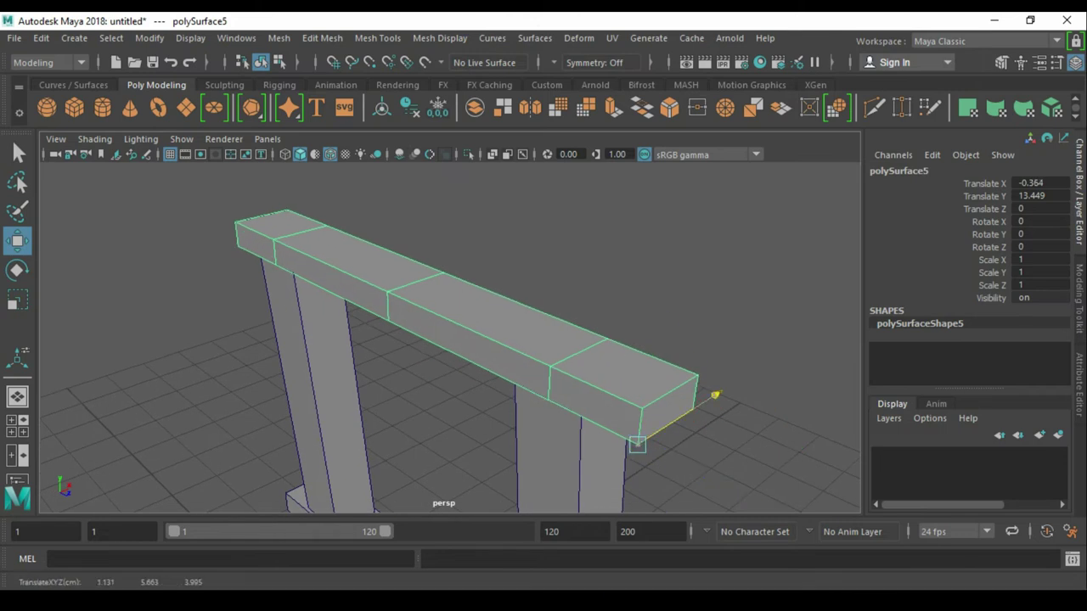
- Delete the crossbeam's extra edge loops
{"action": "right_click_drag", "start_coordinate": [594, 356], "coordinate": [595, 323]}
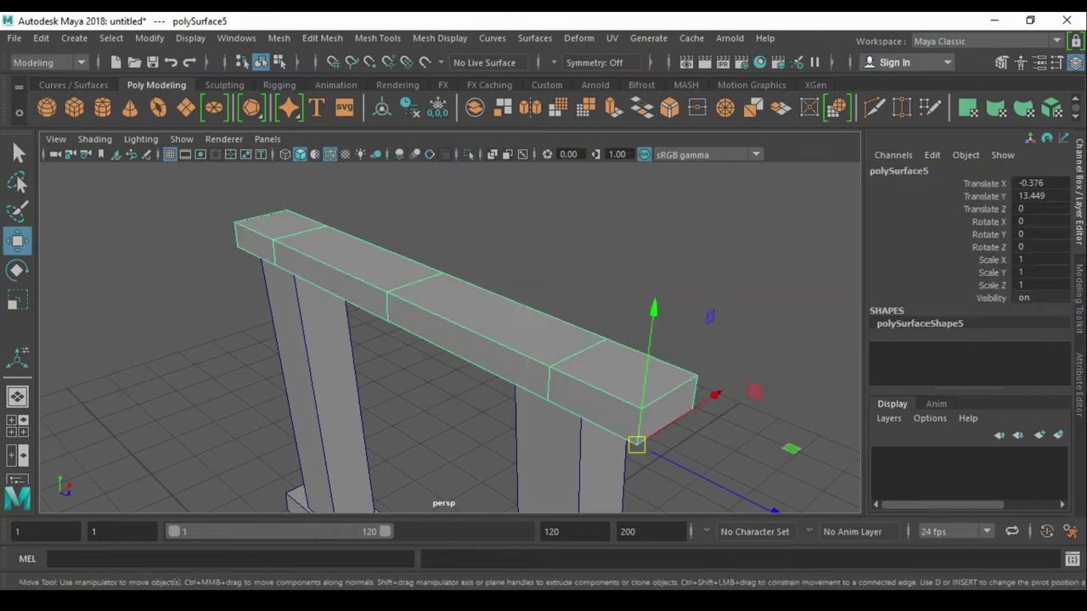
{"action": "key", "text": "q"}
{"action": "left_click", "coordinate": [578, 351]}
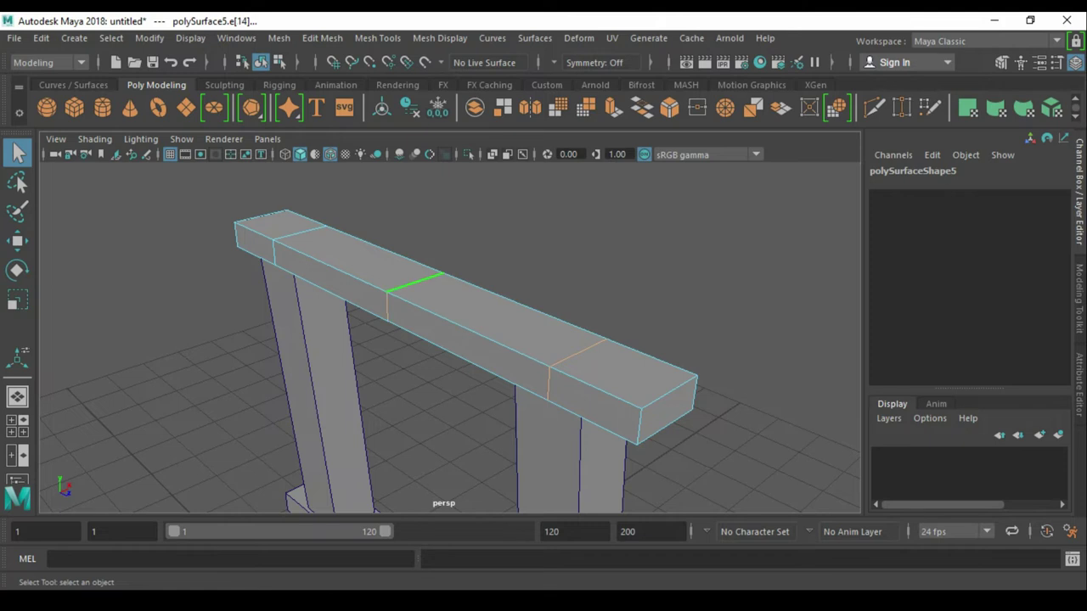
{"action": "key", "text": "Delete"}
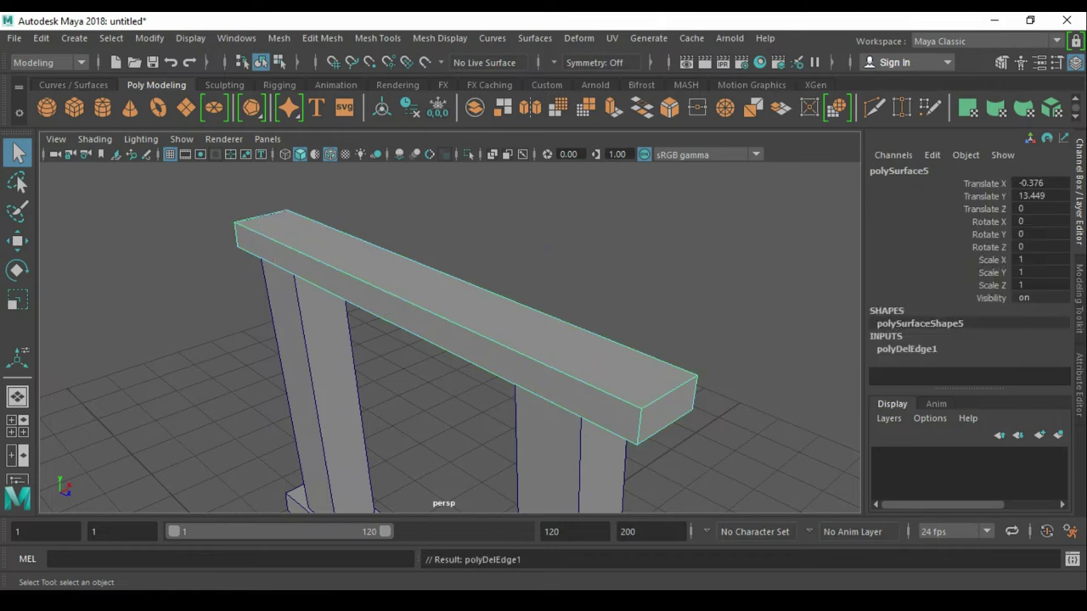
{"action": "key", "text": "w"}
{"action": "right_click_drag", "start_coordinate": [433, 280], "coordinate": [433, 323]}
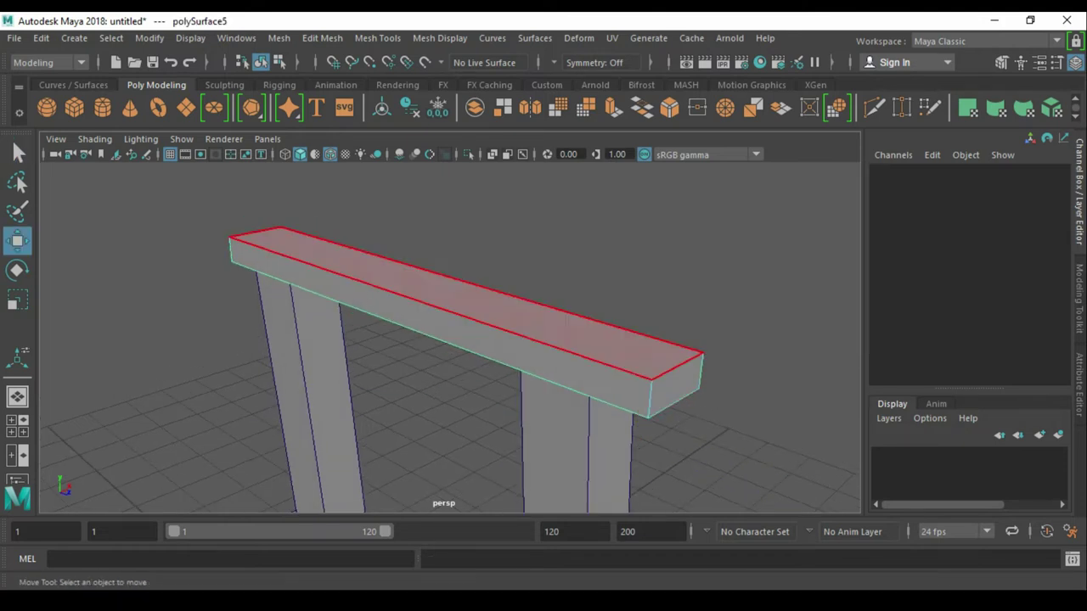
{"action": "left_click", "coordinate": [433, 272]}
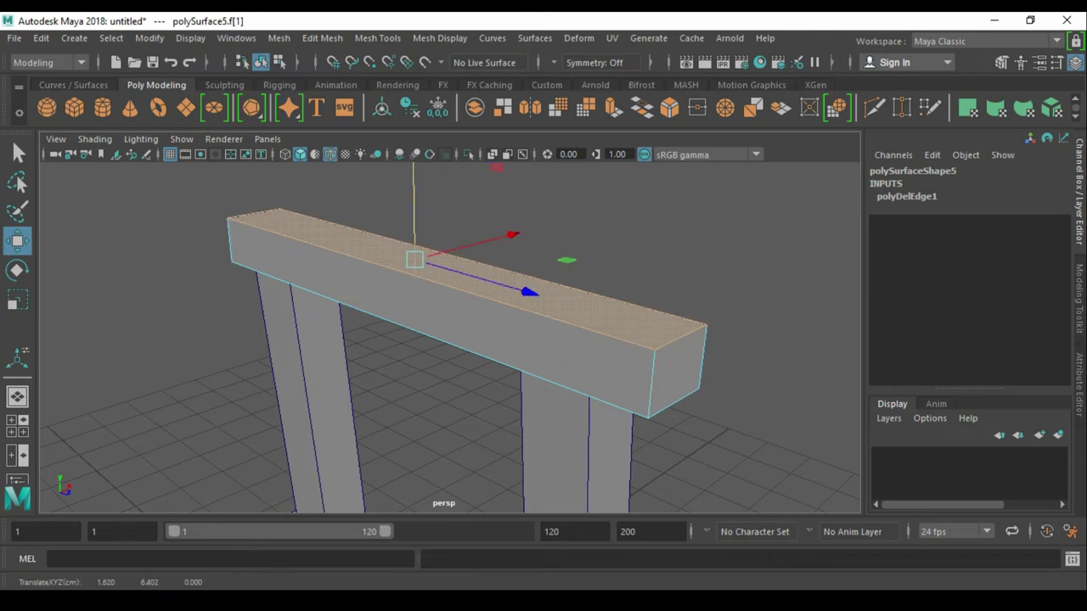
{"action": "left_click_drag", "start_coordinate": [425, 357], "coordinate": [475, 340], "text": "alt"}
- Reselect the whole crossbeam as an object, ready to move
{"action": "key", "text": "q"}
{"action": "mouse_move", "coordinate": [448, 286]}
{"action": "left_mouse_down", "text": "alt"}
{"action": "mouse_move", "coordinate": [509, 281]}
{"action": "mouse_move", "coordinate": [475, 280]}
{"action": "mouse_move", "coordinate": [510, 255]}
{"action": "mouse_move", "coordinate": [544, 280]}
{"action": "mouse_move", "coordinate": [510, 306]}
{"action": "mouse_move", "coordinate": [442, 268]}
{"action": "mouse_move", "coordinate": [552, 297]}
{"action": "mouse_move", "coordinate": [510, 355]}
{"action": "left_mouse_up", "text": "alt"}
{"action": "key", "text": "F8"}
{"action": "left_click", "coordinate": [764, 212]}
{"action": "left_click", "coordinate": [449, 285]}
{"action": "key", "text": "w"}
{"action": "scroll", "coordinate": [509, 306], "scroll_direction": "up", "scroll_amount": 5}
{"action": "scroll", "coordinate": [447, 267], "scroll_direction": "down", "scroll_amount": 5}
- Mirror the top crossbeam onto the other pair of posts
{"action": "right_click", "coordinate": [729, 216], "text": "shift"}
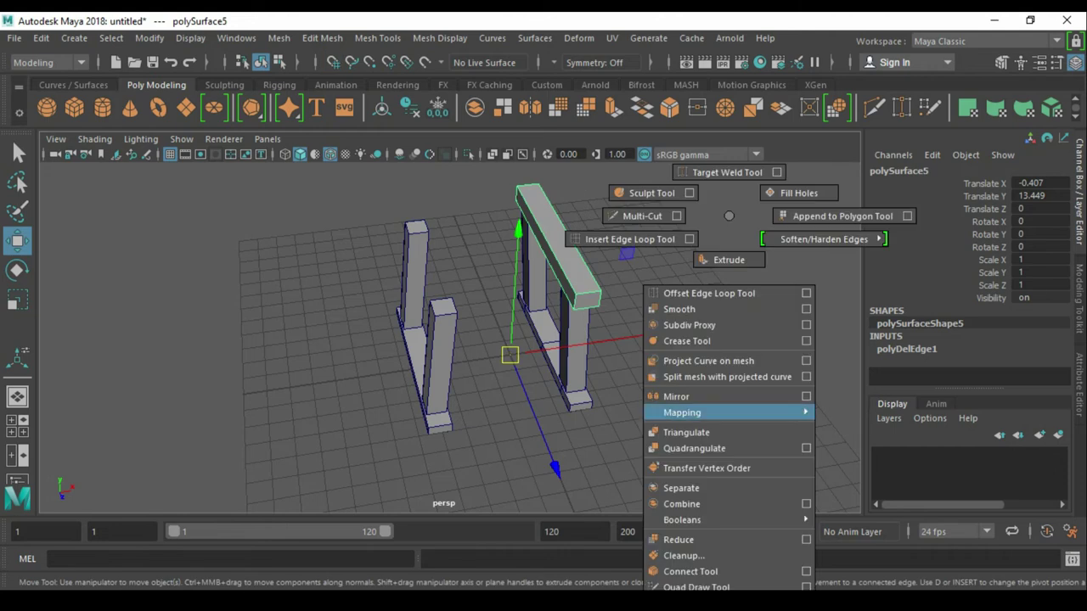
{"action": "left_click", "coordinate": [679, 396]}
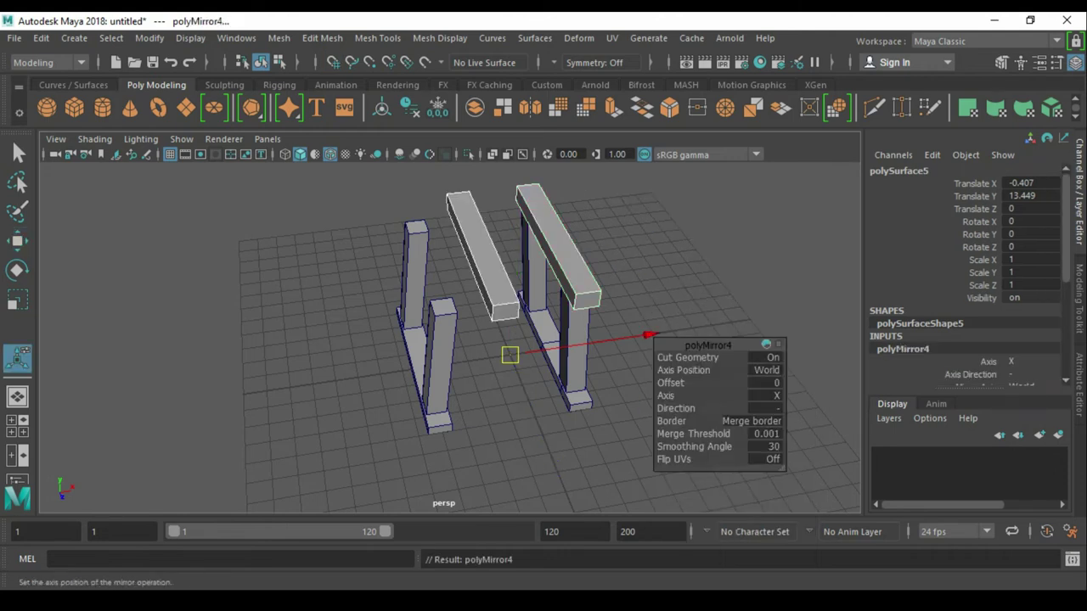
{"action": "left_click_drag", "start_coordinate": [650, 335], "coordinate": [629, 338]}
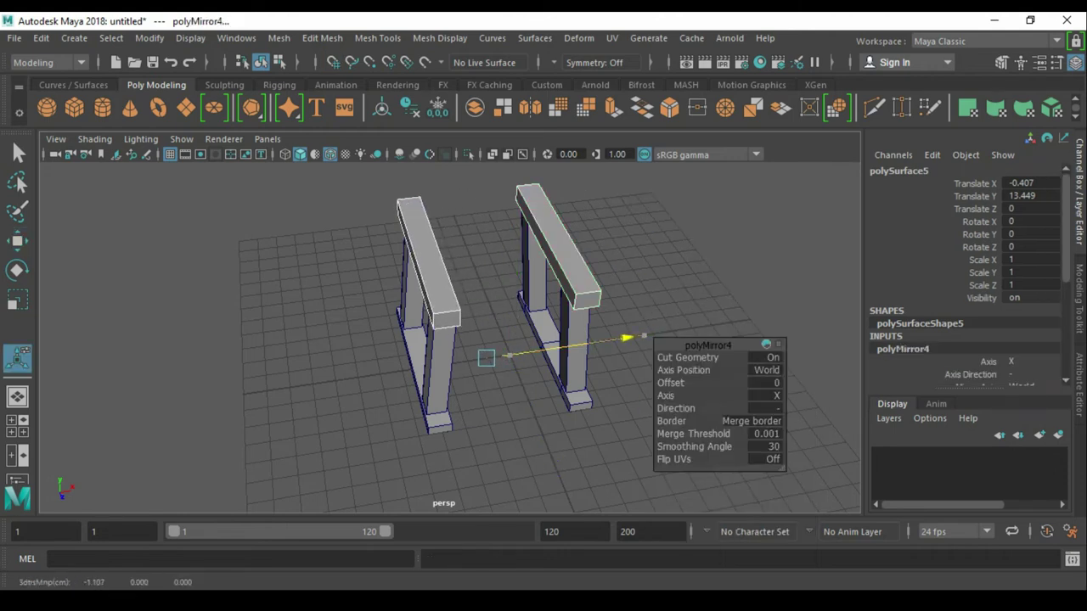
{"action": "key", "text": "w"}
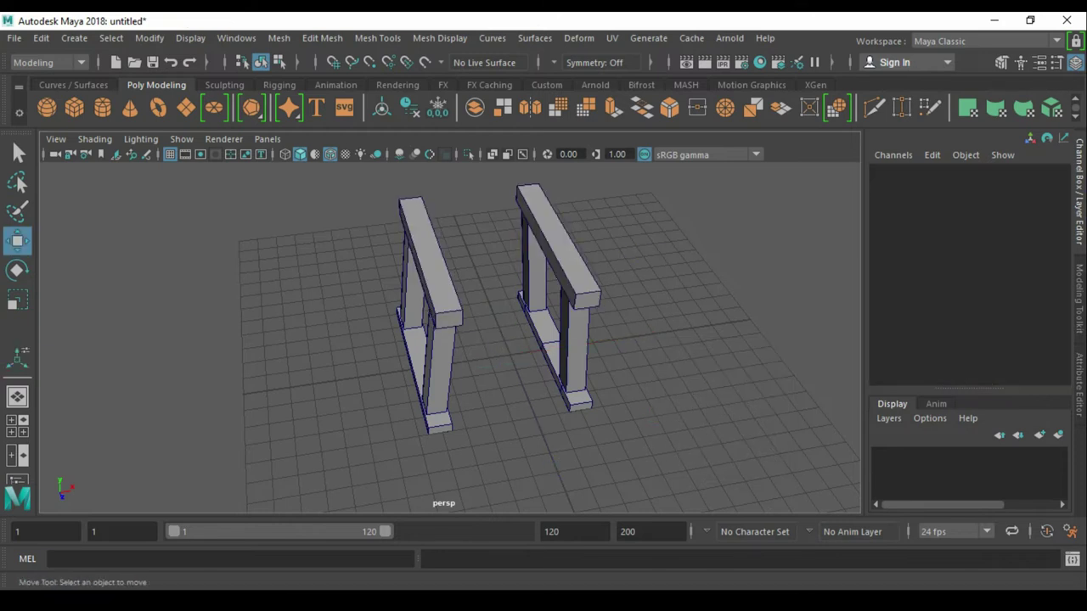
- Check both frames from side, front and perspective views
{"action": "mouse_move", "coordinate": [556, 315]}
{"action": "left_mouse_down"}
{"action": "mouse_move", "coordinate": [556, 280]}
{"action": "mouse_move", "coordinate": [595, 315]}
{"action": "left_mouse_up"}
{"action": "left_click_drag", "start_coordinate": [450, 340], "coordinate": [450, 374]}
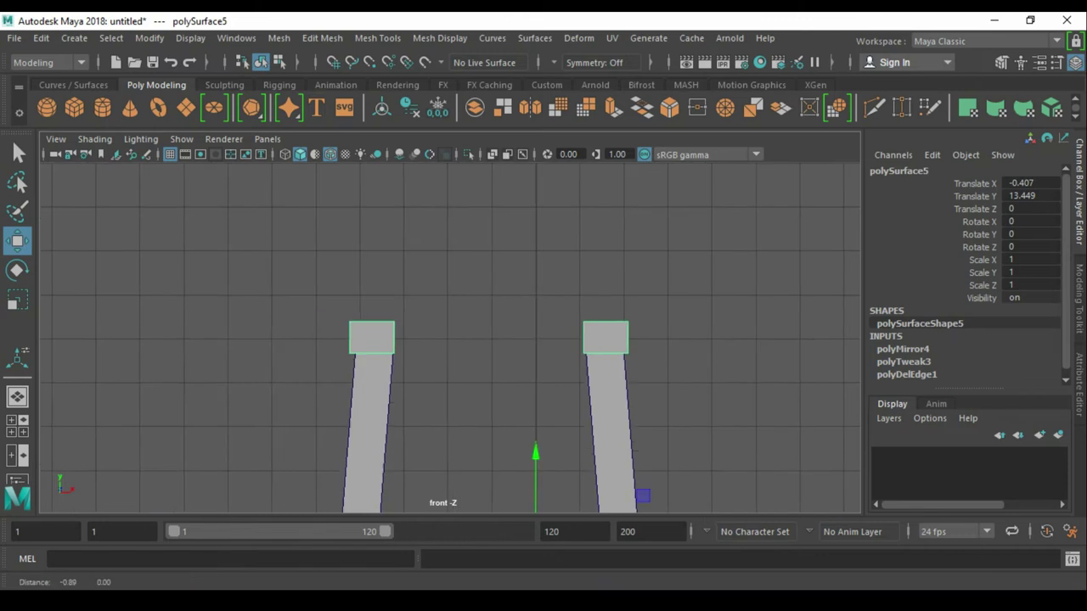
{"action": "left_click_drag", "start_coordinate": [399, 288], "coordinate": [475, 344]}
{"action": "scroll", "coordinate": [450, 339], "scroll_direction": "up", "scroll_amount": 2}
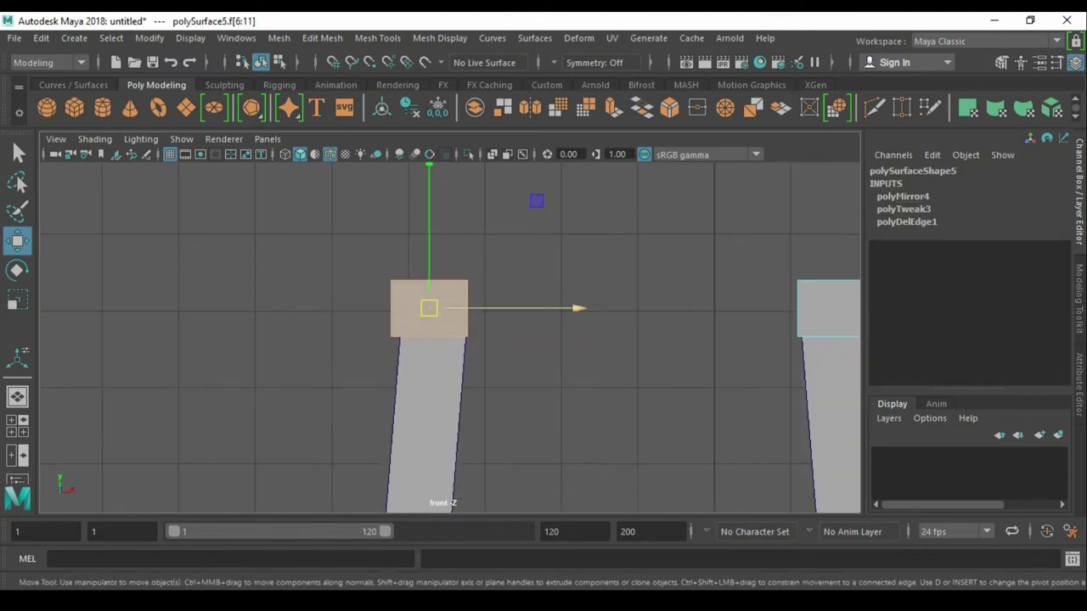
{"action": "right_click_drag", "start_coordinate": [520, 399], "coordinate": [595, 307]}
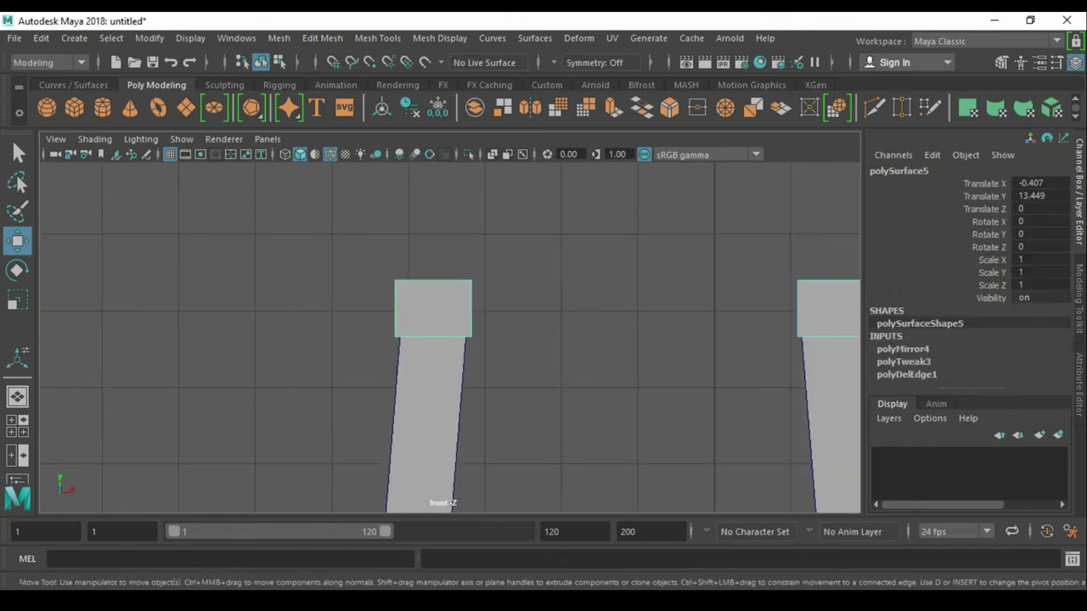
{"action": "left_click_drag", "start_coordinate": [604, 367], "coordinate": [577, 293]}
{"action": "left_click_drag", "start_coordinate": [450, 340], "coordinate": [527, 357], "text": "alt"}
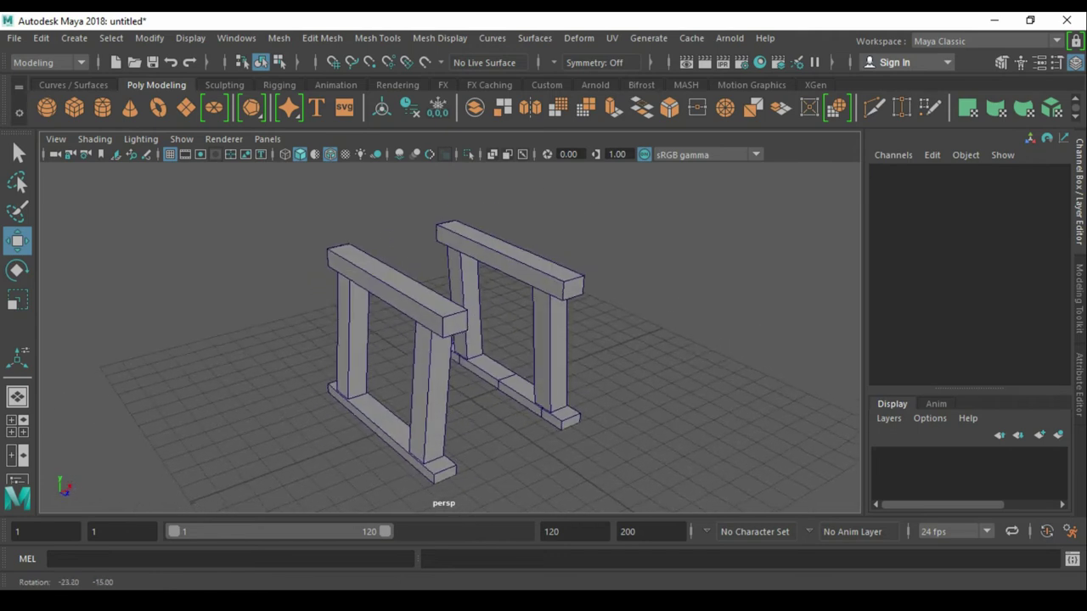
{"action": "left_click_drag", "start_coordinate": [450, 340], "coordinate": [480, 323], "text": "alt"}
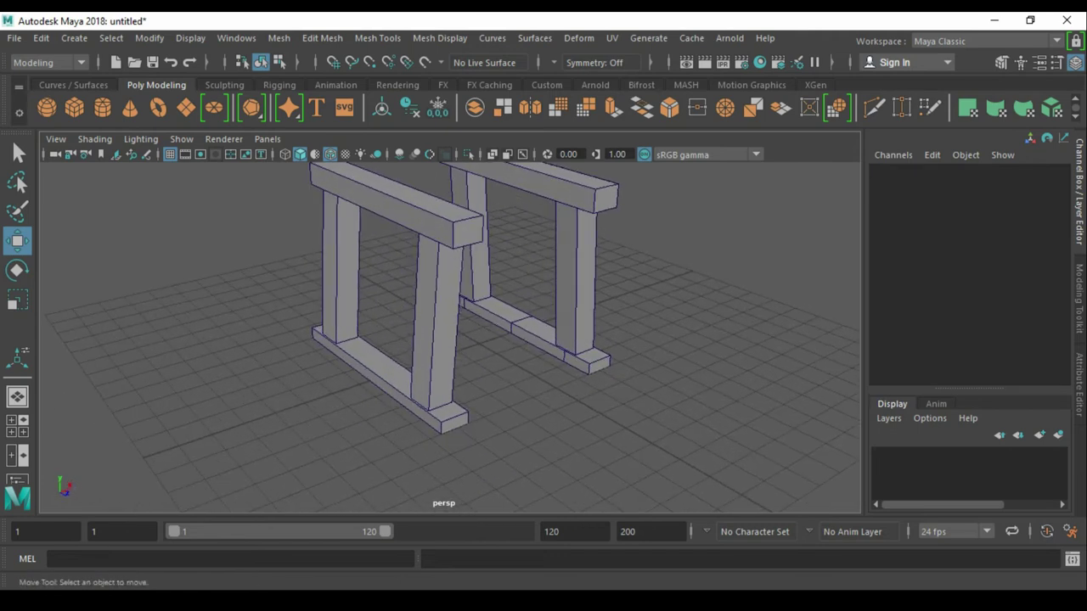
- Insert an edge loop partway up the front leg and bevel it
{"action": "right_click", "coordinate": [699, 279], "text": "shift"}
{"action": "left_click", "coordinate": [577, 280]}
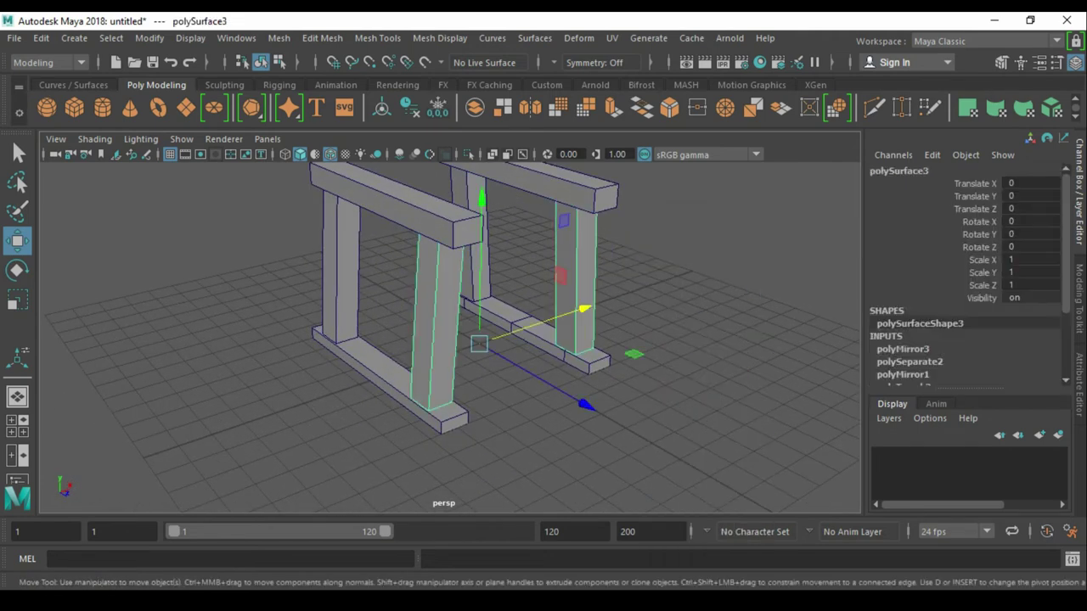
{"action": "right_click_drag", "start_coordinate": [577, 280], "coordinate": [611, 254], "text": "alt"}
{"action": "right_click_drag", "start_coordinate": [510, 357], "coordinate": [544, 331], "text": "alt"}
{"action": "right_click_drag", "start_coordinate": [522, 389], "coordinate": [509, 303]}
{"action": "left_click", "coordinate": [347, 255]}
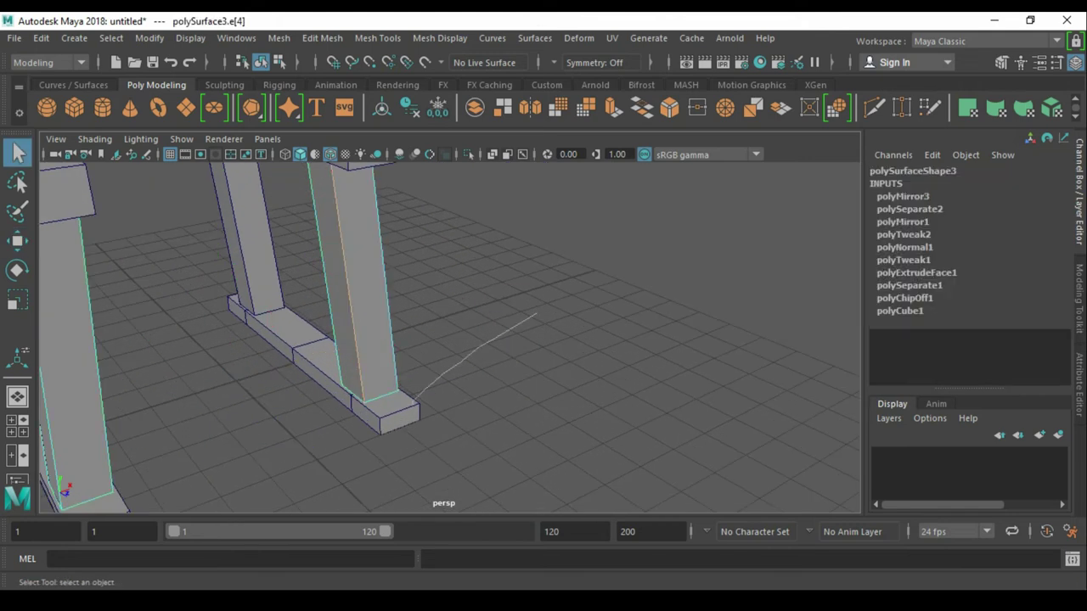
{"action": "right_click_drag", "start_coordinate": [509, 357], "coordinate": [543, 332], "text": "alt"}
{"action": "middle_click_drag", "start_coordinate": [356, 340], "coordinate": [450, 340], "text": "alt"}
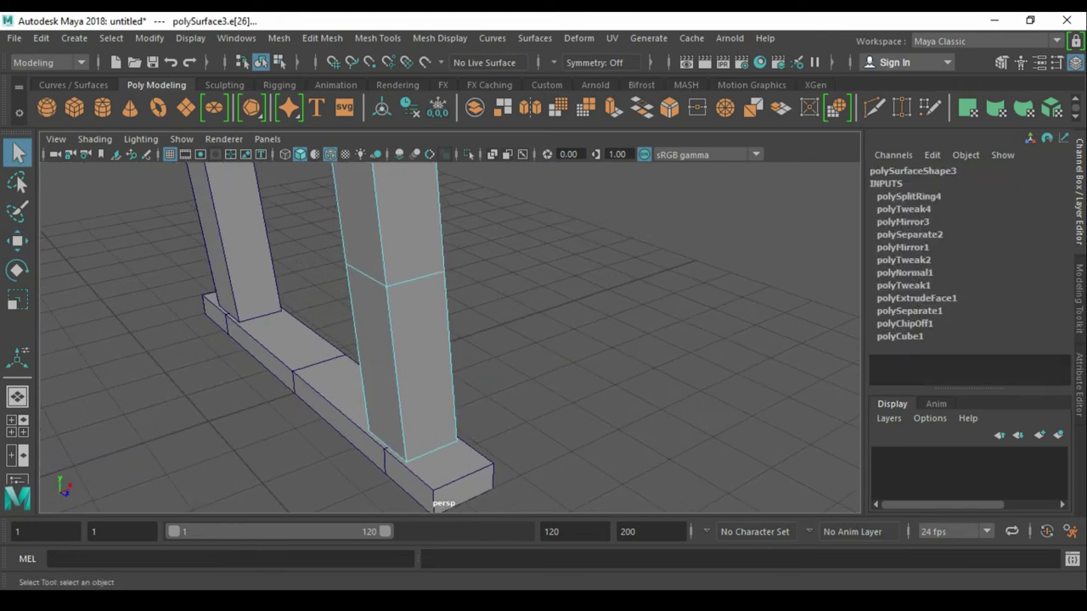
{"action": "key", "text": "ctrl+b"}
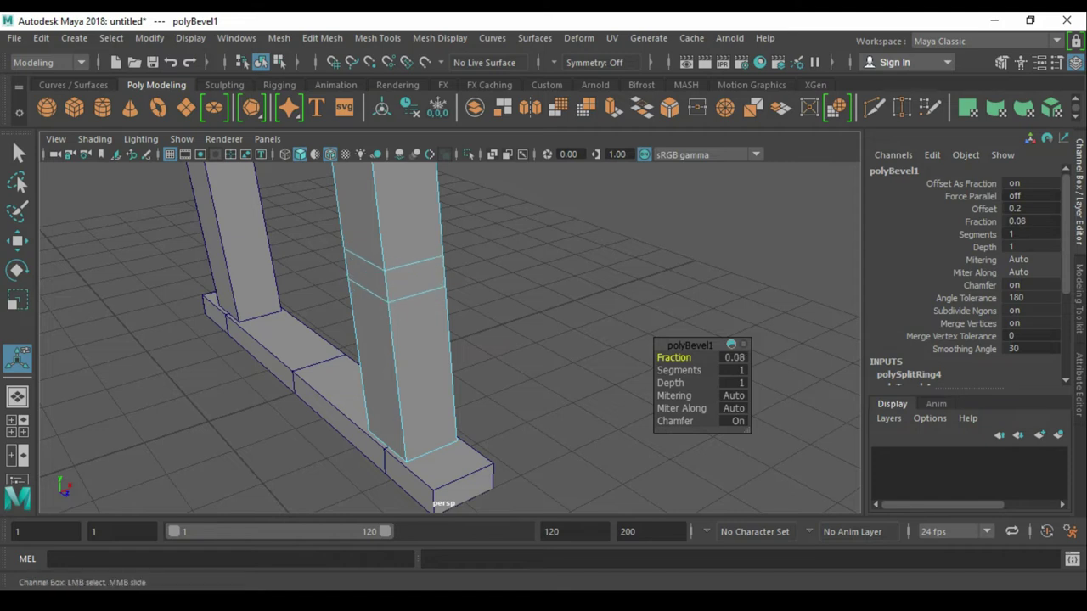
- Narrow polyBevel1 to Fraction 0.08 and delete two band faces to open a notch
{"action": "key", "text": "q"}
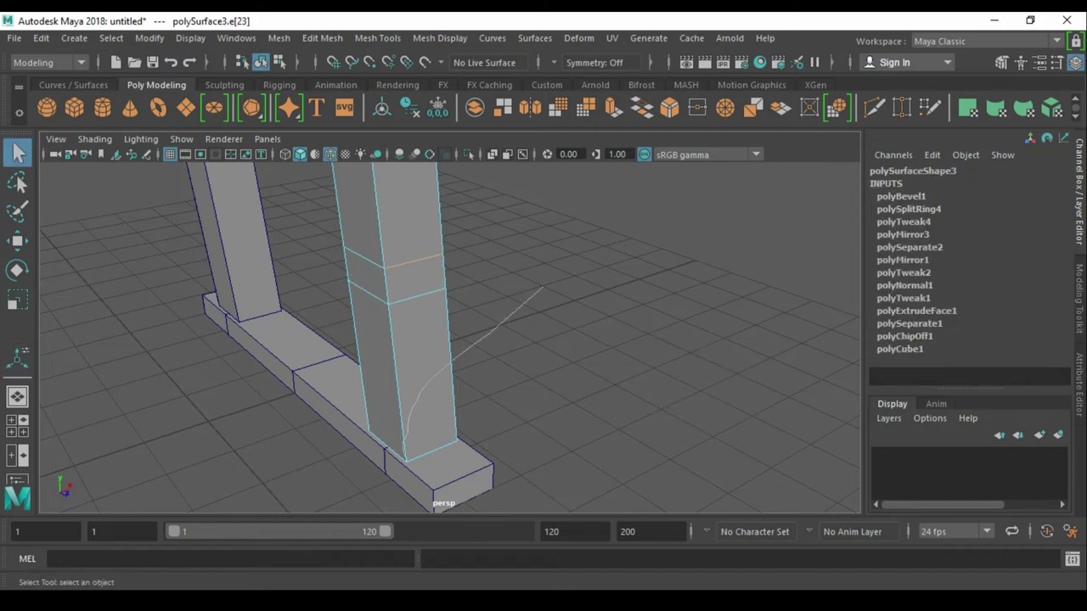
{"action": "left_click", "coordinate": [680, 382]}
{"action": "left_click_drag", "start_coordinate": [595, 340], "coordinate": [526, 339], "text": "alt"}
{"action": "left_click", "coordinate": [489, 254]}
{"action": "left_click", "coordinate": [548, 250], "text": "shift"}
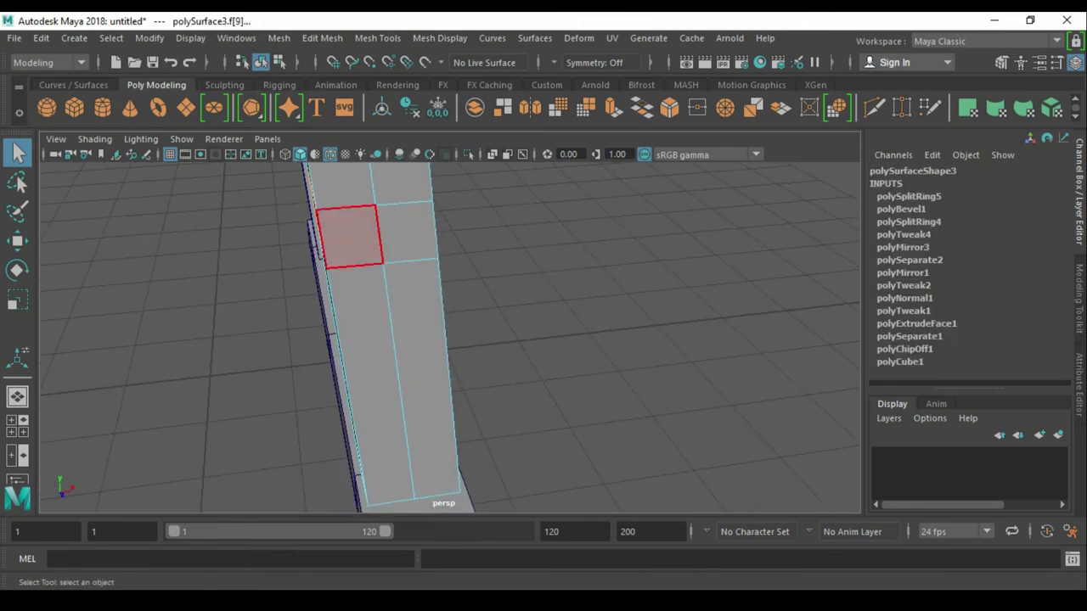
{"action": "key", "text": "Delete"}
{"action": "right_click_drag", "start_coordinate": [450, 306], "coordinate": [502, 238]}
{"action": "mouse_move", "coordinate": [594, 340]}
{"action": "left_mouse_down", "text": "alt"}
{"action": "mouse_move", "coordinate": [543, 339]}
{"action": "mouse_move", "coordinate": [544, 306]}
{"action": "left_mouse_up", "text": "alt"}
{"action": "scroll", "coordinate": [450, 339], "scroll_direction": "down", "scroll_amount": 5}
{"action": "scroll", "coordinate": [450, 340], "scroll_direction": "down", "scroll_amount": 5}
- Bridge the hole's border edges with a new face
{"action": "left_click_drag", "start_coordinate": [595, 339], "coordinate": [552, 339], "text": "alt"}
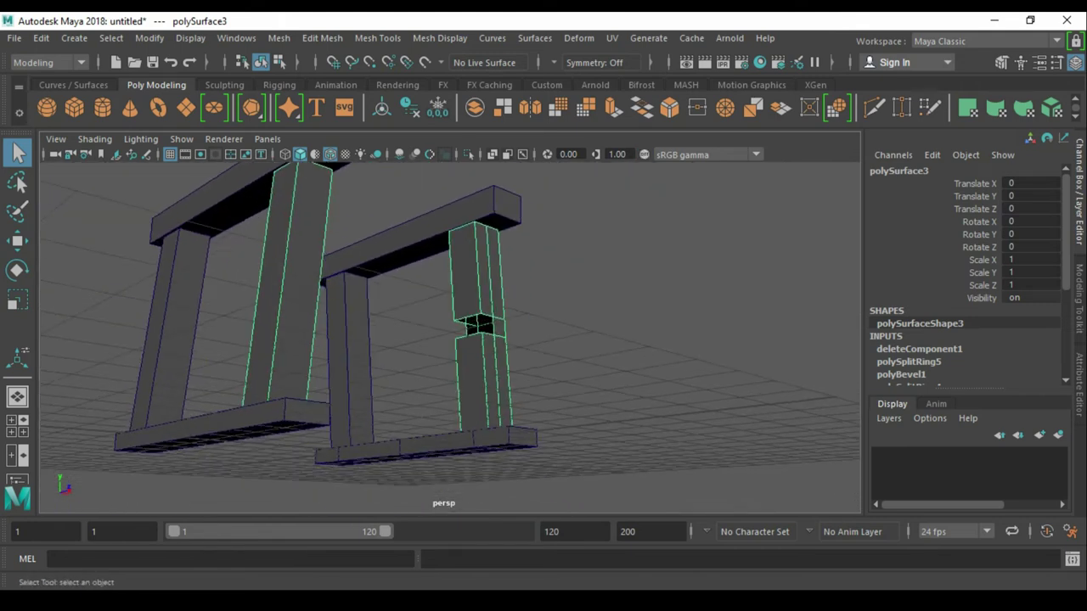
{"action": "scroll", "coordinate": [543, 323], "scroll_direction": "up", "scroll_amount": 5}
{"action": "scroll", "coordinate": [543, 323], "scroll_direction": "up", "scroll_amount": 2}
{"action": "key", "text": "f"}
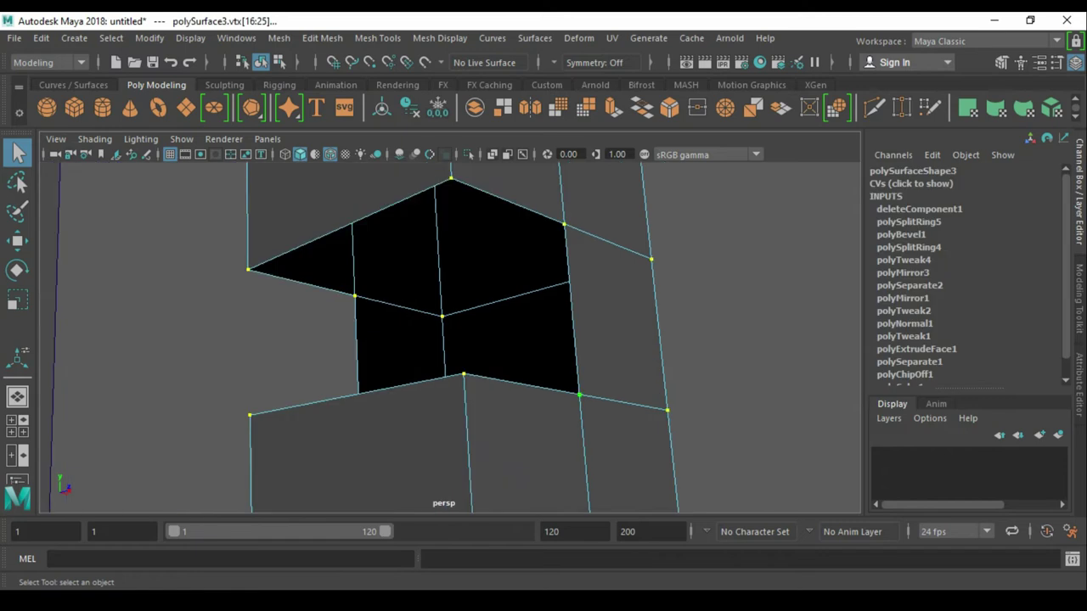
{"action": "right_click_drag", "start_coordinate": [494, 255], "coordinate": [490, 245]}
{"action": "left_click", "coordinate": [501, 287]}
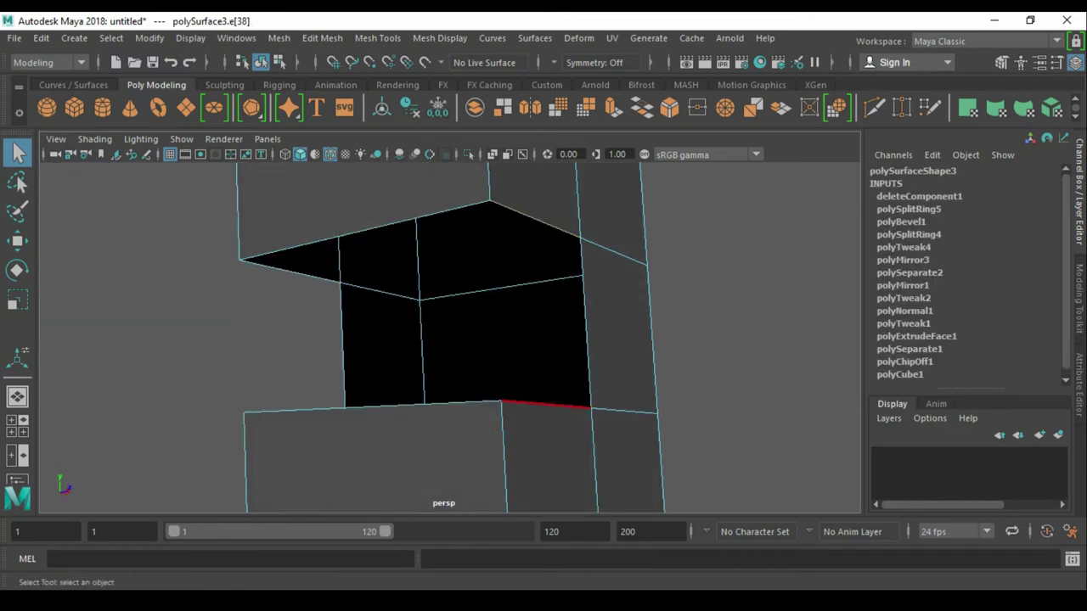
{"action": "left_click_drag", "start_coordinate": [450, 297], "coordinate": [459, 339], "text": "alt"}
{"action": "left_click_drag", "start_coordinate": [589, 288], "coordinate": [552, 255], "text": "alt"}
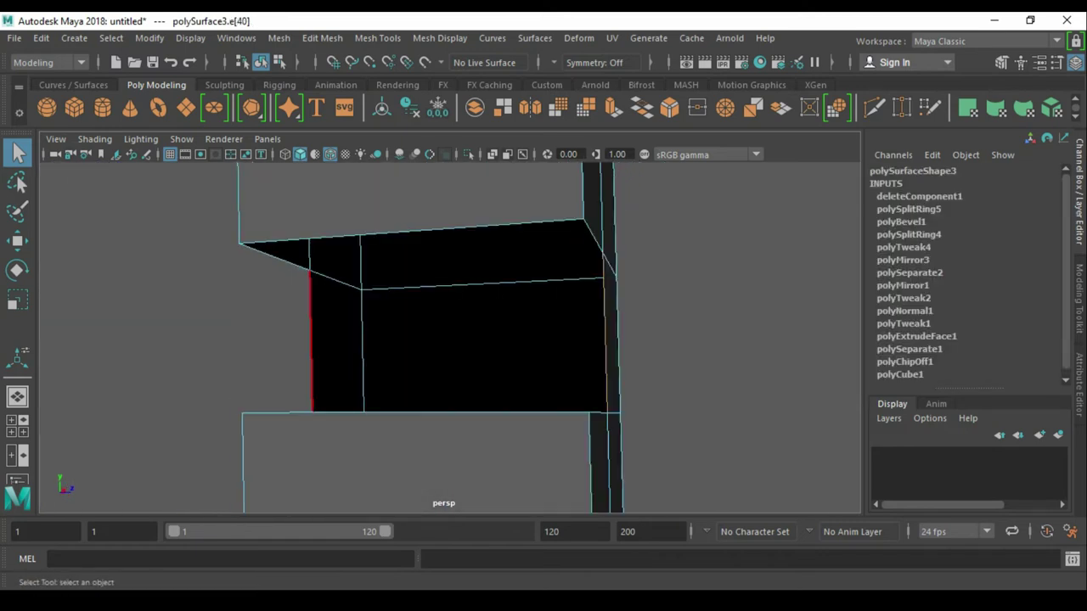
{"action": "right_click_drag", "start_coordinate": [668, 311], "coordinate": [578, 286], "text": "shift"}
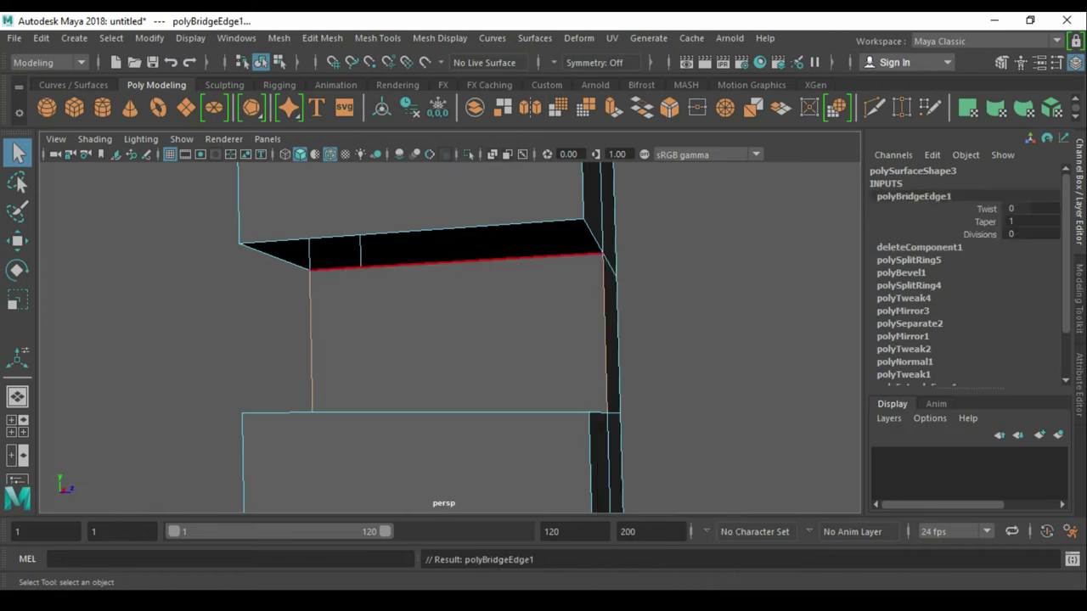
- Fill the remaining opening so the notch is closed
{"action": "left_click_drag", "start_coordinate": [450, 340], "coordinate": [509, 323], "text": "alt"}
{"action": "mouse_move", "coordinate": [441, 340]}
{"action": "left_mouse_down", "text": "alt"}
{"action": "mouse_move", "coordinate": [510, 323]}
{"action": "mouse_move", "coordinate": [553, 332]}
{"action": "mouse_move", "coordinate": [442, 327]}
{"action": "left_mouse_up", "text": "alt"}
{"action": "left_click", "coordinate": [680, 340]}
{"action": "left_click", "coordinate": [442, 254]}
- Separate the leg mesh and delete the inner legs of both frames
{"action": "key", "text": "w"}
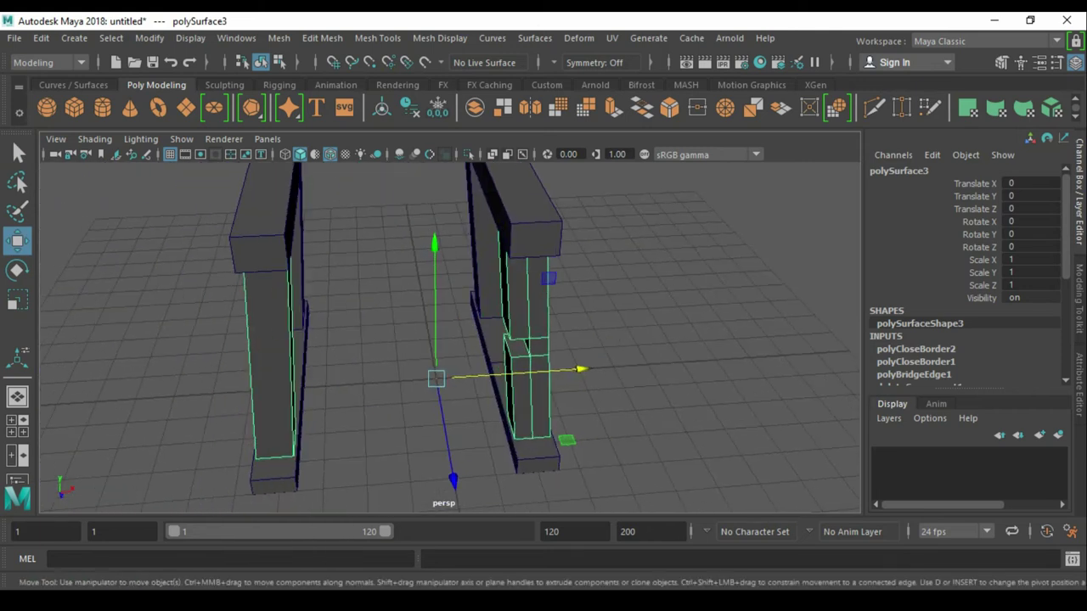
{"action": "right_click_drag", "start_coordinate": [436, 377], "coordinate": [558, 485], "text": "shift"}
{"action": "key", "text": "q"}
{"action": "left_click", "coordinate": [270, 365]}
{"action": "key", "text": "Delete"}
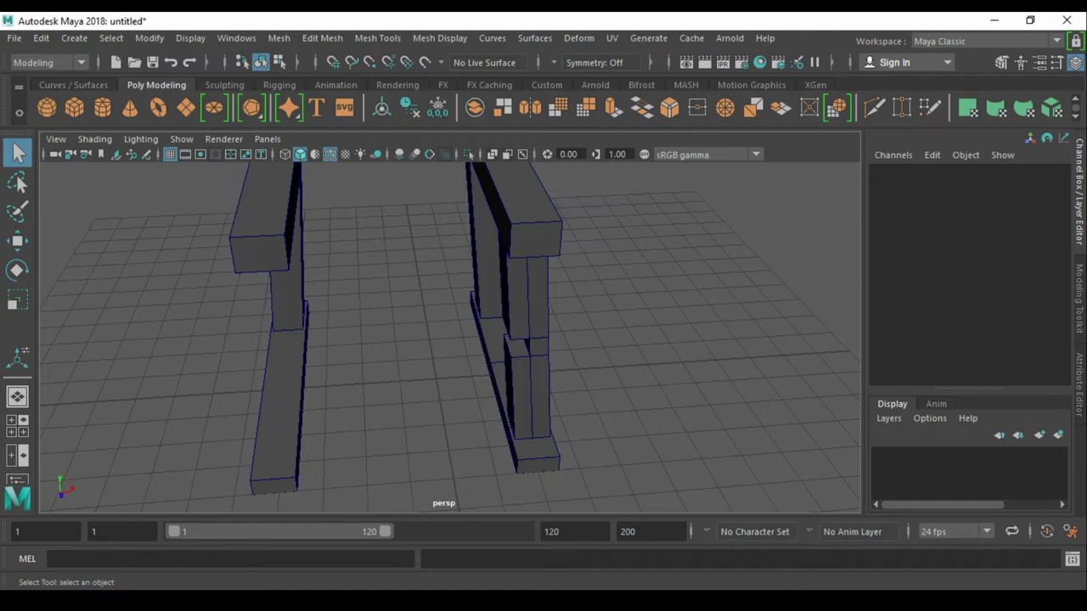
{"action": "left_click", "coordinate": [484, 246]}
{"action": "key", "text": "Delete"}
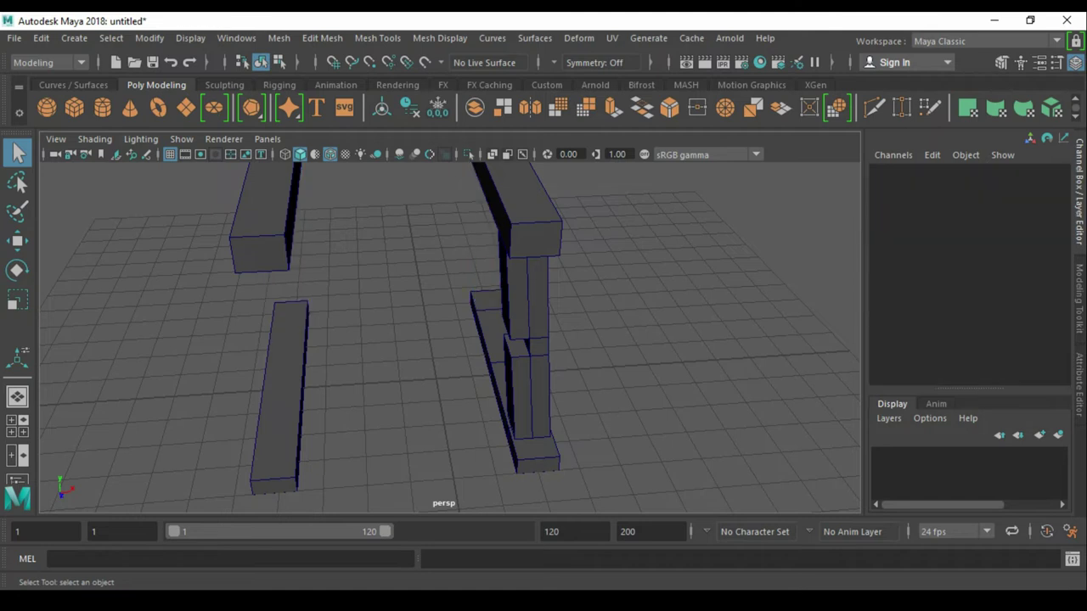
- Mirror the notched leg across Z into a second copy
{"action": "left_click", "coordinate": [526, 340]}
{"action": "key", "text": "w"}
{"action": "left_click_drag", "start_coordinate": [510, 340], "coordinate": [594, 323], "text": "alt"}
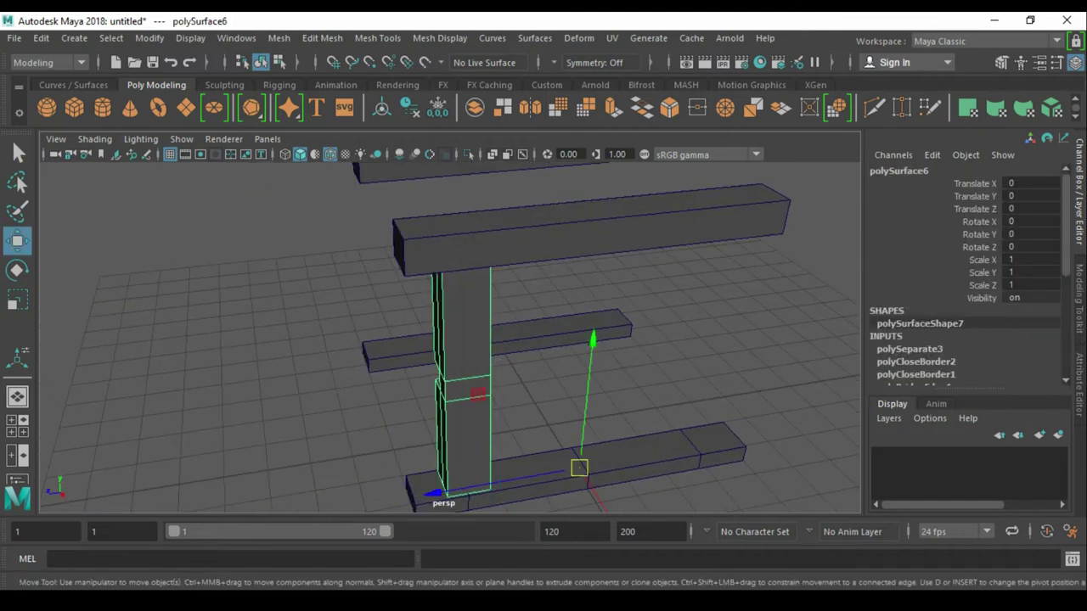
{"action": "right_click_drag", "start_coordinate": [578, 468], "coordinate": [608, 396], "text": "shift"}
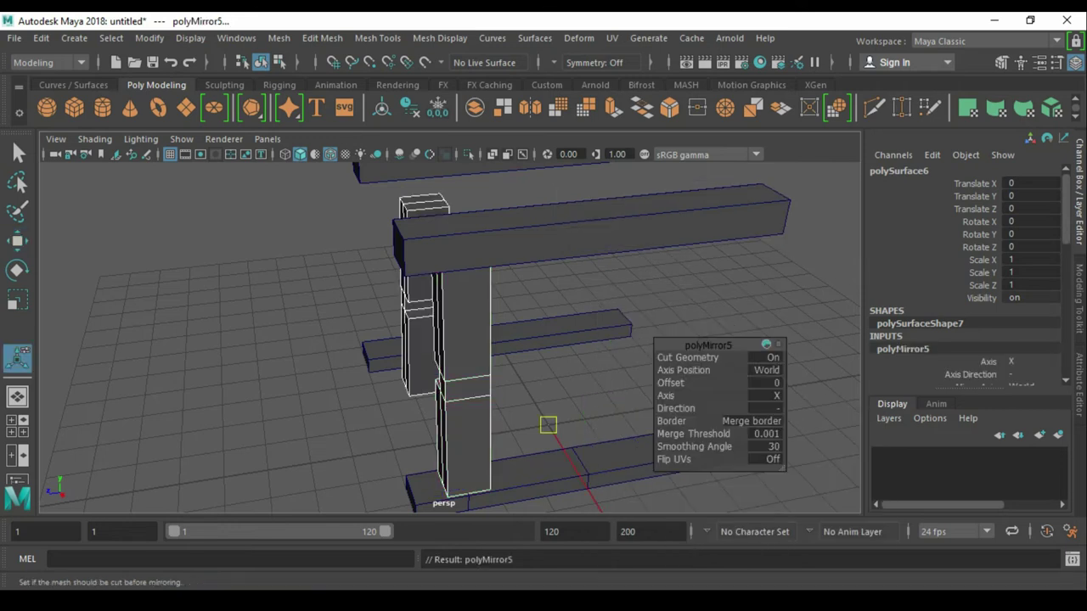
{"action": "left_click_drag", "start_coordinate": [509, 339], "coordinate": [578, 340], "text": "alt"}
{"action": "left_click", "coordinate": [774, 396]}
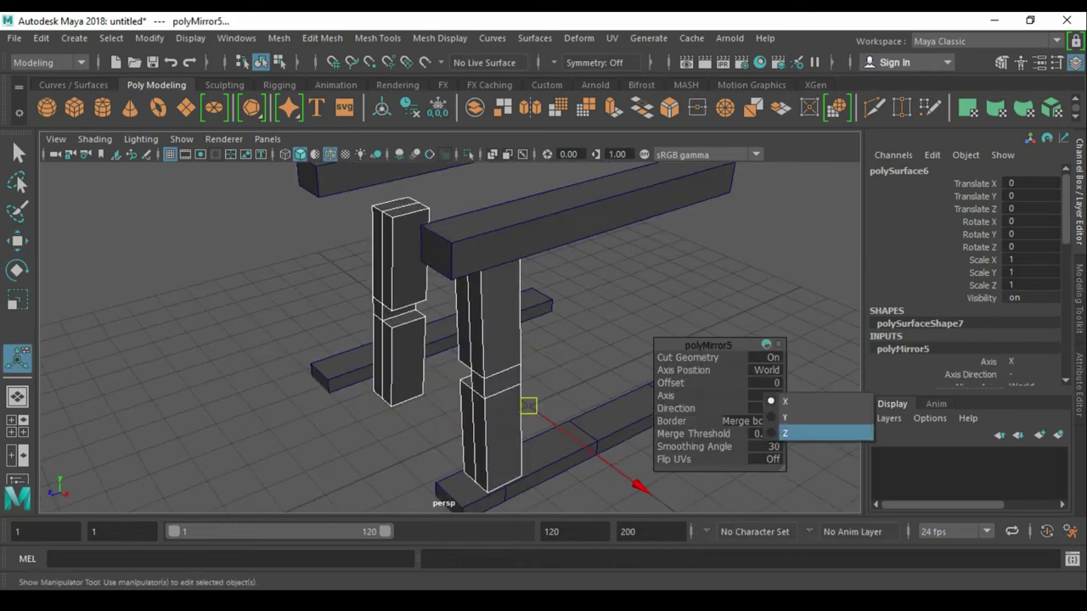
{"action": "left_click", "coordinate": [799, 433]}
- Mirror the notched leg pair across X with offset -1.036 (polyMirror6) onto the other frame
{"action": "right_click_drag", "start_coordinate": [608, 327], "coordinate": [654, 312]}
{"action": "left_click", "coordinate": [488, 357]}
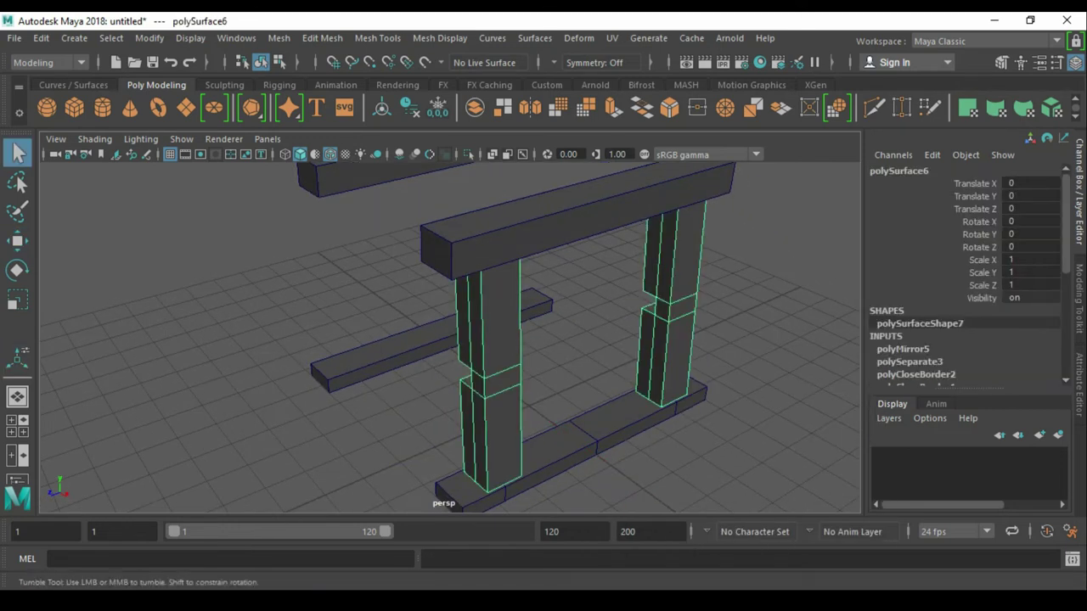
{"action": "key", "text": "f"}
{"action": "key", "text": "w"}
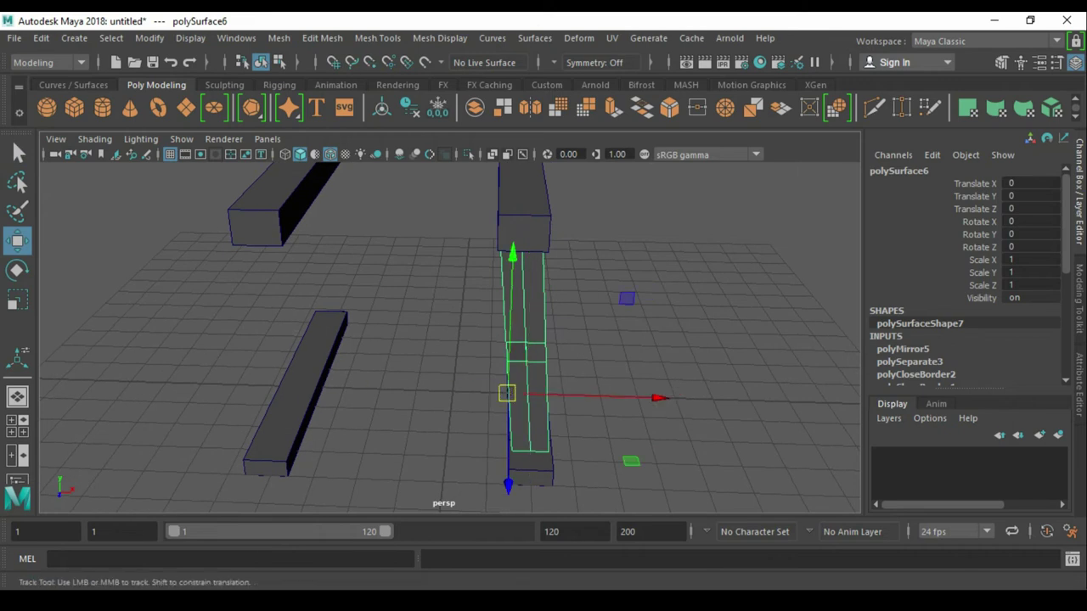
{"action": "left_click_drag", "start_coordinate": [509, 340], "coordinate": [594, 339], "text": "alt"}
{"action": "left_click_drag", "start_coordinate": [669, 387], "coordinate": [577, 384]}
{"action": "right_click", "coordinate": [548, 215], "text": "shift"}
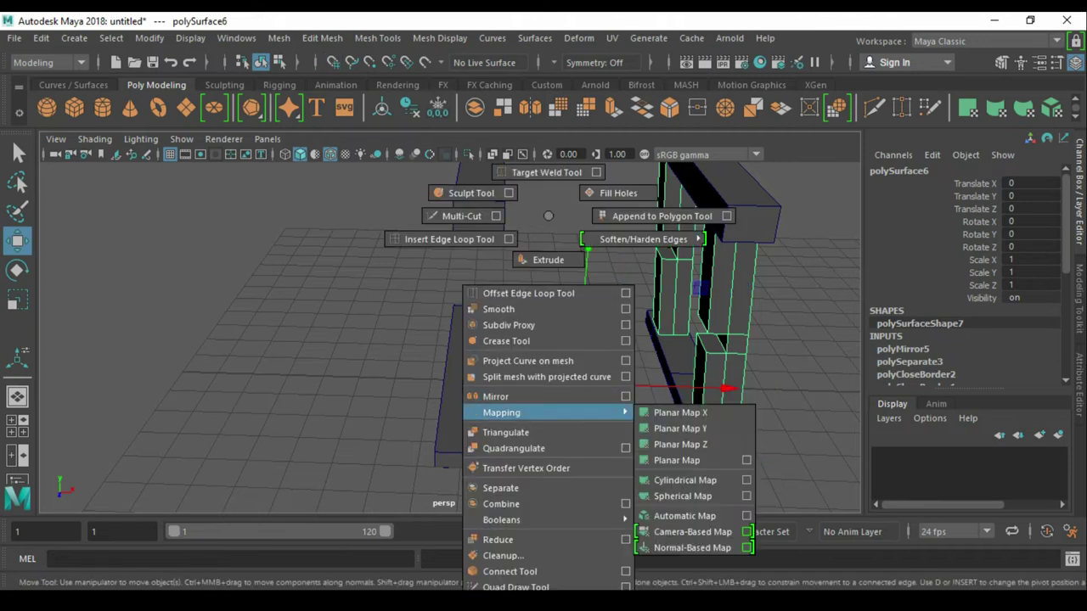
{"action": "left_click", "coordinate": [509, 397]}
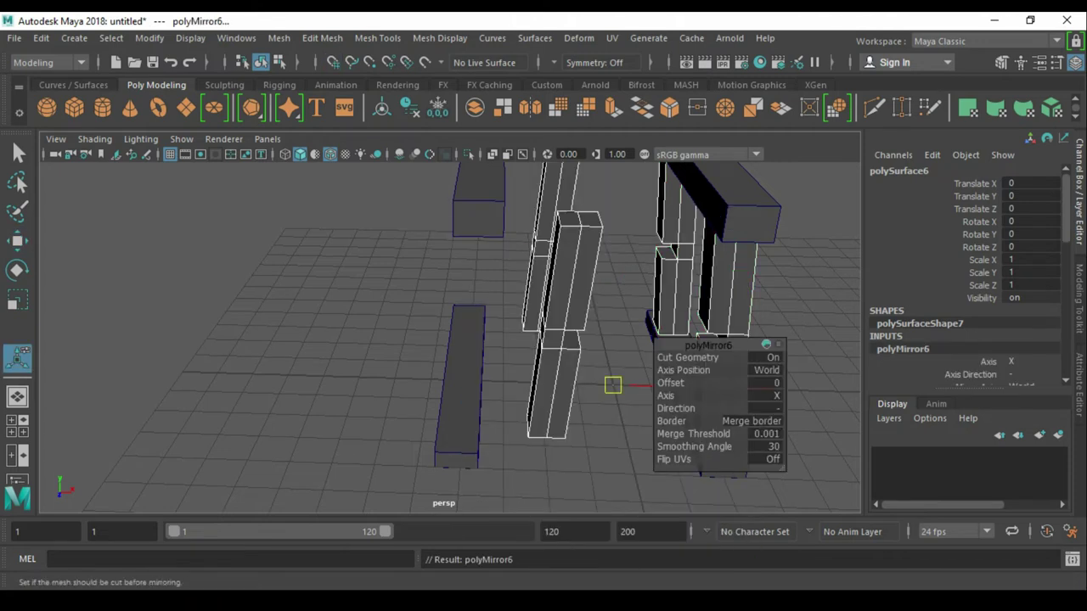
{"action": "left_click_drag", "start_coordinate": [612, 385], "coordinate": [509, 374]}
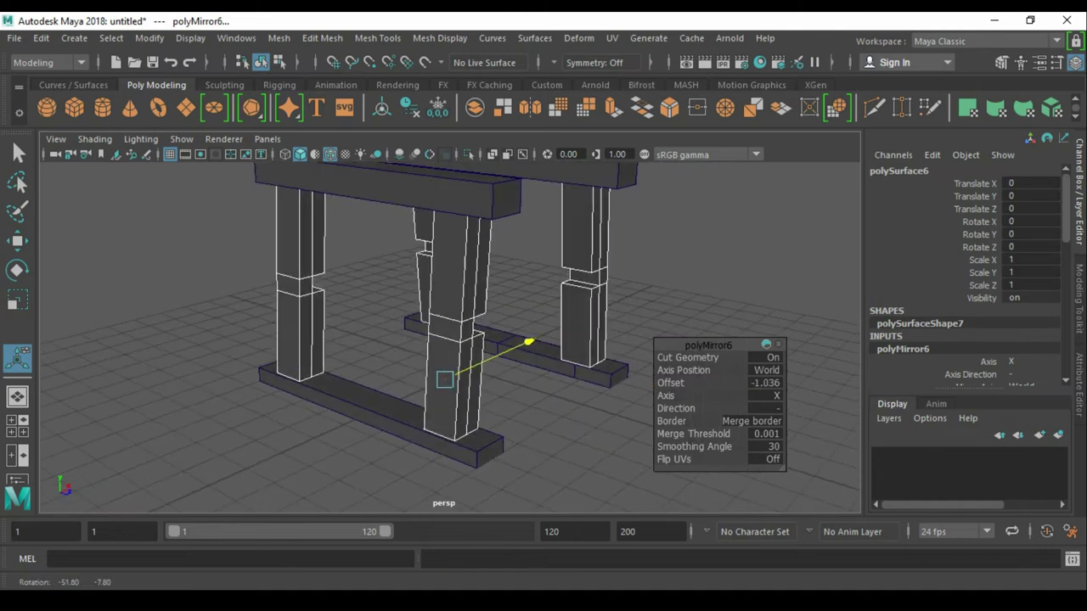
{"action": "key", "text": "w"}
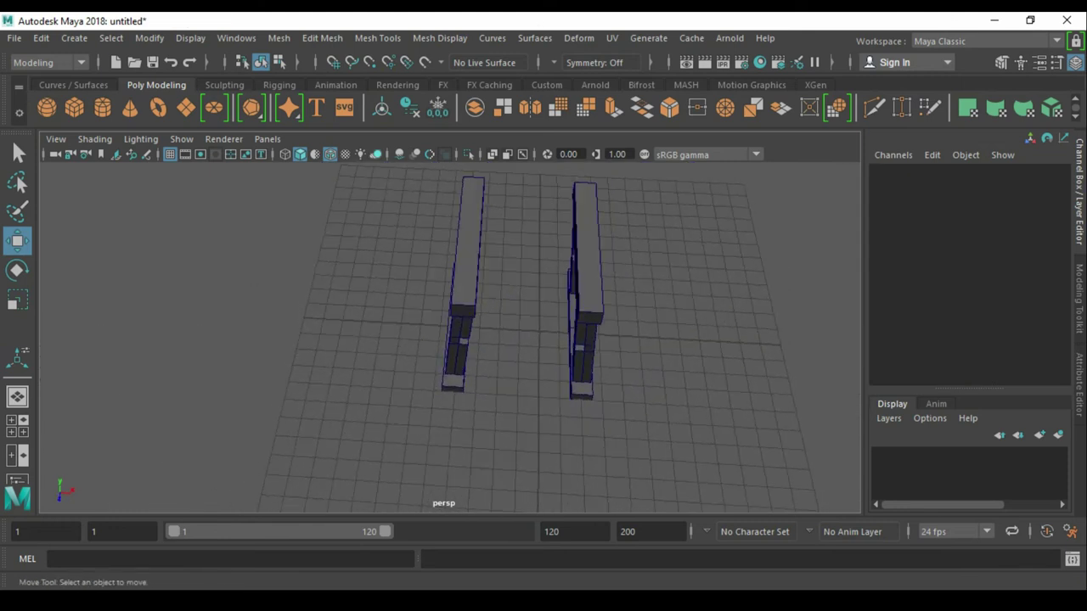
- Select both frame pieces, flip to Top view and back to perspective, and orbit to a three-quarter view
{"action": "left_click_drag", "start_coordinate": [412, 223], "coordinate": [680, 461]}
{"action": "key", "text": "space"}
{"action": "left_click", "coordinate": [637, 309]}
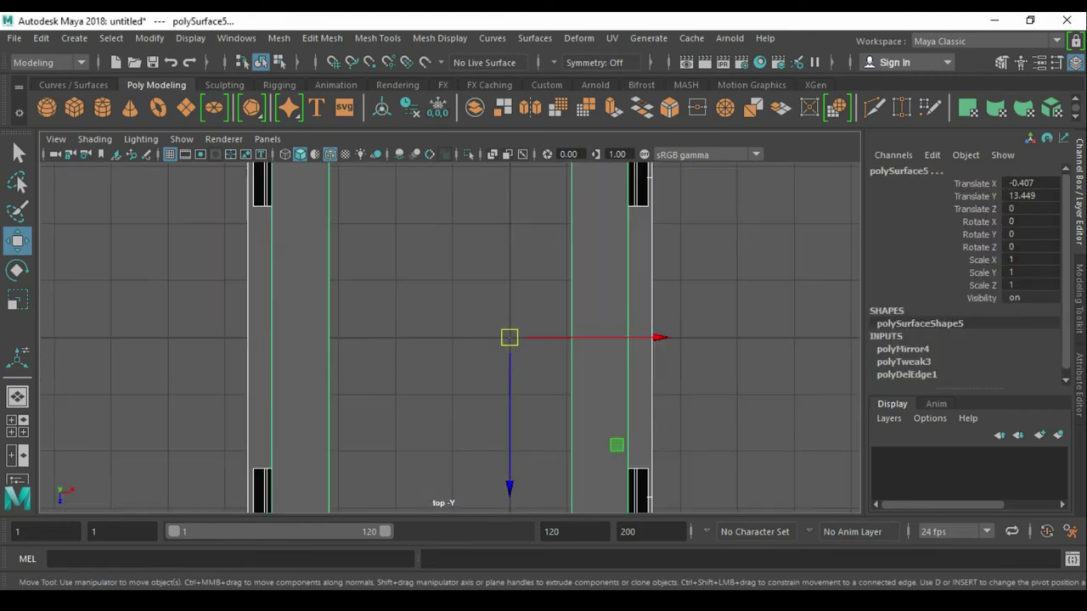
{"action": "key", "text": "space"}
{"action": "left_click", "coordinate": [592, 374]}
{"action": "left_click_drag", "start_coordinate": [592, 388], "coordinate": [365, 348], "text": "alt"}
{"action": "left_click", "coordinate": [646, 220]}
{"action": "scroll", "coordinate": [509, 365], "scroll_direction": "up", "scroll_amount": 3}
- Select a face inside the rear leg's notch and bring up the face operations menu
{"action": "right_click_drag", "start_coordinate": [724, 256], "coordinate": [693, 367], "text": "shift"}
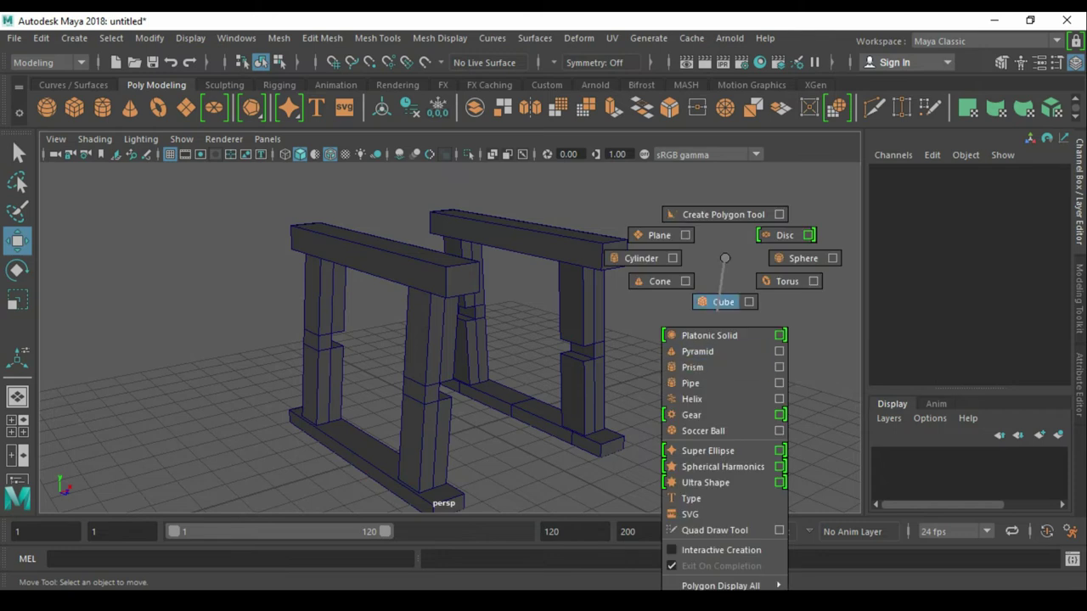
{"action": "key", "text": "q"}
{"action": "scroll", "coordinate": [450, 340], "scroll_direction": "up", "scroll_amount": 3}
{"action": "scroll", "coordinate": [450, 340], "scroll_direction": "up", "scroll_amount": 3}
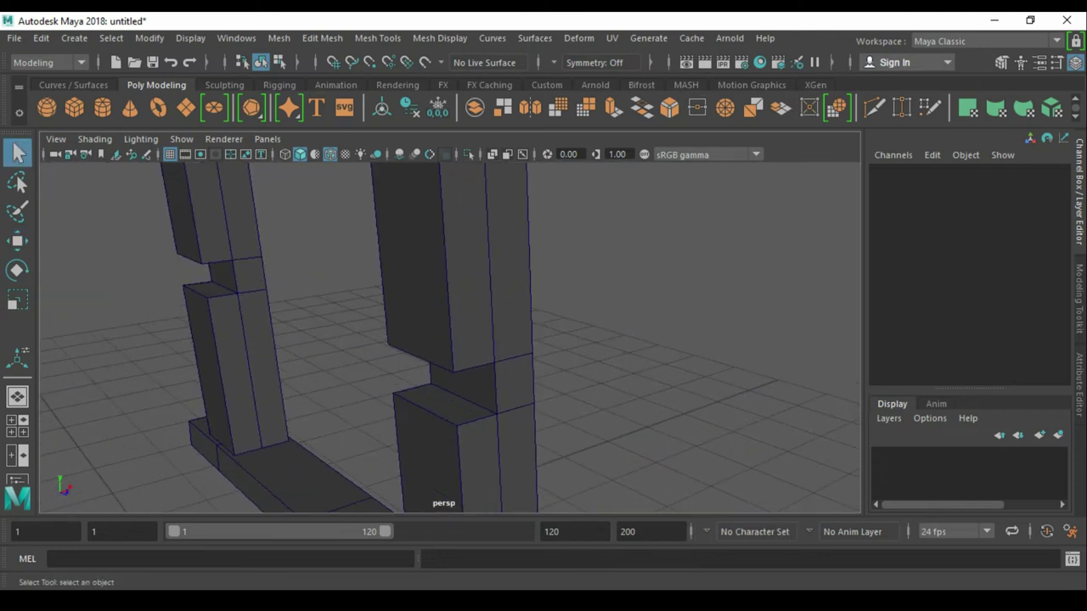
{"action": "left_click", "coordinate": [459, 297]}
{"action": "left_click", "coordinate": [450, 387]}
{"action": "key", "text": "w"}
{"action": "left_click_drag", "start_coordinate": [510, 340], "coordinate": [475, 339], "text": "alt"}
{"action": "mouse_move", "coordinate": [575, 249]}
{"action": "right_mouse_down", "text": "shift"}
{"action": "mouse_move", "coordinate": [637, 372]}
{"action": "mouse_move", "coordinate": [552, 504]}
{"action": "right_mouse_up", "text": "shift"}
- Duplicate the notch face as a separate piece and select its small chipped face
{"action": "left_click", "coordinate": [458, 255]}
{"action": "left_click", "coordinate": [680, 255]}
{"action": "left_click_drag", "start_coordinate": [595, 297], "coordinate": [552, 288], "text": "alt"}
{"action": "left_click", "coordinate": [463, 357]}
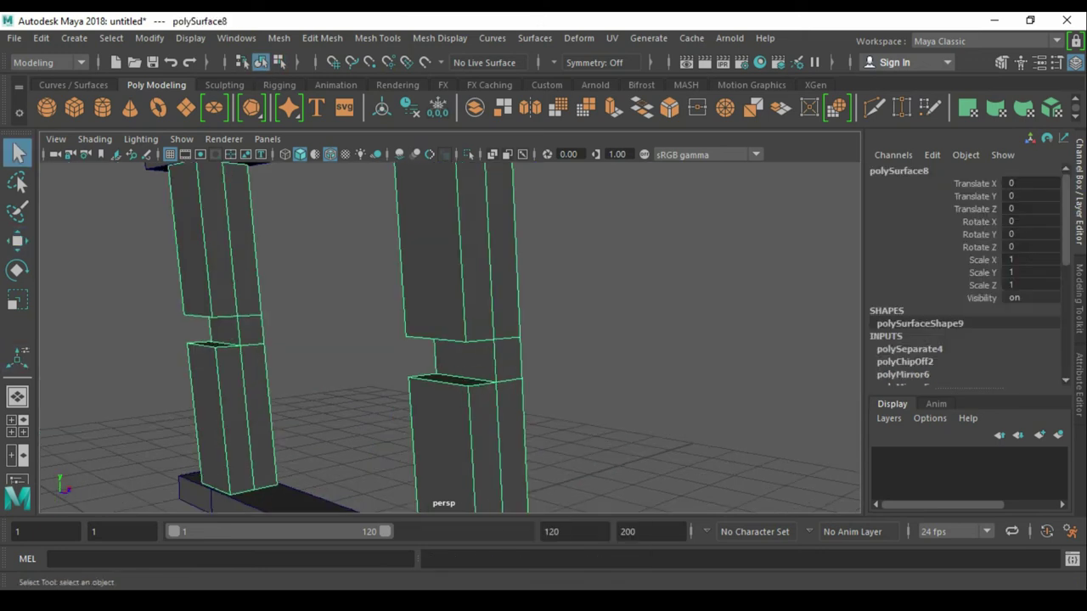
{"action": "left_click", "coordinate": [462, 357]}
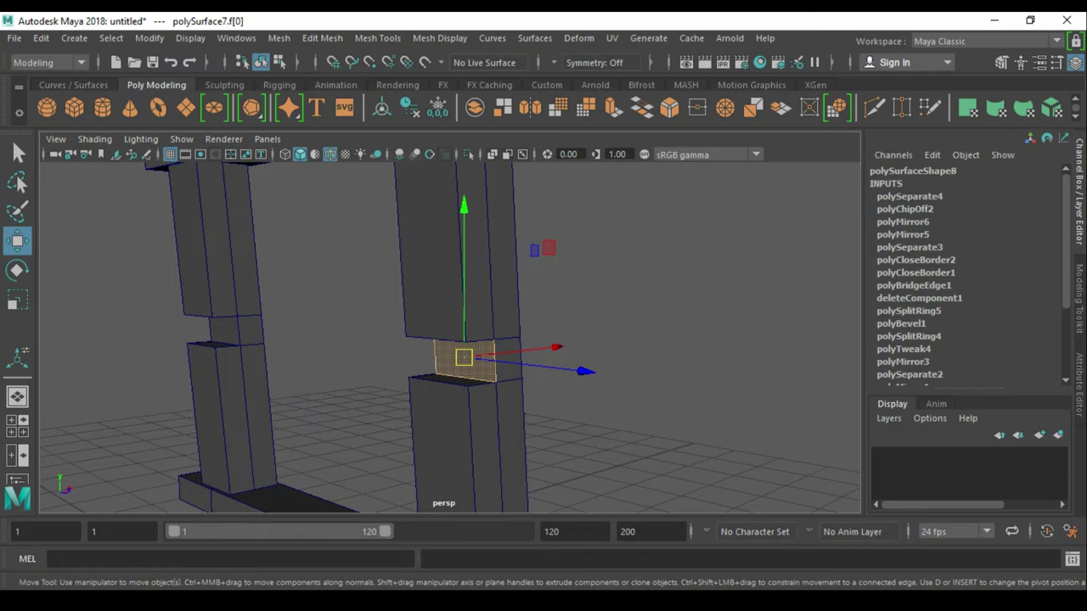
- Extrude the chipped face and pull it along X into a long beam
{"action": "key", "text": "ctrl+e"}
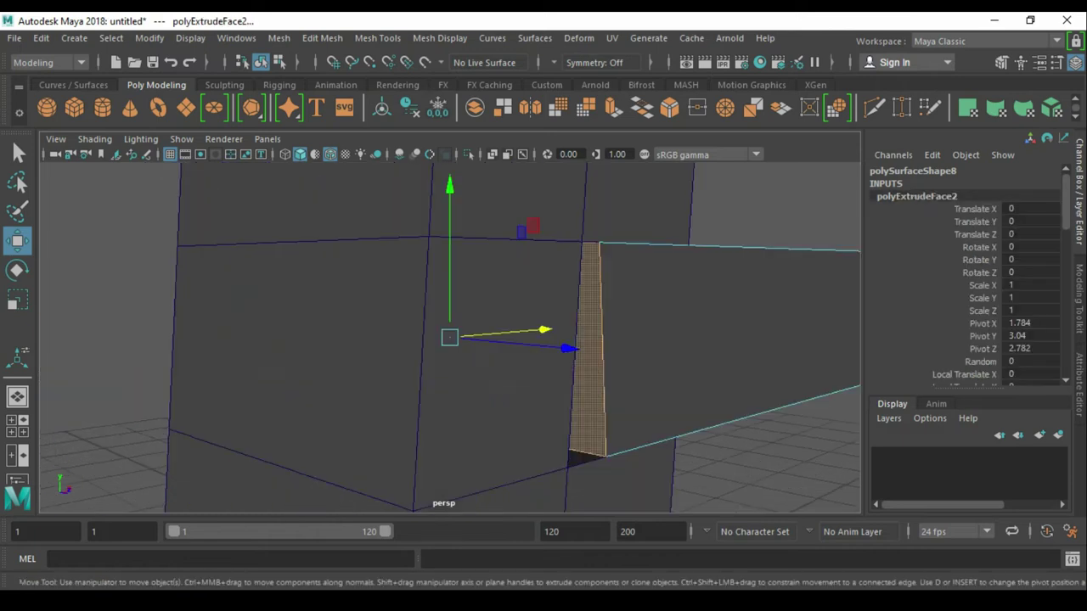
{"action": "left_click_drag", "start_coordinate": [509, 339], "coordinate": [595, 340], "text": "alt"}
{"action": "key", "text": "r"}
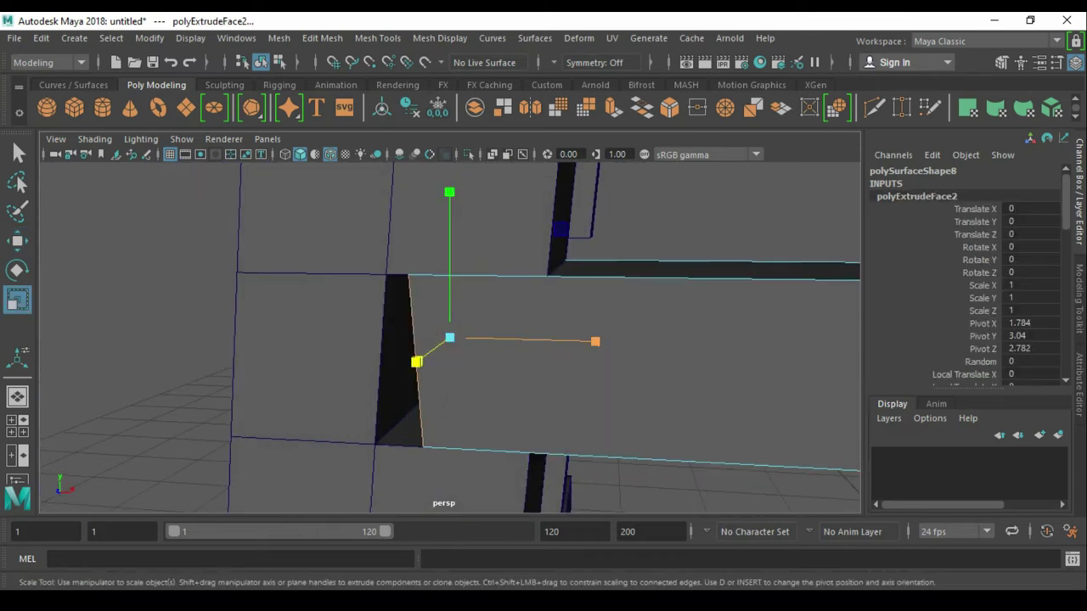
{"action": "key", "text": "w"}
{"action": "left_click_drag", "start_coordinate": [603, 342], "coordinate": [586, 340]}
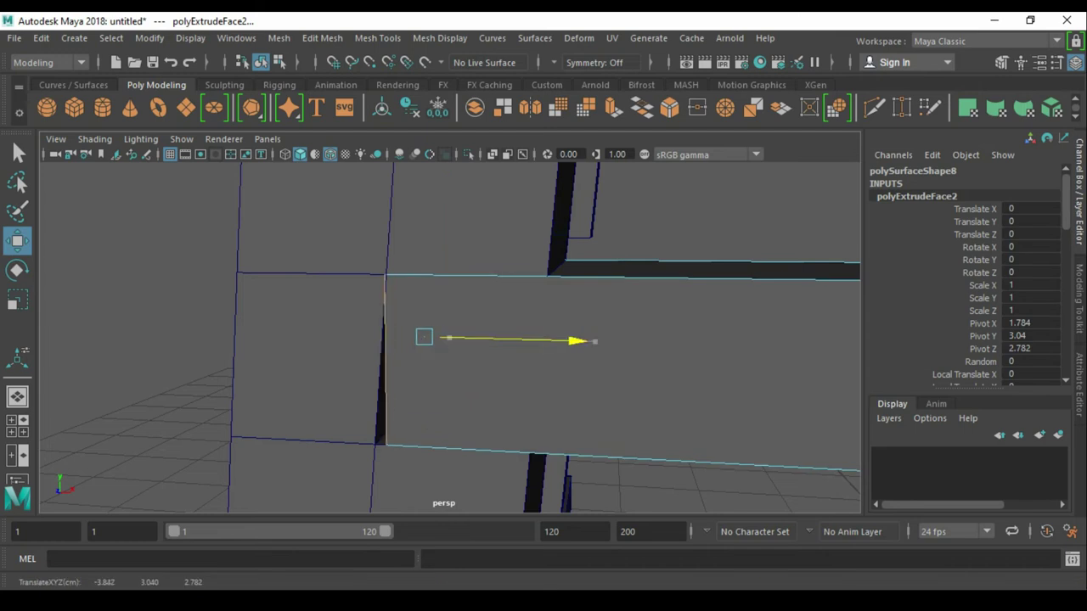
- In front view, slide the beam's corner vertex along X to line up with the leg
{"action": "key", "text": "space"}
{"action": "left_click_drag", "start_coordinate": [546, 311], "coordinate": [546, 356]}
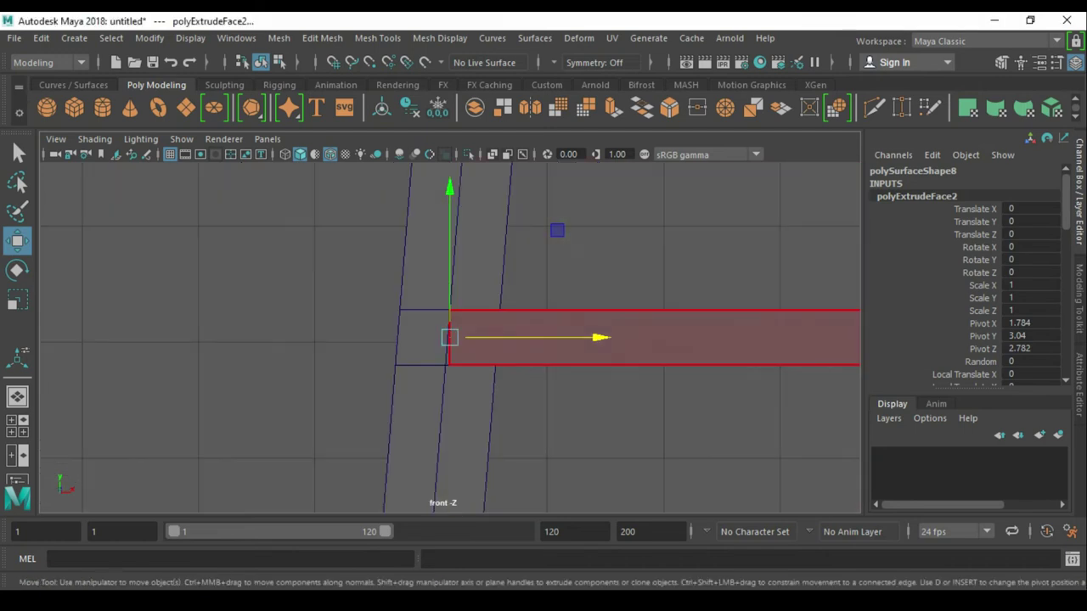
{"action": "key", "text": "F9"}
{"action": "left_click_drag", "start_coordinate": [389, 332], "coordinate": [449, 381]}
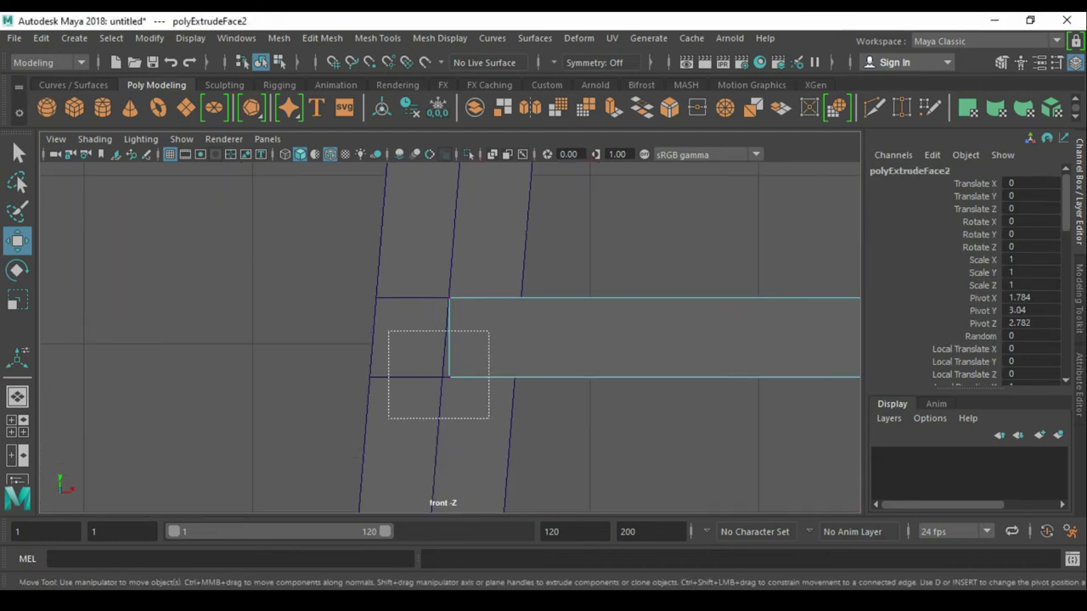
{"action": "left_click", "coordinate": [598, 395]}
{"action": "left_click_drag", "start_coordinate": [598, 395], "coordinate": [125, 357]}
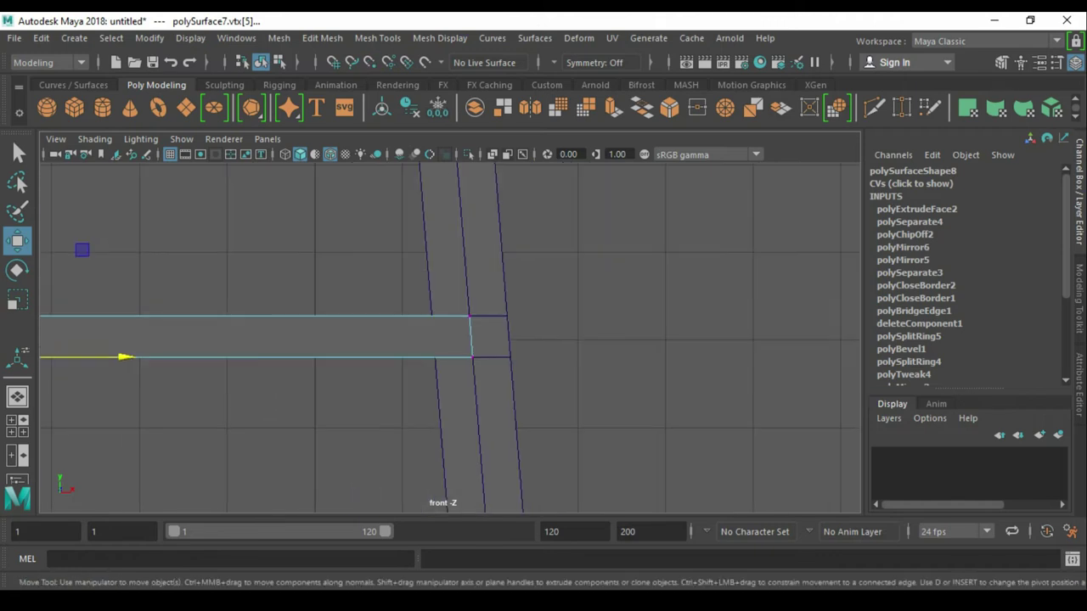
{"action": "scroll", "coordinate": [428, 318], "scroll_direction": "down", "scroll_amount": 2}
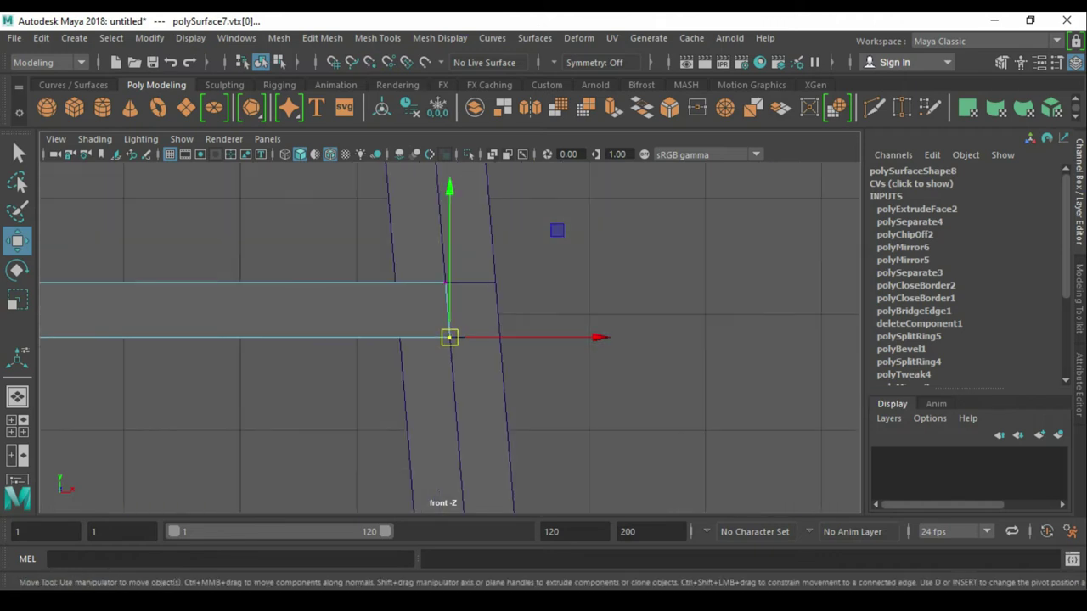
{"action": "scroll", "coordinate": [427, 318], "scroll_direction": "down", "scroll_amount": 3}
{"action": "key", "text": "q"}
{"action": "key", "text": "F8"}
{"action": "left_click", "coordinate": [322, 327]}
- Center the crossbar's pivot and scale it slightly thinner in depth and height
{"action": "key", "text": "space"}
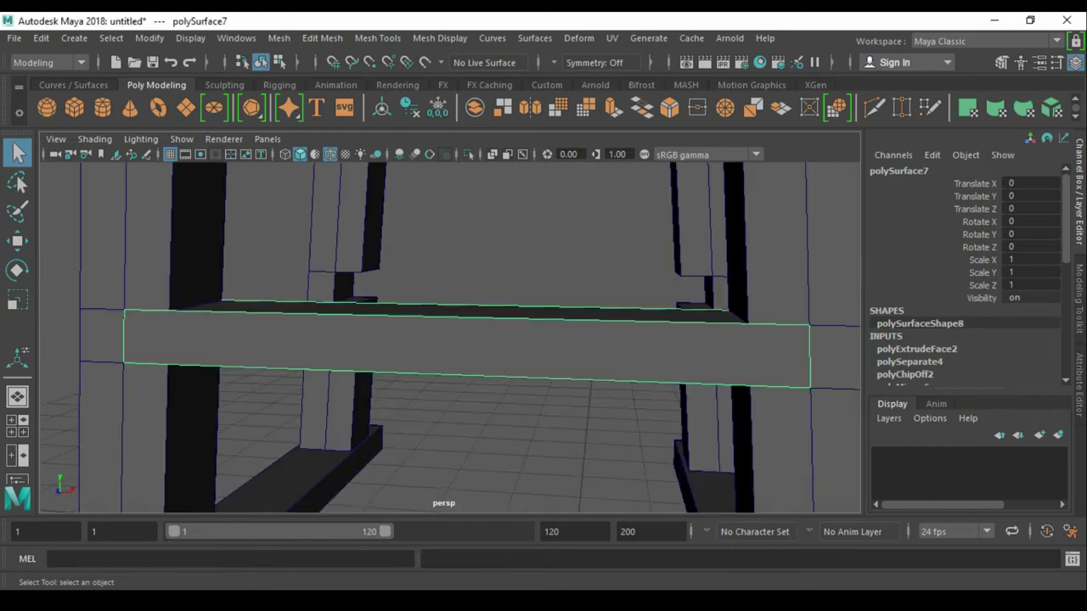
{"action": "key", "text": "r"}
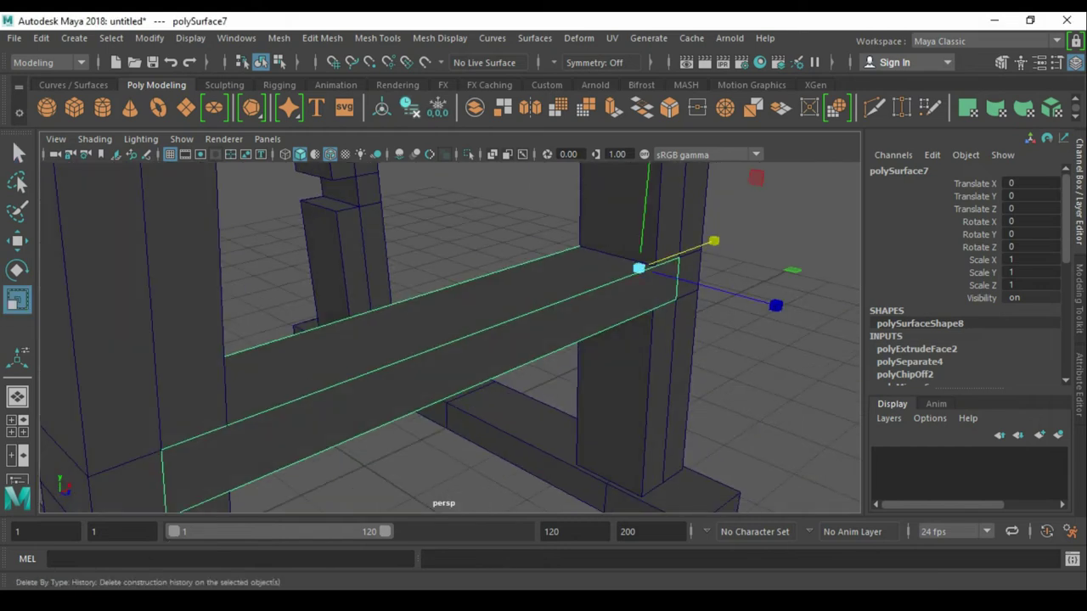
{"action": "left_click", "coordinate": [437, 107]}
{"action": "left_click_drag", "start_coordinate": [560, 381], "coordinate": [547, 379]}
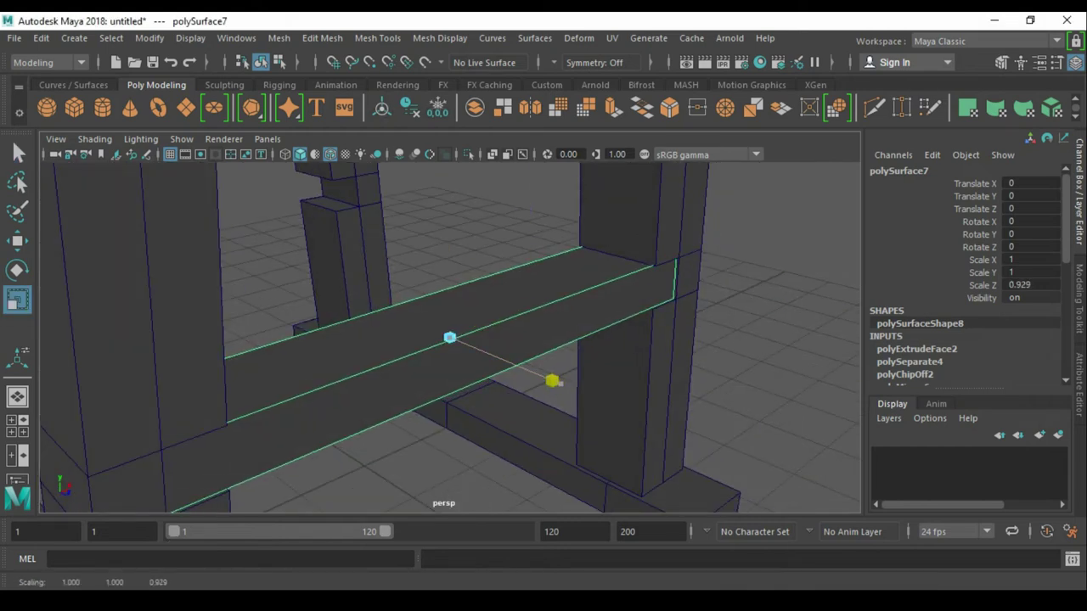
{"action": "left_click_drag", "start_coordinate": [451, 196], "coordinate": [451, 203]}
{"action": "key", "text": "w"}
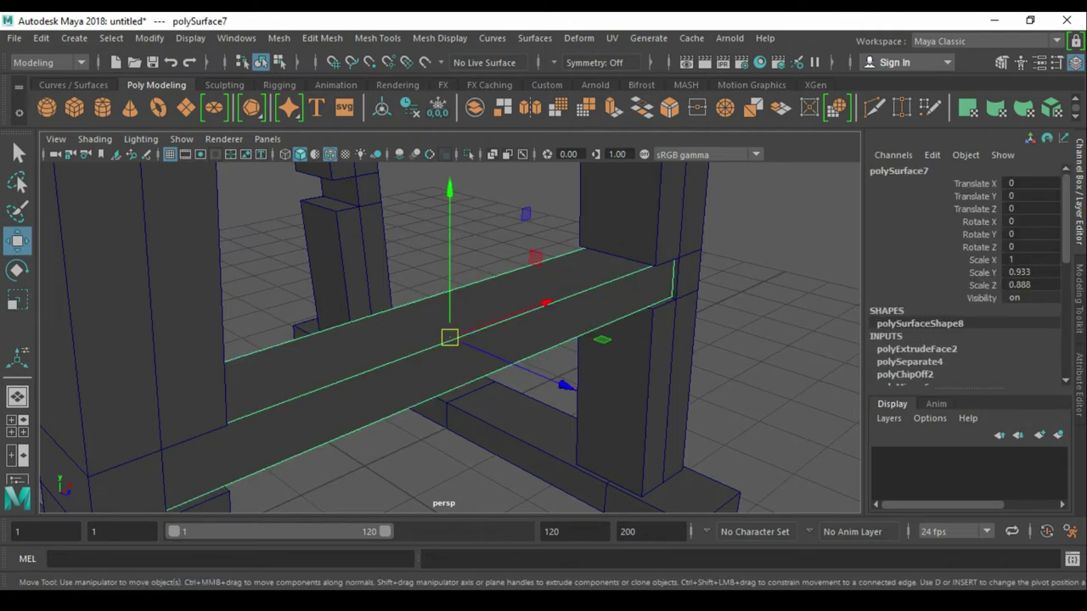
- Isolate the crossbar and select its end face
{"action": "key", "text": "f"}
{"action": "key", "text": "alt+h"}
{"action": "key", "text": "ctrl+F11"}
{"action": "left_click_drag", "start_coordinate": [476, 356], "coordinate": [391, 360], "text": "alt"}
{"action": "left_click", "coordinate": [361, 363]}
- Set the end face's normals to face, reverse them, and bring the stand back into view
{"action": "key", "text": "space"}
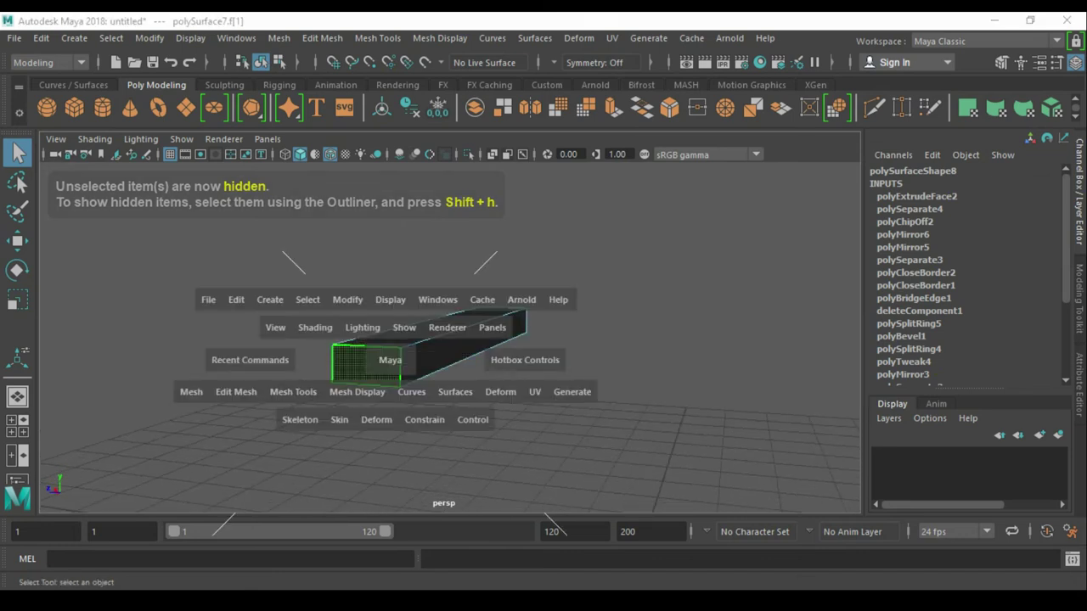
{"action": "left_click", "coordinate": [357, 392]}
{"action": "left_click", "coordinate": [376, 179]}
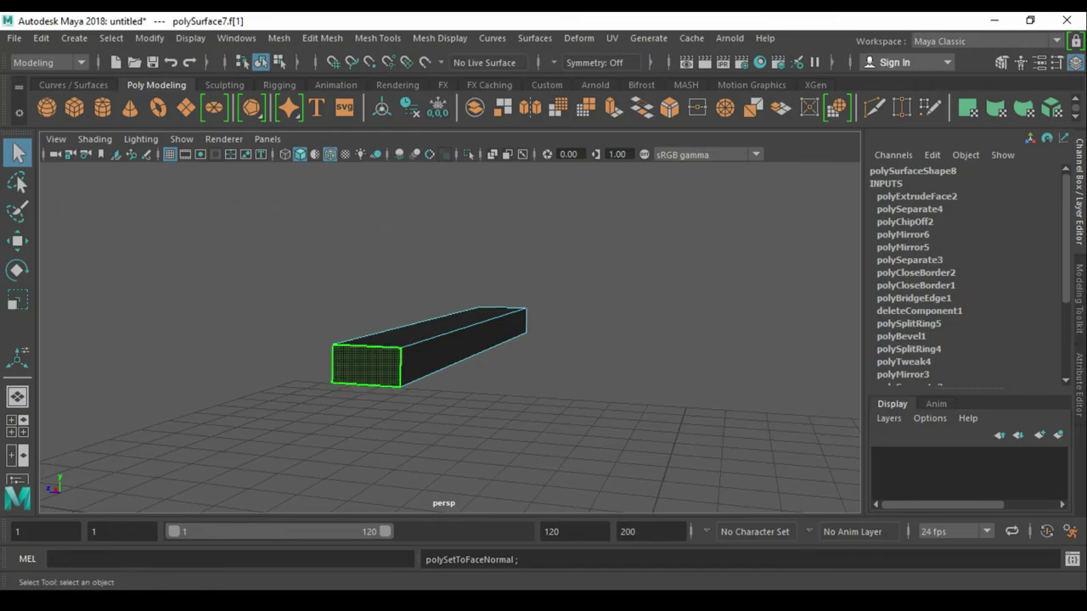
{"action": "key", "text": "space"}
{"action": "left_click_drag", "start_coordinate": [344, 403], "coordinate": [365, 164]}
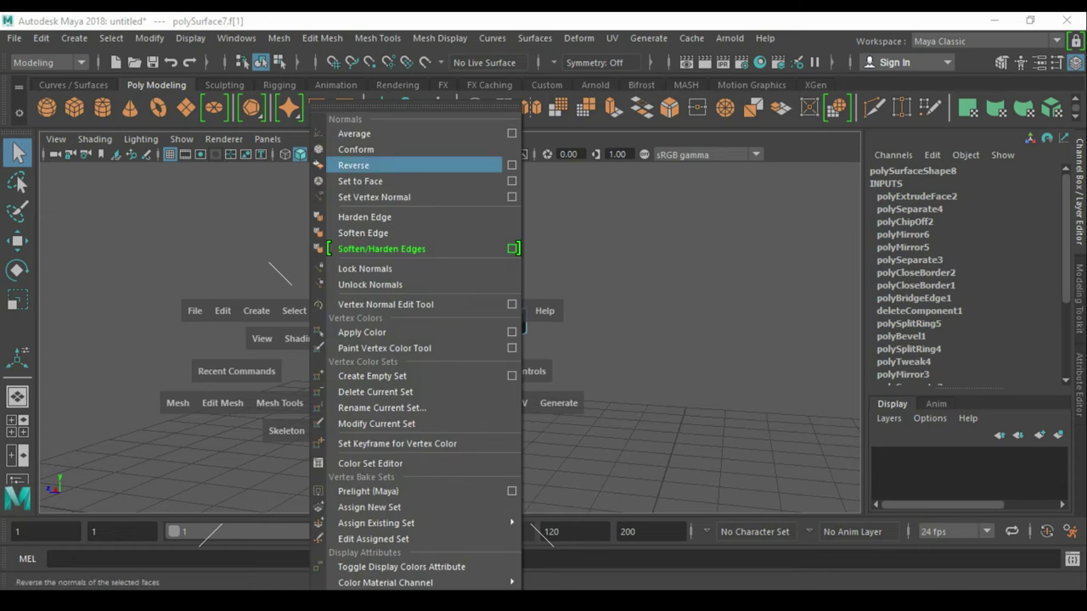
{"action": "key", "text": "F8"}
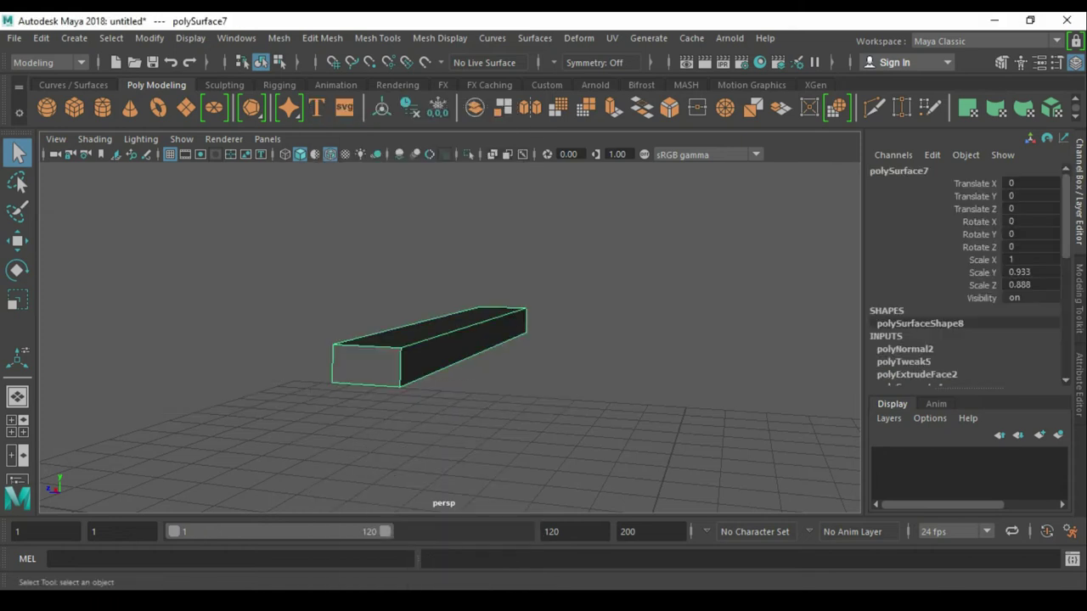
{"action": "key", "text": "w"}
{"action": "left_click_drag", "start_coordinate": [450, 340], "coordinate": [340, 314], "text": "alt"}
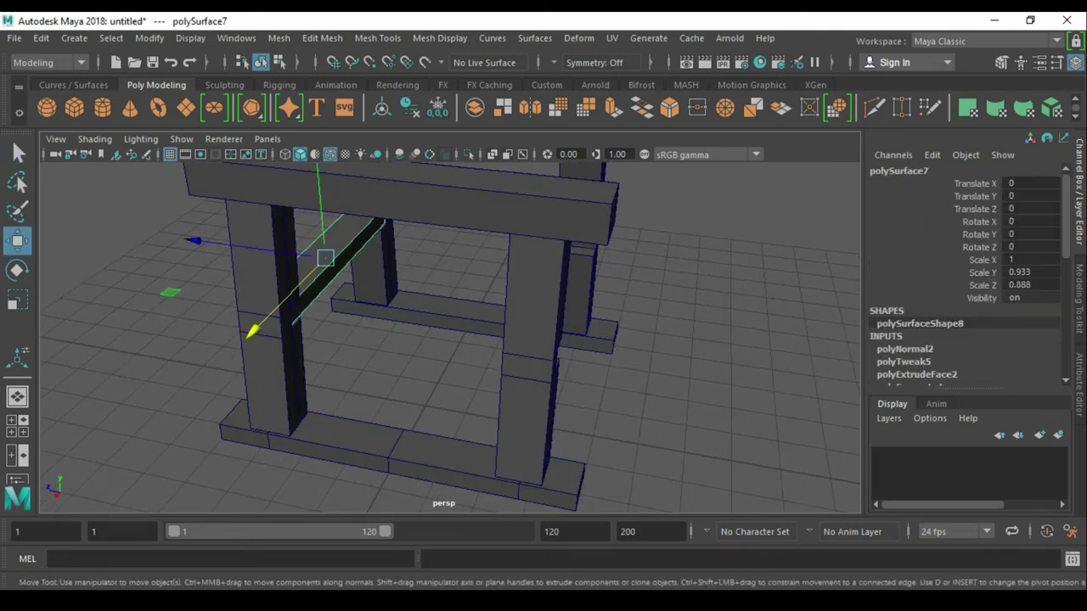
- Mirror the crossbar along the Z axis to add the opposite stretcher, then orbit to check the stand
{"action": "left_click", "coordinate": [404, 430]}
{"action": "mouse_move", "coordinate": [686, 215]}
{"action": "right_mouse_down", "text": "shift"}
{"action": "mouse_move", "coordinate": [645, 413]}
{"action": "mouse_move", "coordinate": [633, 397]}
{"action": "right_mouse_up", "text": "shift"}
{"action": "left_click", "coordinate": [775, 396]}
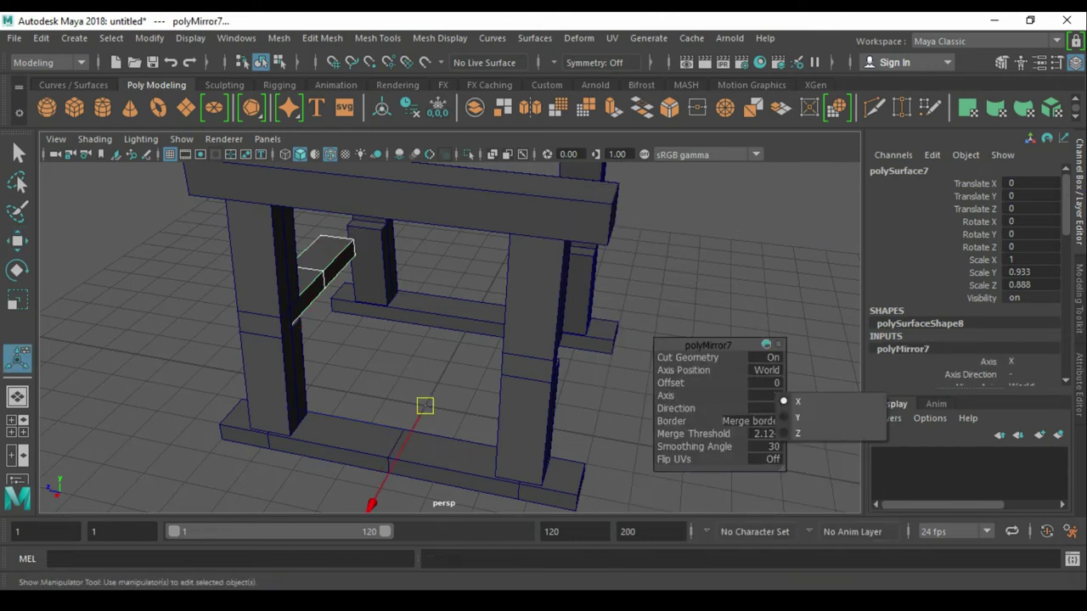
{"action": "left_click", "coordinate": [815, 433]}
{"action": "left_click_drag", "start_coordinate": [424, 339], "coordinate": [552, 332], "text": "alt"}
{"action": "key", "text": "q"}
{"action": "key", "text": "w"}
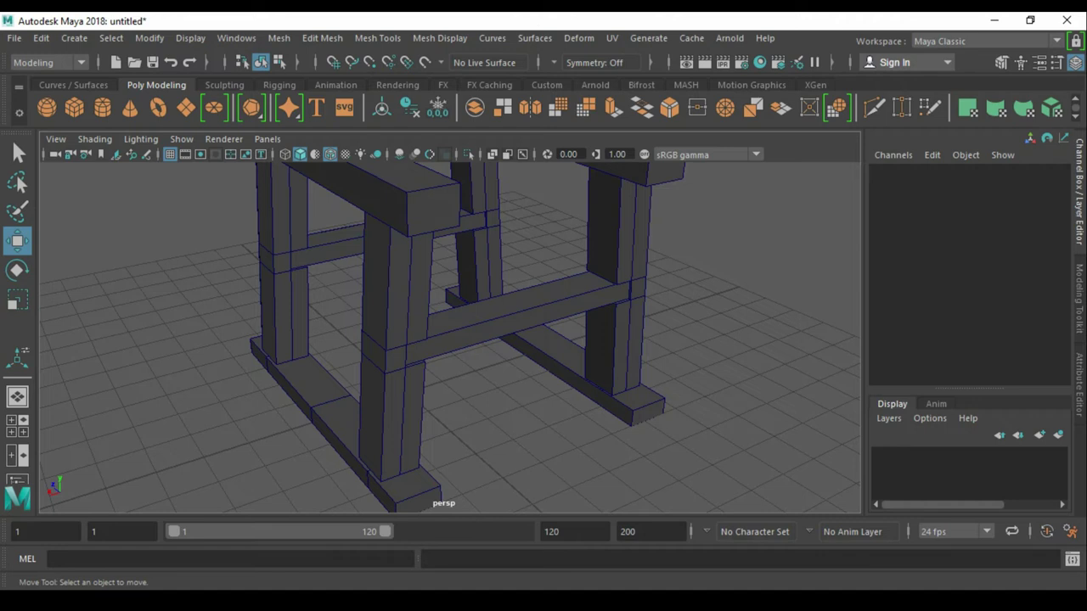
{"action": "scroll", "coordinate": [451, 340], "scroll_direction": "down", "scroll_amount": 5}
{"action": "left_click_drag", "start_coordinate": [510, 340], "coordinate": [399, 348], "text": "alt"}
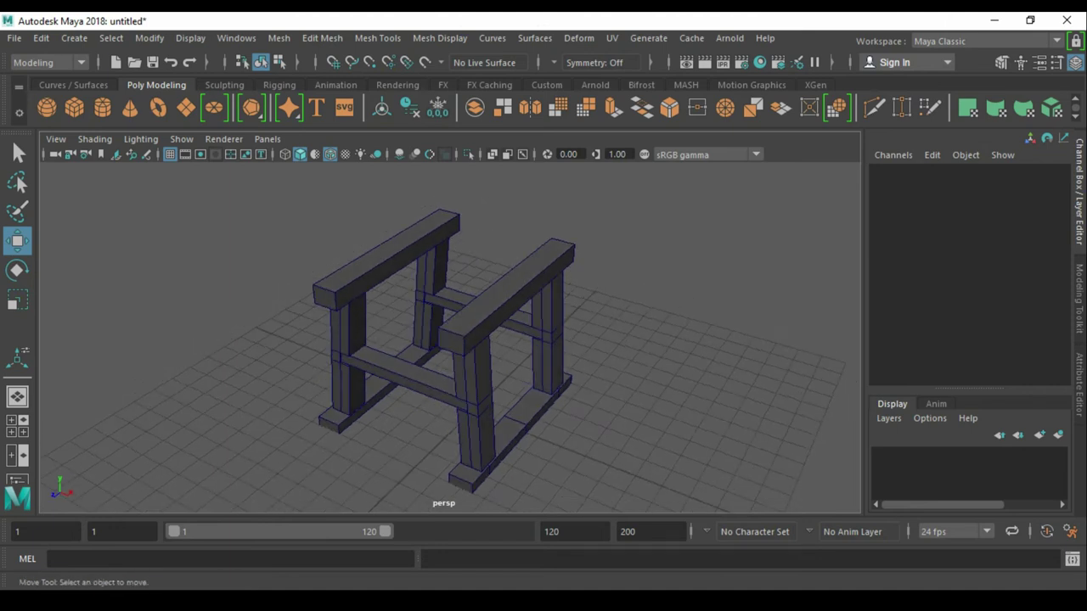
- Separate the top beams into individual objects and select the front beam
{"action": "left_click", "coordinate": [382, 254]}
{"action": "scroll", "coordinate": [450, 323], "scroll_direction": "up", "scroll_amount": 2}
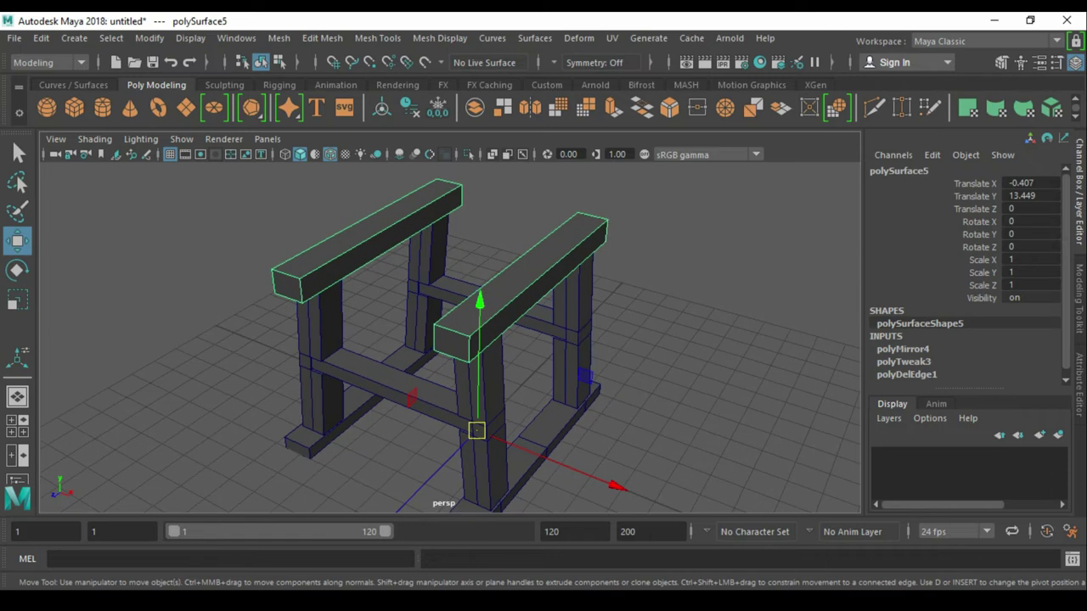
{"action": "right_click_drag", "start_coordinate": [686, 216], "coordinate": [646, 488], "text": "shift"}
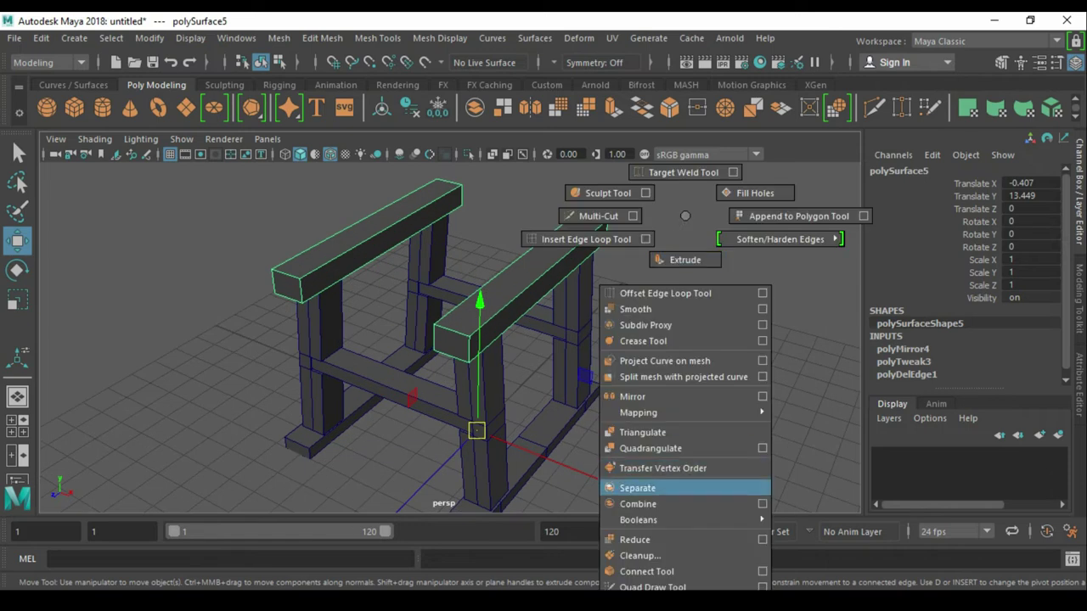
{"action": "key", "text": "q"}
{"action": "left_click", "coordinate": [523, 281]}
{"action": "key", "text": "f"}
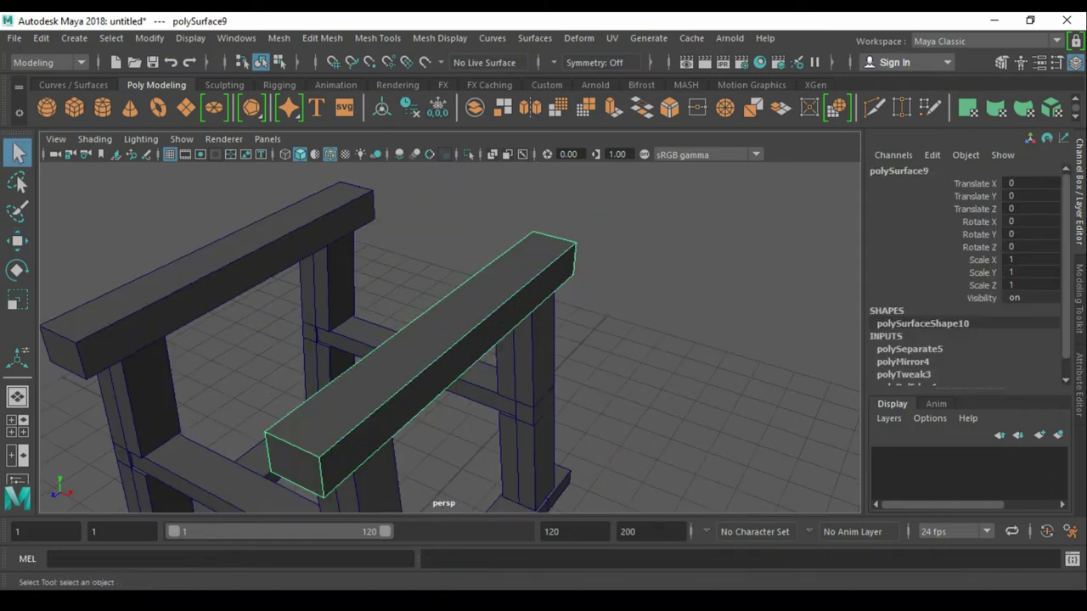
- Duplicate the front beam and scale the copy's Z to 0.277 into a short block
{"action": "key", "text": "ctrl+d"}
{"action": "key", "text": "w"}
{"action": "key", "text": "r"}
{"action": "mouse_move", "coordinate": [361, 419]}
{"action": "left_mouse_down"}
{"action": "mouse_move", "coordinate": [428, 365]}
{"action": "mouse_move", "coordinate": [388, 339]}
{"action": "mouse_move", "coordinate": [438, 357]}
{"action": "left_mouse_up"}
{"action": "key", "text": "q"}
- Adjust the block's pivot and move it across onto the other top beam
{"action": "key", "text": "w"}
{"action": "key", "text": "d"}
{"action": "key", "text": "d"}
{"action": "left_click_drag", "start_coordinate": [574, 407], "coordinate": [518, 386]}
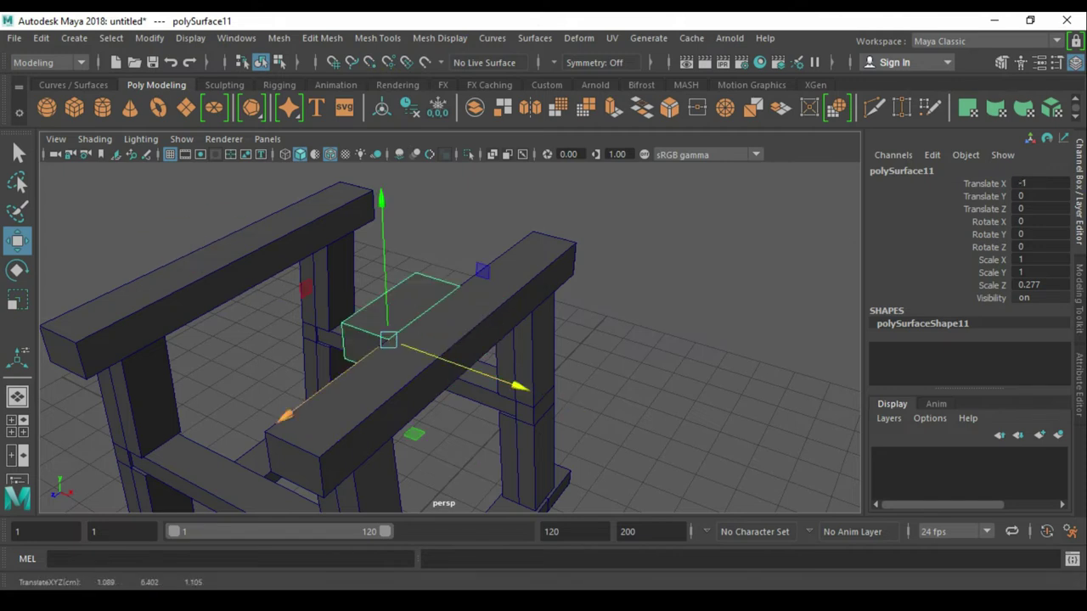
{"action": "left_click_drag", "start_coordinate": [285, 416], "coordinate": [246, 437]}
{"action": "key", "text": "f"}
{"action": "mouse_move", "coordinate": [442, 340]}
{"action": "left_mouse_down", "text": "alt"}
{"action": "mouse_move", "coordinate": [510, 348]}
{"action": "mouse_move", "coordinate": [485, 327]}
{"action": "left_mouse_up", "text": "alt"}
{"action": "mouse_move", "coordinate": [714, 343]}
{"action": "left_mouse_down"}
{"action": "mouse_move", "coordinate": [751, 352]}
{"action": "mouse_move", "coordinate": [661, 332]}
{"action": "left_mouse_up"}
{"action": "key", "text": "ctrl+z"}
- Thin the block to Z scale 0.095 and slide it back onto the beam
{"action": "key", "text": "r"}
{"action": "key", "text": "w"}
{"action": "mouse_move", "coordinate": [442, 339]}
{"action": "left_mouse_down", "text": "alt"}
{"action": "mouse_move", "coordinate": [476, 281]}
{"action": "mouse_move", "coordinate": [408, 289]}
{"action": "mouse_move", "coordinate": [429, 399]}
{"action": "left_mouse_up", "text": "alt"}
{"action": "left_click_drag", "start_coordinate": [722, 446], "coordinate": [667, 407]}
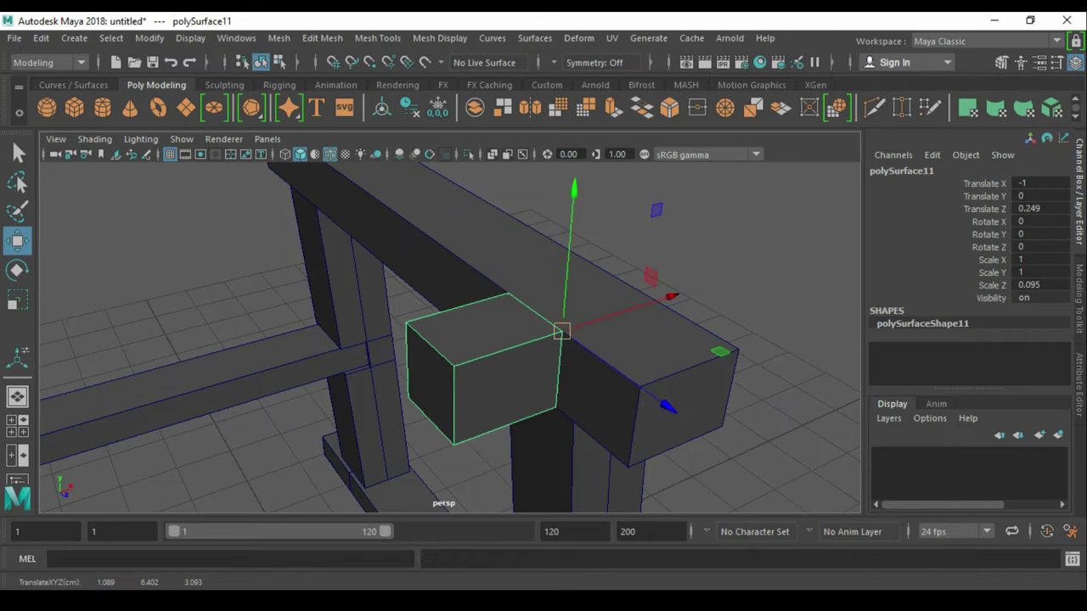
{"action": "left_click", "coordinate": [790, 255]}
- Isolate the block and insert a bevelled edge loop around its middle
{"action": "left_click", "coordinate": [484, 374]}
{"action": "key", "text": "alt+h"}
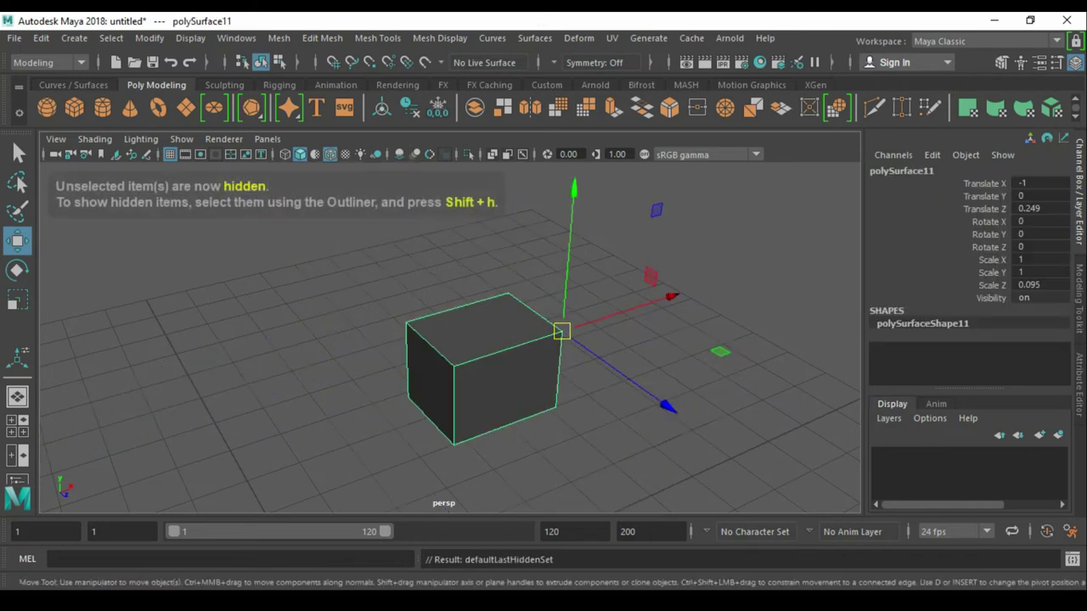
{"action": "key", "text": "f"}
{"action": "left_click", "coordinate": [637, 255]}
{"action": "left_click", "coordinate": [374, 366]}
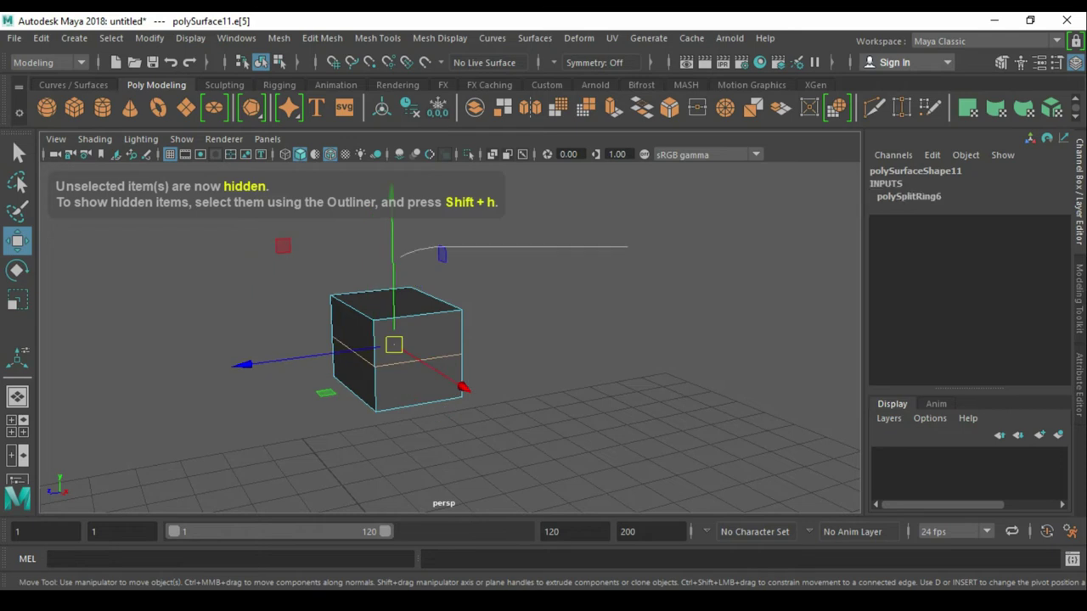
{"action": "key", "text": "ctrl+b"}
- Extrude the block's lower front face outward into a longer tongue and unhide the stand
{"action": "key", "text": "q"}
{"action": "left_click", "coordinate": [417, 356]}
{"action": "key", "text": "w"}
{"action": "mouse_move", "coordinate": [510, 382]}
{"action": "left_mouse_down", "text": "alt"}
{"action": "mouse_move", "coordinate": [543, 374]}
{"action": "mouse_move", "coordinate": [696, 452]}
{"action": "left_mouse_up", "text": "alt"}
{"action": "key", "text": "ctrl+e"}
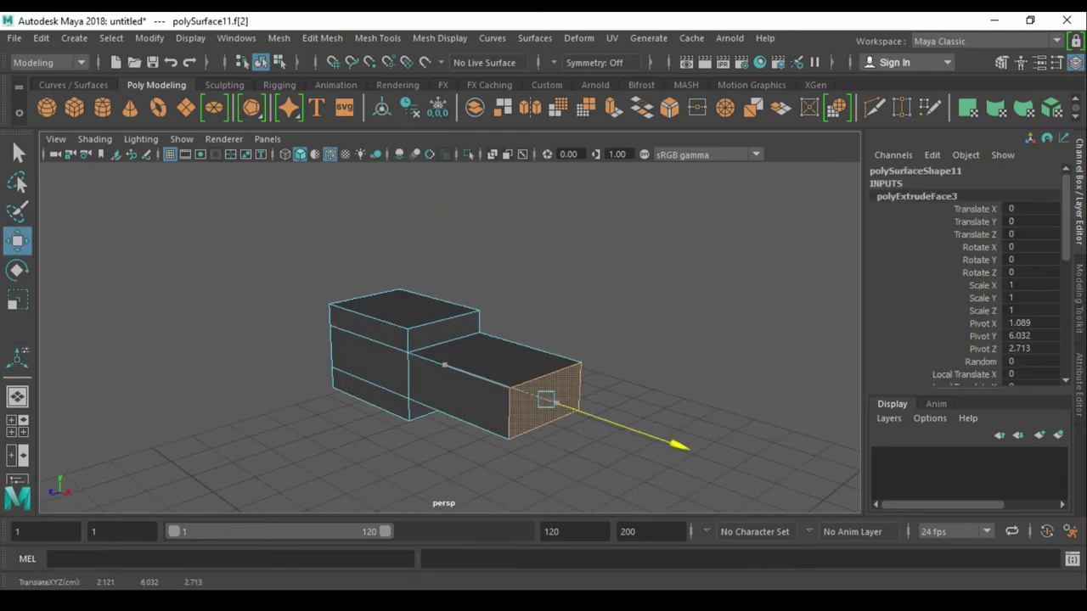
{"action": "key", "text": "ctrl+shift+h"}
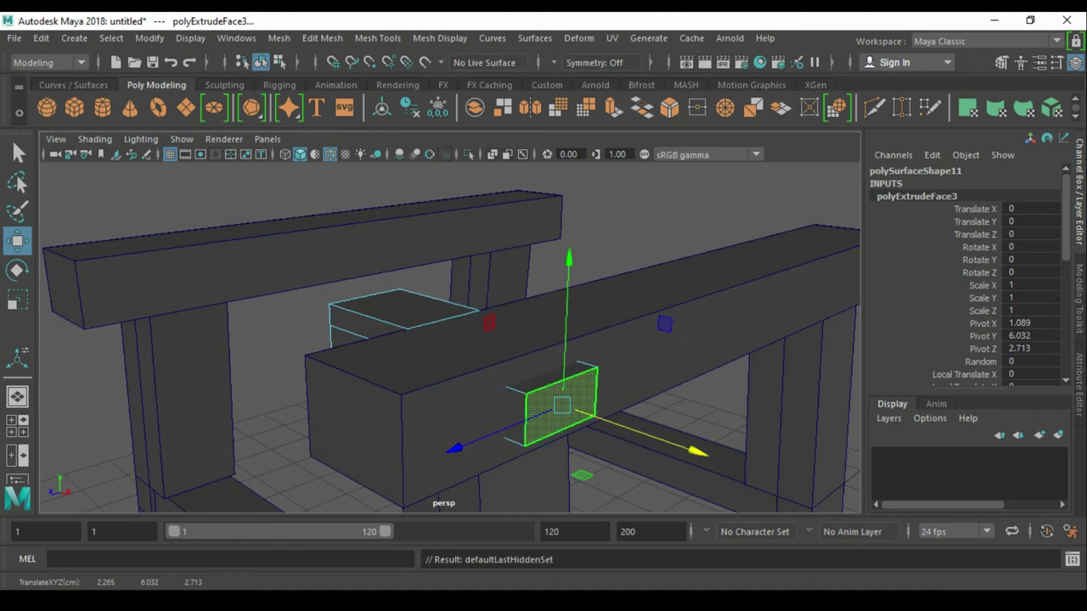
{"action": "key", "text": "F8"}
- Insert and bevel an edge loop on the front top beam, sliding the edge ring toward the block
{"action": "left_click", "coordinate": [595, 297]}
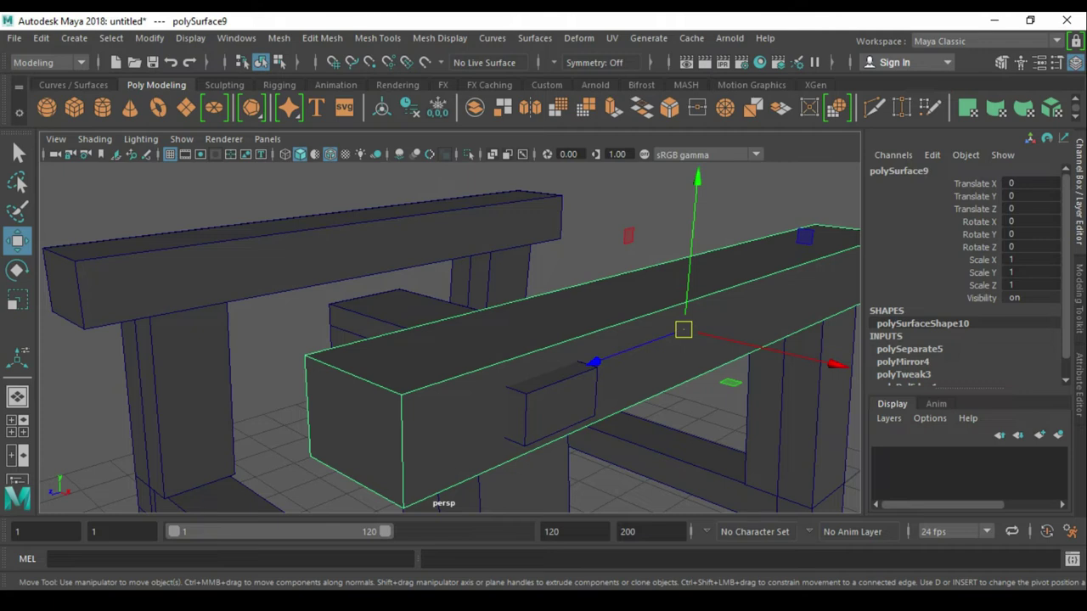
{"action": "right_click_drag", "start_coordinate": [594, 335], "coordinate": [628, 373], "text": "shift"}
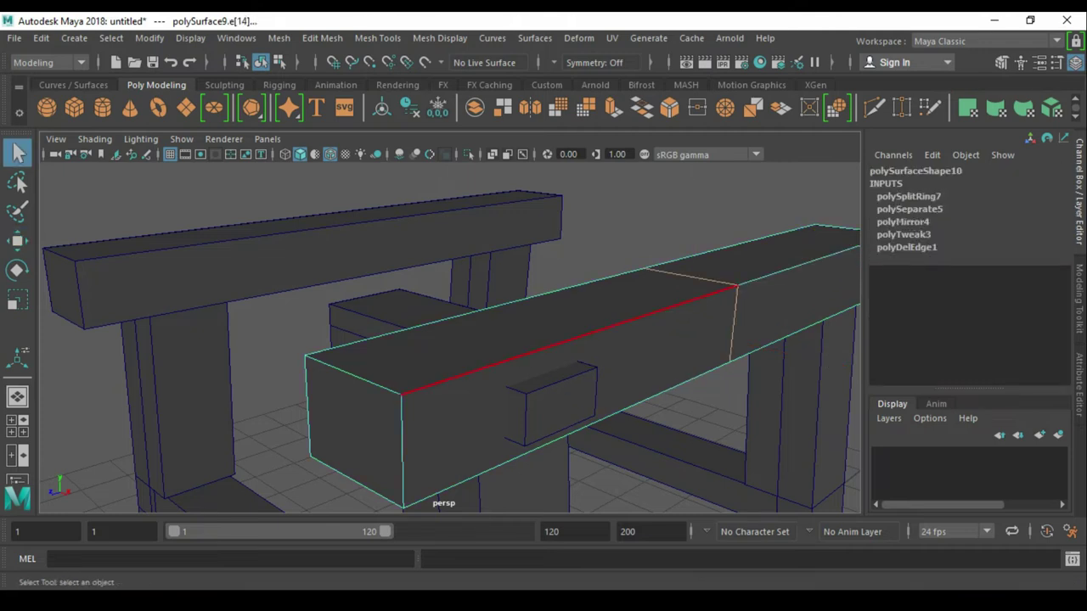
{"action": "key", "text": "ctrl+b"}
{"action": "left_click", "coordinate": [557, 315]}
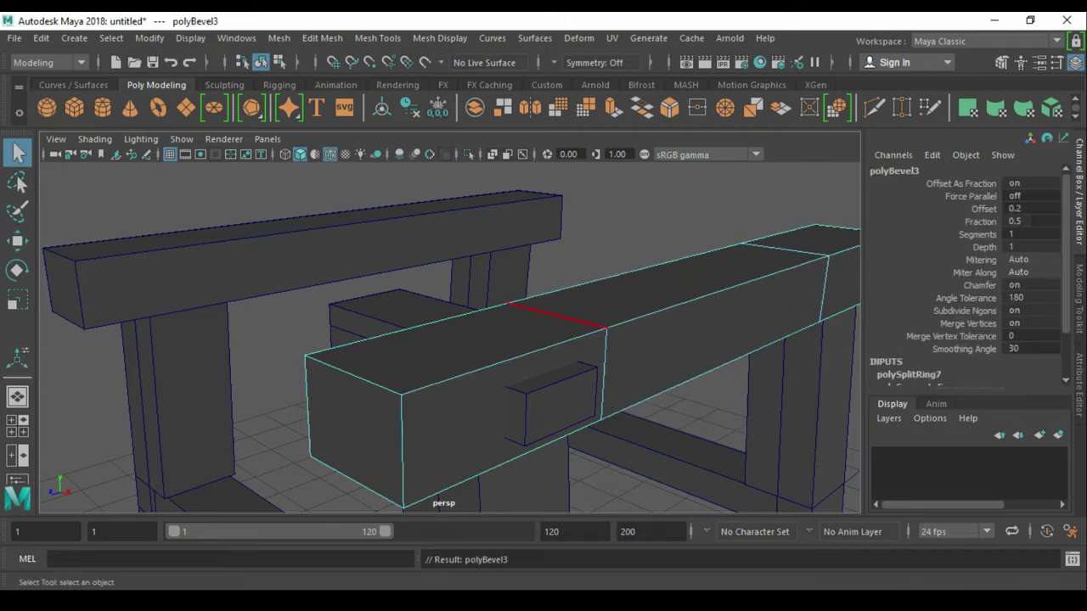
{"action": "key", "text": "w"}
{"action": "mouse_move", "coordinate": [448, 395]}
{"action": "left_mouse_down"}
{"action": "mouse_move", "coordinate": [815, 270]}
{"action": "mouse_move", "coordinate": [451, 392]}
{"action": "left_mouse_up"}
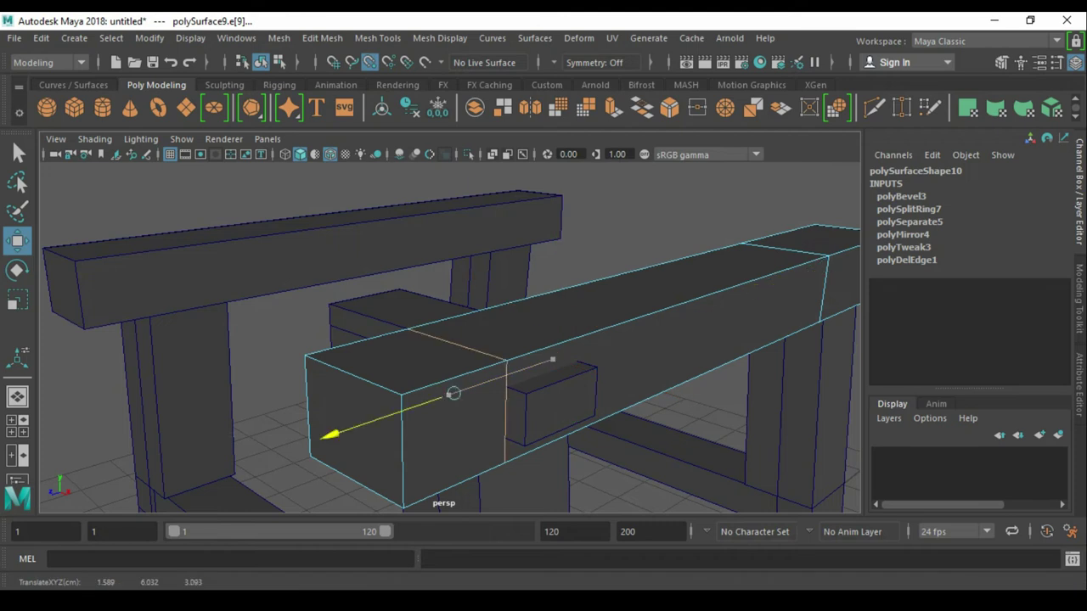
{"action": "key", "text": "ctrl+z"}
{"action": "mouse_move", "coordinate": [776, 280]}
{"action": "left_mouse_down"}
{"action": "mouse_move", "coordinate": [525, 368]}
{"action": "mouse_move", "coordinate": [501, 365]}
{"action": "left_mouse_up"}
{"action": "key", "text": "q"}
- Add and bevel a second edge loop along the beam, then pick a face between them
{"action": "left_click", "coordinate": [680, 272]}
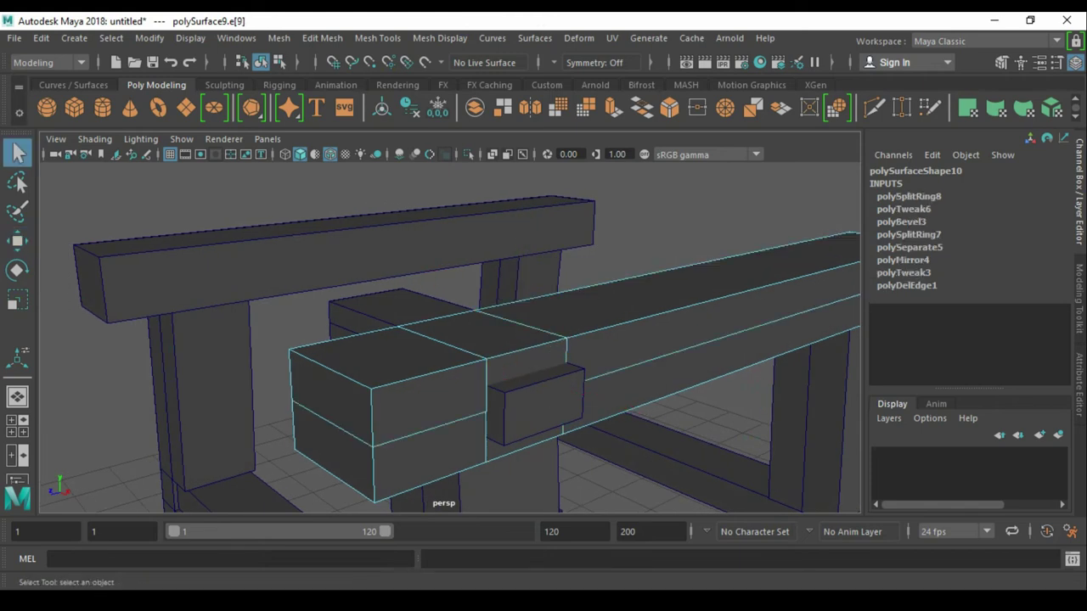
{"action": "key", "text": "ctrl+b"}
{"action": "key", "text": "q"}
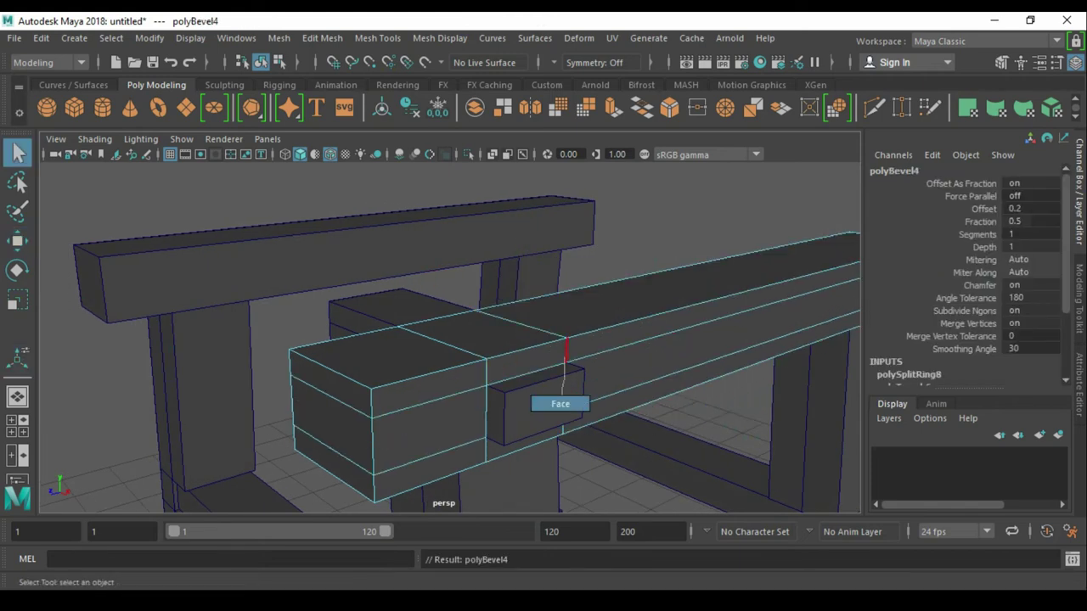
{"action": "mouse_move", "coordinate": [526, 374]}
{"action": "left_mouse_down", "text": "alt"}
{"action": "mouse_move", "coordinate": [713, 306]}
{"action": "mouse_move", "coordinate": [594, 366]}
{"action": "left_mouse_up", "text": "alt"}
{"action": "left_click", "coordinate": [620, 357]}
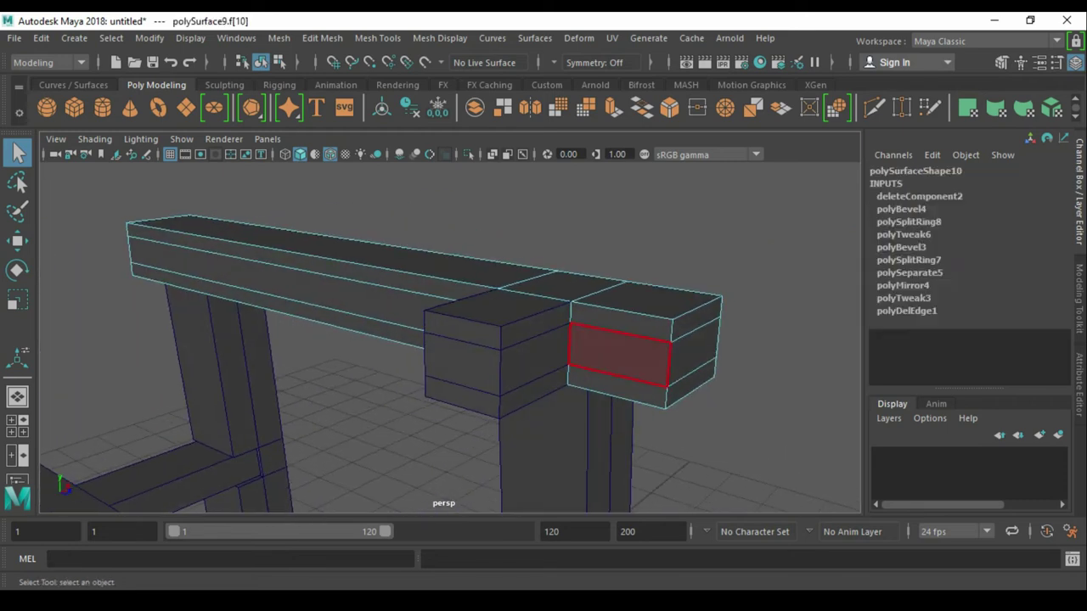
- Isolate the beam at the notch, select a hole edge, and try Fill Hole before undoing it
{"action": "left_click", "coordinate": [620, 356], "text": "ctrl"}
{"action": "key", "text": "alt+h"}
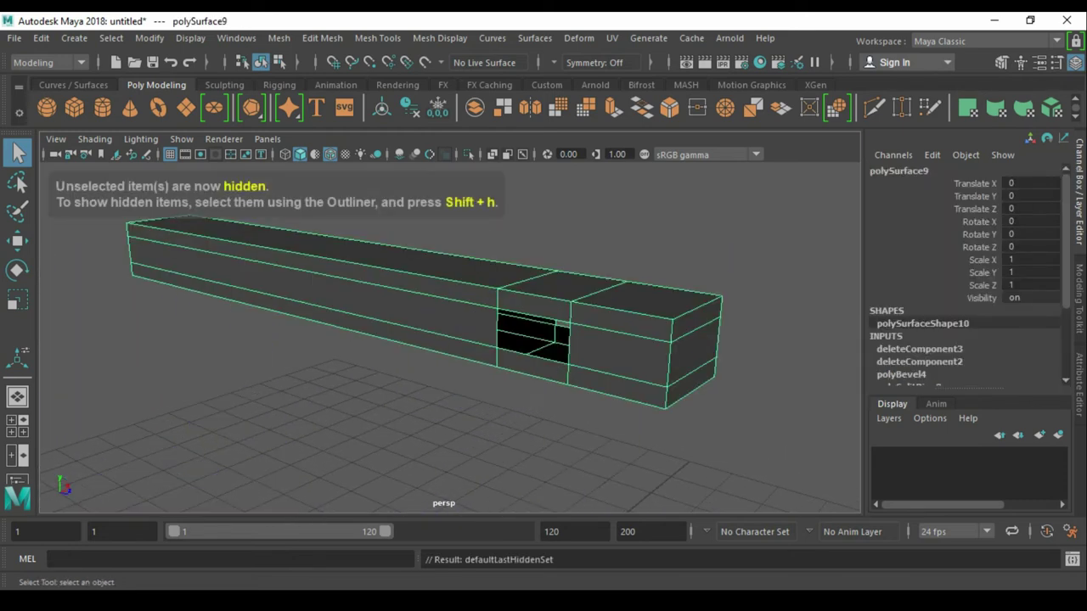
{"action": "left_click_drag", "start_coordinate": [510, 357], "coordinate": [476, 323], "text": "alt"}
{"action": "scroll", "coordinate": [475, 322], "scroll_direction": "up", "scroll_amount": 3}
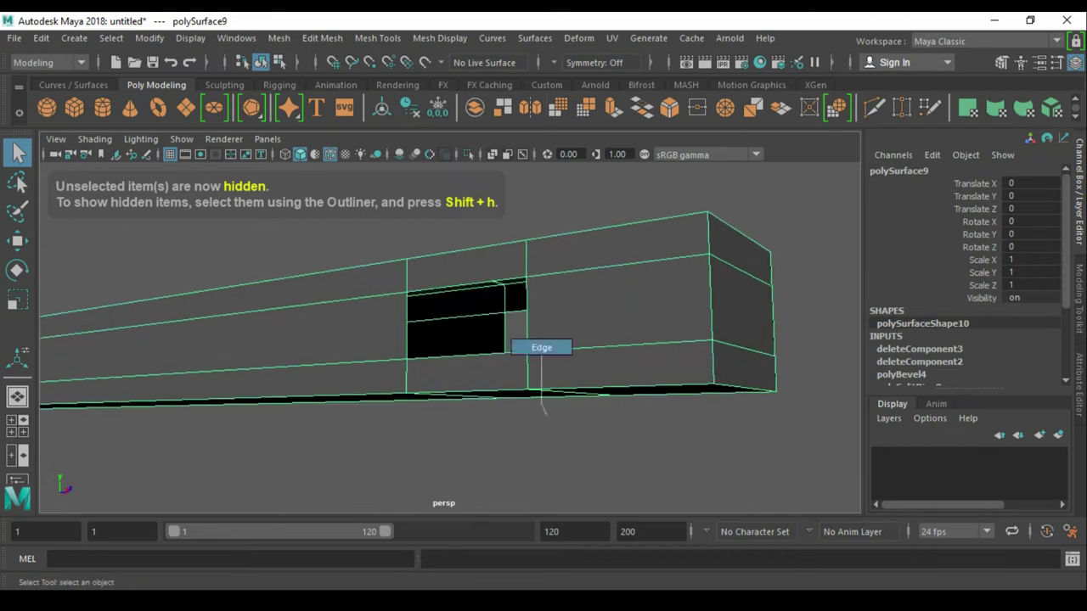
{"action": "key", "text": "F10"}
{"action": "left_click", "coordinate": [497, 283]}
{"action": "left_click_drag", "start_coordinate": [497, 283], "coordinate": [594, 306], "text": "alt"}
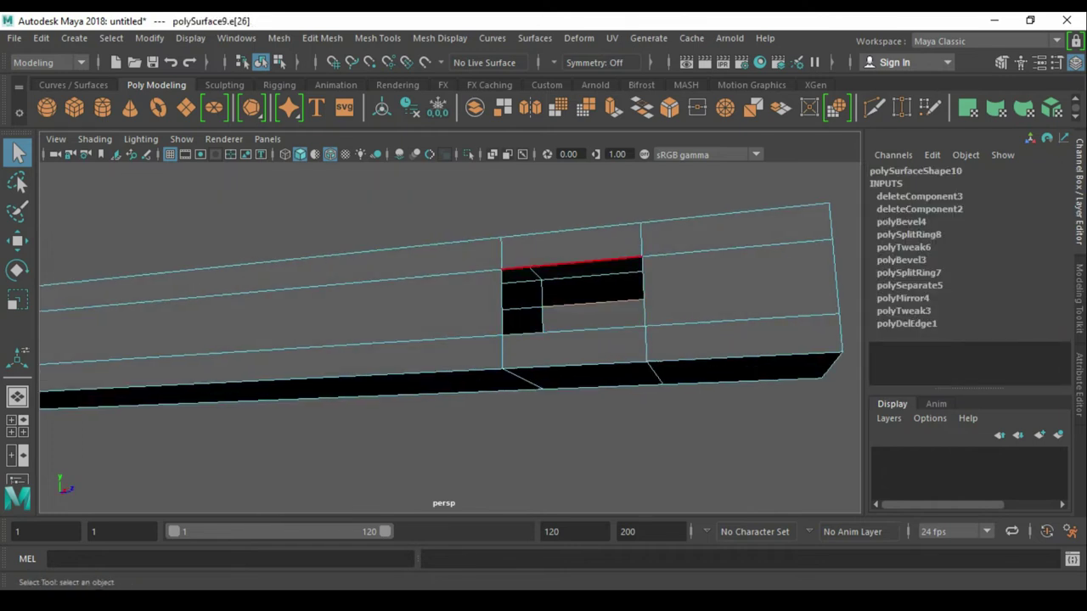
{"action": "right_click", "coordinate": [674, 209], "text": "shift"}
{"action": "left_click", "coordinate": [640, 418]}
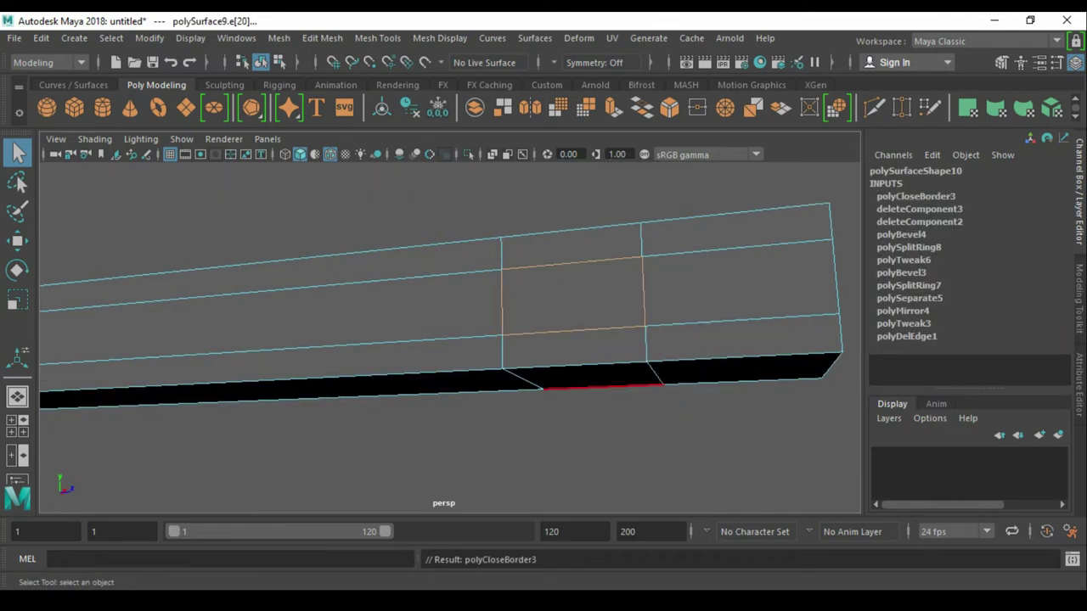
{"action": "key", "text": "ctrl+z"}
- Bridge the first pairs of opposite edges inside the notch opening
{"action": "right_click", "coordinate": [626, 254], "text": "shift"}
{"action": "left_click", "coordinate": [595, 434]}
{"action": "left_click", "coordinate": [522, 289]}
{"action": "left_click_drag", "start_coordinate": [527, 297], "coordinate": [459, 305], "text": "alt"}
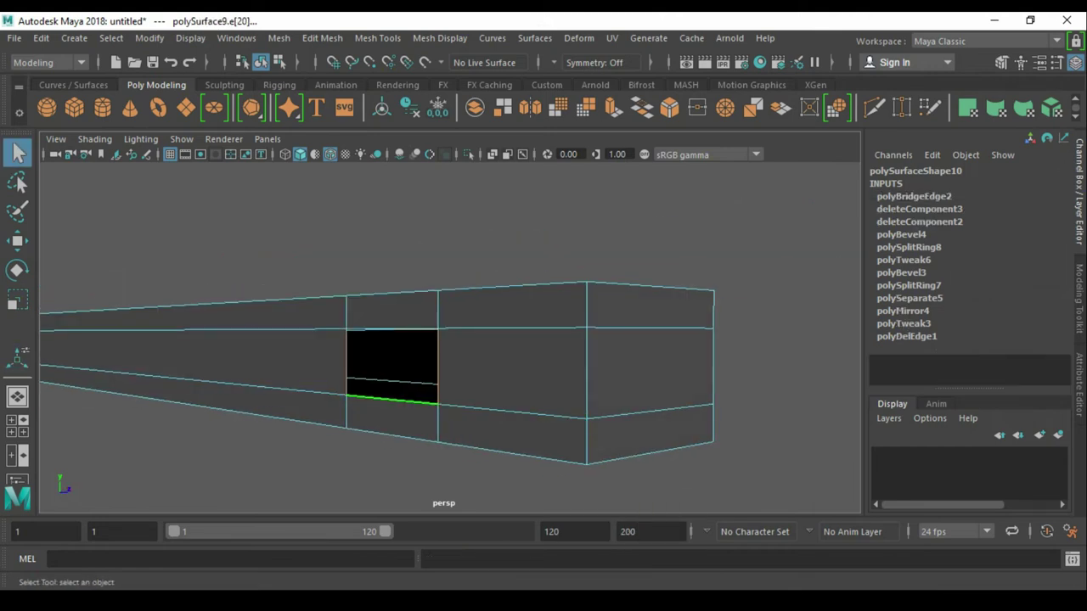
{"action": "mouse_move", "coordinate": [510, 340]}
{"action": "left_mouse_down", "text": "alt"}
{"action": "mouse_move", "coordinate": [475, 340]}
{"action": "mouse_move", "coordinate": [543, 340]}
{"action": "mouse_move", "coordinate": [510, 340]}
{"action": "left_mouse_up", "text": "alt"}
{"action": "left_click", "coordinate": [516, 349], "text": "shift"}
{"action": "key", "text": "g"}
{"action": "key", "text": "q"}
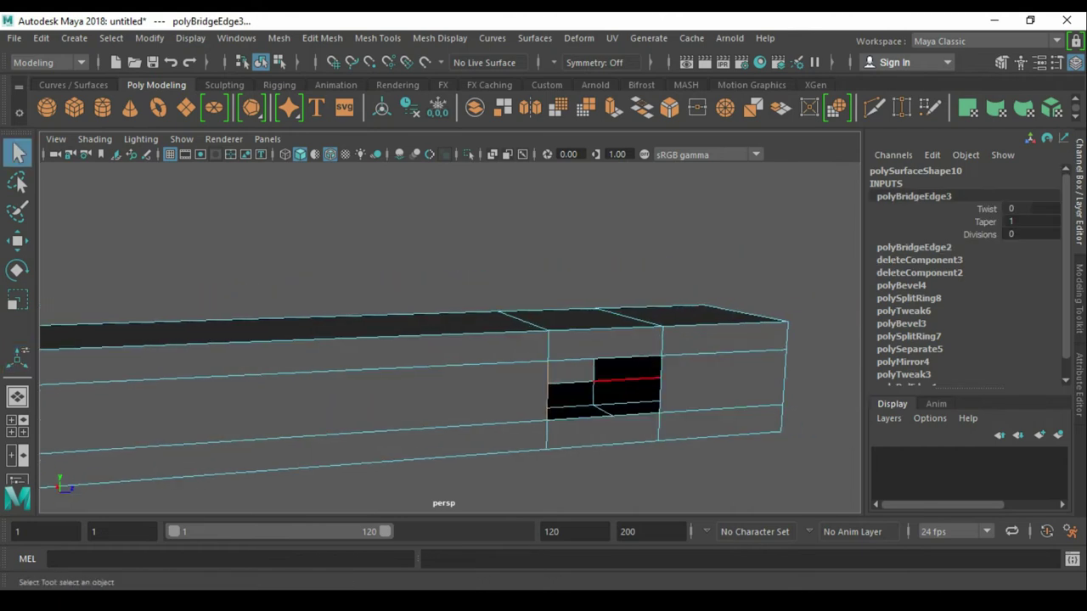
- Bridge the remaining open edges to close the notch walls and return to Object Mode
{"action": "left_click", "coordinate": [594, 369]}
{"action": "key", "text": "g"}
{"action": "key", "text": "t"}
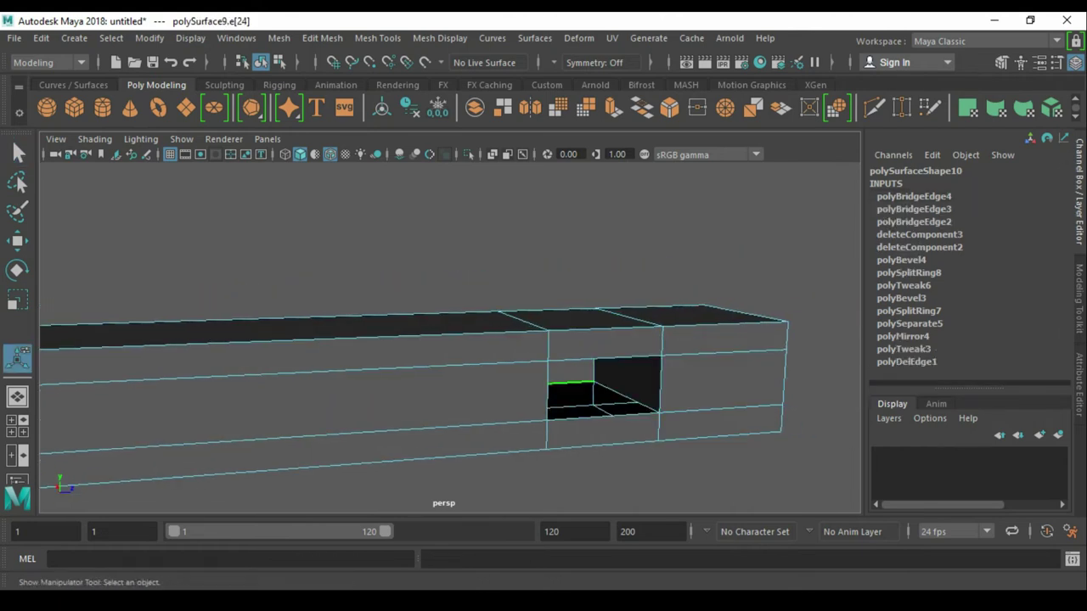
{"action": "key", "text": "g"}
{"action": "right_click_drag", "start_coordinate": [498, 291], "coordinate": [534, 262]}
- Unhide all the hidden pieces and view the beam from above
{"action": "key", "text": "w"}
{"action": "left_click", "coordinate": [509, 331]}
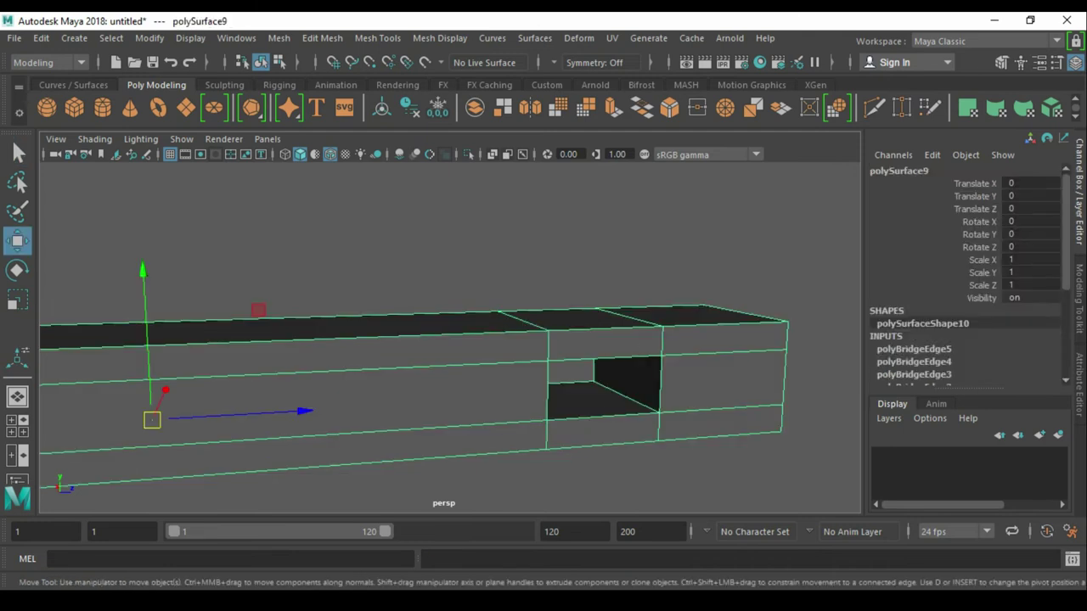
{"action": "key", "text": "ctrl+shift+h"}
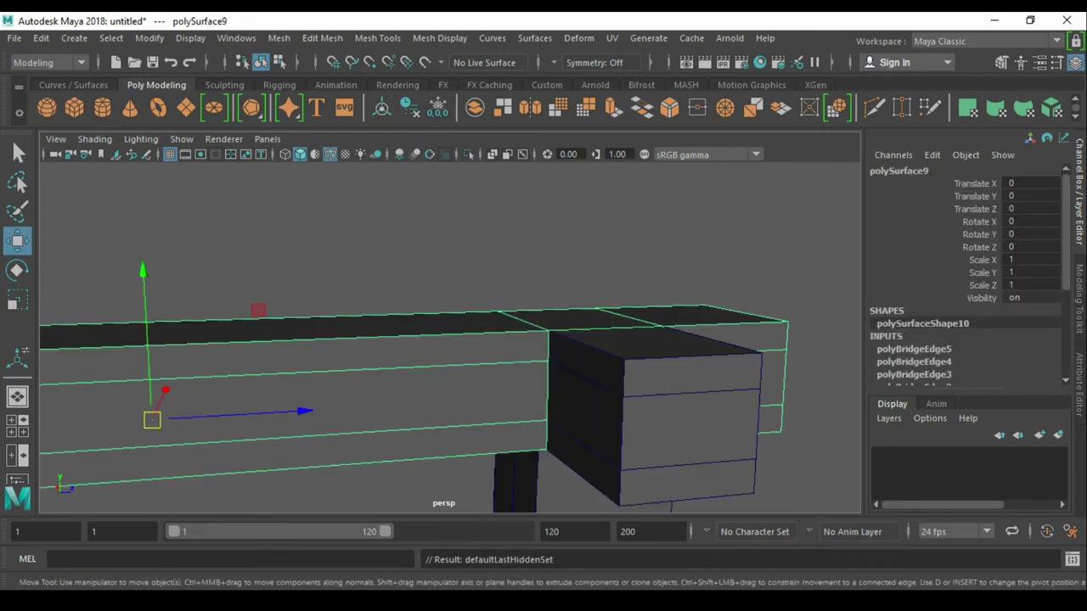
{"action": "mouse_move", "coordinate": [441, 298]}
{"action": "left_mouse_down", "text": "alt"}
{"action": "mouse_move", "coordinate": [442, 382]}
{"action": "mouse_move", "coordinate": [501, 315]}
{"action": "left_mouse_up", "text": "alt"}
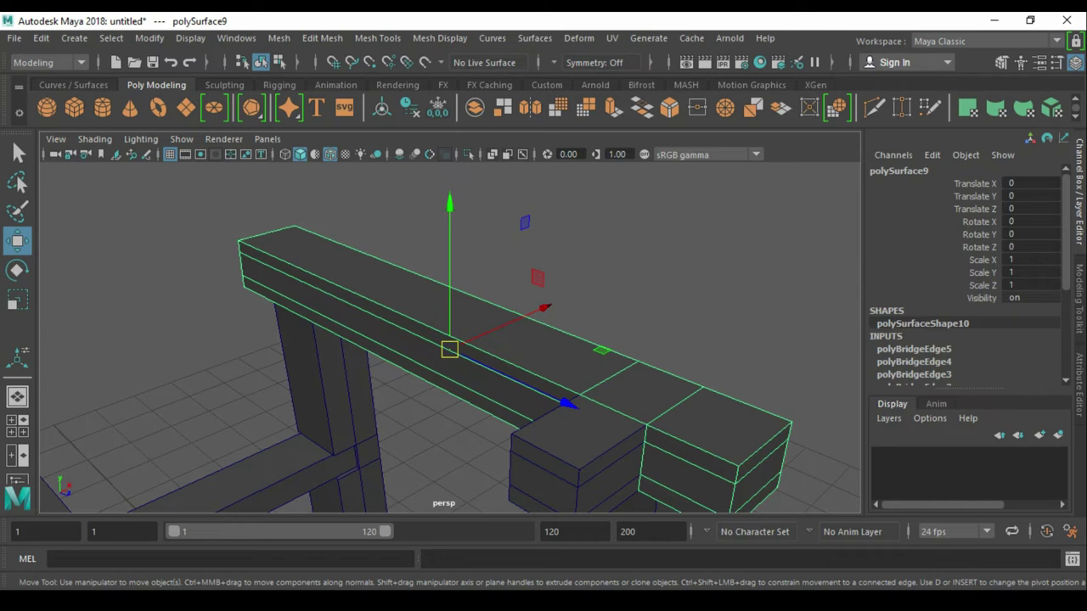
- Center the crossing block's pivot and scale it to Y 0.853 and Z 0.087
{"action": "left_click", "coordinate": [577, 459]}
{"action": "left_click_drag", "start_coordinate": [509, 339], "coordinate": [543, 331], "text": "alt"}
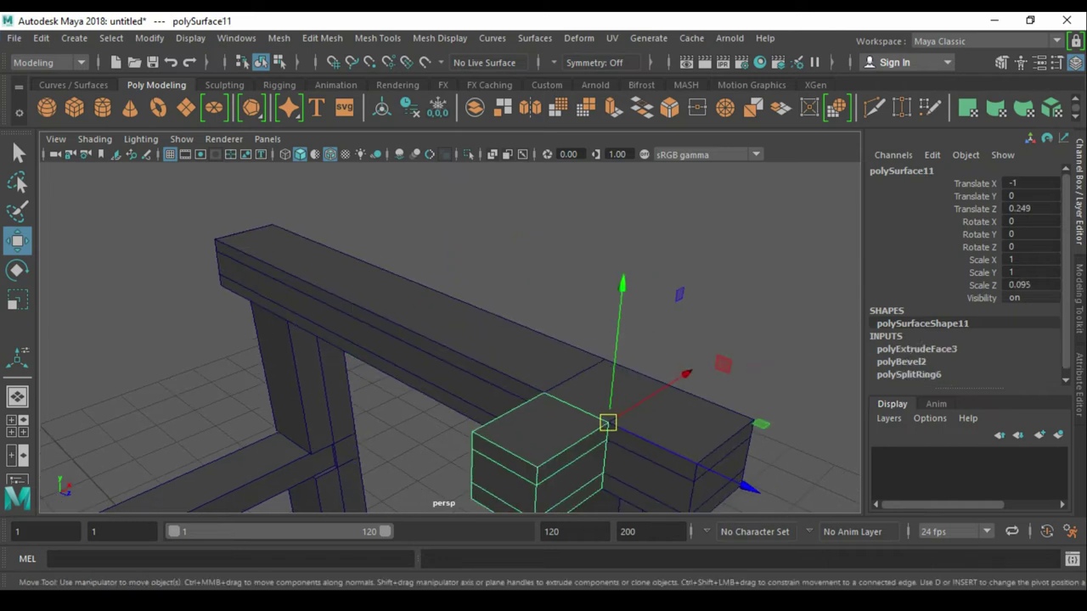
{"action": "key", "text": "r"}
{"action": "mouse_move", "coordinate": [441, 340]}
{"action": "left_mouse_down", "text": "alt"}
{"action": "mouse_move", "coordinate": [509, 323]}
{"action": "mouse_move", "coordinate": [425, 340]}
{"action": "mouse_move", "coordinate": [476, 332]}
{"action": "left_mouse_up", "text": "alt"}
{"action": "key", "text": "q"}
{"action": "key", "text": "r"}
{"action": "left_click_drag", "start_coordinate": [304, 204], "coordinate": [304, 204]}
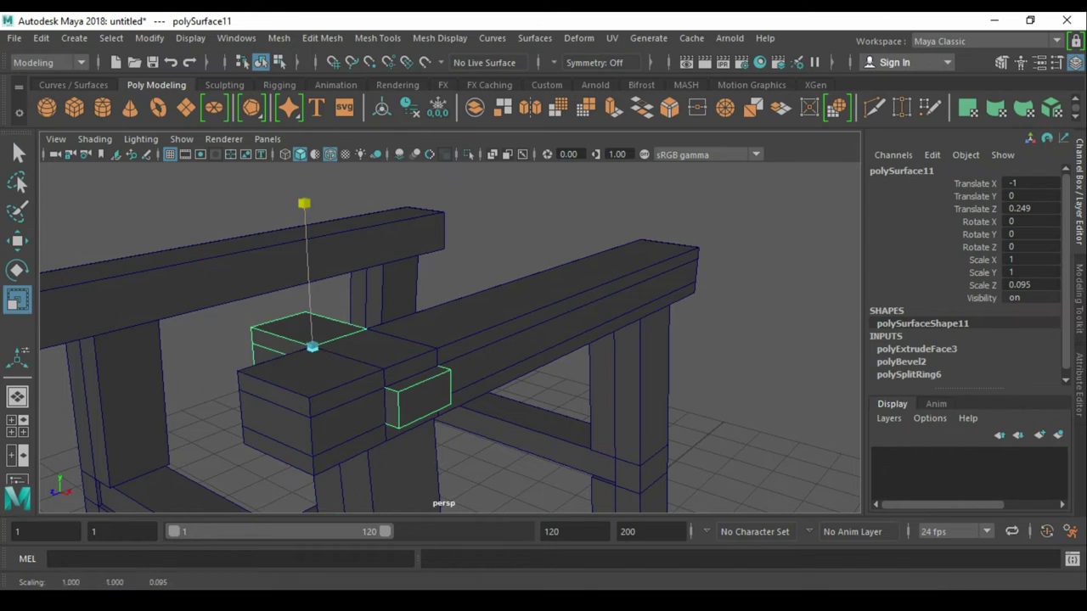
{"action": "left_click", "coordinate": [383, 107]}
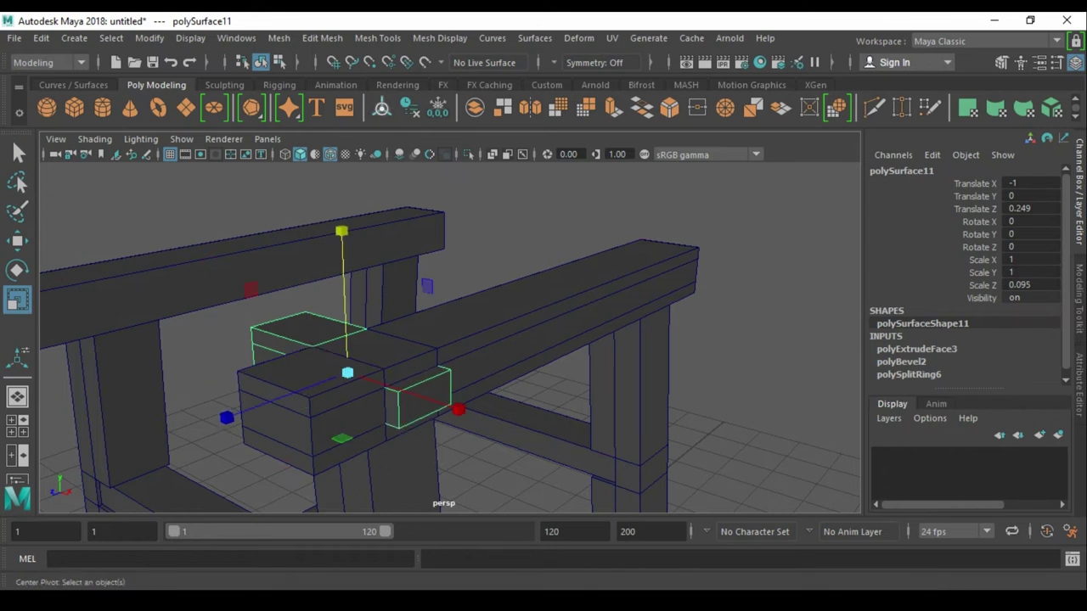
{"action": "left_click_drag", "start_coordinate": [340, 230], "coordinate": [341, 251]}
{"action": "left_click_drag", "start_coordinate": [226, 417], "coordinate": [235, 416]}
- Clear the selection and orbit to inspect the whole stand
{"action": "key", "text": "w"}
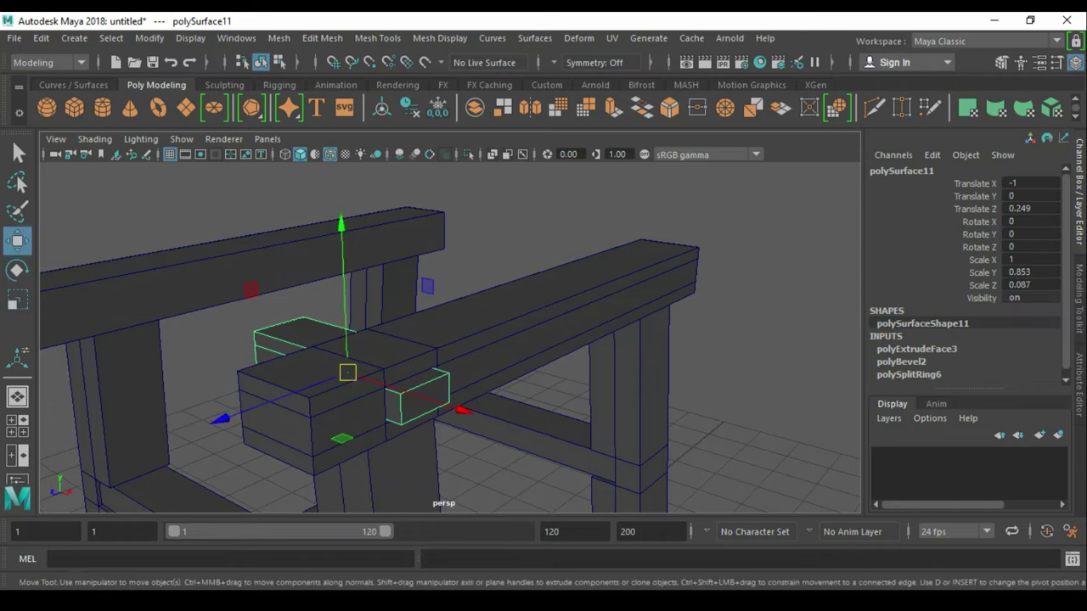
{"action": "left_click", "coordinate": [595, 212]}
{"action": "left_click_drag", "start_coordinate": [509, 340], "coordinate": [561, 305], "text": "alt"}
{"action": "left_click_drag", "start_coordinate": [450, 339], "coordinate": [552, 314], "text": "alt"}
- In Top view, stretch the crossing block's left-end vertices leftward
{"action": "scroll", "coordinate": [450, 340], "scroll_direction": "down", "scroll_amount": 3}
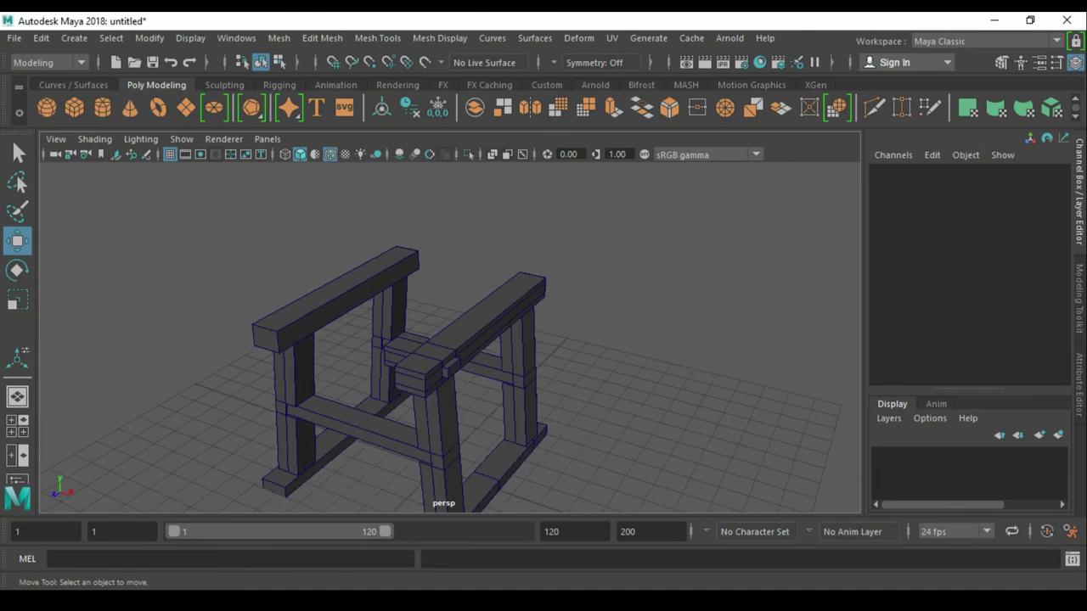
{"action": "left_click_drag", "start_coordinate": [450, 340], "coordinate": [510, 331], "text": "alt"}
{"action": "right_click_drag", "start_coordinate": [509, 331], "coordinate": [527, 331], "text": "alt"}
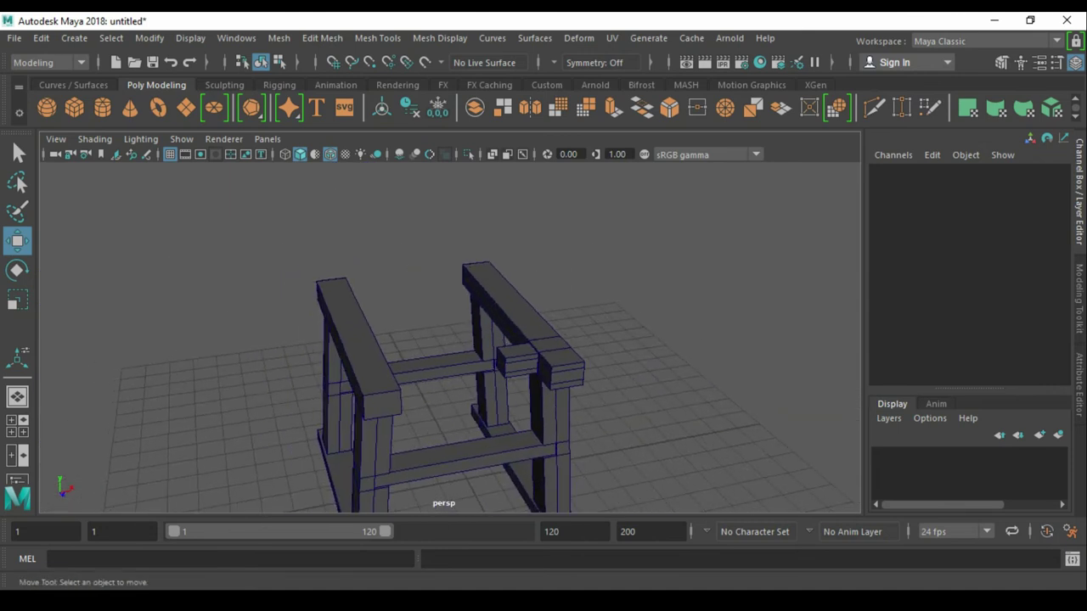
{"action": "left_click", "coordinate": [520, 361]}
{"action": "key", "text": "space"}
{"action": "left_click_drag", "start_coordinate": [706, 301], "coordinate": [626, 300]}
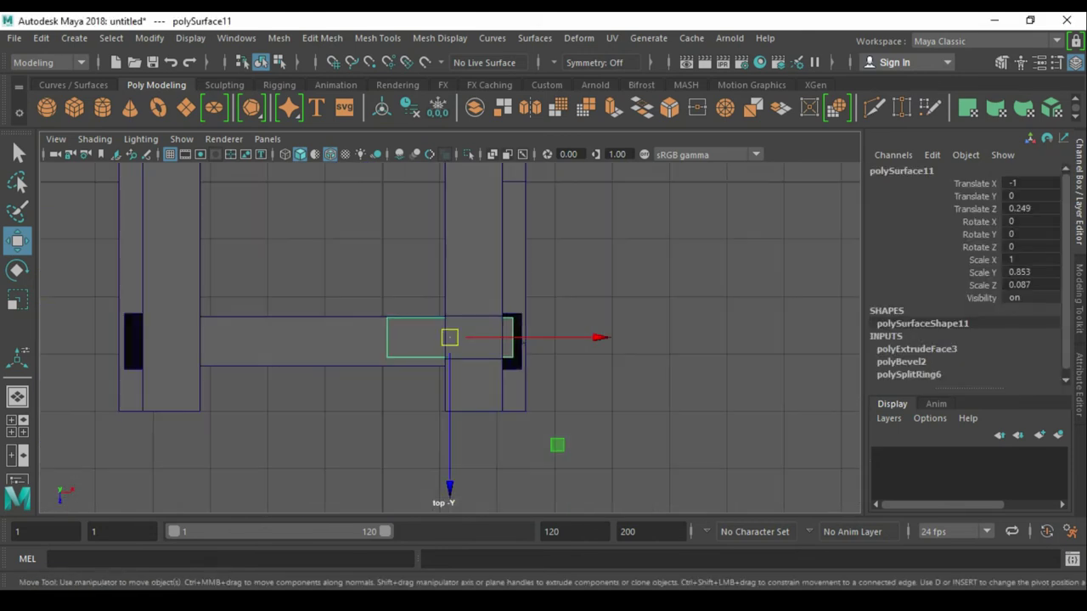
{"action": "key", "text": "F9"}
{"action": "left_click_drag", "start_coordinate": [340, 280], "coordinate": [408, 374]}
{"action": "left_click_drag", "start_coordinate": [552, 338], "coordinate": [326, 317]}
- Snap the block's pivot to an end vertex and mirror it on X, direction negative, offset -1.151
{"action": "key", "text": "F8"}
{"action": "left_click", "coordinate": [387, 338]}
{"action": "right_click_drag", "start_coordinate": [740, 216], "coordinate": [730, 396], "text": "shift"}
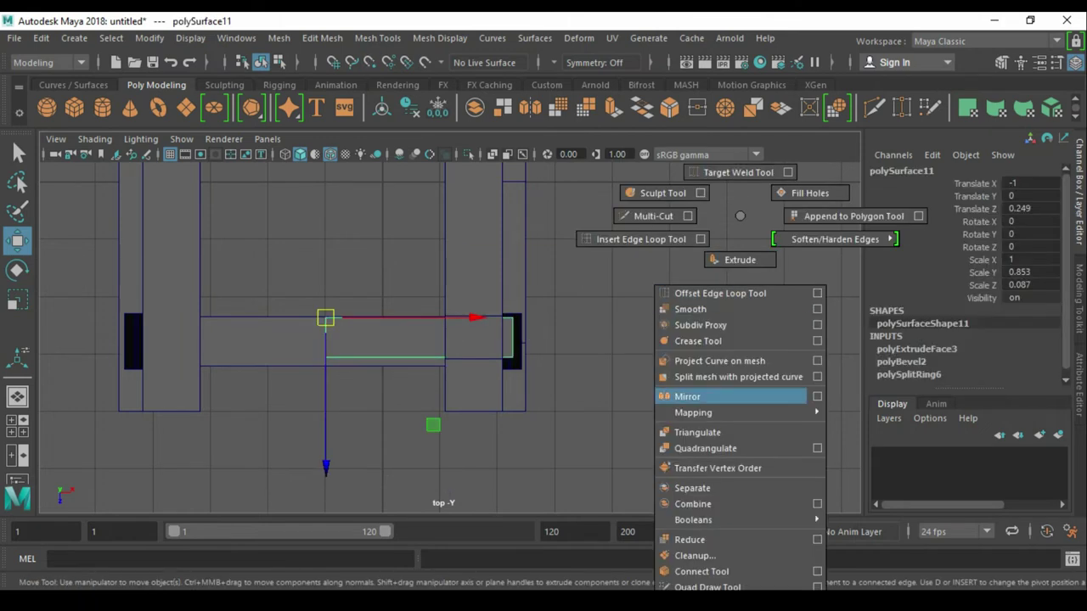
{"action": "left_click", "coordinate": [688, 396]}
{"action": "left_click", "coordinate": [774, 408]}
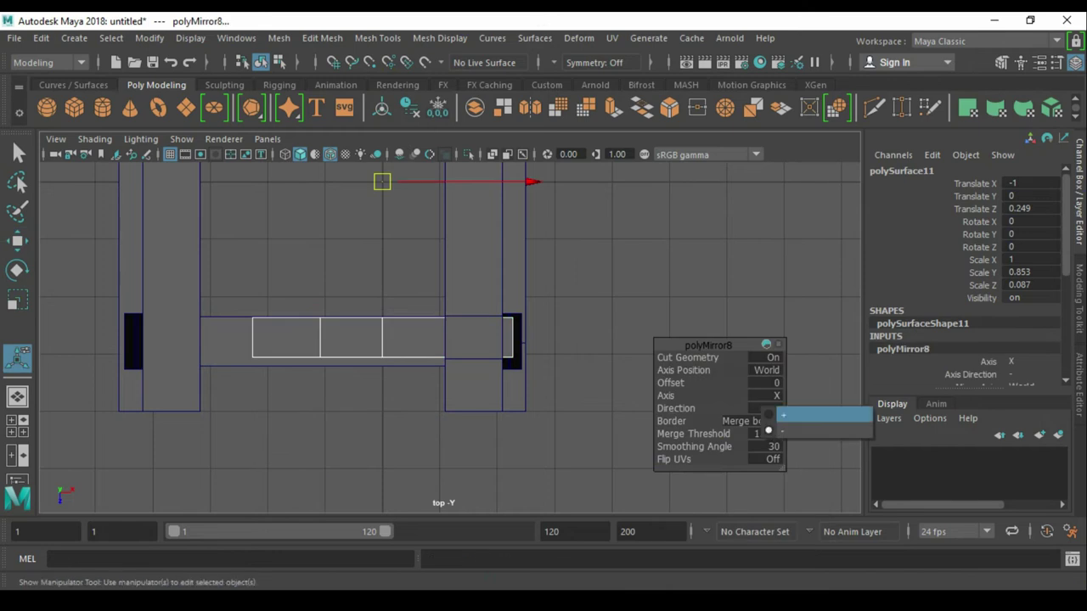
{"action": "left_click", "coordinate": [815, 412]}
{"action": "left_click_drag", "start_coordinate": [530, 181], "coordinate": [550, 181]}
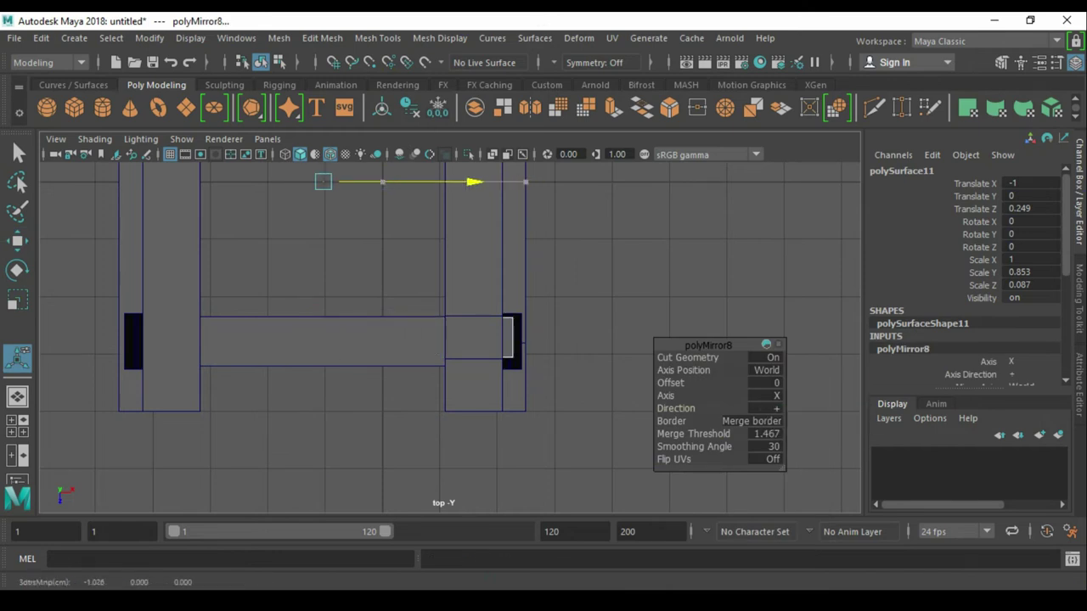
{"action": "left_click", "coordinate": [774, 408]}
{"action": "left_click", "coordinate": [837, 433]}
{"action": "left_click_drag", "start_coordinate": [544, 181], "coordinate": [512, 181]}
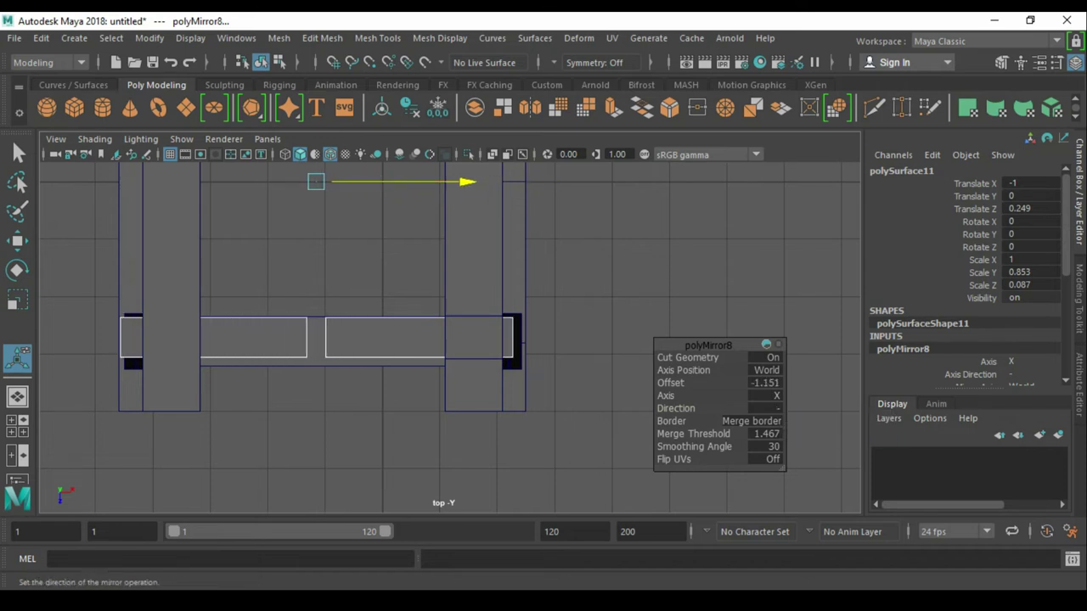
{"action": "key", "text": "q"}
{"action": "left_click", "coordinate": [385, 337]}
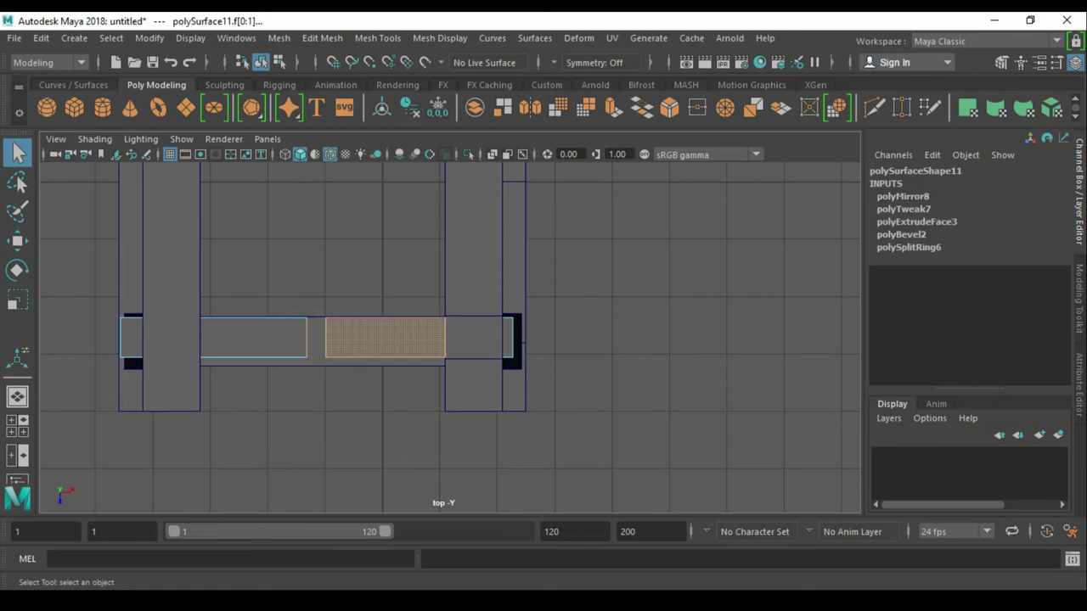
- Remove the middle faces, pull the seam vertices together, merge them and delete the centre edge
{"action": "key", "text": "ctrl+z"}
{"action": "key", "text": "ctrl+z"}
{"action": "left_click_drag", "start_coordinate": [243, 248], "coordinate": [343, 425]}
{"action": "key", "text": "r"}
{"action": "left_click_drag", "start_coordinate": [459, 338], "coordinate": [395, 338]}
{"action": "key", "text": "q"}
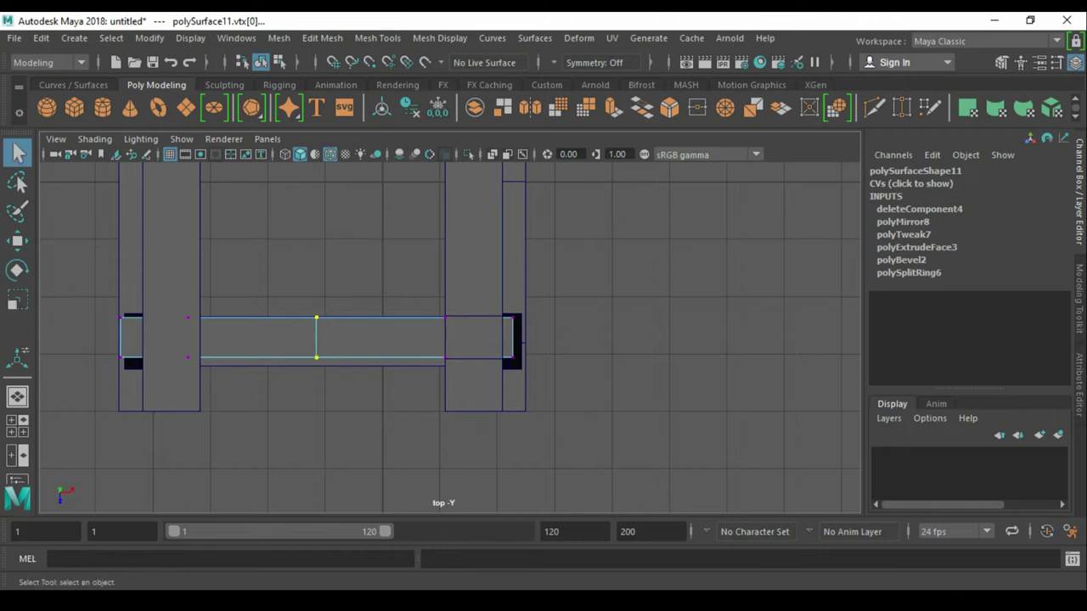
{"action": "right_click_drag", "start_coordinate": [404, 486], "coordinate": [538, 265], "text": "shift"}
{"action": "left_click", "coordinate": [316, 338]}
{"action": "key", "text": "ctrl+Delete"}
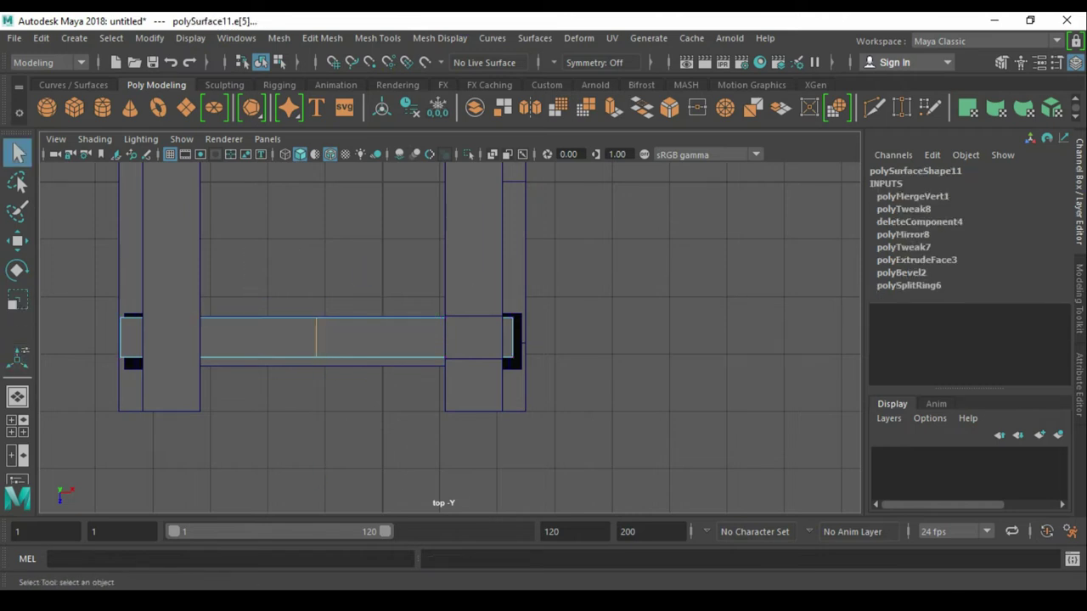
- Return to perspective view and select the long front top beam for moving
{"action": "key", "text": "space"}
{"action": "left_click_drag", "start_coordinate": [425, 340], "coordinate": [476, 339], "text": "alt"}
{"action": "key", "text": "f"}
{"action": "right_click_drag", "start_coordinate": [450, 340], "coordinate": [383, 340], "text": "alt"}
{"action": "mouse_move", "coordinate": [450, 340]}
{"action": "left_mouse_down", "text": "alt"}
{"action": "mouse_move", "coordinate": [408, 331]}
{"action": "mouse_move", "coordinate": [475, 340]}
{"action": "left_mouse_up", "text": "alt"}
{"action": "right_click_drag", "start_coordinate": [475, 340], "coordinate": [526, 340], "text": "alt"}
{"action": "left_click_drag", "start_coordinate": [526, 340], "coordinate": [510, 335], "text": "alt"}
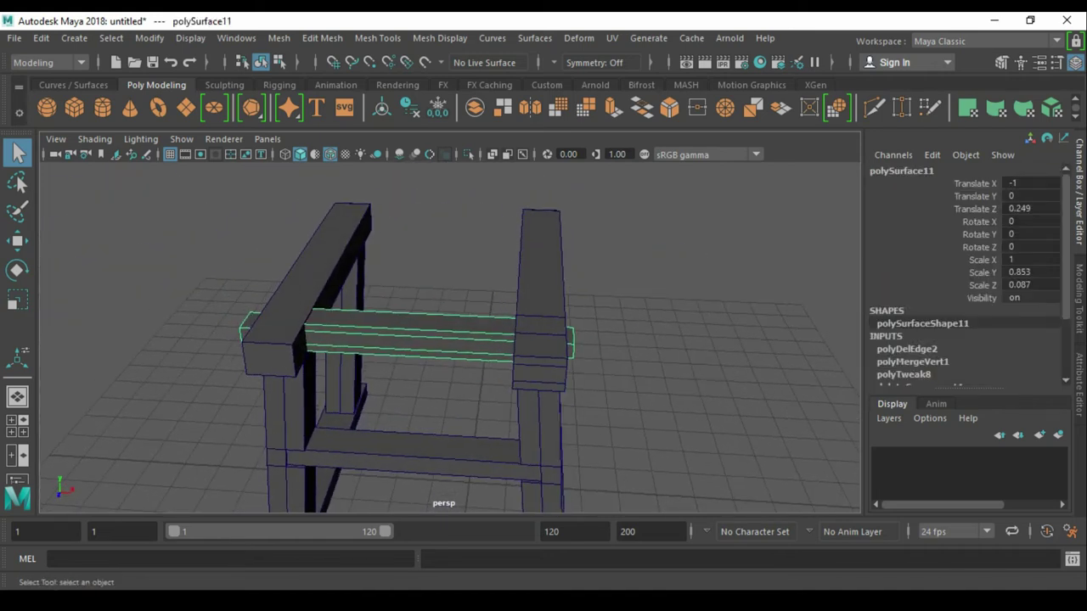
{"action": "left_click", "coordinate": [540, 255]}
{"action": "key", "text": "w"}
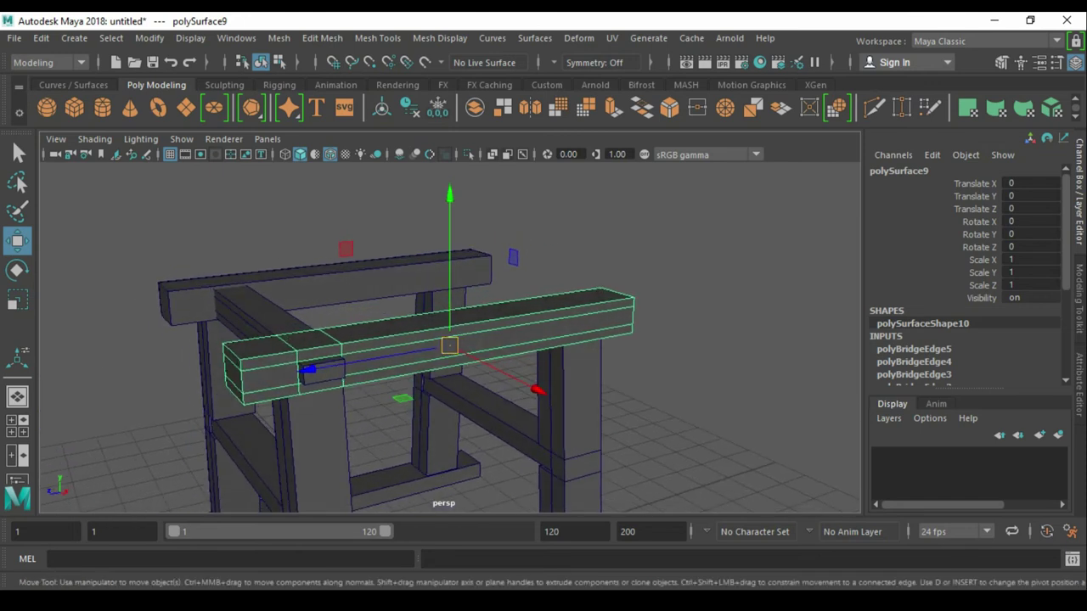
- Add an edge loop to the front beam and slide it along the beam in Top view
{"action": "key", "text": "F8"}
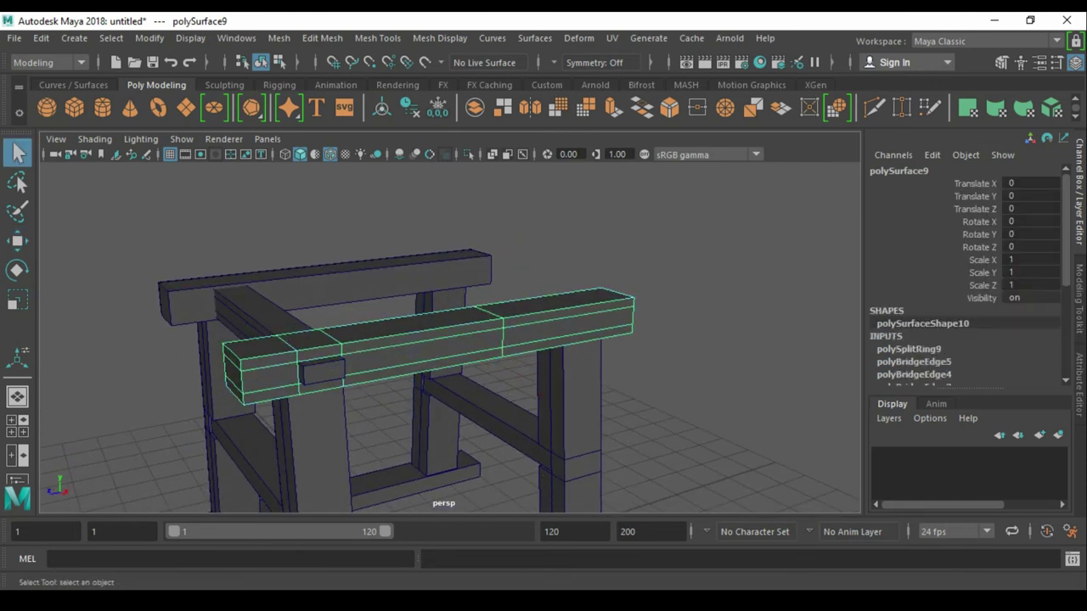
{"action": "left_click_drag", "start_coordinate": [524, 291], "coordinate": [524, 229]}
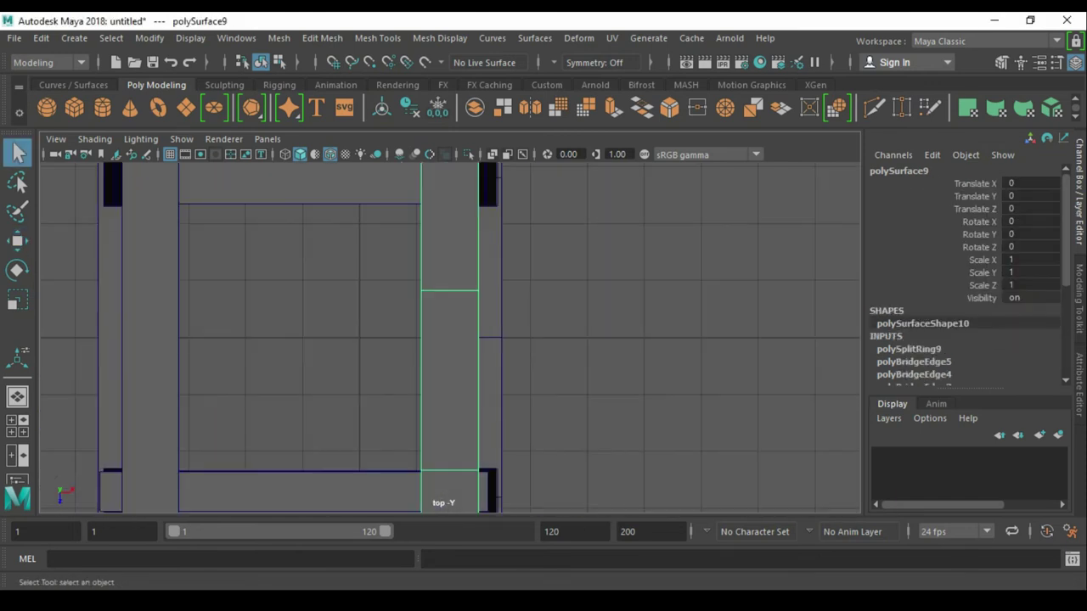
{"action": "key", "text": "F9"}
{"action": "left_click_drag", "start_coordinate": [400, 263], "coordinate": [558, 398]}
{"action": "key", "text": "w"}
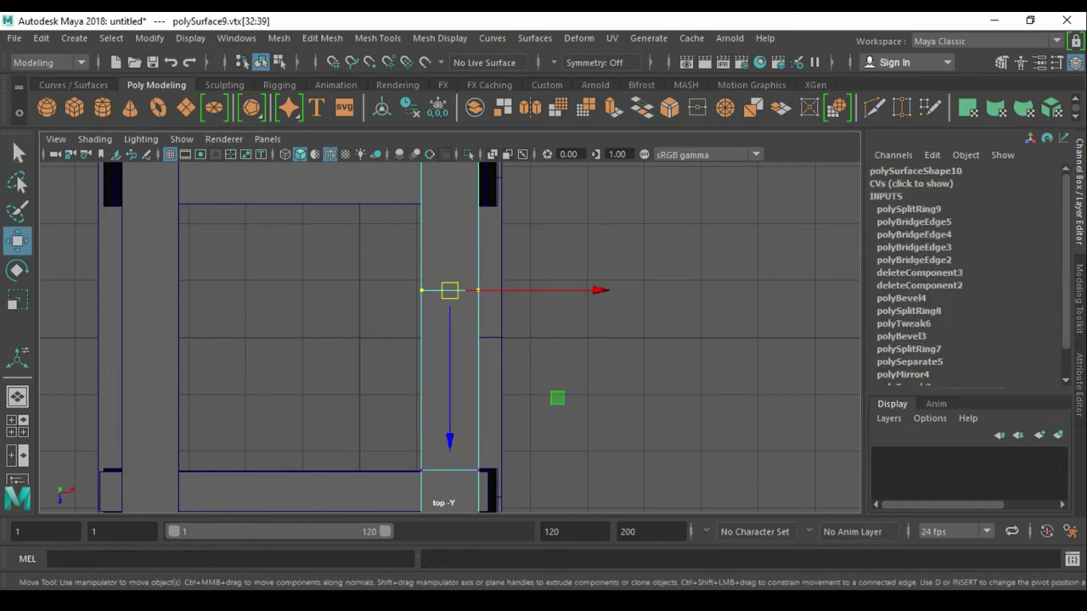
{"action": "middle_click_drag", "start_coordinate": [557, 398], "coordinate": [562, 495]}
{"action": "key", "text": "q"}
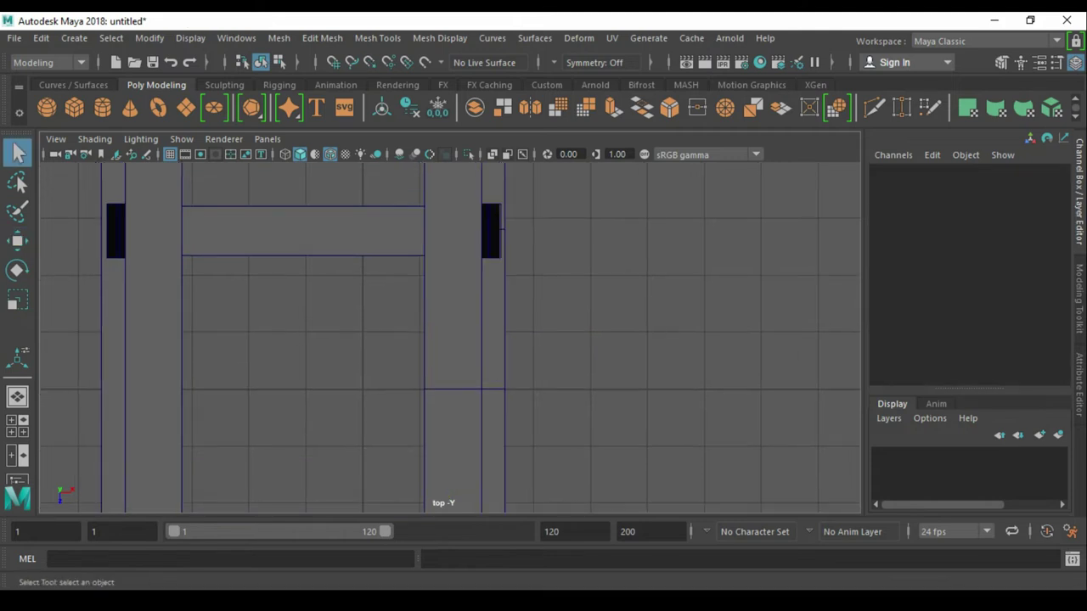
- Delete the faces of one half of the front beam
{"action": "left_click", "coordinate": [453, 340]}
{"action": "middle_click_drag", "start_coordinate": [454, 340], "coordinate": [467, 403], "text": "alt"}
{"action": "key", "text": "F11"}
{"action": "left_click_drag", "start_coordinate": [238, 189], "coordinate": [572, 340]}
{"action": "key", "text": "Delete"}
{"action": "key", "text": "F8"}
{"action": "key", "text": "w"}
{"action": "middle_click_drag", "start_coordinate": [467, 403], "coordinate": [476, 346], "text": "alt"}
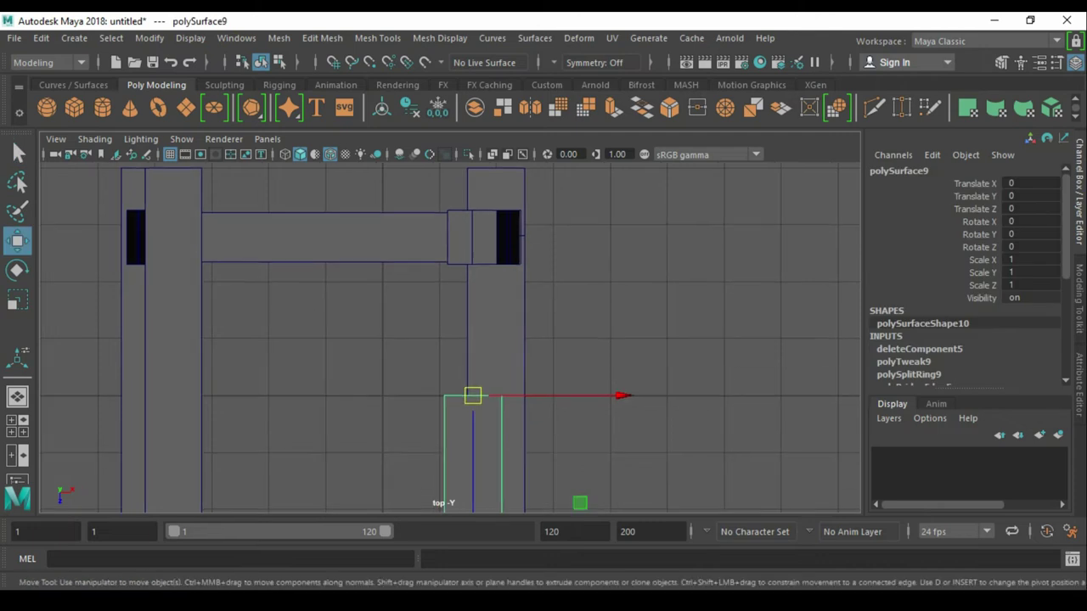
- Mirror the remaining half beam across Z to rebuild the full beam
{"action": "right_click_drag", "start_coordinate": [601, 216], "coordinate": [595, 413], "text": "shift"}
{"action": "left_click", "coordinate": [560, 396]}
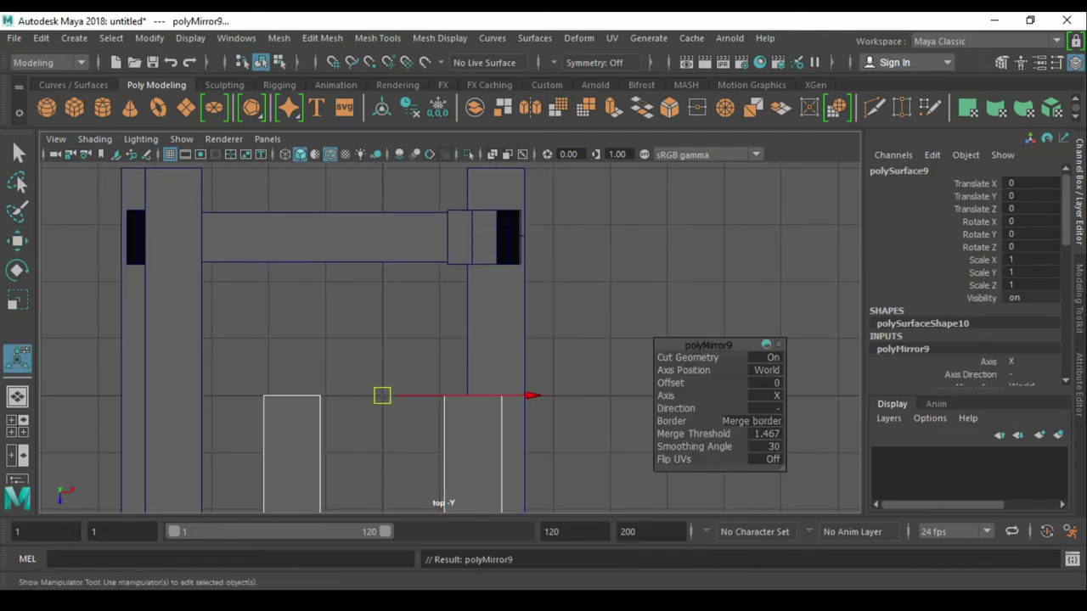
{"action": "left_click", "coordinate": [777, 395]}
{"action": "left_click", "coordinate": [828, 435]}
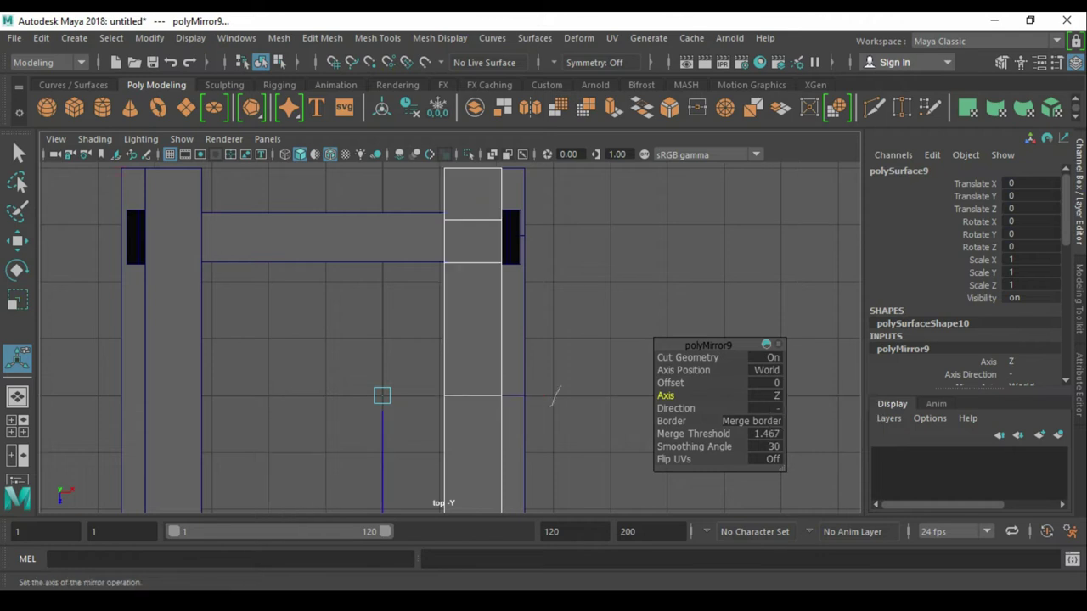
{"action": "left_click", "coordinate": [554, 396]}
- Mirror the cross board across Z to the other side of the top frame
{"action": "key", "text": "space"}
{"action": "mouse_move", "coordinate": [476, 340]}
{"action": "left_mouse_down", "text": "alt"}
{"action": "mouse_move", "coordinate": [544, 357]}
{"action": "mouse_move", "coordinate": [323, 331]}
{"action": "mouse_move", "coordinate": [391, 382]}
{"action": "left_mouse_up", "text": "alt"}
{"action": "left_click", "coordinate": [208, 271]}
{"action": "key", "text": "w"}
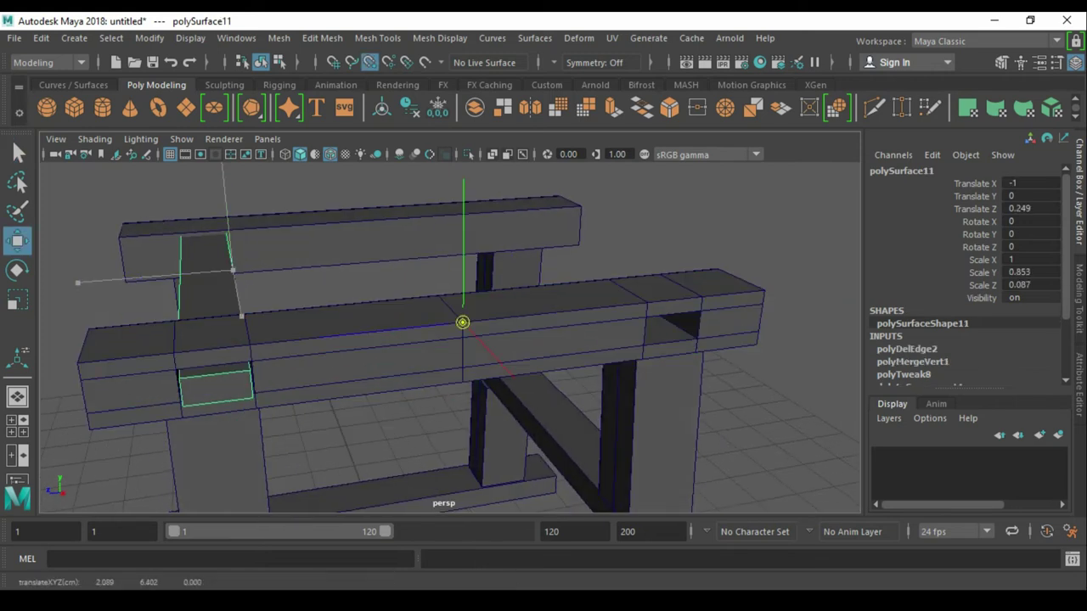
{"action": "right_click_drag", "start_coordinate": [721, 209], "coordinate": [713, 390], "text": "shift"}
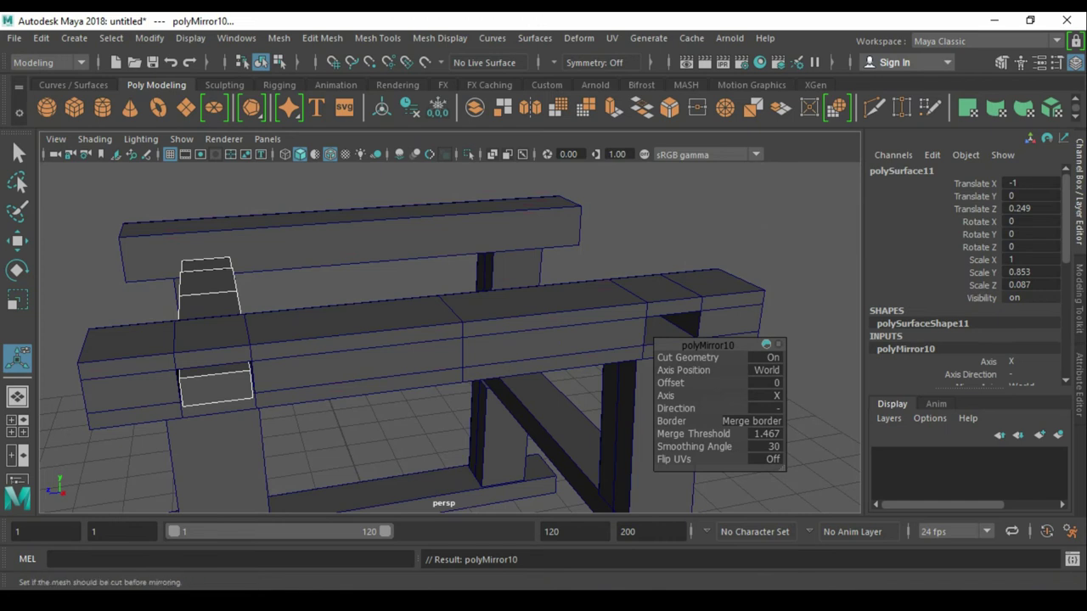
{"action": "left_click_drag", "start_coordinate": [666, 396], "coordinate": [722, 396]}
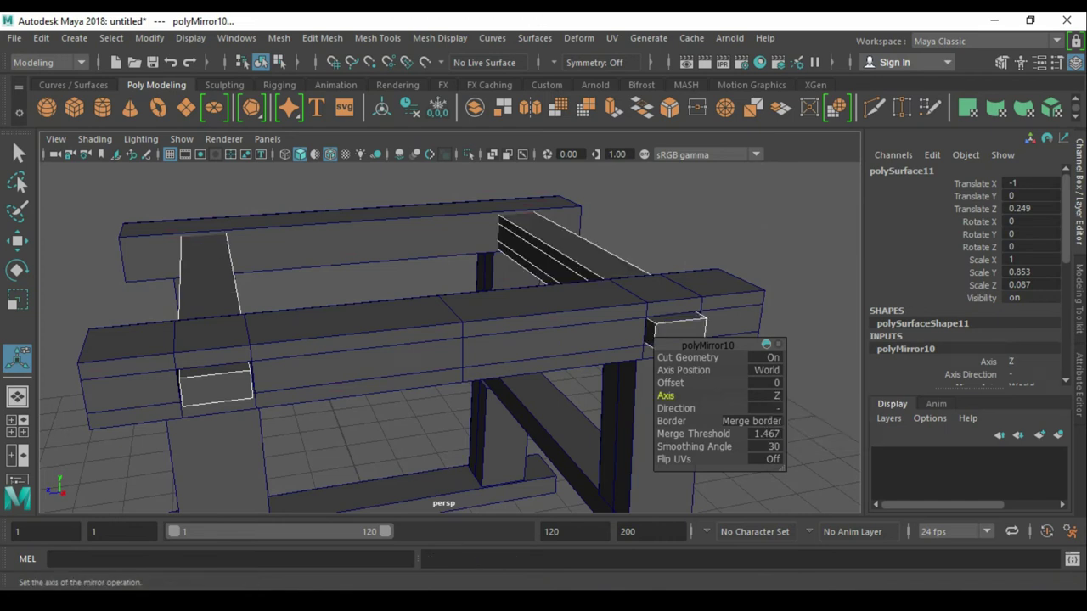
{"action": "key", "text": "q"}
- Delete the left side beam
{"action": "left_click", "coordinate": [357, 331]}
{"action": "key", "text": "w"}
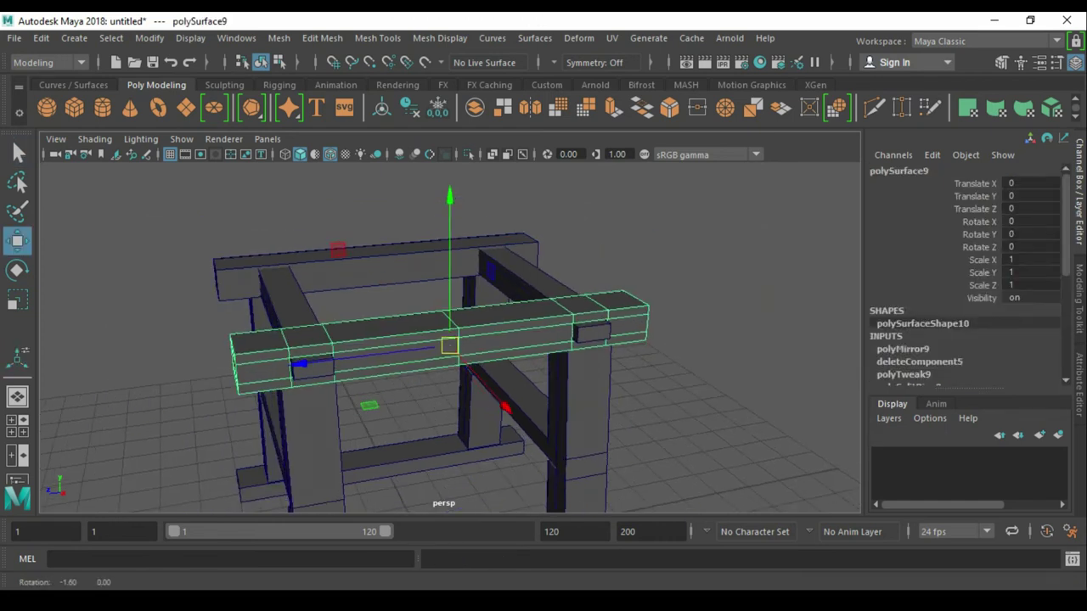
{"action": "left_click_drag", "start_coordinate": [441, 340], "coordinate": [595, 357], "text": "alt"}
{"action": "key", "text": "q"}
{"action": "left_click", "coordinate": [355, 280]}
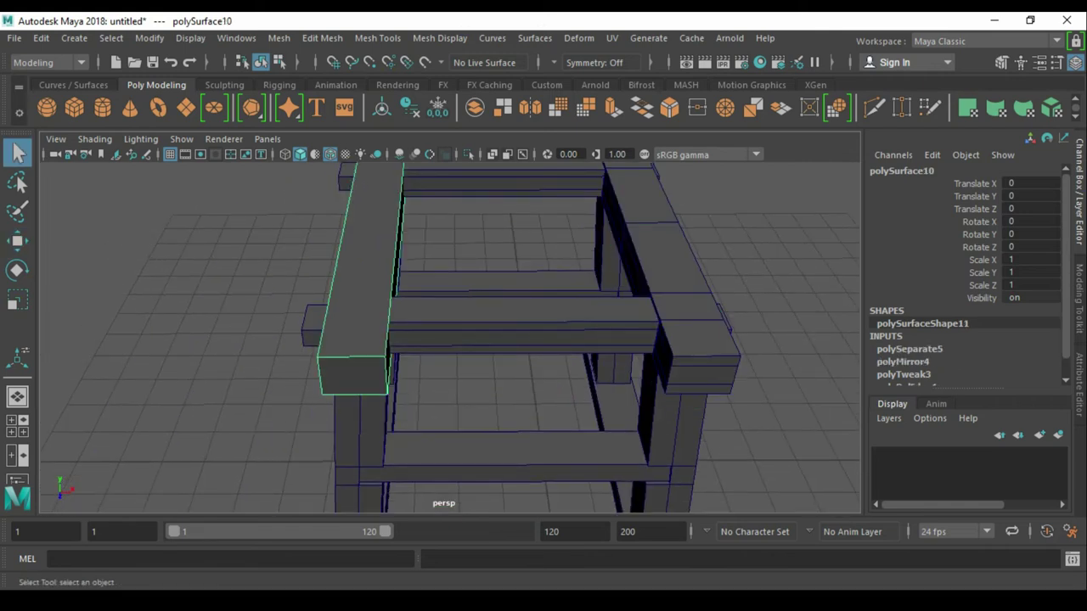
{"action": "key", "text": "Delete"}
- Mirror the right side beam across X with offset -1.141 to replace the left one
{"action": "left_click", "coordinate": [680, 322]}
{"action": "key", "text": "w"}
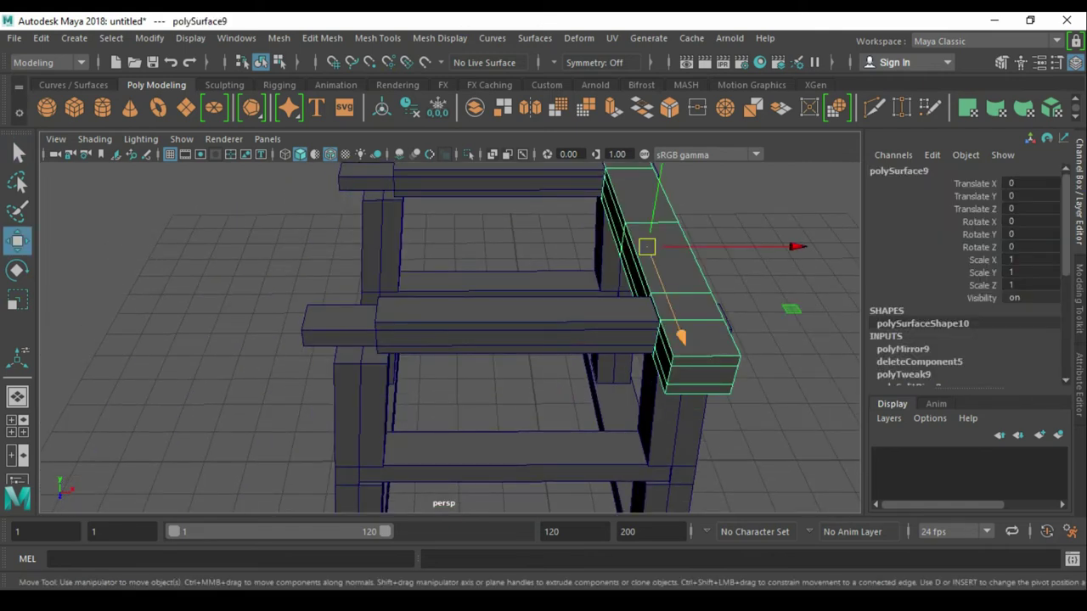
{"action": "right_click_drag", "start_coordinate": [753, 216], "coordinate": [738, 397], "text": "shift"}
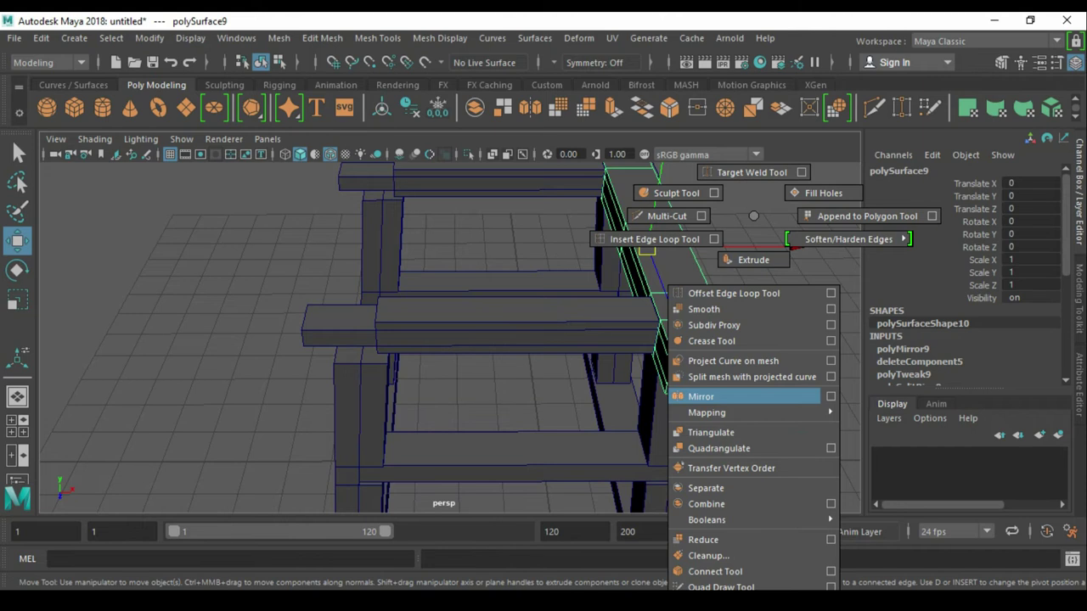
{"action": "left_click", "coordinate": [738, 396]}
{"action": "left_click_drag", "start_coordinate": [603, 461], "coordinate": [554, 461]}
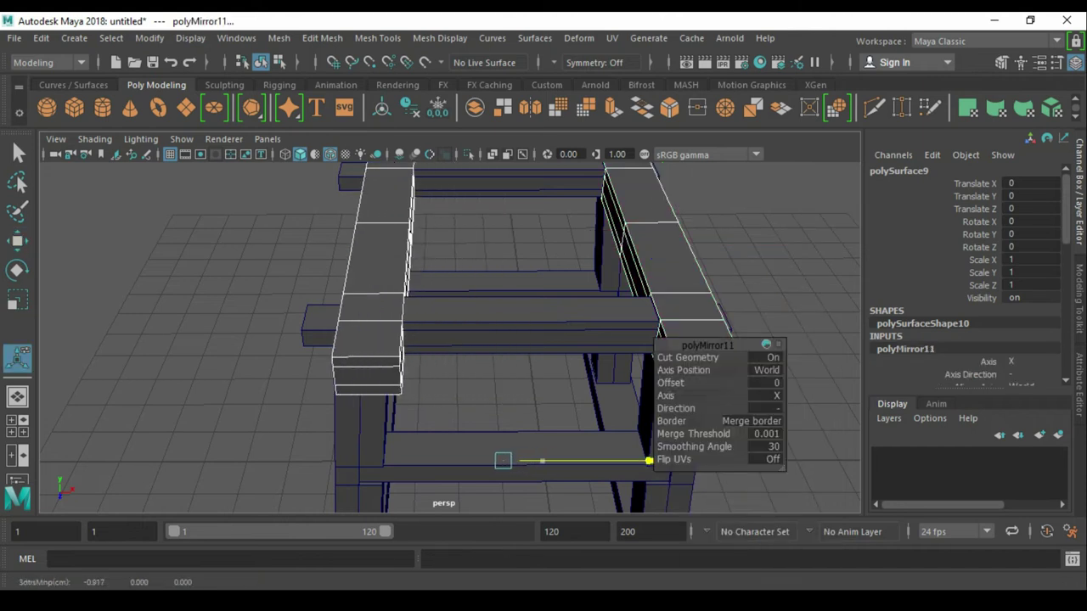
{"action": "left_click_drag", "start_coordinate": [425, 339], "coordinate": [255, 349], "text": "alt"}
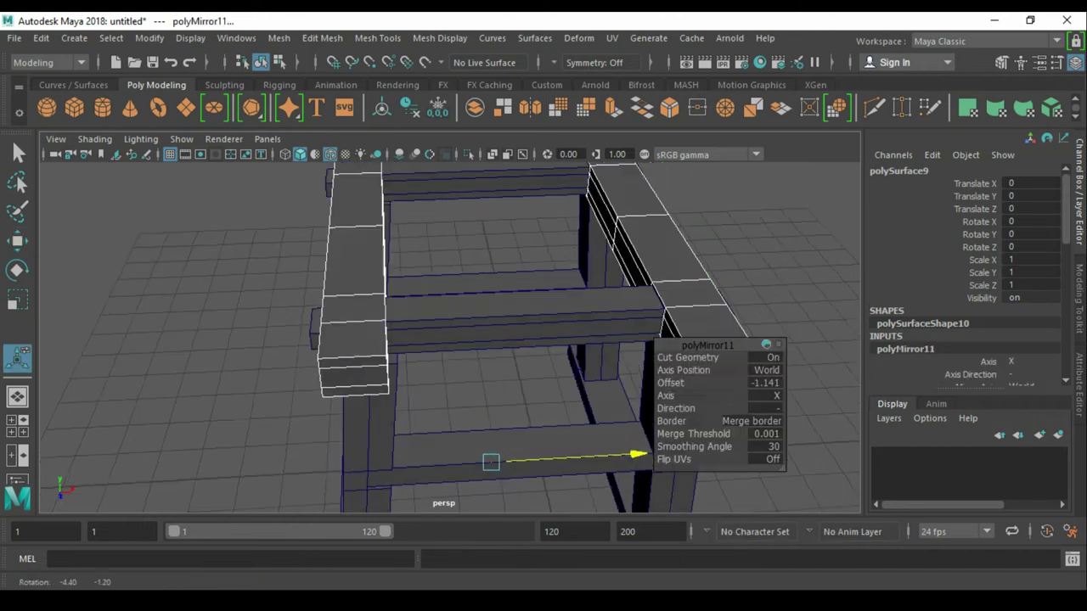
{"action": "left_click", "coordinate": [18, 152]}
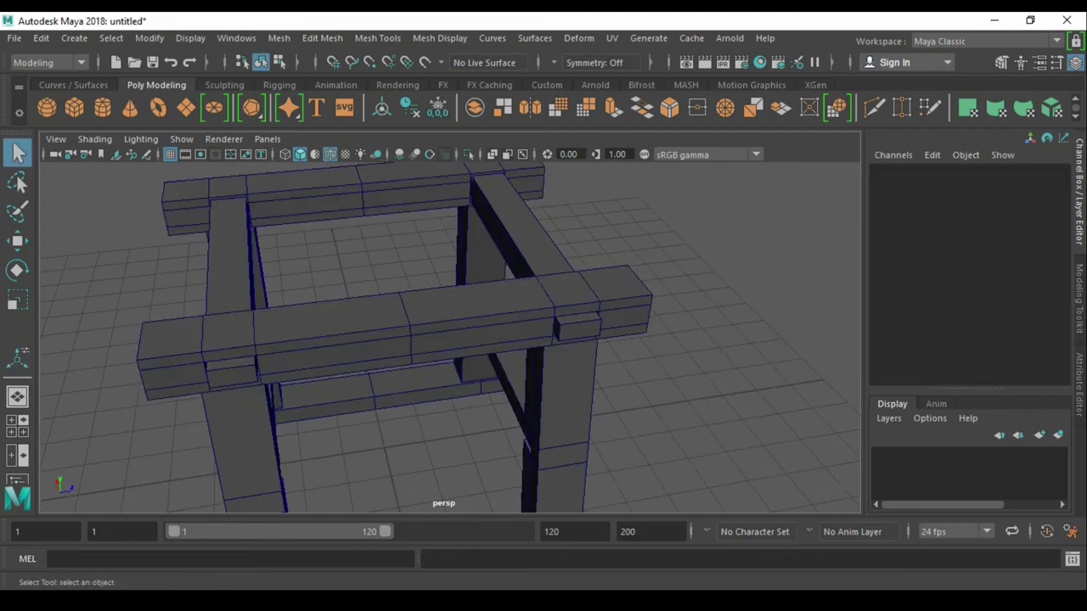
{"action": "left_click", "coordinate": [374, 314]}
{"action": "mouse_move", "coordinate": [373, 314]}
{"action": "left_mouse_down", "text": "alt"}
{"action": "mouse_move", "coordinate": [462, 483]}
{"action": "mouse_move", "coordinate": [324, 298]}
{"action": "left_mouse_up", "text": "alt"}
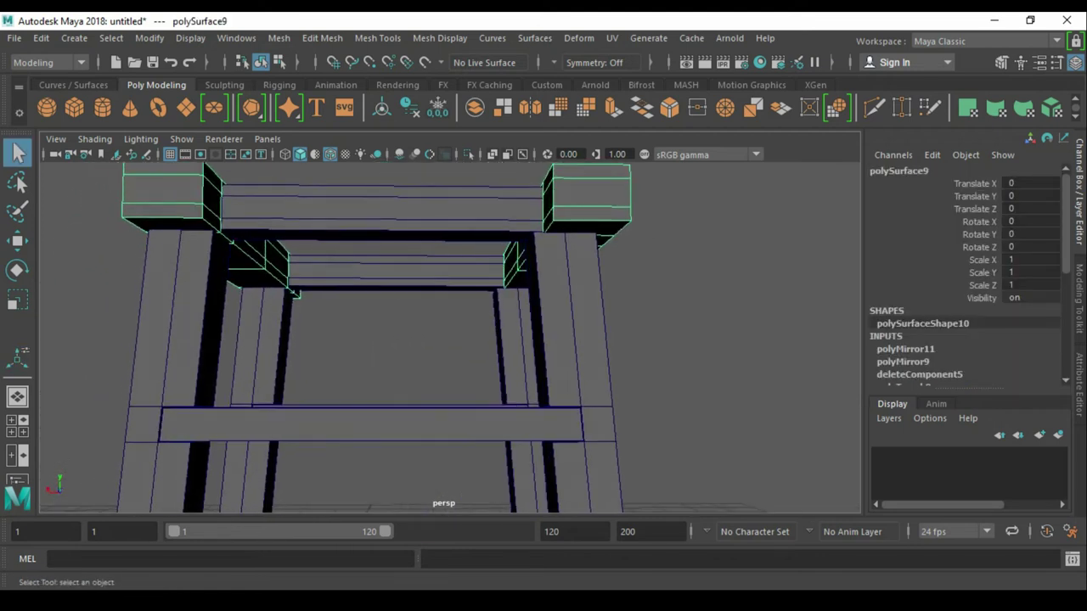
- Select the post-top block faces and snap their move pivot to the block's bottom corner
{"action": "key", "text": "F11"}
{"action": "left_click_drag", "start_coordinate": [697, 189], "coordinate": [509, 280]}
{"action": "key", "text": "w"}
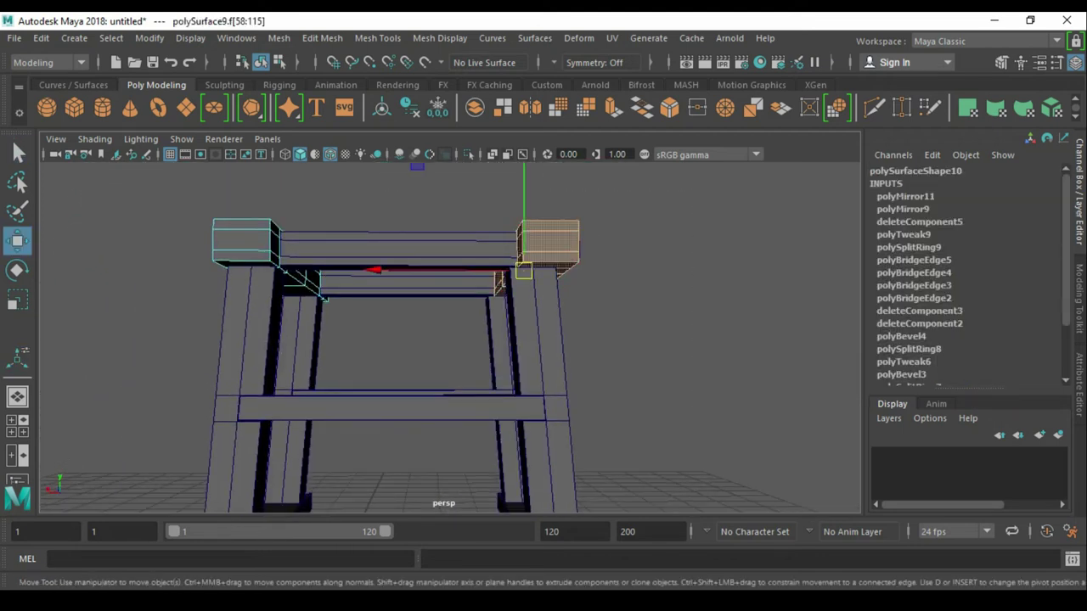
{"action": "key", "text": "f"}
{"action": "left_click_drag", "start_coordinate": [419, 322], "coordinate": [475, 306], "text": "alt"}
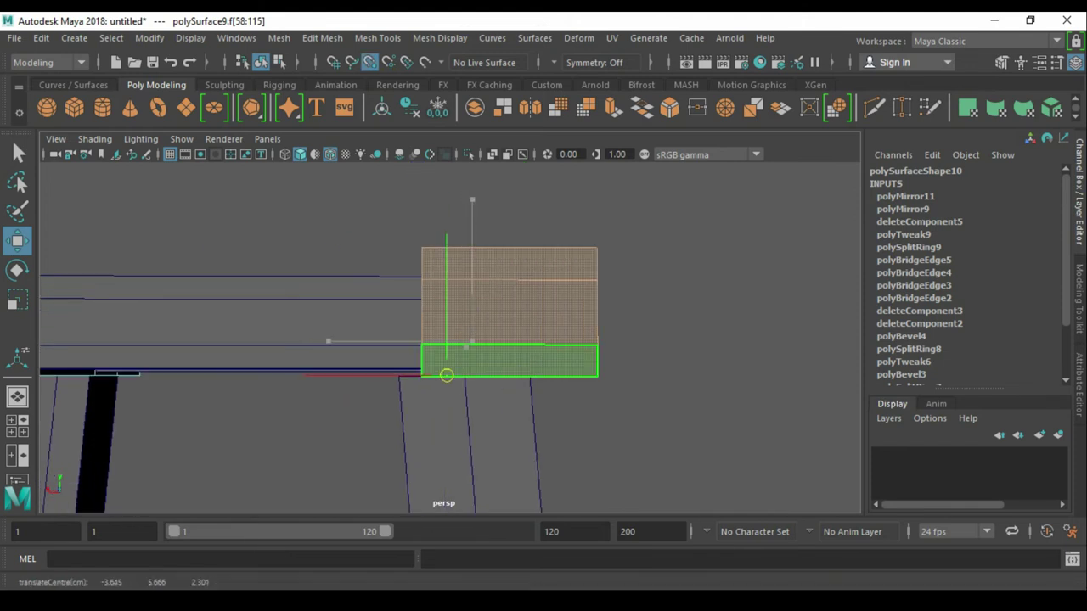
{"action": "left_click_drag", "start_coordinate": [445, 377], "coordinate": [393, 376]}
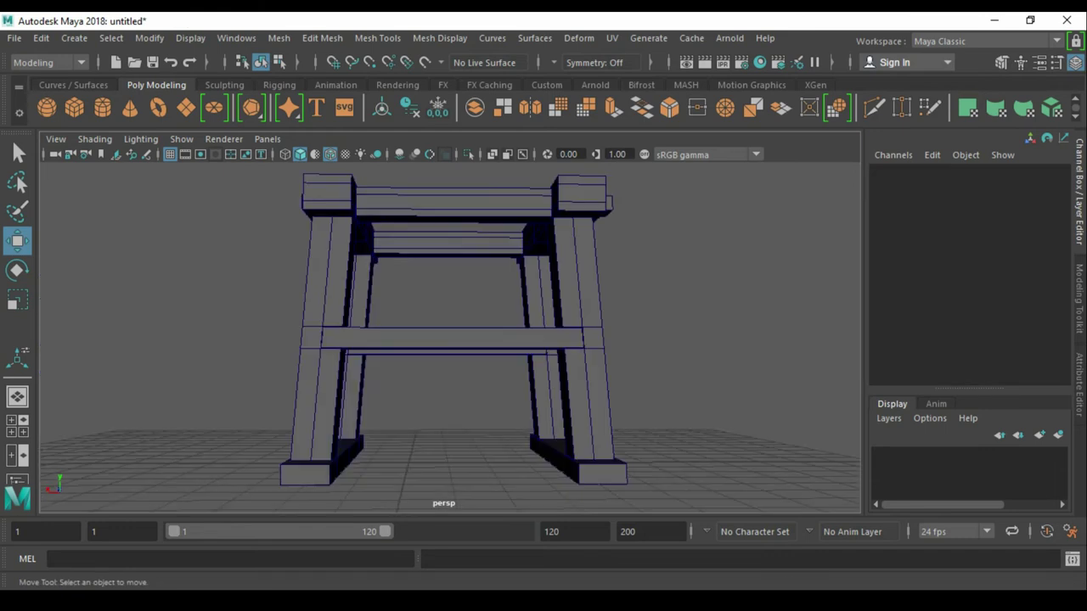
- In Top view, move the stretcher rails' top vertices so the rail ends align with the posts
{"action": "left_click_drag", "start_coordinate": [231, 197], "coordinate": [575, 463]}
{"action": "key", "text": "space"}
{"action": "left_click_drag", "start_coordinate": [636, 196], "coordinate": [636, 161]}
{"action": "scroll", "coordinate": [475, 340], "scroll_direction": "down", "scroll_amount": 2}
{"action": "scroll", "coordinate": [475, 339], "scroll_direction": "down", "scroll_amount": 2}
{"action": "key", "text": "F9"}
{"action": "left_click_drag", "start_coordinate": [296, 213], "coordinate": [756, 335]}
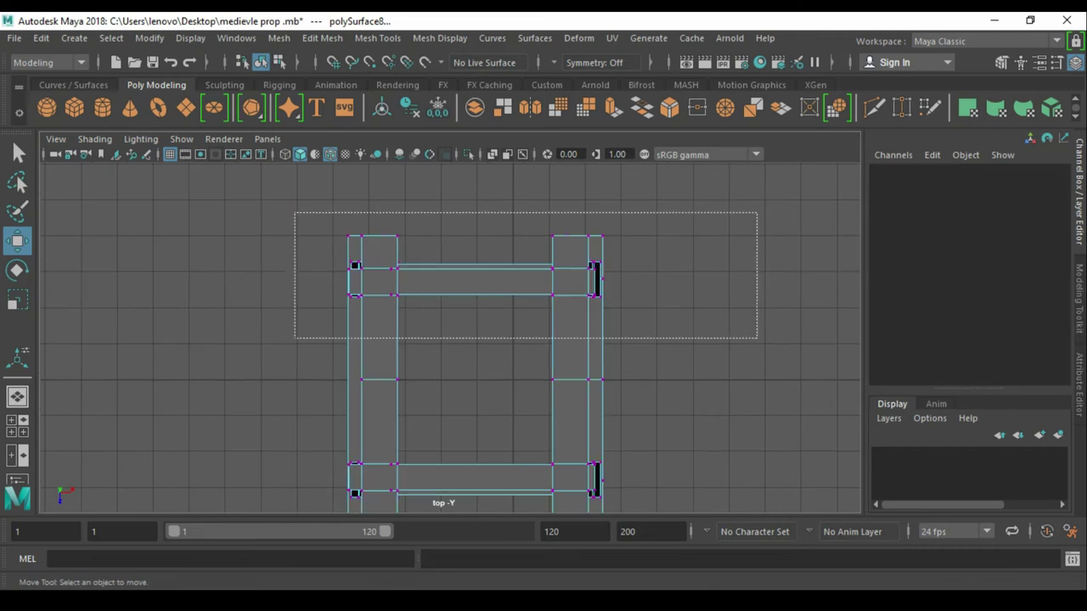
{"action": "left_click_drag", "start_coordinate": [475, 409], "coordinate": [475, 367]}
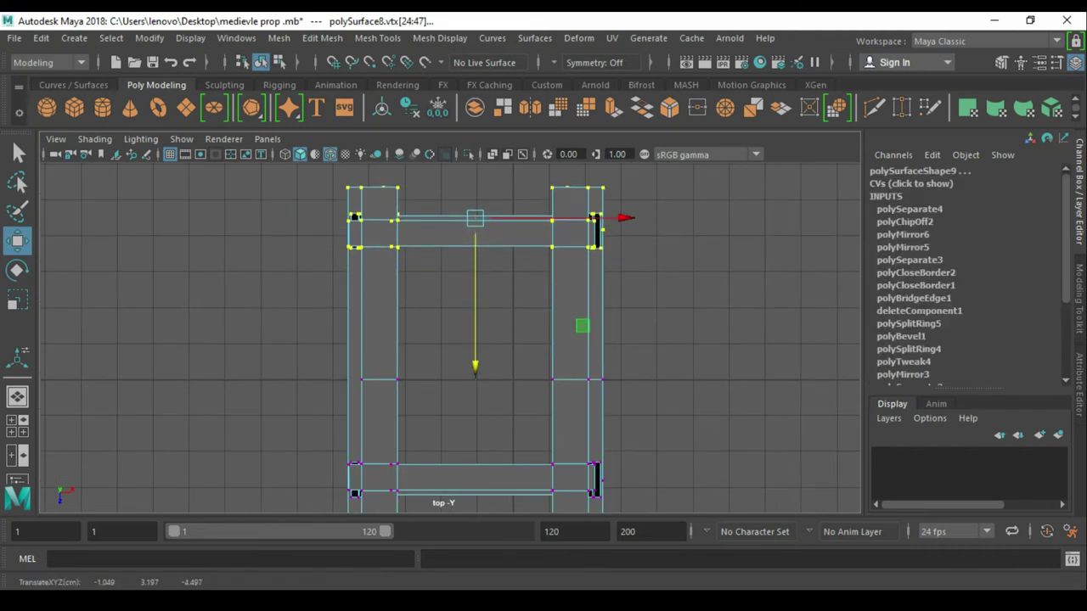
{"action": "key", "text": "w"}
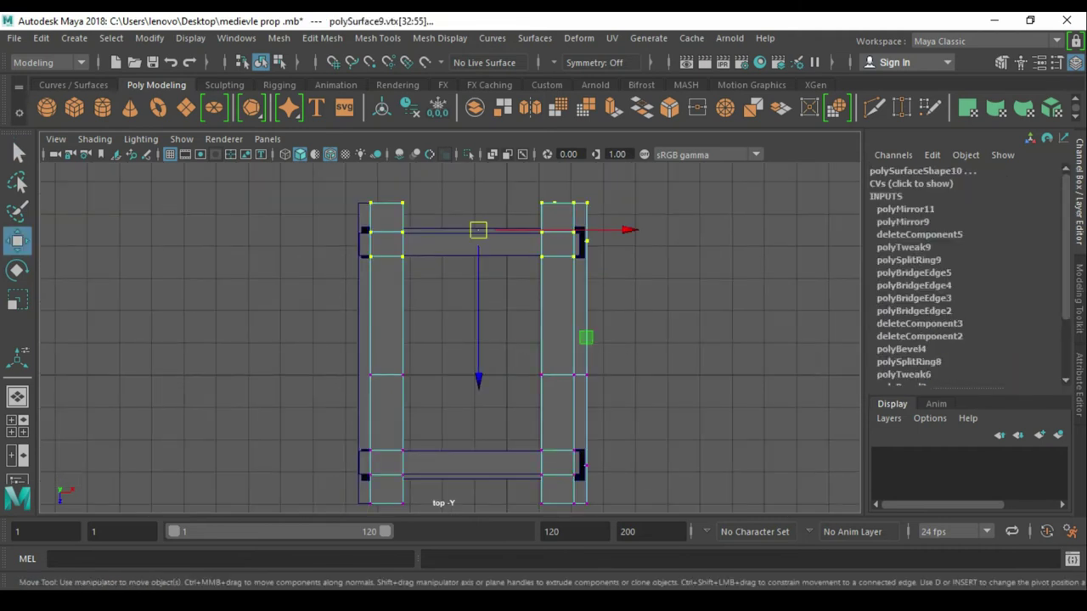
{"action": "key", "text": "F8"}
{"action": "left_click_drag", "start_coordinate": [450, 339], "coordinate": [612, 338], "text": "alt"}
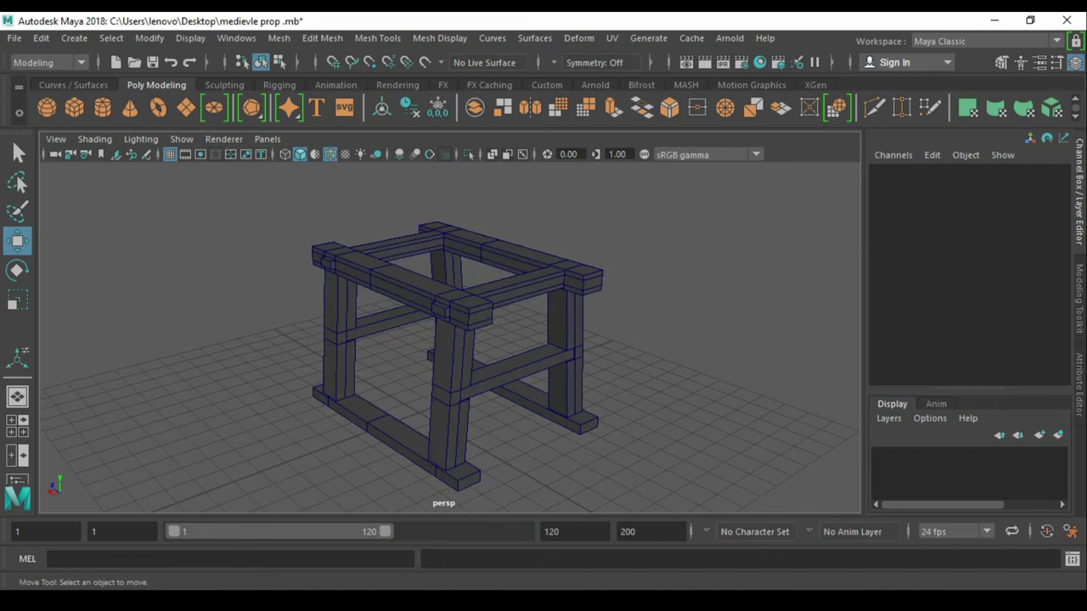
- Create a new cube (pCube3) and move it onto the lower front stretcher
{"action": "right_click_drag", "start_coordinate": [725, 226], "coordinate": [726, 268], "text": "shift"}
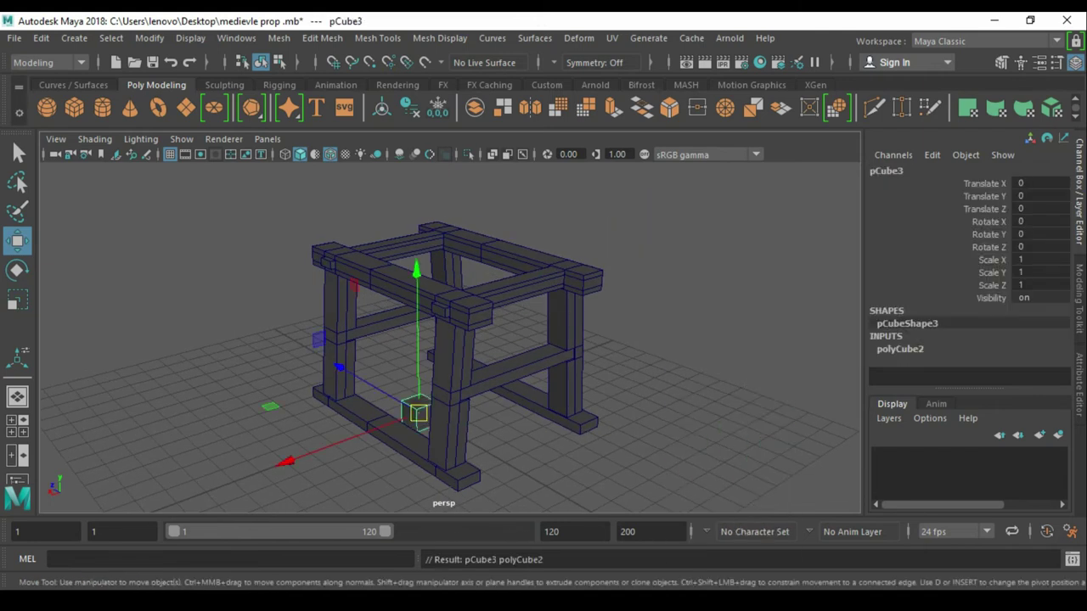
{"action": "left_click_drag", "start_coordinate": [418, 414], "coordinate": [487, 323]}
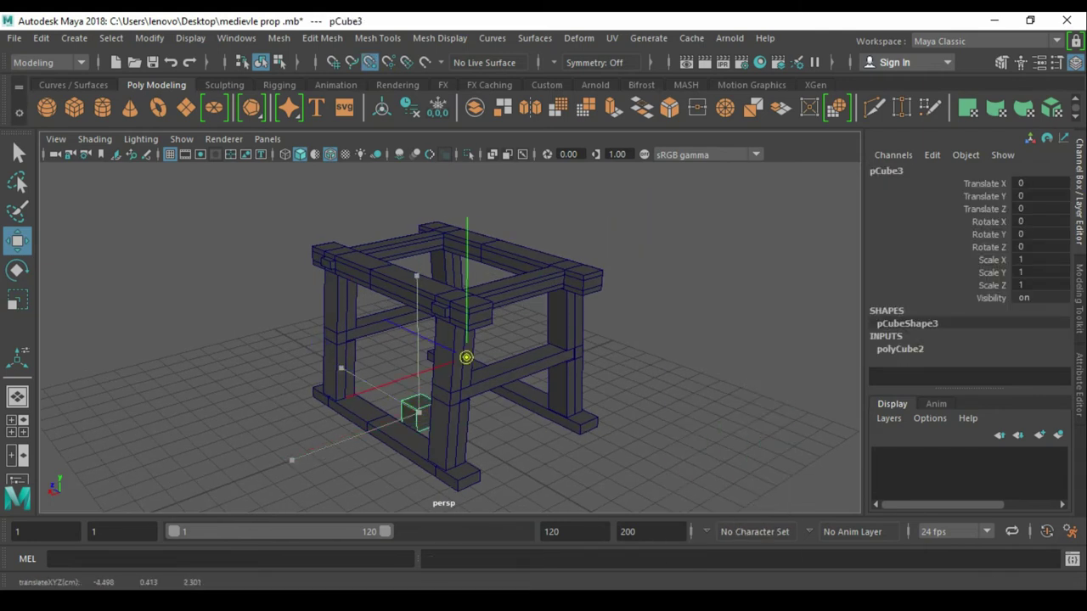
{"action": "key", "text": "ctrl+z"}
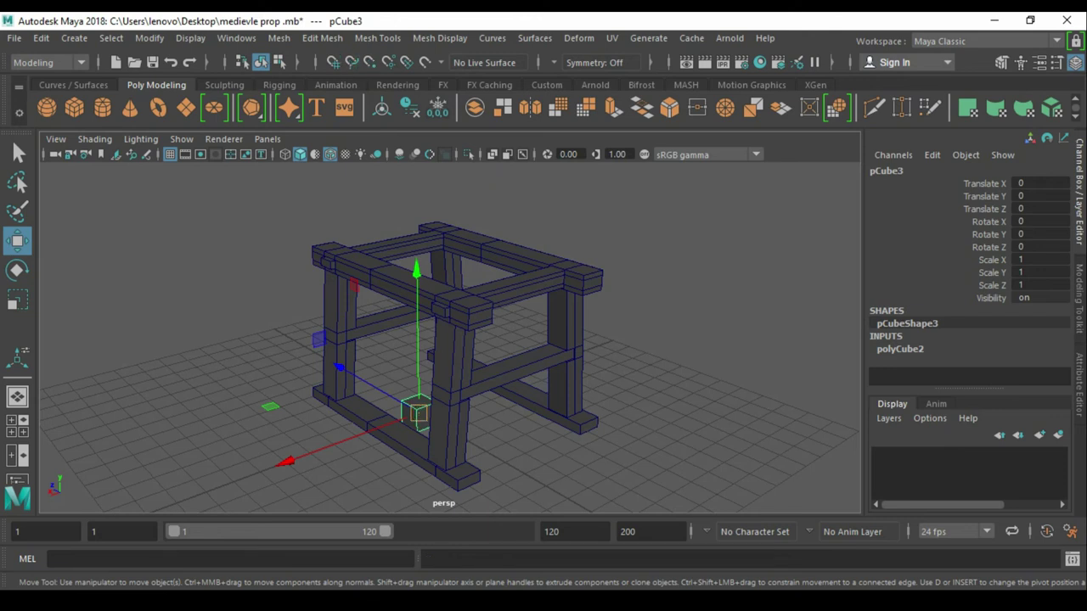
{"action": "left_click_drag", "start_coordinate": [418, 413], "coordinate": [548, 353]}
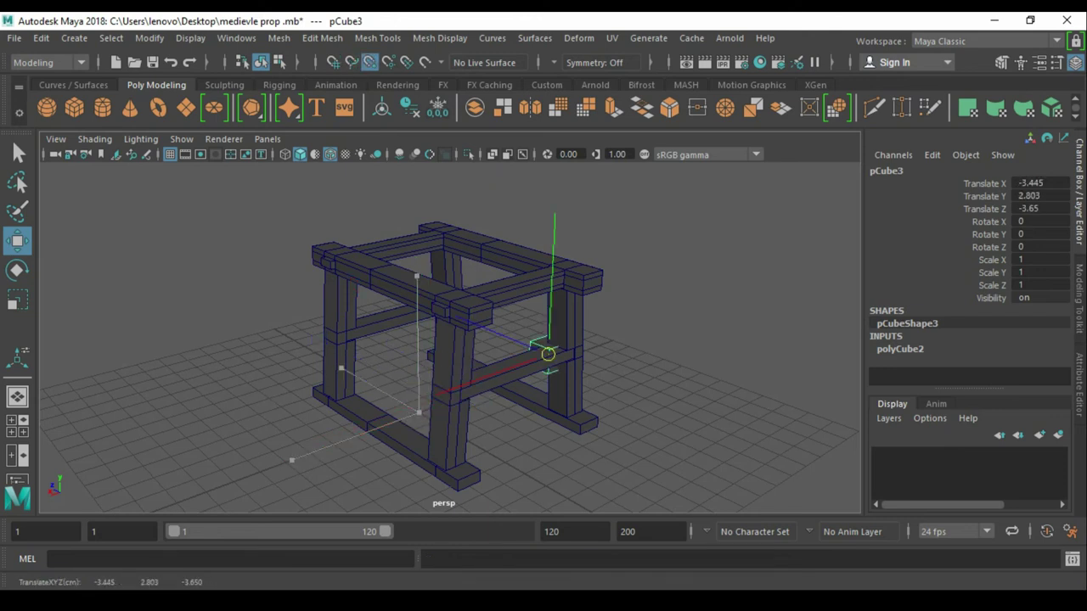
{"action": "key", "text": "f"}
{"action": "left_click_drag", "start_coordinate": [450, 340], "coordinate": [509, 357], "text": "alt"}
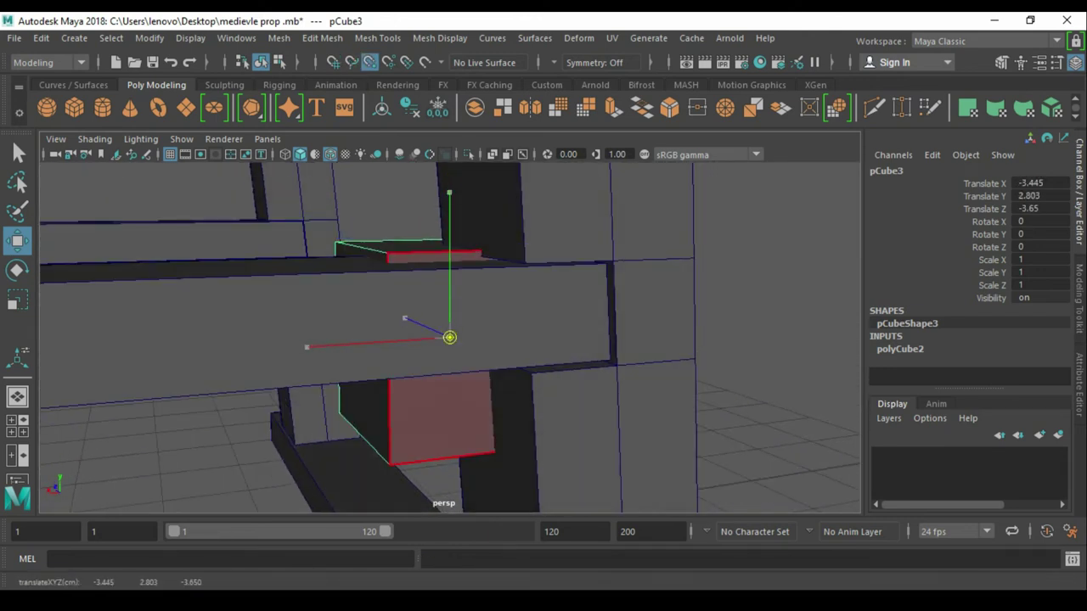
{"action": "left_click_drag", "start_coordinate": [450, 340], "coordinate": [408, 374], "text": "alt"}
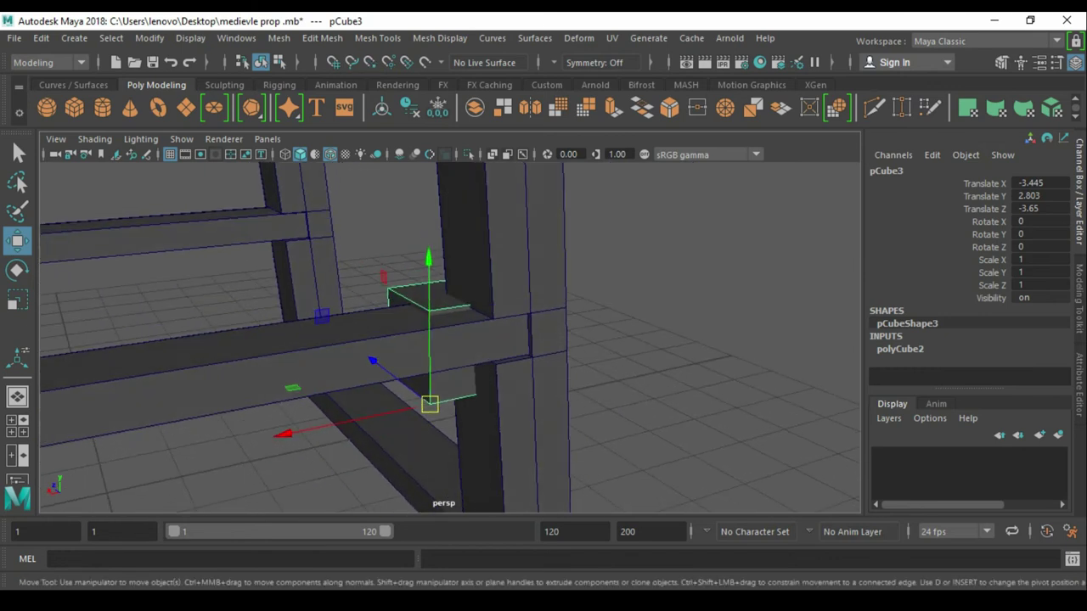
{"action": "left_click_drag", "start_coordinate": [430, 404], "coordinate": [494, 319]}
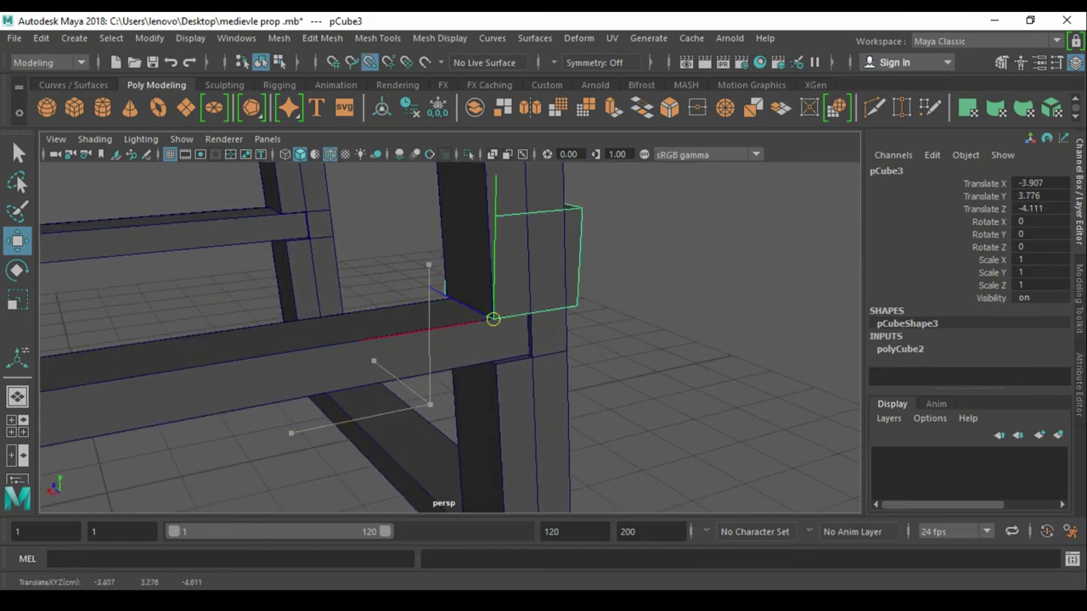
{"action": "left_click_drag", "start_coordinate": [424, 331], "coordinate": [82, 384]}
{"action": "key", "text": "f"}
{"action": "mouse_move", "coordinate": [442, 339]}
{"action": "left_mouse_down", "text": "alt"}
{"action": "mouse_move", "coordinate": [476, 323]}
{"action": "mouse_move", "coordinate": [459, 331]}
{"action": "left_mouse_up", "text": "alt"}
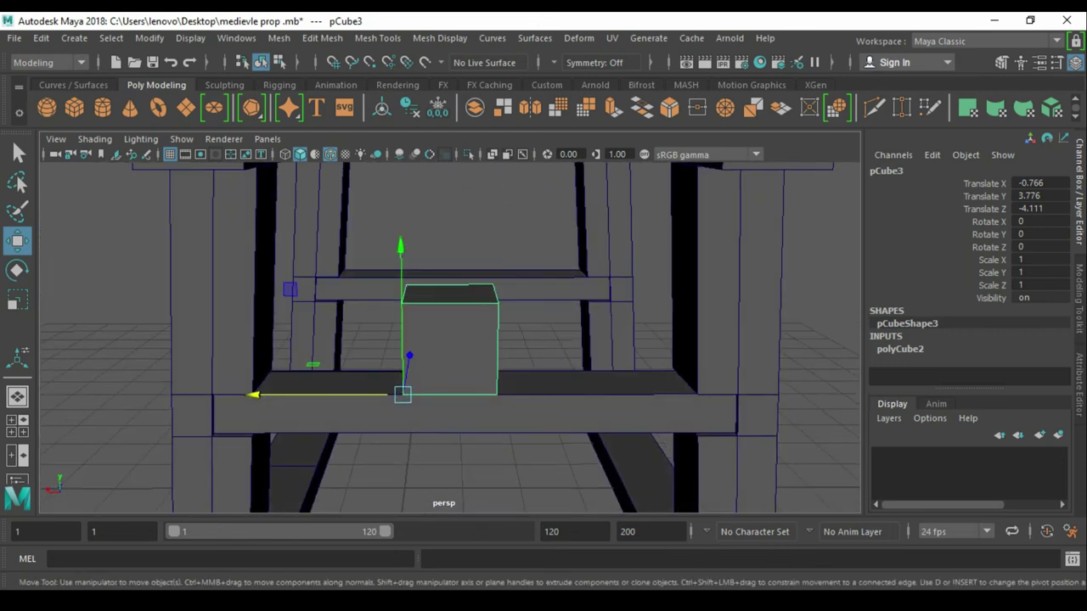
- Centre the cube along the stretcher's length from the top view
{"action": "scroll", "coordinate": [450, 340], "scroll_direction": "down", "scroll_amount": 2}
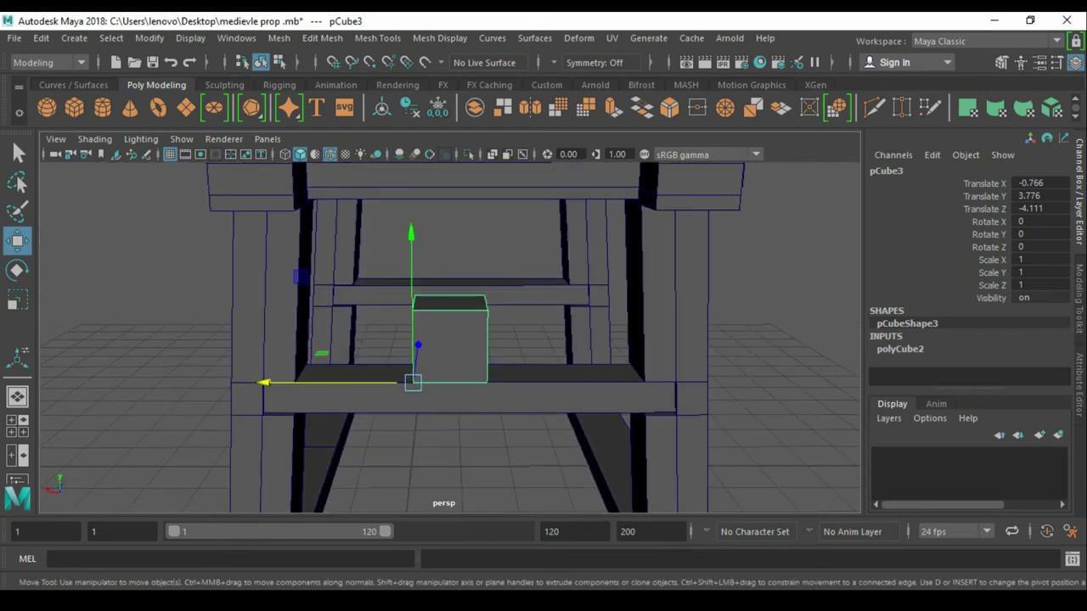
{"action": "scroll", "coordinate": [450, 340], "scroll_direction": "down", "scroll_amount": 2}
{"action": "mouse_move", "coordinate": [450, 340]}
{"action": "left_mouse_down", "text": "alt"}
{"action": "mouse_move", "coordinate": [476, 280]}
{"action": "mouse_move", "coordinate": [475, 213]}
{"action": "left_mouse_up", "text": "alt"}
{"action": "scroll", "coordinate": [450, 340], "scroll_direction": "up", "scroll_amount": 3}
{"action": "scroll", "coordinate": [451, 340], "scroll_direction": "down", "scroll_amount": 3}
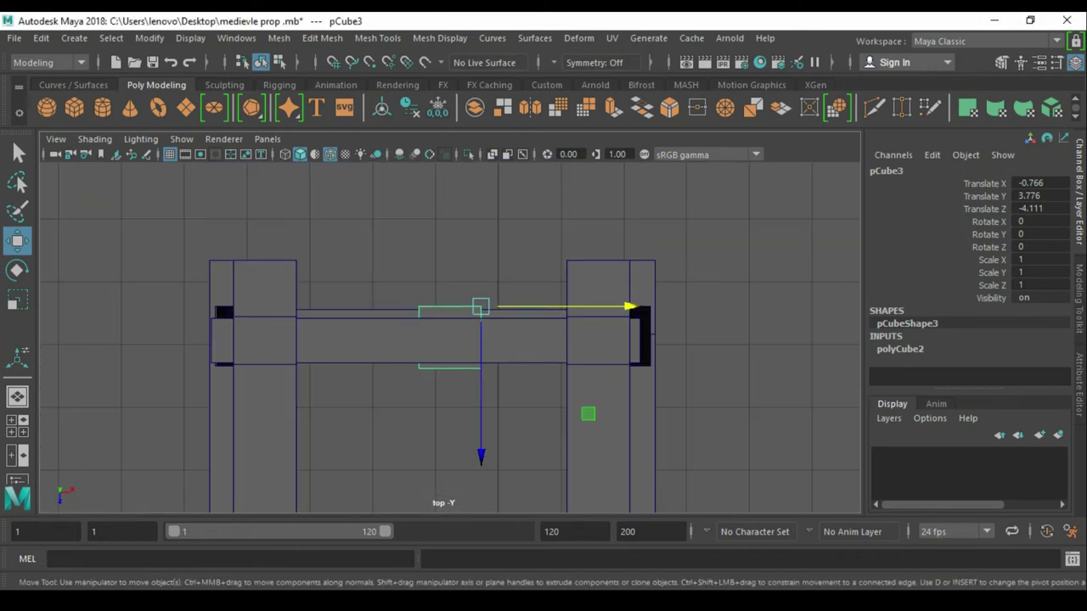
{"action": "left_click_drag", "start_coordinate": [595, 306], "coordinate": [585, 307]}
{"action": "key", "text": "space"}
{"action": "mouse_move", "coordinate": [509, 346]}
{"action": "left_mouse_down"}
{"action": "mouse_move", "coordinate": [509, 288]}
{"action": "mouse_move", "coordinate": [476, 323]}
{"action": "mouse_move", "coordinate": [441, 314]}
{"action": "left_mouse_up"}
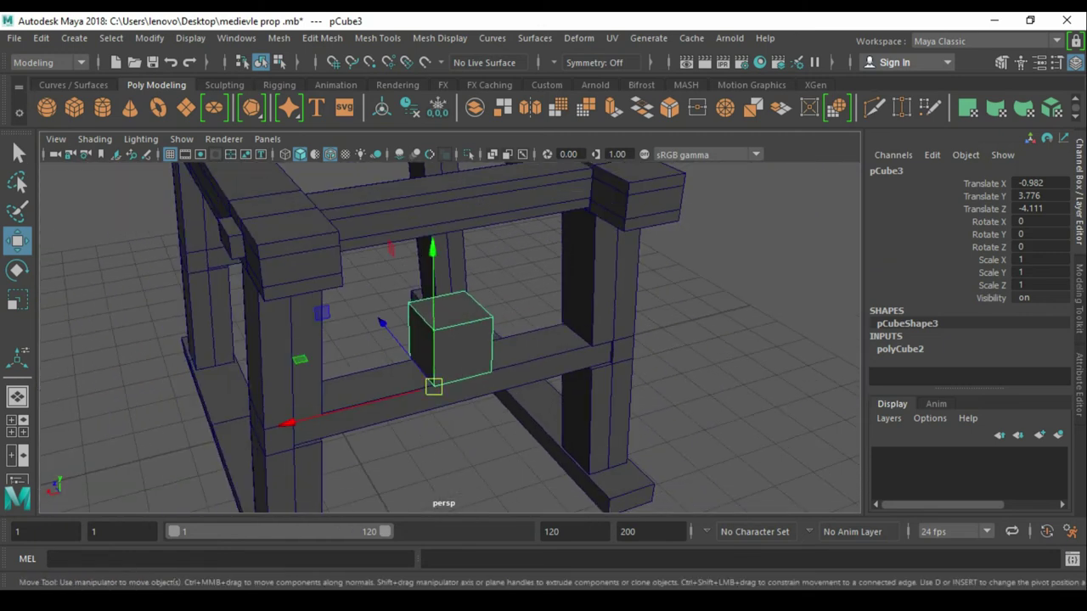
- Add a centred test edge loop across the lower front beam
{"action": "key", "text": "q"}
{"action": "left_click", "coordinate": [484, 392]}
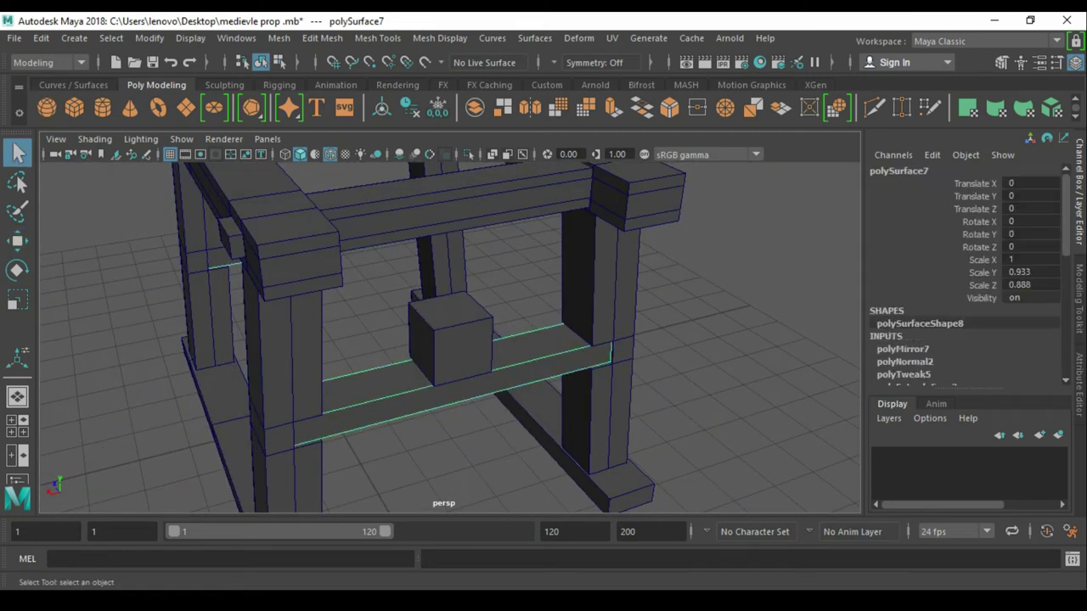
{"action": "left_click_drag", "start_coordinate": [476, 340], "coordinate": [558, 388], "text": "alt"}
{"action": "right_click_drag", "start_coordinate": [558, 388], "coordinate": [776, 473]}
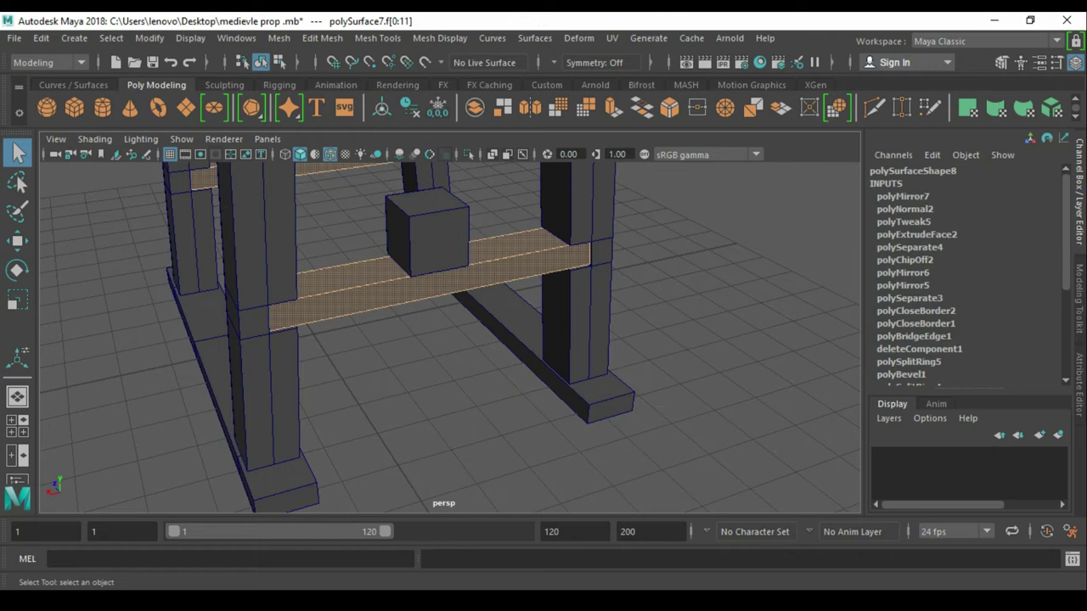
{"action": "right_click_drag", "start_coordinate": [583, 308], "coordinate": [475, 399], "text": "ctrl"}
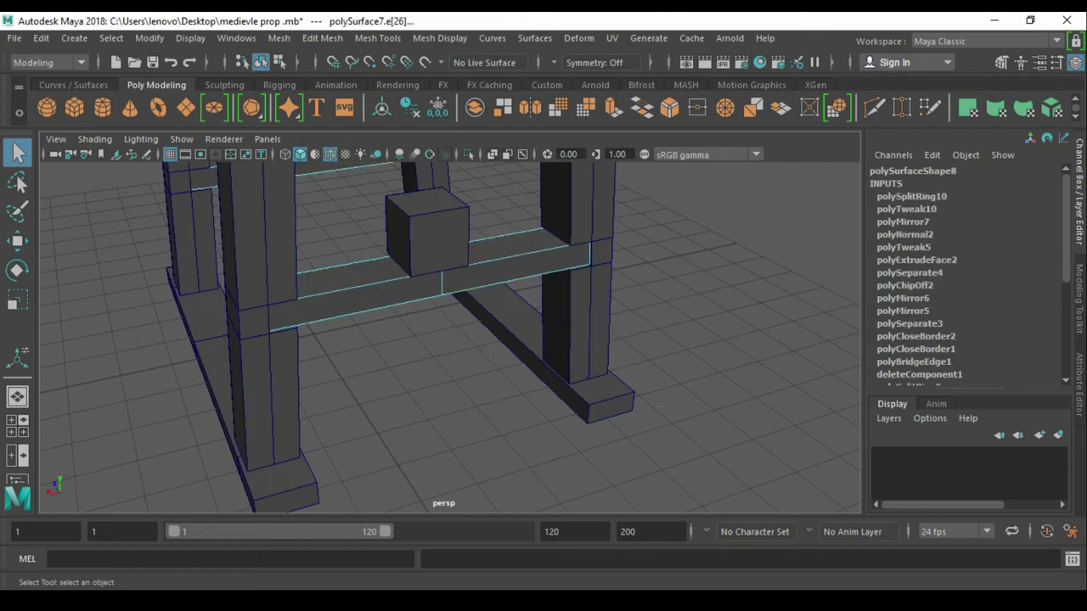
{"action": "key", "text": "w"}
- Nudge the cube slightly along the beam to Translate X -1.036
{"action": "left_click", "coordinate": [426, 234]}
{"action": "left_click_drag", "start_coordinate": [427, 234], "coordinate": [476, 255], "text": "alt"}
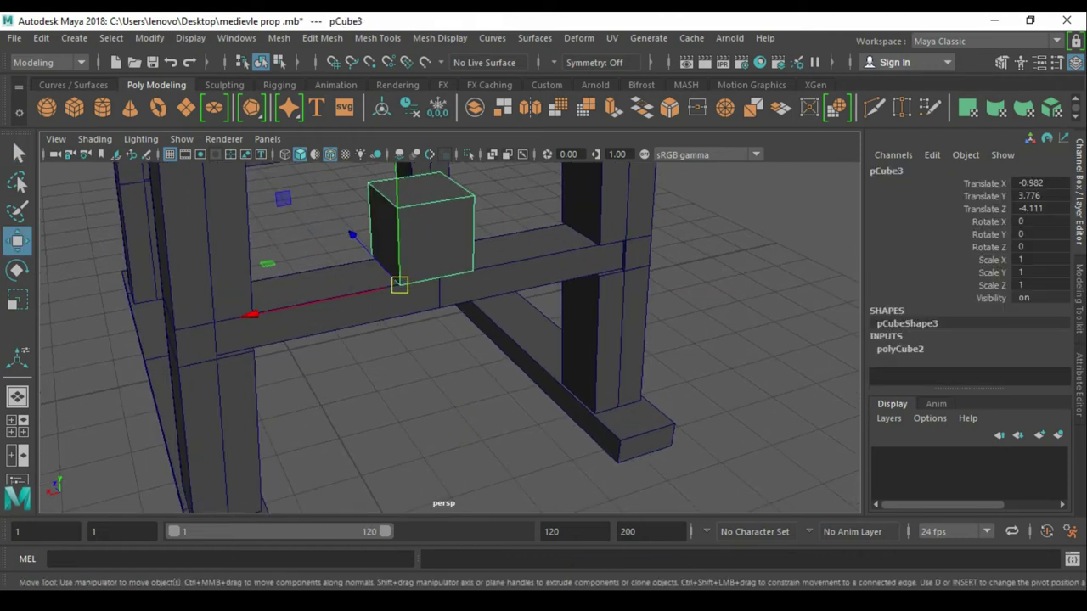
{"action": "left_click_drag", "start_coordinate": [509, 339], "coordinate": [544, 323], "text": "alt"}
{"action": "left_click_drag", "start_coordinate": [340, 209], "coordinate": [348, 207]}
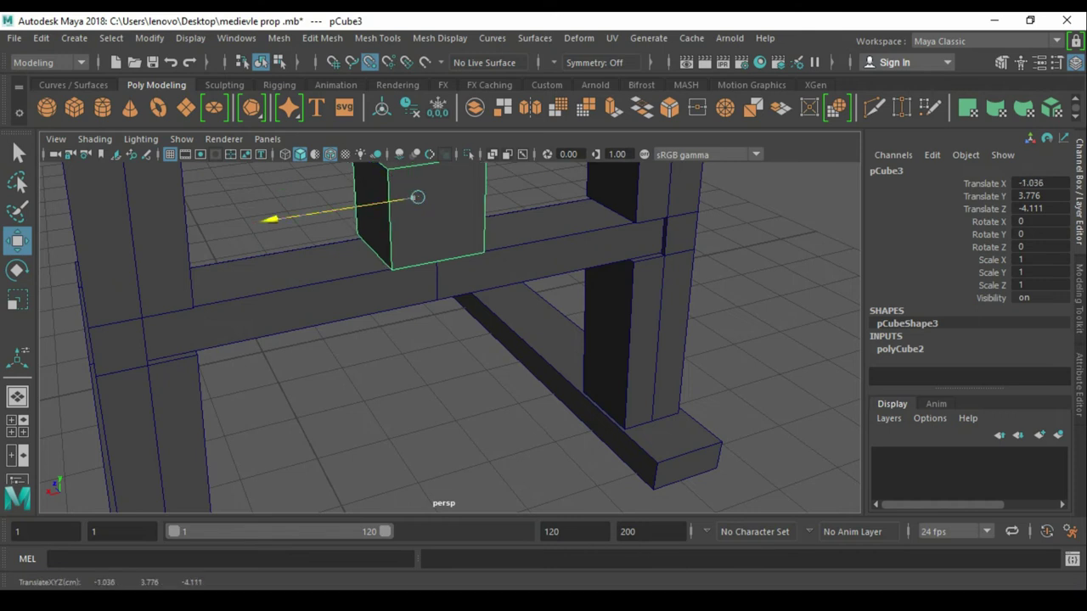
{"action": "left_click", "coordinate": [17, 153]}
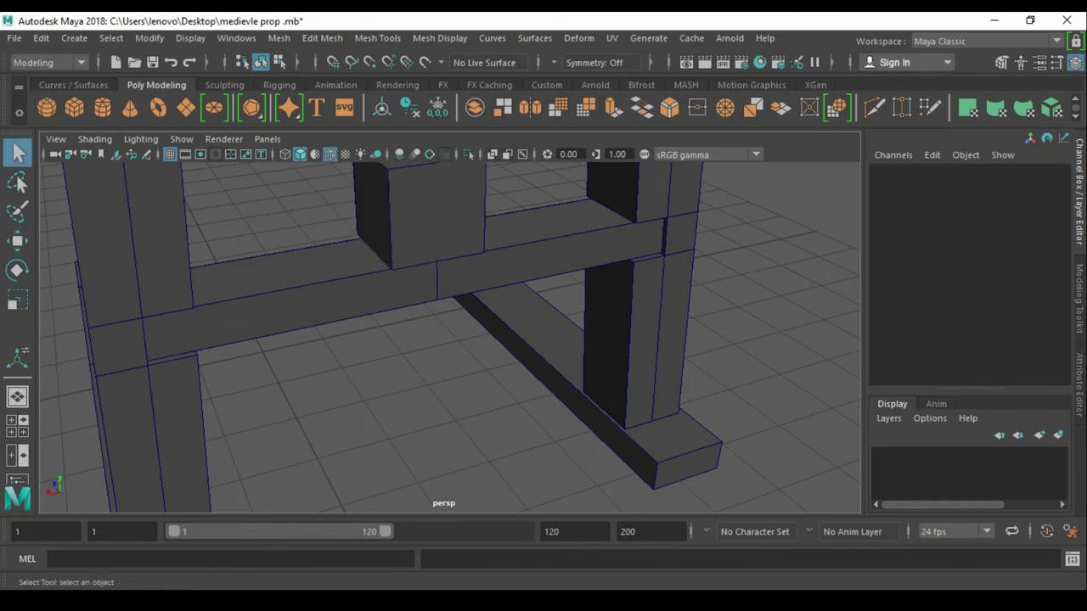
- Delete the beam's added middle edge loop and reselect the cube
{"action": "left_click", "coordinate": [407, 306]}
{"action": "left_click", "coordinate": [437, 280]}
{"action": "key", "text": "ctrl+Delete"}
{"action": "right_click_drag", "start_coordinate": [349, 433], "coordinate": [433, 344]}
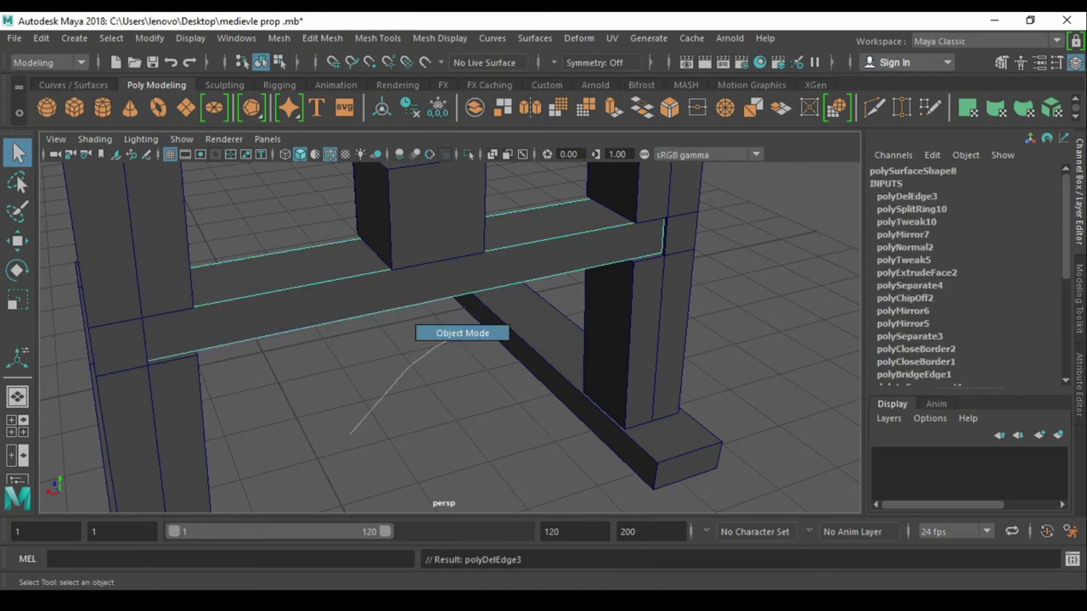
{"action": "left_click", "coordinate": [420, 212]}
- Flatten the cube to Scale Y 0.332, pivot at its bottom corner, resting on the stretcher
{"action": "key", "text": "f"}
{"action": "left_click_drag", "start_coordinate": [450, 340], "coordinate": [476, 331], "text": "alt"}
{"action": "key", "text": "w"}
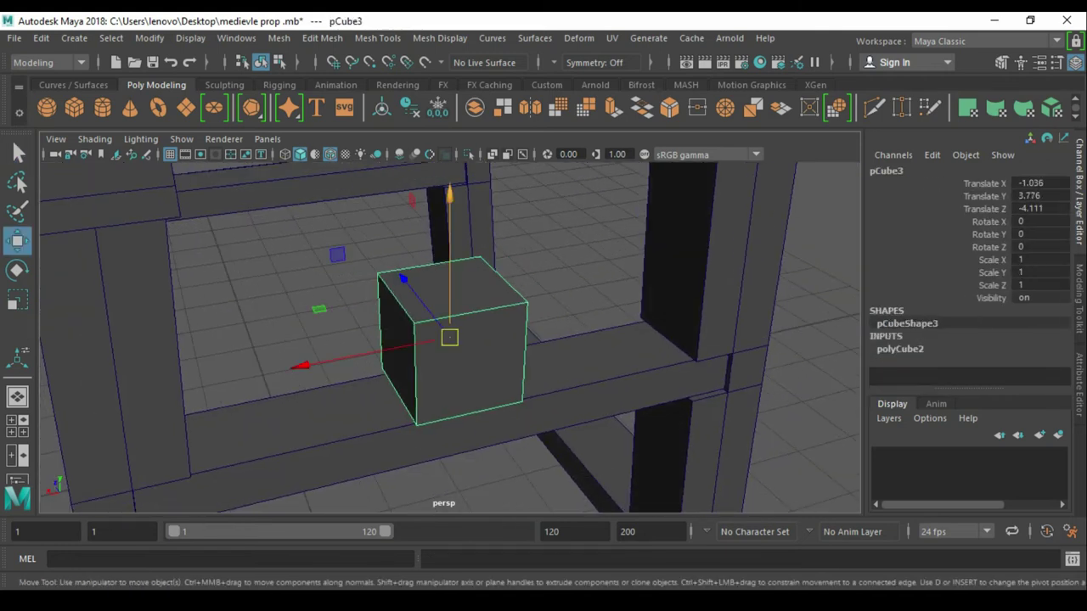
{"action": "key", "text": "r"}
{"action": "left_click_drag", "start_coordinate": [450, 201], "coordinate": [451, 254]}
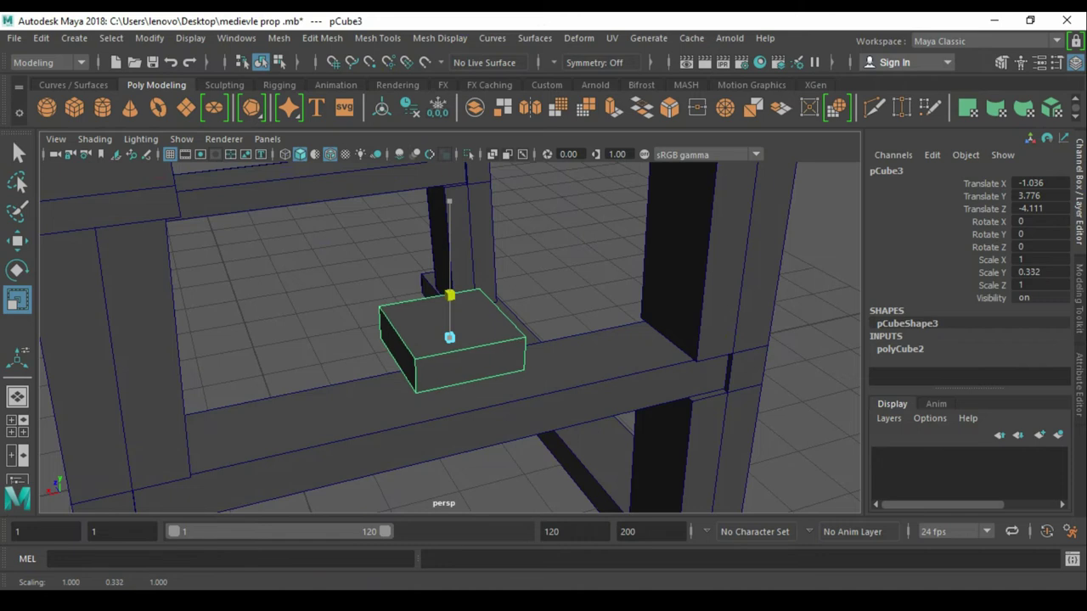
{"action": "key", "text": "w"}
{"action": "key", "text": "d"}
{"action": "left_click_drag", "start_coordinate": [450, 337], "coordinate": [416, 424]}
{"action": "left_click_drag", "start_coordinate": [417, 318], "coordinate": [413, 293]}
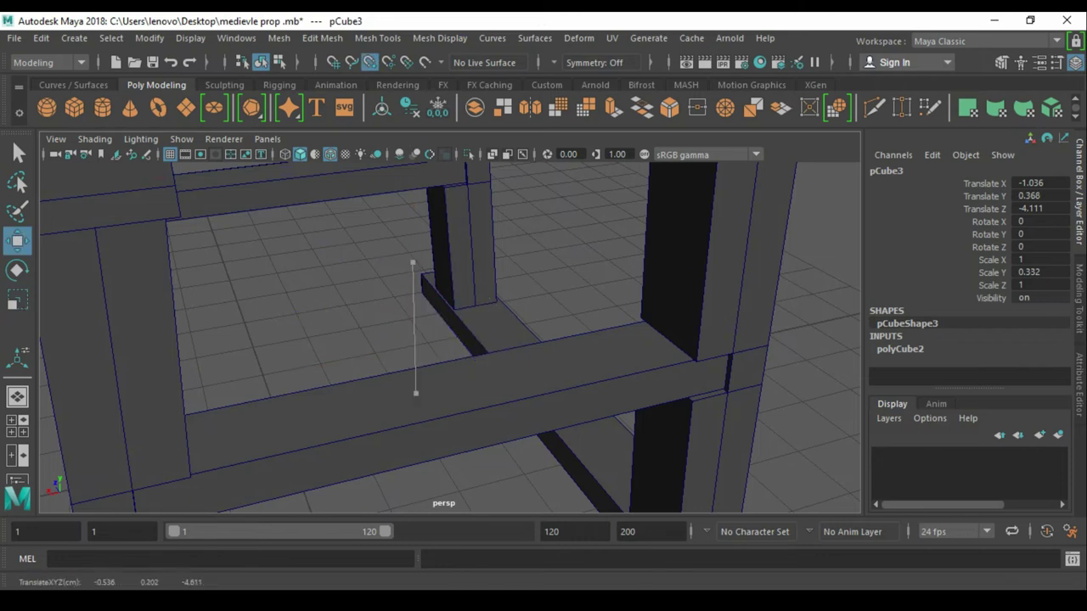
- Stretch the slab along the stretcher
{"action": "scroll", "coordinate": [450, 340], "scroll_direction": "down", "scroll_amount": 2}
{"action": "scroll", "coordinate": [450, 339], "scroll_direction": "down", "scroll_amount": 3}
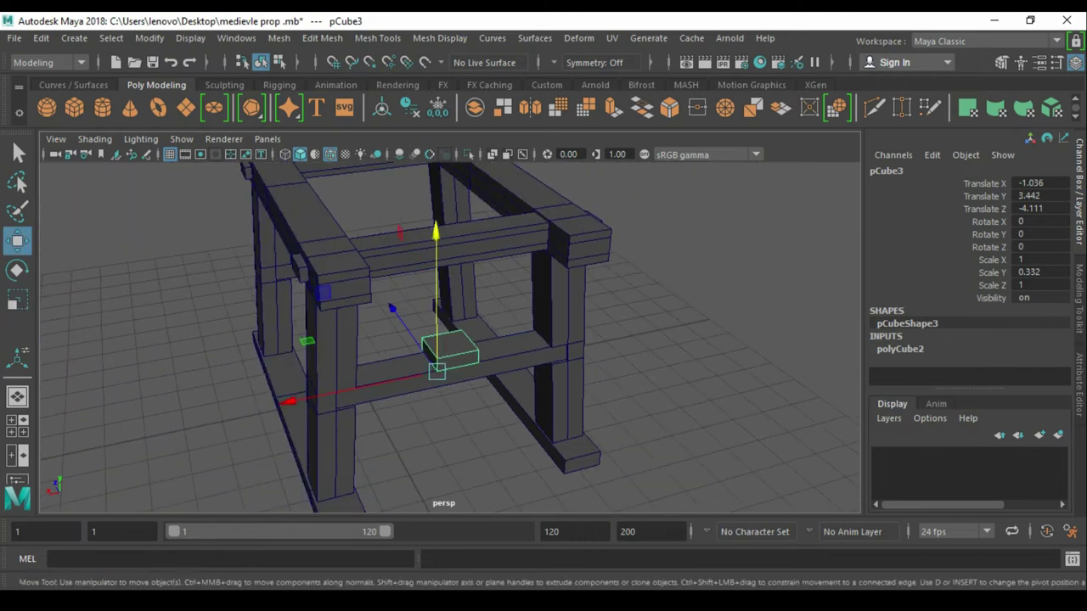
{"action": "scroll", "coordinate": [450, 340], "scroll_direction": "up", "scroll_amount": 1}
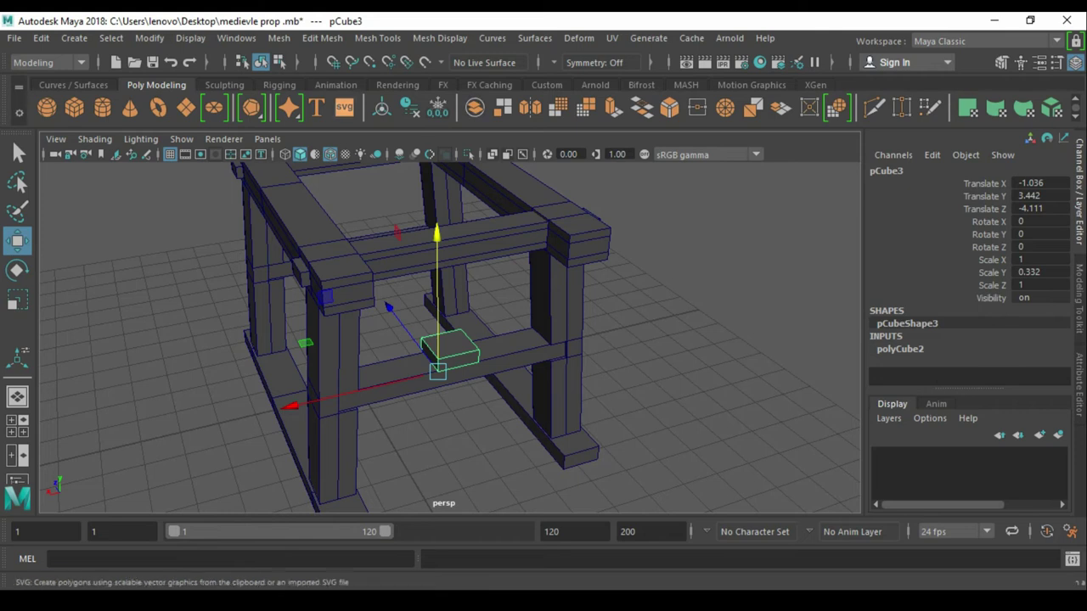
{"action": "key", "text": "r"}
{"action": "scroll", "coordinate": [450, 357], "scroll_direction": "up", "scroll_amount": 2}
{"action": "scroll", "coordinate": [450, 357], "scroll_direction": "up", "scroll_amount": 2}
{"action": "left_click_drag", "start_coordinate": [310, 395], "coordinate": [141, 432]}
{"action": "key", "text": "w"}
- Extend the slab's end face out to the leg
{"action": "scroll", "coordinate": [450, 351], "scroll_direction": "down", "scroll_amount": 3}
{"action": "left_click_drag", "start_coordinate": [451, 350], "coordinate": [510, 297], "text": "alt"}
{"action": "scroll", "coordinate": [451, 351], "scroll_direction": "up", "scroll_amount": 3}
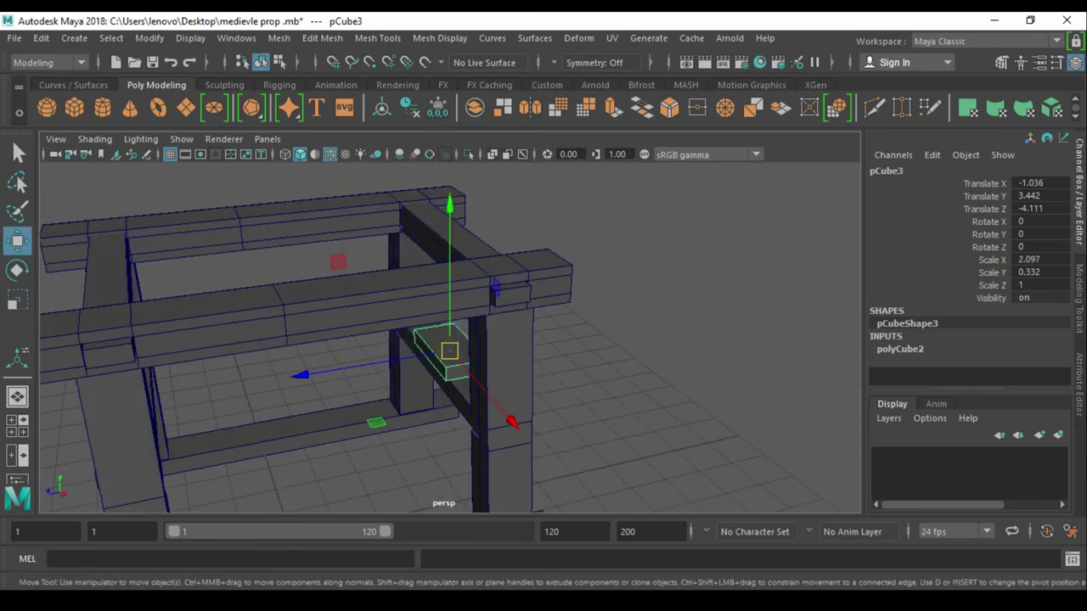
{"action": "key", "text": "F11"}
{"action": "left_click", "coordinate": [437, 361]}
{"action": "left_click_drag", "start_coordinate": [438, 361], "coordinate": [543, 365], "text": "alt"}
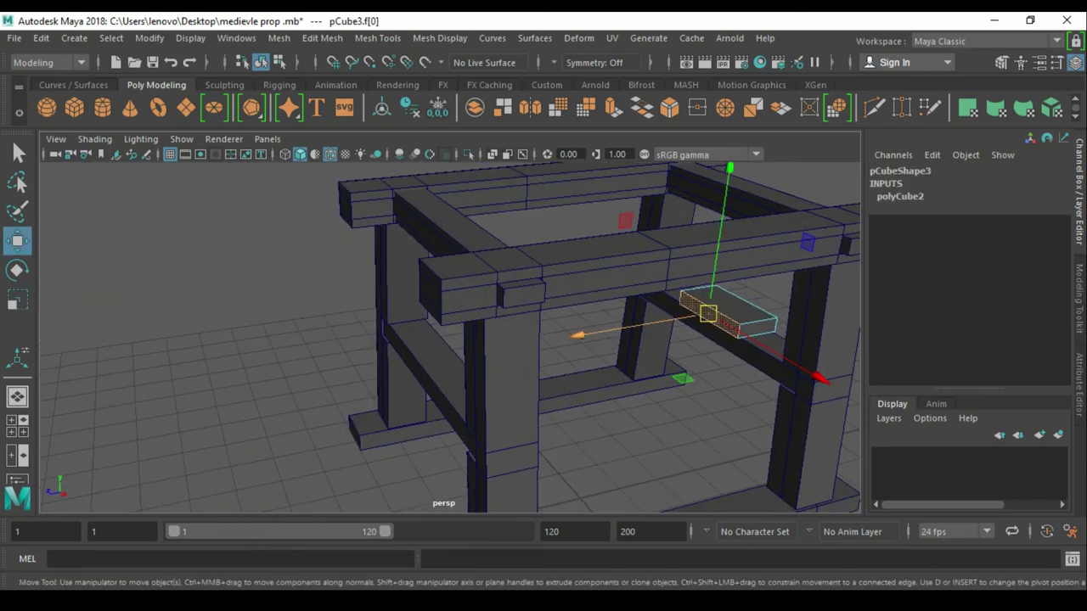
{"action": "left_click_drag", "start_coordinate": [594, 331], "coordinate": [466, 355]}
{"action": "key", "text": "F8"}
{"action": "key", "text": "q"}
{"action": "key", "text": "f"}
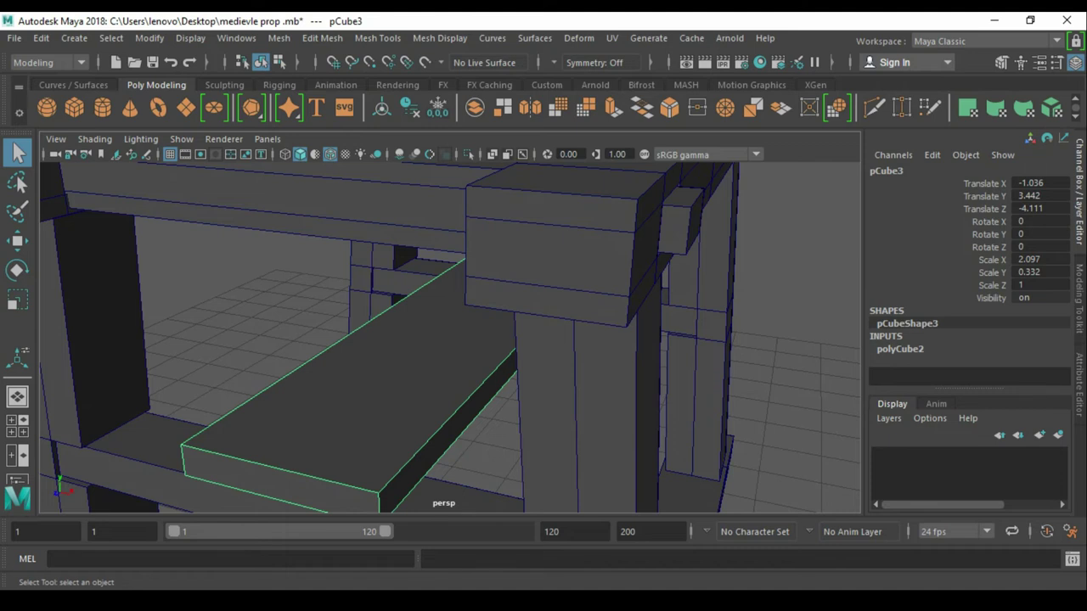
- Widen the plank to Scale X 2.44 so it spans both lower stretchers
{"action": "key", "text": "w"}
{"action": "scroll", "coordinate": [450, 336], "scroll_direction": "down", "scroll_amount": 2}
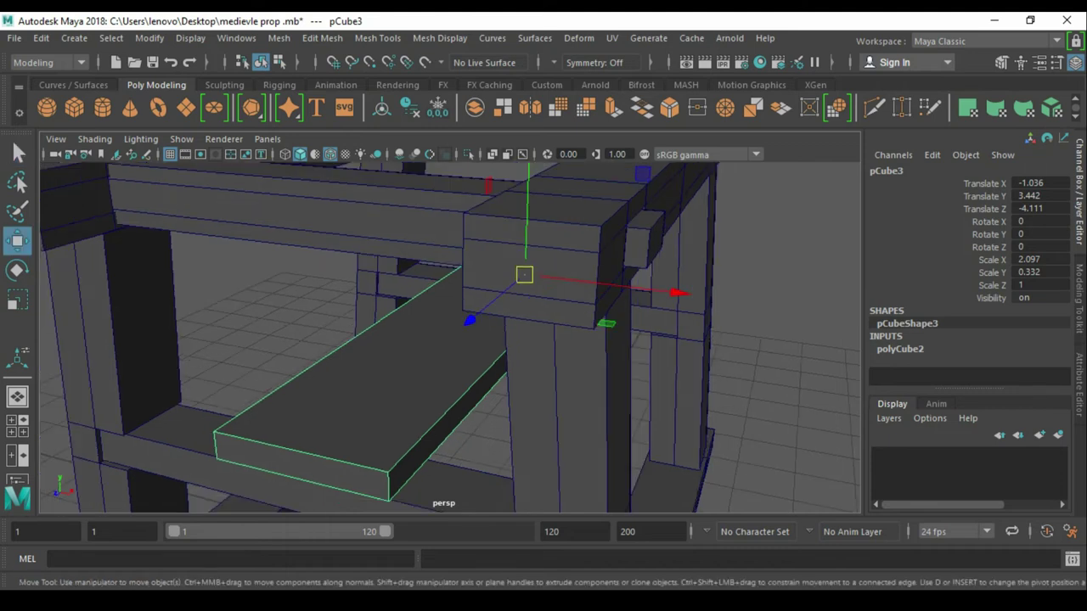
{"action": "scroll", "coordinate": [450, 336], "scroll_direction": "down", "scroll_amount": 3}
{"action": "scroll", "coordinate": [450, 335], "scroll_direction": "down", "scroll_amount": 3}
{"action": "key", "text": "q"}
{"action": "left_click", "coordinate": [645, 221]}
{"action": "mouse_move", "coordinate": [510, 340]}
{"action": "left_mouse_down", "text": "alt"}
{"action": "mouse_move", "coordinate": [544, 340]}
{"action": "mouse_move", "coordinate": [475, 323]}
{"action": "left_mouse_up", "text": "alt"}
{"action": "left_click", "coordinate": [437, 388]}
{"action": "key", "text": "f"}
{"action": "key", "text": "r"}
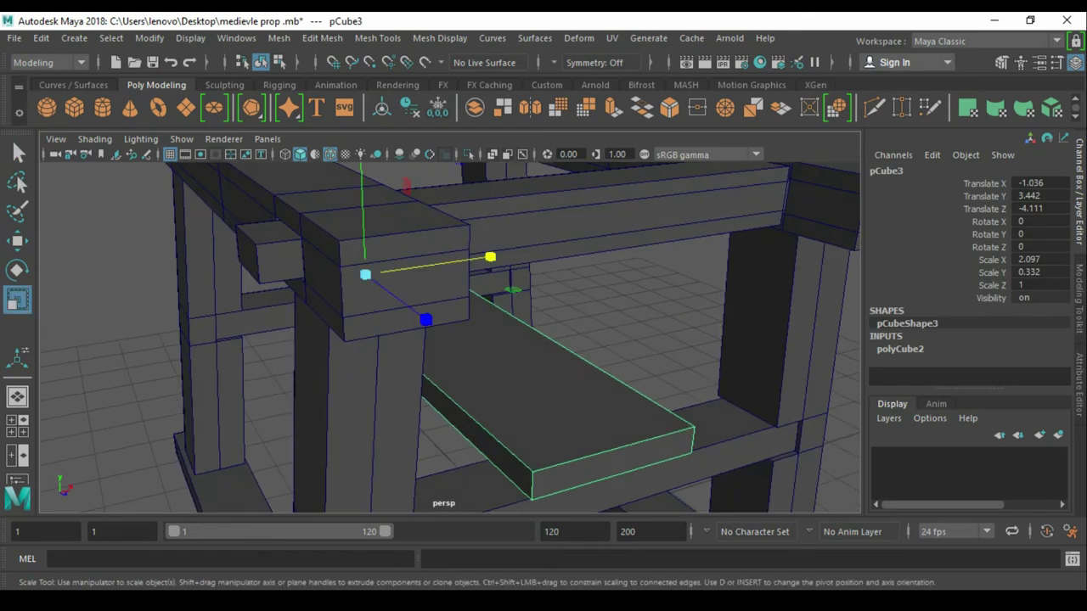
{"action": "left_click_drag", "start_coordinate": [570, 315], "coordinate": [598, 310]}
{"action": "key", "text": "w"}
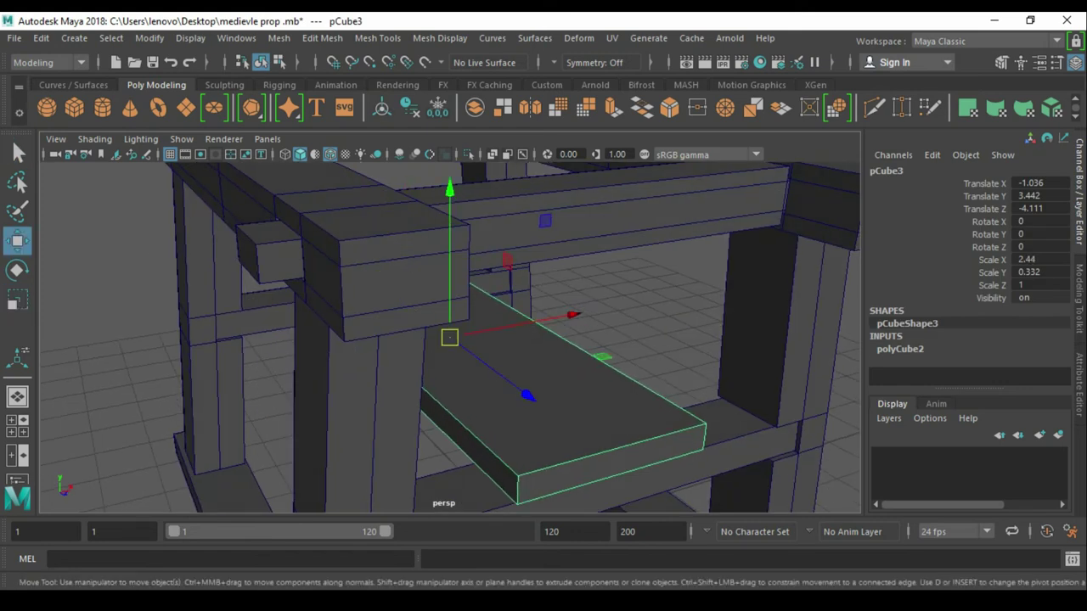
{"action": "left_click", "coordinate": [645, 280]}
{"action": "key", "text": "a"}
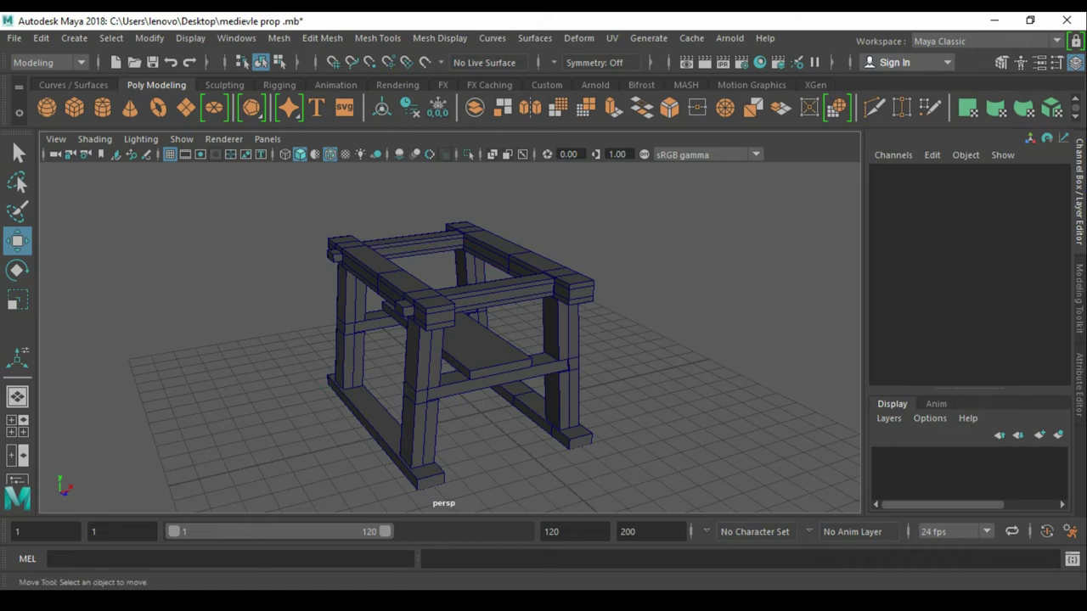
- Duplicate the seat plank and rest the copy on top of the seat
{"action": "right_click", "coordinate": [722, 212], "text": "shift"}
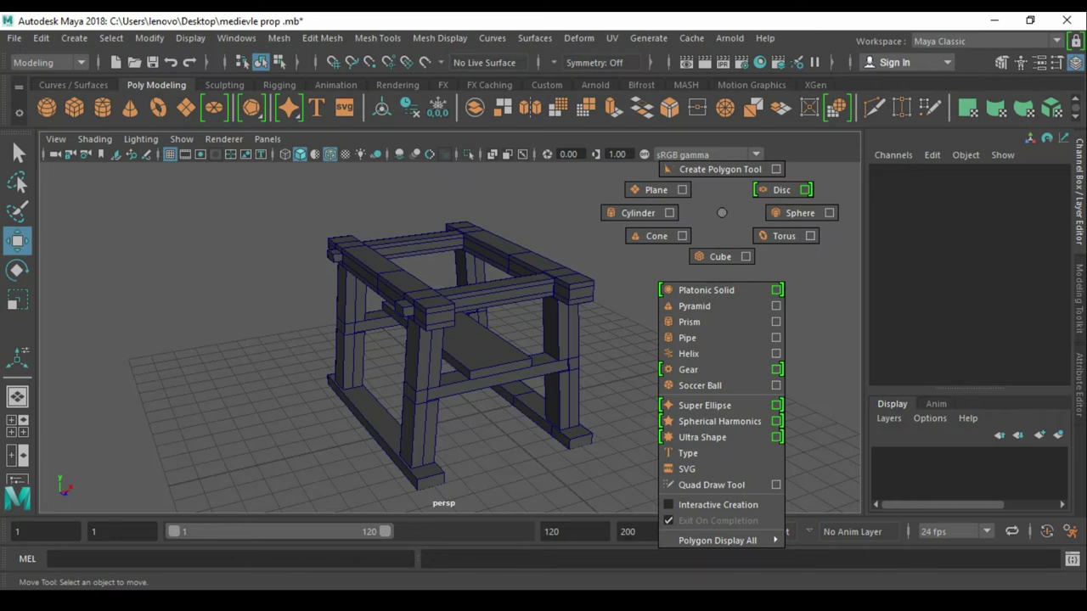
{"action": "scroll", "coordinate": [451, 336], "scroll_direction": "up", "scroll_amount": 3}
{"action": "left_click", "coordinate": [509, 446]}
{"action": "key", "text": "f"}
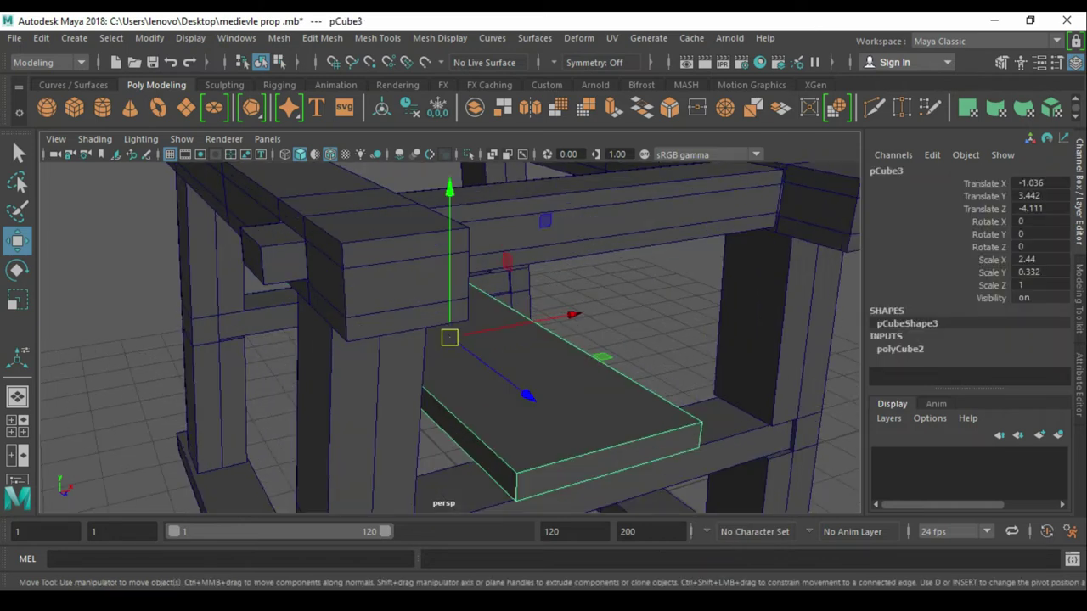
{"action": "key", "text": "ctrl+d"}
{"action": "left_click_drag", "start_coordinate": [450, 255], "coordinate": [449, 242]}
{"action": "key", "text": "d"}
{"action": "left_click", "coordinate": [517, 440]}
{"action": "left_click_drag", "start_coordinate": [519, 365], "coordinate": [520, 340]}
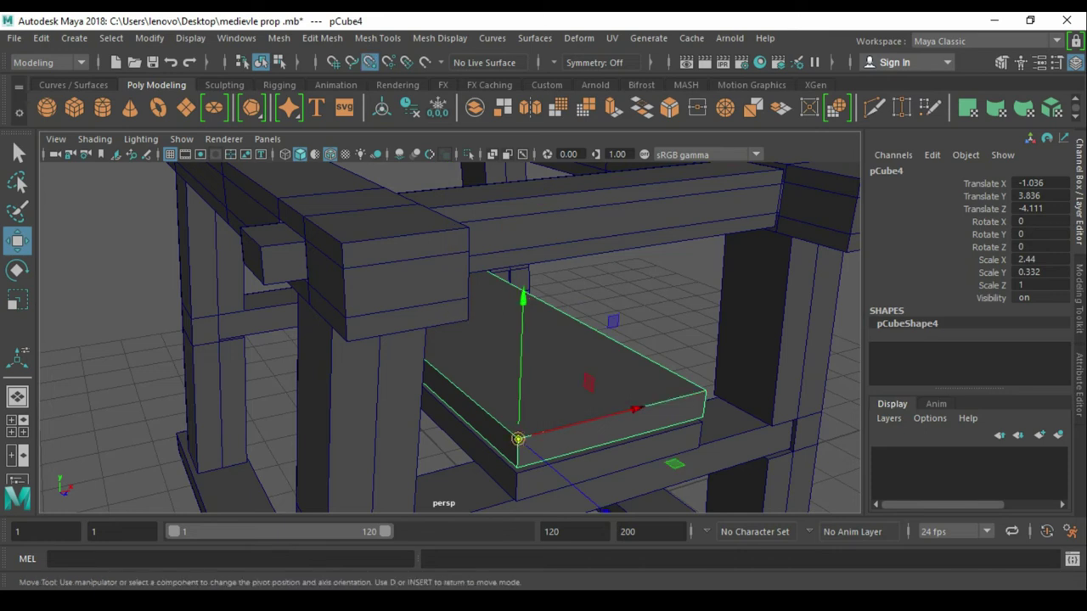
{"action": "left_click_drag", "start_coordinate": [517, 439], "coordinate": [518, 472]}
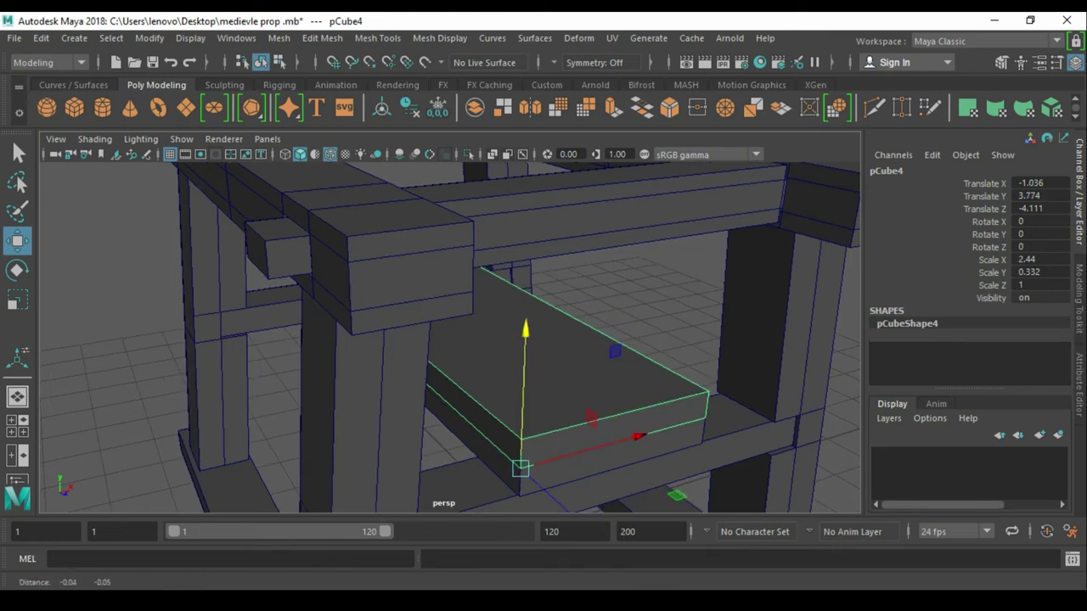
- Scale the new plank narrower along X from its back edge
{"action": "key", "text": "r"}
{"action": "key", "text": "d"}
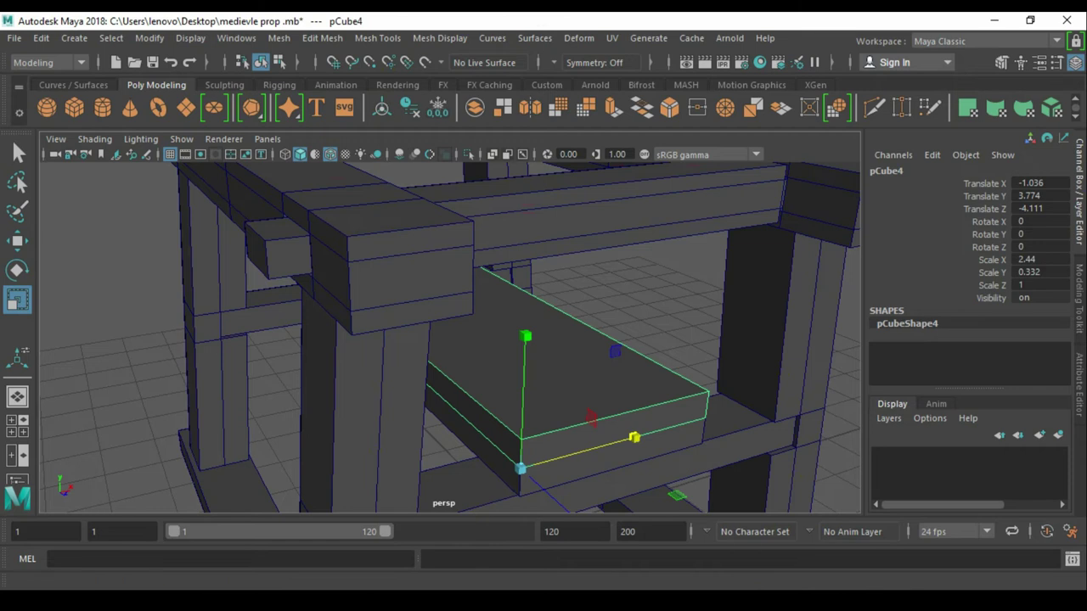
{"action": "left_click", "coordinate": [452, 313]}
{"action": "left_click_drag", "start_coordinate": [571, 293], "coordinate": [557, 297]}
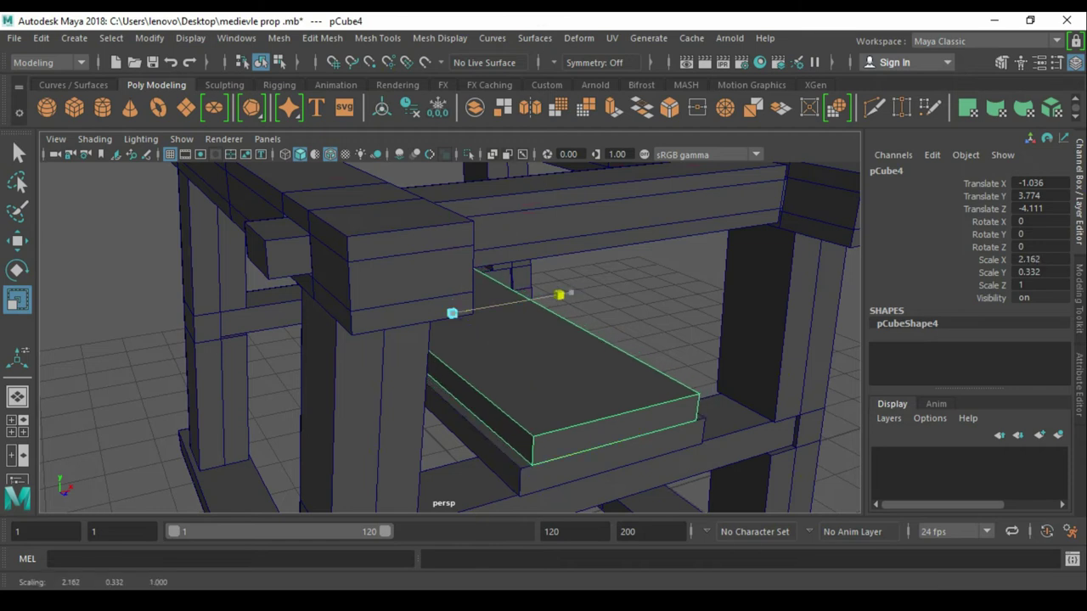
{"action": "key", "text": "w"}
- Bevel the new plank's top edges at a fraction of 0.73
{"action": "key", "text": "q"}
{"action": "key", "text": "F10"}
{"action": "left_click", "coordinate": [543, 364]}
{"action": "key", "text": "ctrl+b"}
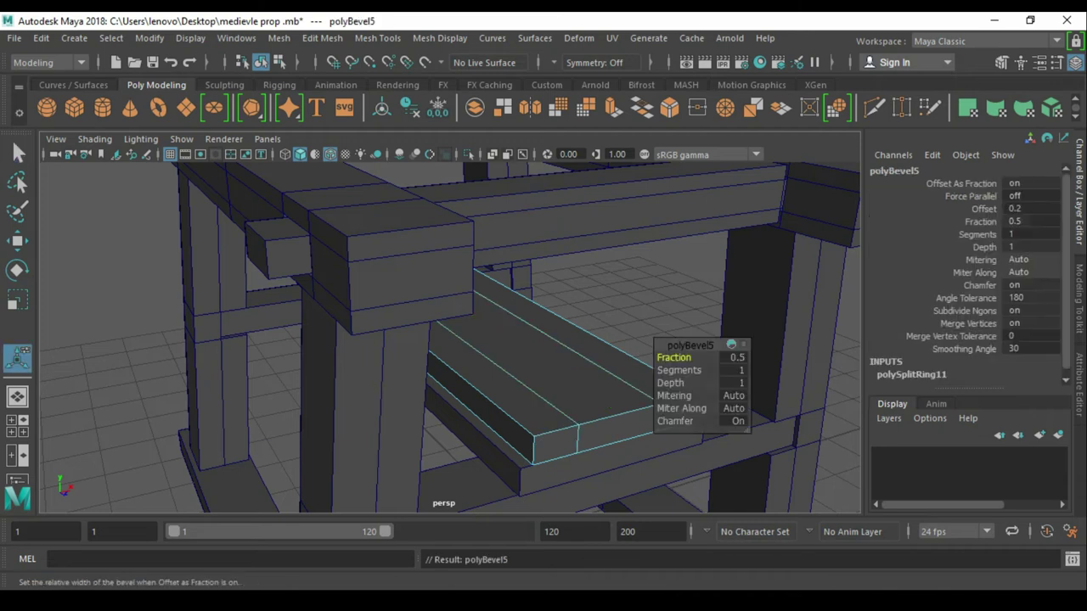
{"action": "left_click_drag", "start_coordinate": [544, 339], "coordinate": [594, 340]}
{"action": "key", "text": "q"}
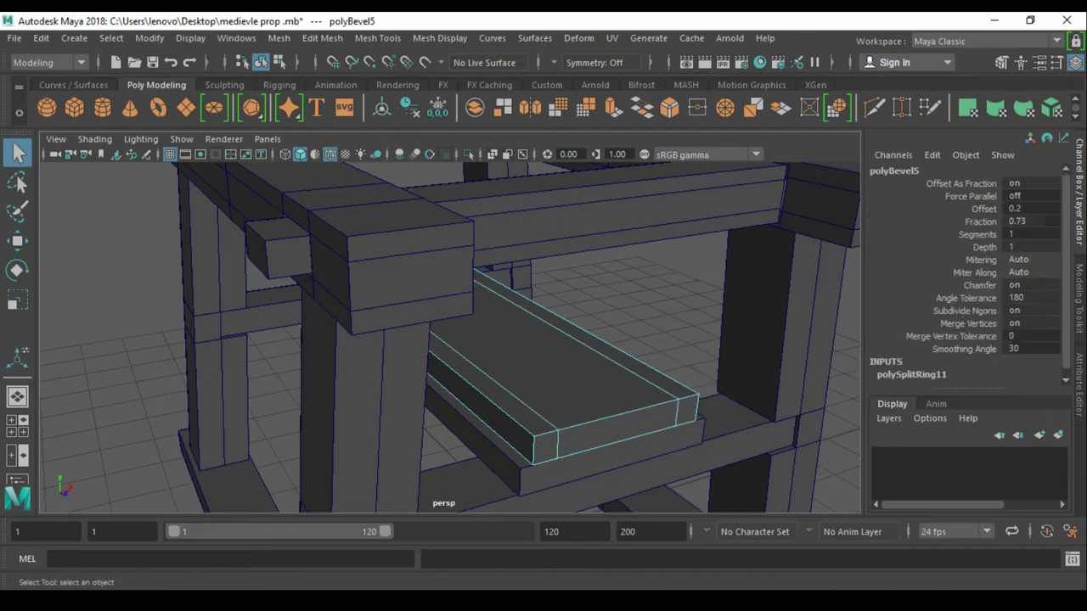
- Extrude the plank's end faces upward into side walls, forming a trough
{"action": "key", "text": "F11"}
{"action": "key", "text": "w"}
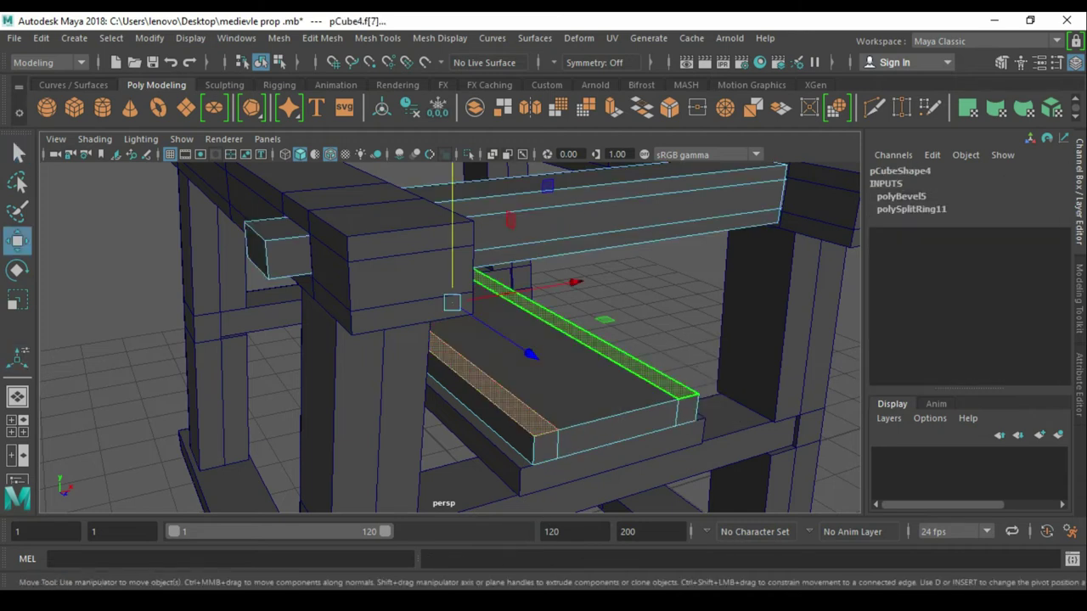
{"action": "left_click_drag", "start_coordinate": [452, 238], "coordinate": [452, 150], "text": "shift"}
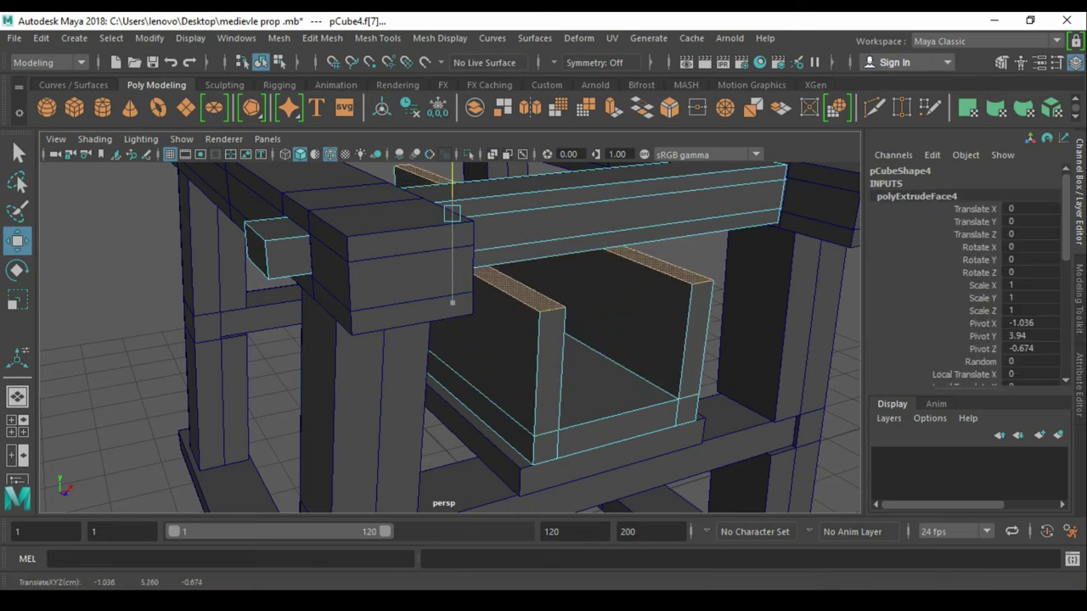
{"action": "key", "text": "q"}
{"action": "key", "text": "a"}
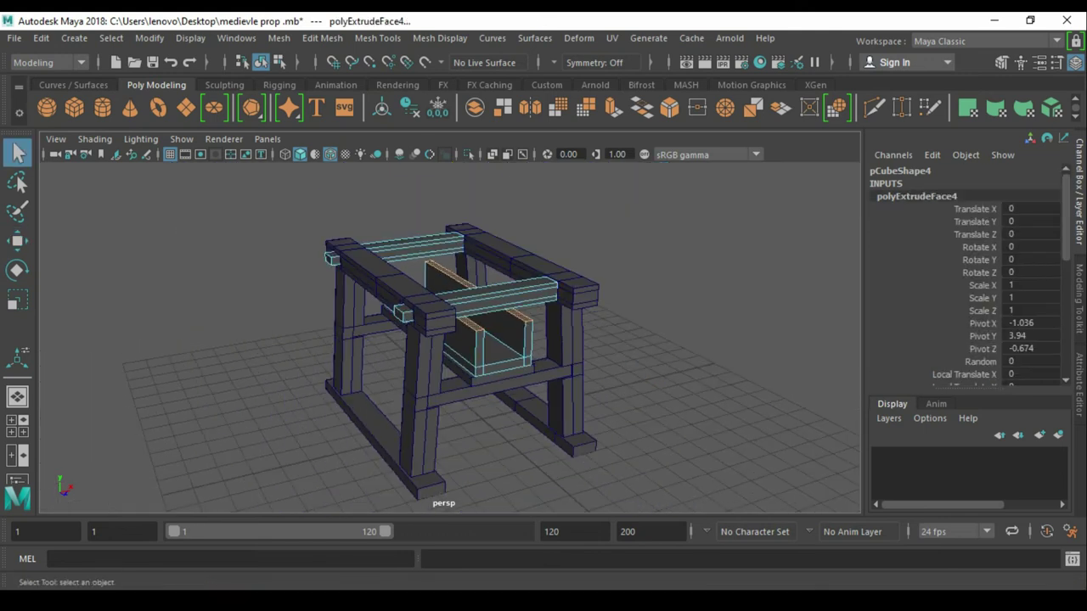
{"action": "left_click", "coordinate": [488, 339]}
{"action": "key", "text": "f"}
{"action": "left_click_drag", "start_coordinate": [509, 340], "coordinate": [560, 399], "text": "alt"}
{"action": "left_click", "coordinate": [497, 382]}
- Create a cylinder, lift it onto the stand and rotate it 90° onto its side
{"action": "left_click_drag", "start_coordinate": [497, 382], "coordinate": [595, 391], "text": "alt"}
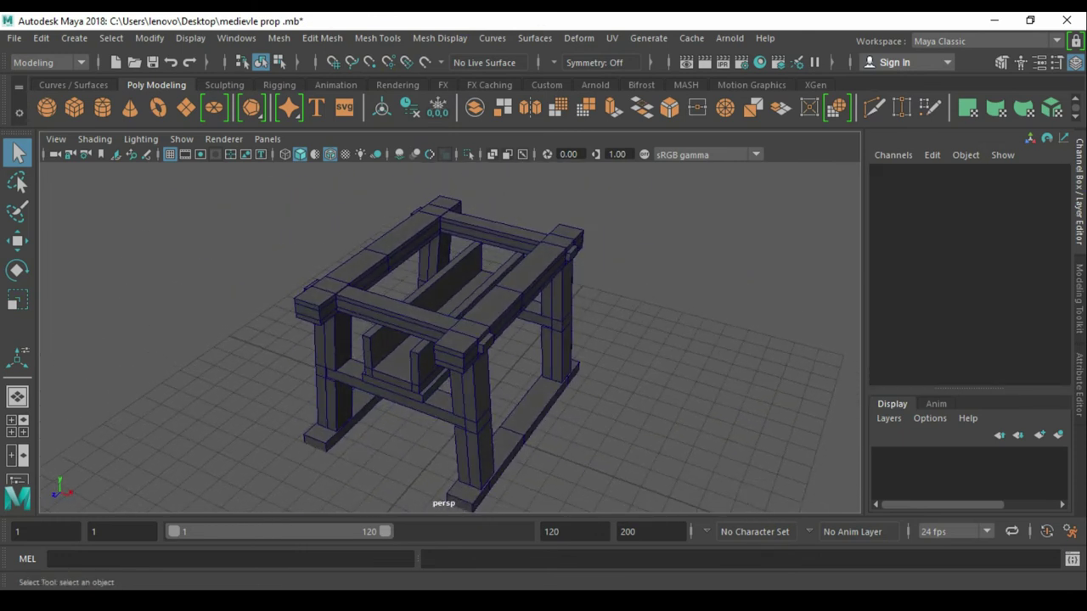
{"action": "left_click_drag", "start_coordinate": [450, 340], "coordinate": [612, 344], "text": "alt"}
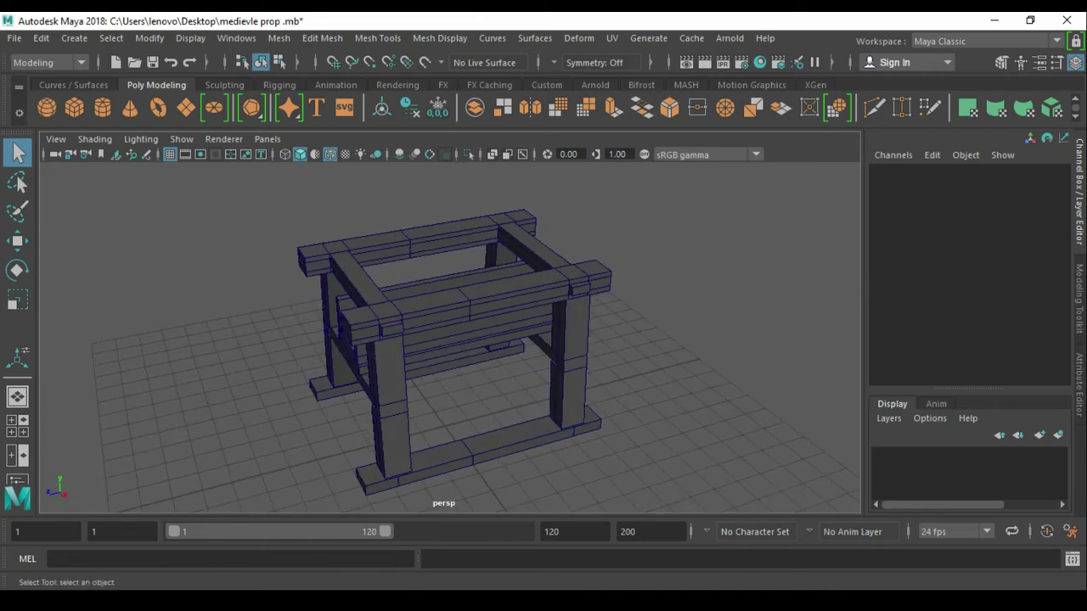
{"action": "right_click_drag", "start_coordinate": [676, 246], "coordinate": [466, 247], "text": "shift"}
{"action": "key", "text": "w"}
{"action": "left_click_drag", "start_coordinate": [444, 340], "coordinate": [444, 170]}
{"action": "key", "text": "e"}
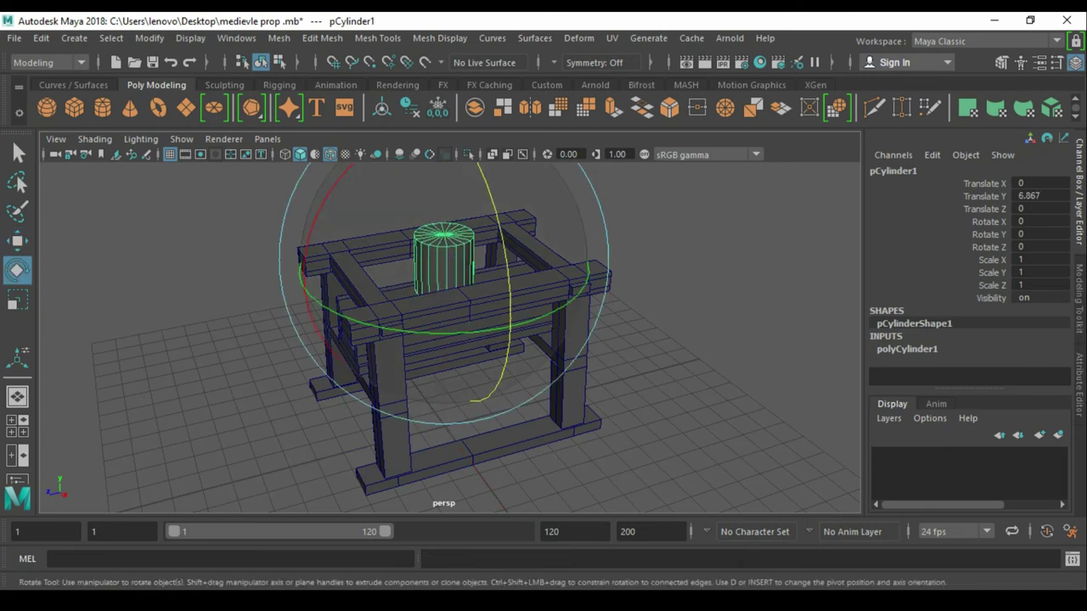
{"action": "left_click_drag", "start_coordinate": [507, 255], "coordinate": [507, 356]}
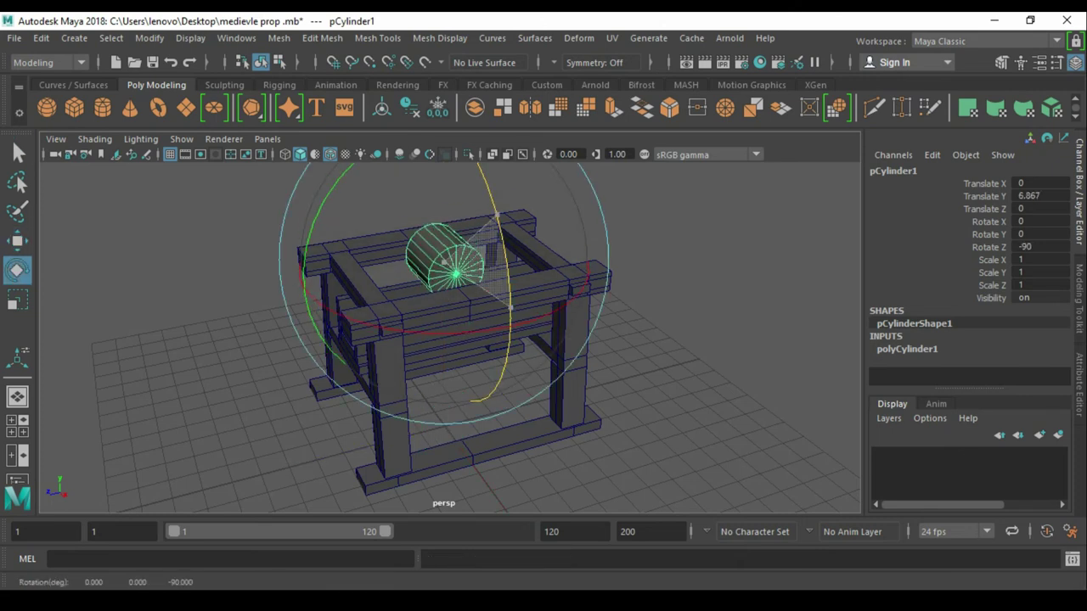
- Flatten the cylinder along its axis and centre it over the stand along X
{"action": "left_click_drag", "start_coordinate": [595, 340], "coordinate": [645, 289], "text": "alt"}
{"action": "left_click_drag", "start_coordinate": [620, 254], "coordinate": [537, 263]}
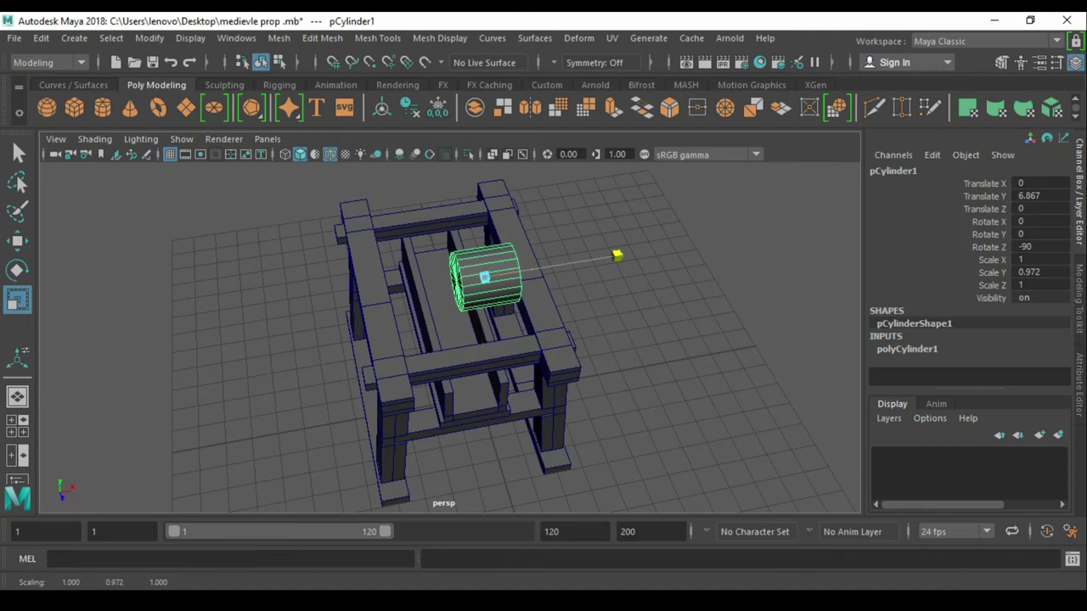
{"action": "key", "text": "w"}
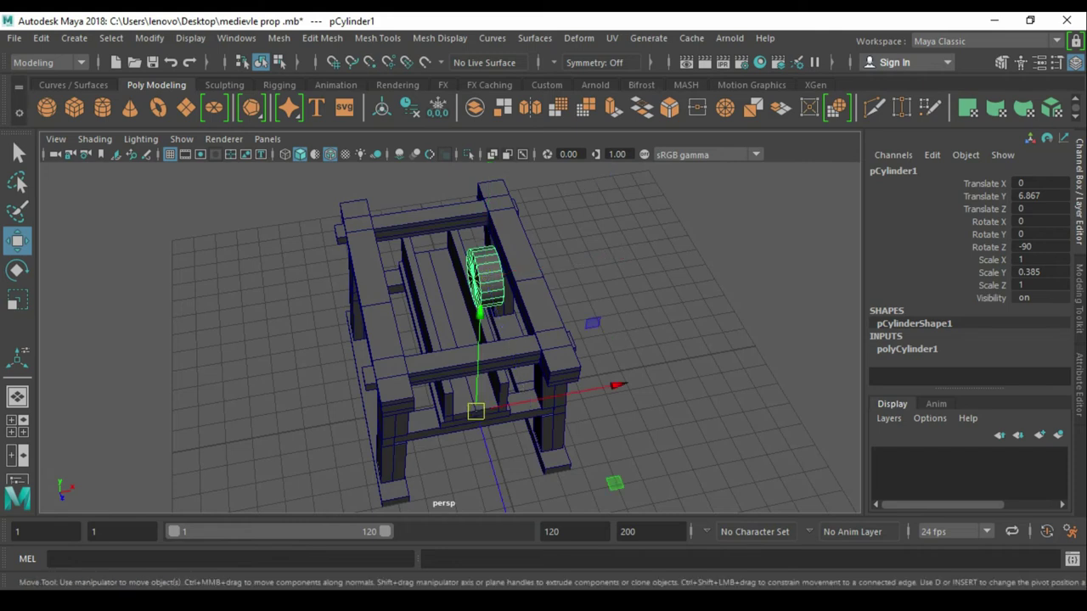
{"action": "key", "text": "ctrl+z"}
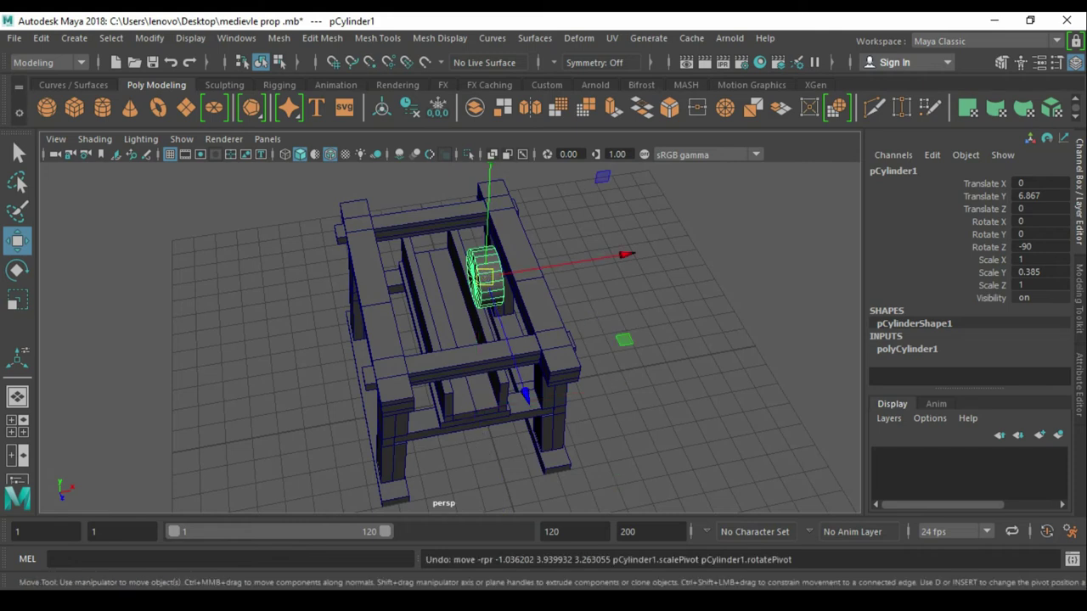
{"action": "left_click_drag", "start_coordinate": [626, 254], "coordinate": [476, 272]}
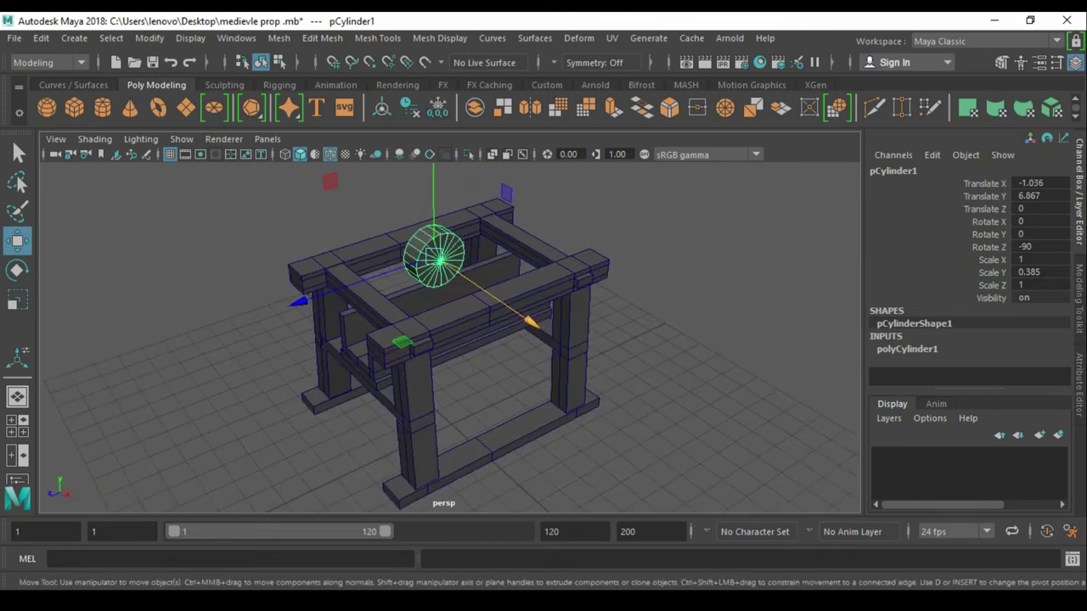
- Scale the cylinder up uniformly into a wheel with 0.607 thickness
{"action": "key", "text": "f"}
{"action": "key", "text": "r"}
{"action": "mouse_move", "coordinate": [449, 338]}
{"action": "left_mouse_down"}
{"action": "mouse_move", "coordinate": [561, 280]}
{"action": "mouse_move", "coordinate": [475, 281]}
{"action": "left_mouse_up"}
{"action": "left_click_drag", "start_coordinate": [544, 412], "coordinate": [514, 386]}
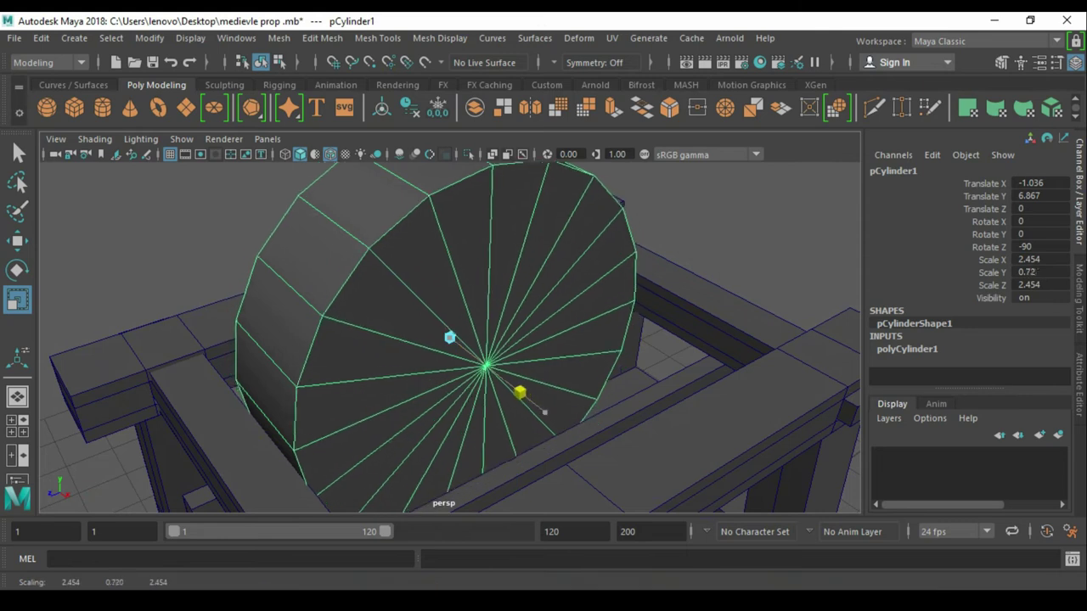
- Slide the wheel sideways to sit over the trough at Z -0.674
{"action": "key", "text": "a"}
{"action": "key", "text": "w"}
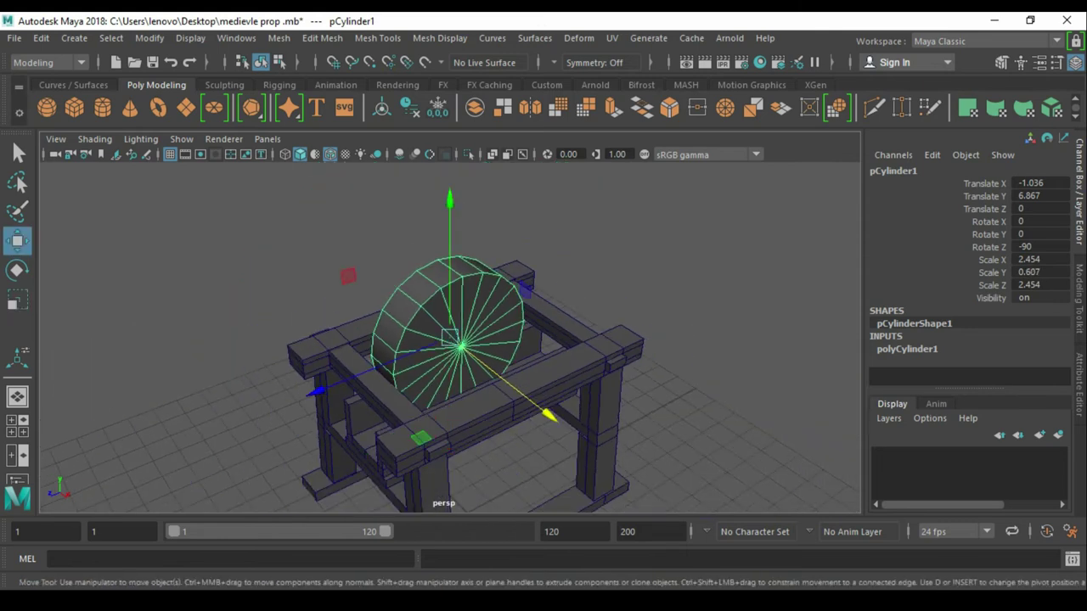
{"action": "left_click_drag", "start_coordinate": [450, 340], "coordinate": [509, 340], "text": "alt"}
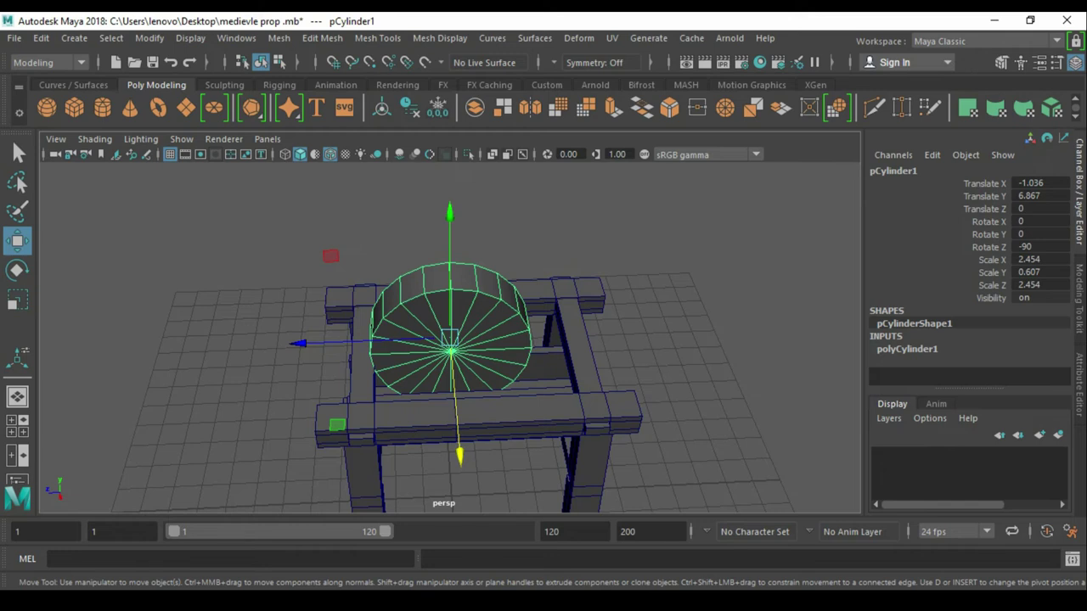
{"action": "left_click_drag", "start_coordinate": [450, 340], "coordinate": [459, 373], "text": "alt"}
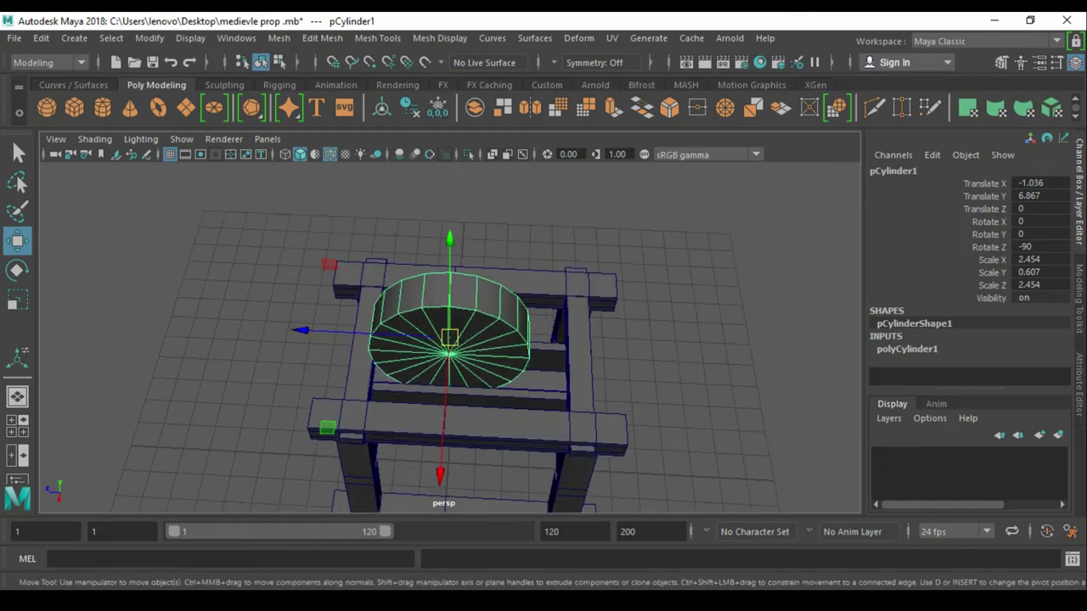
{"action": "left_click", "coordinate": [304, 331]}
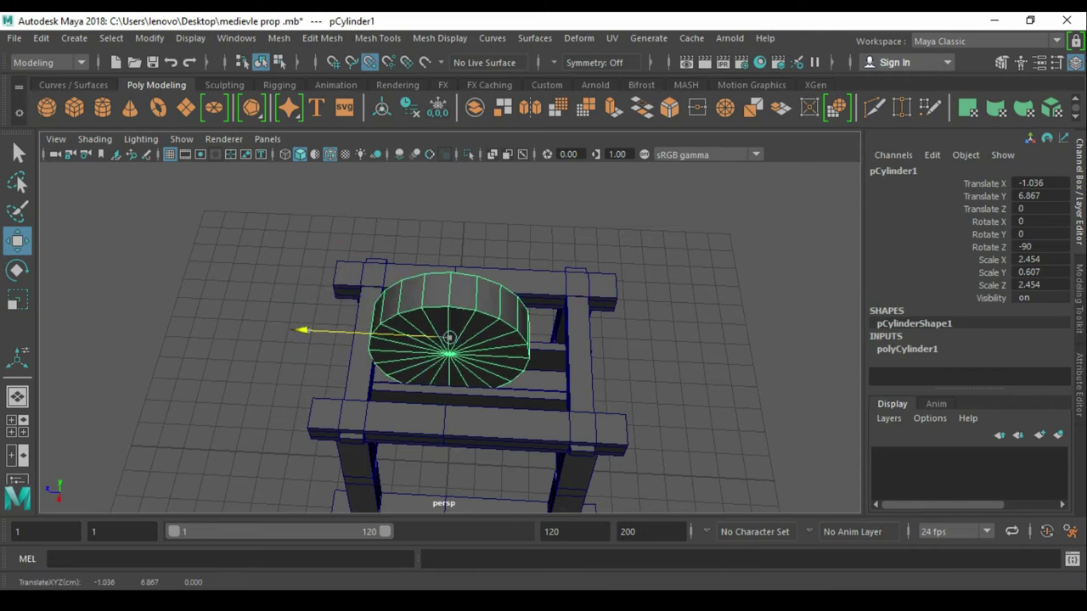
{"action": "key", "text": "q"}
{"action": "left_click", "coordinate": [467, 389]}
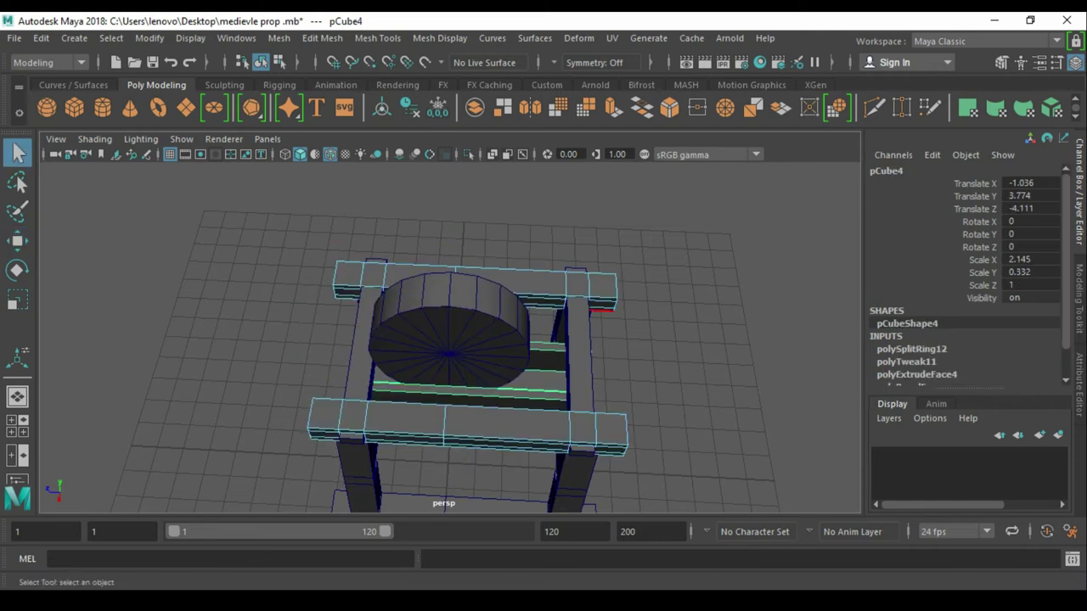
{"action": "key", "text": "F10"}
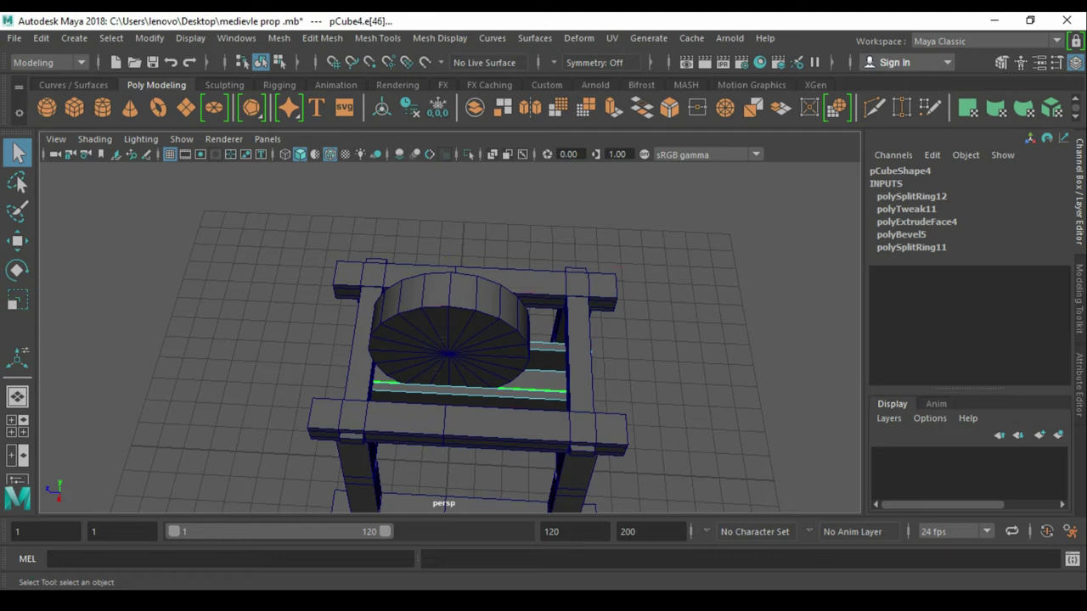
{"action": "right_click_drag", "start_coordinate": [624, 422], "coordinate": [779, 334]}
{"action": "left_click", "coordinate": [450, 338]}
{"action": "key", "text": "w"}
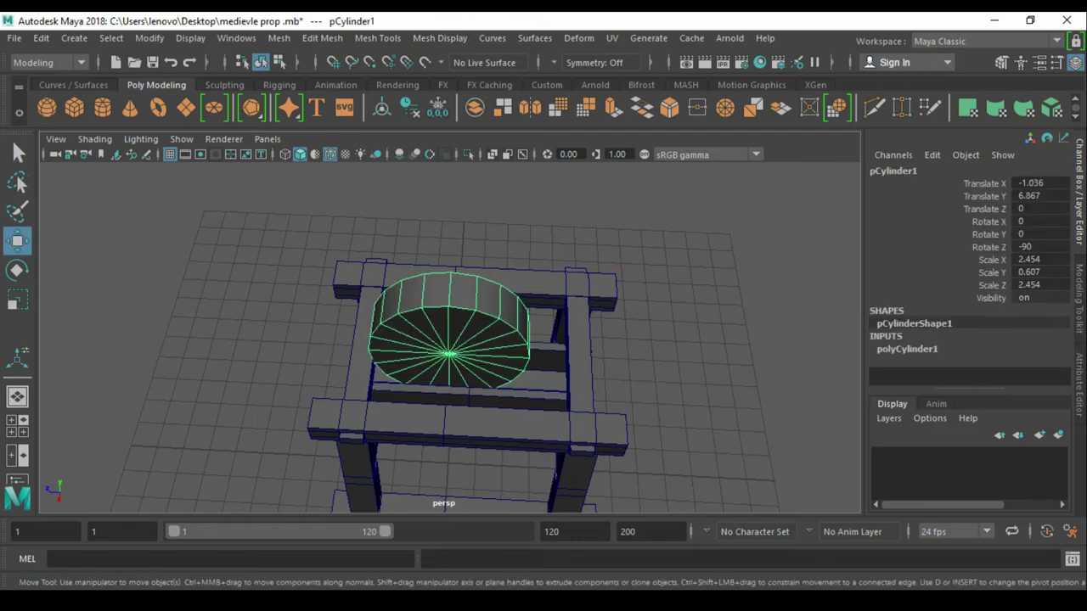
{"action": "left_click_drag", "start_coordinate": [302, 330], "coordinate": [324, 332]}
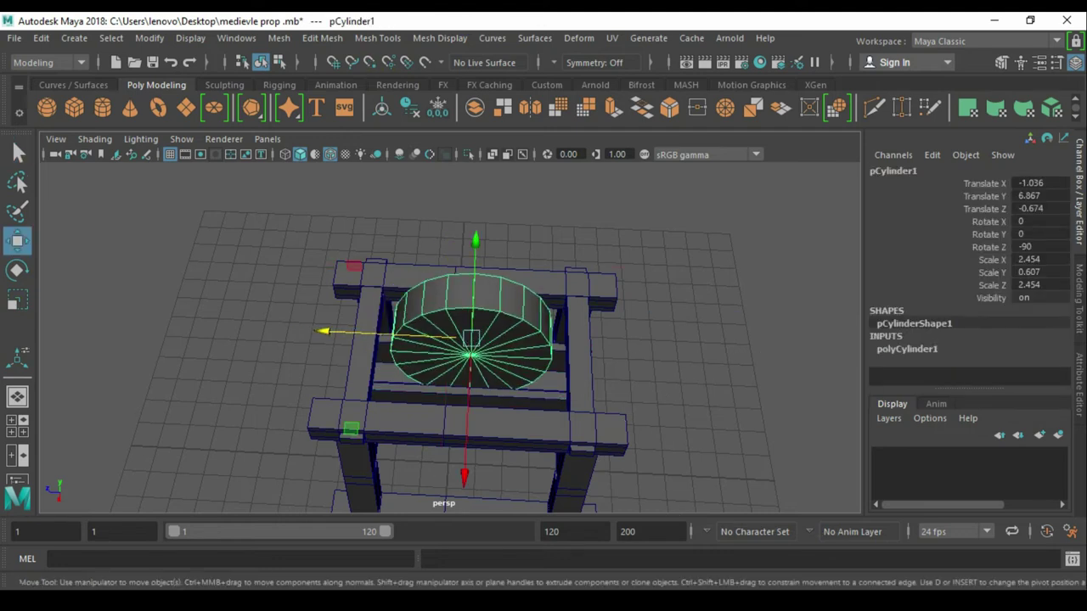
- Inspect the placed wheel from a level front view and deselect it
{"action": "key", "text": "f"}
{"action": "mouse_move", "coordinate": [450, 382]}
{"action": "left_mouse_down", "text": "alt"}
{"action": "mouse_move", "coordinate": [450, 281]}
{"action": "mouse_move", "coordinate": [407, 356]}
{"action": "mouse_move", "coordinate": [453, 337]}
{"action": "mouse_move", "coordinate": [544, 335]}
{"action": "mouse_move", "coordinate": [570, 316]}
{"action": "mouse_move", "coordinate": [549, 317]}
{"action": "left_mouse_up", "text": "alt"}
{"action": "key", "text": "q"}
{"action": "key", "text": "r"}
{"action": "key", "text": "w"}
{"action": "left_click", "coordinate": [722, 221]}
{"action": "mouse_move", "coordinate": [722, 221]}
{"action": "left_mouse_down", "text": "alt"}
{"action": "mouse_move", "coordinate": [679, 255]}
{"action": "mouse_move", "coordinate": [594, 255]}
{"action": "left_mouse_up", "text": "alt"}
- Isolate the stone wheel and select its rim edge loop
{"action": "left_click", "coordinate": [450, 272]}
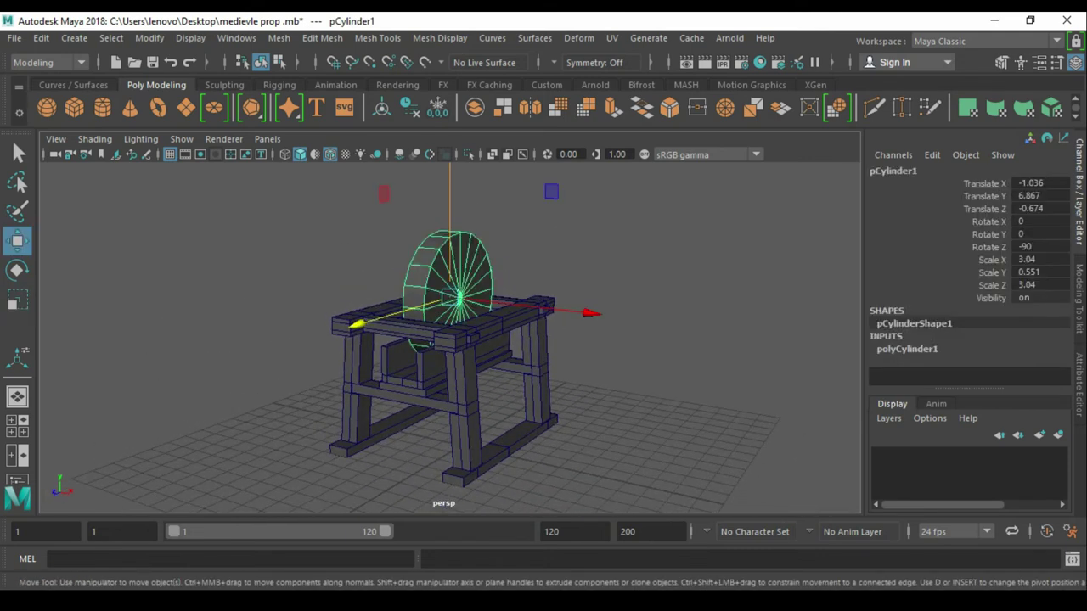
{"action": "key", "text": "alt+h"}
{"action": "key", "text": "f"}
{"action": "key", "text": "q"}
{"action": "key", "text": "F10"}
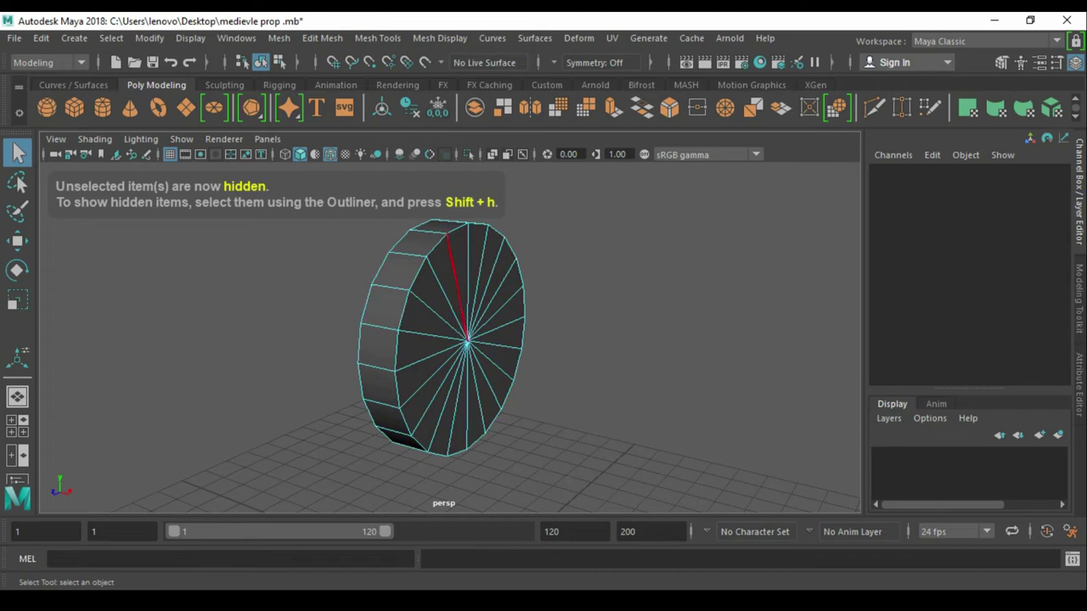
{"action": "left_click", "coordinate": [416, 274]}
- Bevel the rim with 3 segments at fraction 0.22, then show the stand again
{"action": "key", "text": "ctrl+b"}
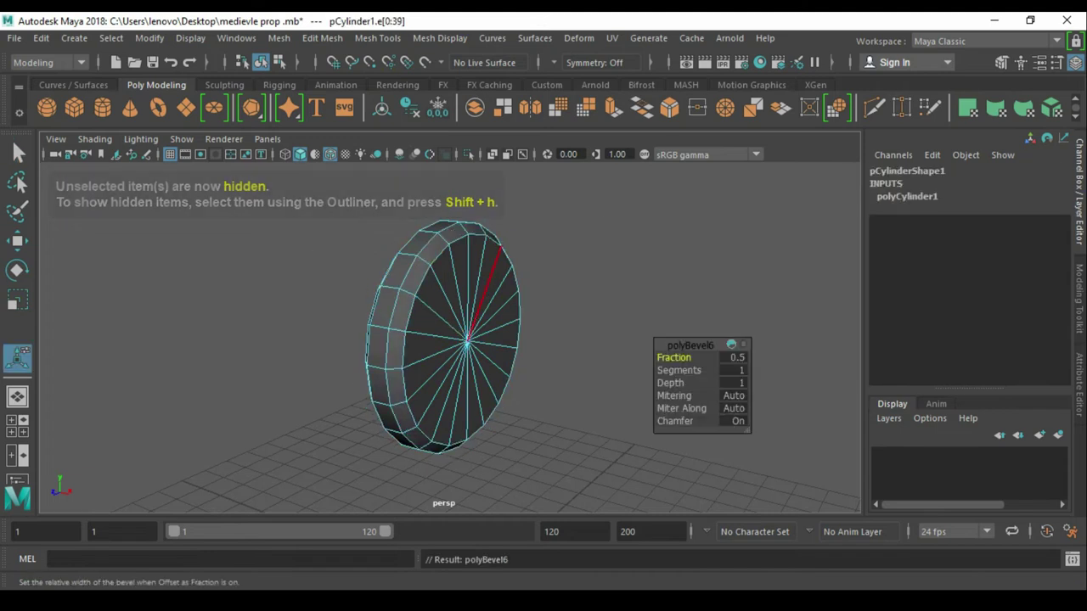
{"action": "left_click", "coordinate": [679, 370]}
{"action": "mouse_move", "coordinate": [678, 371]}
{"action": "middle_mouse_down"}
{"action": "mouse_move", "coordinate": [705, 371]}
{"action": "mouse_move", "coordinate": [646, 357]}
{"action": "middle_mouse_up"}
{"action": "left_click", "coordinate": [674, 357]}
{"action": "key", "text": "q"}
{"action": "key", "text": "F8"}
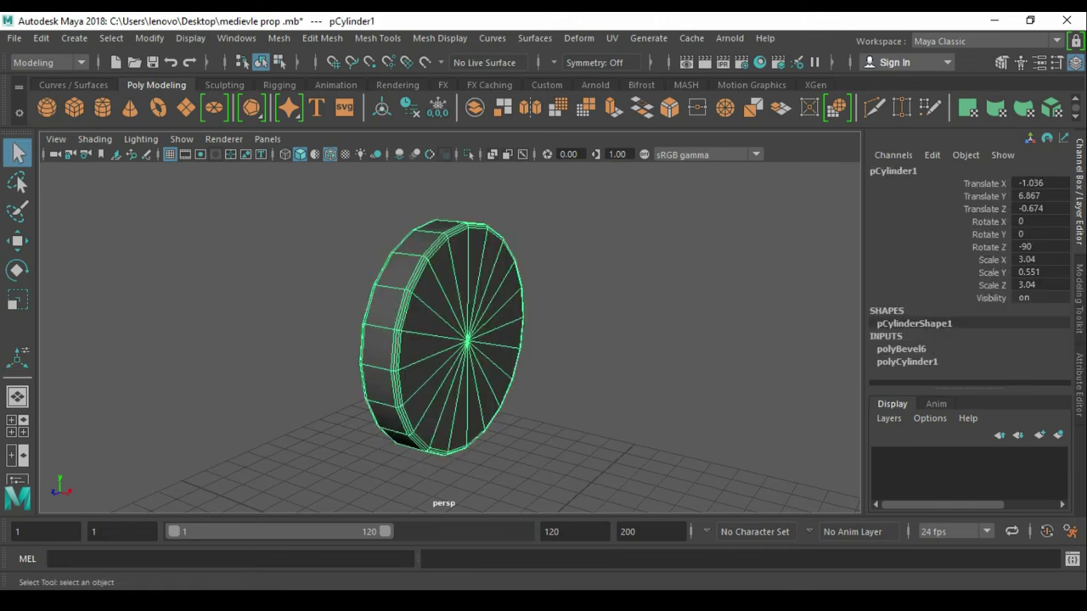
{"action": "key", "text": "ctrl+shift+h"}
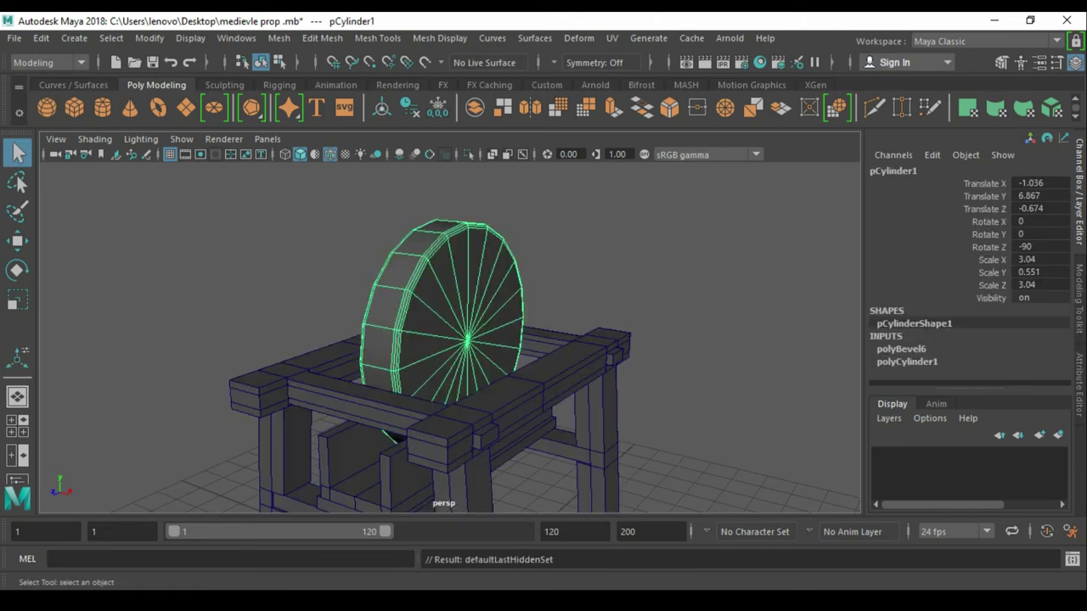
{"action": "left_click", "coordinate": [722, 382]}
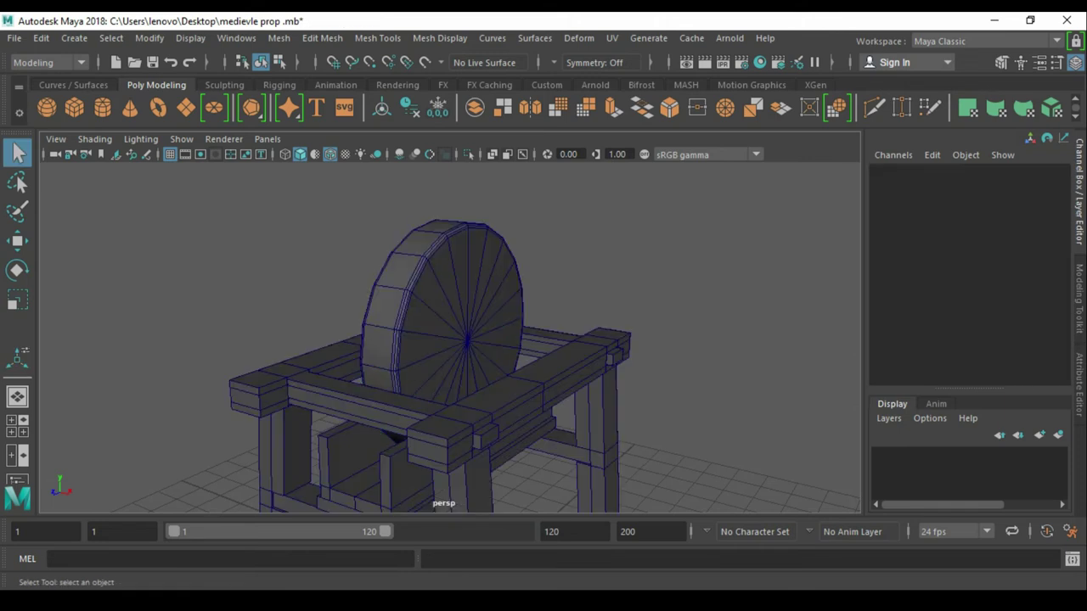
{"action": "left_click_drag", "start_coordinate": [722, 382], "coordinate": [705, 213], "text": "alt"}
{"action": "mouse_move", "coordinate": [705, 212]}
{"action": "right_mouse_down", "text": "shift"}
{"action": "mouse_move", "coordinate": [535, 227]}
{"action": "mouse_move", "coordinate": [732, 220]}
{"action": "right_mouse_up", "text": "shift"}
- Extrude the wheel's front cap faces and shrink them inward
{"action": "left_click", "coordinate": [463, 323]}
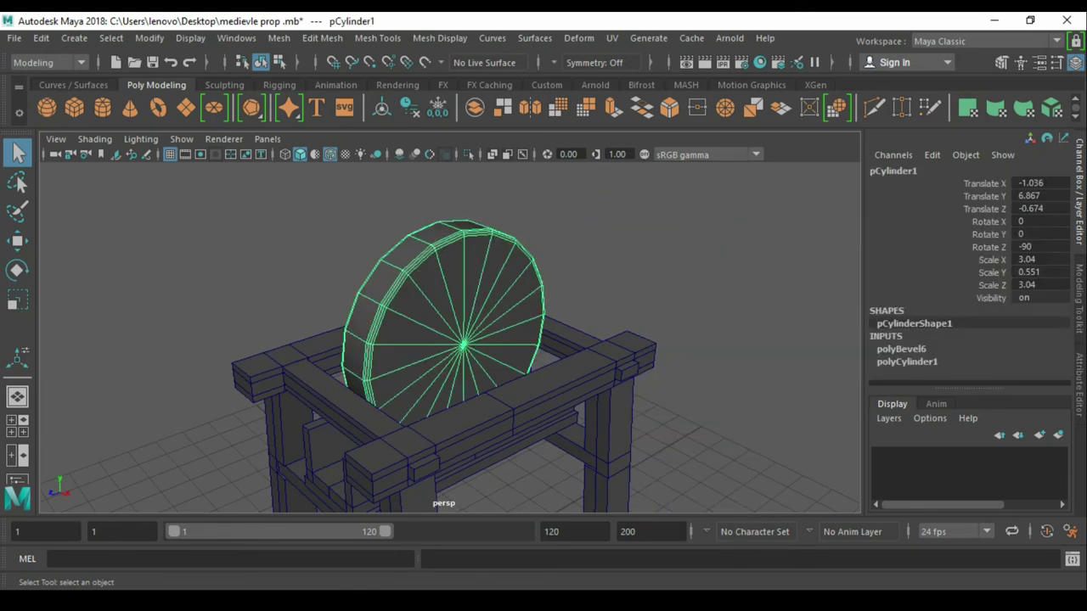
{"action": "key", "text": "F11"}
{"action": "left_click", "coordinate": [463, 340]}
{"action": "key", "text": "w"}
{"action": "key", "text": "r"}
{"action": "scroll", "coordinate": [466, 346], "scroll_direction": "up", "scroll_amount": 2}
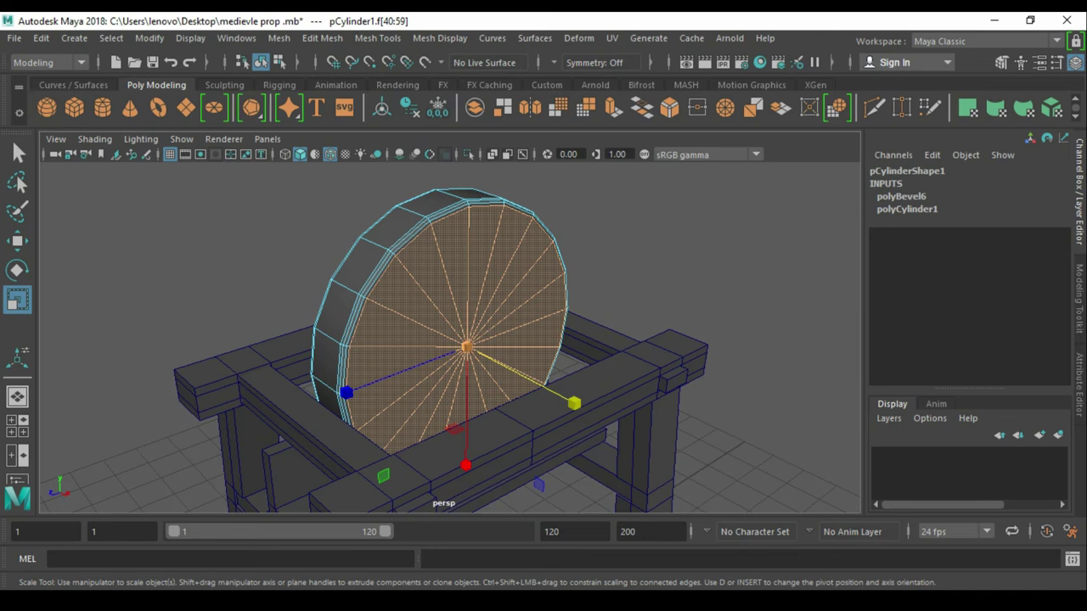
{"action": "left_click_drag", "start_coordinate": [466, 347], "coordinate": [407, 348], "text": "shift"}
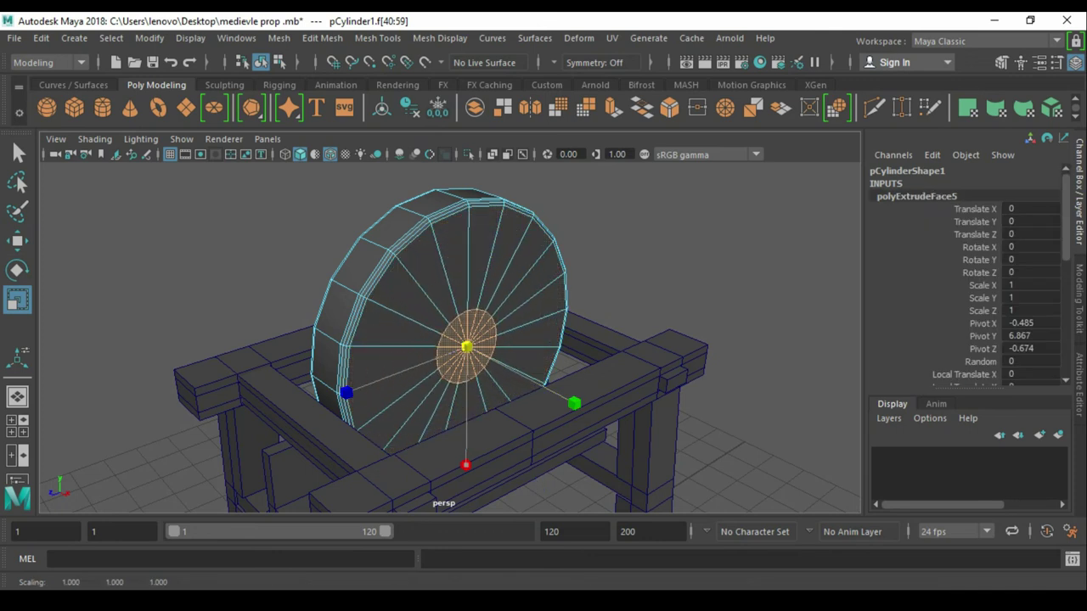
- Extrude the hub face outward and shrink it toward its centre
{"action": "key", "text": "f"}
{"action": "key", "text": "w"}
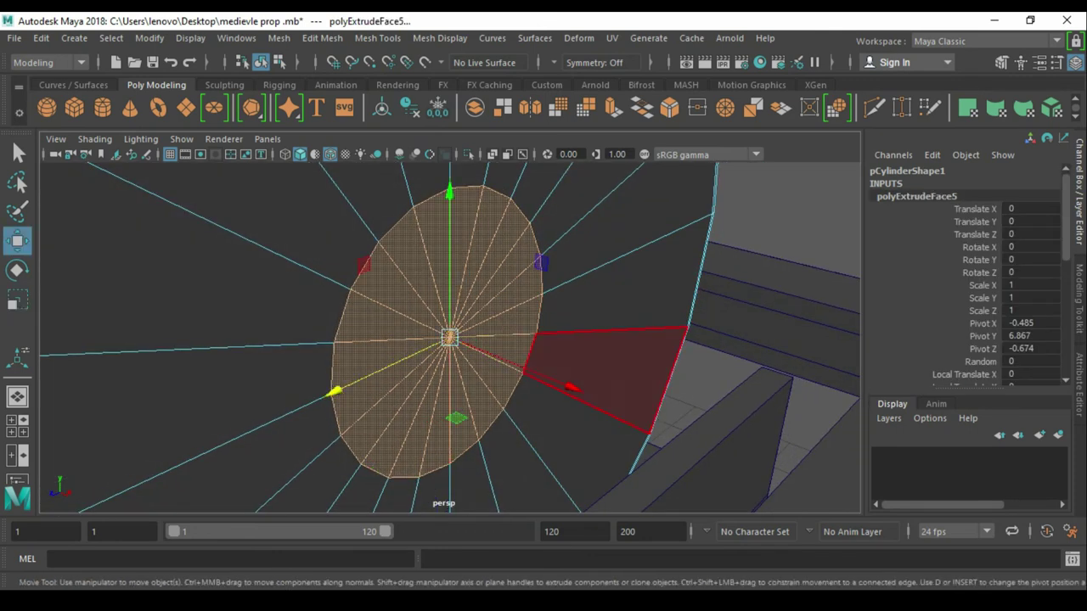
{"action": "left_click_drag", "start_coordinate": [571, 388], "coordinate": [738, 456], "text": "shift"}
{"action": "key", "text": "r"}
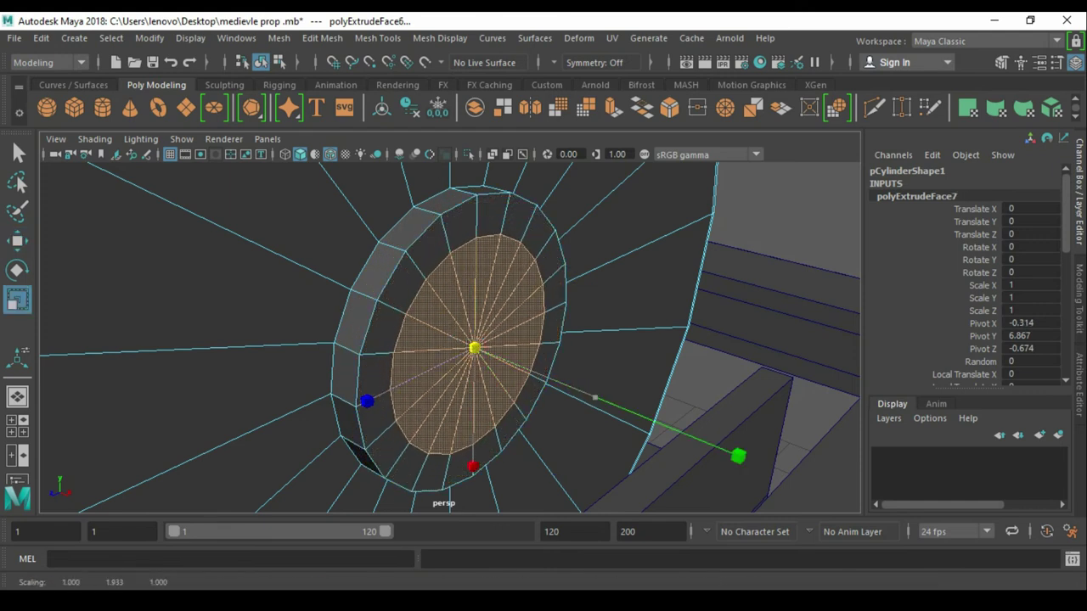
{"action": "left_click_drag", "start_coordinate": [474, 348], "coordinate": [450, 365]}
- Extrude the hub face out into a long axle
{"action": "key", "text": "w"}
{"action": "mouse_move", "coordinate": [510, 339]}
{"action": "left_mouse_down", "text": "alt"}
{"action": "mouse_move", "coordinate": [408, 323]}
{"action": "mouse_move", "coordinate": [526, 340]}
{"action": "mouse_move", "coordinate": [450, 340]}
{"action": "left_mouse_up", "text": "alt"}
{"action": "scroll", "coordinate": [450, 340], "scroll_direction": "down", "scroll_amount": 5}
{"action": "scroll", "coordinate": [451, 340], "scroll_direction": "up", "scroll_amount": 5}
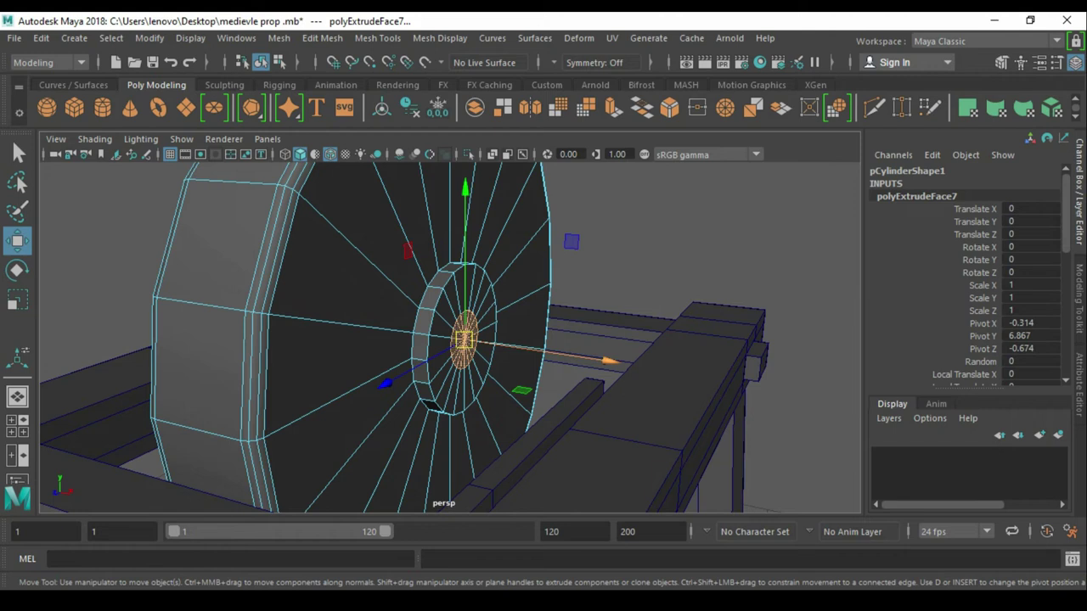
{"action": "left_click_drag", "start_coordinate": [605, 360], "coordinate": [811, 388], "text": "shift"}
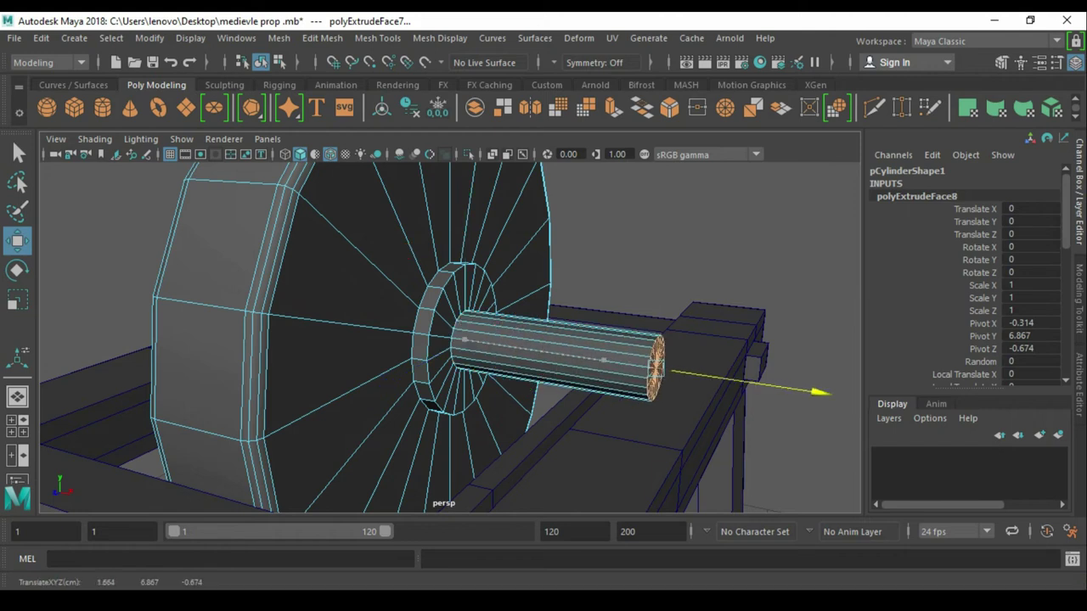
- Reselect the wheel and pick the axle's end cap faces
{"action": "key", "text": "F8"}
{"action": "key", "text": "F8"}
{"action": "mouse_move", "coordinate": [595, 356]}
{"action": "left_mouse_down", "text": "alt"}
{"action": "mouse_move", "coordinate": [458, 341]}
{"action": "mouse_move", "coordinate": [577, 365]}
{"action": "left_mouse_up", "text": "alt"}
{"action": "key", "text": "F8"}
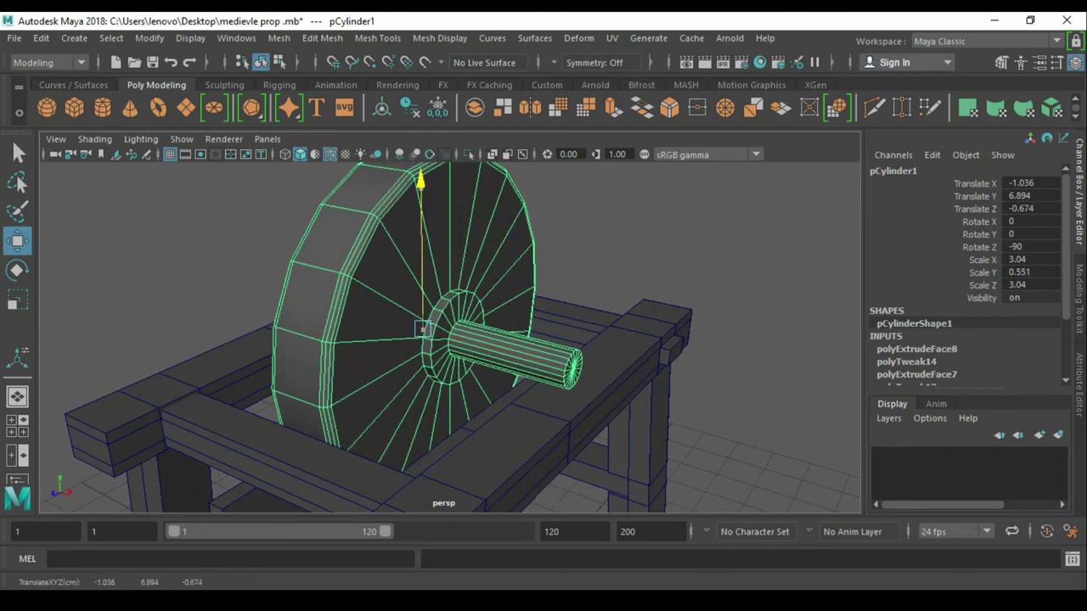
{"action": "key", "text": "q"}
{"action": "left_click", "coordinate": [560, 229]}
{"action": "left_click", "coordinate": [557, 365]}
{"action": "key", "text": "f"}
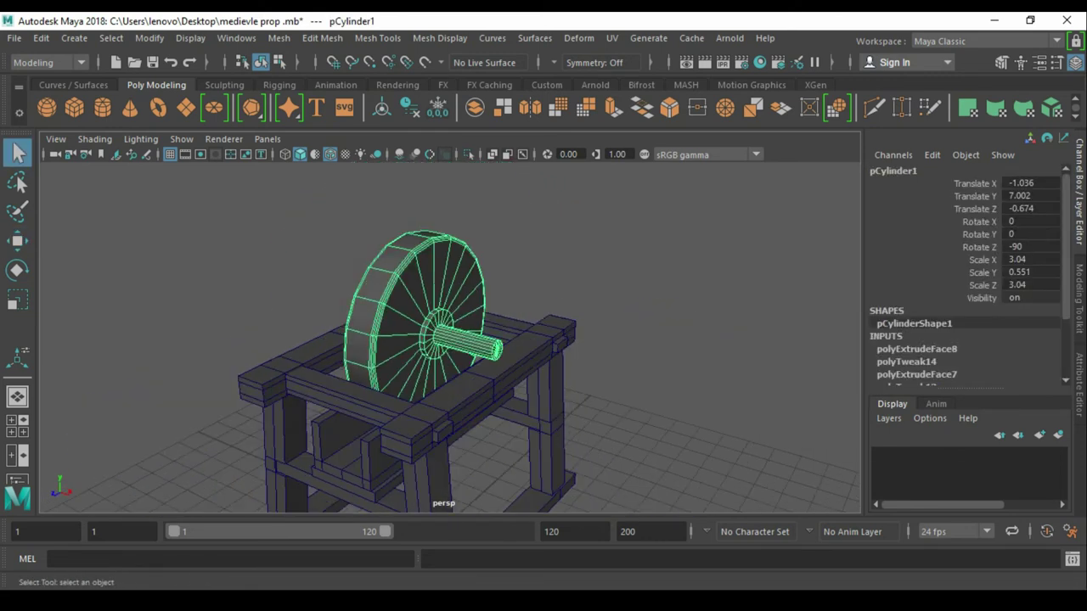
{"action": "scroll", "coordinate": [450, 339], "scroll_direction": "up", "scroll_amount": 5}
{"action": "key", "text": "F11"}
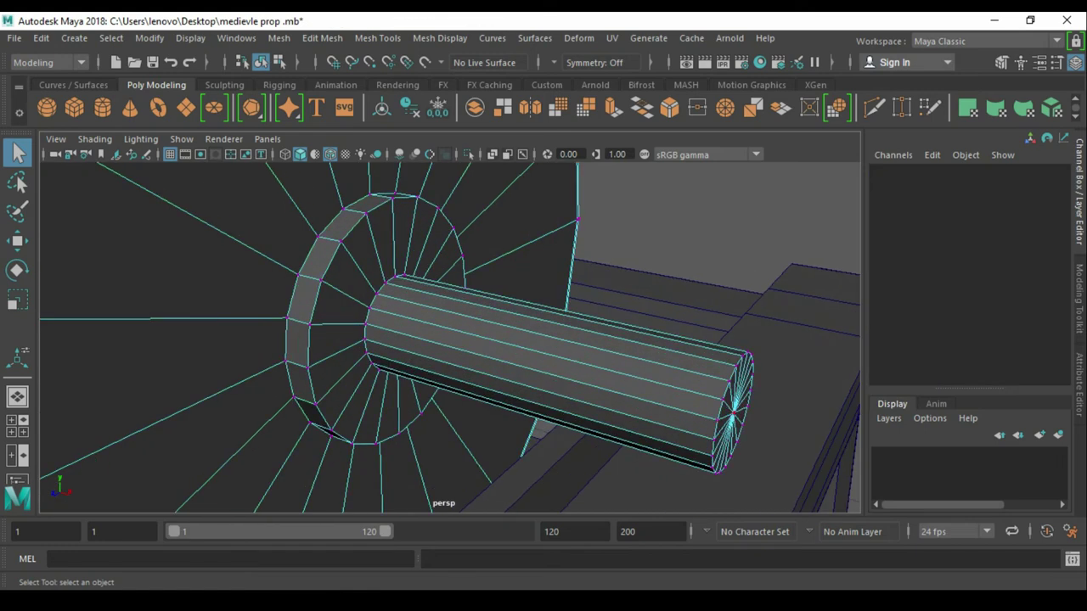
{"action": "left_click_drag", "start_coordinate": [765, 340], "coordinate": [704, 480]}
{"action": "left_click_drag", "start_coordinate": [594, 382], "coordinate": [560, 325], "text": "alt"}
- Extrude the axle end narrower and pull it out into a long shaft
{"action": "key", "text": "w"}
{"action": "mouse_move", "coordinate": [753, 431]}
{"action": "left_mouse_down", "text": "shift"}
{"action": "mouse_move", "coordinate": [849, 458]}
{"action": "mouse_move", "coordinate": [731, 459]}
{"action": "left_mouse_up", "text": "shift"}
{"action": "key", "text": "r"}
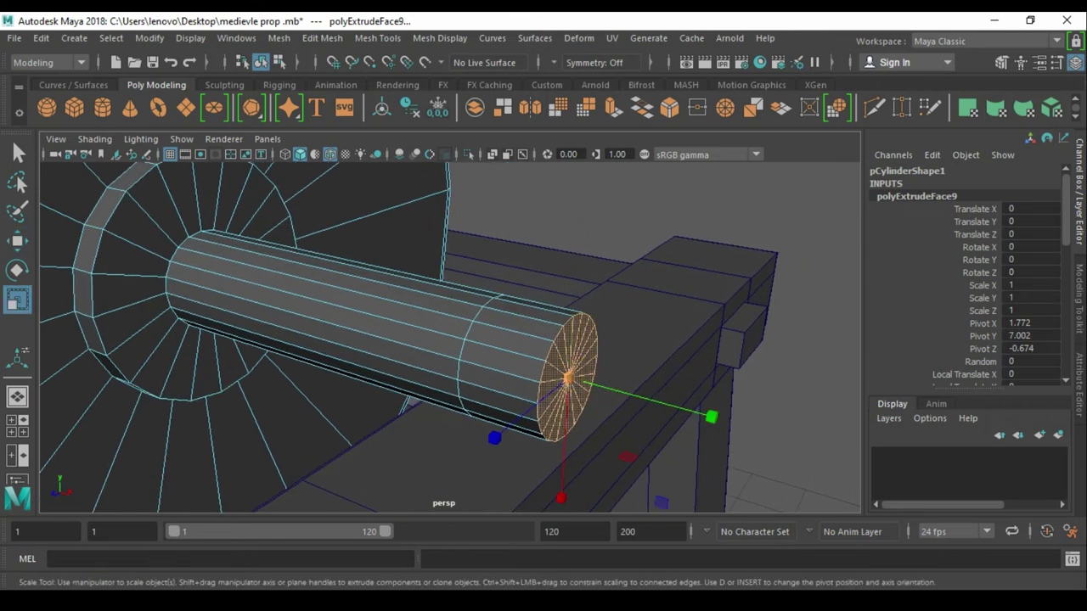
{"action": "left_click_drag", "start_coordinate": [712, 417], "coordinate": [858, 457], "text": "shift"}
{"action": "key", "text": "w"}
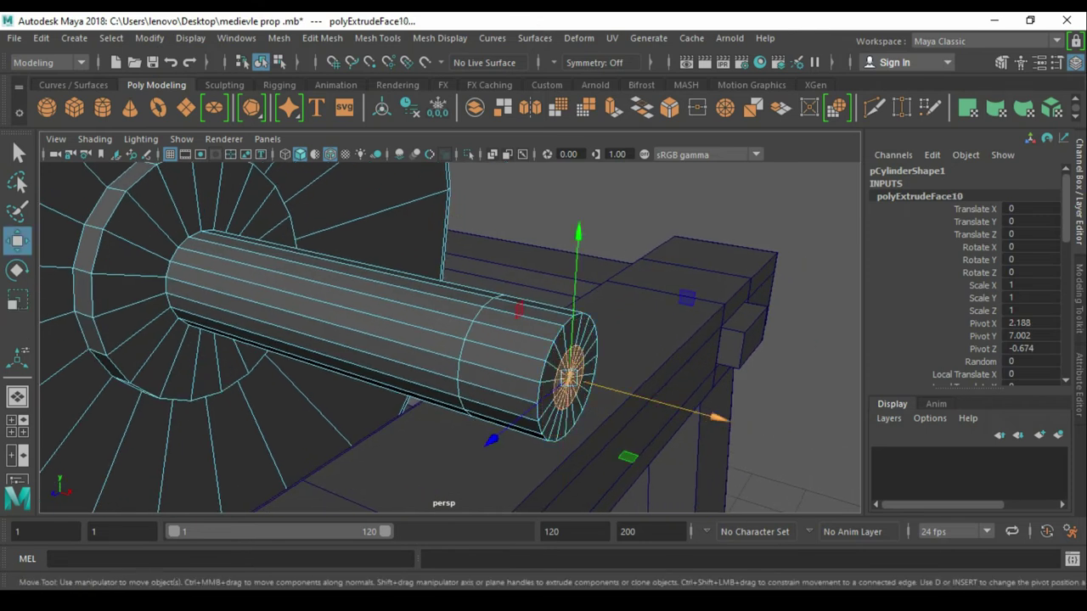
{"action": "left_click_drag", "start_coordinate": [718, 417], "coordinate": [854, 475]}
- Extrude a ring of axle faces into a collar 0.14 thick
{"action": "key", "text": "q"}
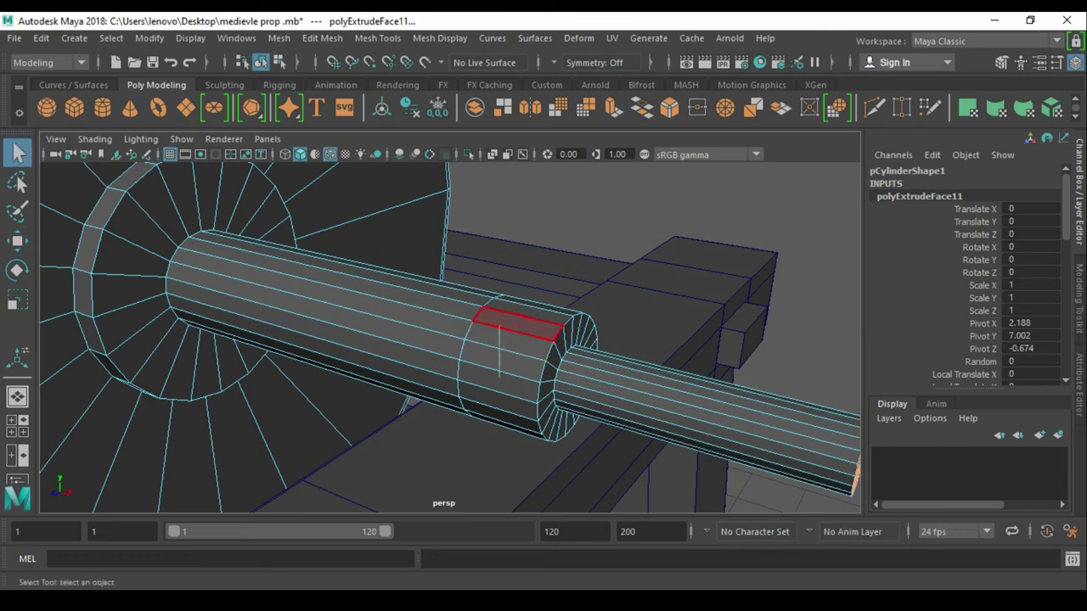
{"action": "left_click", "coordinate": [509, 342]}
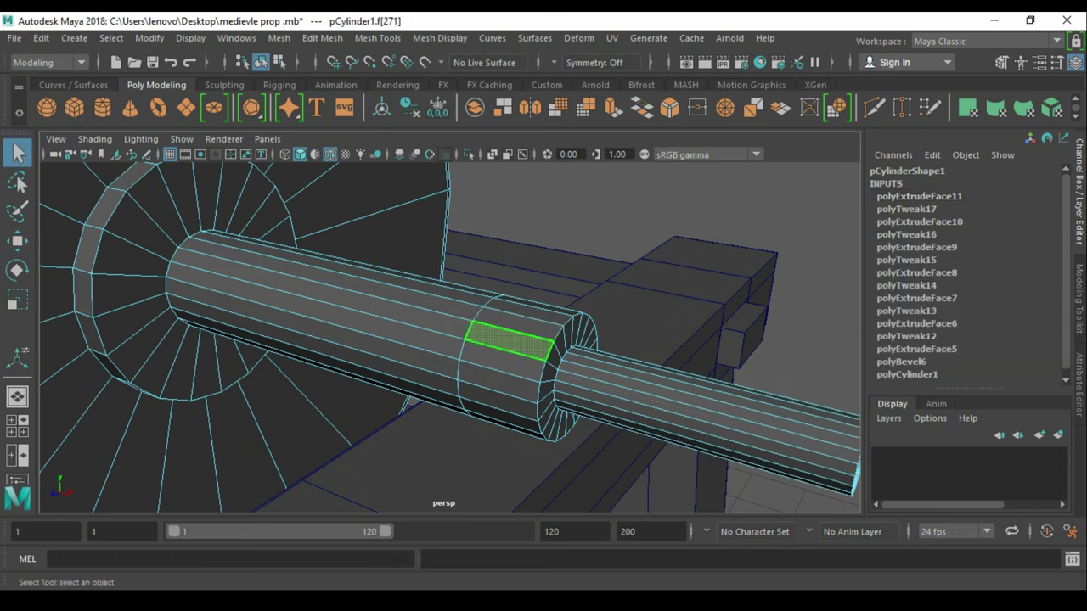
{"action": "double_click", "coordinate": [516, 323], "text": "shift"}
{"action": "key", "text": "w"}
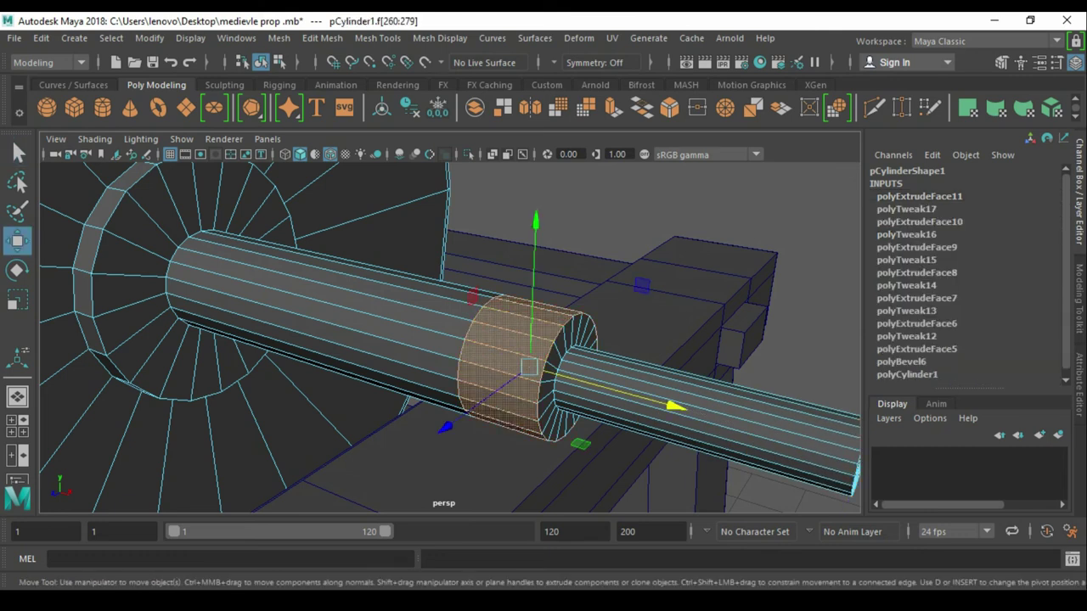
{"action": "key", "text": "ctrl+e"}
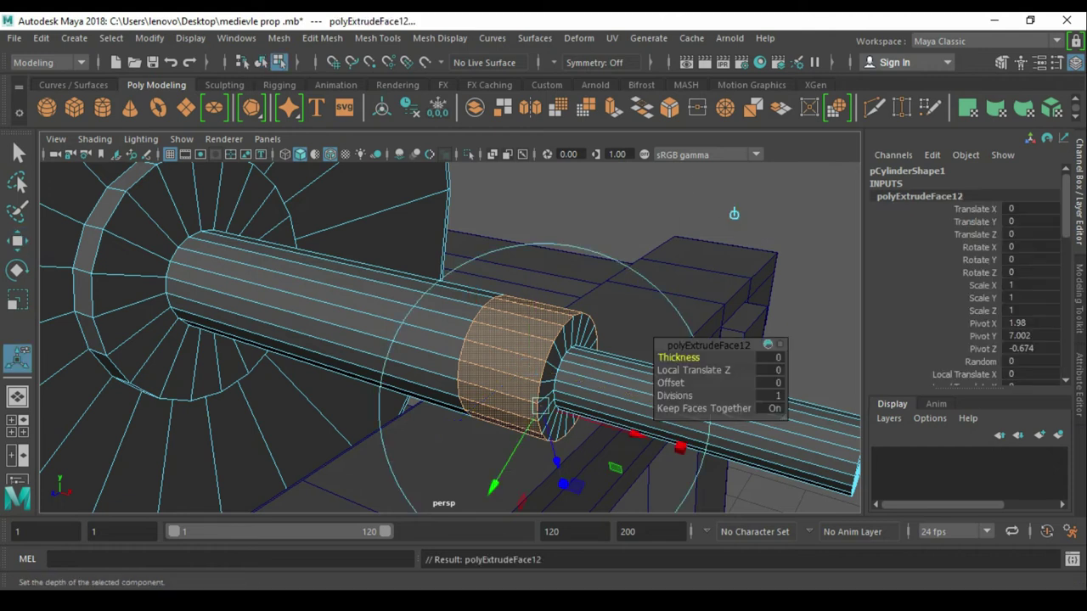
{"action": "middle_click_drag", "start_coordinate": [538, 406], "coordinate": [519, 292]}
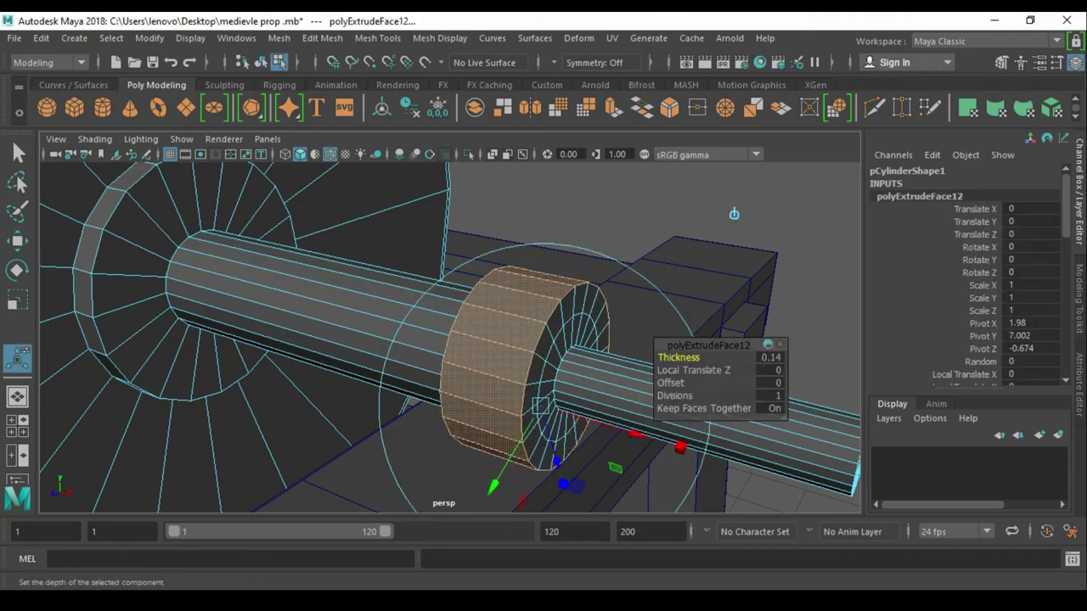
{"action": "key", "text": "q"}
{"action": "key", "text": "F8"}
- Check the wheel and axle placement from the top view
{"action": "key", "text": "w"}
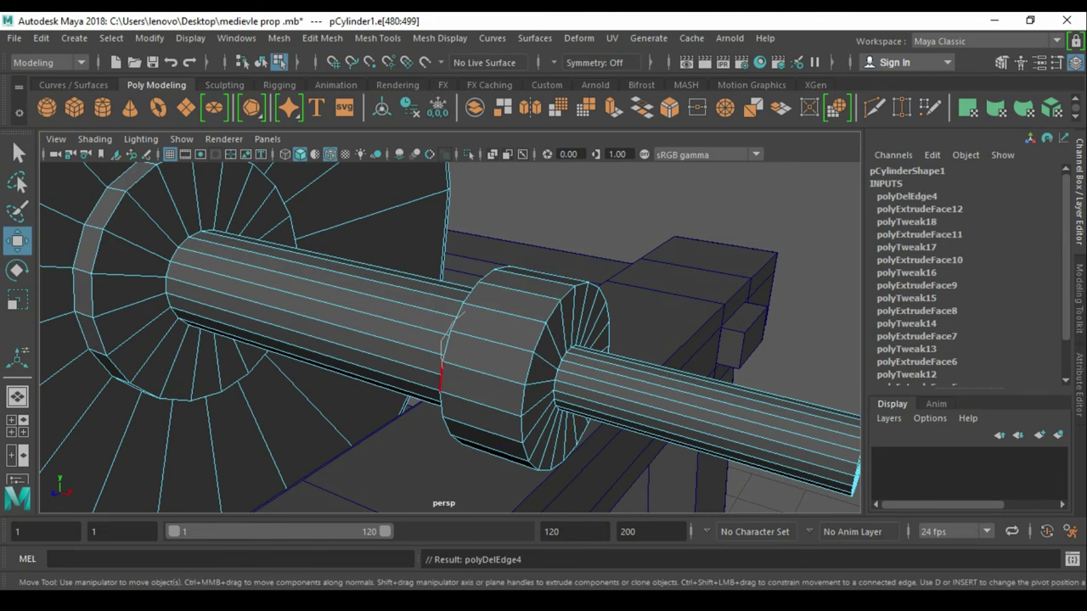
{"action": "mouse_move", "coordinate": [424, 340]}
{"action": "left_mouse_down", "text": "alt"}
{"action": "mouse_move", "coordinate": [475, 323]}
{"action": "mouse_move", "coordinate": [526, 340]}
{"action": "left_mouse_up", "text": "alt"}
{"action": "left_click", "coordinate": [704, 315]}
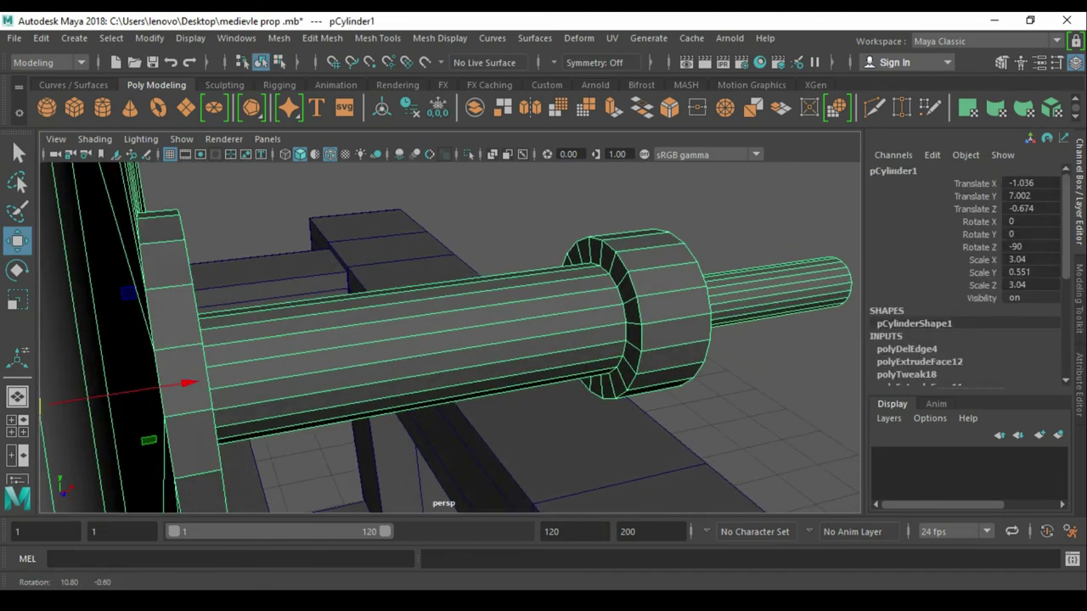
{"action": "scroll", "coordinate": [450, 340], "scroll_direction": "down", "scroll_amount": 5}
{"action": "left_click_drag", "start_coordinate": [425, 340], "coordinate": [527, 339], "text": "alt"}
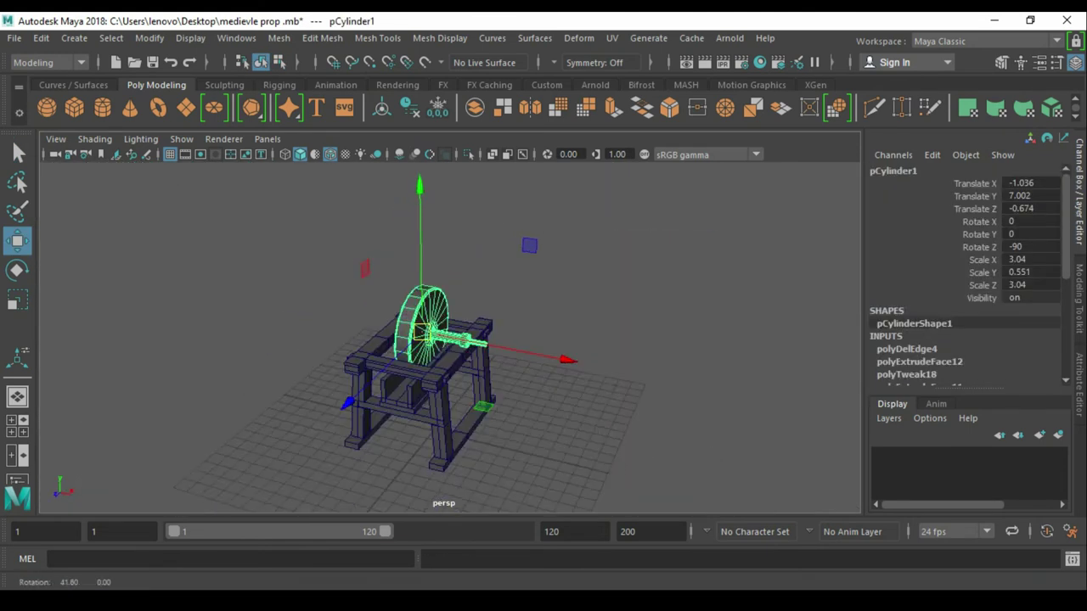
{"action": "key", "text": "space"}
{"action": "left_click_drag", "start_coordinate": [626, 252], "coordinate": [626, 195]}
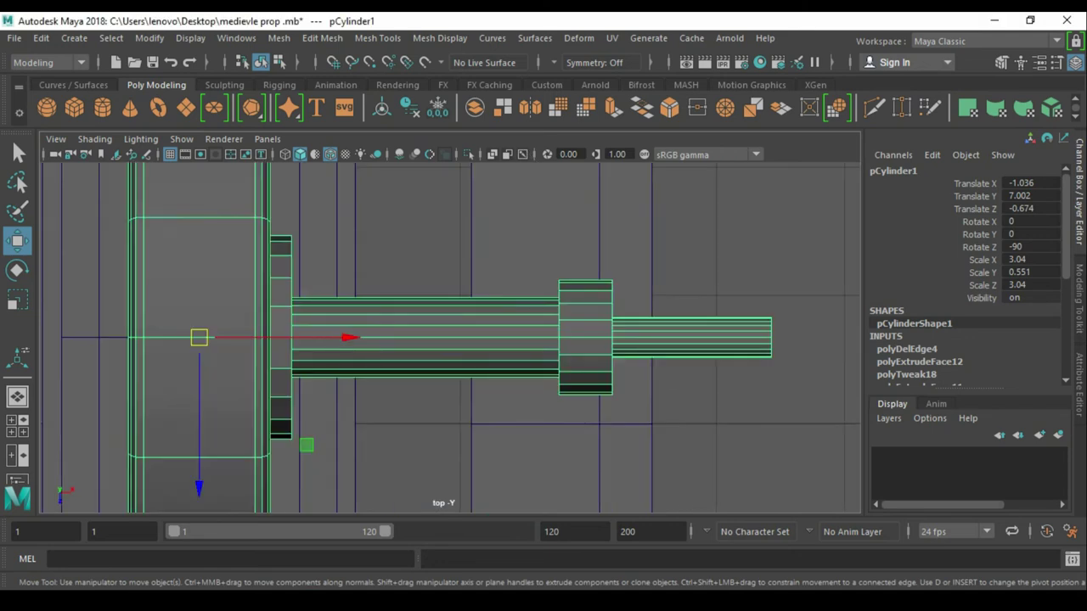
{"action": "scroll", "coordinate": [450, 337], "scroll_direction": "down", "scroll_amount": 3}
{"action": "scroll", "coordinate": [450, 337], "scroll_direction": "down", "scroll_amount": 4}
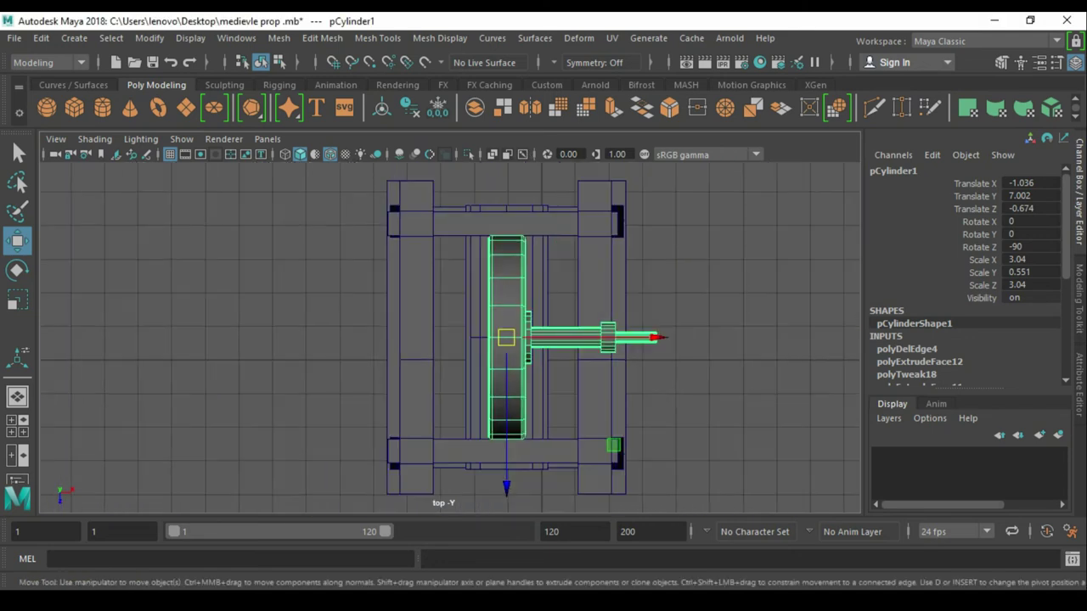
{"action": "key", "text": "space"}
- Return the axle to Object Mode with nothing selected
{"action": "left_click_drag", "start_coordinate": [425, 340], "coordinate": [578, 340], "text": "alt"}
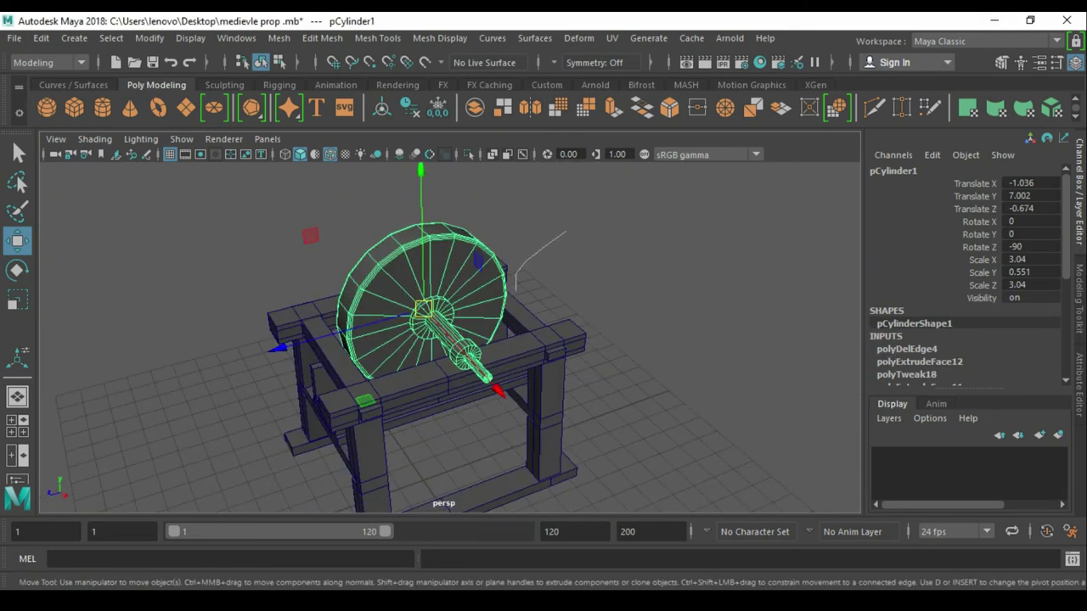
{"action": "left_click", "coordinate": [747, 213]}
{"action": "mouse_move", "coordinate": [450, 340]}
{"action": "left_mouse_down", "text": "alt"}
{"action": "mouse_move", "coordinate": [561, 327]}
{"action": "mouse_move", "coordinate": [676, 398]}
{"action": "mouse_move", "coordinate": [560, 333]}
{"action": "mouse_move", "coordinate": [607, 339]}
{"action": "left_mouse_up", "text": "alt"}
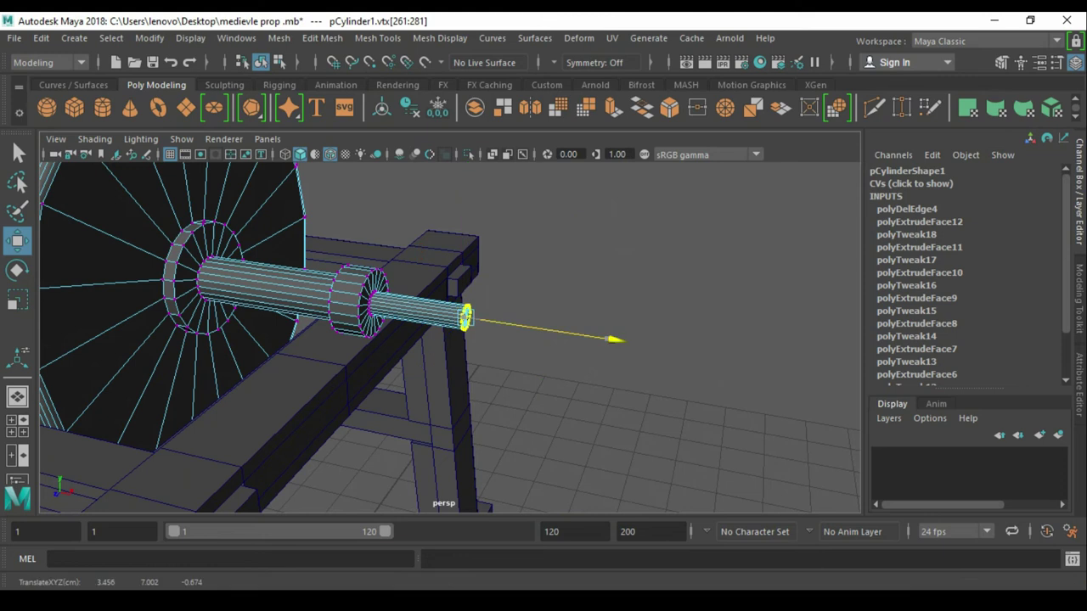
{"action": "right_click_drag", "start_coordinate": [607, 339], "coordinate": [594, 269]}
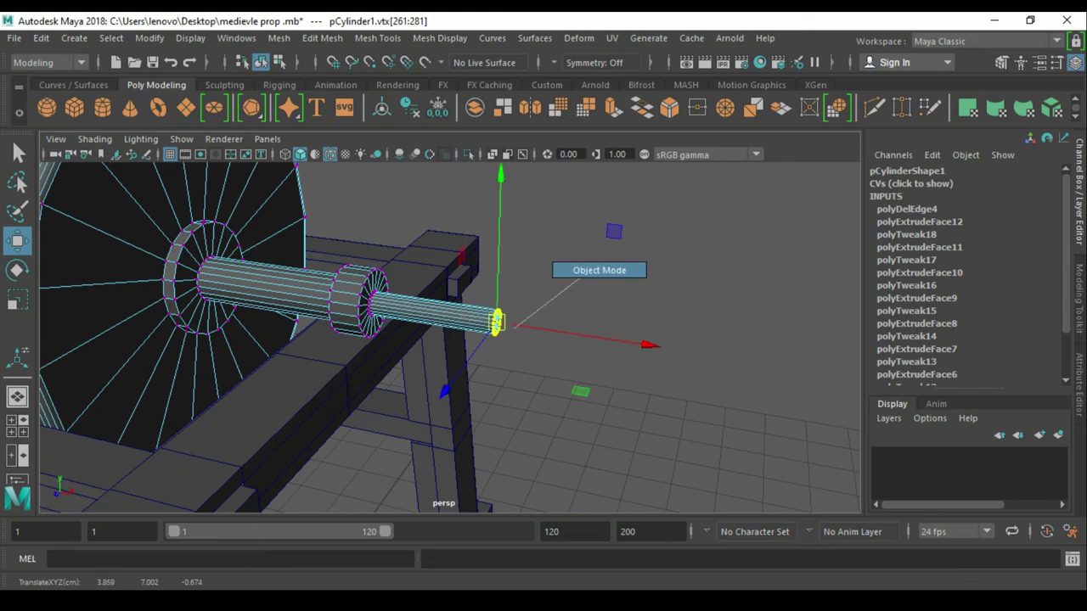
{"action": "right_click", "coordinate": [596, 224], "text": "shift"}
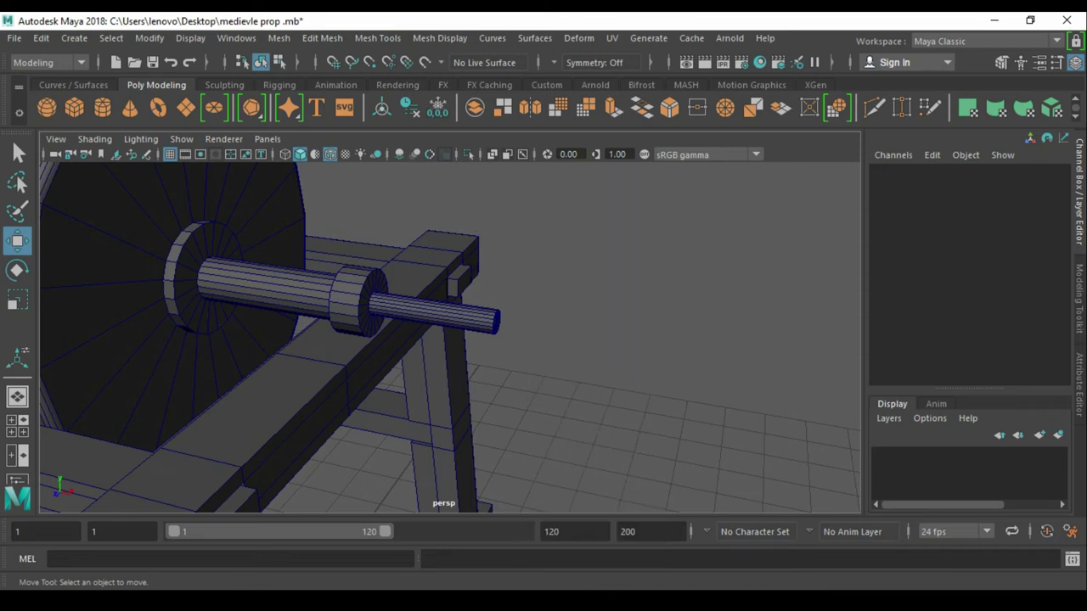
- Insert an edge loop near the end of the axle cylinder
{"action": "key", "text": "q"}
{"action": "left_click_drag", "start_coordinate": [596, 223], "coordinate": [526, 255], "text": "alt"}
{"action": "left_click", "coordinate": [408, 289]}
{"action": "scroll", "coordinate": [450, 340], "scroll_direction": "up", "scroll_amount": 2}
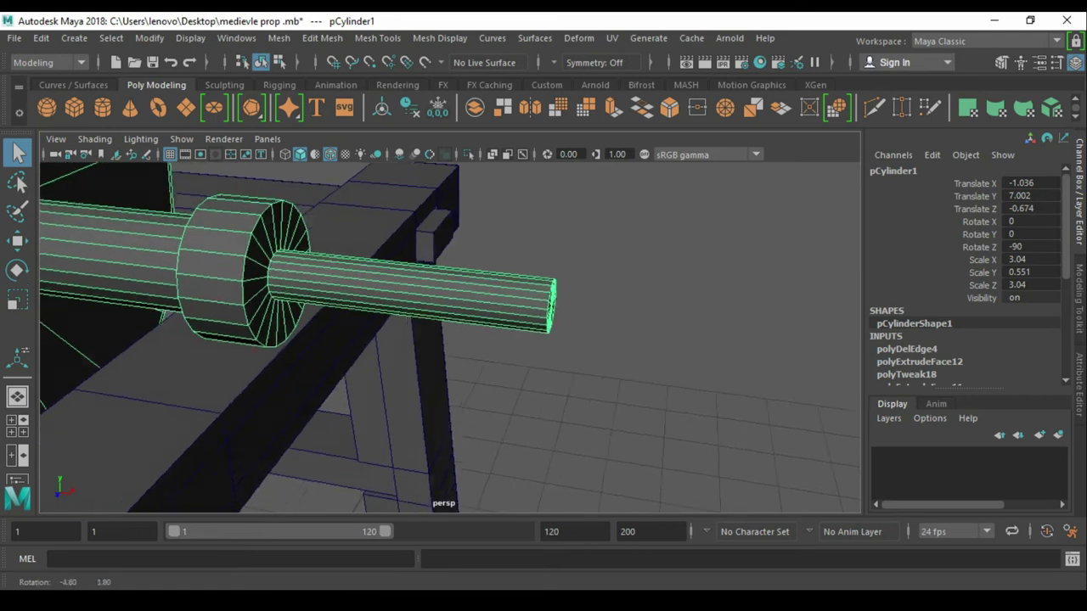
{"action": "scroll", "coordinate": [450, 340], "scroll_direction": "up", "scroll_amount": 2}
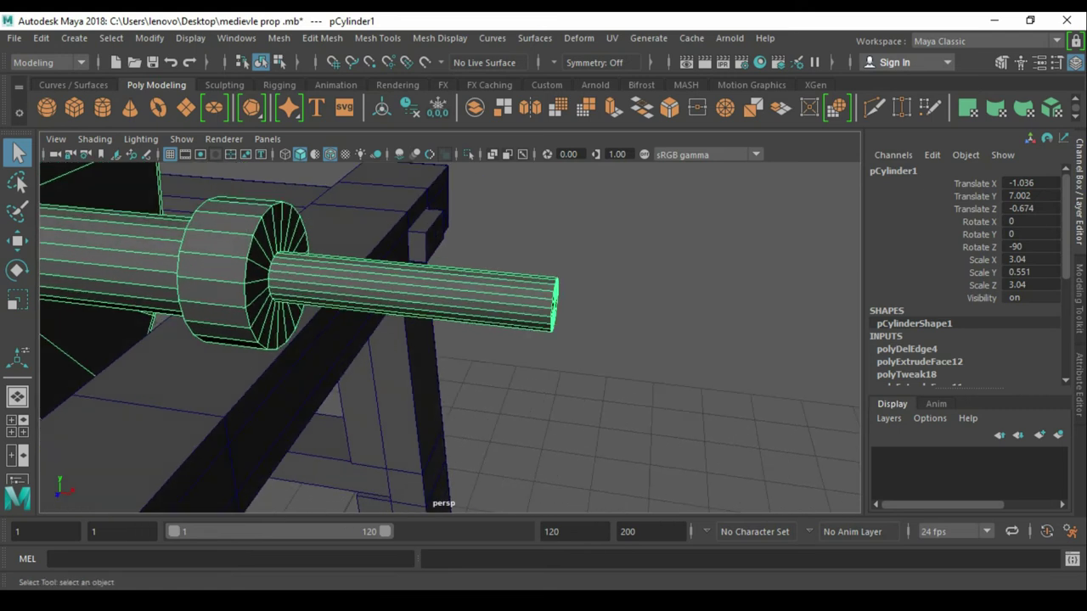
{"action": "right_click_drag", "start_coordinate": [501, 293], "coordinate": [442, 293], "text": "shift"}
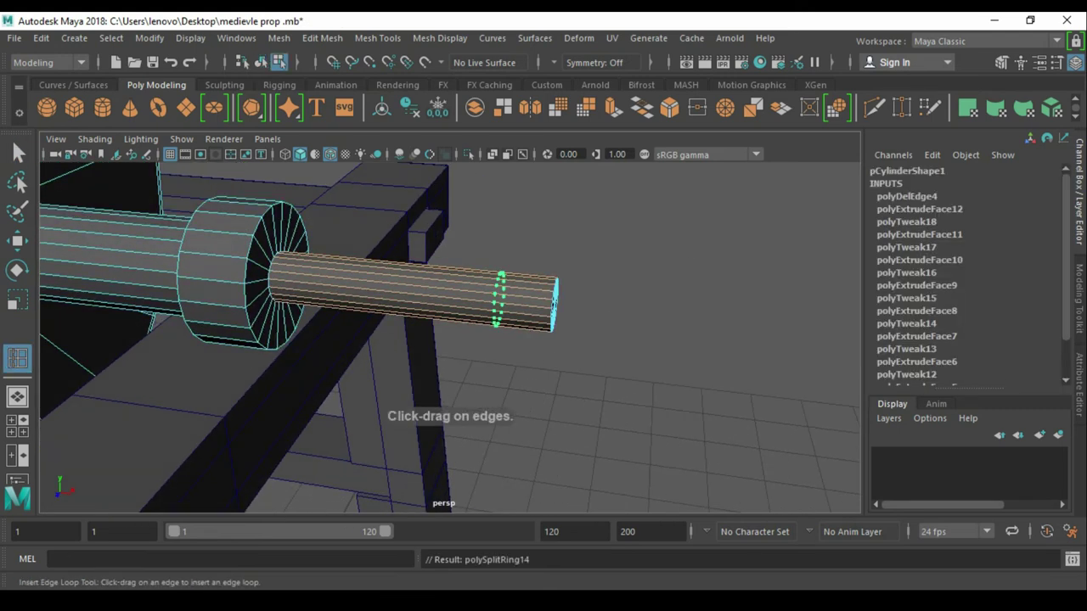
{"action": "key", "text": "q"}
- Extrude the axle's end face ring into a collar 0.06 thick
{"action": "left_click", "coordinate": [522, 308]}
{"action": "key", "text": "w"}
{"action": "key", "text": "q"}
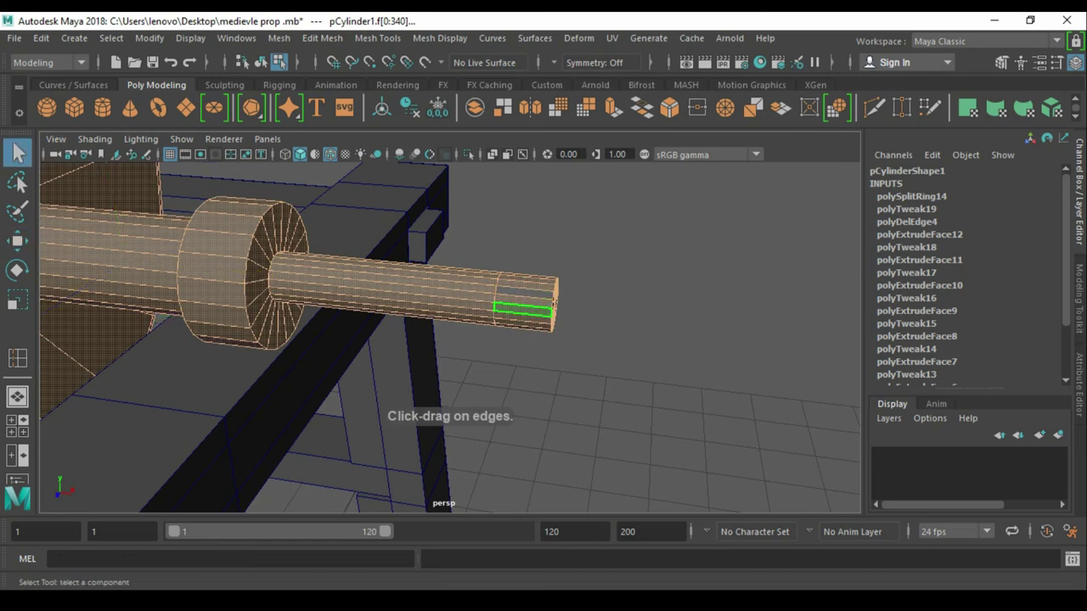
{"action": "key", "text": "F11"}
{"action": "double_click", "coordinate": [522, 306]}
{"action": "key", "text": "w"}
{"action": "left_click_drag", "start_coordinate": [522, 305], "coordinate": [497, 307], "text": "alt"}
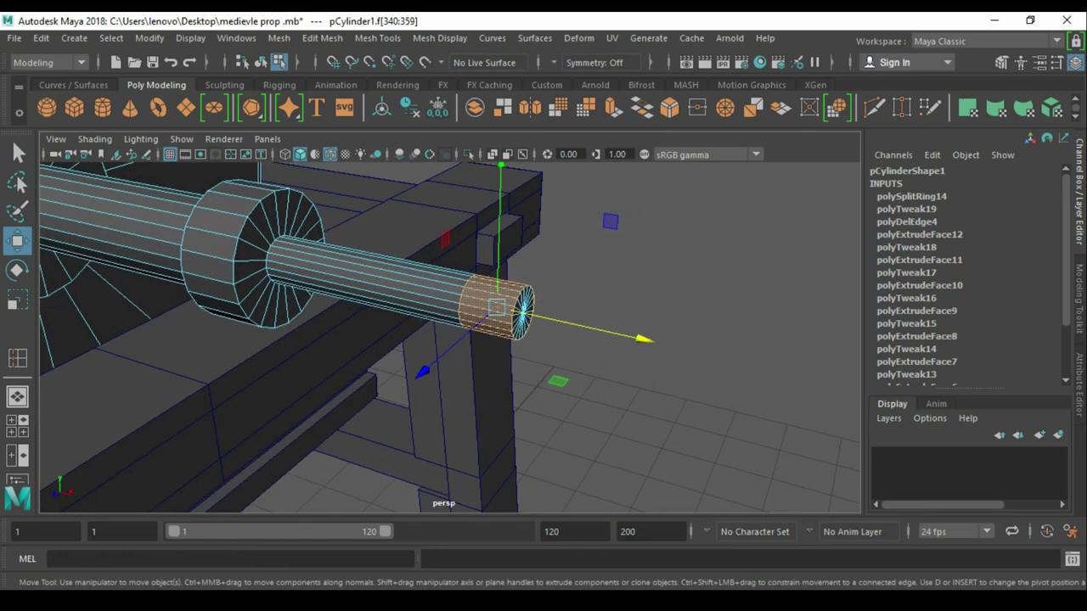
{"action": "key", "text": "ctrl+e"}
{"action": "left_click_drag", "start_coordinate": [680, 358], "coordinate": [690, 358]}
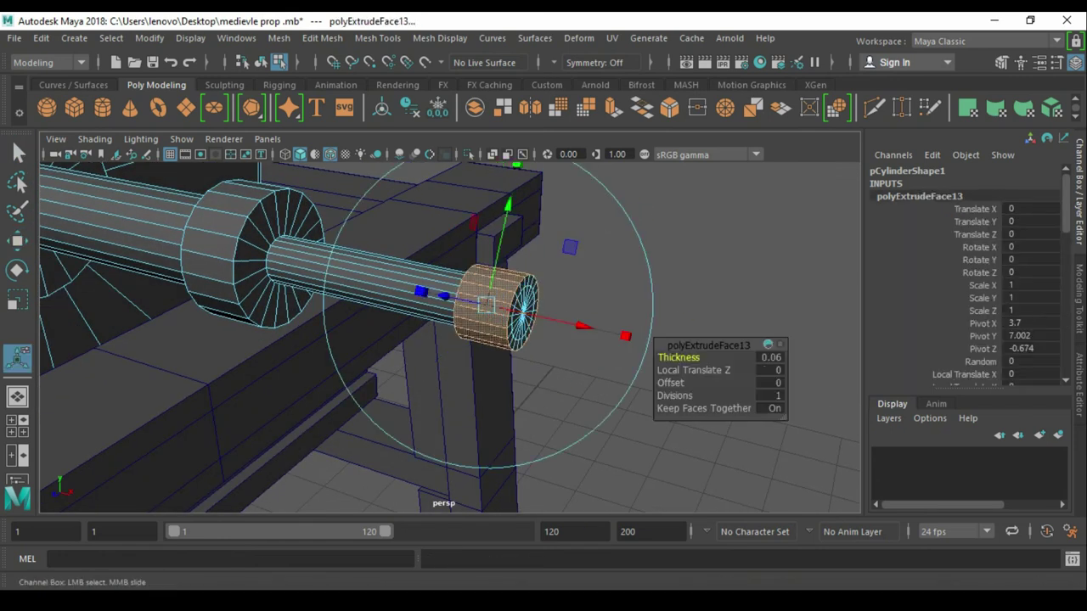
{"action": "key", "text": "ctrl+q"}
{"action": "key", "text": "Escape"}
{"action": "key", "text": "q"}
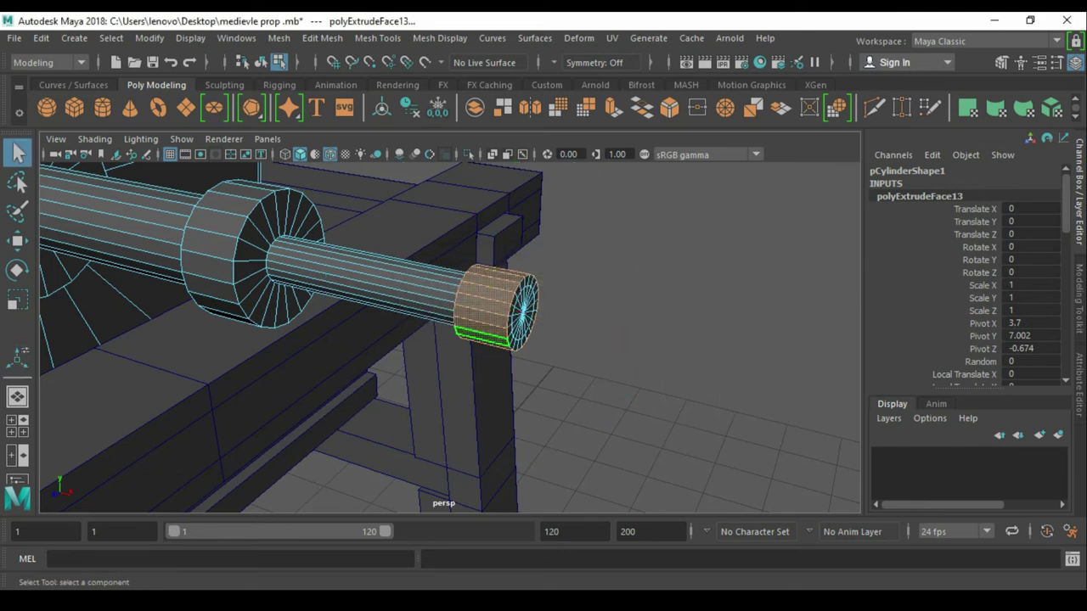
- Select the faces on the collar's underside
{"action": "left_click", "coordinate": [481, 316]}
{"action": "key", "text": "w"}
{"action": "mouse_move", "coordinate": [442, 356]}
{"action": "left_mouse_down", "text": "alt"}
{"action": "mouse_move", "coordinate": [476, 322]}
{"action": "mouse_move", "coordinate": [510, 357]}
{"action": "mouse_move", "coordinate": [476, 314]}
{"action": "mouse_move", "coordinate": [509, 289]}
{"action": "left_mouse_up", "text": "alt"}
{"action": "left_click", "coordinate": [506, 255], "text": "shift"}
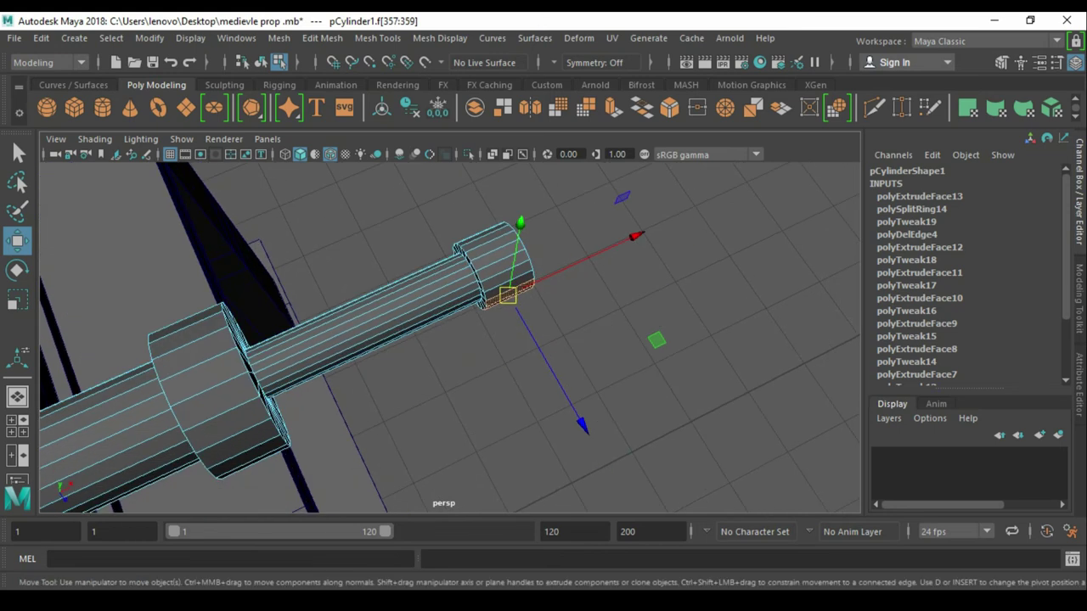
- Extrude the selected collar faces outward and lengthen them into a crank arm
{"action": "left_click_drag", "start_coordinate": [583, 424], "coordinate": [764, 459], "text": "shift"}
{"action": "left_click_drag", "start_coordinate": [509, 340], "coordinate": [544, 306], "text": "alt"}
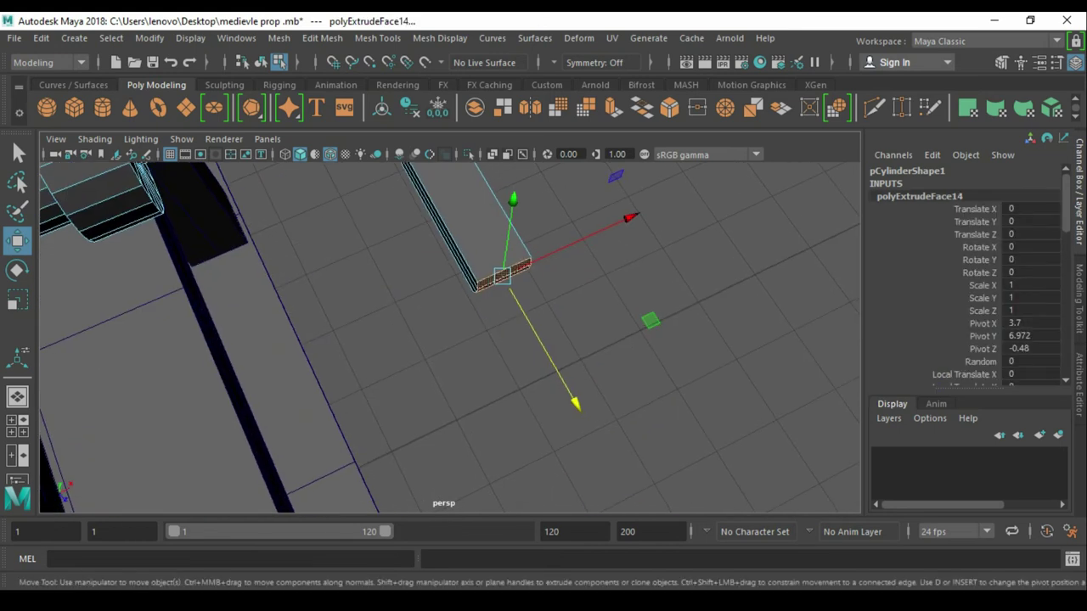
{"action": "key", "text": "r"}
{"action": "key", "text": "w"}
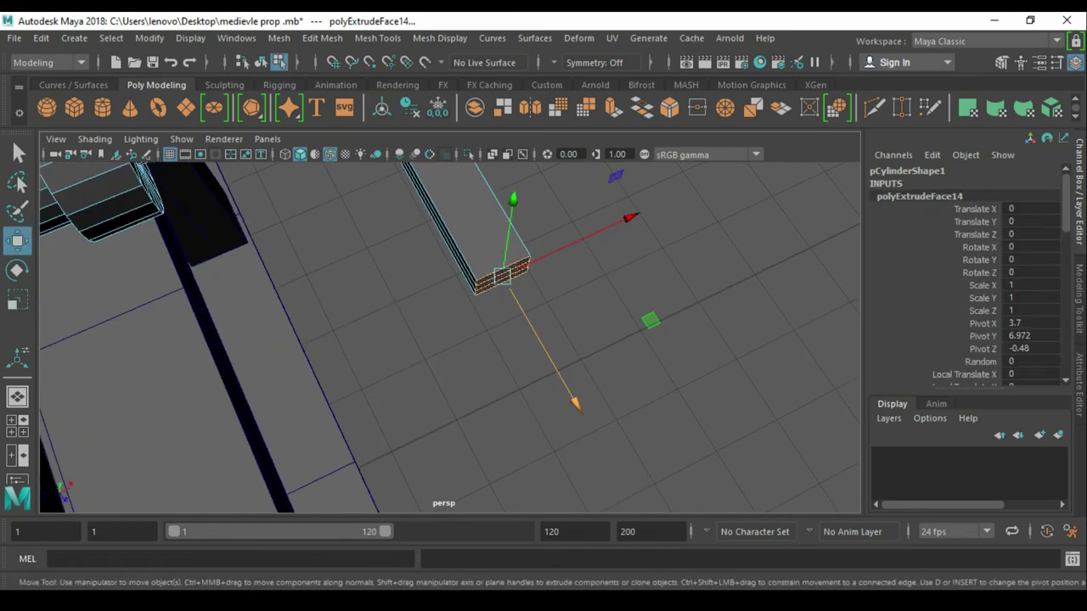
{"action": "left_click_drag", "start_coordinate": [574, 401], "coordinate": [616, 467]}
{"action": "scroll", "coordinate": [490, 349], "scroll_direction": "down", "scroll_amount": 3}
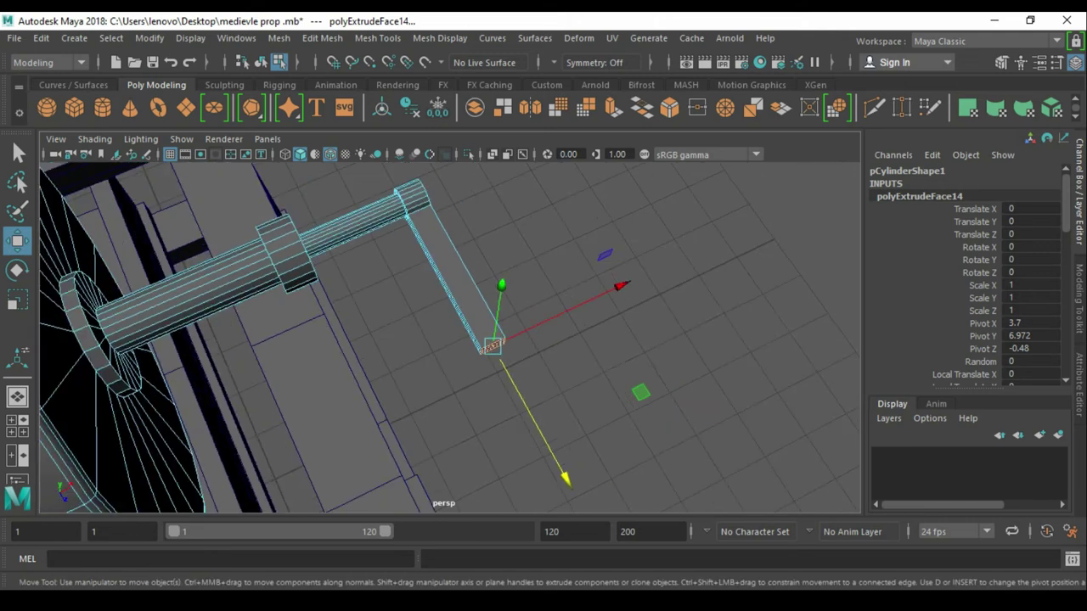
{"action": "key", "text": "space"}
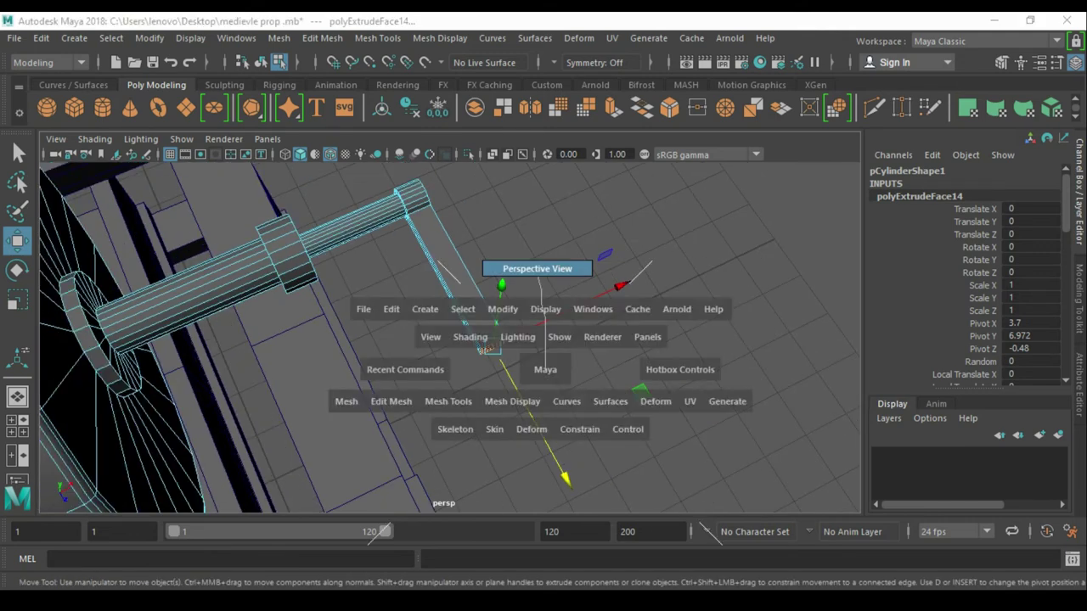
{"action": "key", "text": "f"}
{"action": "left_click_drag", "start_coordinate": [534, 357], "coordinate": [441, 357], "text": "alt"}
{"action": "scroll", "coordinate": [450, 340], "scroll_direction": "down", "scroll_amount": 5}
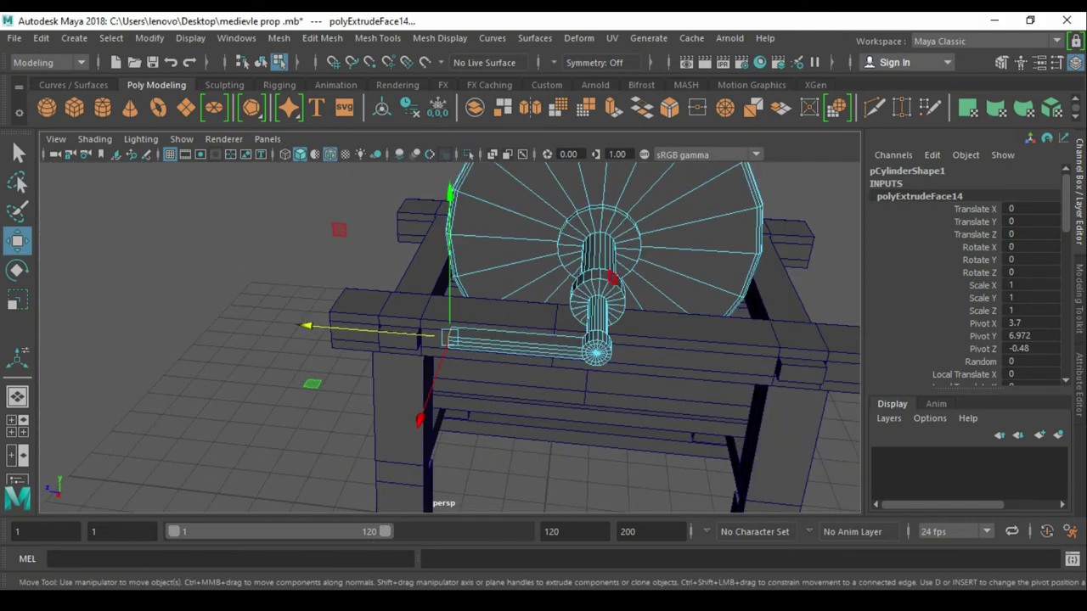
{"action": "left_click_drag", "start_coordinate": [510, 340], "coordinate": [441, 322], "text": "alt"}
- Pull the crank arm's end vertices far downward to bend the arm
{"action": "key", "text": "q"}
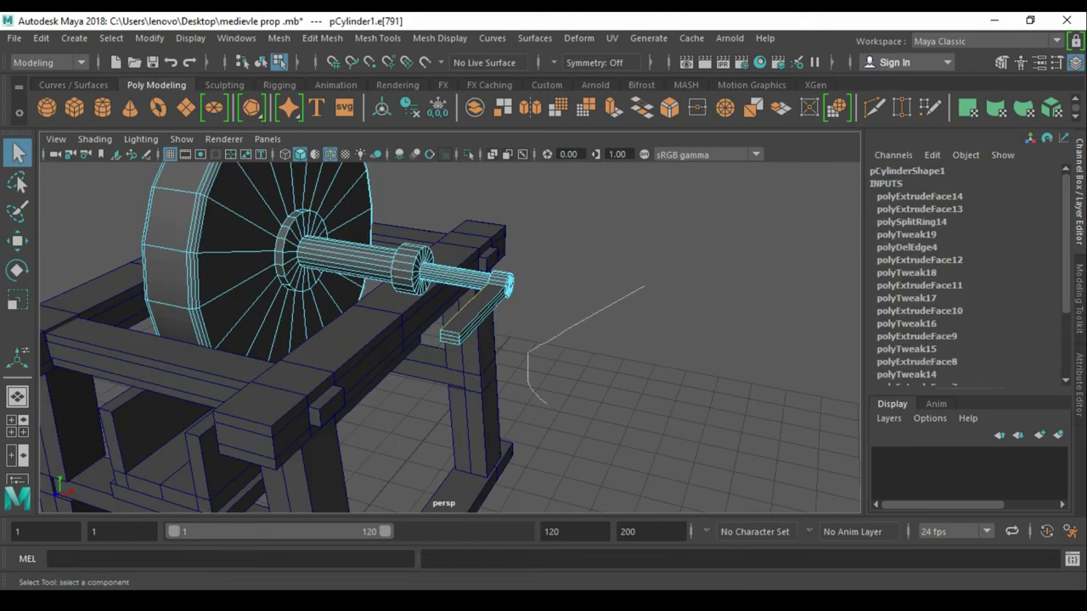
{"action": "key", "text": "f"}
{"action": "key", "text": "w"}
{"action": "left_click_drag", "start_coordinate": [541, 174], "coordinate": [540, 213]}
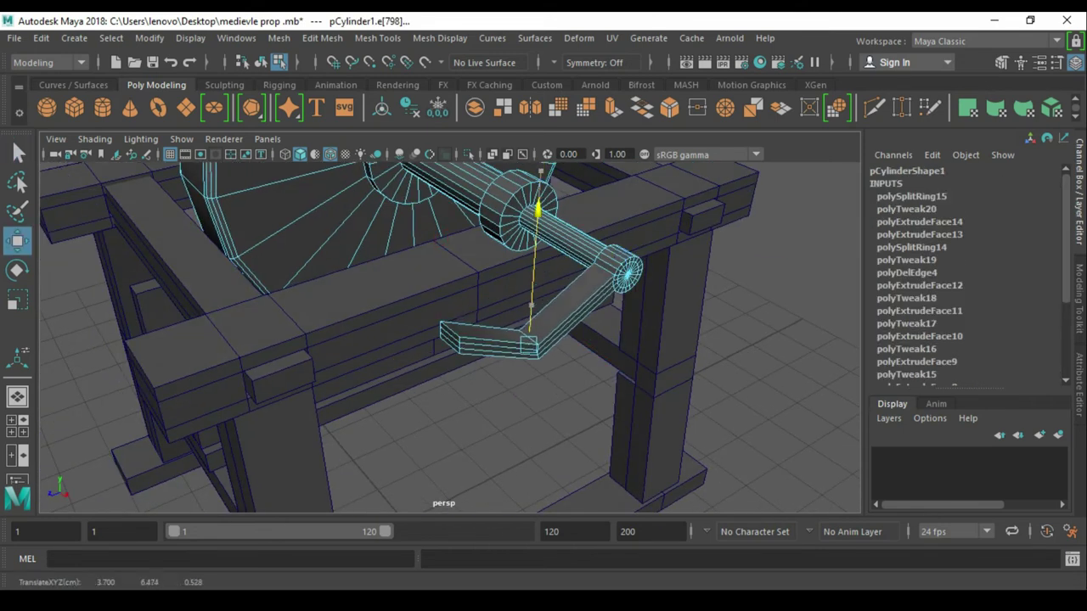
{"action": "left_click_drag", "start_coordinate": [510, 340], "coordinate": [425, 314], "text": "alt"}
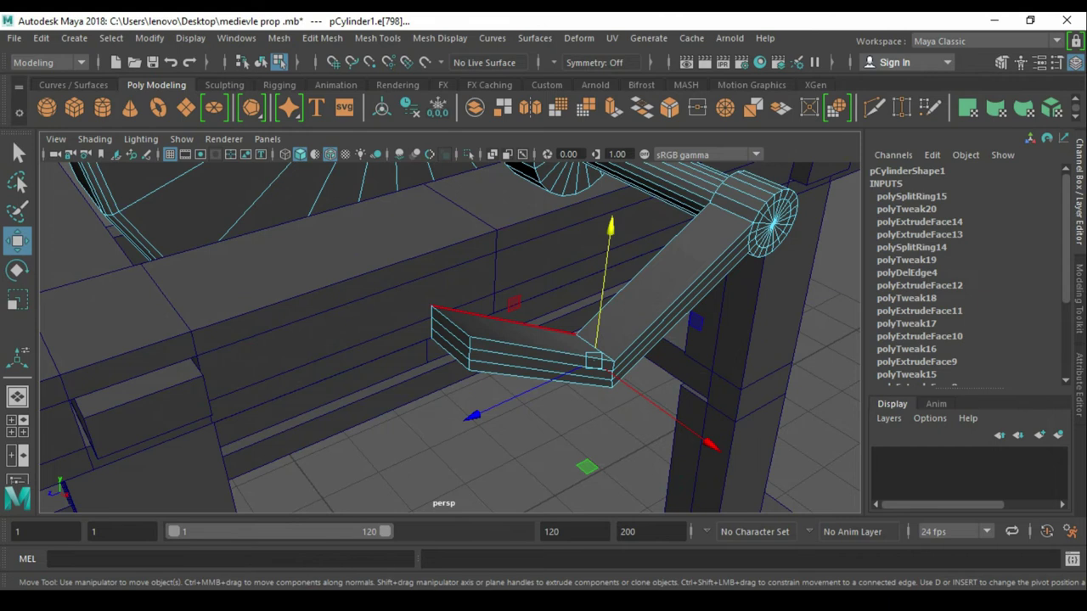
{"action": "left_click_drag", "start_coordinate": [510, 340], "coordinate": [425, 323], "text": "alt"}
{"action": "left_click_drag", "start_coordinate": [424, 255], "coordinate": [501, 340]}
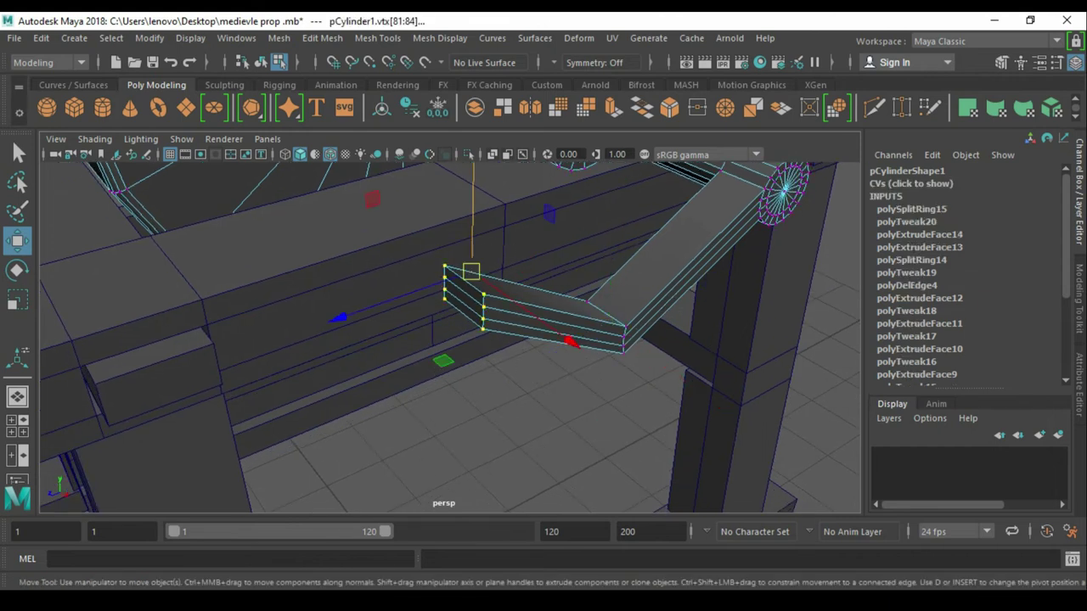
{"action": "left_click_drag", "start_coordinate": [472, 212], "coordinate": [472, 331]}
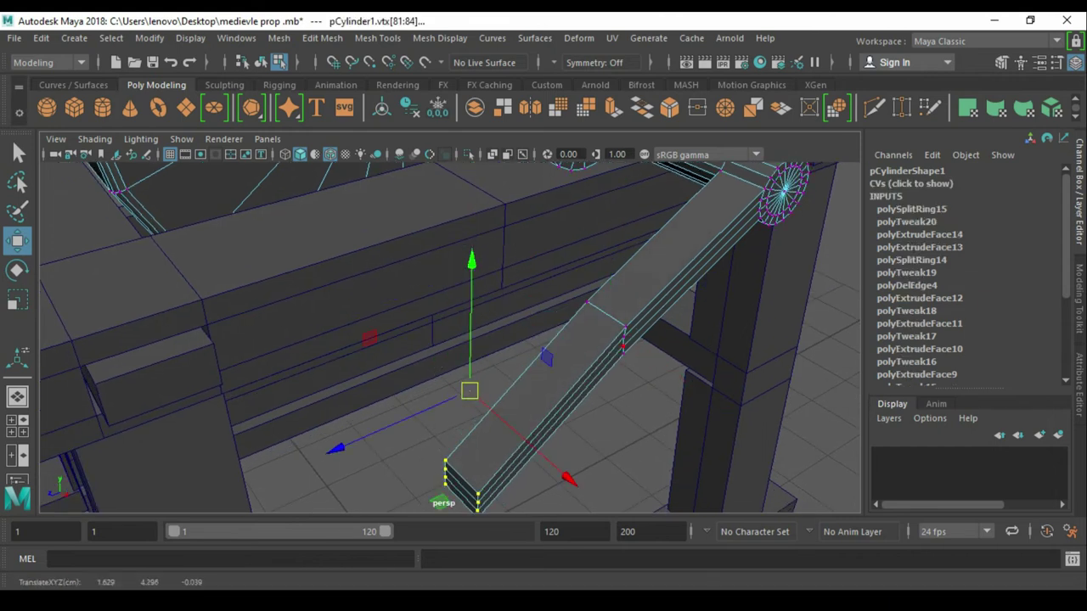
- Lower the edge loop at the arm's middle to shape the bend
{"action": "key", "text": "F10"}
{"action": "double_click", "coordinate": [604, 327]}
{"action": "key", "text": "q"}
{"action": "key", "text": "w"}
{"action": "mouse_move", "coordinate": [620, 255]}
{"action": "left_mouse_down"}
{"action": "mouse_move", "coordinate": [610, 322]}
{"action": "mouse_move", "coordinate": [643, 298]}
{"action": "left_mouse_up"}
{"action": "key", "text": "q"}
{"action": "key", "text": "w"}
- Try a bevel on the arm's bend edges, then undo it
{"action": "key", "text": "q"}
{"action": "right_click_drag", "start_coordinate": [592, 318], "coordinate": [833, 315], "text": "shift"}
{"action": "key", "text": "ctrl+z"}
{"action": "key", "text": "q"}
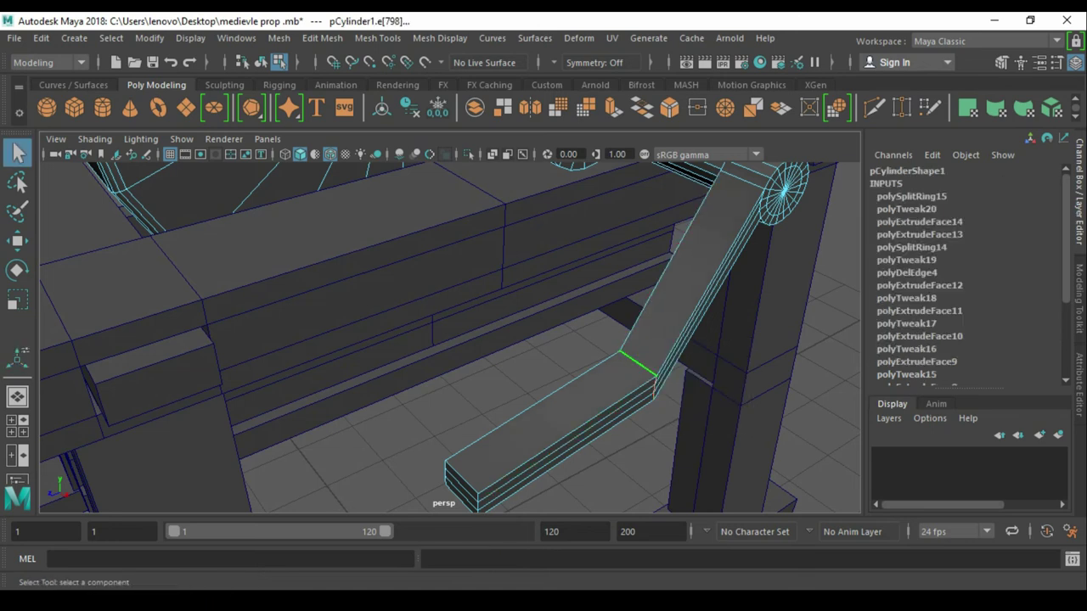
{"action": "scroll", "coordinate": [637, 365], "scroll_direction": "up", "scroll_amount": 5}
{"action": "left_click_drag", "start_coordinate": [510, 340], "coordinate": [637, 323], "text": "alt"}
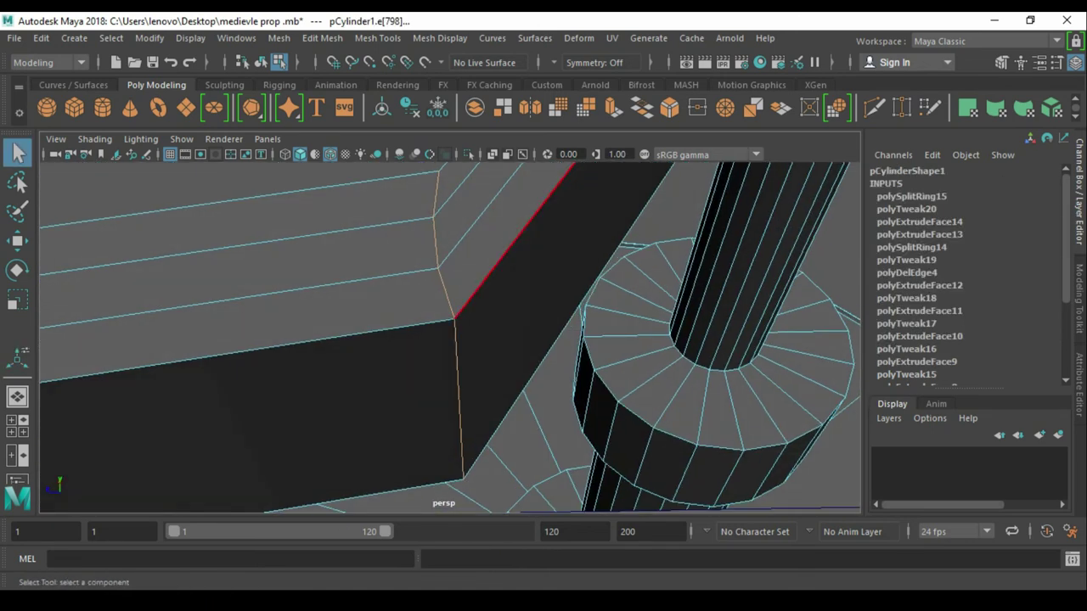
- Undo a trial bevel and merge the overlapping vertices at the arm's bend
{"action": "scroll", "coordinate": [450, 340], "scroll_direction": "down", "scroll_amount": 5}
{"action": "key", "text": "ctrl+b"}
{"action": "scroll", "coordinate": [450, 340], "scroll_direction": "up", "scroll_amount": 5}
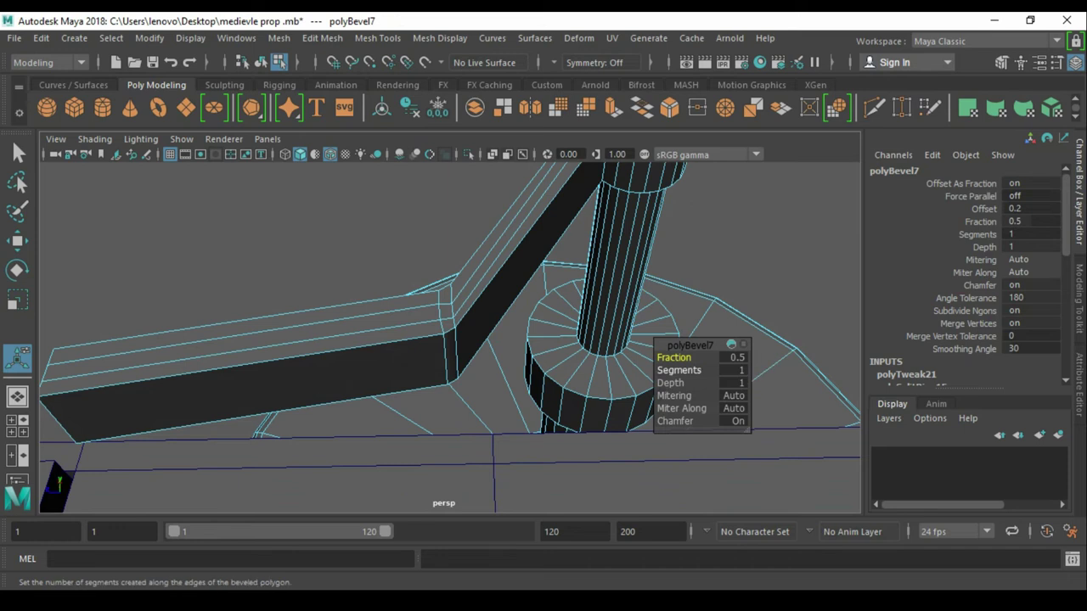
{"action": "key", "text": "ctrl+z"}
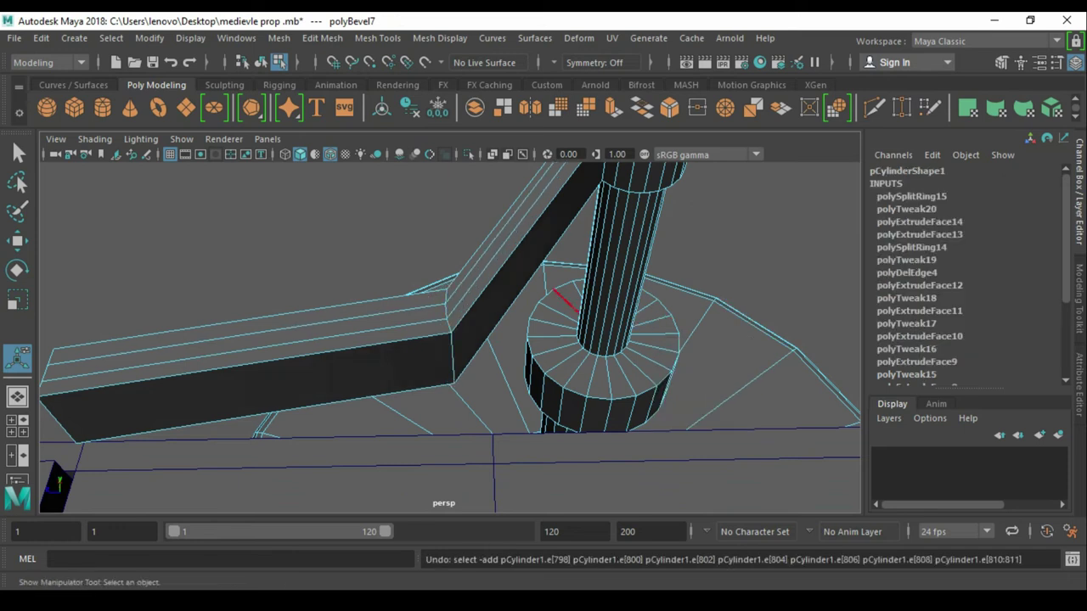
{"action": "key", "text": "q"}
{"action": "left_click_drag", "start_coordinate": [376, 287], "coordinate": [637, 497]}
{"action": "right_click_drag", "start_coordinate": [539, 407], "coordinate": [795, 304], "text": "shift"}
- Select the bend's outer and long edges and weld its corner vertices
{"action": "left_click", "coordinate": [450, 312]}
{"action": "left_click_drag", "start_coordinate": [450, 313], "coordinate": [509, 357], "text": "alt"}
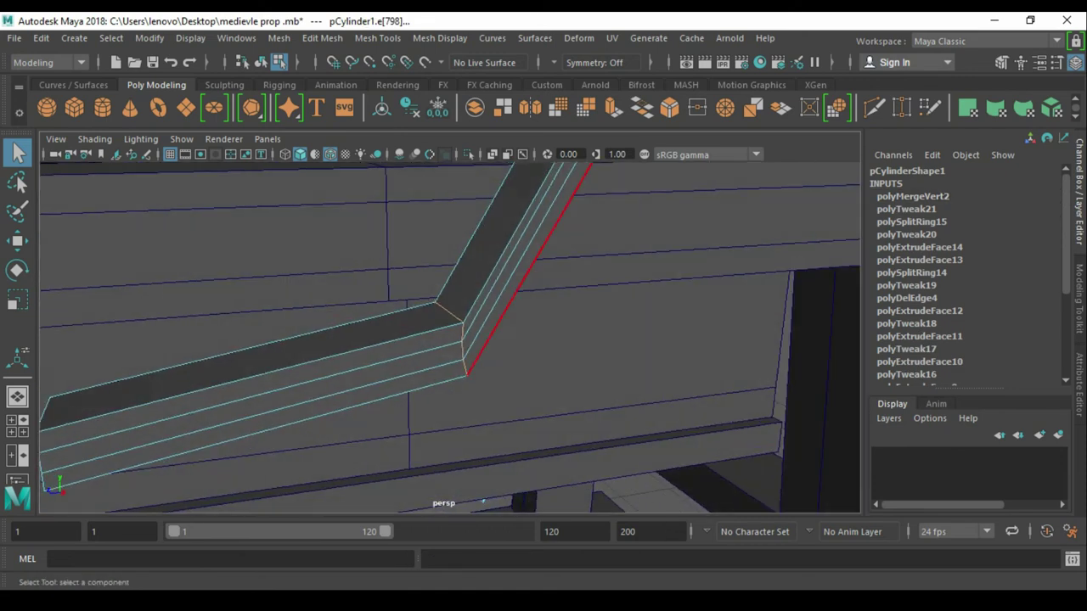
{"action": "key", "text": "r"}
{"action": "left_click", "coordinate": [254, 376]}
{"action": "left_click_drag", "start_coordinate": [449, 338], "coordinate": [449, 338]}
{"action": "key", "text": "q"}
- Bevel the bend's outer edge with 6 segments at fraction 0.5
{"action": "key", "text": "ctrl+b"}
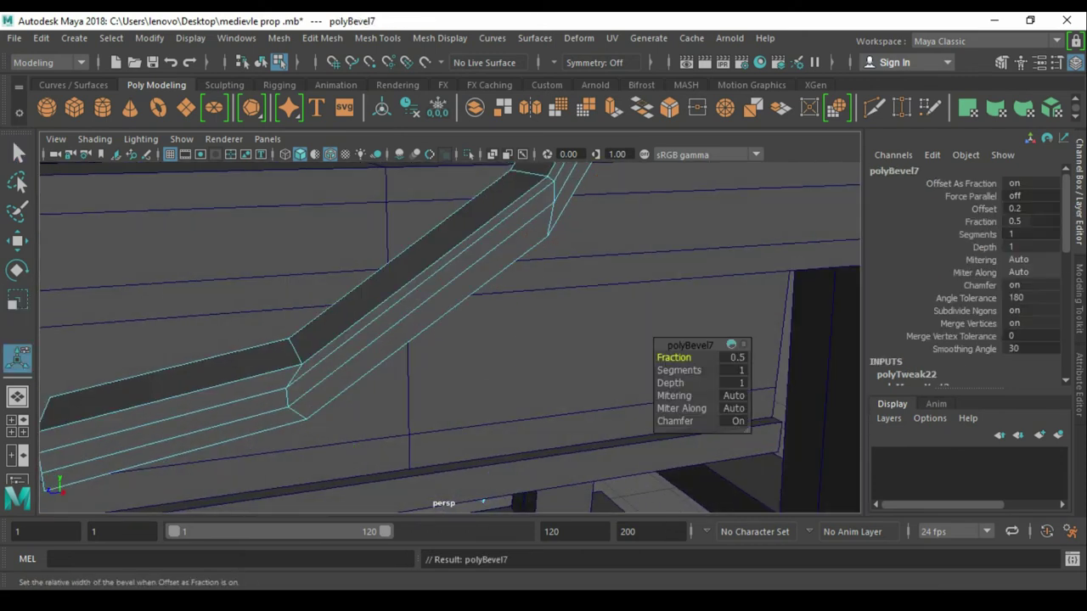
{"action": "left_click", "coordinate": [678, 370]}
{"action": "middle_click_drag", "start_coordinate": [679, 370], "coordinate": [747, 371]}
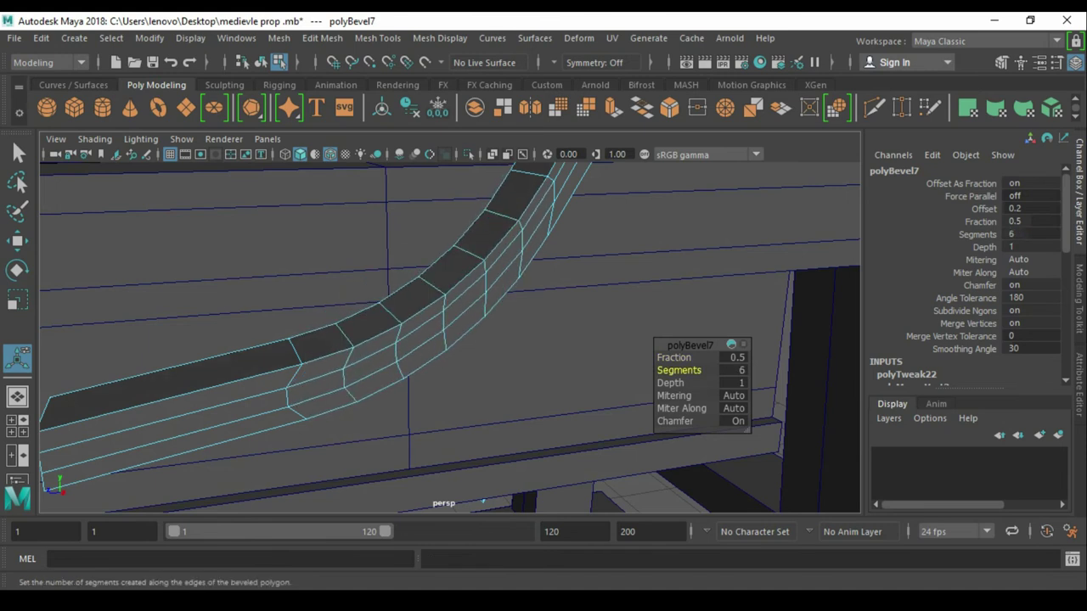
{"action": "scroll", "coordinate": [448, 339], "scroll_direction": "down", "scroll_amount": 5}
{"action": "mouse_move", "coordinate": [448, 339]}
{"action": "left_mouse_down", "text": "alt"}
{"action": "mouse_move", "coordinate": [366, 357]}
{"action": "mouse_move", "coordinate": [408, 357]}
{"action": "left_mouse_up", "text": "alt"}
{"action": "scroll", "coordinate": [448, 339], "scroll_direction": "up", "scroll_amount": 3}
{"action": "scroll", "coordinate": [449, 340], "scroll_direction": "up", "scroll_amount": 3}
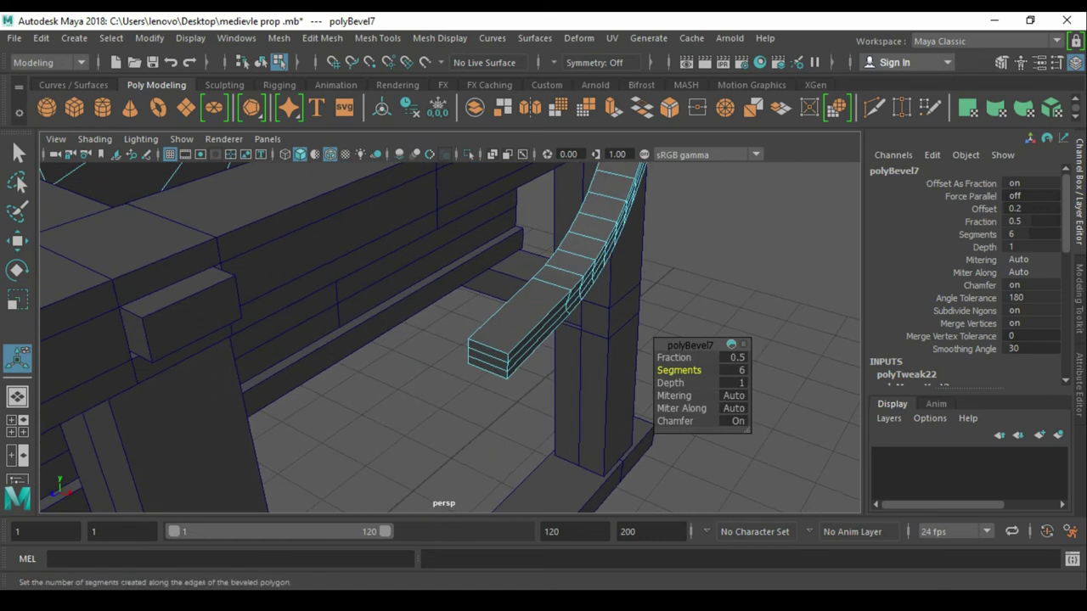
{"action": "right_click_drag", "start_coordinate": [595, 399], "coordinate": [594, 361]}
- Shift the edge at the arm's upper joint along the beam using an edited pivot
{"action": "left_click", "coordinate": [559, 279]}
{"action": "key", "text": "f"}
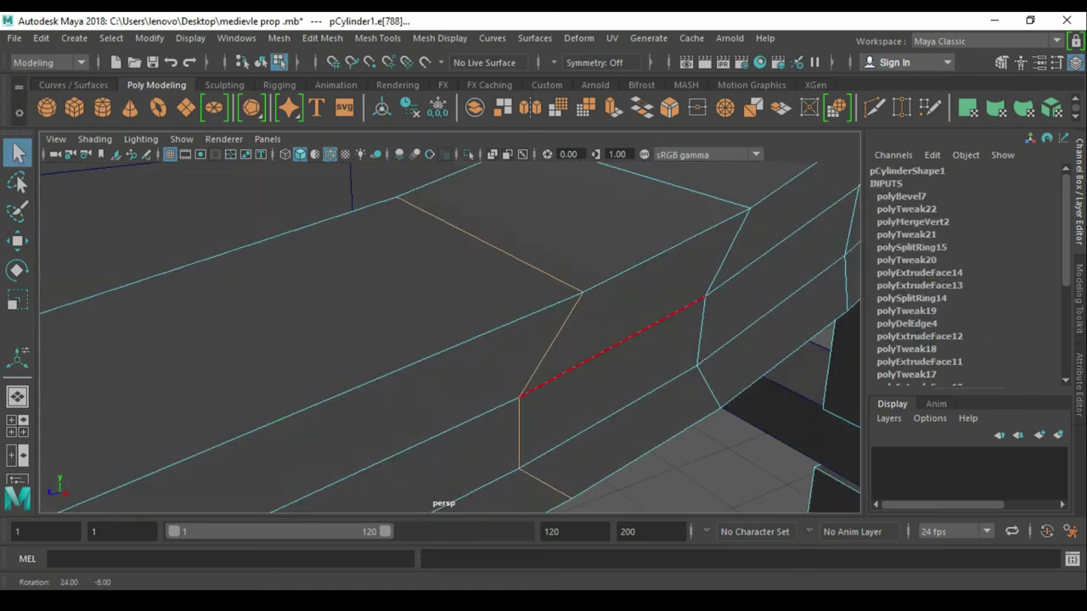
{"action": "key", "text": "e"}
{"action": "key", "text": "r"}
{"action": "key", "text": "d"}
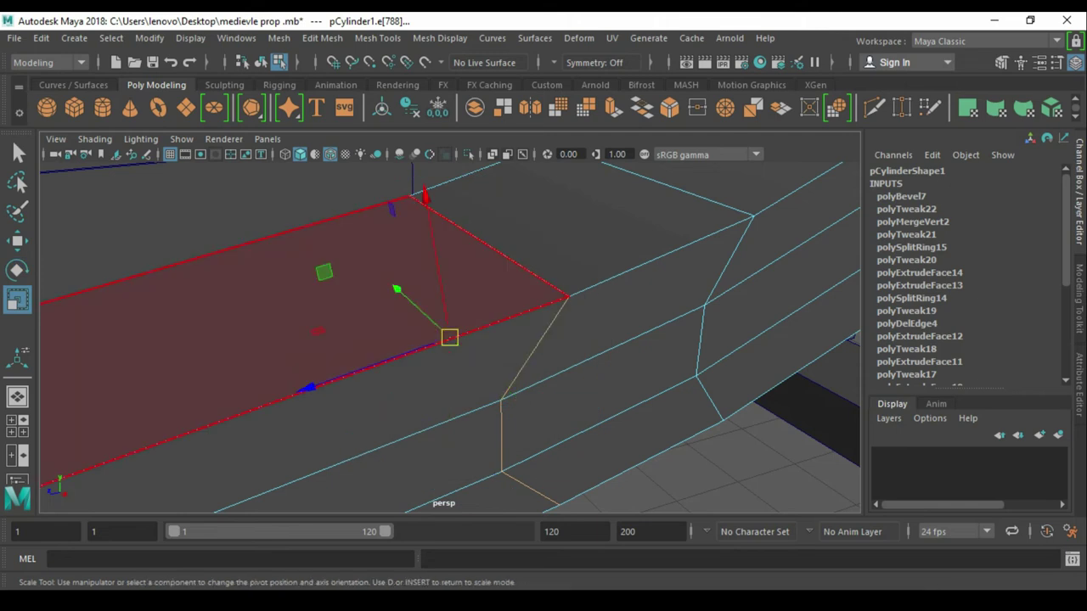
{"action": "left_click_drag", "start_coordinate": [313, 385], "coordinate": [264, 405]}
{"action": "key", "text": "w"}
{"action": "mouse_move", "coordinate": [450, 342]}
{"action": "left_mouse_down", "text": "alt"}
{"action": "mouse_move", "coordinate": [510, 323]}
{"action": "mouse_move", "coordinate": [553, 357]}
{"action": "left_mouse_up", "text": "alt"}
- Select and scale the next edges across the beam and along the bend
{"action": "left_click", "coordinate": [521, 343]}
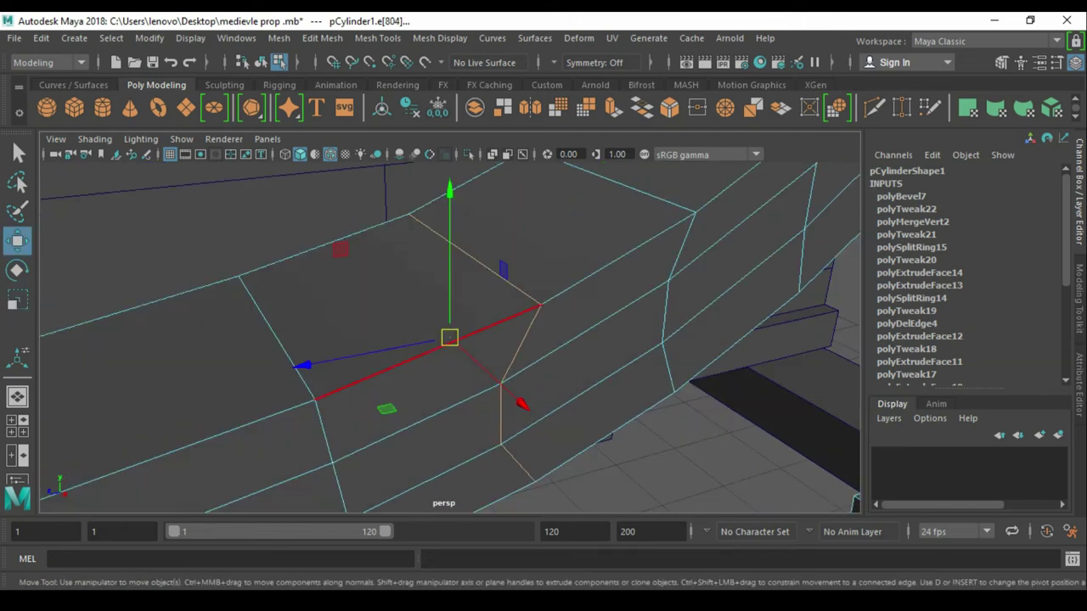
{"action": "key", "text": "ctrl+d"}
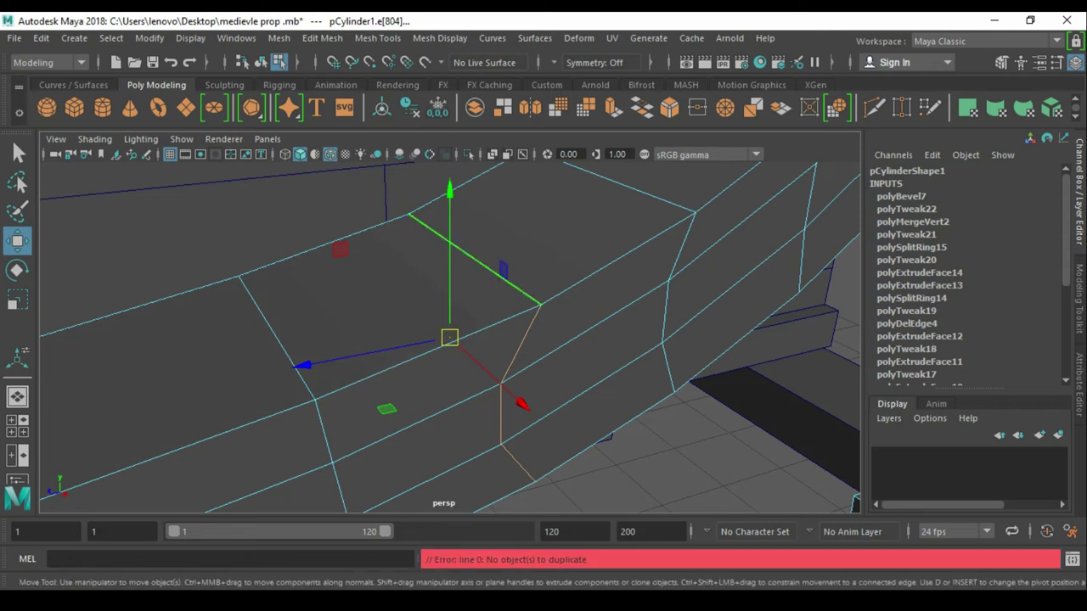
{"action": "key", "text": "r"}
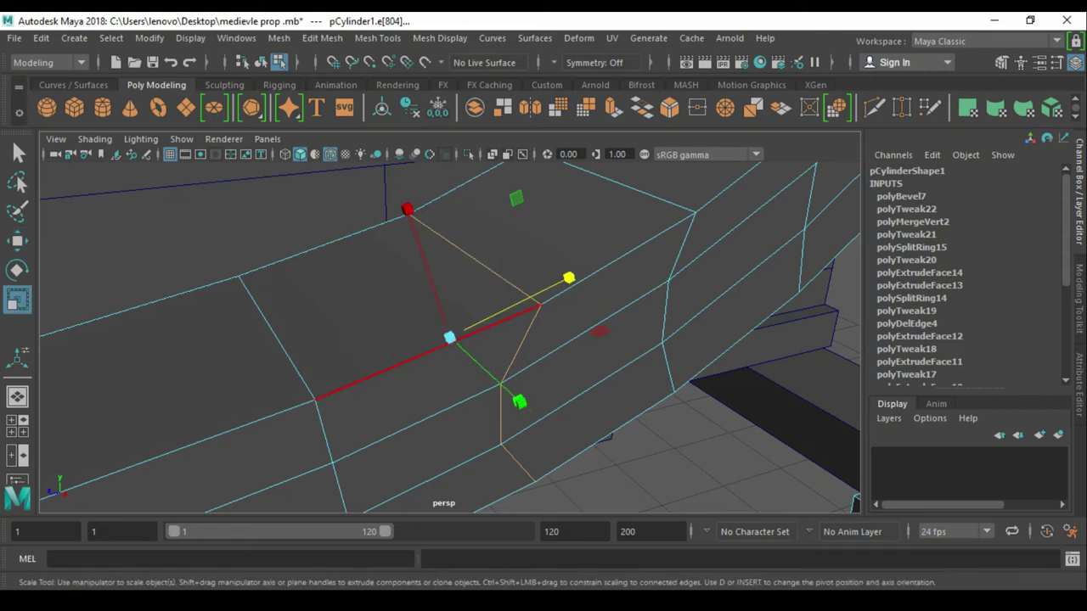
{"action": "key", "text": "q"}
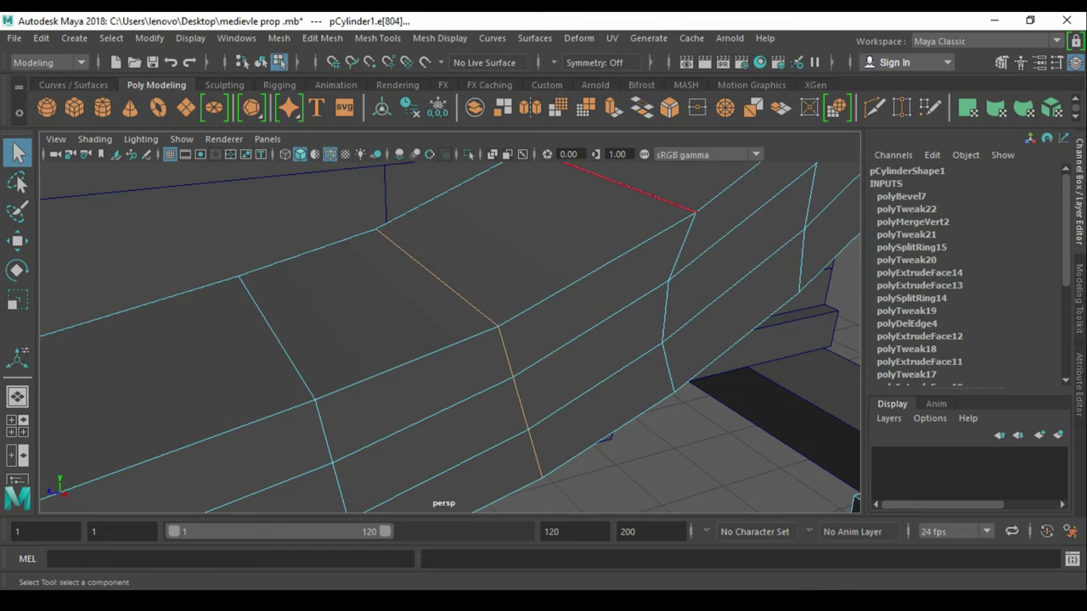
{"action": "middle_click_drag", "start_coordinate": [854, 502], "coordinate": [836, 509], "text": "alt"}
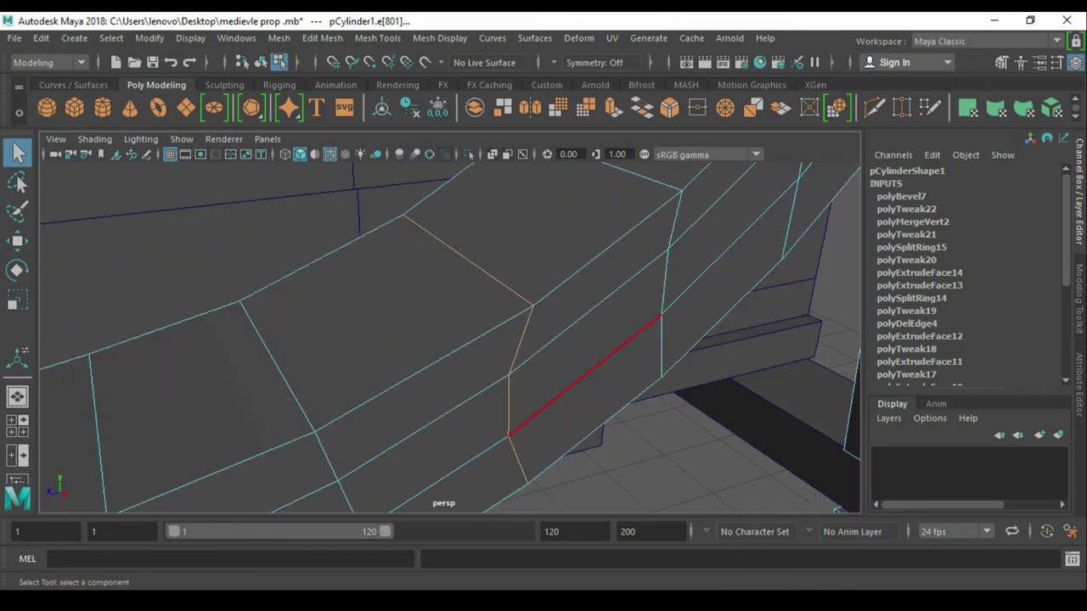
{"action": "left_click", "coordinate": [424, 369]}
{"action": "key", "text": "w"}
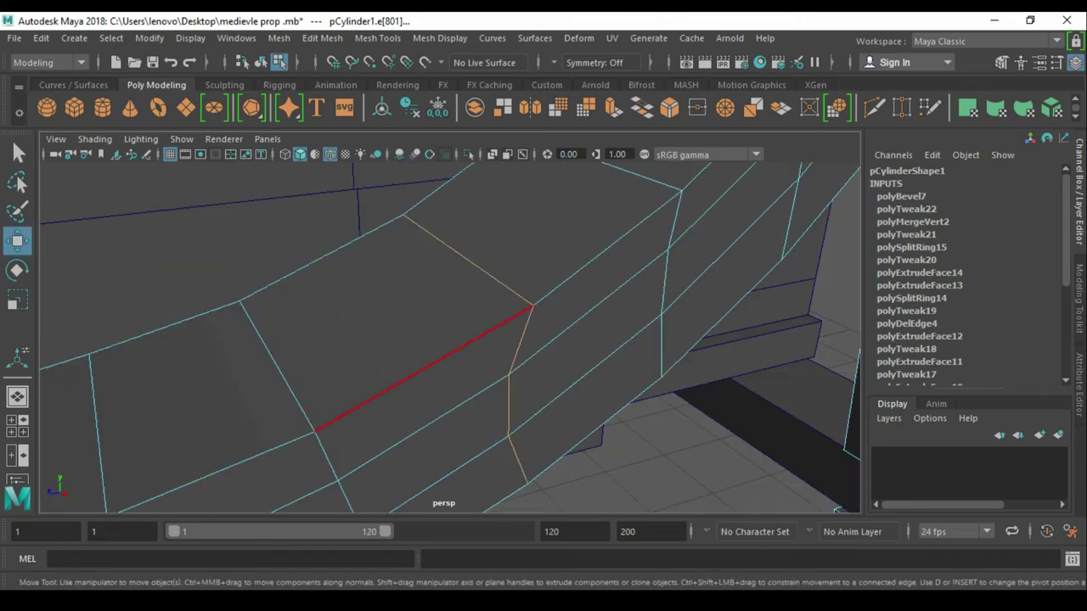
{"action": "key", "text": "r"}
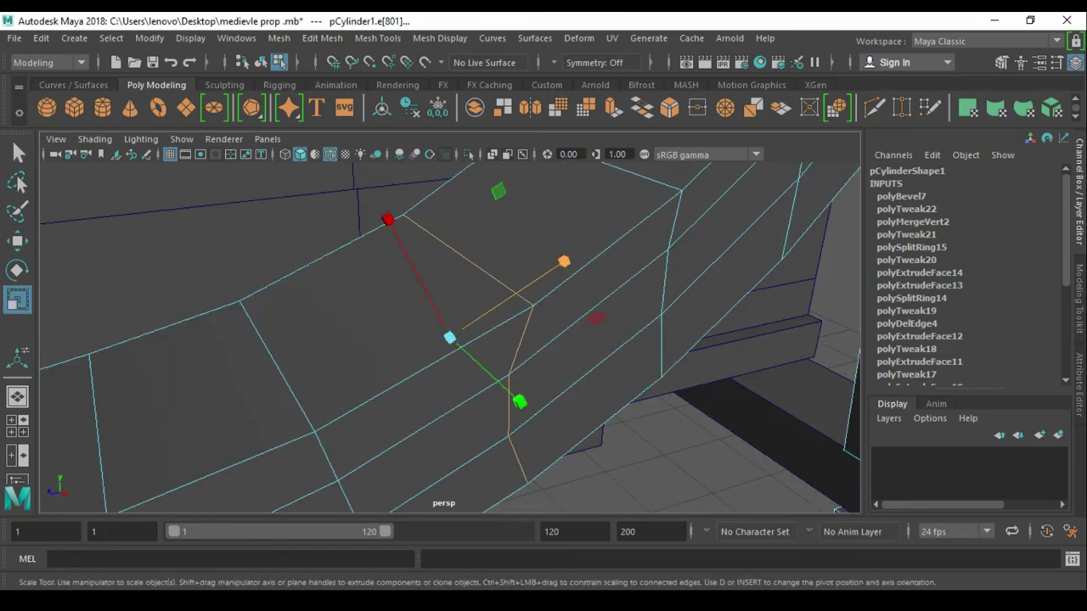
{"action": "left_click_drag", "start_coordinate": [836, 509], "coordinate": [764, 476], "text": "alt"}
{"action": "key", "text": "q"}
- Reorient the pivot for the next bend edge, then clear the edge selection
{"action": "left_click", "coordinate": [536, 450]}
{"action": "left_click_drag", "start_coordinate": [543, 382], "coordinate": [476, 356], "text": "alt"}
{"action": "key", "text": "w"}
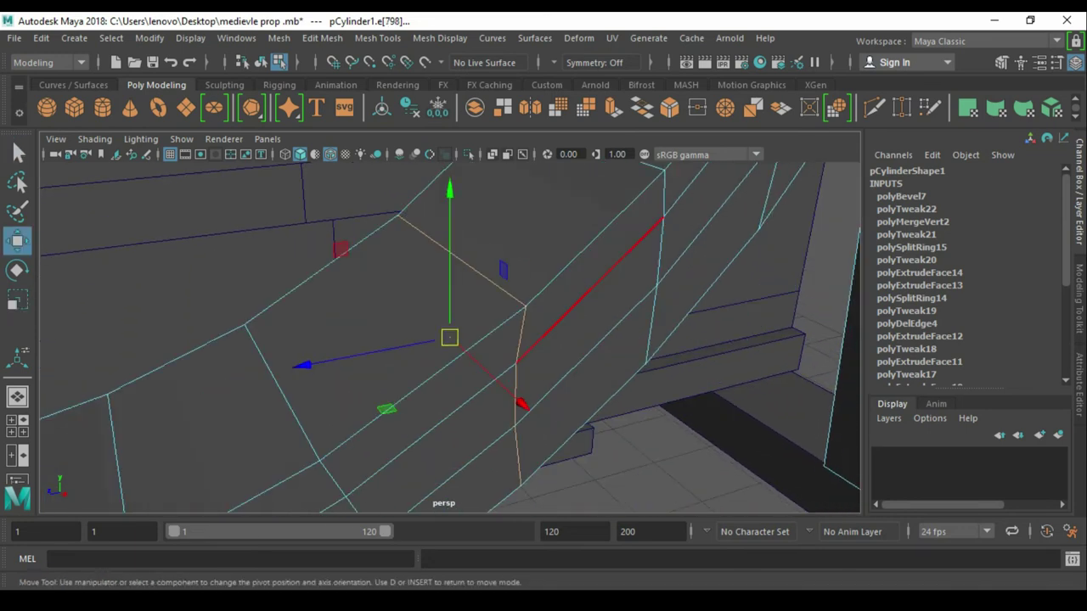
{"action": "key", "text": "d"}
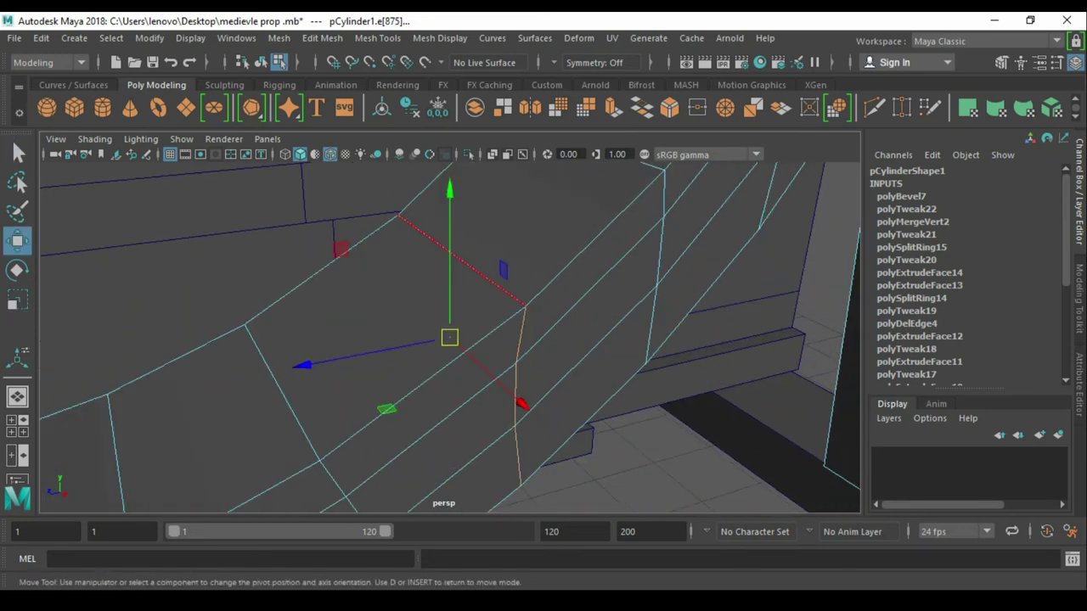
{"action": "scroll", "coordinate": [450, 337], "scroll_direction": "down", "scroll_amount": 2}
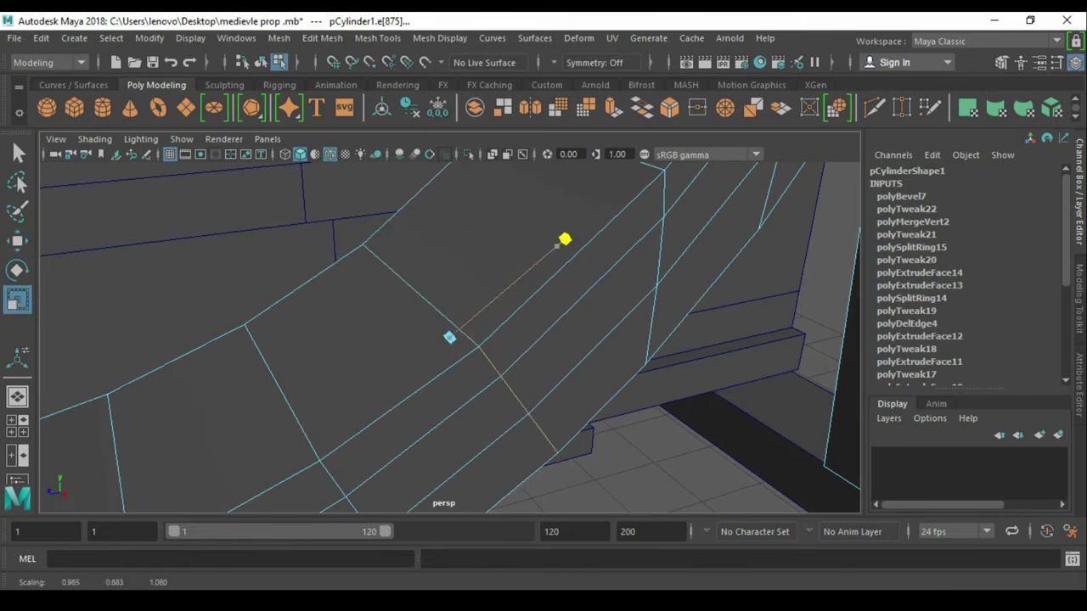
{"action": "key", "text": "d"}
{"action": "scroll", "coordinate": [449, 337], "scroll_direction": "down", "scroll_amount": 3}
{"action": "scroll", "coordinate": [449, 337], "scroll_direction": "down", "scroll_amount": 5}
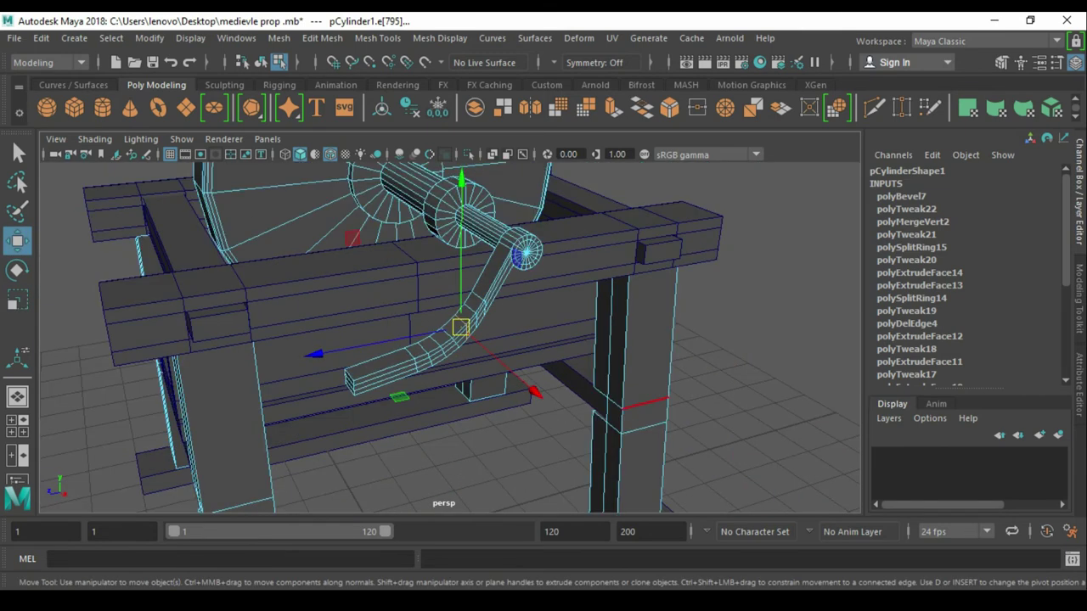
{"action": "key", "text": "q"}
{"action": "scroll", "coordinate": [449, 338], "scroll_direction": "down", "scroll_amount": 3}
- Frame the stone wheel and review the crank handle and beam
{"action": "left_click_drag", "start_coordinate": [449, 338], "coordinate": [366, 323], "text": "alt"}
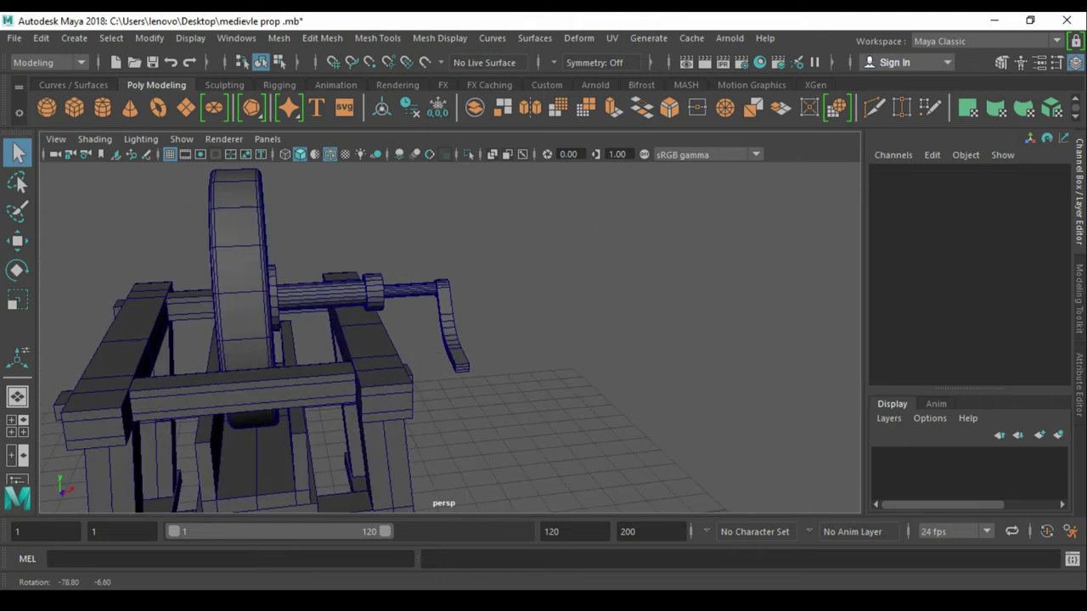
{"action": "left_click_drag", "start_coordinate": [449, 338], "coordinate": [340, 327], "text": "alt"}
{"action": "key", "text": "w"}
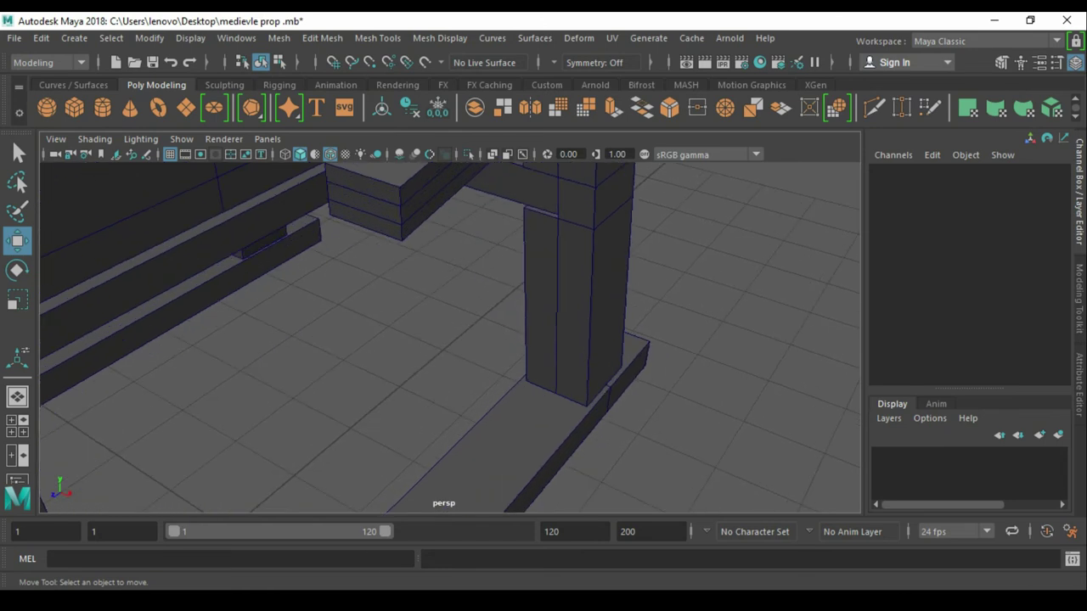
{"action": "left_click", "coordinate": [365, 204]}
{"action": "key", "text": "f"}
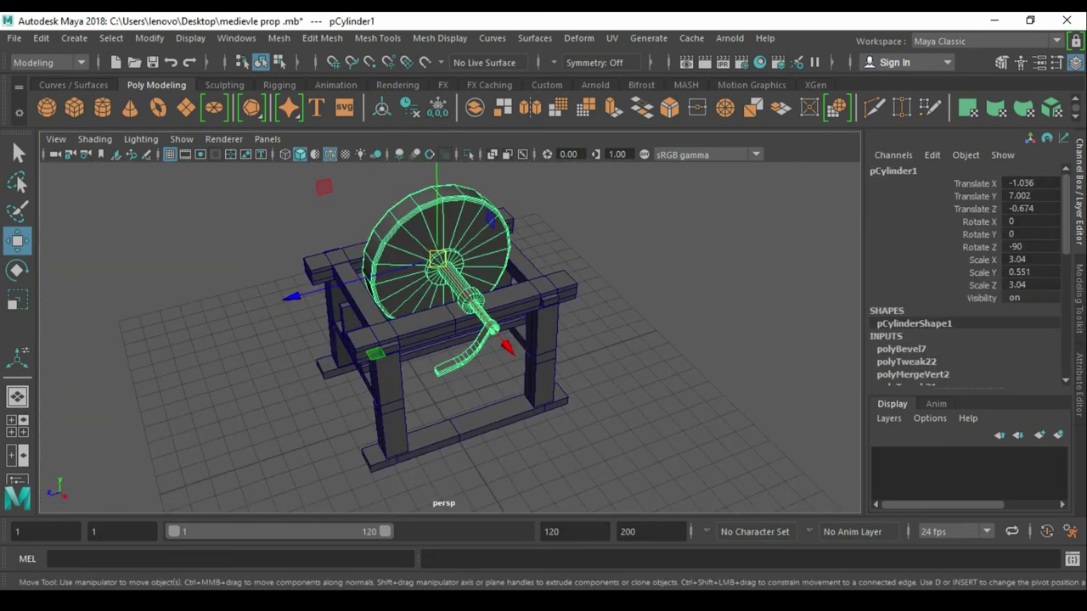
{"action": "scroll", "coordinate": [475, 340], "scroll_direction": "up", "scroll_amount": 5}
{"action": "mouse_move", "coordinate": [475, 339]}
{"action": "left_mouse_down", "text": "alt"}
{"action": "mouse_move", "coordinate": [373, 306]}
{"action": "mouse_move", "coordinate": [594, 348]}
{"action": "left_mouse_up", "text": "alt"}
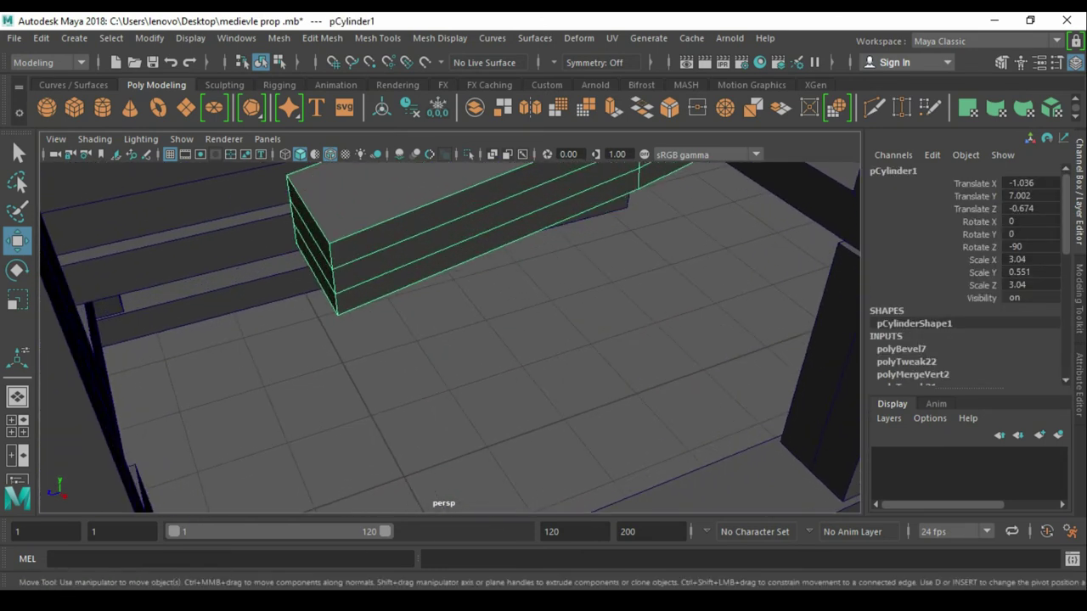
- Create a polygon cylinder and rotate it -90 in Z so it lies on its side
{"action": "right_click", "coordinate": [595, 348]}
{"action": "left_click", "coordinate": [595, 349]}
{"action": "right_click_drag", "start_coordinate": [652, 280], "coordinate": [327, 271], "text": "shift"}
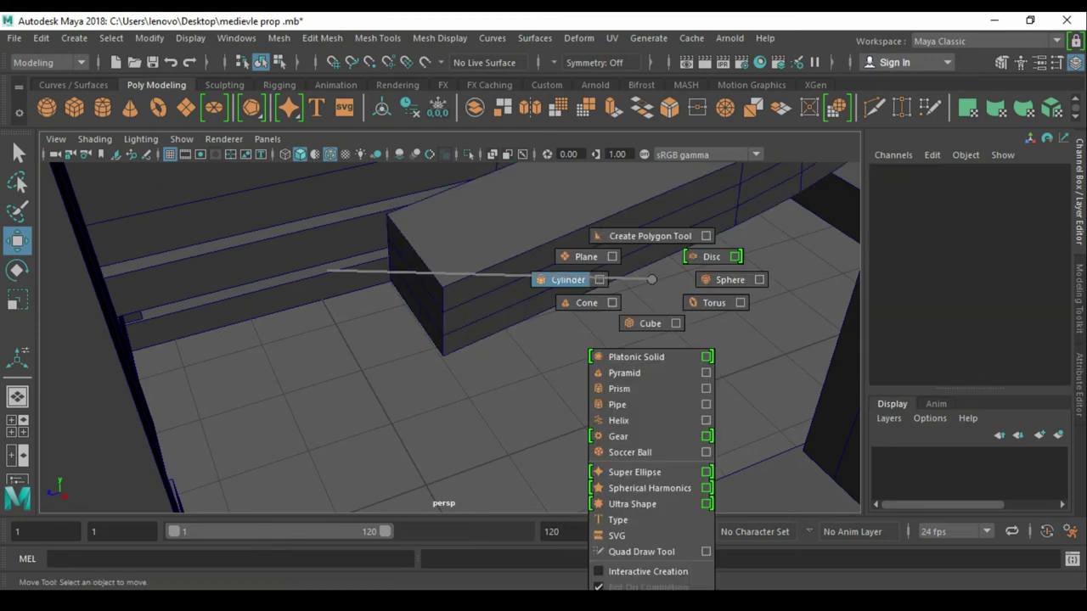
{"action": "left_click_drag", "start_coordinate": [326, 271], "coordinate": [442, 323], "text": "alt"}
{"action": "key", "text": "e"}
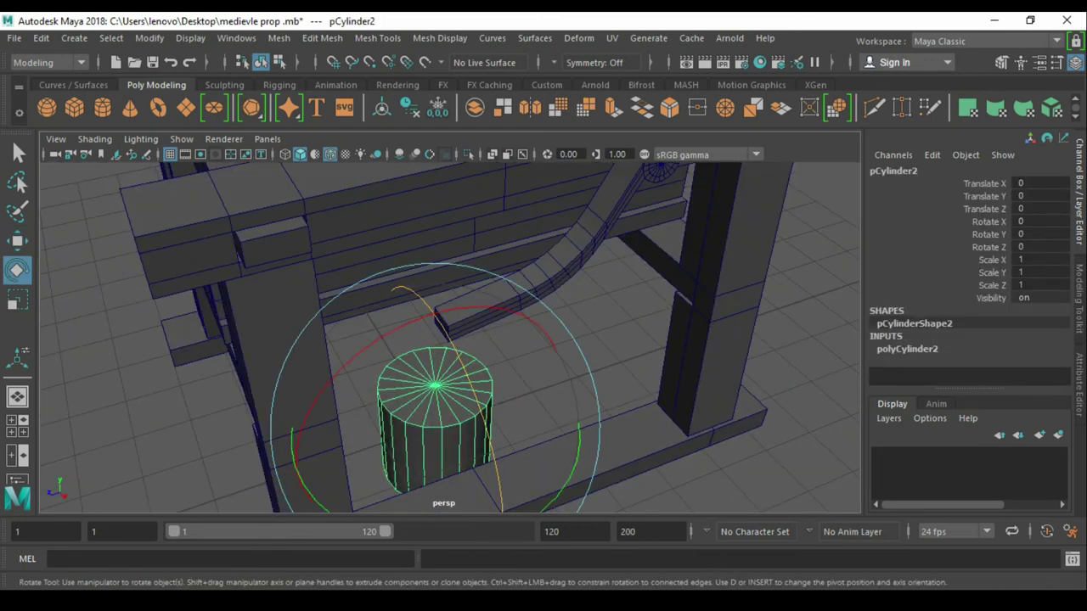
{"action": "left_click_drag", "start_coordinate": [544, 340], "coordinate": [476, 476]}
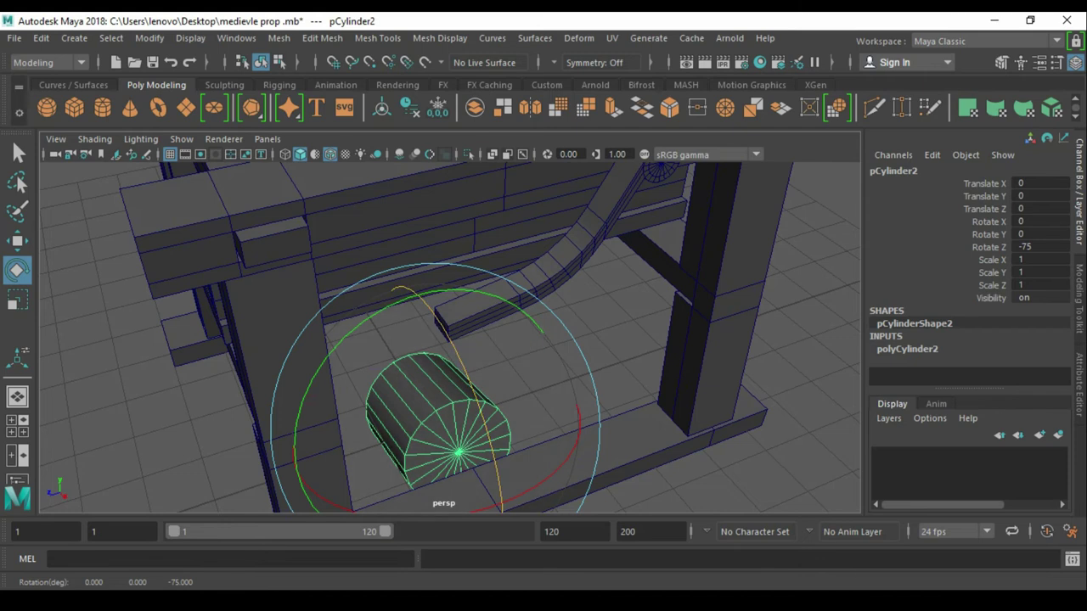
{"action": "left_click_drag", "start_coordinate": [510, 340], "coordinate": [382, 323], "text": "alt"}
{"action": "key", "text": "f"}
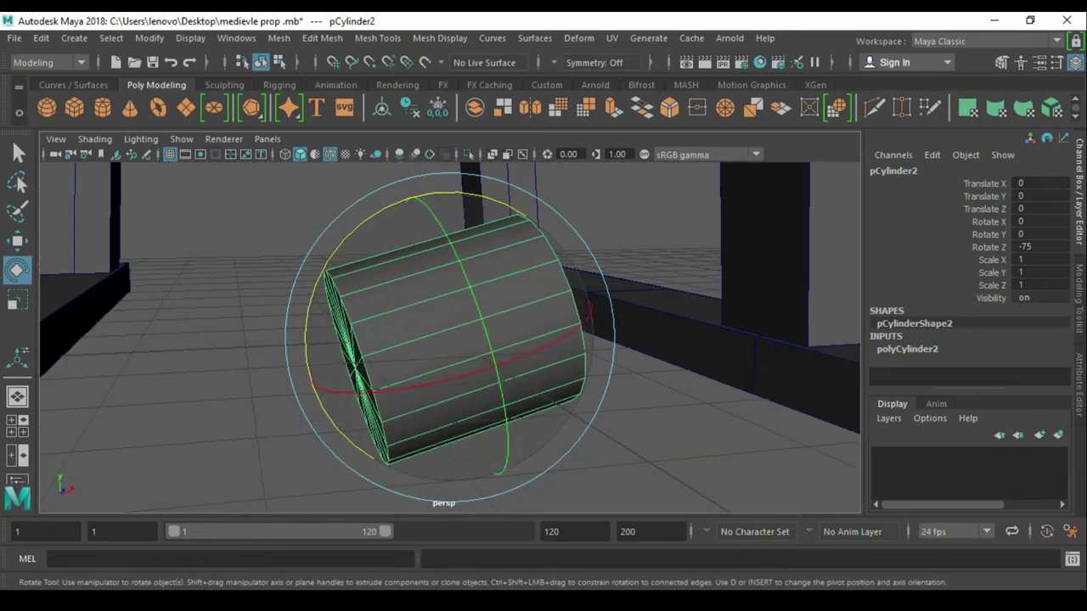
{"action": "key", "text": "r"}
{"action": "key", "text": "e"}
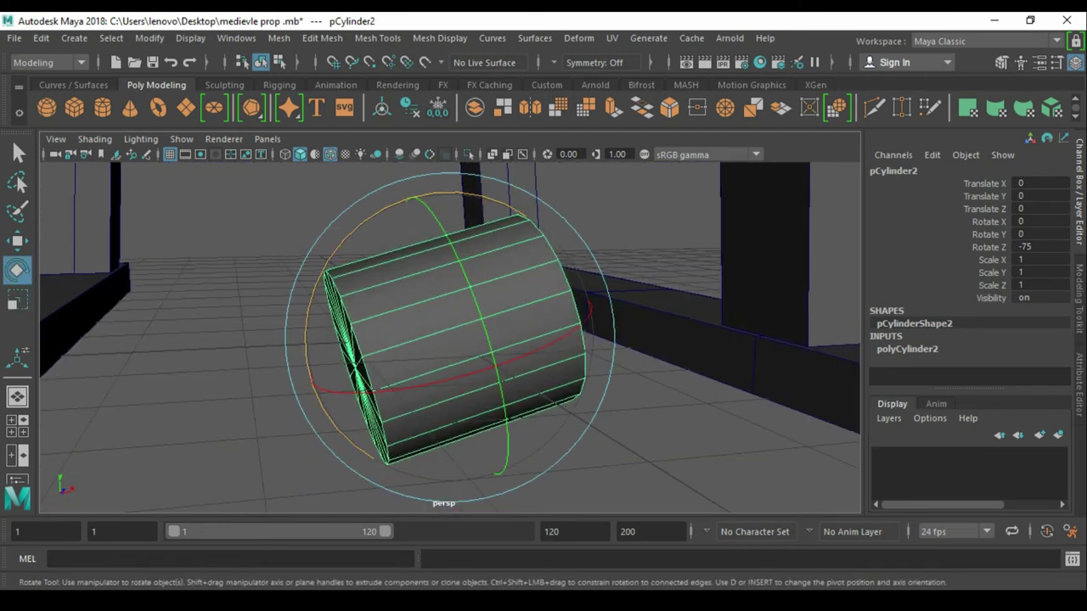
{"action": "left_click_drag", "start_coordinate": [316, 283], "coordinate": [312, 294]}
- Scale the cylinder down to about 0.234 and raise it toward the beam
{"action": "scroll", "coordinate": [450, 340], "scroll_direction": "down", "scroll_amount": 5}
{"action": "key", "text": "r"}
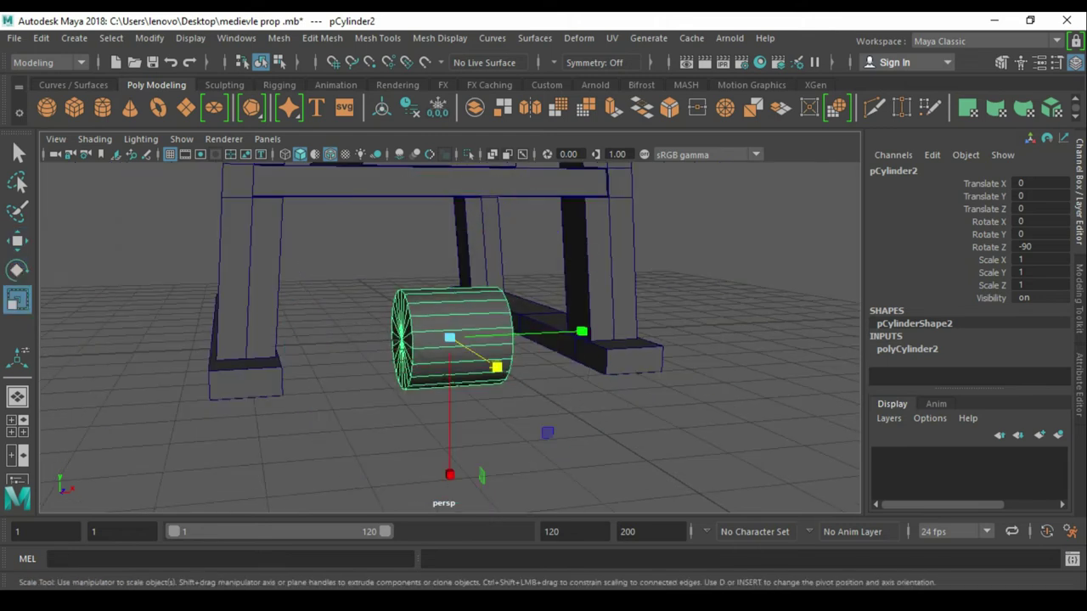
{"action": "mouse_move", "coordinate": [449, 337]}
{"action": "left_mouse_down"}
{"action": "mouse_move", "coordinate": [391, 342]}
{"action": "mouse_move", "coordinate": [509, 340]}
{"action": "left_mouse_up"}
{"action": "key", "text": "w"}
{"action": "left_click_drag", "start_coordinate": [449, 280], "coordinate": [449, 255]}
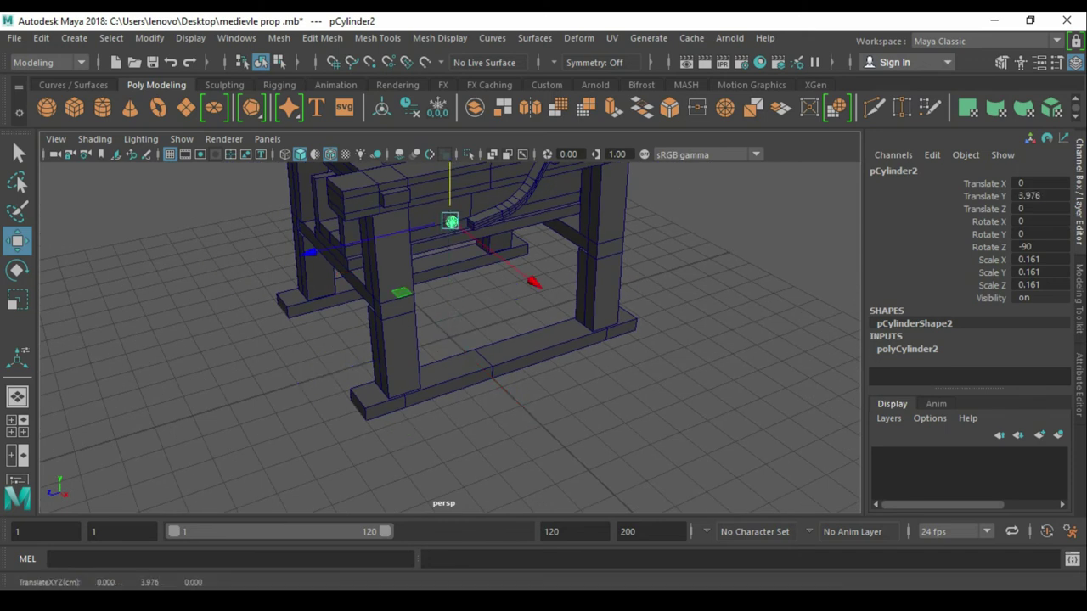
{"action": "left_click_drag", "start_coordinate": [533, 282], "coordinate": [552, 297]}
{"action": "key", "text": "f"}
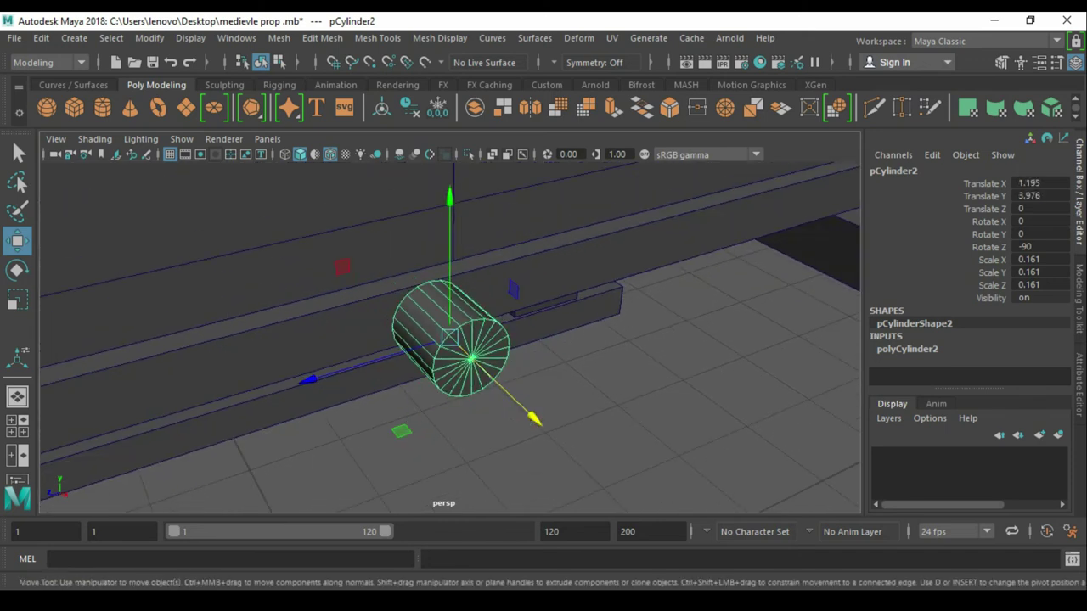
- Position the small cylinder at the crank arm's end as the handle grip
{"action": "scroll", "coordinate": [450, 338], "scroll_direction": "down", "scroll_amount": 5}
{"action": "mouse_move", "coordinate": [510, 340]}
{"action": "left_mouse_down", "text": "alt"}
{"action": "mouse_move", "coordinate": [561, 323]}
{"action": "mouse_move", "coordinate": [440, 388]}
{"action": "mouse_move", "coordinate": [543, 340]}
{"action": "left_mouse_up", "text": "alt"}
{"action": "scroll", "coordinate": [450, 357], "scroll_direction": "up", "scroll_amount": 3}
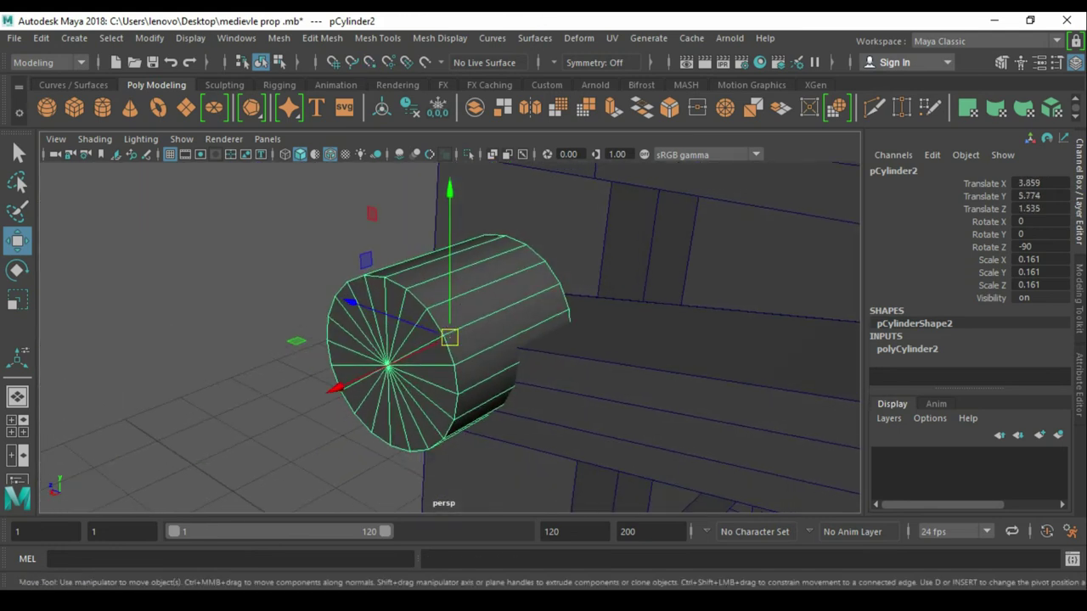
{"action": "mouse_move", "coordinate": [450, 338]}
{"action": "left_mouse_down"}
{"action": "mouse_move", "coordinate": [450, 375]}
{"action": "mouse_move", "coordinate": [475, 374]}
{"action": "mouse_move", "coordinate": [365, 374]}
{"action": "left_mouse_up"}
{"action": "key", "text": "r"}
{"action": "key", "text": "w"}
{"action": "mouse_move", "coordinate": [586, 386]}
{"action": "left_mouse_down"}
{"action": "mouse_move", "coordinate": [442, 366]}
{"action": "mouse_move", "coordinate": [514, 368]}
{"action": "mouse_move", "coordinate": [475, 382]}
{"action": "left_mouse_up"}
{"action": "key", "text": "q"}
{"action": "key", "text": "F9"}
- Stretch the axle's end-cap faces outward into a longer shaft
{"action": "left_click", "coordinate": [519, 393]}
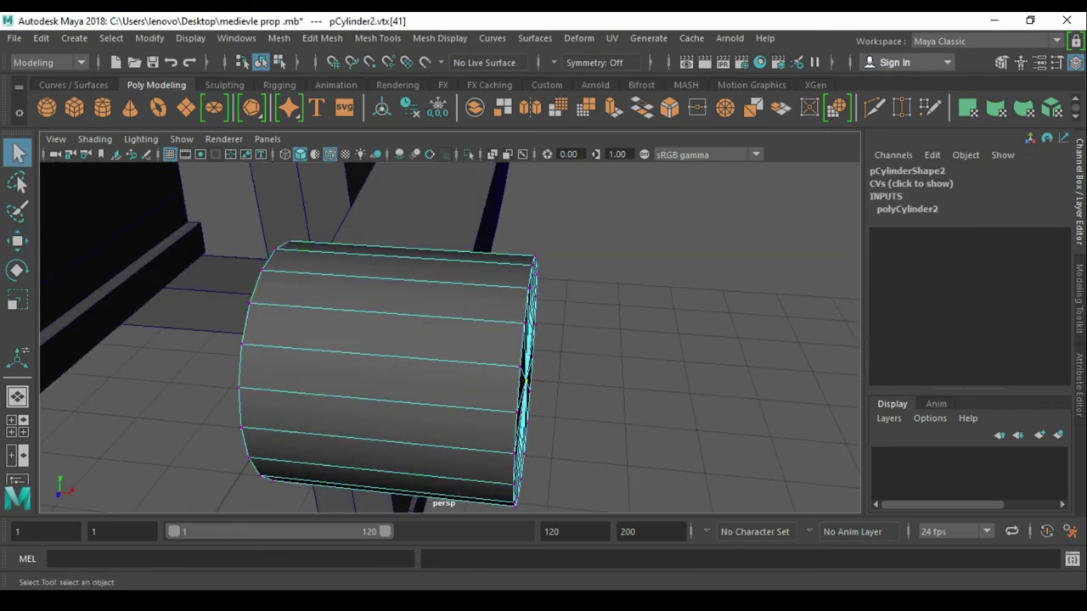
{"action": "key", "text": "ctrl+F11"}
{"action": "key", "text": "w"}
{"action": "scroll", "coordinate": [518, 392], "scroll_direction": "up", "scroll_amount": 5}
{"action": "scroll", "coordinate": [450, 337], "scroll_direction": "down", "scroll_amount": 8}
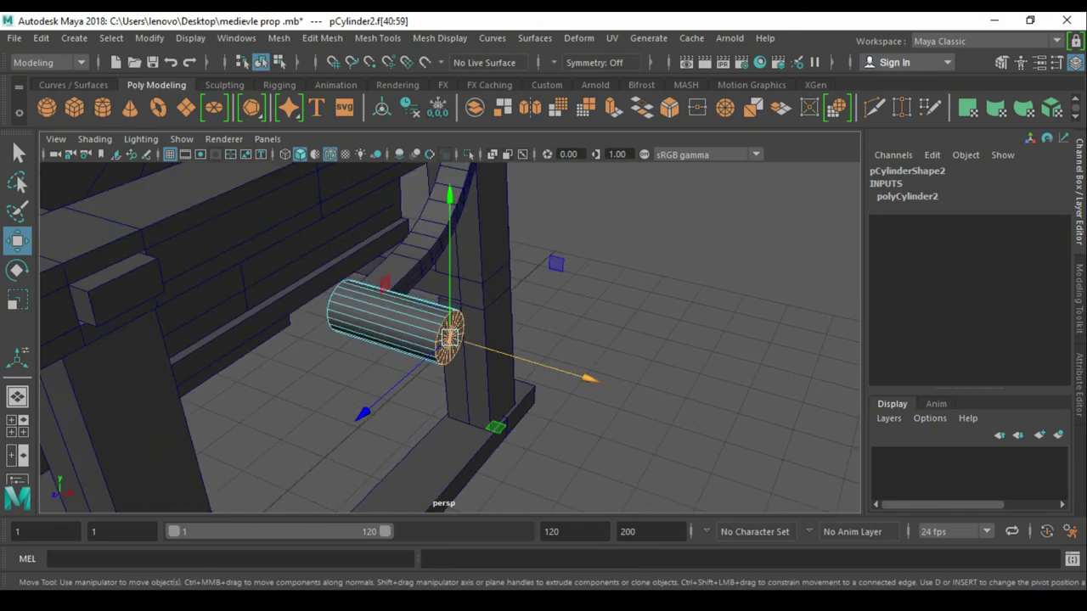
{"action": "left_click_drag", "start_coordinate": [586, 379], "coordinate": [671, 399], "text": "shift"}
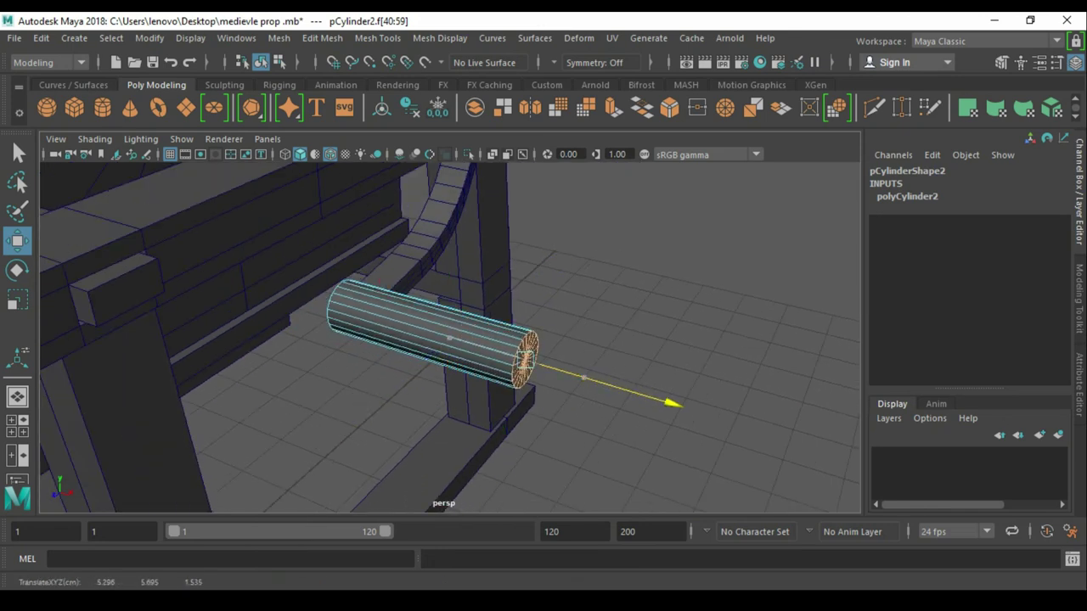
- In the top view, slide the crank handle grip's vertices slightly left along X
{"action": "key", "text": "q"}
{"action": "left_click", "coordinate": [643, 290]}
{"action": "key", "text": "a"}
{"action": "scroll", "coordinate": [450, 331], "scroll_direction": "down", "scroll_amount": 5}
{"action": "mouse_move", "coordinate": [476, 340]}
{"action": "left_mouse_down", "text": "alt"}
{"action": "mouse_move", "coordinate": [408, 348]}
{"action": "mouse_move", "coordinate": [323, 306]}
{"action": "left_mouse_up", "text": "alt"}
{"action": "scroll", "coordinate": [450, 331], "scroll_direction": "up", "scroll_amount": 6}
{"action": "left_click", "coordinate": [285, 366]}
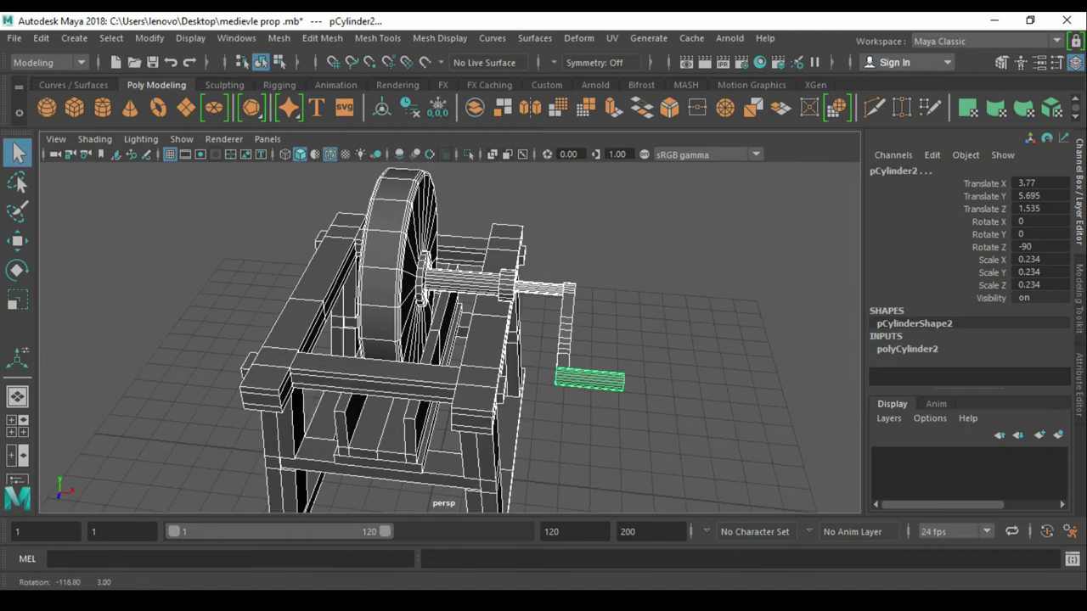
{"action": "key", "text": "space"}
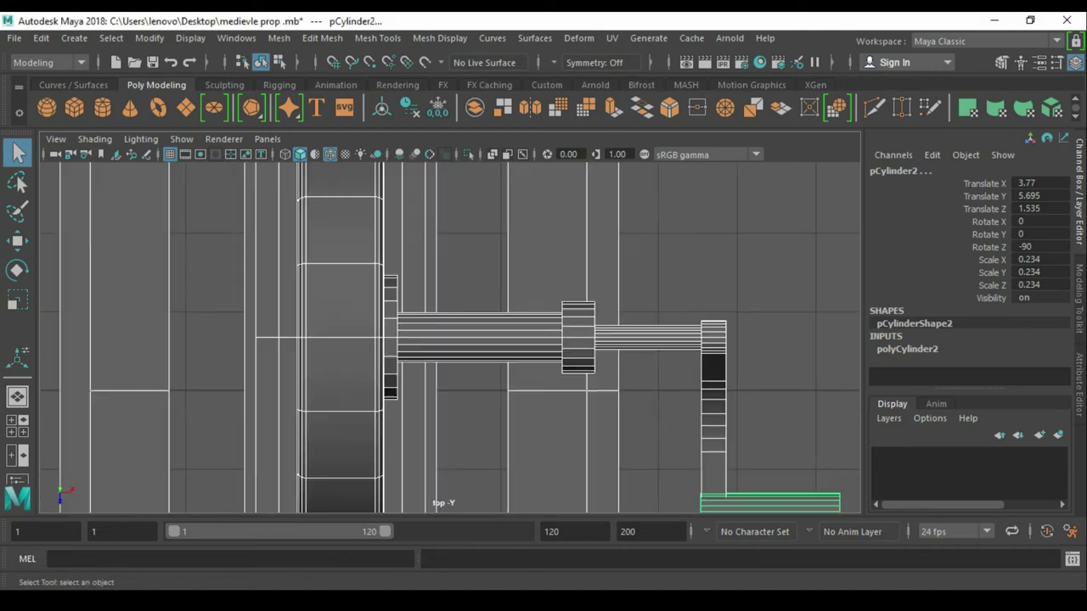
{"action": "key", "text": "a"}
{"action": "key", "text": "F8"}
{"action": "left_click_drag", "start_coordinate": [680, 433], "coordinate": [679, 433]}
{"action": "key", "text": "w"}
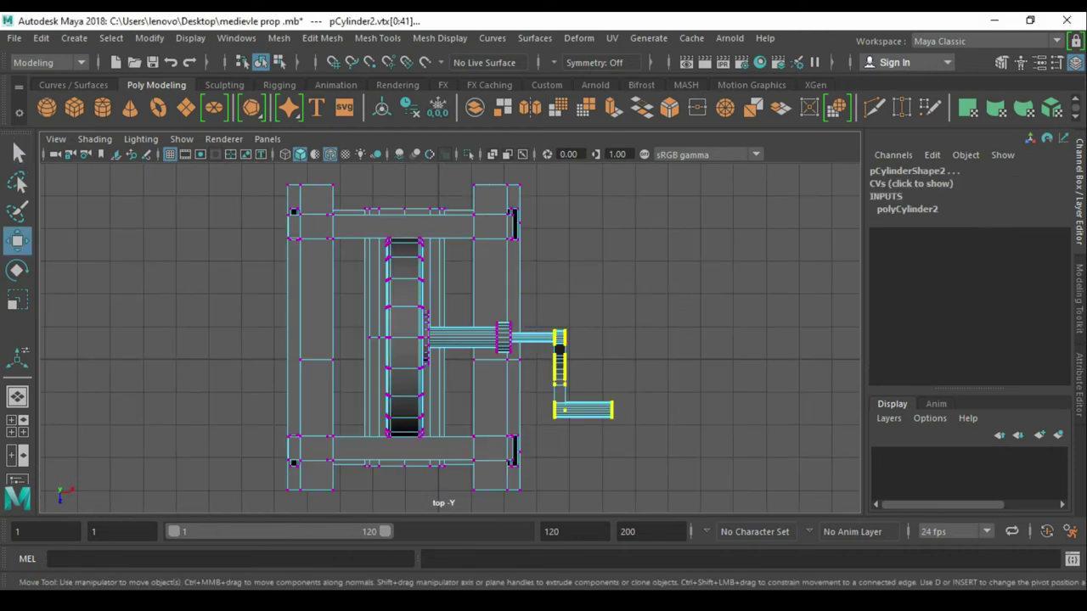
{"action": "left_click_drag", "start_coordinate": [730, 374], "coordinate": [721, 374]}
- Tumble the perspective view to a low side angle and save the scene as medievle prop.mb
{"action": "key", "text": "space"}
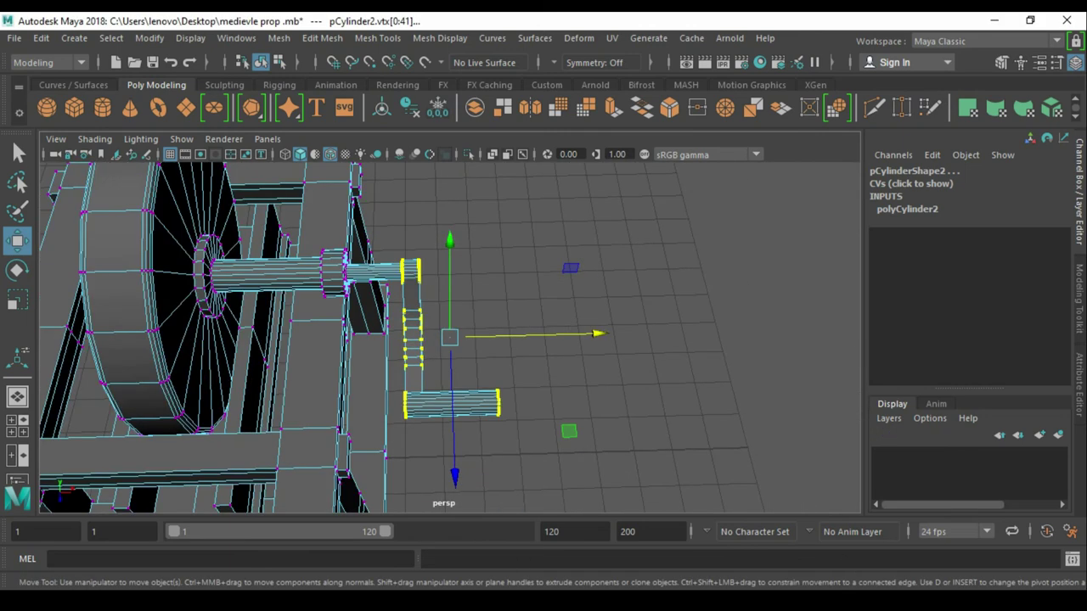
{"action": "key", "text": "F8"}
{"action": "key", "text": "a"}
{"action": "left_click_drag", "start_coordinate": [526, 340], "coordinate": [314, 340], "text": "alt"}
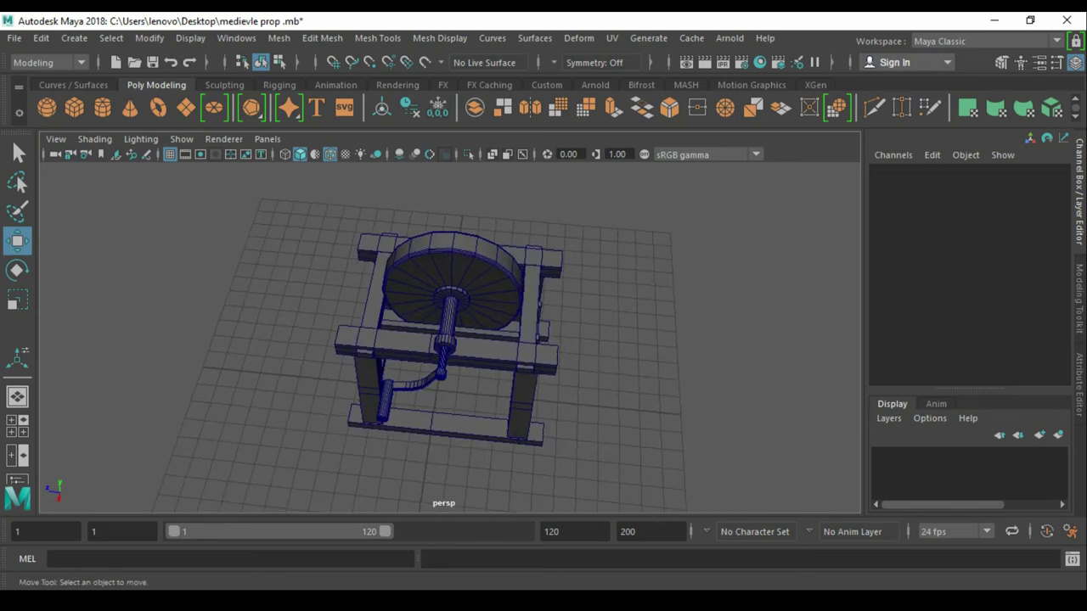
{"action": "mouse_move", "coordinate": [441, 323]}
{"action": "left_mouse_down", "text": "alt"}
{"action": "mouse_move", "coordinate": [424, 281]}
{"action": "mouse_move", "coordinate": [322, 280]}
{"action": "mouse_move", "coordinate": [434, 271]}
{"action": "mouse_move", "coordinate": [382, 306]}
{"action": "left_mouse_up", "text": "alt"}
{"action": "key", "text": "ctrl+s"}
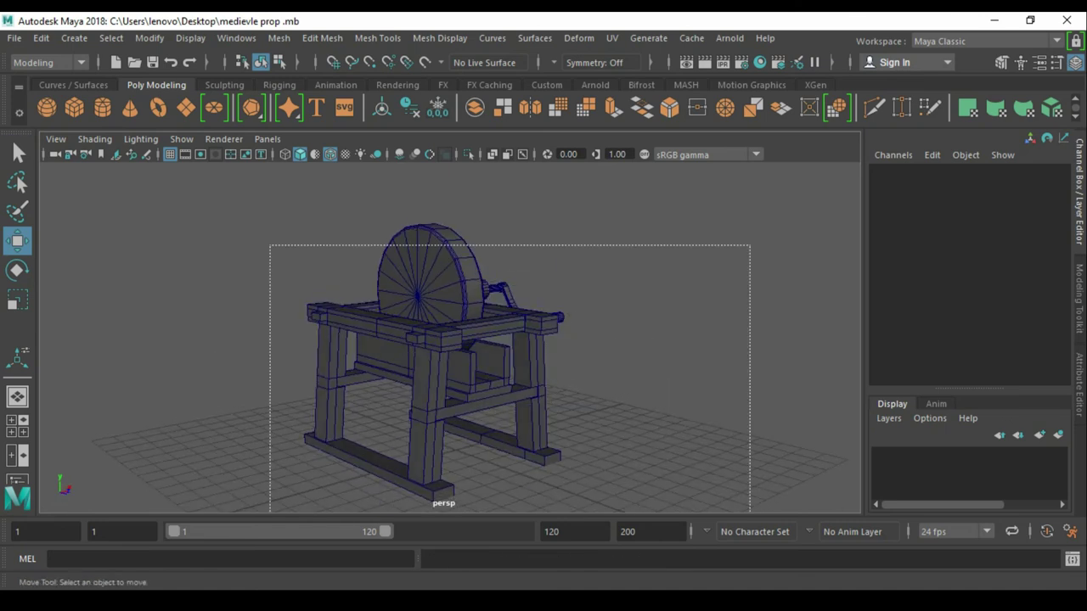
- Add the crank handle cylinder to new display layer layer1 and set its colour to black
{"action": "left_click", "coordinate": [544, 318]}
{"action": "left_click", "coordinate": [1058, 434]}
{"action": "right_click", "coordinate": [955, 456]}
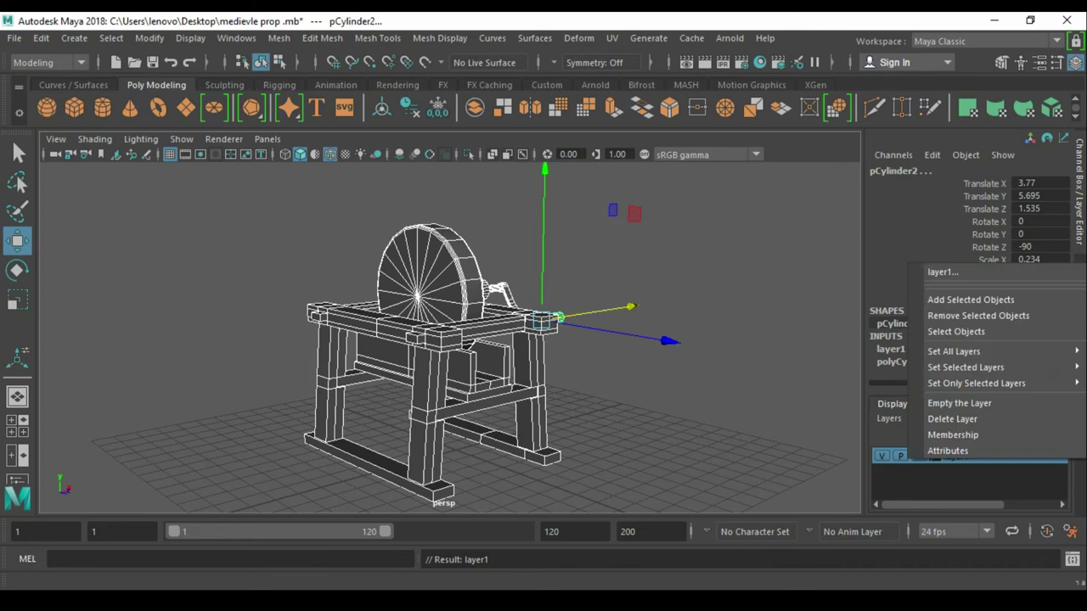
{"action": "left_click", "coordinate": [970, 298]}
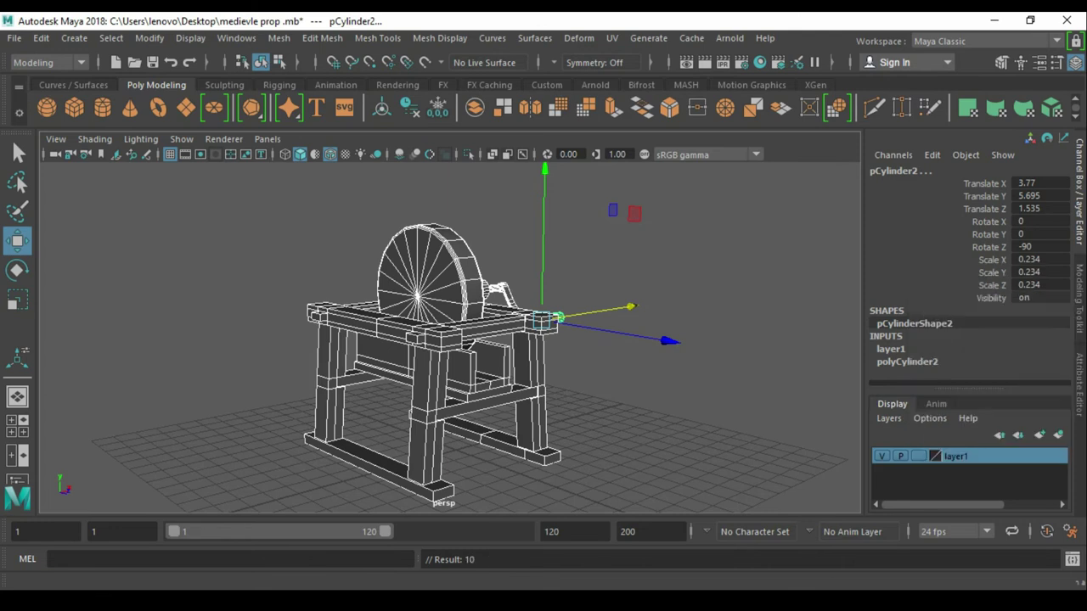
{"action": "double_click", "coordinate": [956, 456]}
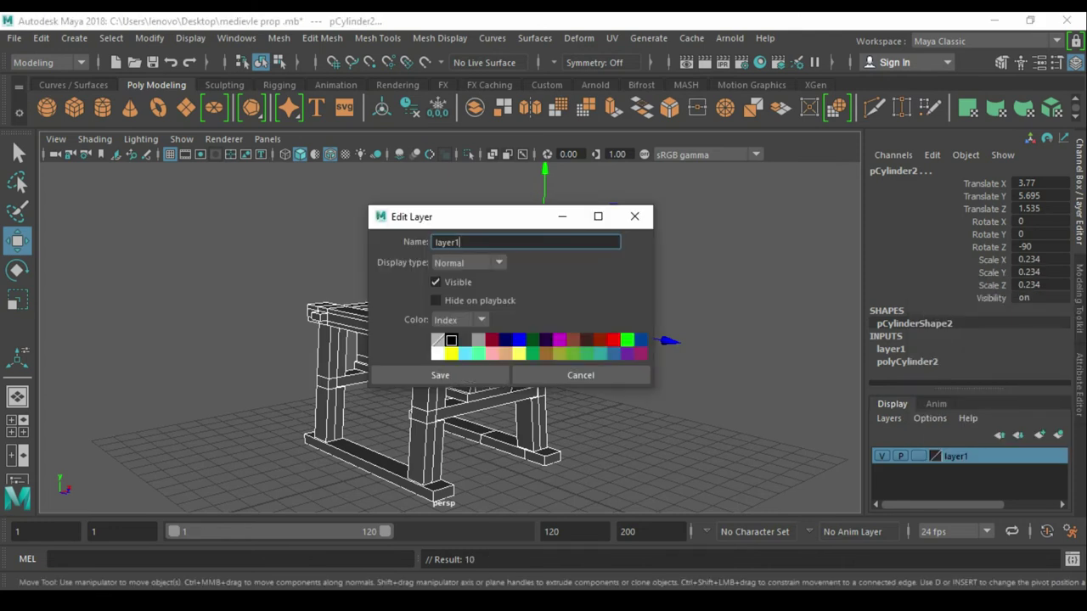
{"action": "left_click", "coordinate": [440, 375]}
{"action": "left_click", "coordinate": [680, 382]}
{"action": "mouse_move", "coordinate": [680, 382]}
{"action": "left_mouse_down", "text": "alt"}
{"action": "mouse_move", "coordinate": [356, 382]}
{"action": "mouse_move", "coordinate": [433, 361]}
{"action": "left_mouse_up", "text": "alt"}
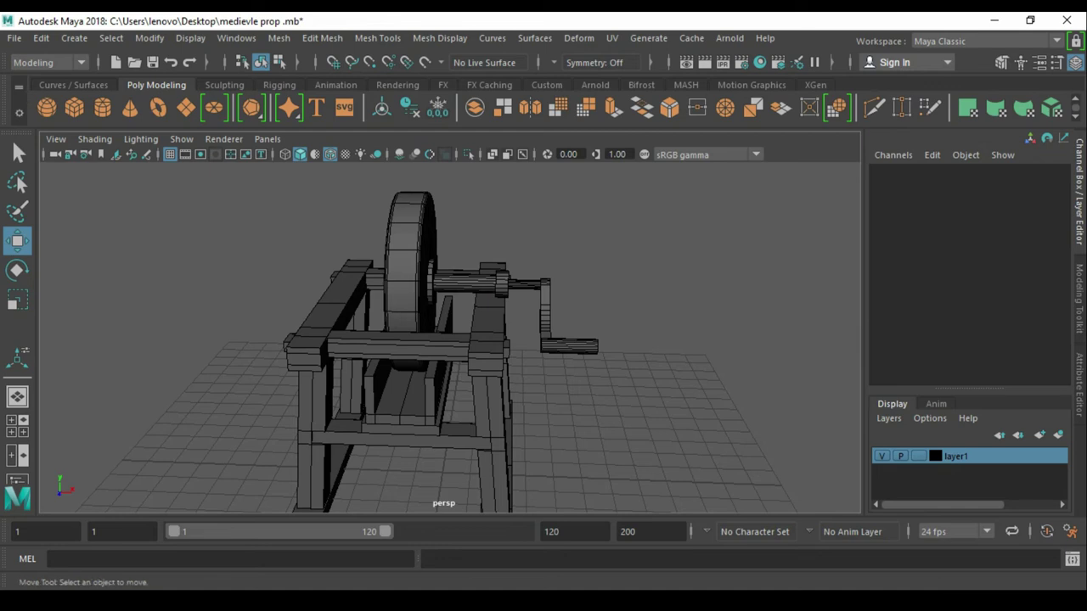
- Select the top frame beams of the grinder stand
{"action": "left_click_drag", "start_coordinate": [382, 339], "coordinate": [509, 322], "text": "alt"}
{"action": "left_click", "coordinate": [399, 374]}
{"action": "left_click_drag", "start_coordinate": [424, 357], "coordinate": [527, 327], "text": "alt"}
{"action": "left_click", "coordinate": [680, 425]}
{"action": "left_click", "coordinate": [340, 340]}
{"action": "scroll", "coordinate": [476, 340], "scroll_direction": "down", "scroll_amount": 3}
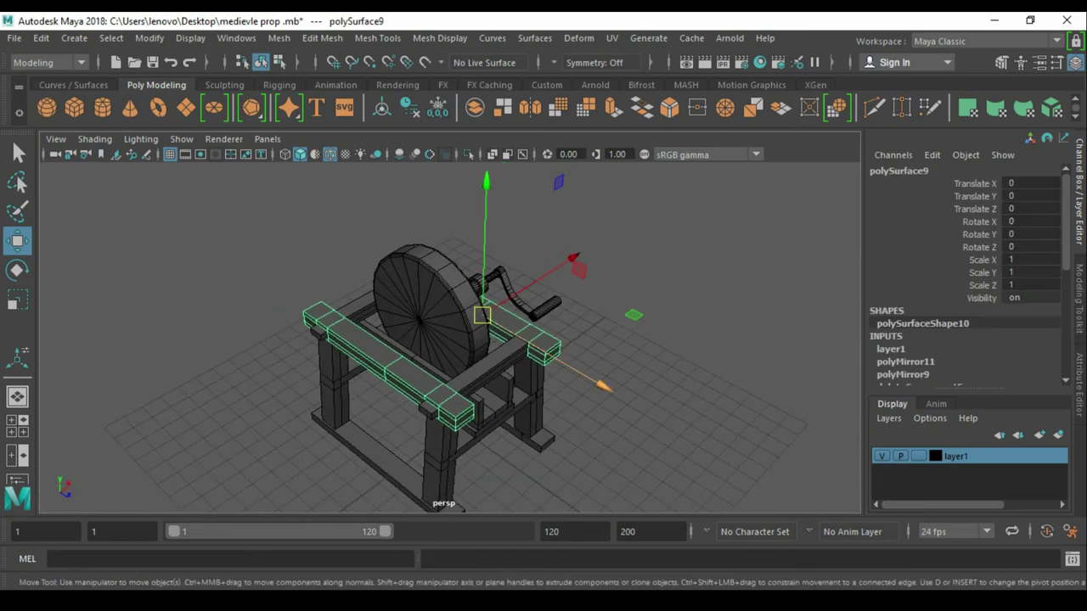
{"action": "left_click_drag", "start_coordinate": [594, 382], "coordinate": [595, 408], "text": "alt"}
- Add a stand foot piece and the crank handle to the selection
{"action": "left_click", "coordinate": [561, 398]}
{"action": "left_click_drag", "start_coordinate": [441, 339], "coordinate": [493, 323], "text": "alt"}
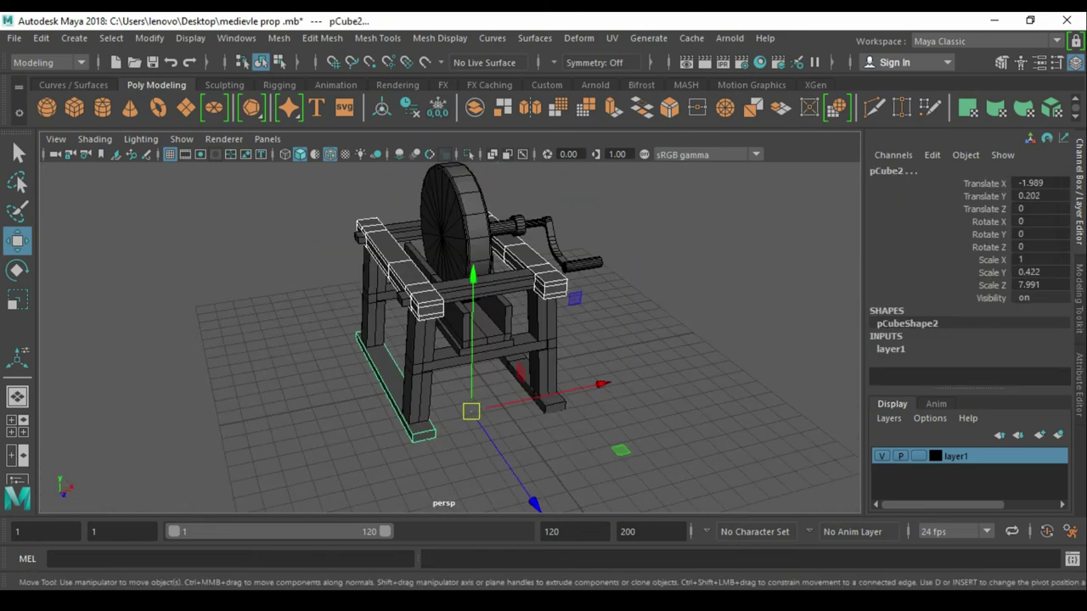
{"action": "key", "text": "q"}
{"action": "key", "text": "w"}
{"action": "key", "text": "q"}
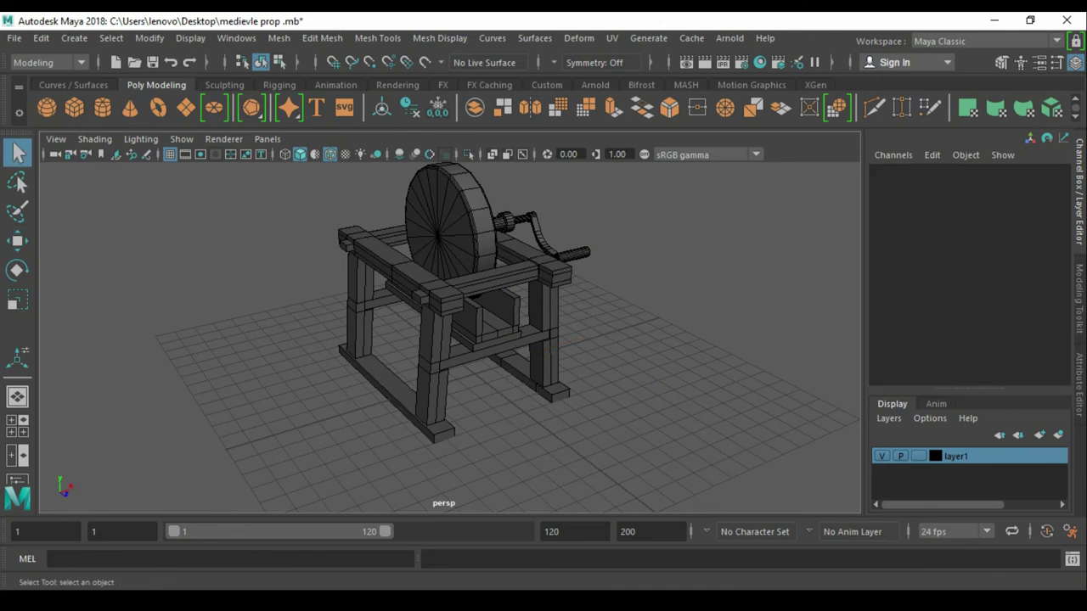
{"action": "scroll", "coordinate": [459, 331], "scroll_direction": "down", "scroll_amount": 3}
{"action": "left_click", "coordinate": [530, 295]}
{"action": "scroll", "coordinate": [530, 288], "scroll_direction": "up", "scroll_amount": 2}
{"action": "key", "text": "w"}
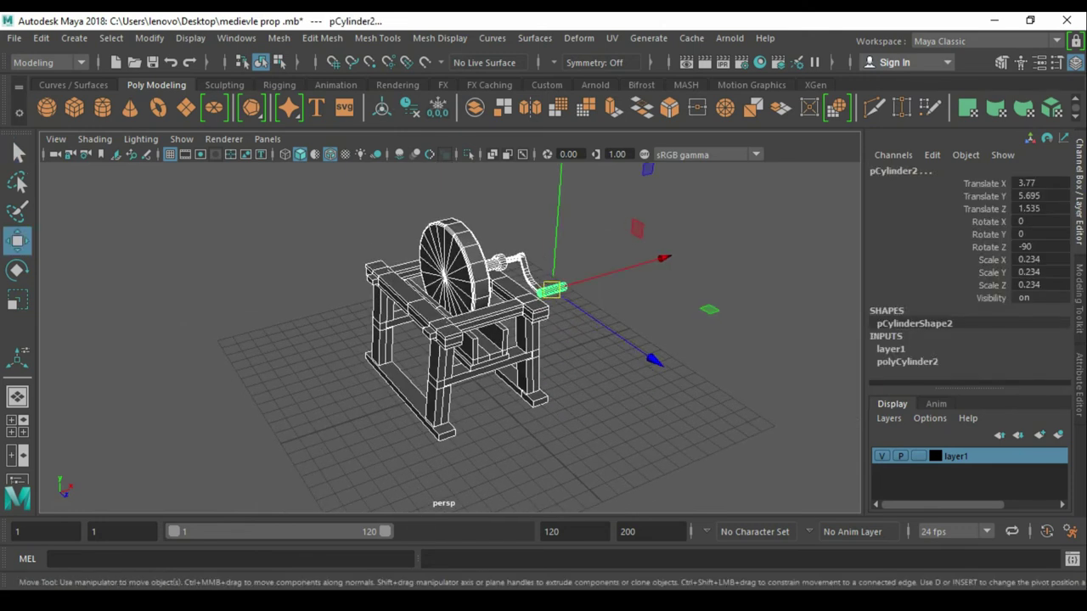
- Combine the selected parts into one mesh and add it to layer1
{"action": "left_click", "coordinate": [475, 107]}
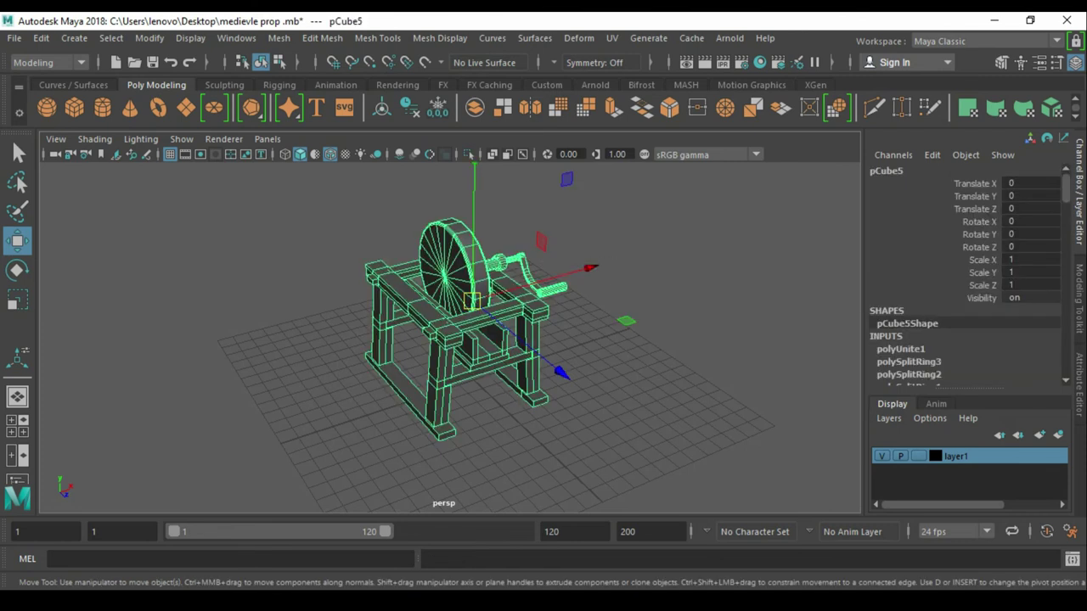
{"action": "right_click", "coordinate": [955, 456]}
{"action": "left_click", "coordinate": [897, 297]}
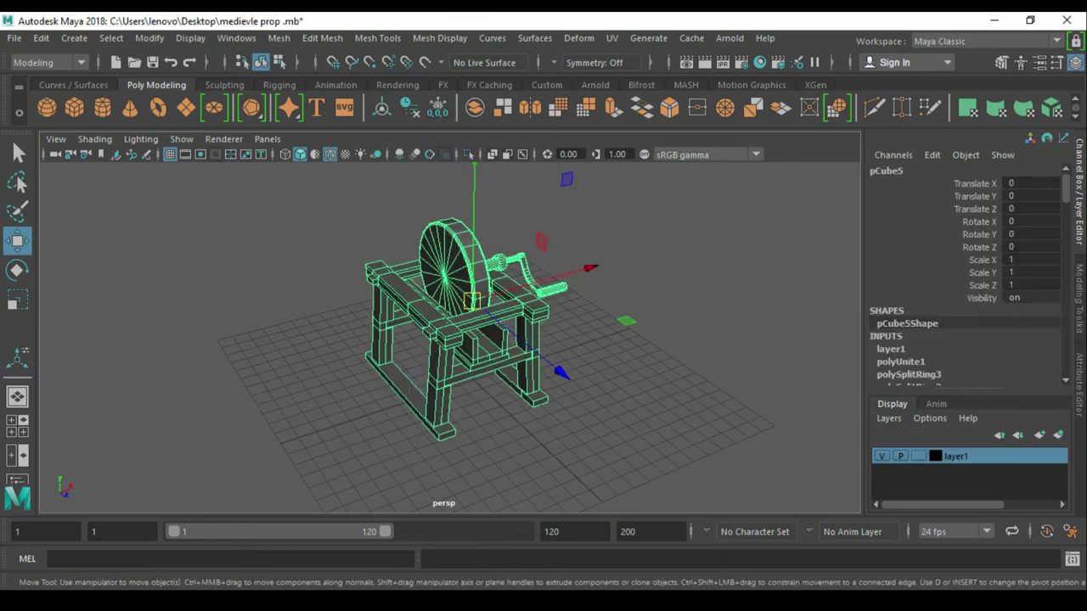
{"action": "left_click_drag", "start_coordinate": [425, 340], "coordinate": [493, 340], "text": "alt"}
{"action": "left_click", "coordinate": [679, 442]}
{"action": "mouse_move", "coordinate": [424, 340]}
{"action": "left_mouse_down", "text": "alt"}
{"action": "mouse_move", "coordinate": [475, 339]}
{"action": "mouse_move", "coordinate": [442, 335]}
{"action": "left_mouse_up", "text": "alt"}
{"action": "left_click", "coordinate": [458, 357]}
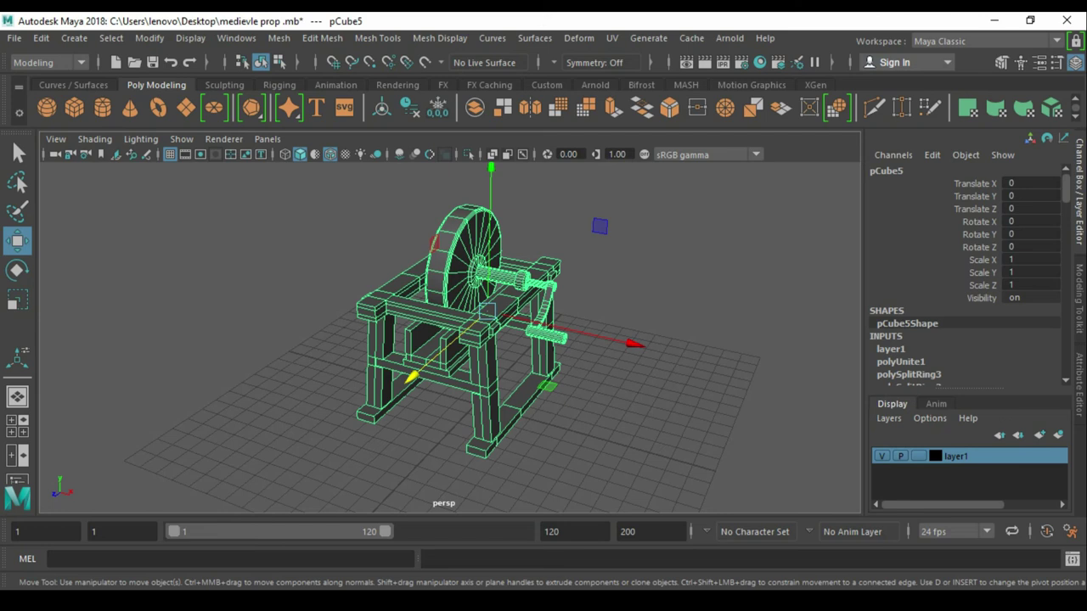
{"action": "double_click", "coordinate": [956, 456]}
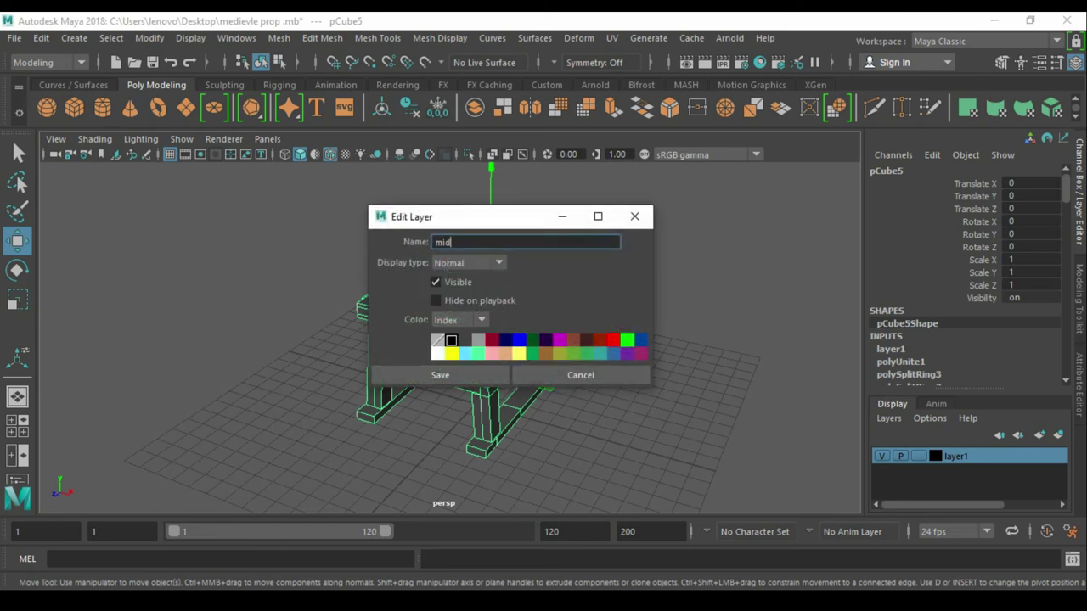
- Rename layer1 to mid and reselect the whole model
{"action": "left_click", "coordinate": [440, 375]}
{"action": "left_click", "coordinate": [212, 399]}
{"action": "left_click_drag", "start_coordinate": [425, 339], "coordinate": [475, 340], "text": "alt"}
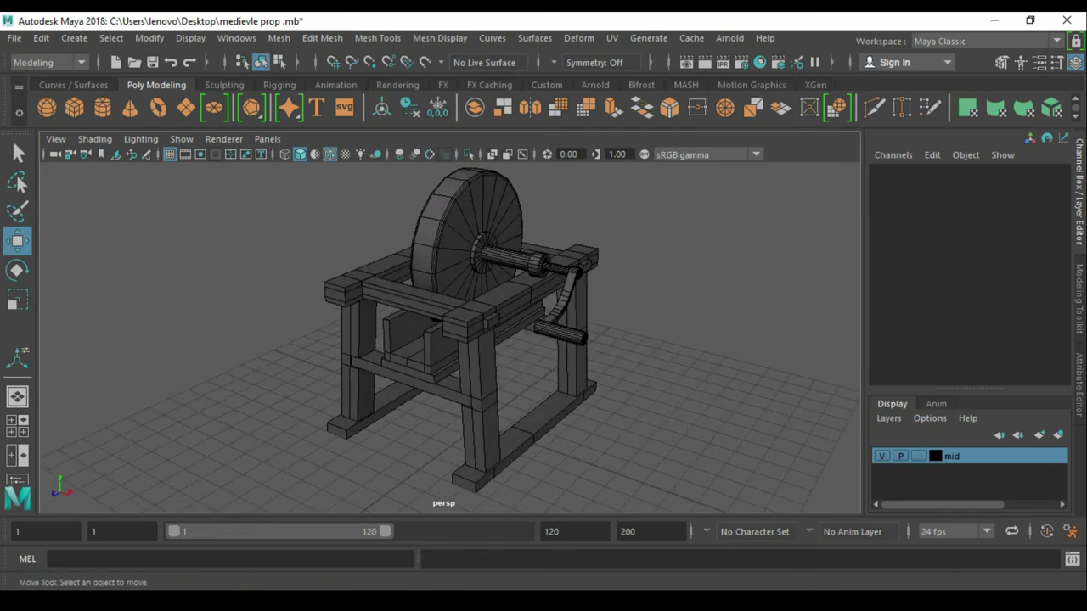
{"action": "left_click", "coordinate": [459, 357]}
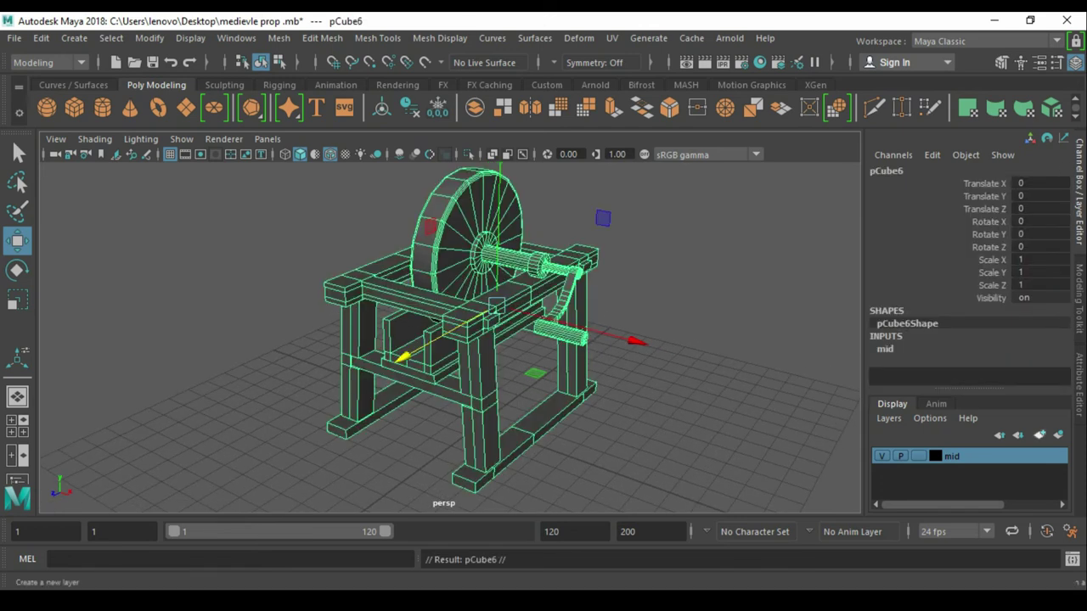
- Place the model copy on a new layer named high and toggle its visibility to compare
{"action": "left_click", "coordinate": [1058, 435]}
{"action": "right_click", "coordinate": [956, 456]}
{"action": "left_click", "coordinate": [934, 299]}
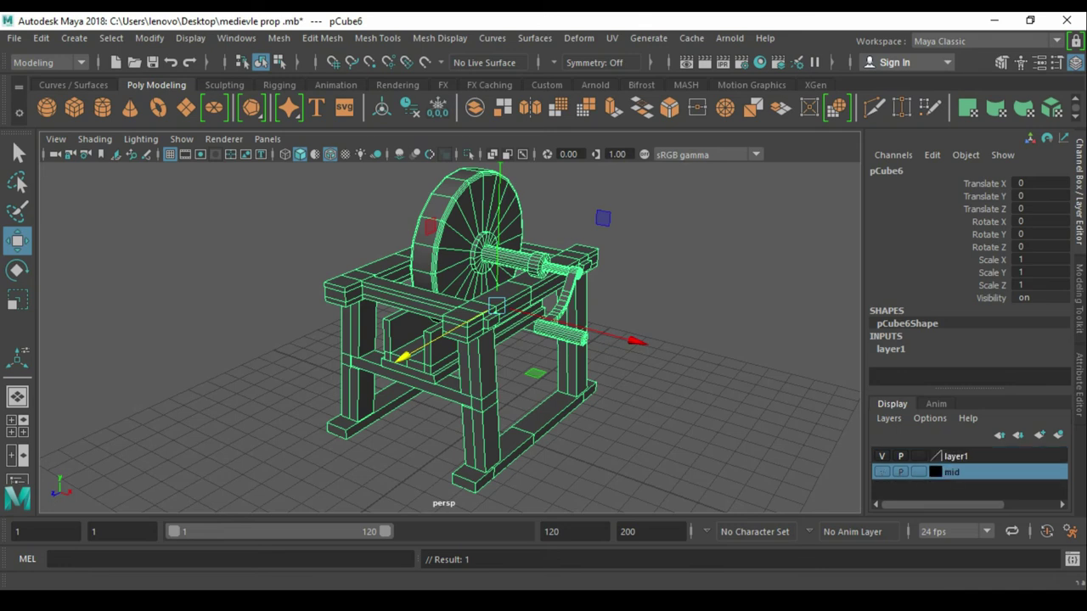
{"action": "double_click", "coordinate": [956, 457]}
{"action": "type", "text": "high"}
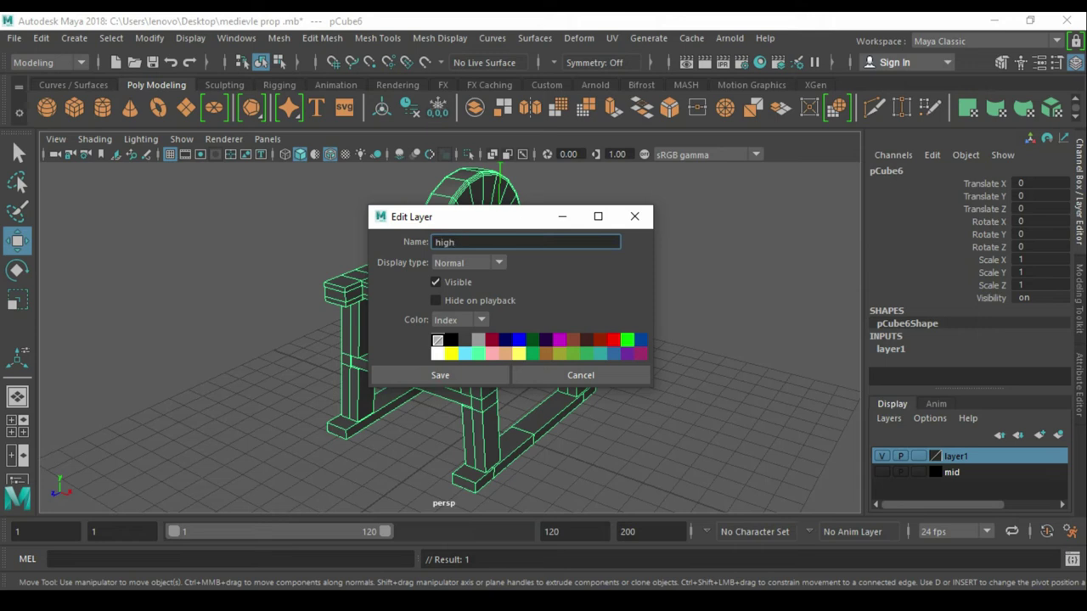
{"action": "left_click", "coordinate": [440, 375]}
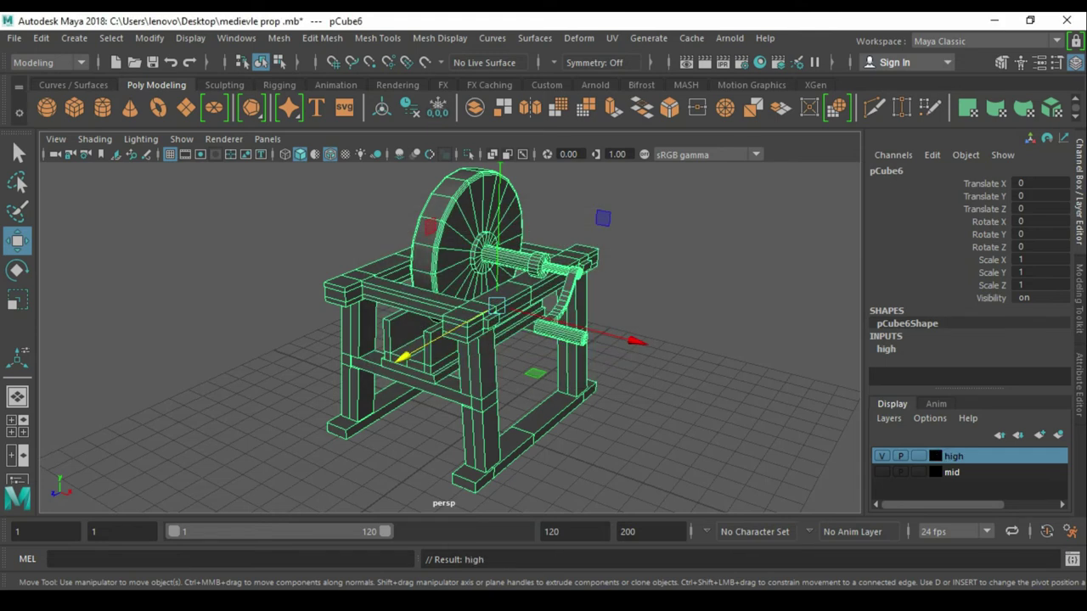
{"action": "left_click", "coordinate": [881, 456]}
{"action": "left_click", "coordinate": [882, 456]}
{"action": "left_click", "coordinate": [882, 456]}
{"action": "left_click", "coordinate": [882, 456]}
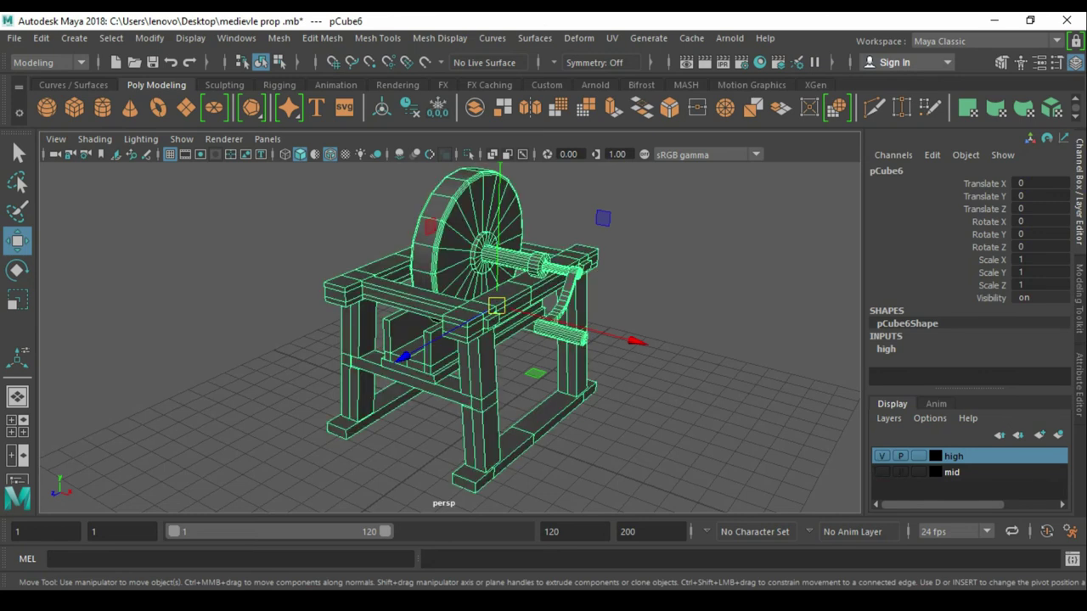
- Separate the mesh into its parts and isolate the right base plank
{"action": "key", "text": "q"}
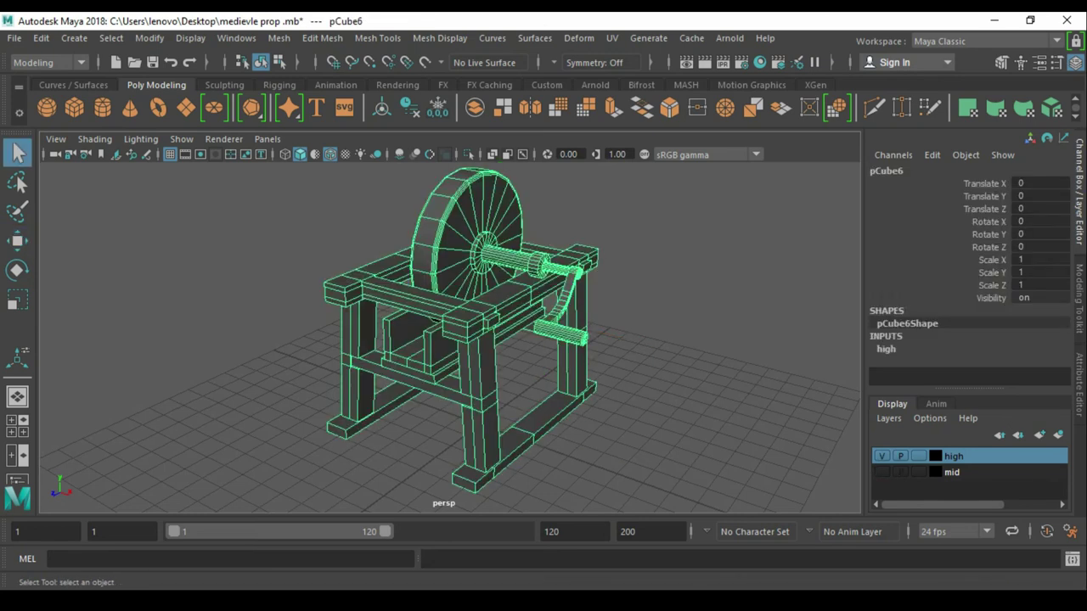
{"action": "right_click_drag", "start_coordinate": [798, 217], "coordinate": [756, 487], "text": "shift"}
{"action": "left_click", "coordinate": [527, 438]}
{"action": "key", "text": "alt+h"}
{"action": "key", "text": "f"}
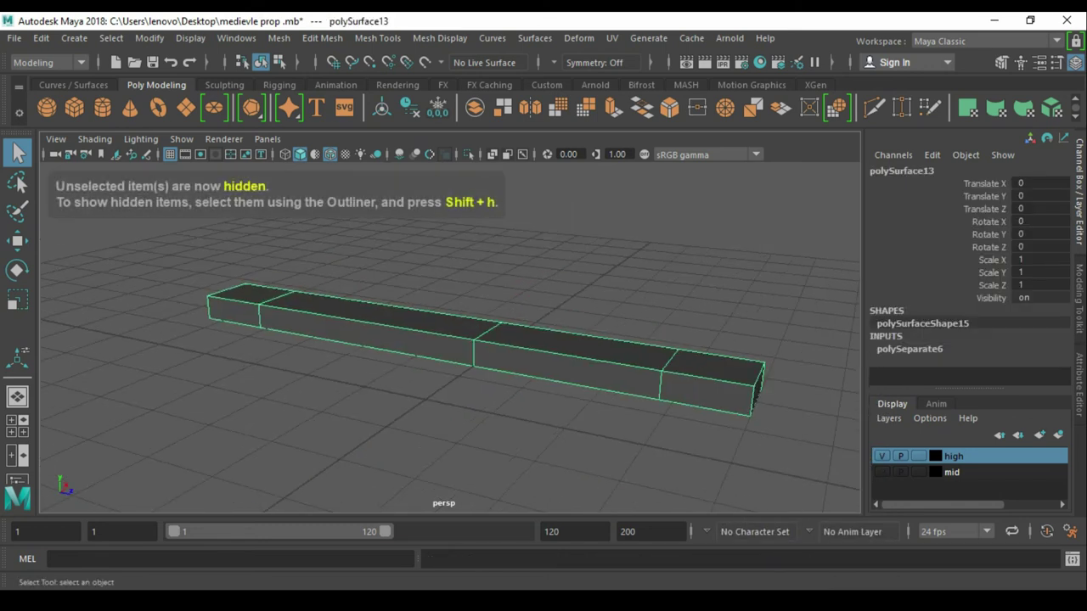
{"action": "left_click", "coordinate": [510, 458]}
{"action": "left_click_drag", "start_coordinate": [510, 459], "coordinate": [476, 450], "text": "alt"}
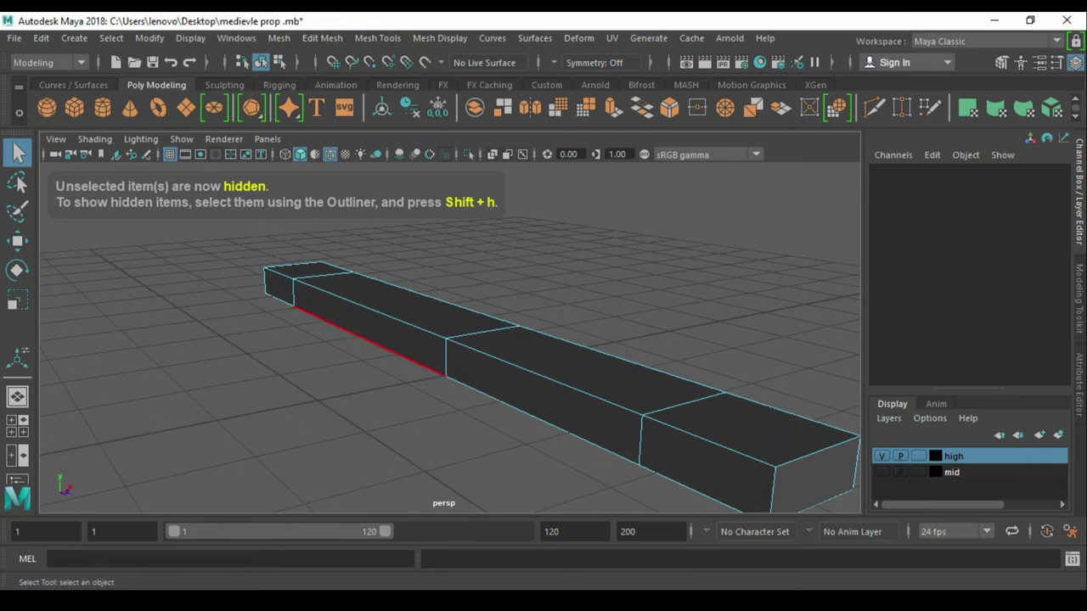
- Bevel the plank's bottom edge at fraction 0.59 and its top edge at 0.78
{"action": "left_click", "coordinate": [429, 367]}
{"action": "key", "text": "ctrl+b"}
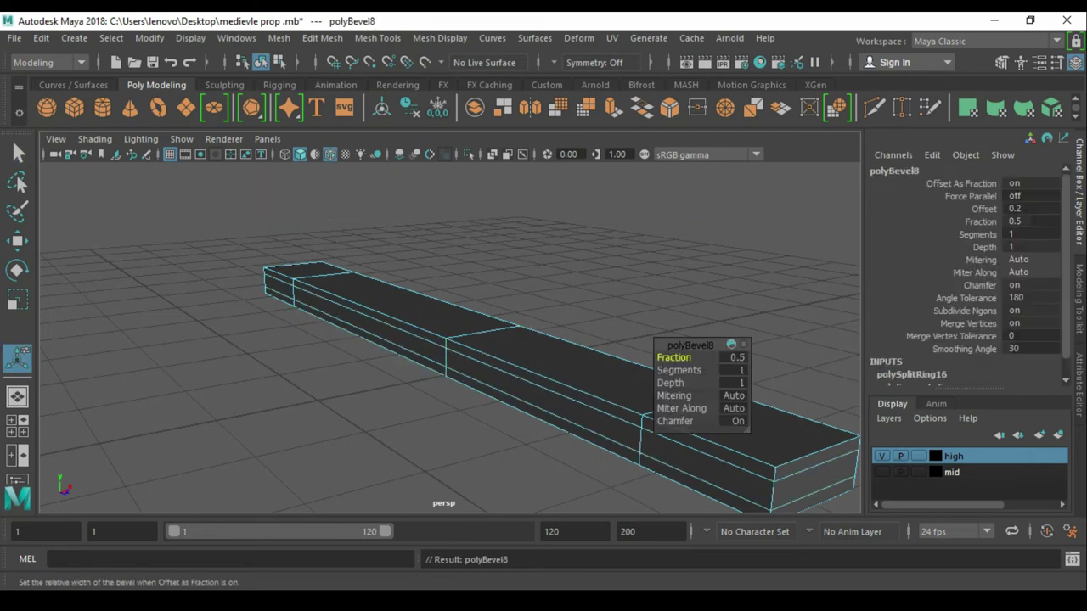
{"action": "middle_click_drag", "start_coordinate": [509, 382], "coordinate": [543, 382]}
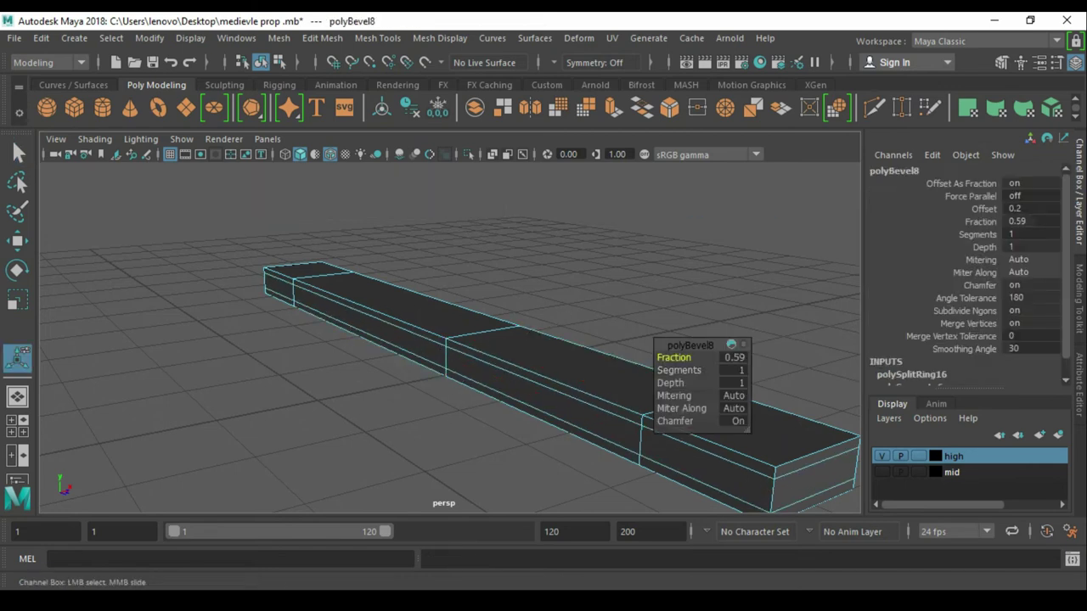
{"action": "scroll", "coordinate": [450, 331], "scroll_direction": "down", "scroll_amount": 2}
{"action": "key", "text": "q"}
{"action": "left_click", "coordinate": [561, 375]}
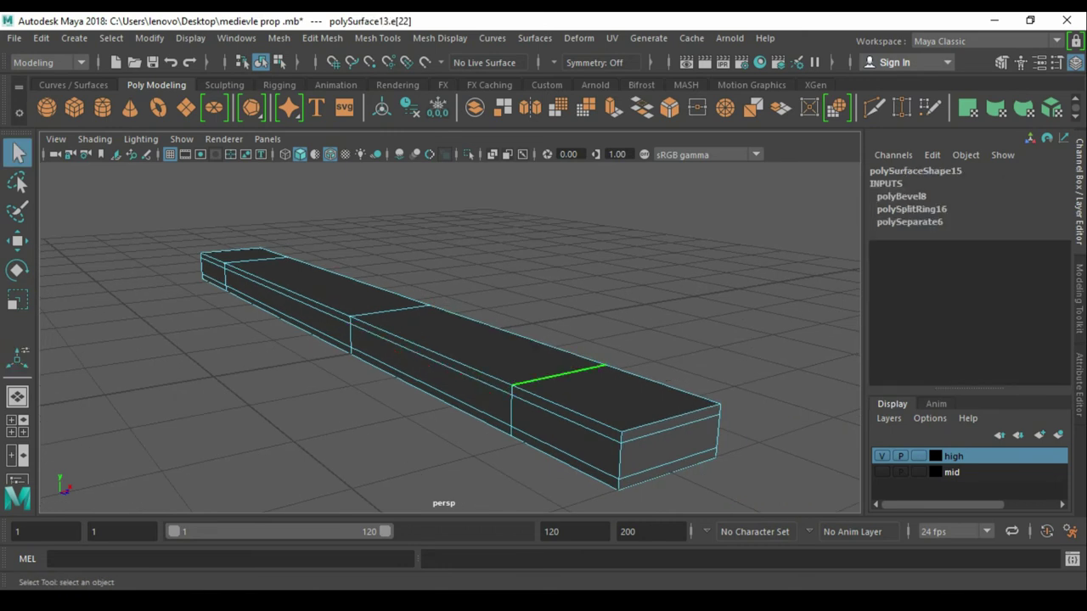
{"action": "key", "text": "ctrl+b"}
{"action": "middle_click_drag", "start_coordinate": [476, 340], "coordinate": [544, 340]}
{"action": "key", "text": "q"}
- Insert an edge loop on the plank and slide it close to the beam end
{"action": "left_click_drag", "start_coordinate": [442, 339], "coordinate": [425, 331], "text": "alt"}
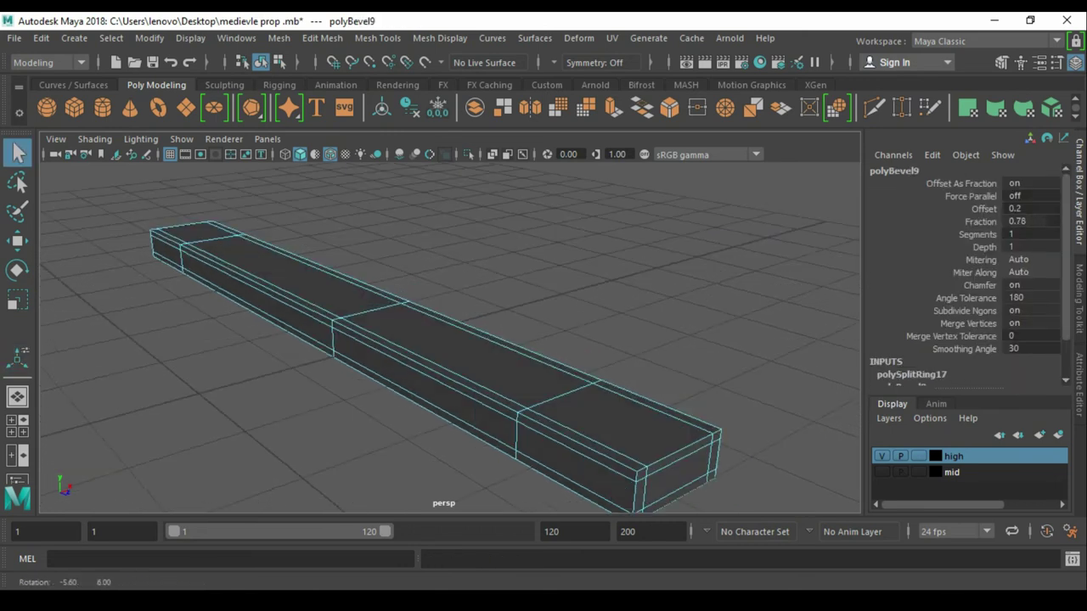
{"action": "scroll", "coordinate": [501, 340], "scroll_direction": "down", "scroll_amount": 3}
{"action": "left_click", "coordinate": [510, 314]}
{"action": "left_click", "coordinate": [501, 349]}
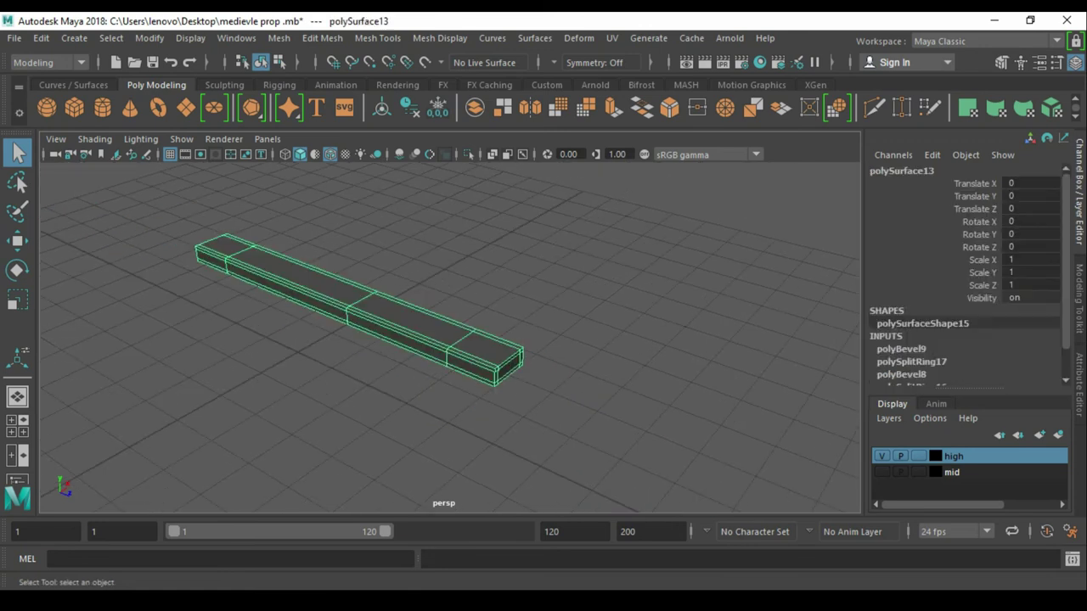
{"action": "scroll", "coordinate": [442, 340], "scroll_direction": "up", "scroll_amount": 5}
{"action": "middle_click_drag", "start_coordinate": [425, 339], "coordinate": [518, 378], "text": "alt"}
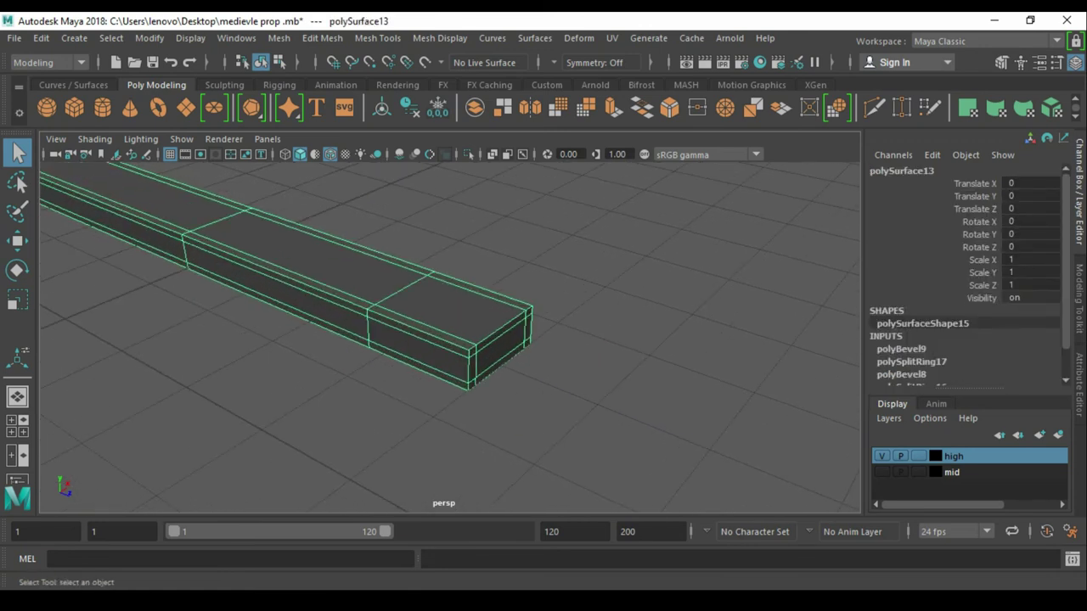
{"action": "left_click", "coordinate": [513, 308]}
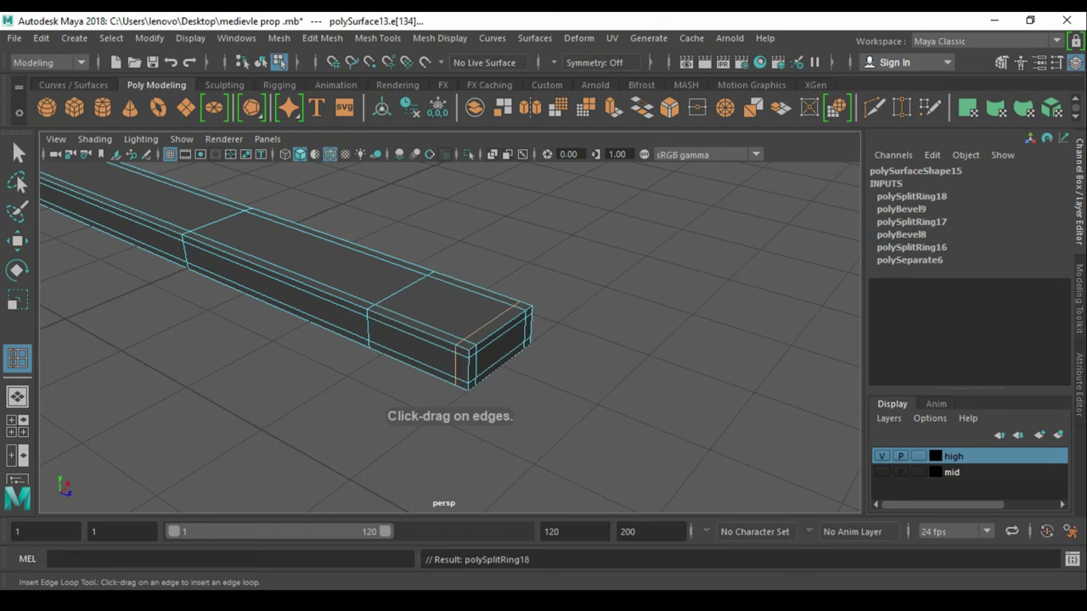
{"action": "left_click_drag", "start_coordinate": [513, 308], "coordinate": [450, 357], "text": "alt"}
{"action": "scroll", "coordinate": [509, 382], "scroll_direction": "up", "scroll_amount": 2}
{"action": "scroll", "coordinate": [509, 382], "scroll_direction": "up", "scroll_amount": 2}
{"action": "scroll", "coordinate": [509, 382], "scroll_direction": "up", "scroll_amount": 2}
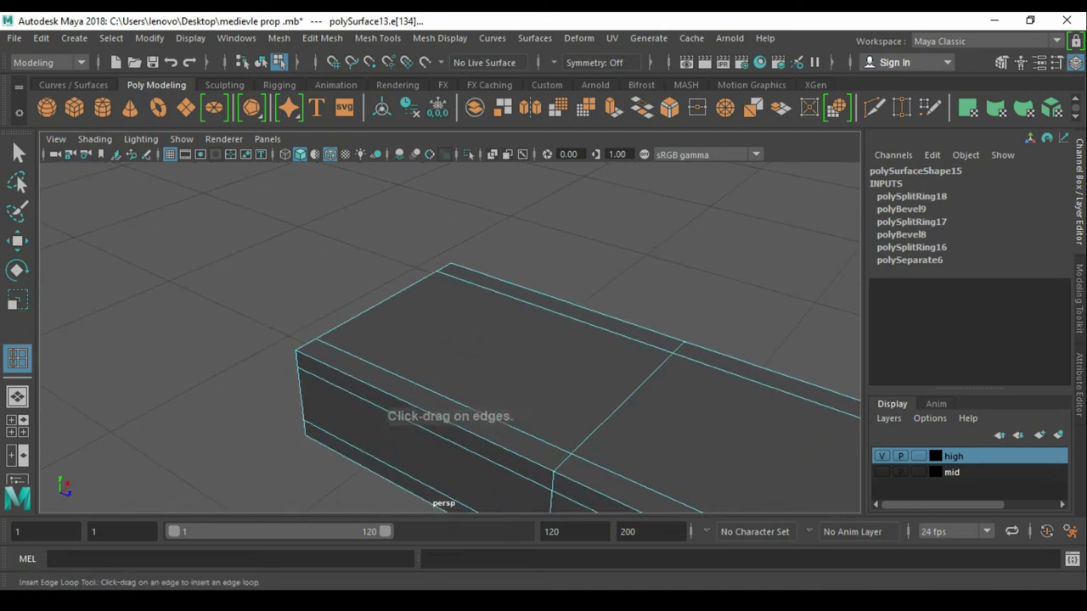
- Add two more support edge loops near the beam end, then frame the whole beam
{"action": "left_click", "coordinate": [307, 361]}
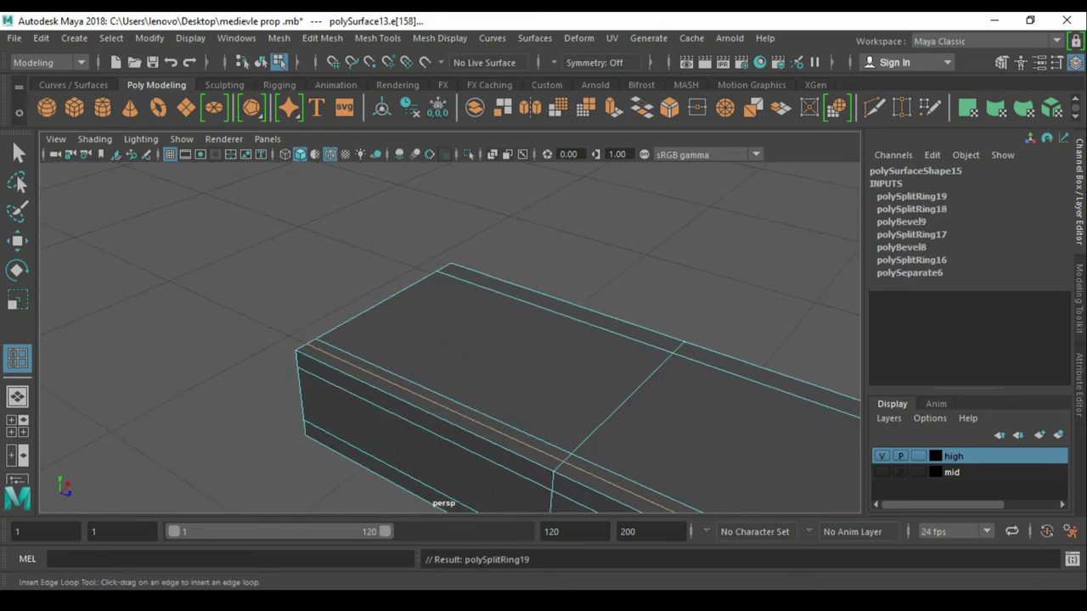
{"action": "left_click", "coordinate": [316, 361]}
{"action": "key", "text": "w"}
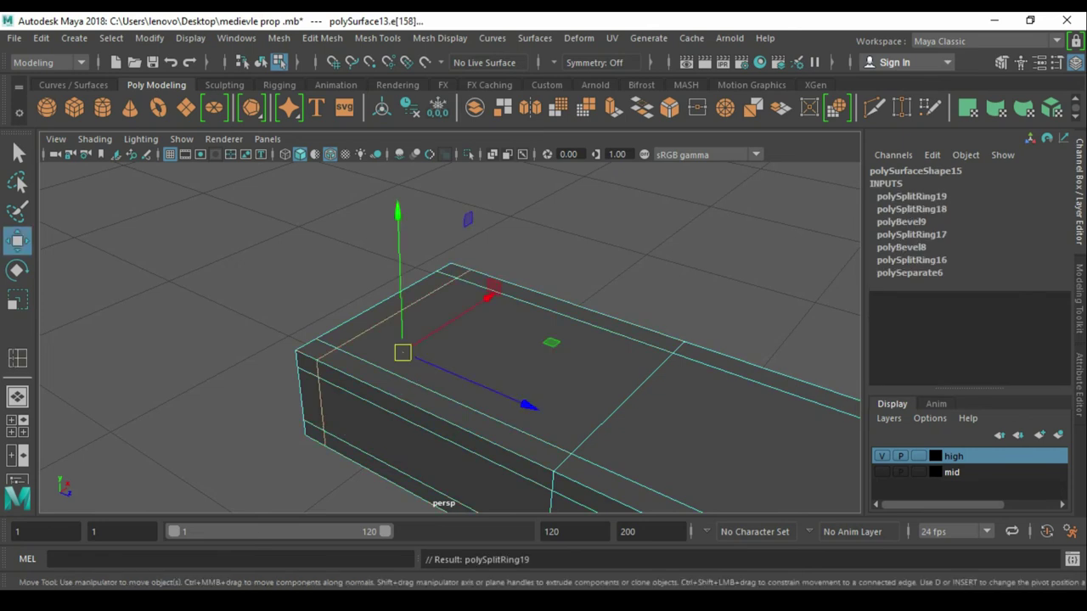
{"action": "key", "text": "F8"}
{"action": "left_click_drag", "start_coordinate": [311, 209], "coordinate": [442, 356]}
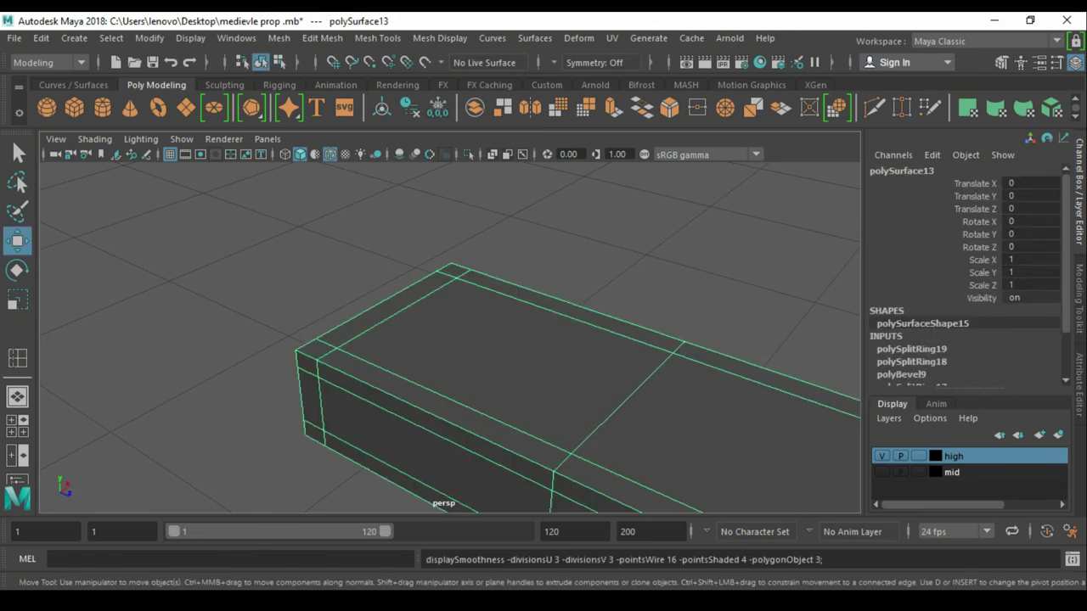
{"action": "key", "text": "f"}
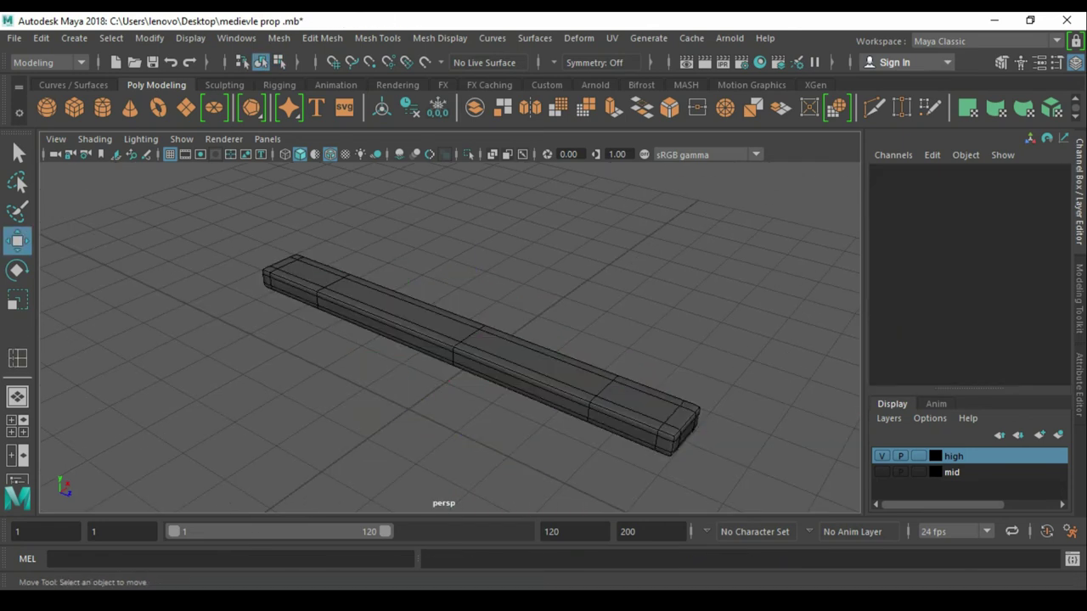
{"action": "key", "text": "ctrl+1"}
- Show all prop parts, then isolate and frame the bottom stand beam
{"action": "key", "text": "a"}
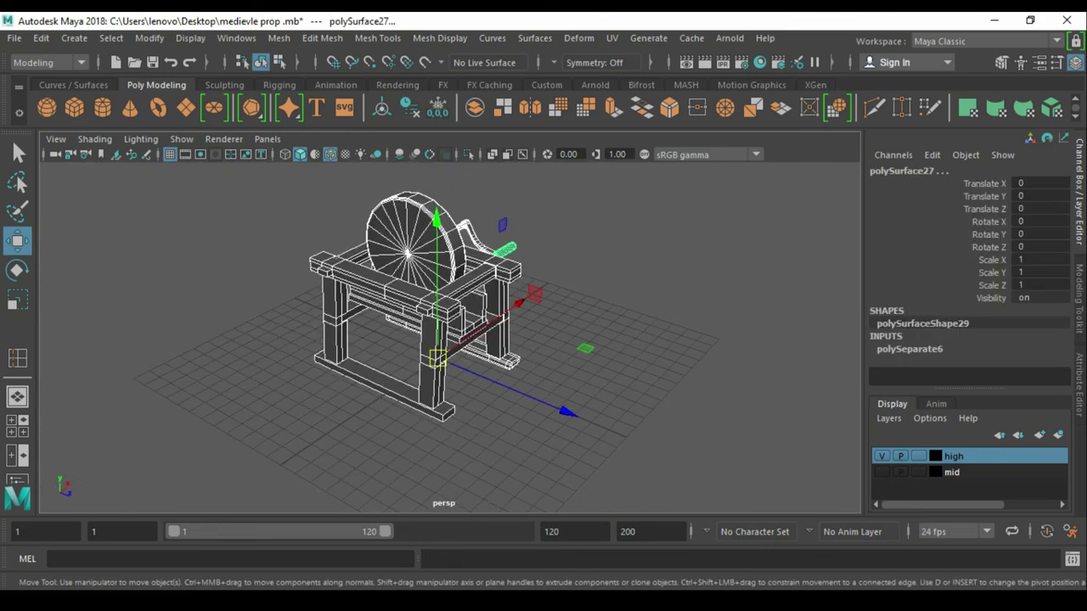
{"action": "key", "text": "q"}
{"action": "scroll", "coordinate": [442, 339], "scroll_direction": "up", "scroll_amount": 3}
{"action": "left_click", "coordinate": [306, 378]}
{"action": "left_click_drag", "start_coordinate": [425, 340], "coordinate": [510, 340], "text": "alt"}
{"action": "key", "text": "w"}
{"action": "left_click", "coordinate": [473, 387]}
{"action": "scroll", "coordinate": [458, 323], "scroll_direction": "up", "scroll_amount": 3}
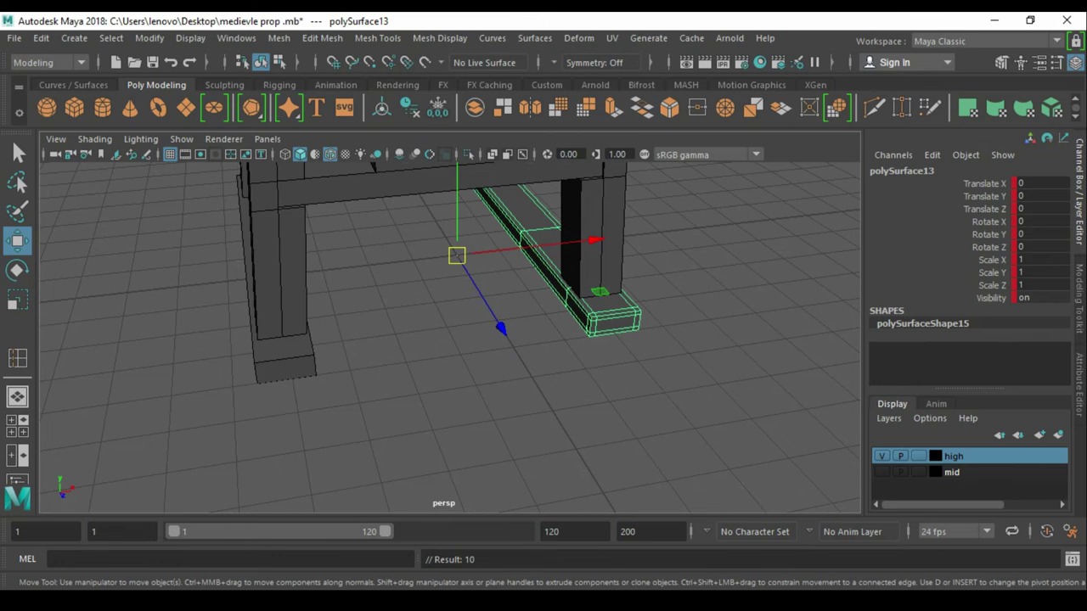
{"action": "left_click", "coordinate": [284, 332]}
{"action": "key", "text": "ctrl+1"}
{"action": "key", "text": "f"}
{"action": "left_click_drag", "start_coordinate": [425, 340], "coordinate": [476, 340], "text": "alt"}
{"action": "scroll", "coordinate": [450, 339], "scroll_direction": "up", "scroll_amount": 3}
- Bevel the beam's long edges, fraction 0.72–0.97, and add a supporting edge loop
{"action": "key", "text": "q"}
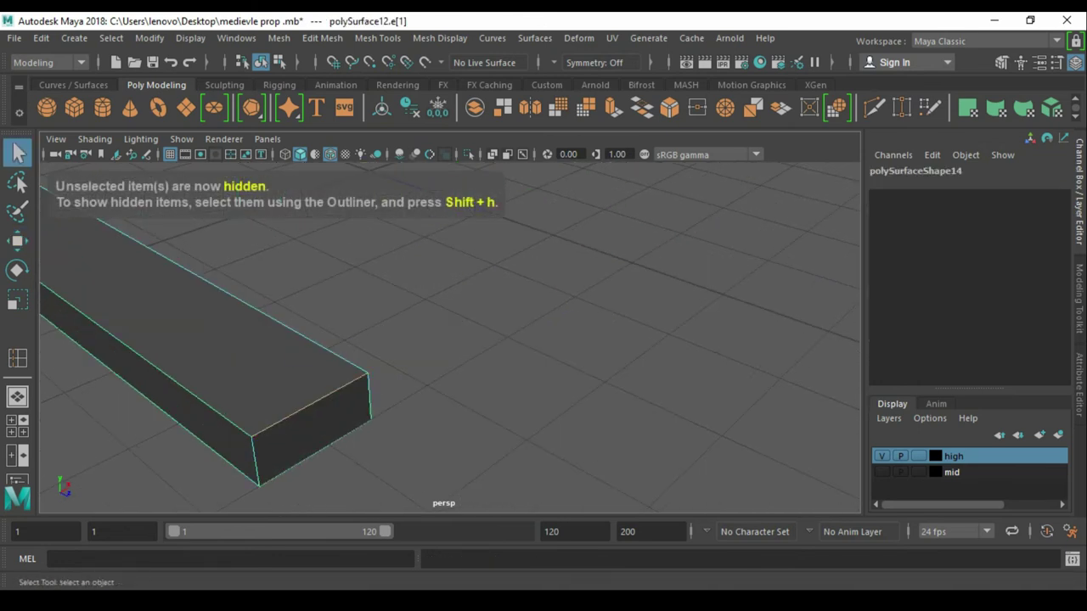
{"action": "key", "text": "ctrl+b"}
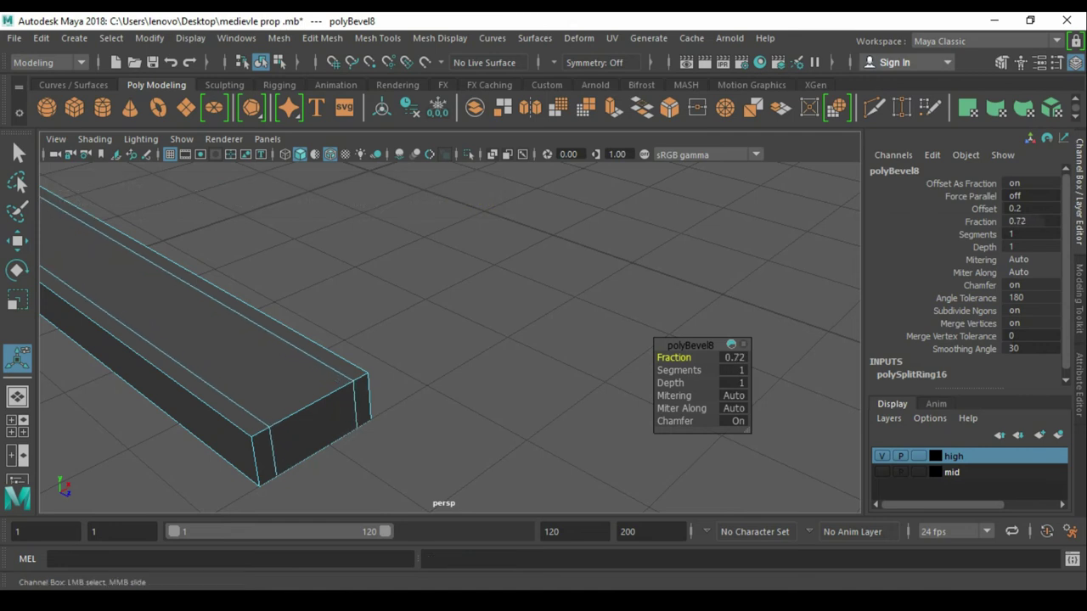
{"action": "left_click_drag", "start_coordinate": [425, 340], "coordinate": [510, 323], "text": "alt"}
{"action": "left_click", "coordinate": [630, 432]}
{"action": "key", "text": "q"}
{"action": "key", "text": "ctrl+b"}
{"action": "key", "text": "q"}
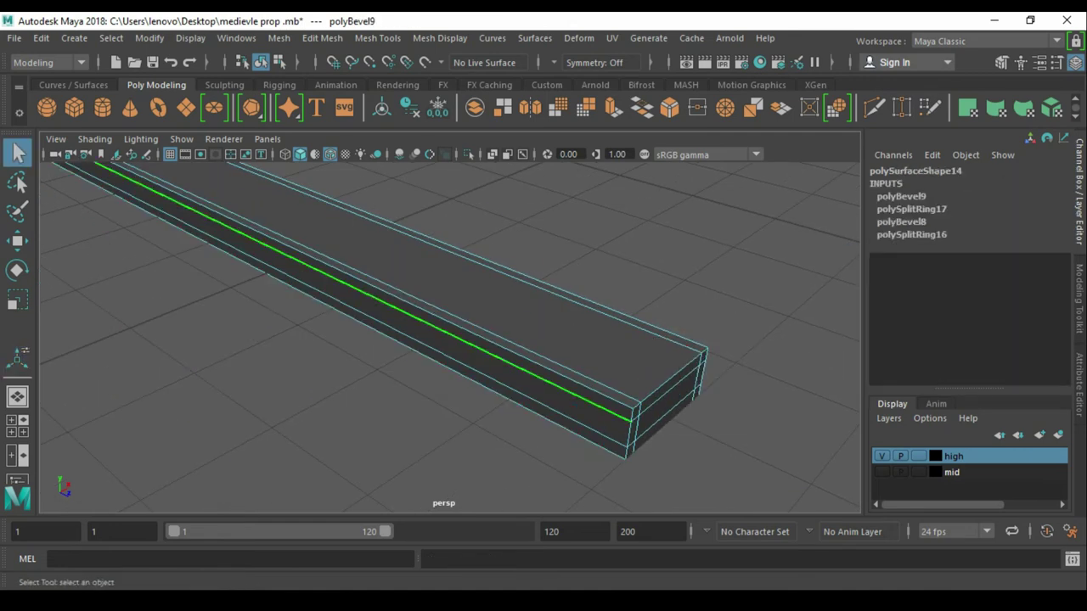
{"action": "key", "text": "ctrl+b"}
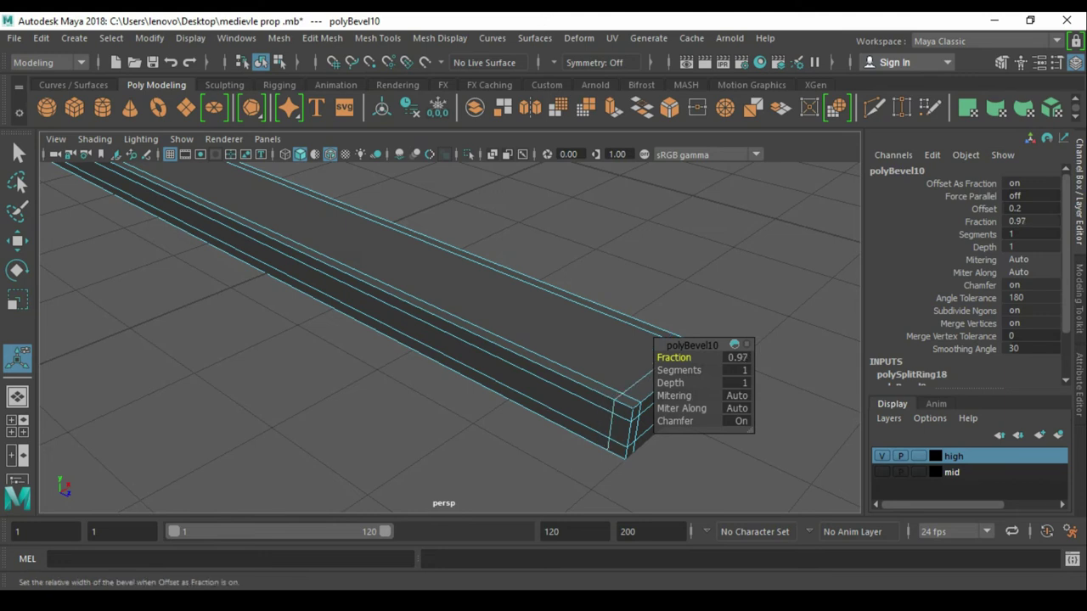
- Clear the beam selection and unhide the rest of the stand
{"action": "key", "text": "w"}
{"action": "left_click_drag", "start_coordinate": [529, 267], "coordinate": [626, 359]}
{"action": "left_click", "coordinate": [722, 255]}
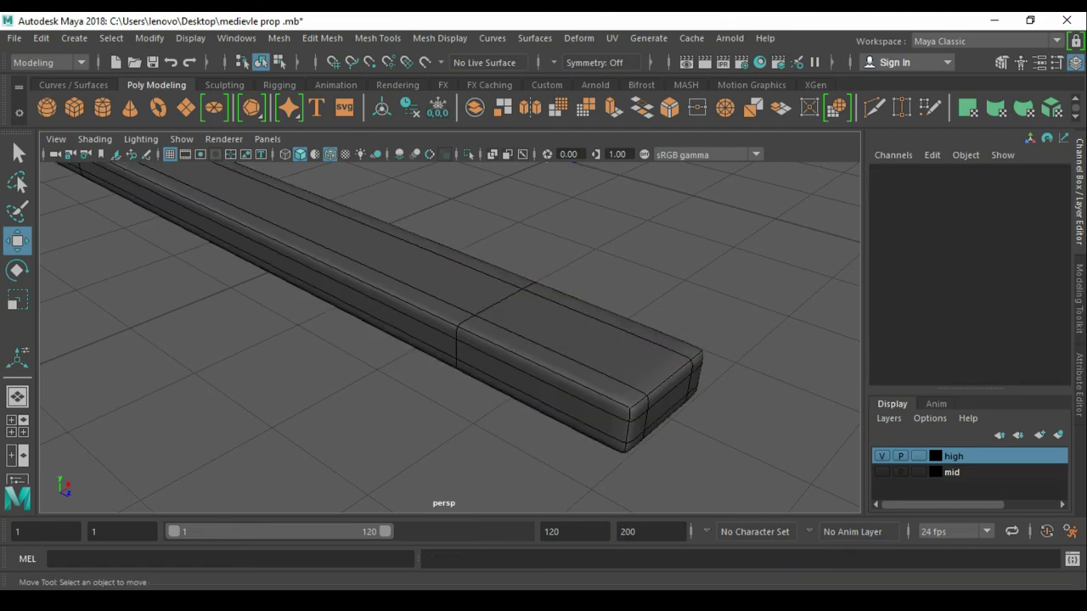
{"action": "key", "text": "ctrl+shift+h"}
- Isolate the vertical stand post polySurface23 and frame it in the viewport
{"action": "left_click", "coordinate": [536, 255]}
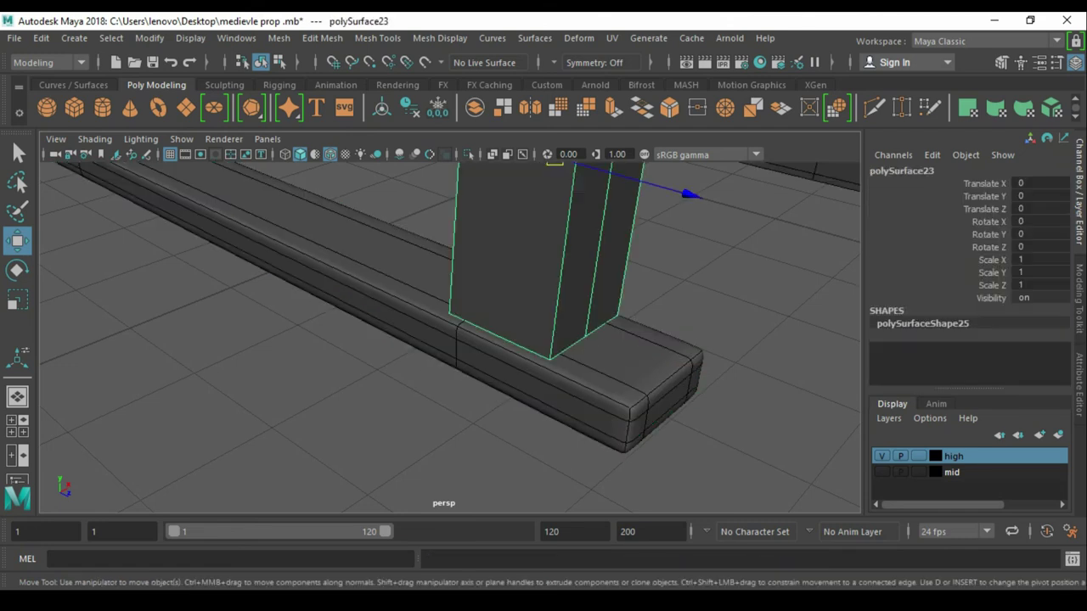
{"action": "key", "text": "alt+h"}
{"action": "key", "text": "f"}
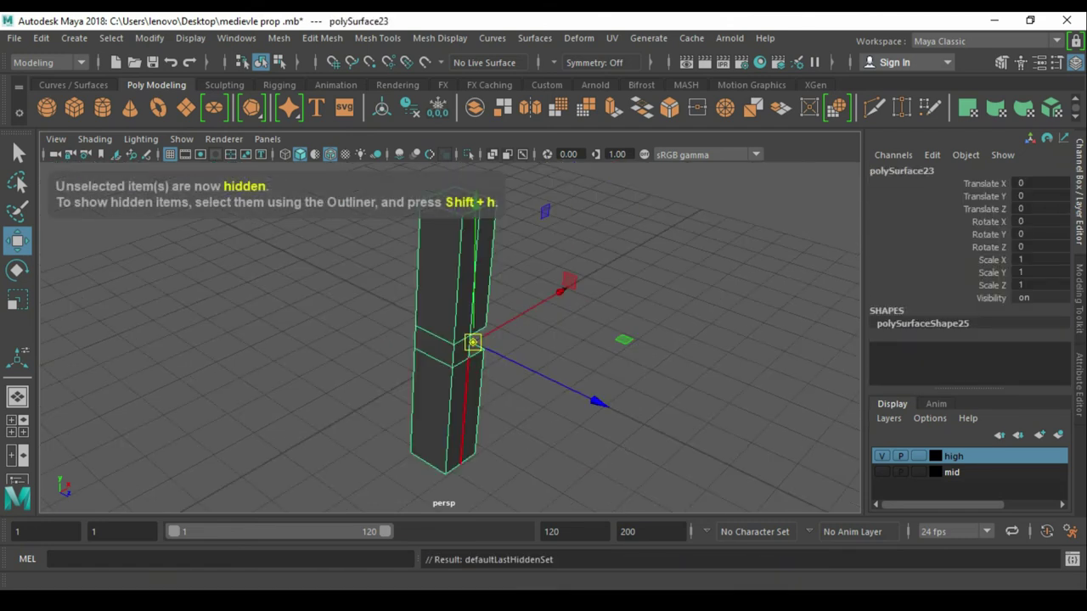
{"action": "key", "text": "q"}
{"action": "left_click", "coordinate": [475, 271]}
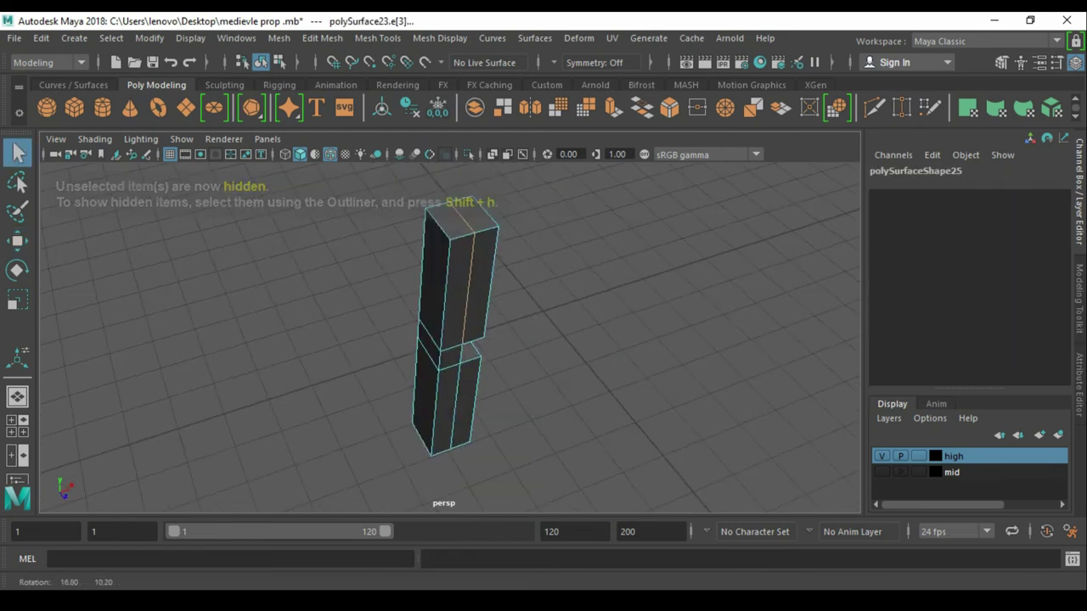
{"action": "scroll", "coordinate": [510, 306], "scroll_direction": "up", "scroll_amount": 2}
{"action": "scroll", "coordinate": [523, 319], "scroll_direction": "up", "scroll_amount": 2}
{"action": "scroll", "coordinate": [533, 327], "scroll_direction": "up", "scroll_amount": 2}
{"action": "left_click_drag", "start_coordinate": [377, 236], "coordinate": [413, 262]}
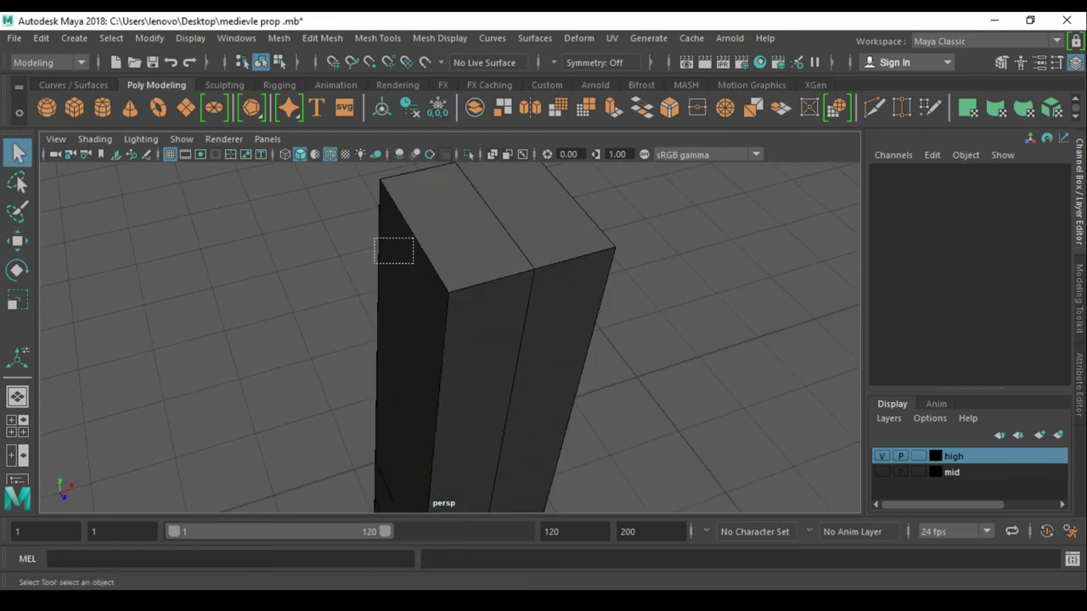
- Insert several edge loops near the post's top, redoing one misplaced loop
{"action": "left_click", "coordinate": [414, 241]}
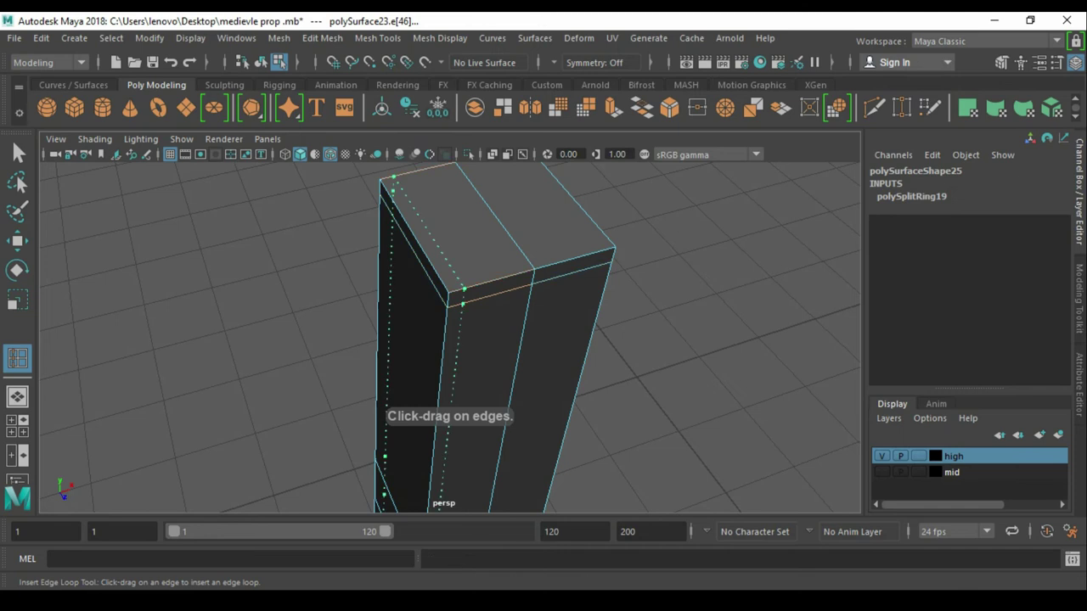
{"action": "left_click", "coordinate": [463, 293]}
{"action": "left_click", "coordinate": [603, 251]}
{"action": "left_click", "coordinate": [443, 293]}
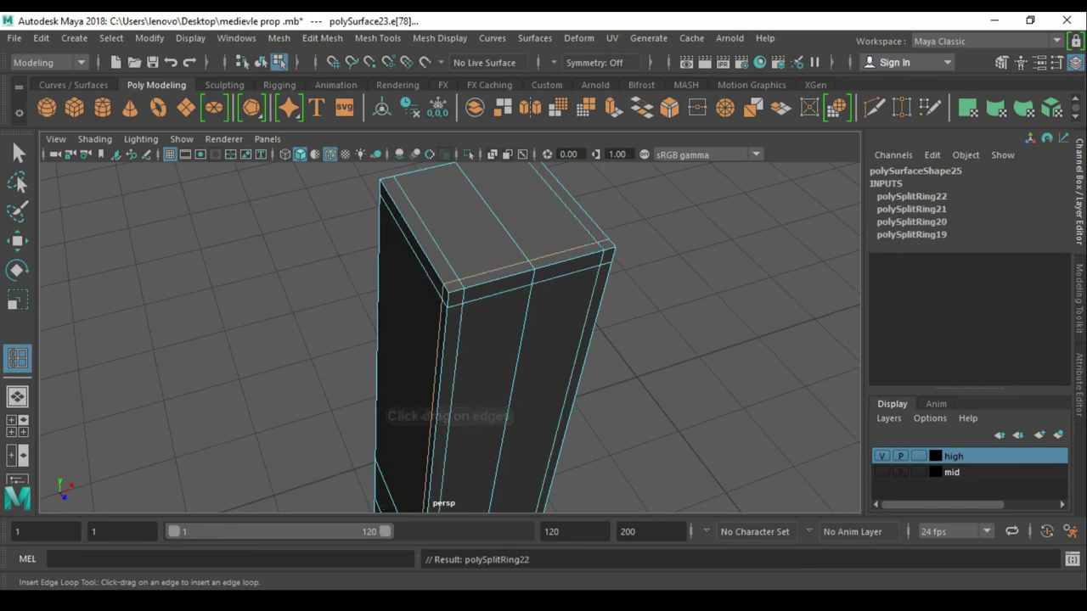
{"action": "left_click_drag", "start_coordinate": [510, 340], "coordinate": [544, 365], "text": "alt"}
{"action": "left_click", "coordinate": [552, 340]}
{"action": "key", "text": "ctrl+z"}
{"action": "left_click", "coordinate": [479, 233]}
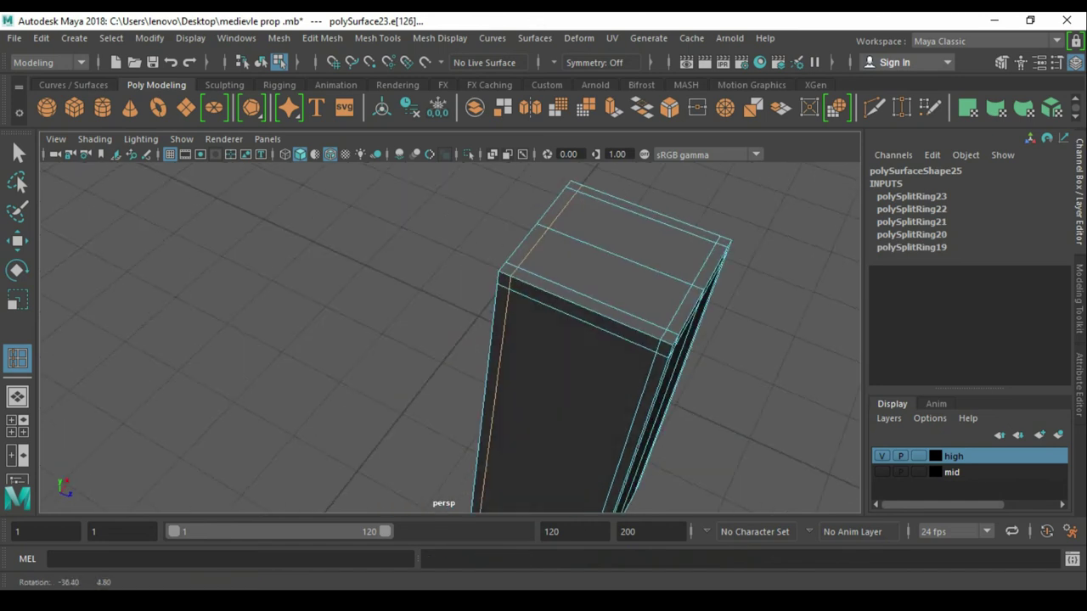
- Add edge loops around the joint where the post meets the crossbar
{"action": "left_click_drag", "start_coordinate": [509, 340], "coordinate": [594, 322], "text": "alt"}
{"action": "left_click_drag", "start_coordinate": [450, 340], "coordinate": [509, 322], "text": "alt"}
{"action": "scroll", "coordinate": [450, 339], "scroll_direction": "up", "scroll_amount": 3}
{"action": "scroll", "coordinate": [425, 339], "scroll_direction": "up", "scroll_amount": 2}
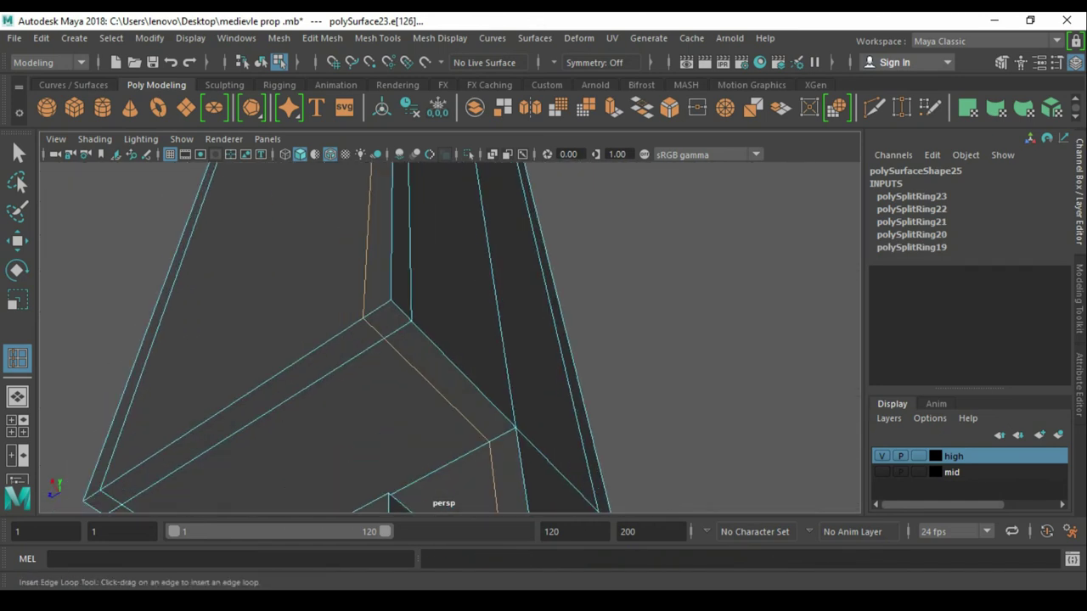
{"action": "left_click", "coordinate": [429, 379]}
{"action": "left_click_drag", "start_coordinate": [442, 357], "coordinate": [475, 340], "text": "alt"}
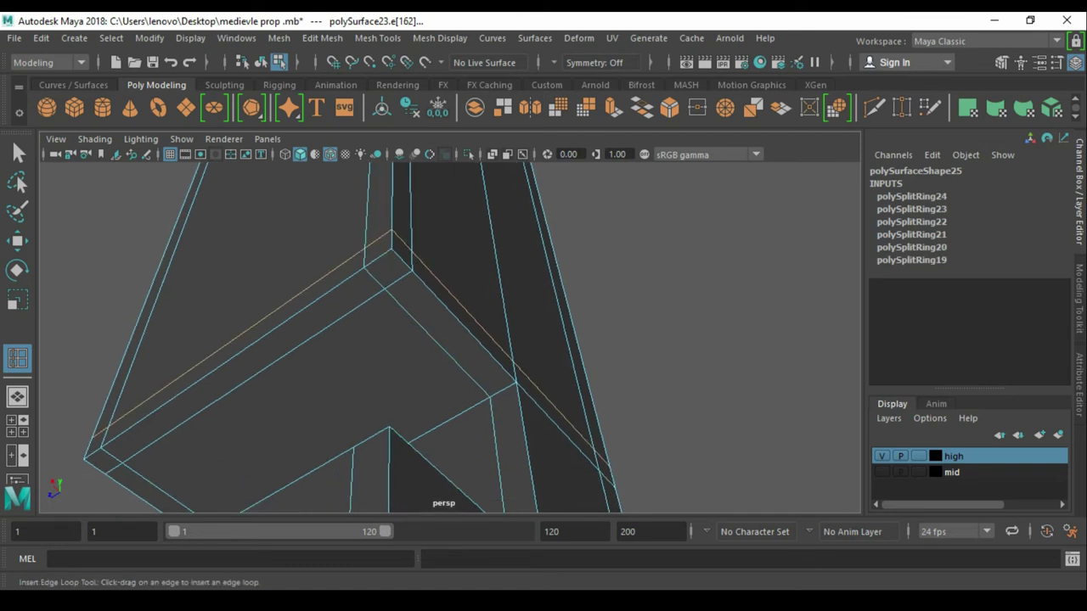
{"action": "left_click", "coordinate": [488, 297]}
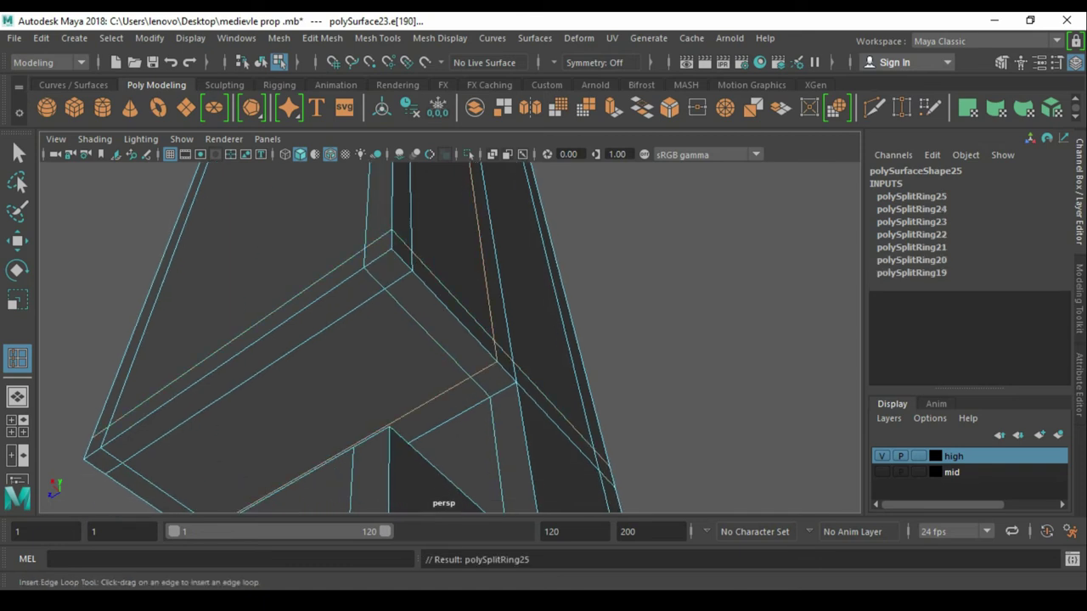
{"action": "left_click", "coordinate": [497, 422]}
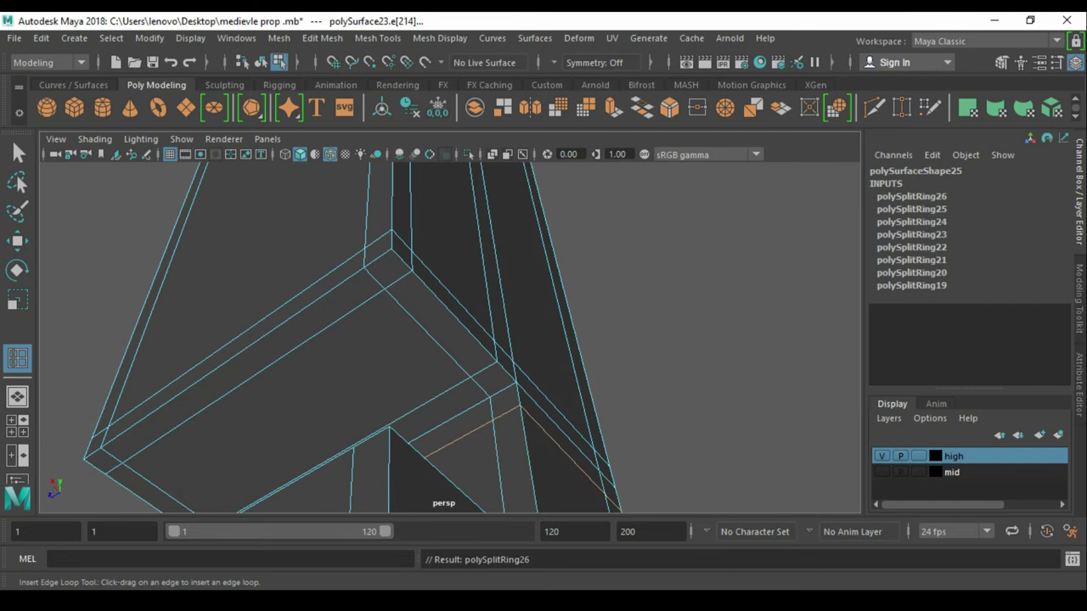
{"action": "left_click_drag", "start_coordinate": [497, 422], "coordinate": [441, 340], "text": "alt"}
- Add edge loops on the lower block, near the joint and along the post
{"action": "key", "text": "w"}
{"action": "key", "text": "F8"}
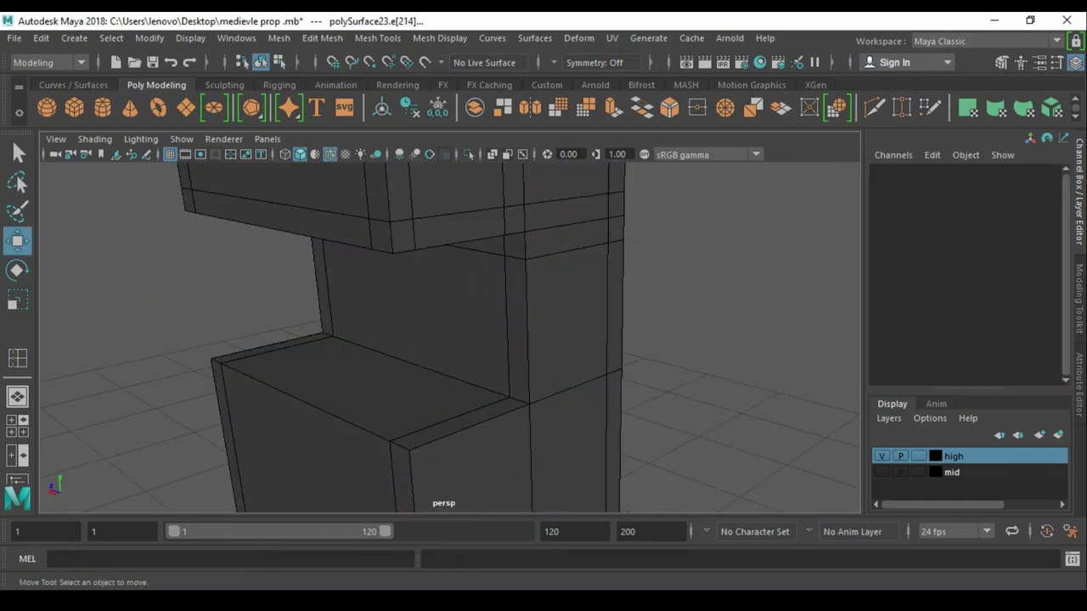
{"action": "left_click_drag", "start_coordinate": [425, 340], "coordinate": [399, 339], "text": "alt"}
{"action": "key", "text": "g"}
{"action": "left_click", "coordinate": [316, 338]}
{"action": "left_click", "coordinate": [299, 341]}
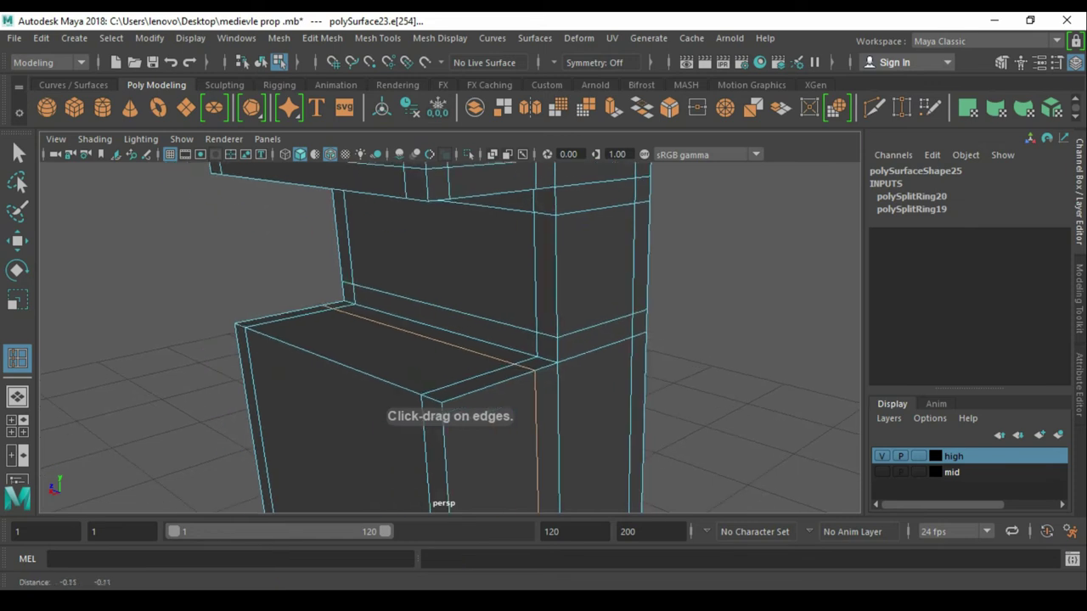
{"action": "left_click", "coordinate": [443, 394]}
- Add a vertical edge loop on the post and preview its smoothed look
{"action": "key", "text": "w"}
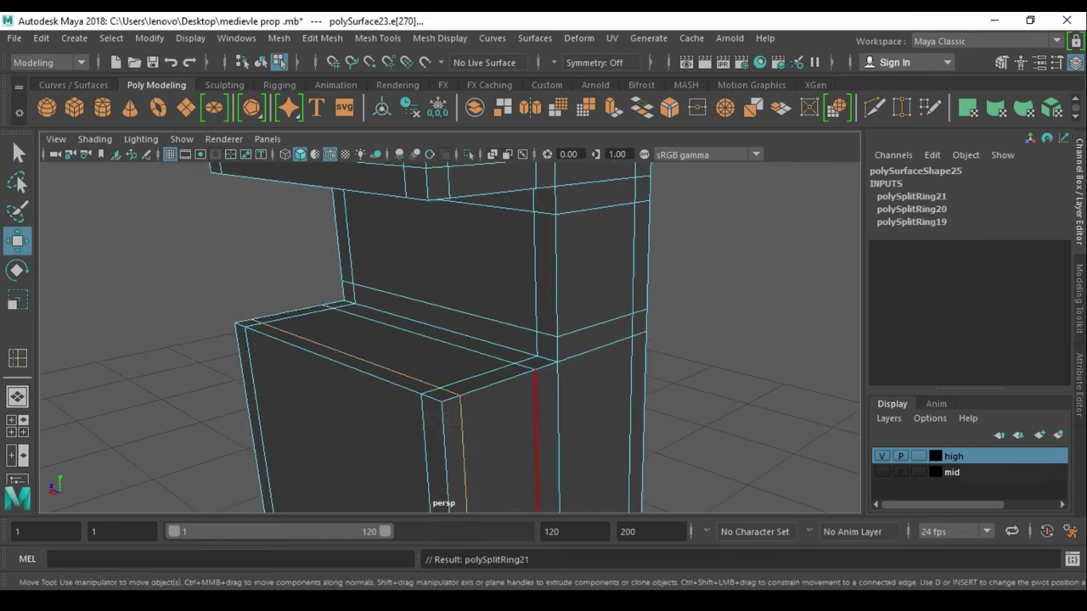
{"action": "key", "text": "F8"}
{"action": "left_click", "coordinate": [556, 332]}
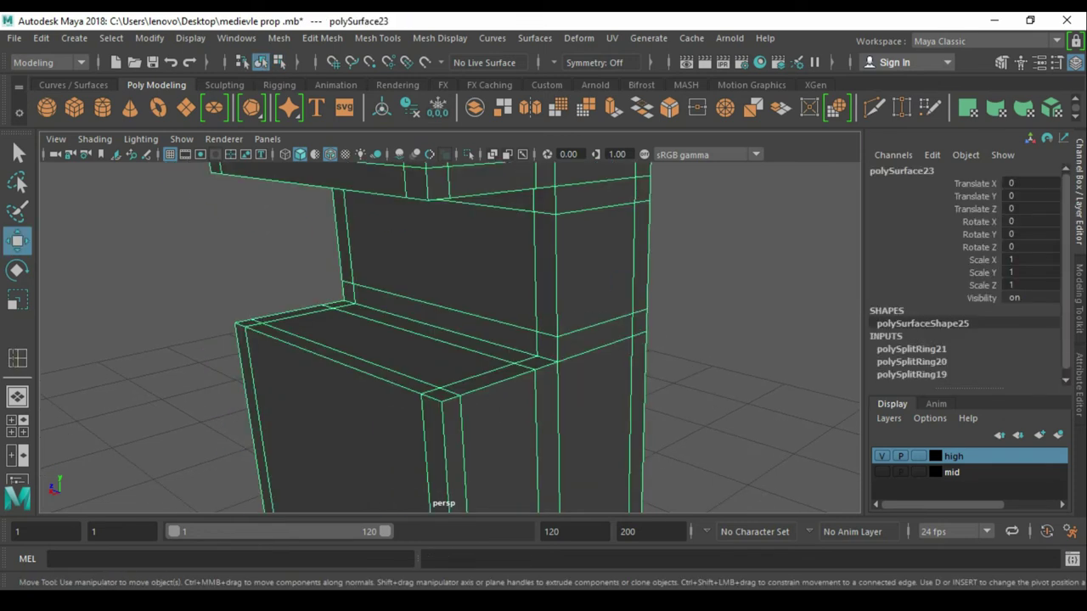
{"action": "key", "text": "g"}
{"action": "left_click", "coordinate": [569, 357]}
{"action": "key", "text": "w"}
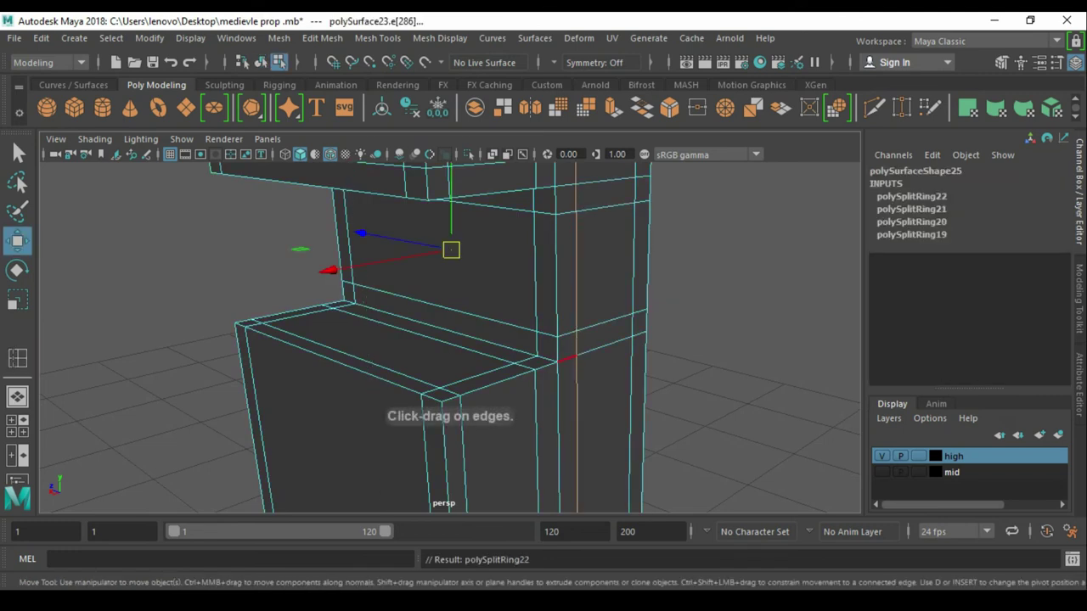
{"action": "key", "text": "3"}
{"action": "key", "text": "F8"}
{"action": "key", "text": "1"}
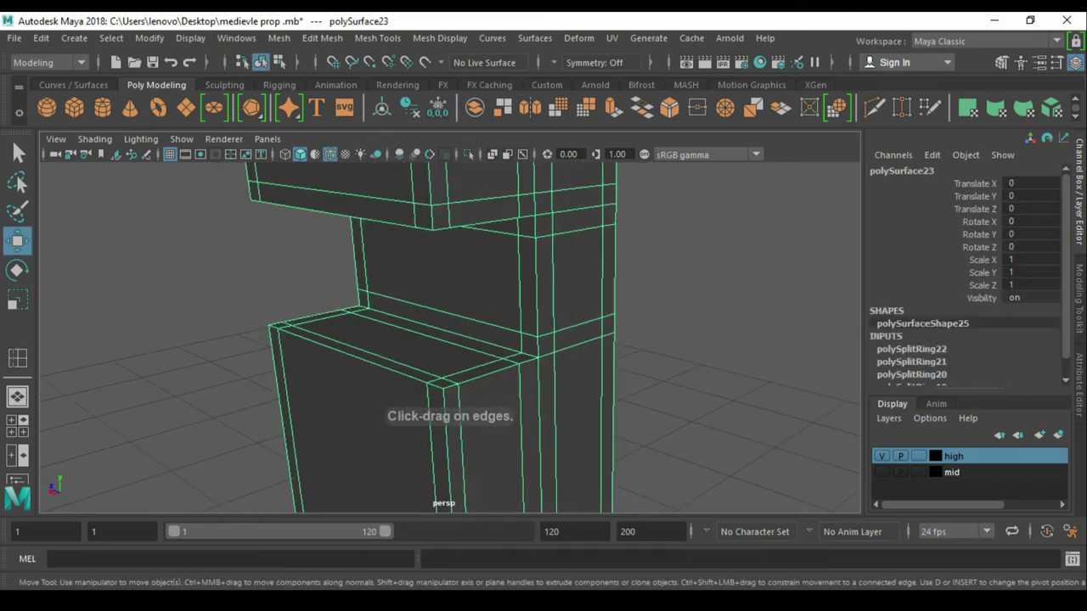
- Merge the stray overlapping vertices and add an edge loop across the leg
{"action": "key", "text": "q"}
{"action": "key", "text": "F9"}
{"action": "left_click_drag", "start_coordinate": [280, 297], "coordinate": [493, 391]}
{"action": "right_click_drag", "start_coordinate": [595, 289], "coordinate": [625, 322], "text": "shift"}
{"action": "key", "text": "F8"}
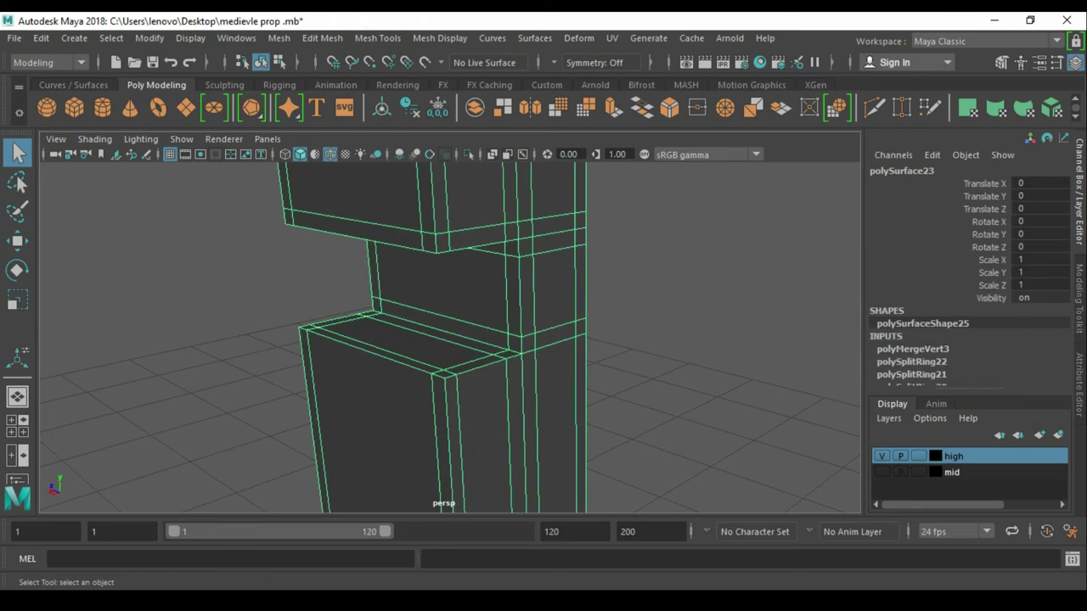
{"action": "key", "text": "g"}
{"action": "left_click", "coordinate": [311, 349]}
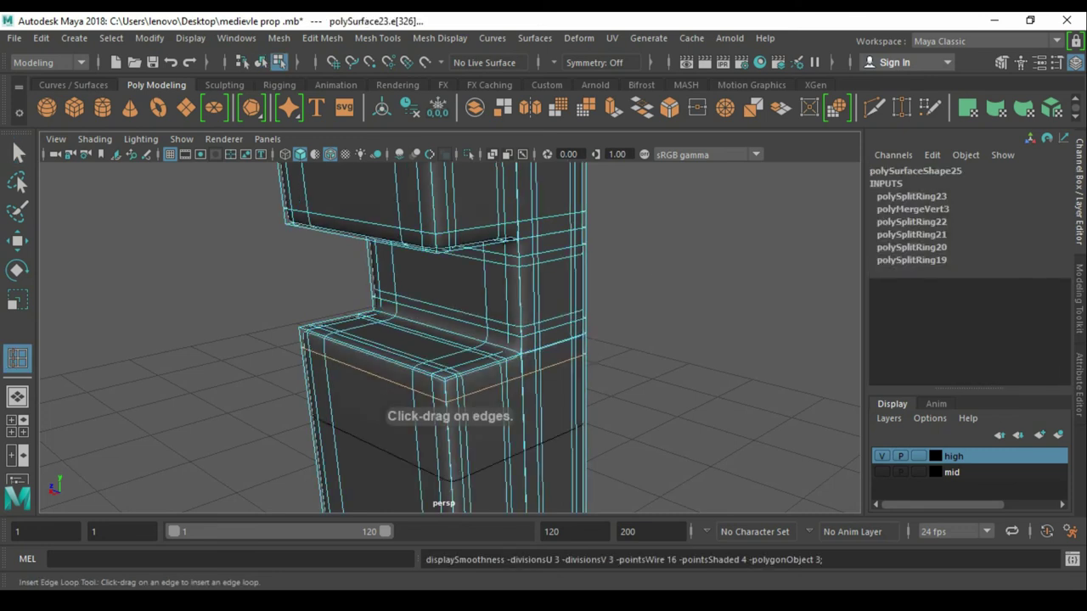
{"action": "key", "text": "q"}
- Reframe the leg, unhide the stand parts, then isolate the leg again unsmoothed
{"action": "left_click", "coordinate": [450, 340]}
{"action": "key", "text": "f"}
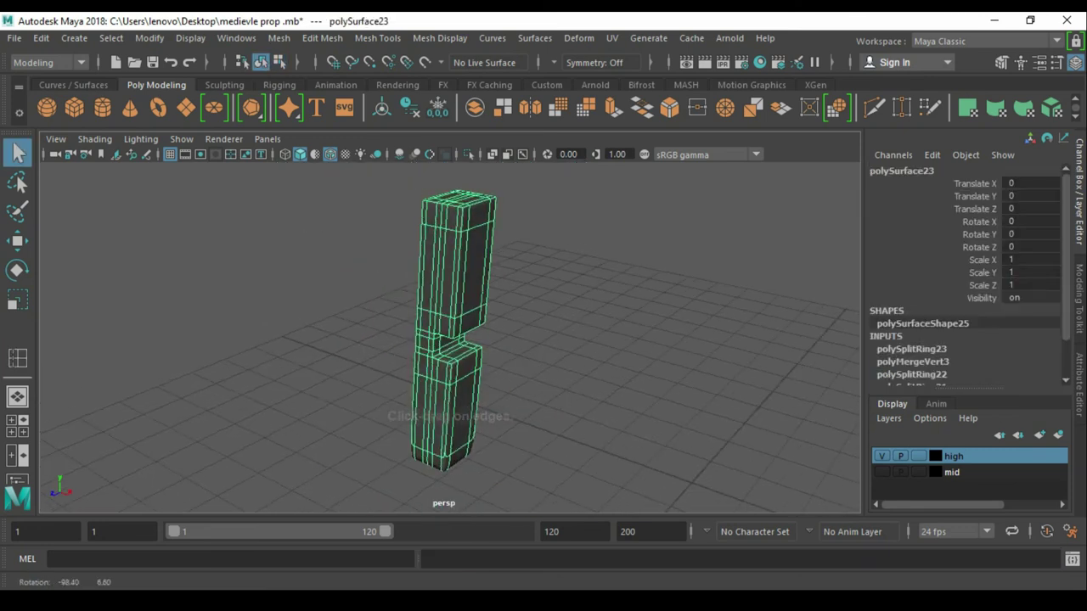
{"action": "left_click_drag", "start_coordinate": [510, 340], "coordinate": [476, 323], "text": "alt"}
{"action": "key", "text": "F8"}
{"action": "left_click", "coordinate": [680, 382]}
{"action": "left_click", "coordinate": [450, 340]}
{"action": "key", "text": "f"}
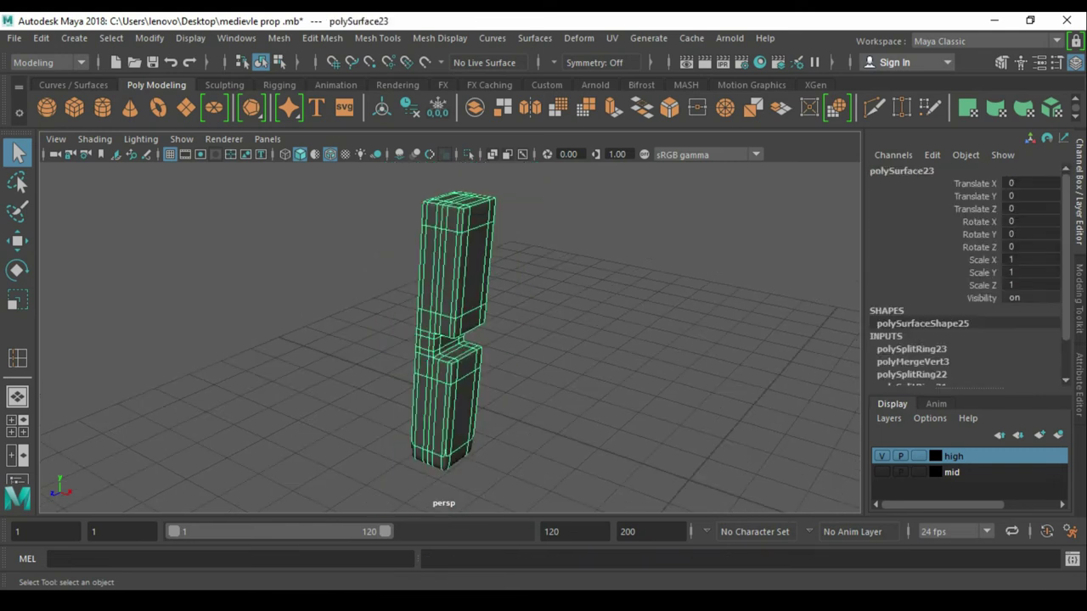
{"action": "key", "text": "ctrl+shift+h"}
{"action": "key", "text": "1"}
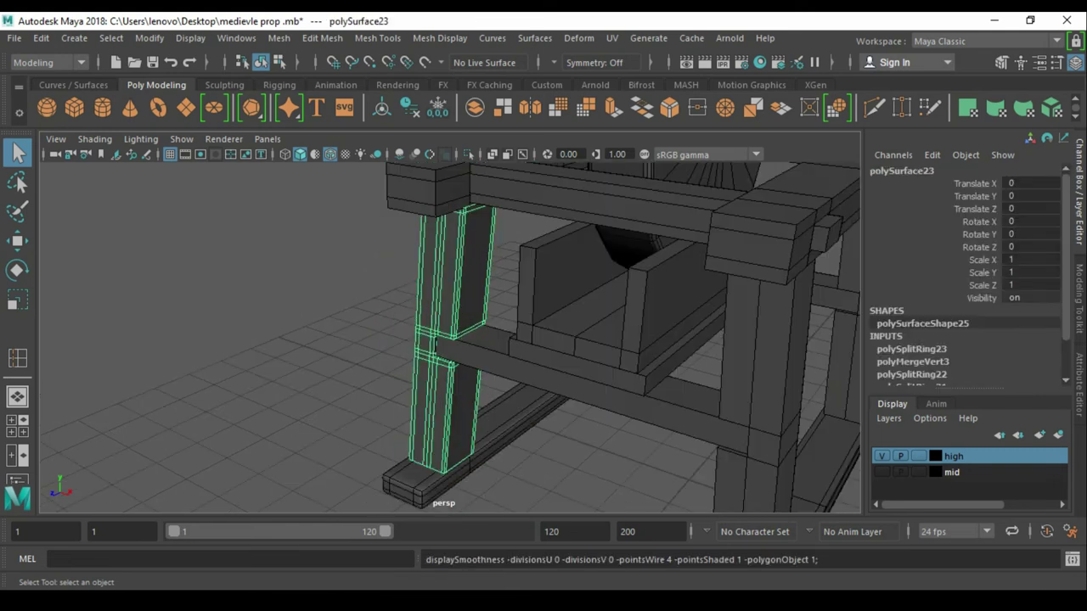
{"action": "key", "text": "alt+h"}
- Select and frame the vertices at the leg's bottom to inspect its underside
{"action": "left_click_drag", "start_coordinate": [425, 340], "coordinate": [475, 339], "text": "alt"}
{"action": "key", "text": "F9"}
{"action": "left_click_drag", "start_coordinate": [212, 359], "coordinate": [643, 510]}
{"action": "key", "text": "f"}
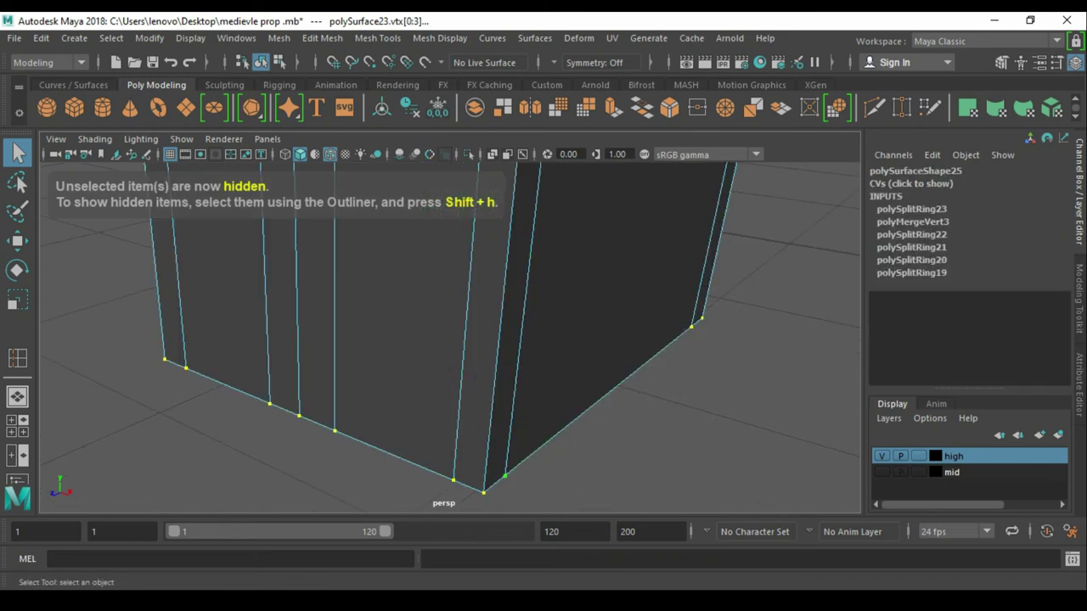
{"action": "left_click_drag", "start_coordinate": [425, 340], "coordinate": [476, 280], "text": "alt"}
{"action": "left_click", "coordinate": [747, 442]}
- Insert supporting edge loops near the leg's foot and unhide the other stand parts
{"action": "left_click", "coordinate": [408, 322]}
{"action": "right_click_drag", "start_coordinate": [408, 322], "coordinate": [407, 373], "text": "shift"}
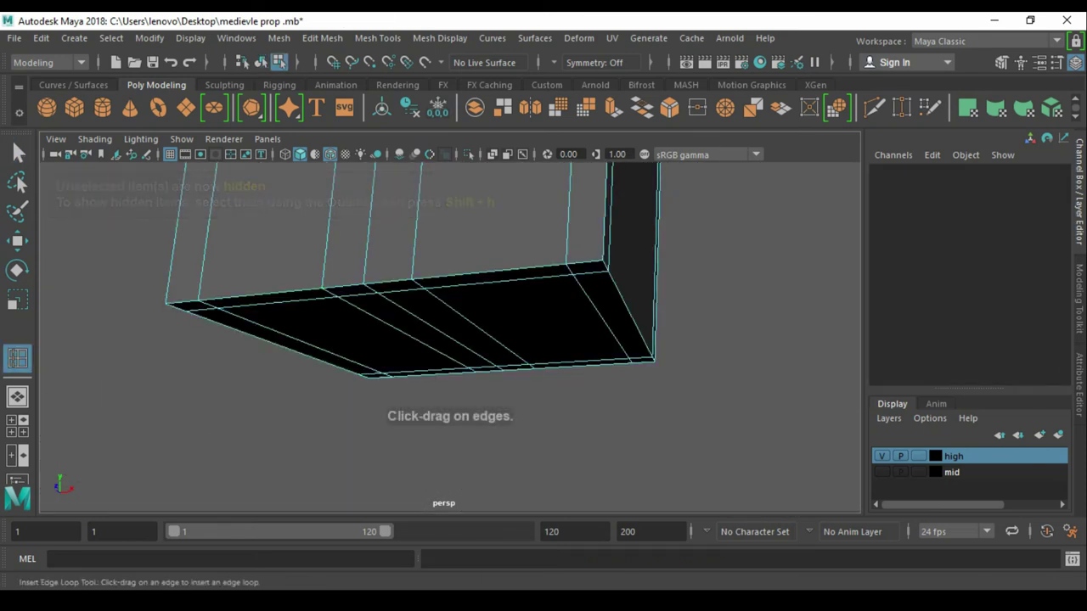
{"action": "left_click_drag", "start_coordinate": [653, 340], "coordinate": [653, 344]}
{"action": "right_click_drag", "start_coordinate": [671, 323], "coordinate": [716, 274]}
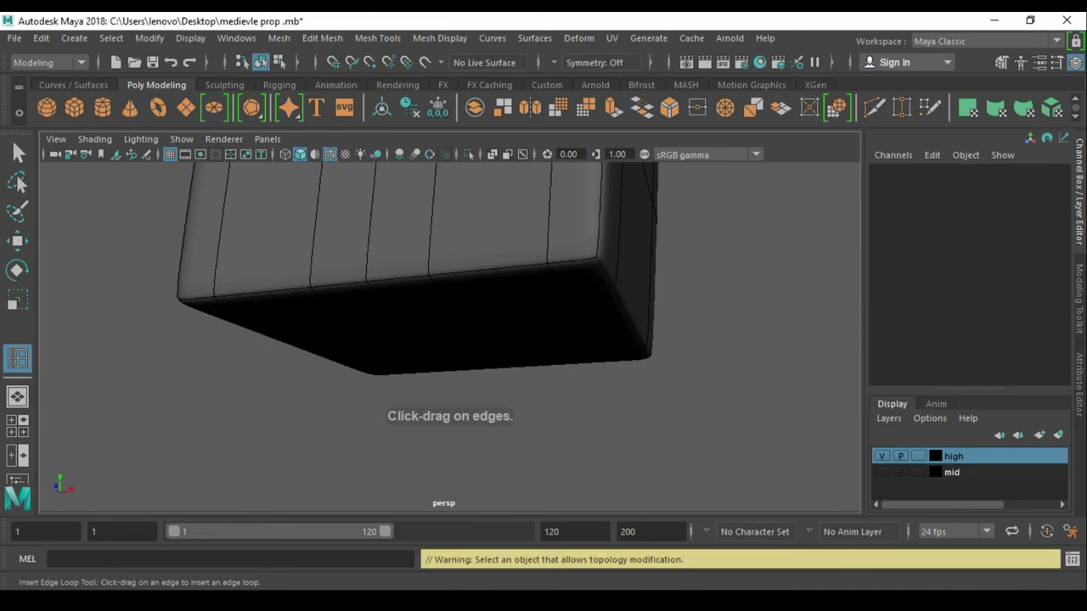
{"action": "left_click_drag", "start_coordinate": [450, 340], "coordinate": [510, 305], "text": "alt"}
{"action": "key", "text": "ctrl+shift+h"}
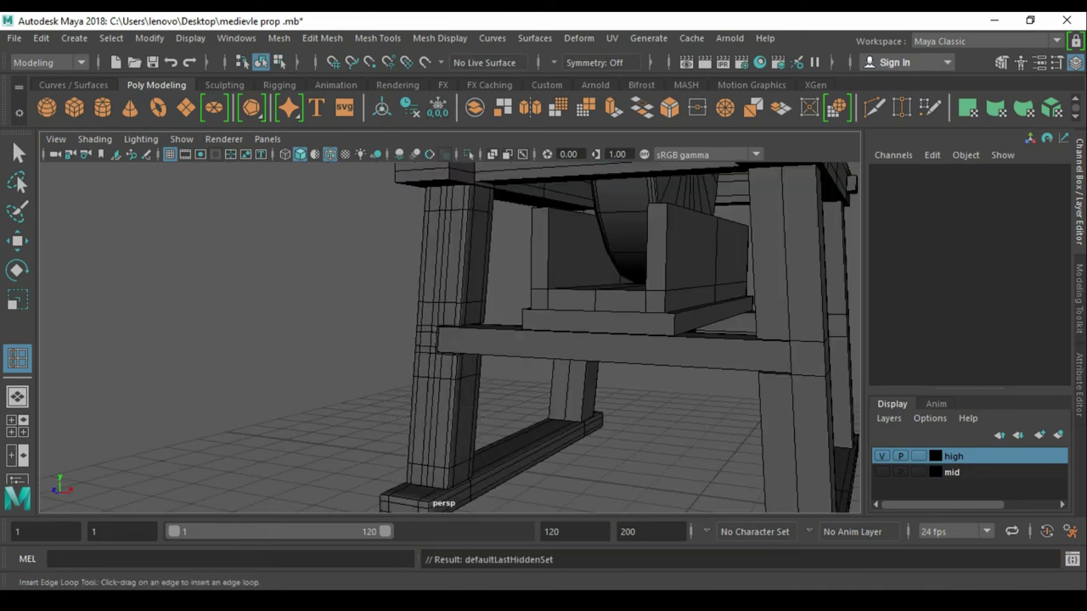
{"action": "left_click", "coordinate": [442, 482]}
- Select the other stand leg, polySurface21
{"action": "left_click", "coordinate": [437, 340]}
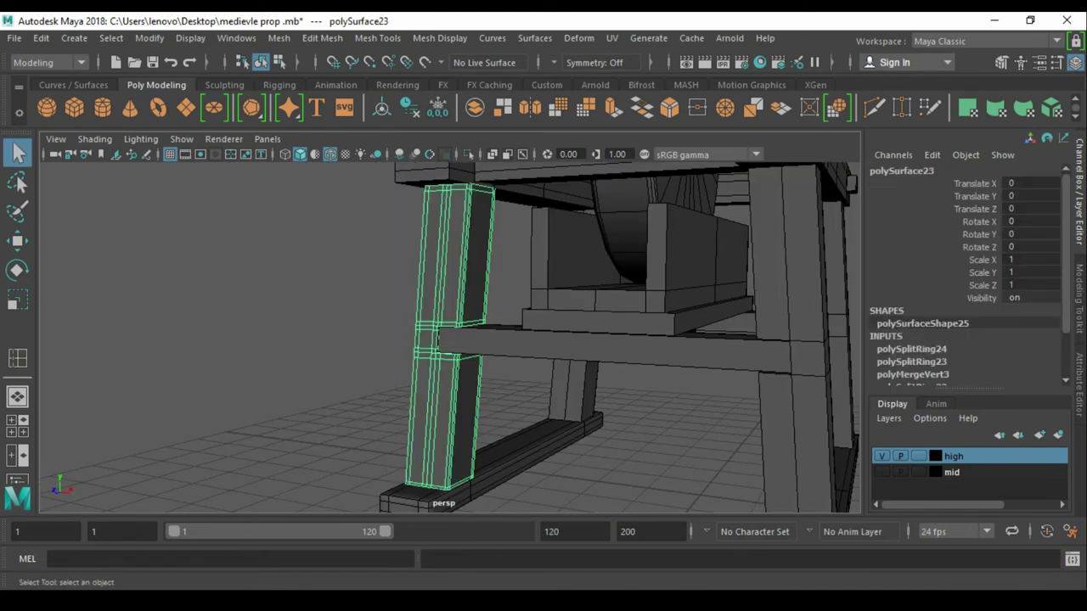
{"action": "key", "text": "w"}
{"action": "left_click_drag", "start_coordinate": [509, 297], "coordinate": [595, 340], "text": "alt"}
{"action": "left_click_drag", "start_coordinate": [510, 340], "coordinate": [407, 322], "text": "alt"}
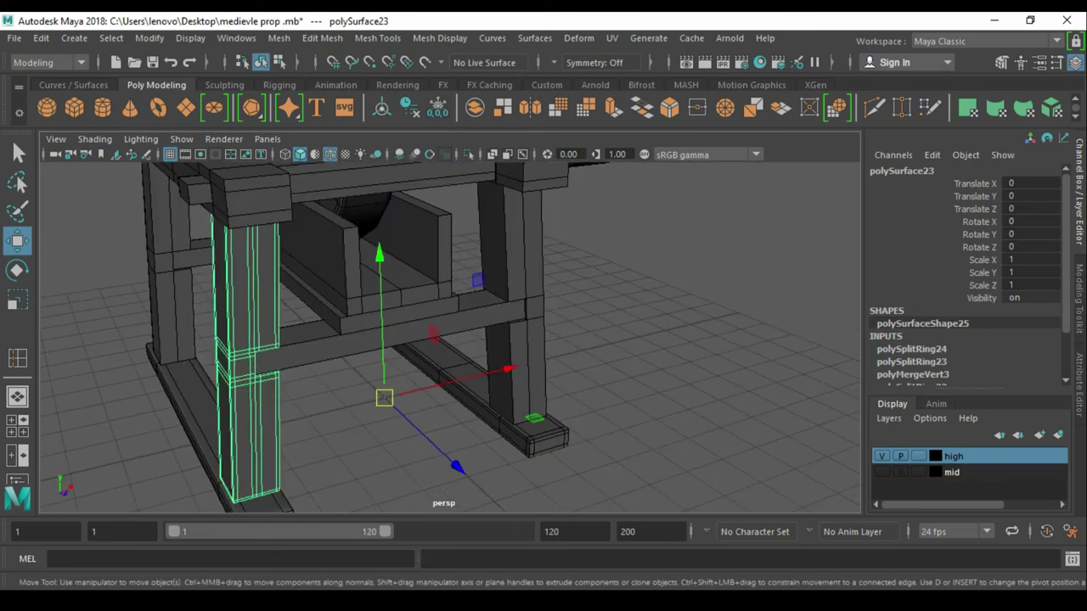
{"action": "left_click", "coordinate": [679, 255]}
{"action": "left_click", "coordinate": [514, 357]}
- Isolate polySurface21 and frame its top vertices
{"action": "key", "text": "alt+h"}
{"action": "key", "text": "f"}
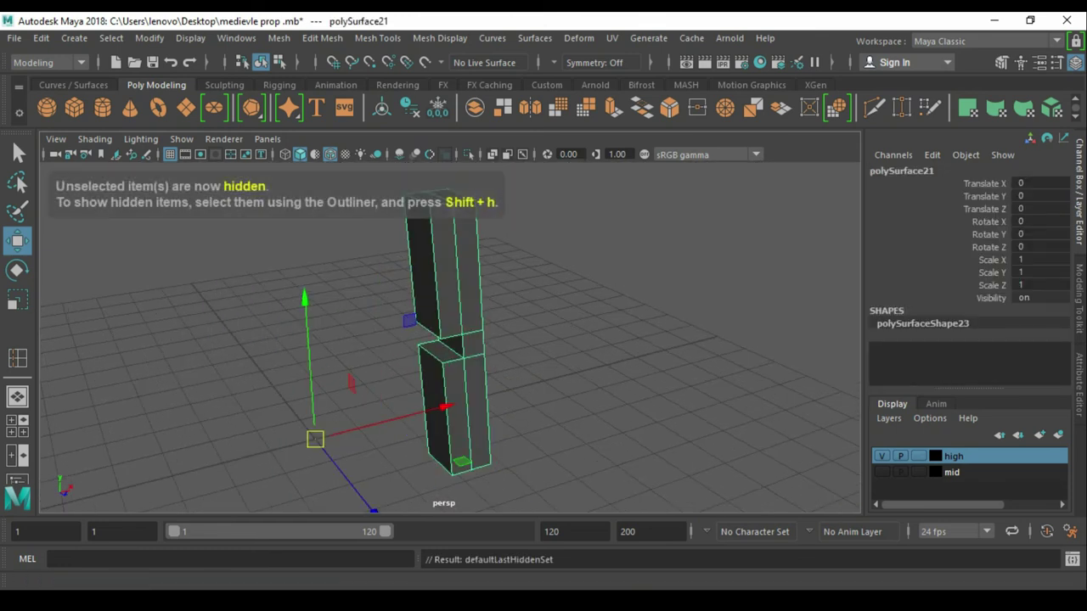
{"action": "key", "text": "q"}
{"action": "key", "text": "F9"}
{"action": "left_click_drag", "start_coordinate": [501, 323], "coordinate": [395, 366]}
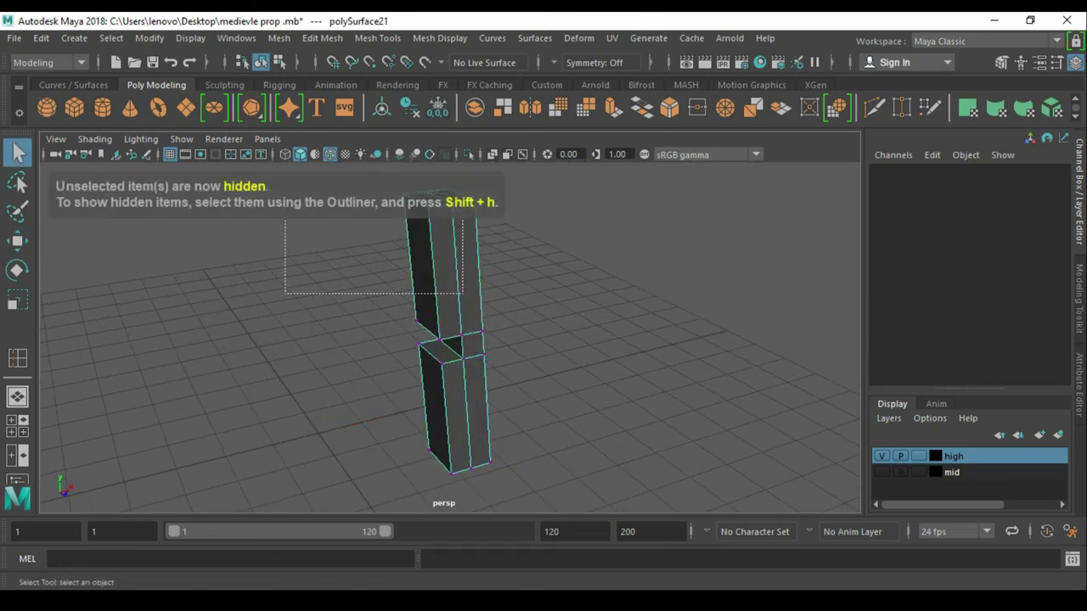
{"action": "key", "text": "f"}
- Insert holding edge loops near the leg's top and front faces
{"action": "left_click", "coordinate": [459, 356]}
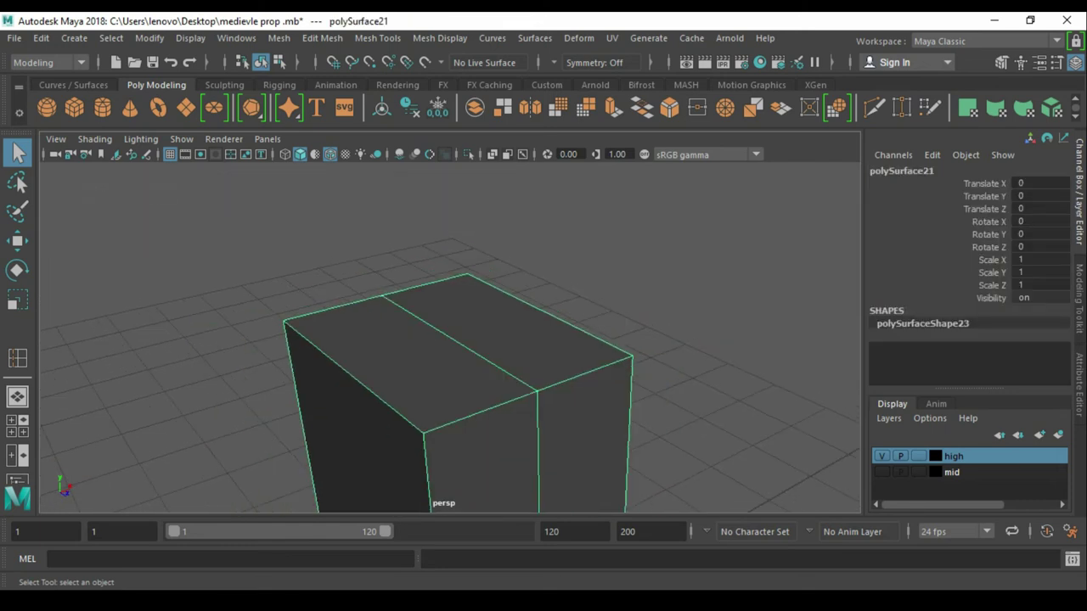
{"action": "left_click_drag", "start_coordinate": [297, 317], "coordinate": [299, 318]}
{"action": "left_click", "coordinate": [459, 280]}
{"action": "left_click_drag", "start_coordinate": [510, 382], "coordinate": [441, 365], "text": "alt"}
{"action": "left_click", "coordinate": [442, 455]}
{"action": "mouse_move", "coordinate": [442, 408]}
{"action": "left_mouse_down", "text": "alt"}
{"action": "mouse_move", "coordinate": [442, 306]}
{"action": "mouse_move", "coordinate": [407, 322]}
{"action": "mouse_move", "coordinate": [424, 357]}
{"action": "left_mouse_up", "text": "alt"}
{"action": "left_click", "coordinate": [575, 318]}
{"action": "left_click", "coordinate": [219, 355]}
- Add supporting edge loops around the leg's notch
{"action": "mouse_move", "coordinate": [424, 357]}
{"action": "right_mouse_down", "text": "alt"}
{"action": "mouse_move", "coordinate": [492, 323]}
{"action": "mouse_move", "coordinate": [475, 340]}
{"action": "right_mouse_up", "text": "alt"}
{"action": "left_click_drag", "start_coordinate": [475, 340], "coordinate": [484, 335], "text": "alt"}
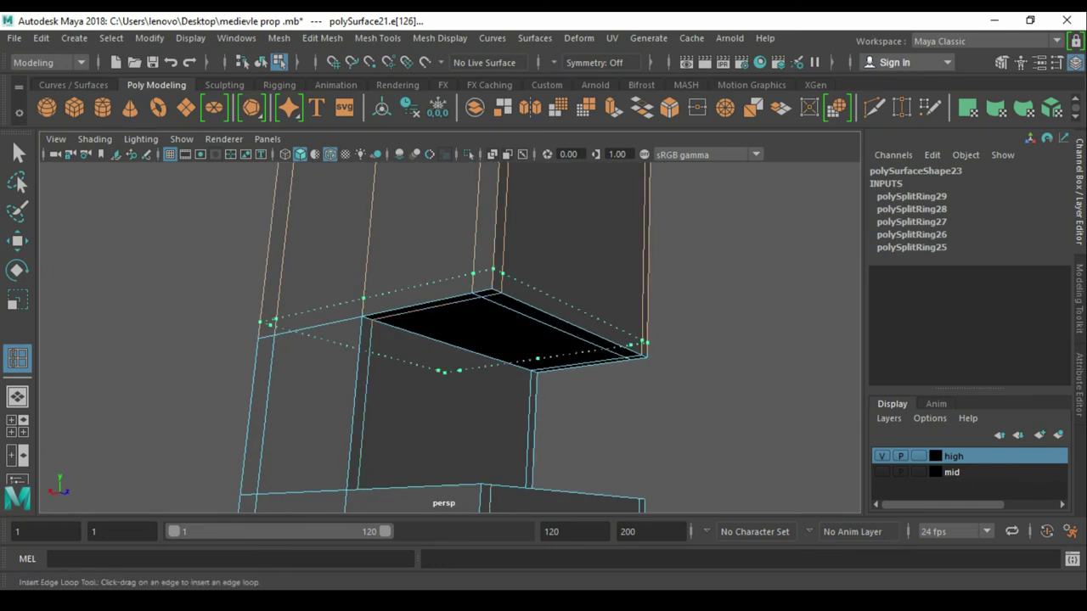
{"action": "left_click", "coordinate": [450, 370]}
{"action": "left_click_drag", "start_coordinate": [450, 370], "coordinate": [476, 348], "text": "alt"}
{"action": "right_click_drag", "start_coordinate": [476, 348], "coordinate": [509, 331], "text": "alt"}
{"action": "left_click", "coordinate": [517, 412]}
{"action": "left_click_drag", "start_coordinate": [518, 413], "coordinate": [475, 357], "text": "alt"}
{"action": "left_click", "coordinate": [421, 226]}
- Add edge loops across the notch corner and the right face
{"action": "left_click_drag", "start_coordinate": [421, 226], "coordinate": [509, 272], "text": "alt"}
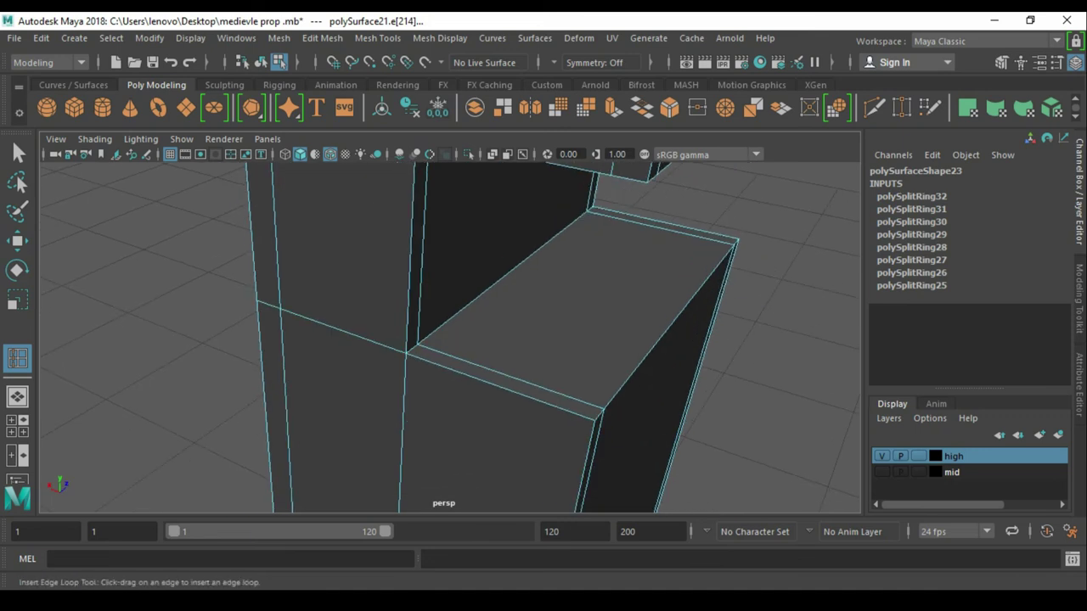
{"action": "scroll", "coordinate": [450, 340], "scroll_direction": "up", "scroll_amount": 3}
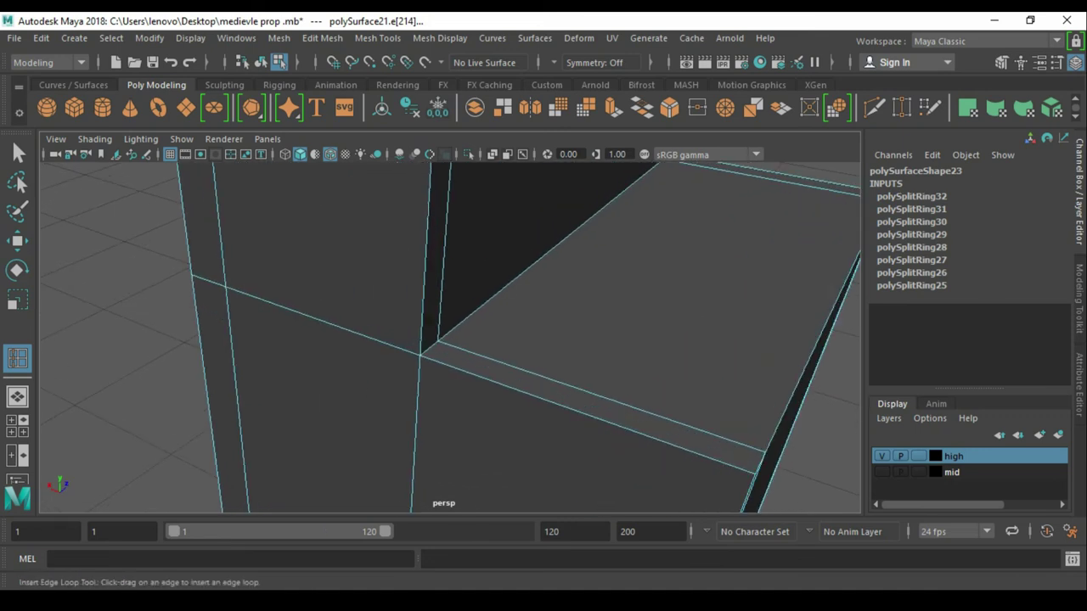
{"action": "left_click", "coordinate": [450, 348]}
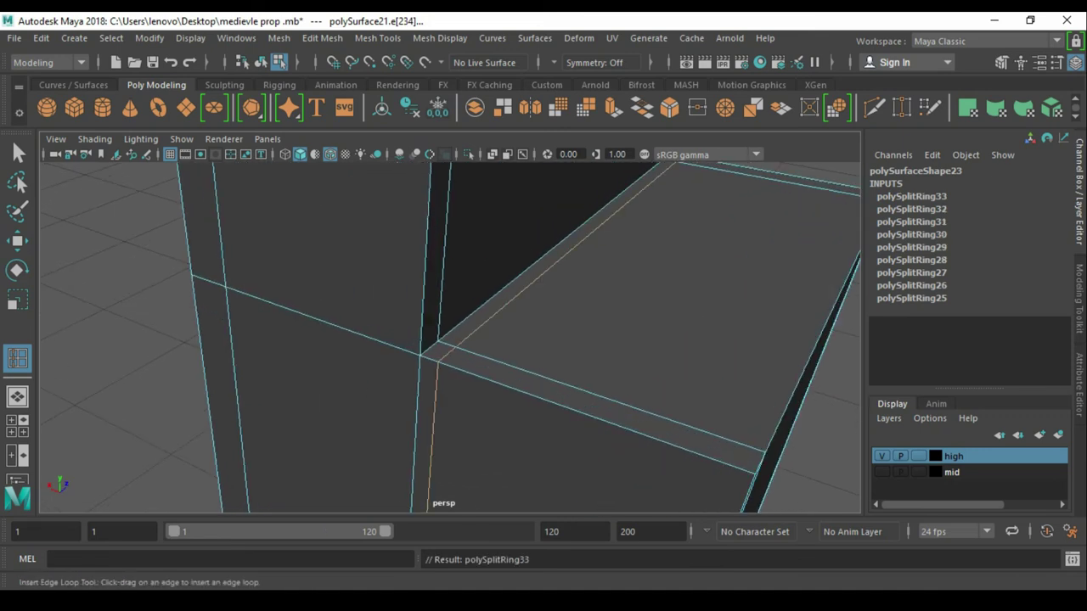
{"action": "left_click", "coordinate": [425, 323]}
{"action": "left_click", "coordinate": [737, 450]}
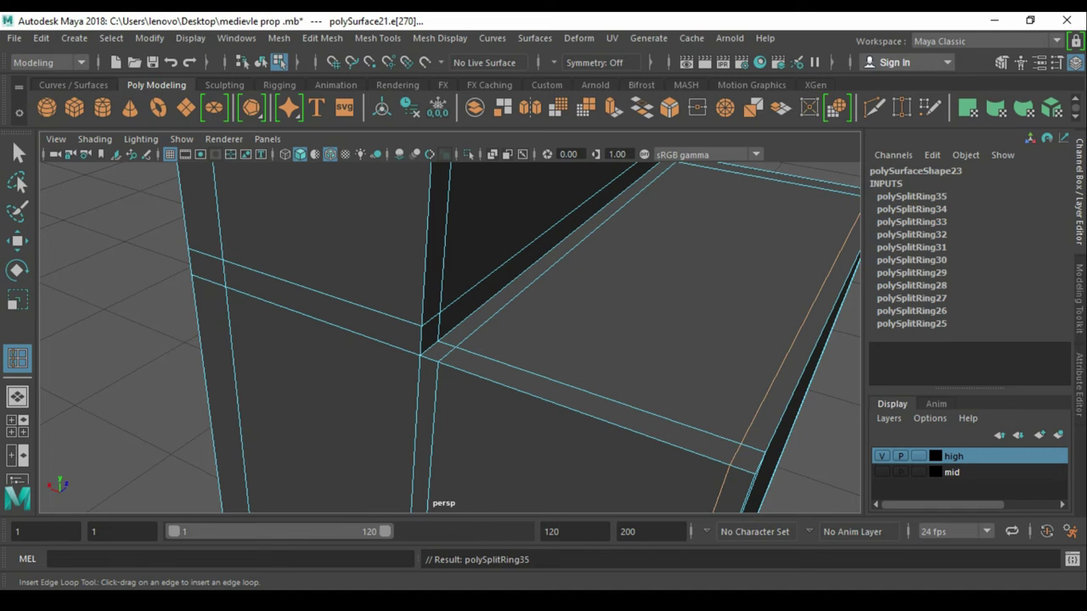
{"action": "left_click", "coordinate": [425, 442]}
{"action": "right_click_drag", "start_coordinate": [510, 340], "coordinate": [424, 340], "text": "alt"}
{"action": "left_click", "coordinate": [397, 339]}
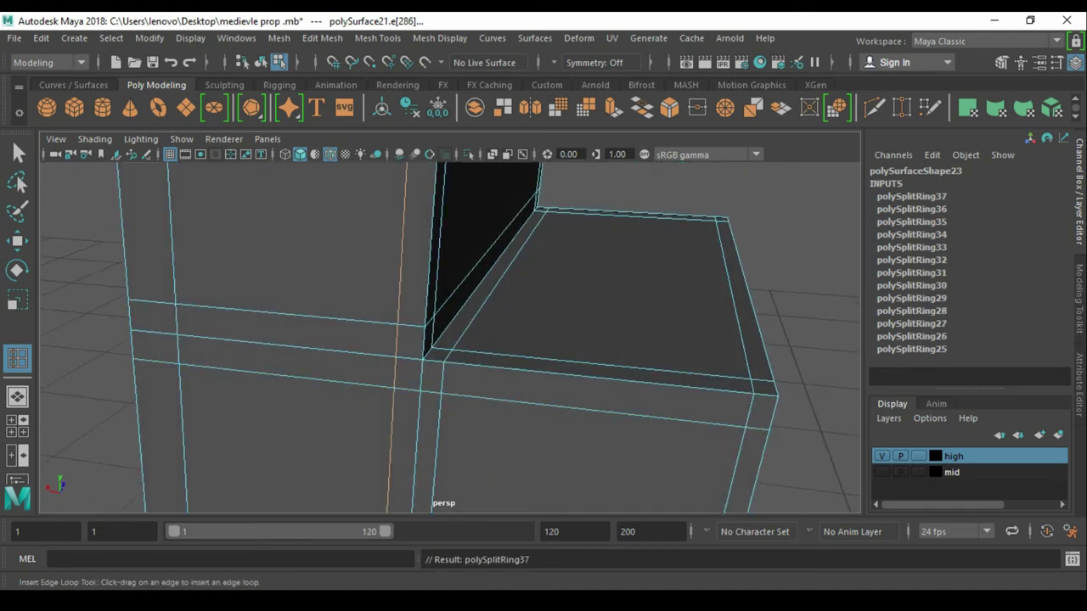
- Add a holding edge loop near the leg's bottom
{"action": "left_click_drag", "start_coordinate": [510, 339], "coordinate": [544, 340], "text": "alt"}
{"action": "left_click_drag", "start_coordinate": [450, 340], "coordinate": [356, 340], "text": "alt"}
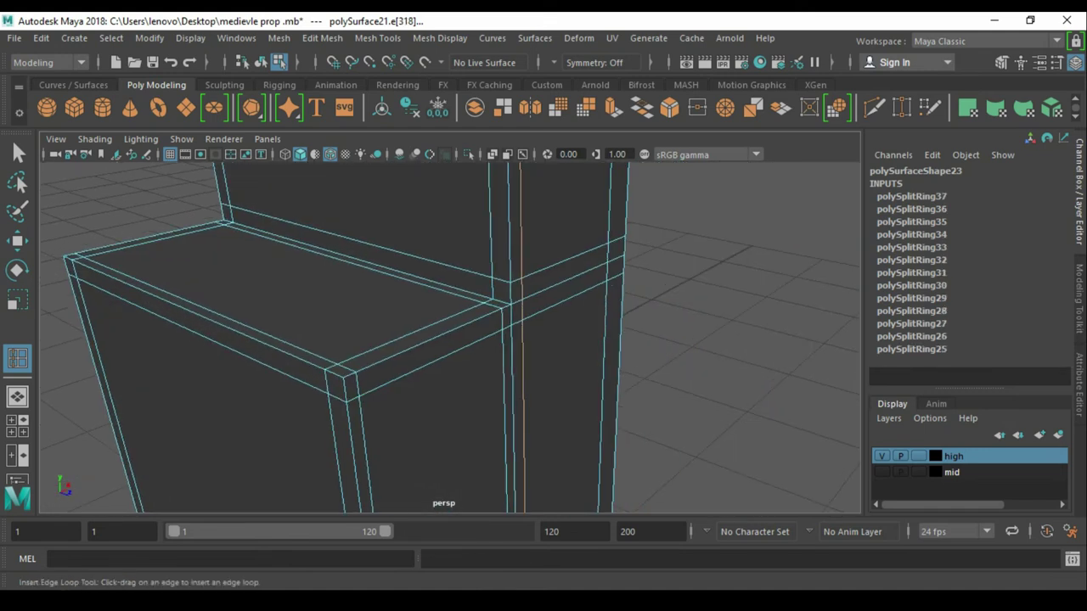
{"action": "left_click_drag", "start_coordinate": [450, 340], "coordinate": [340, 339], "text": "alt"}
{"action": "mouse_move", "coordinate": [450, 340]}
{"action": "right_mouse_down", "text": "alt"}
{"action": "mouse_move", "coordinate": [408, 340]}
{"action": "mouse_move", "coordinate": [510, 340]}
{"action": "right_mouse_up", "text": "alt"}
{"action": "left_click_drag", "start_coordinate": [450, 339], "coordinate": [400, 366], "text": "alt"}
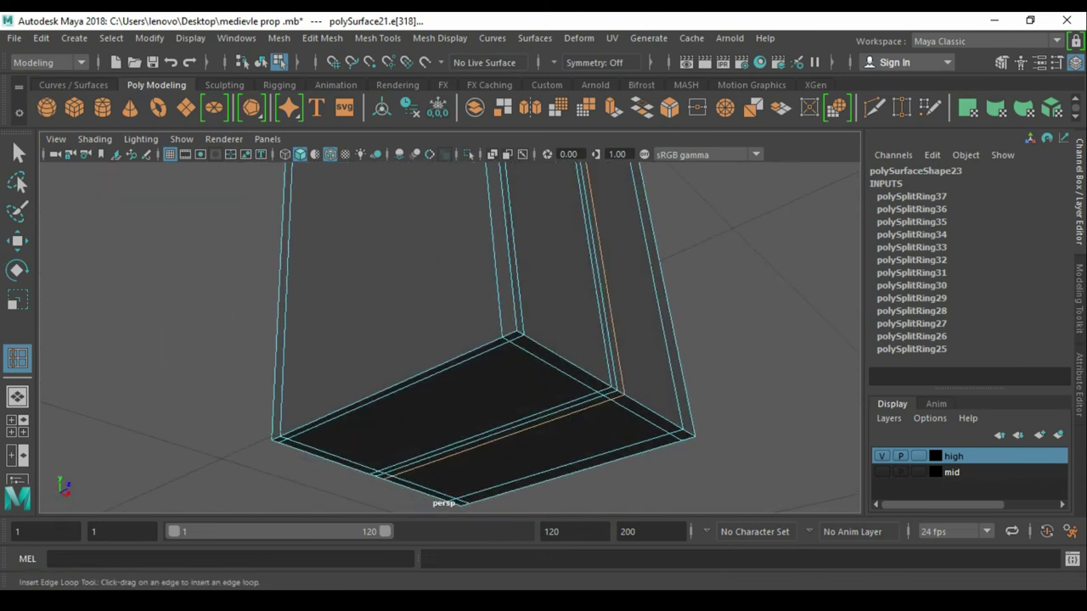
{"action": "left_click", "coordinate": [493, 399]}
- Bring back the whole grinding-wheel prop and clear the selection
{"action": "key", "text": "w"}
{"action": "key", "text": "F8"}
{"action": "scroll", "coordinate": [450, 340], "scroll_direction": "down", "scroll_amount": 5}
{"action": "mouse_move", "coordinate": [450, 340]}
{"action": "left_mouse_down", "text": "alt"}
{"action": "mouse_move", "coordinate": [407, 349]}
{"action": "mouse_move", "coordinate": [527, 331]}
{"action": "mouse_move", "coordinate": [391, 344]}
{"action": "mouse_move", "coordinate": [493, 336]}
{"action": "left_mouse_up", "text": "alt"}
{"action": "key", "text": "ctrl+1"}
{"action": "left_click", "coordinate": [212, 255]}
{"action": "scroll", "coordinate": [450, 340], "scroll_direction": "up", "scroll_amount": 3}
{"action": "key", "text": "w"}
{"action": "scroll", "coordinate": [450, 340], "scroll_direction": "up", "scroll_amount": 4}
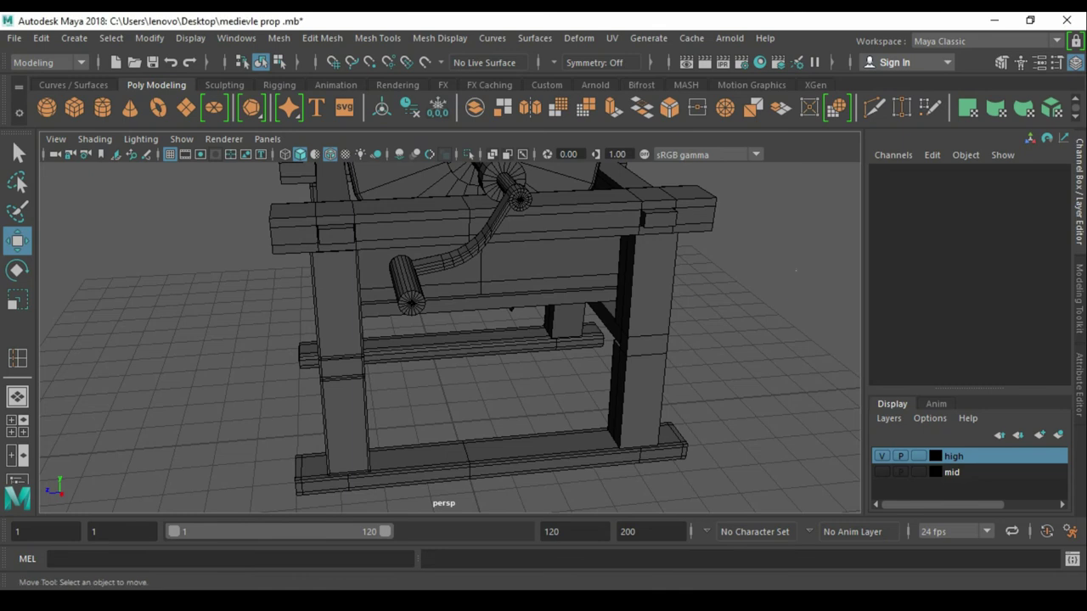
- Frame the crank handle, then orbit down to inspect the stand legs and foot beam
{"action": "left_click", "coordinate": [406, 285]}
{"action": "key", "text": "f"}
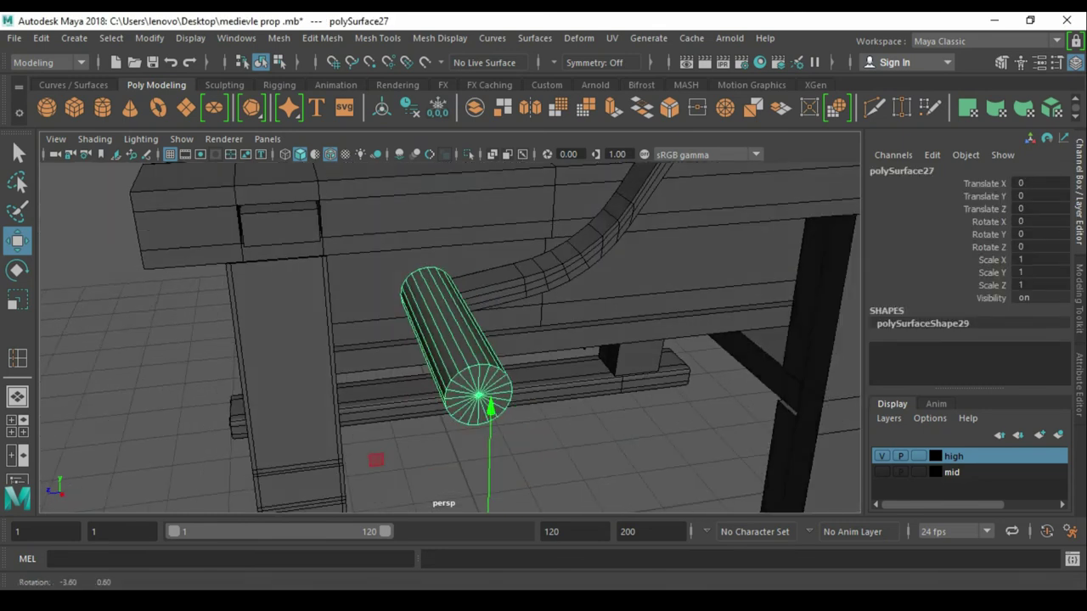
{"action": "scroll", "coordinate": [450, 339], "scroll_direction": "down", "scroll_amount": 5}
{"action": "left_click_drag", "start_coordinate": [450, 340], "coordinate": [399, 255], "text": "alt"}
{"action": "scroll", "coordinate": [450, 340], "scroll_direction": "up", "scroll_amount": 3}
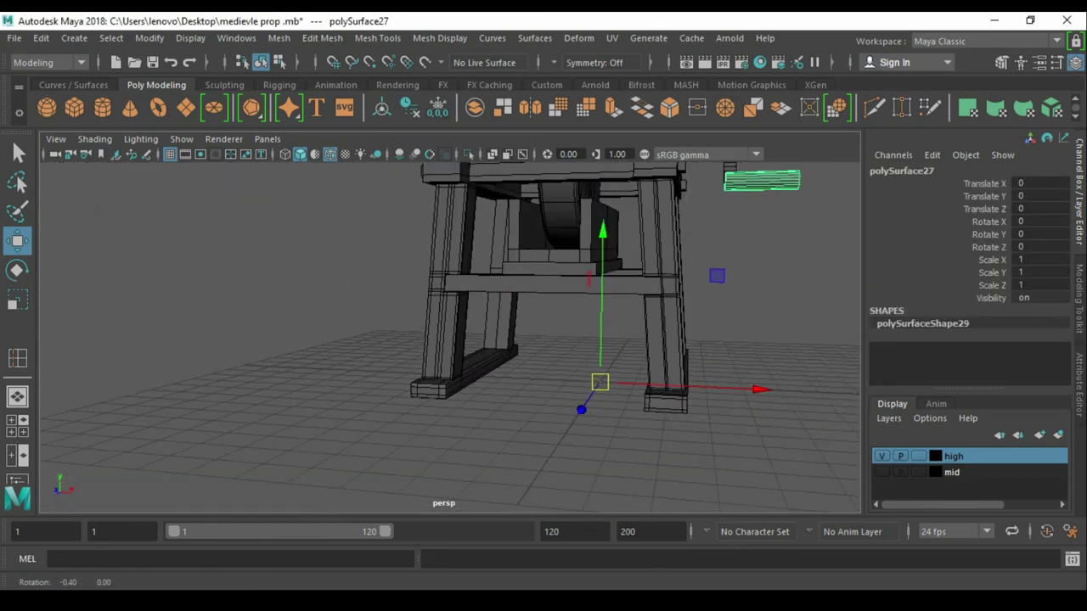
{"action": "scroll", "coordinate": [450, 340], "scroll_direction": "up", "scroll_amount": 3}
{"action": "left_click_drag", "start_coordinate": [451, 340], "coordinate": [510, 340], "text": "alt"}
{"action": "left_click", "coordinate": [352, 340]}
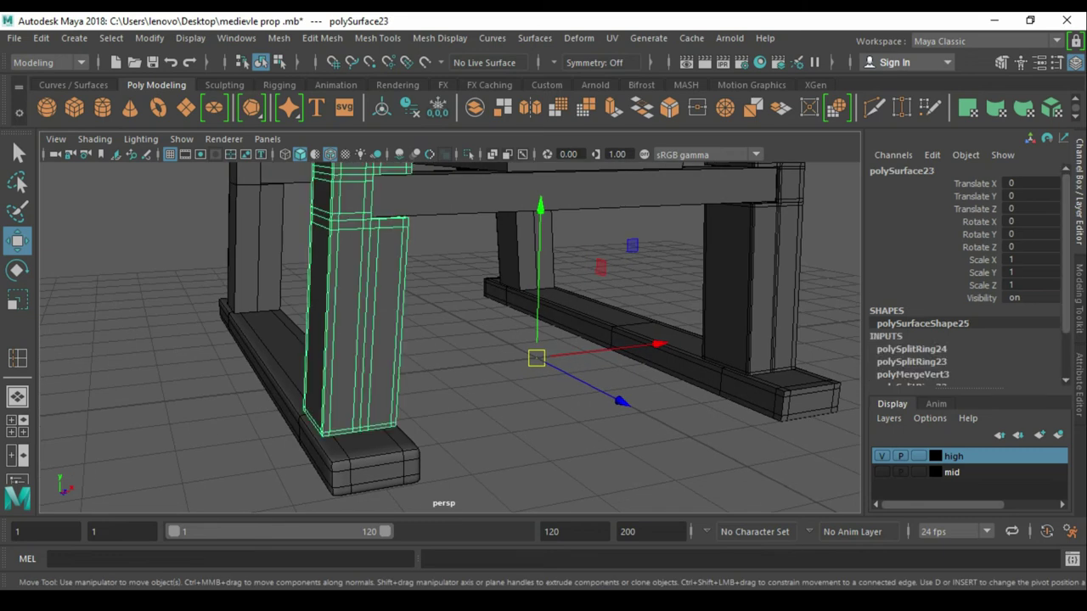
{"action": "left_click", "coordinate": [374, 463]}
{"action": "left_click", "coordinate": [352, 339]}
{"action": "key", "text": "4"}
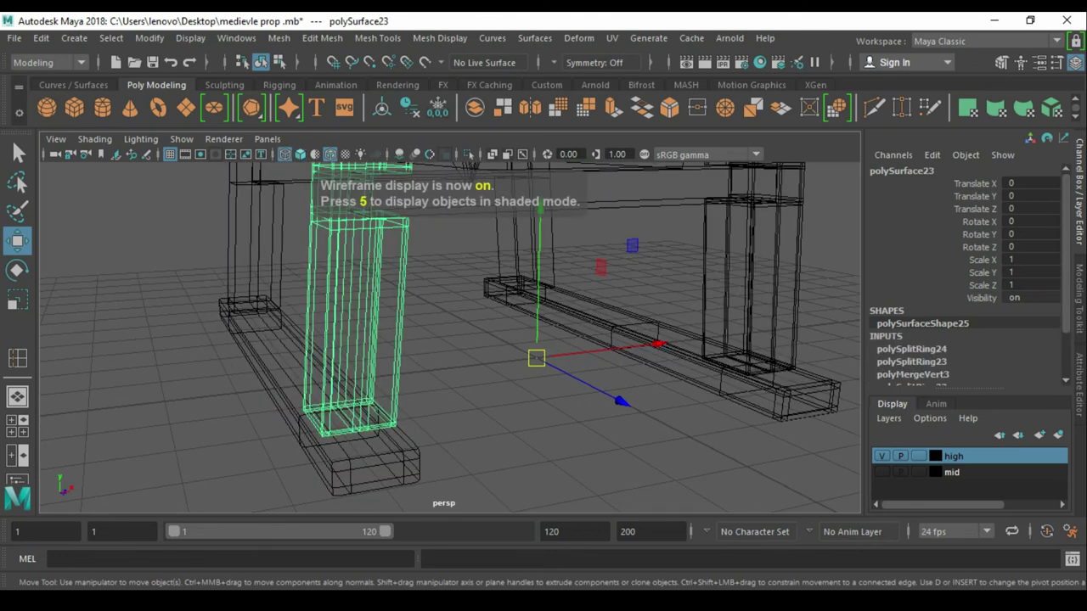
{"action": "key", "text": "5"}
{"action": "left_click", "coordinate": [476, 425]}
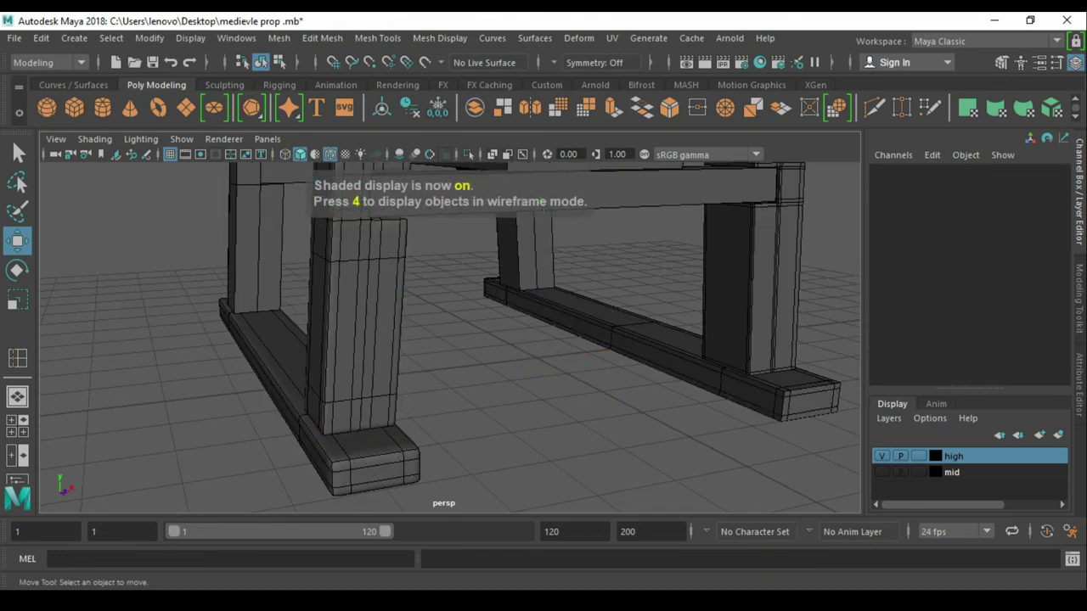
- Select the left leg, right leg and right-side part, ready to move them
{"action": "left_click", "coordinate": [747, 297]}
{"action": "scroll", "coordinate": [450, 340], "scroll_direction": "up", "scroll_amount": 5}
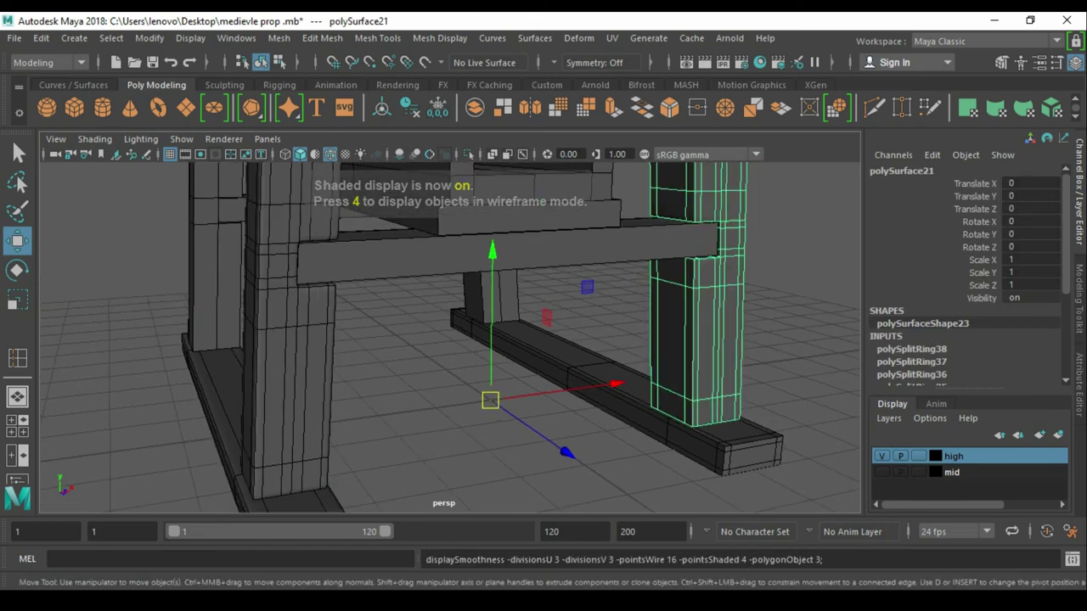
{"action": "left_click", "coordinate": [509, 382]}
{"action": "left_click_drag", "start_coordinate": [450, 340], "coordinate": [331, 331], "text": "alt"}
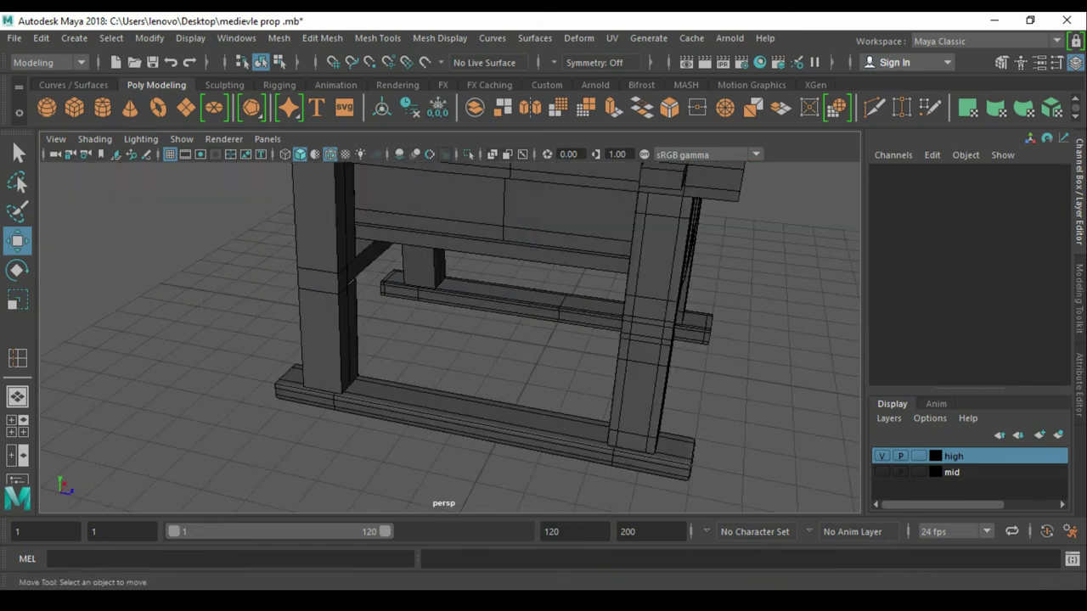
{"action": "left_click", "coordinate": [340, 281]}
{"action": "key", "text": "q"}
{"action": "left_click", "coordinate": [654, 323]}
{"action": "left_click_drag", "start_coordinate": [450, 339], "coordinate": [510, 323], "text": "alt"}
{"action": "left_click", "coordinate": [824, 255], "text": "shift"}
{"action": "key", "text": "w"}
{"action": "mouse_move", "coordinate": [450, 340]}
{"action": "left_mouse_down", "text": "alt"}
{"action": "mouse_move", "coordinate": [407, 323]}
{"action": "mouse_move", "coordinate": [526, 340]}
{"action": "left_mouse_up", "text": "alt"}
- Snap the move pivot to the leg's lower corner and slide it along the beam to about Z -6.9
{"action": "left_click", "coordinate": [654, 421]}
{"action": "mouse_move", "coordinate": [727, 407]}
{"action": "left_mouse_down"}
{"action": "mouse_move", "coordinate": [630, 469]}
{"action": "mouse_move", "coordinate": [553, 357]}
{"action": "mouse_move", "coordinate": [510, 340]}
{"action": "left_mouse_up"}
{"action": "key", "text": "F8"}
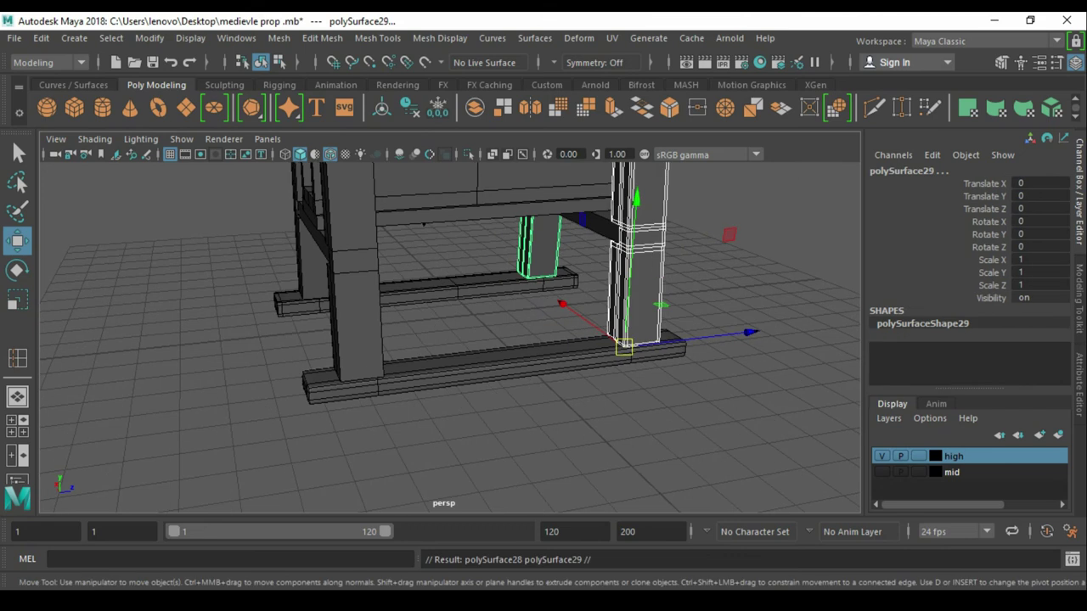
{"action": "left_click_drag", "start_coordinate": [751, 333], "coordinate": [548, 373]}
{"action": "scroll", "coordinate": [548, 373], "scroll_direction": "up", "scroll_amount": 3}
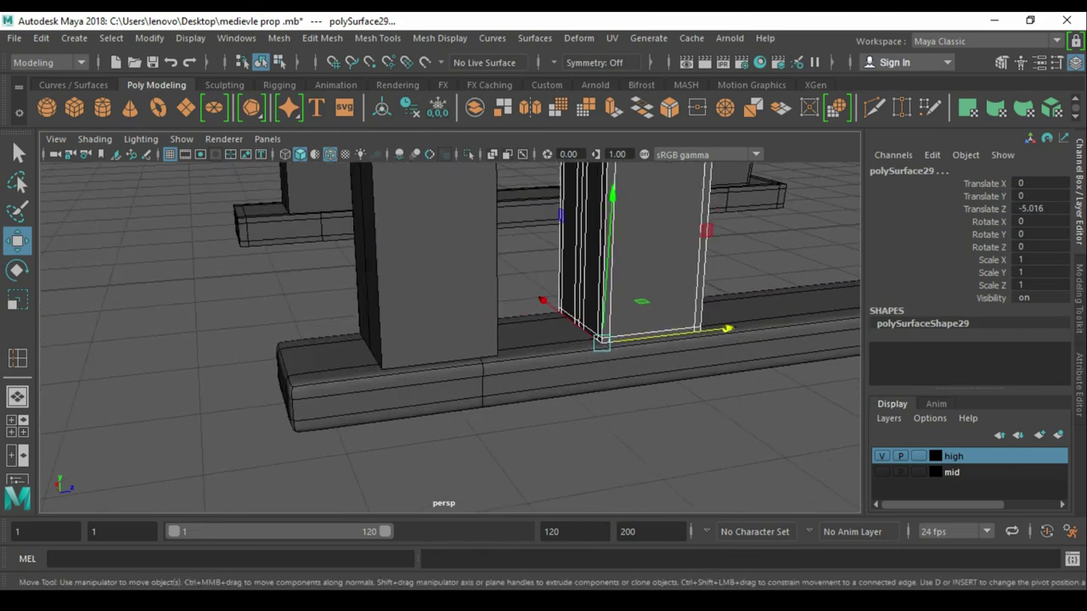
{"action": "scroll", "coordinate": [548, 373], "scroll_direction": "up", "scroll_amount": 3}
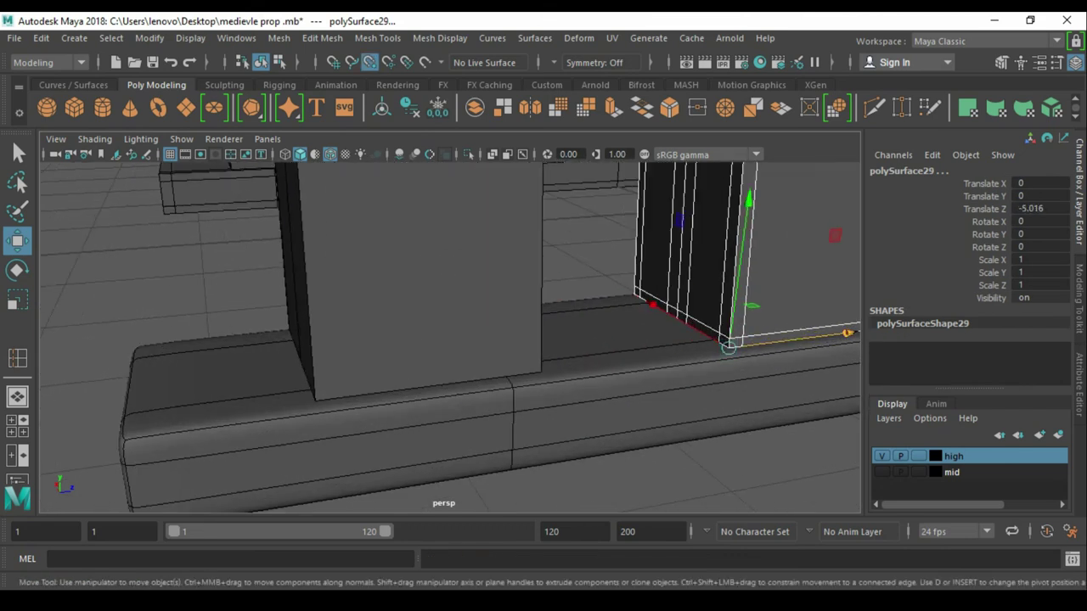
{"action": "mouse_move", "coordinate": [846, 333]}
{"action": "left_mouse_down"}
{"action": "mouse_move", "coordinate": [455, 384]}
{"action": "mouse_move", "coordinate": [383, 356]}
{"action": "left_mouse_up"}
- Clear the selection and frame the whole grinding-wheel bench from a higher view
{"action": "left_click_drag", "start_coordinate": [228, 296], "coordinate": [630, 297]}
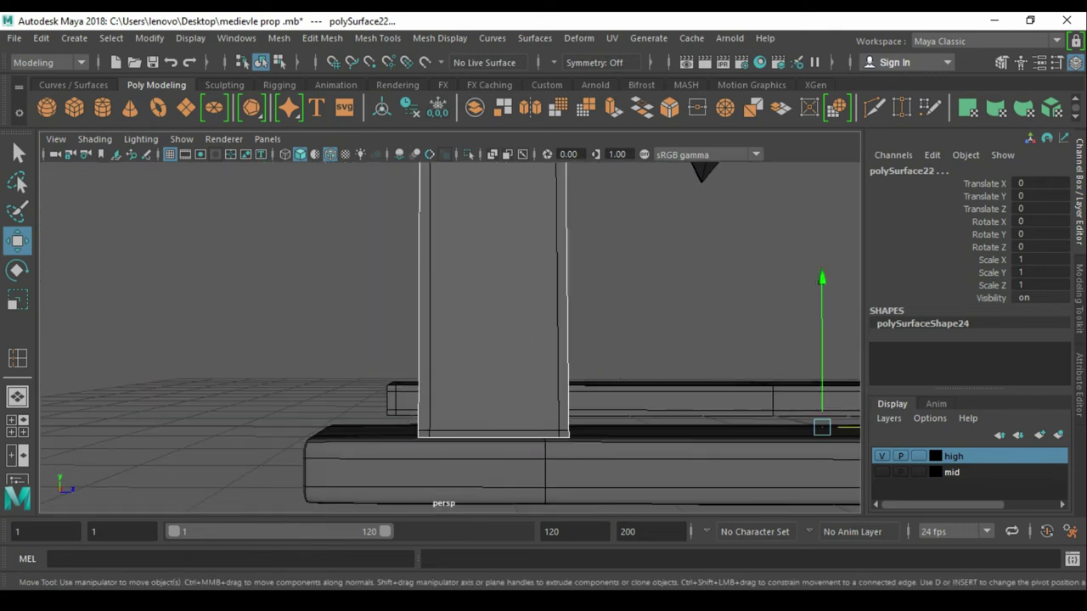
{"action": "left_click", "coordinate": [255, 297]}
{"action": "mouse_move", "coordinate": [255, 297]}
{"action": "left_mouse_down", "text": "alt"}
{"action": "mouse_move", "coordinate": [357, 390]}
{"action": "mouse_move", "coordinate": [425, 374]}
{"action": "mouse_move", "coordinate": [442, 441]}
{"action": "mouse_move", "coordinate": [458, 408]}
{"action": "left_mouse_up", "text": "alt"}
{"action": "key", "text": "f"}
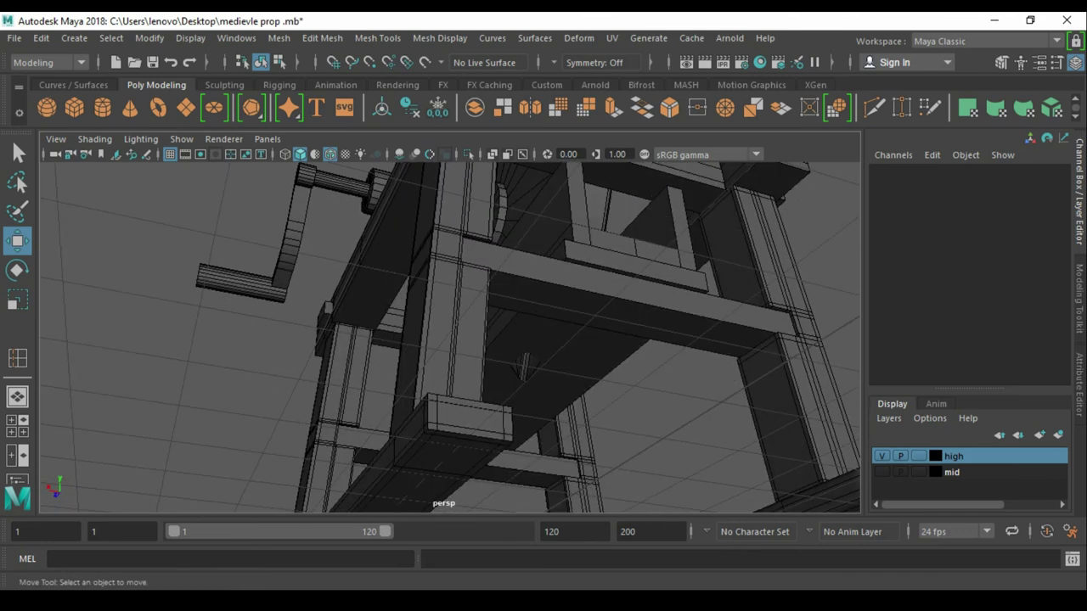
- Isolate the stone wheel and raise its stray vertex in Y
{"action": "left_click", "coordinate": [524, 365]}
{"action": "left_click_drag", "start_coordinate": [524, 365], "coordinate": [476, 340], "text": "alt"}
{"action": "key", "text": "alt+h"}
{"action": "key", "text": "F9"}
{"action": "key", "text": "q"}
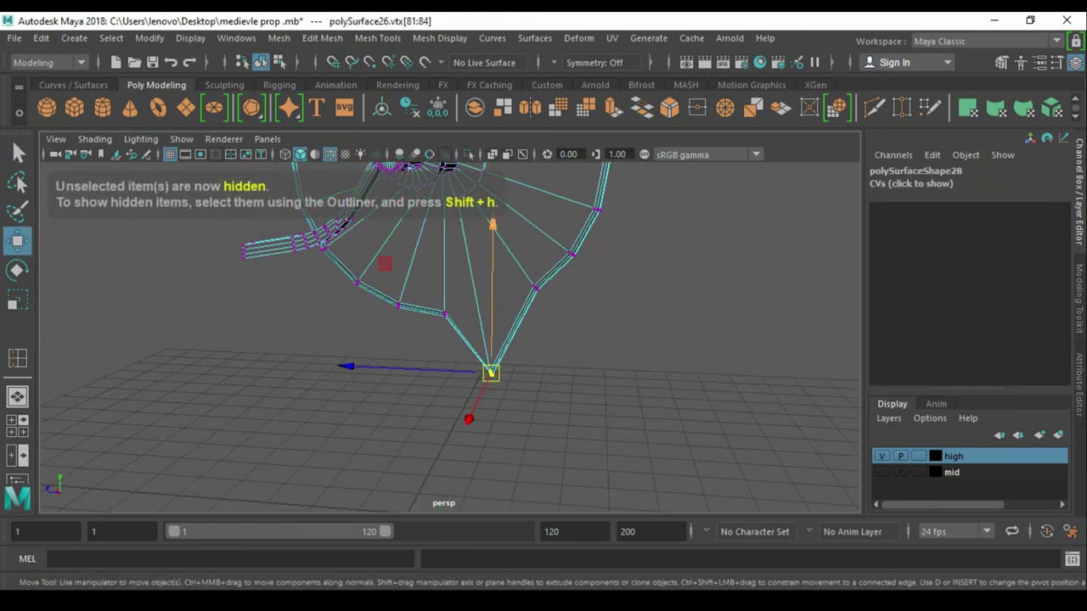
{"action": "left_click_drag", "start_coordinate": [492, 225], "coordinate": [493, 165]}
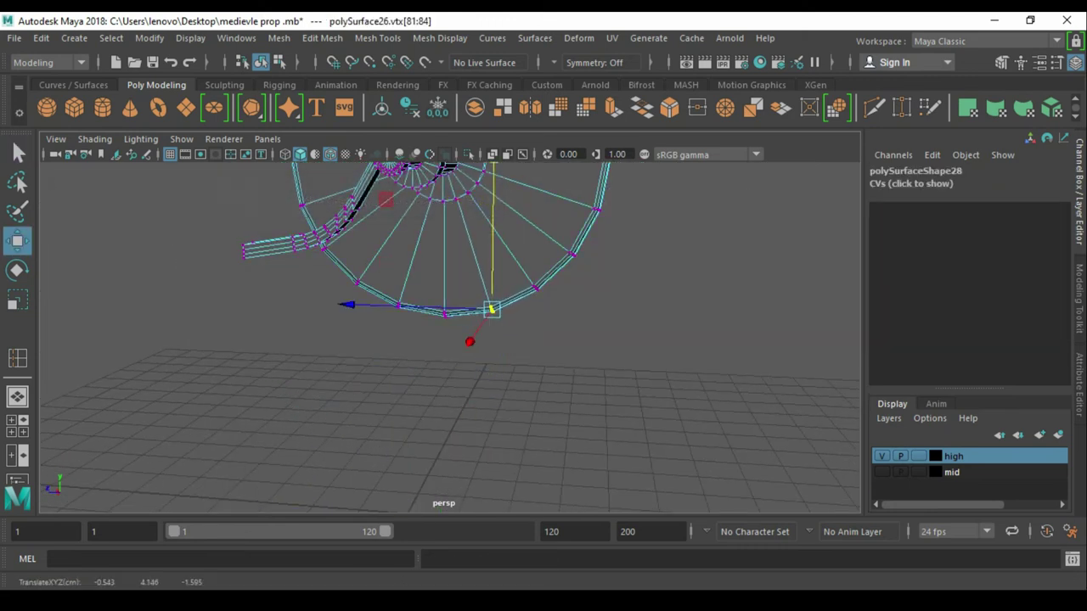
{"action": "key", "text": "f"}
- Select the wheel's rim edge and apply Edit Edge Flow to even it out
{"action": "left_click_drag", "start_coordinate": [450, 340], "coordinate": [578, 280], "text": "alt"}
{"action": "key", "text": "q"}
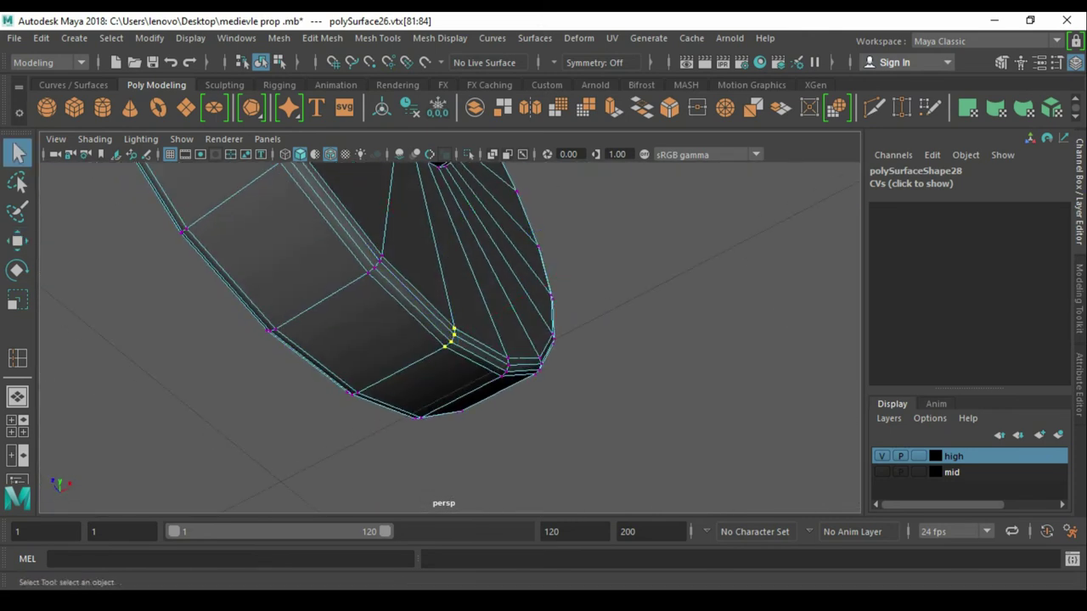
{"action": "key", "text": "F10"}
{"action": "left_click", "coordinate": [407, 378]}
{"action": "left_click_drag", "start_coordinate": [468, 399], "coordinate": [501, 217], "text": "alt"}
{"action": "mouse_move", "coordinate": [442, 357]}
{"action": "left_mouse_down", "text": "alt"}
{"action": "mouse_move", "coordinate": [459, 280]}
{"action": "mouse_move", "coordinate": [442, 255]}
{"action": "left_mouse_up", "text": "alt"}
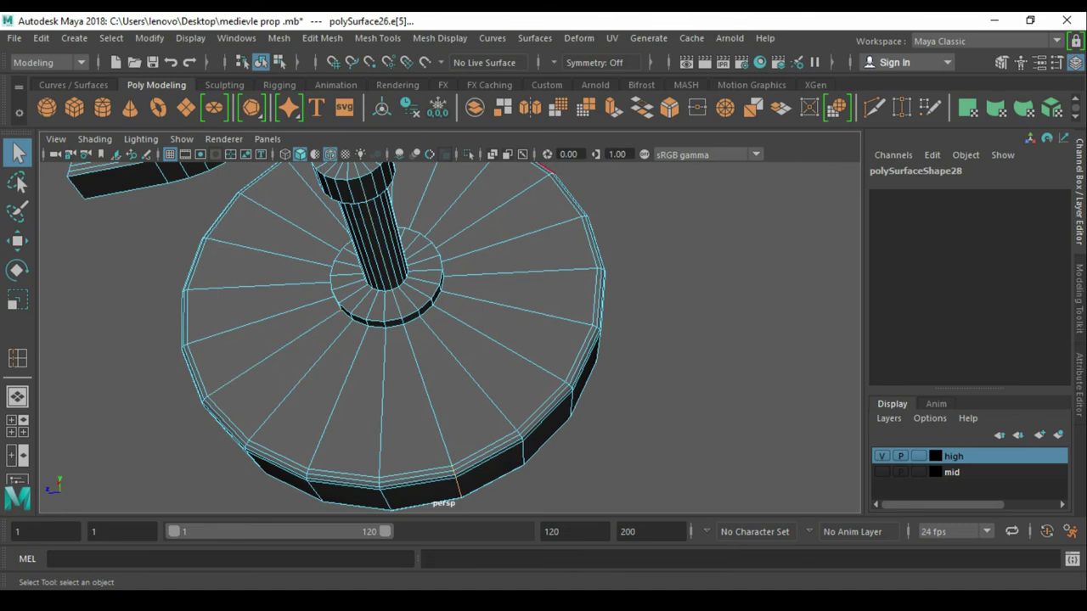
{"action": "left_click_drag", "start_coordinate": [442, 340], "coordinate": [442, 255], "text": "alt"}
{"action": "scroll", "coordinate": [441, 340], "scroll_direction": "up", "scroll_amount": 5}
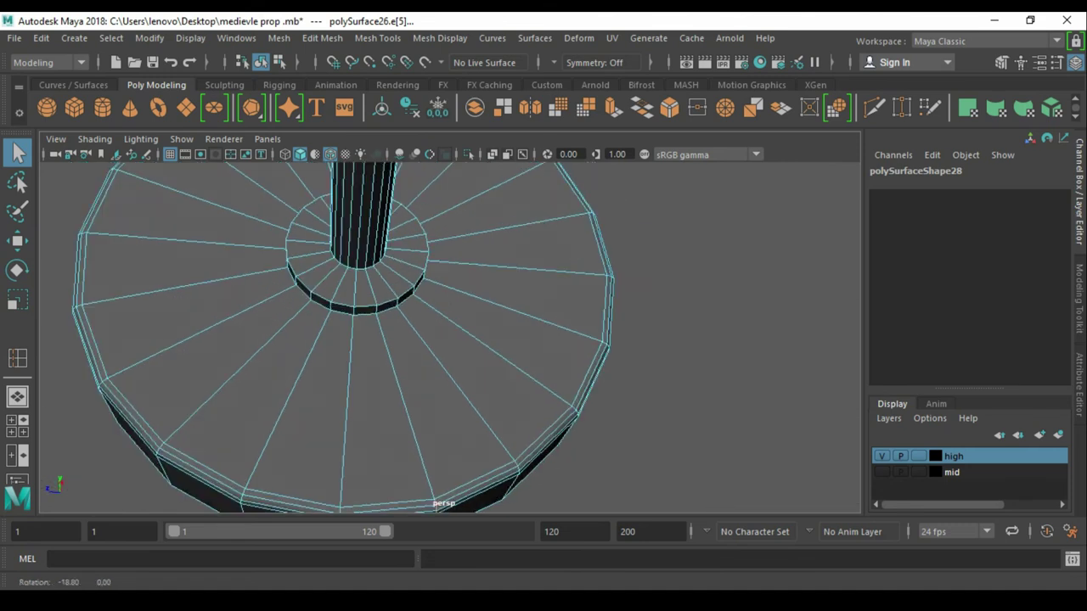
{"action": "left_click_drag", "start_coordinate": [441, 340], "coordinate": [442, 255], "text": "alt"}
{"action": "key", "text": "w"}
{"action": "left_click_drag", "start_coordinate": [441, 340], "coordinate": [458, 322], "text": "alt"}
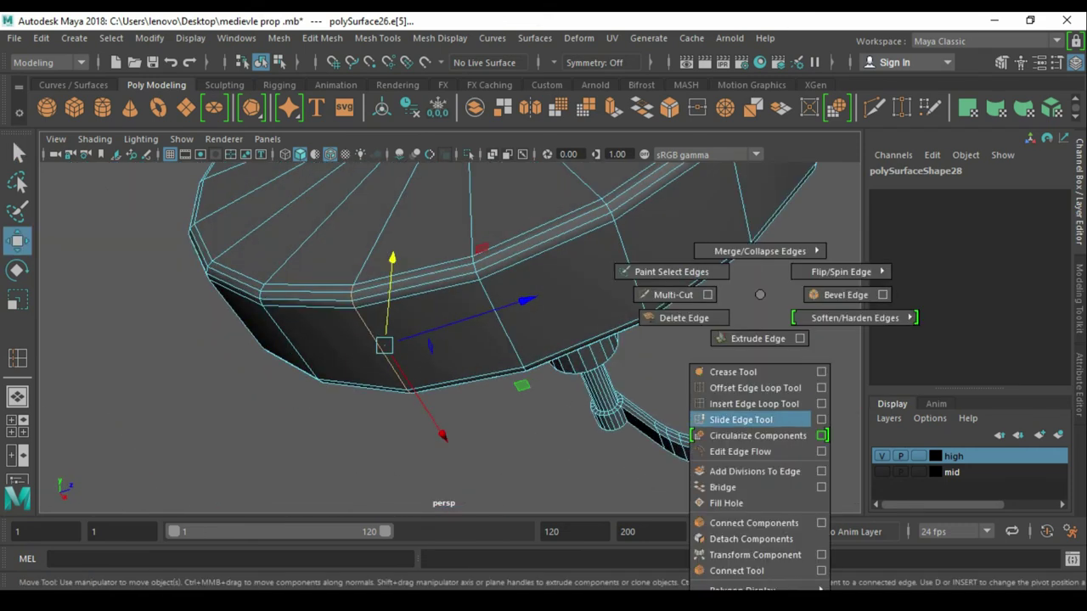
{"action": "right_click_drag", "start_coordinate": [747, 296], "coordinate": [739, 451], "text": "shift"}
{"action": "key", "text": "q"}
- Return the wheel to object mode and view the full grinder prop again
{"action": "mouse_move", "coordinate": [442, 340]}
{"action": "left_mouse_down", "text": "alt"}
{"action": "mouse_move", "coordinate": [442, 255]}
{"action": "mouse_move", "coordinate": [510, 272]}
{"action": "left_mouse_up", "text": "alt"}
{"action": "left_click", "coordinate": [544, 298]}
{"action": "scroll", "coordinate": [441, 340], "scroll_direction": "down", "scroll_amount": 5}
{"action": "scroll", "coordinate": [442, 339], "scroll_direction": "down", "scroll_amount": 3}
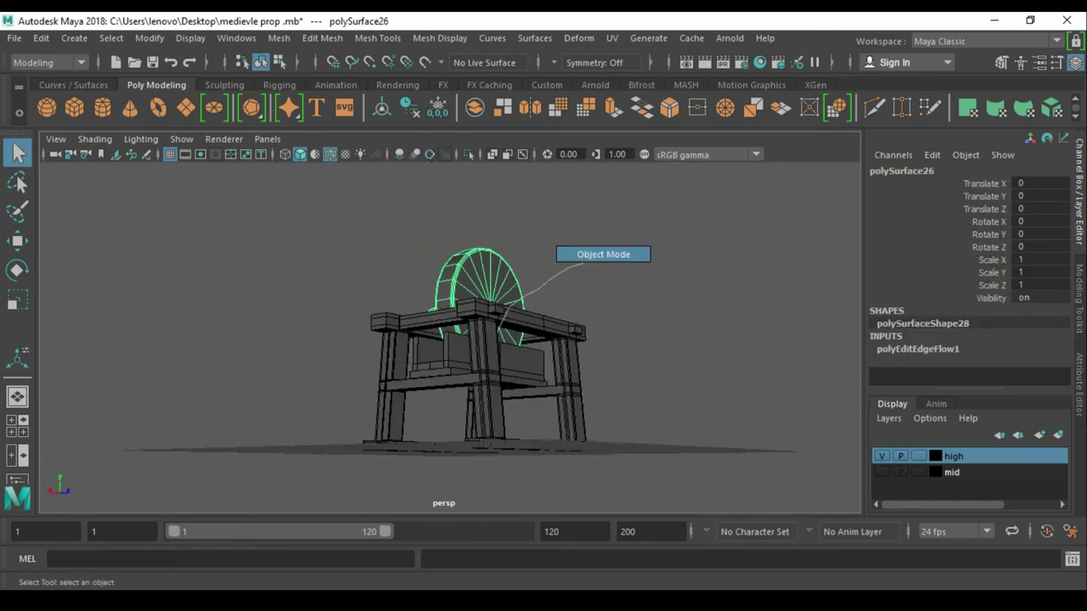
{"action": "right_click_drag", "start_coordinate": [527, 280], "coordinate": [572, 250]}
{"action": "mouse_move", "coordinate": [441, 340]}
{"action": "left_mouse_down", "text": "alt"}
{"action": "mouse_move", "coordinate": [459, 306]}
{"action": "mouse_move", "coordinate": [429, 305]}
{"action": "mouse_move", "coordinate": [476, 340]}
{"action": "mouse_move", "coordinate": [459, 357]}
{"action": "mouse_move", "coordinate": [424, 323]}
{"action": "left_mouse_up", "text": "alt"}
{"action": "scroll", "coordinate": [459, 356], "scroll_direction": "up", "scroll_amount": 3}
- Save the scene and isolate the top plank in edge mode
{"action": "key", "text": "f"}
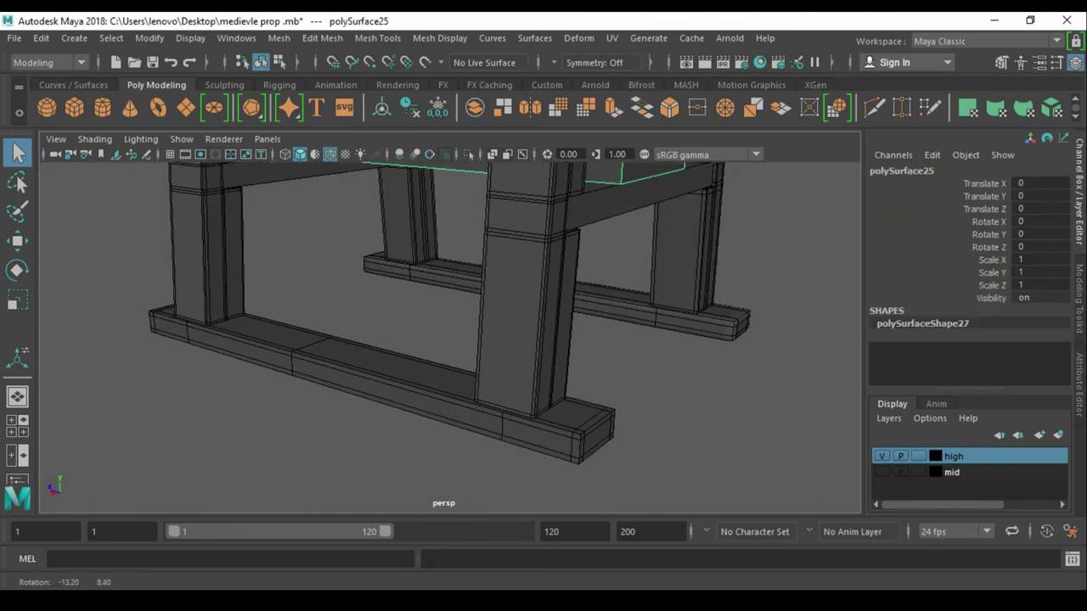
{"action": "key", "text": "ctrl+s"}
{"action": "key", "text": "ctrl+z"}
{"action": "key", "text": "ctrl+z"}
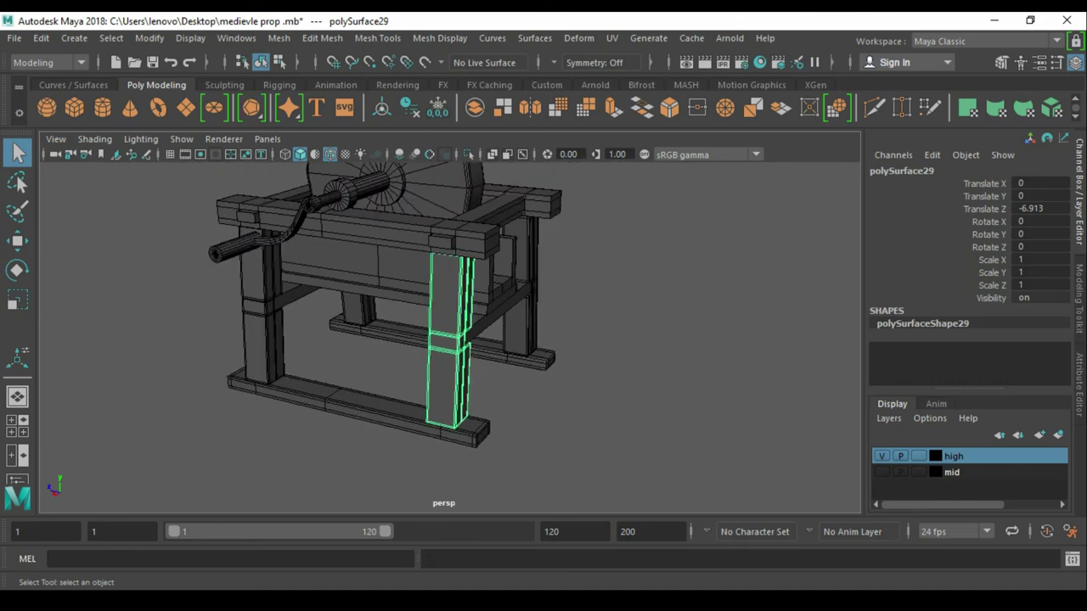
{"action": "key", "text": "ctrl+z"}
{"action": "key", "text": "ctrl+z"}
{"action": "key", "text": "ctrl+z"}
{"action": "key", "text": "alt+h"}
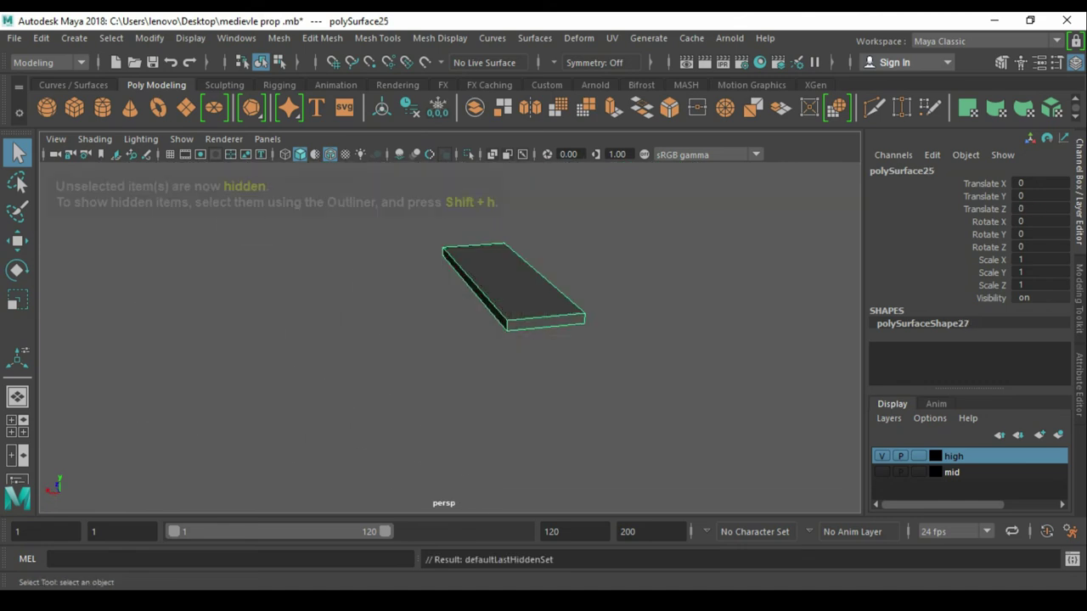
{"action": "key", "text": "f"}
{"action": "key", "text": "F10"}
- Insert two edge loops on the plank and bevel them at about 0.88 and 0.55
{"action": "left_click", "coordinate": [535, 487]}
{"action": "right_click_drag", "start_coordinate": [582, 315], "coordinate": [567, 459], "text": "shift"}
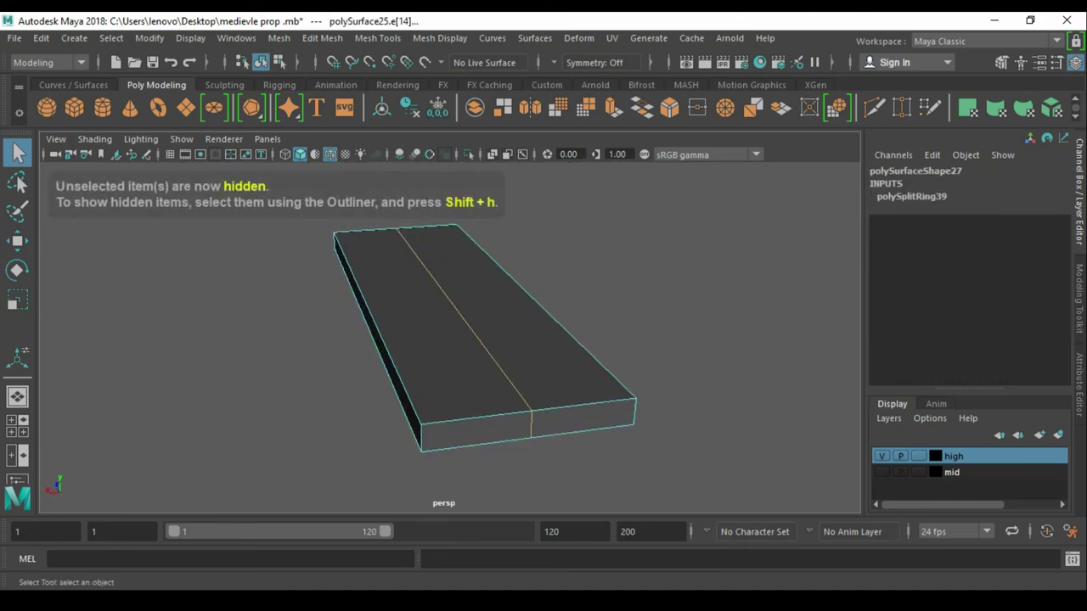
{"action": "key", "text": "ctrl+b"}
{"action": "middle_click_drag", "start_coordinate": [520, 312], "coordinate": [540, 312]}
{"action": "scroll", "coordinate": [450, 331], "scroll_direction": "up", "scroll_amount": 5}
{"action": "key", "text": "q"}
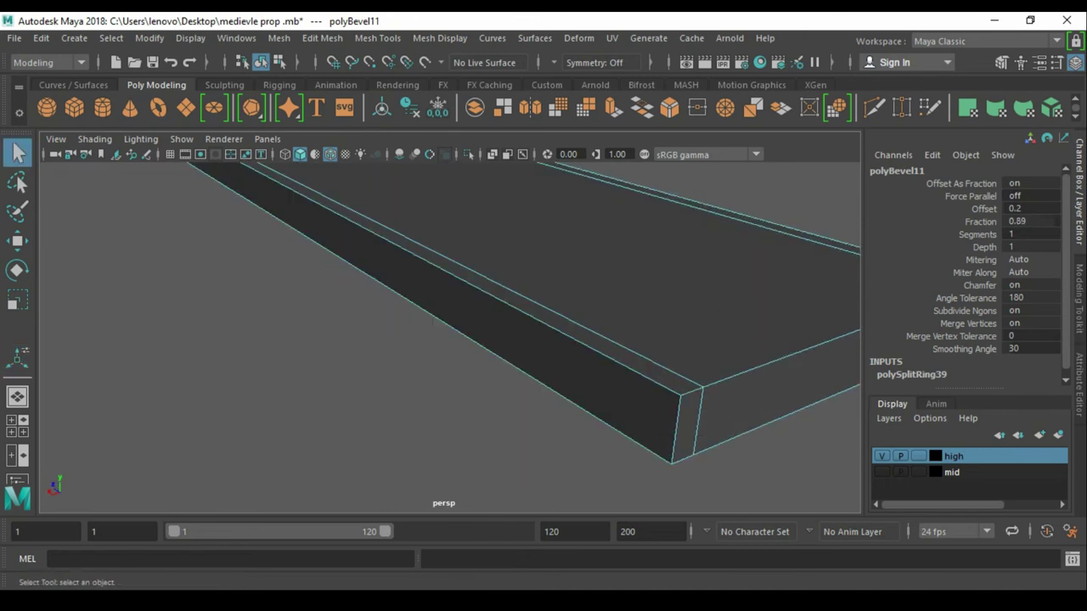
{"action": "right_click_drag", "start_coordinate": [608, 391], "coordinate": [548, 510], "text": "shift"}
{"action": "key", "text": "ctrl+b"}
{"action": "middle_click_drag", "start_coordinate": [548, 509], "coordinate": [556, 510]}
- Insert a third edge loop along the plank and bevel it wider
{"action": "key", "text": "q"}
{"action": "left_click", "coordinate": [491, 303]}
{"action": "right_click_drag", "start_coordinate": [509, 420], "coordinate": [520, 365], "text": "shift"}
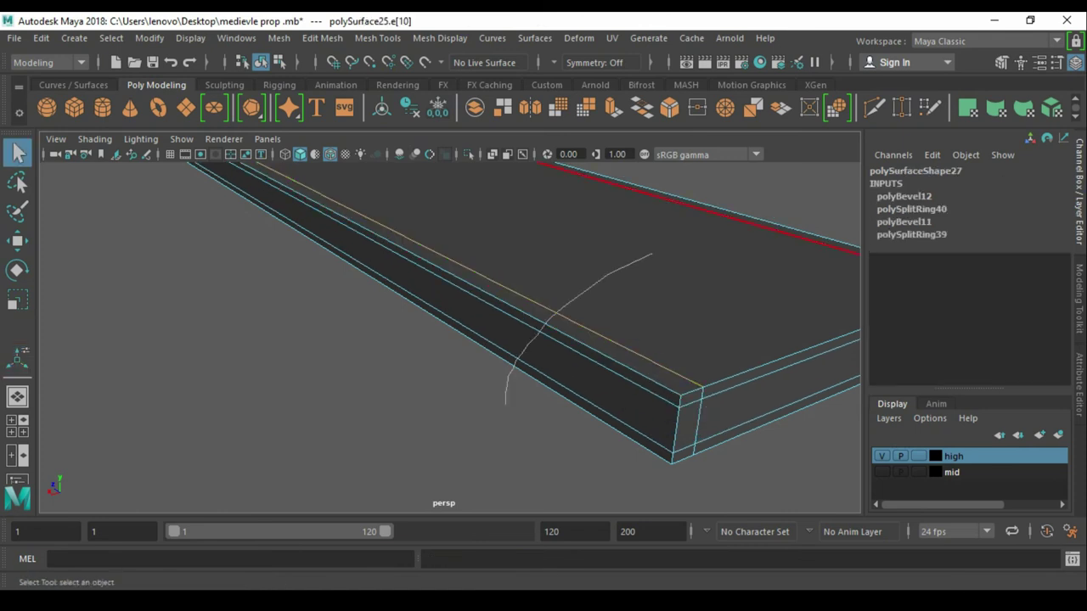
{"action": "middle_click_drag", "start_coordinate": [519, 166], "coordinate": [595, 165]}
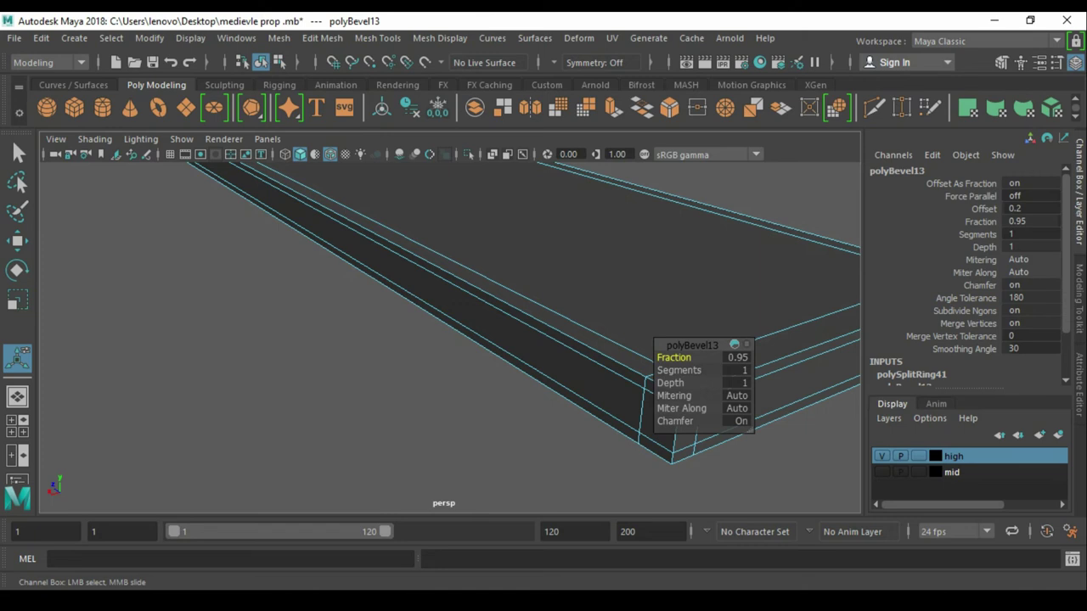
{"action": "key", "text": "F8"}
{"action": "key", "text": "w"}
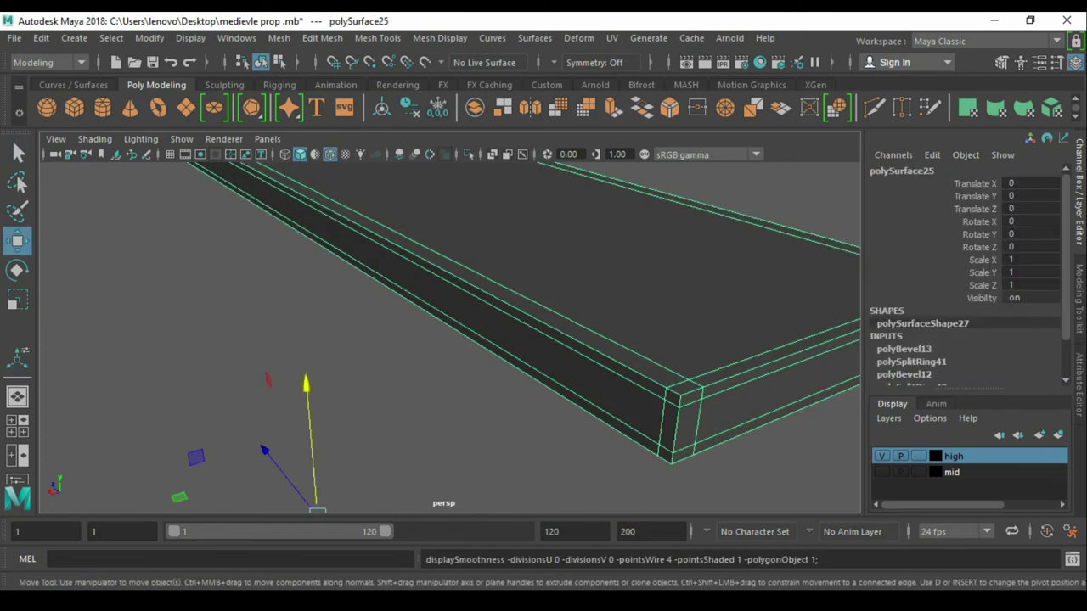
{"action": "left_click_drag", "start_coordinate": [510, 339], "coordinate": [383, 357], "text": "alt"}
- Add another edge loop across the plank and bevel it at 0.5
{"action": "key", "text": "q"}
{"action": "key", "text": "F10"}
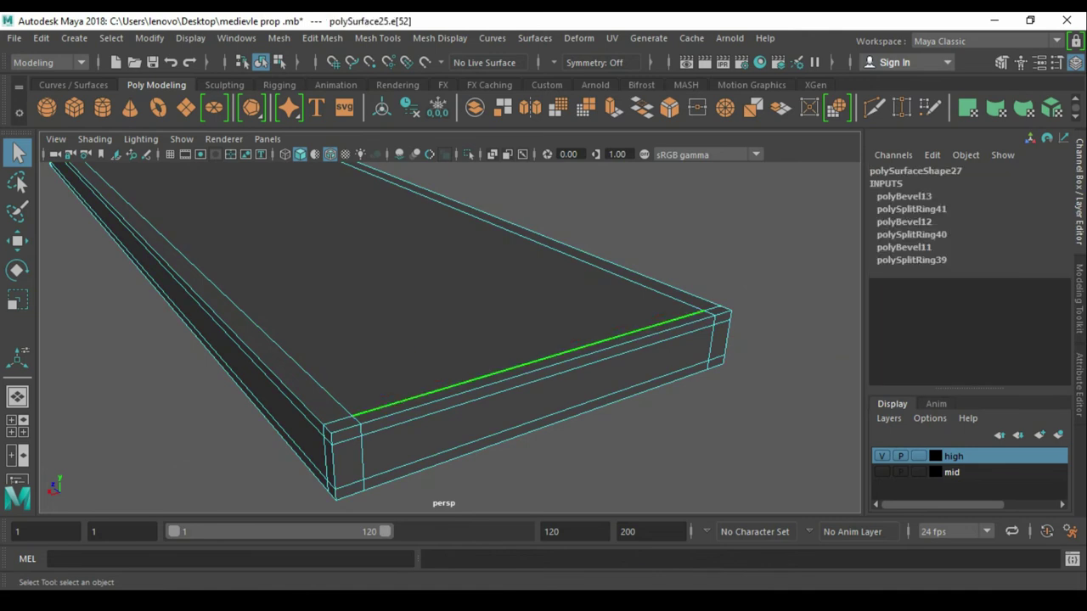
{"action": "left_click", "coordinate": [558, 363]}
{"action": "left_click", "coordinate": [218, 290]}
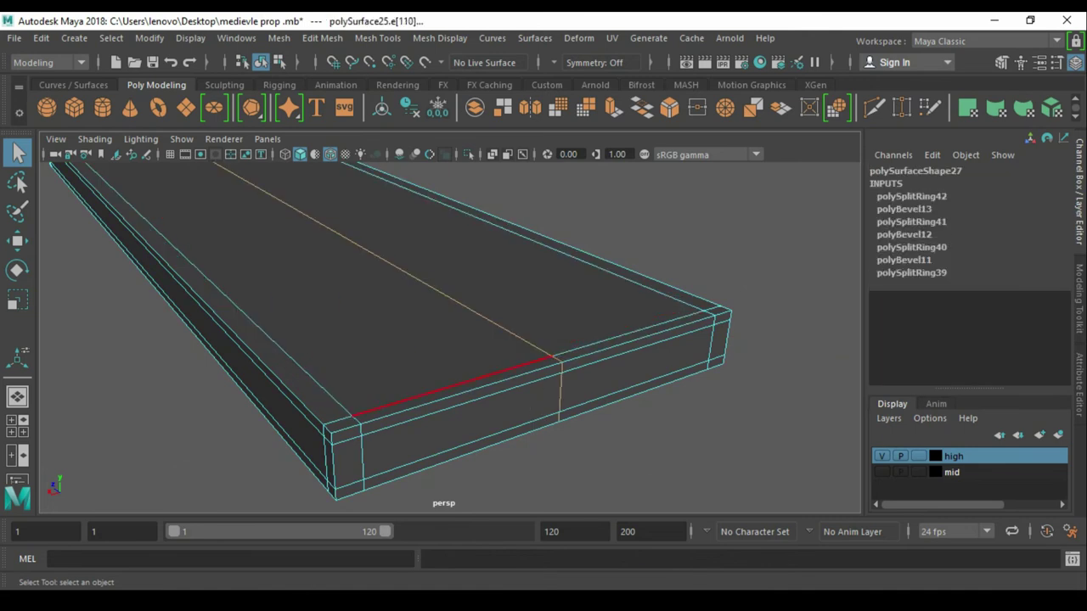
{"action": "key", "text": "1"}
{"action": "key", "text": "F8"}
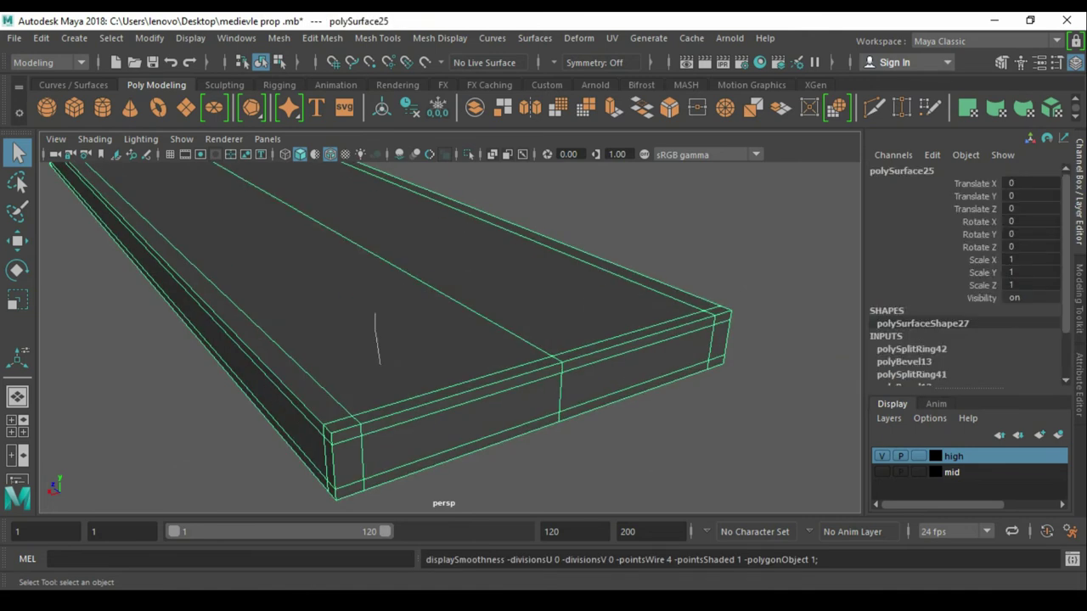
{"action": "key", "text": "F10"}
{"action": "left_click", "coordinate": [442, 206]}
{"action": "key", "text": "ctrl+b"}
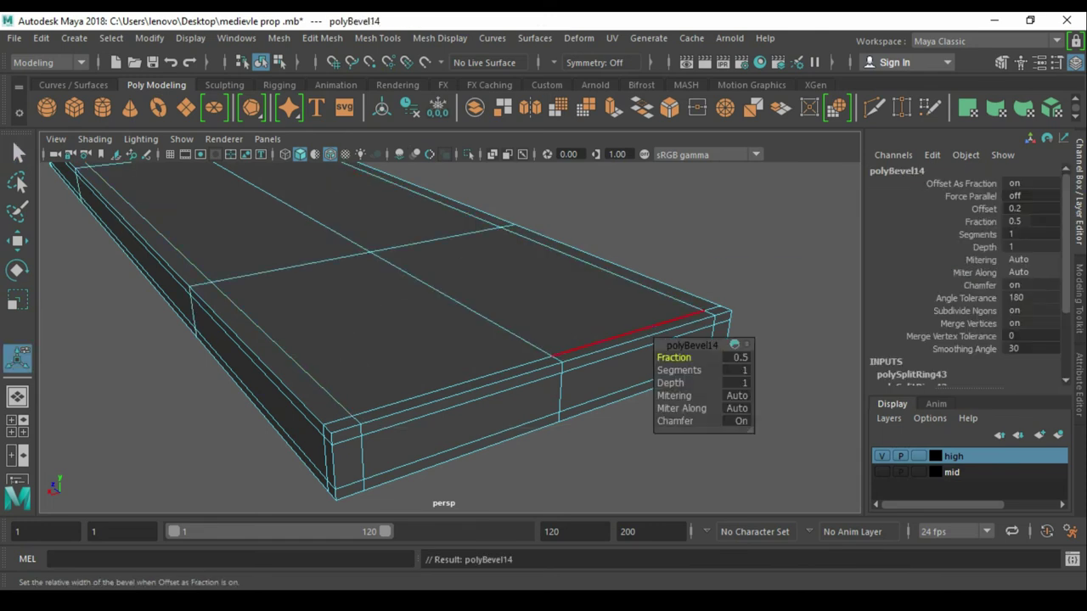
{"action": "key", "text": "q"}
{"action": "key", "text": "a"}
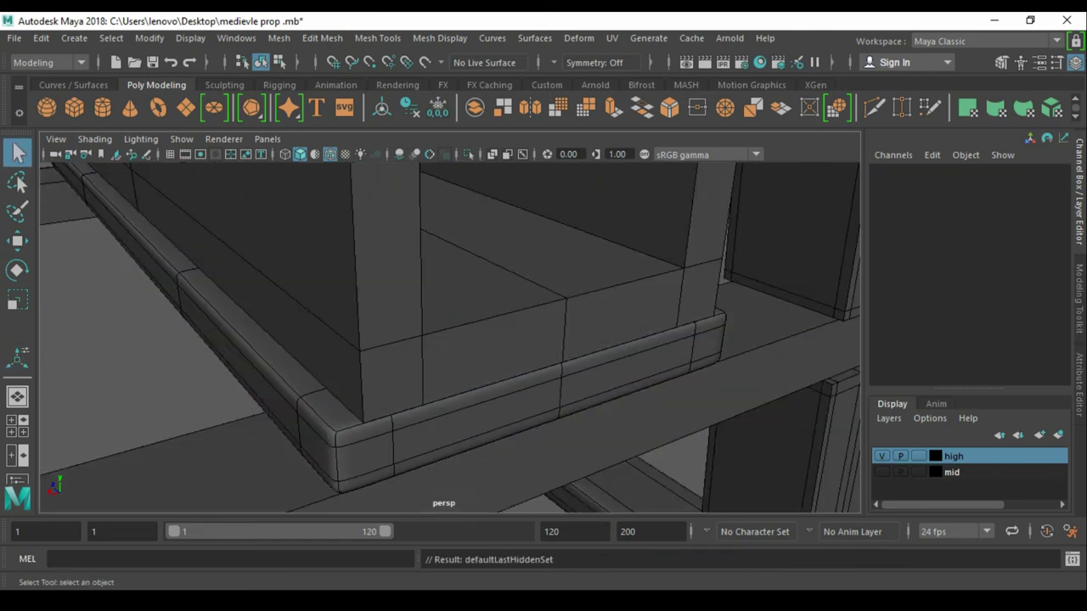
- Isolate the tray box and bevel its edge loop with fraction 0.94
{"action": "left_click", "coordinate": [352, 266]}
{"action": "key", "text": "f"}
{"action": "key", "text": "alt+h"}
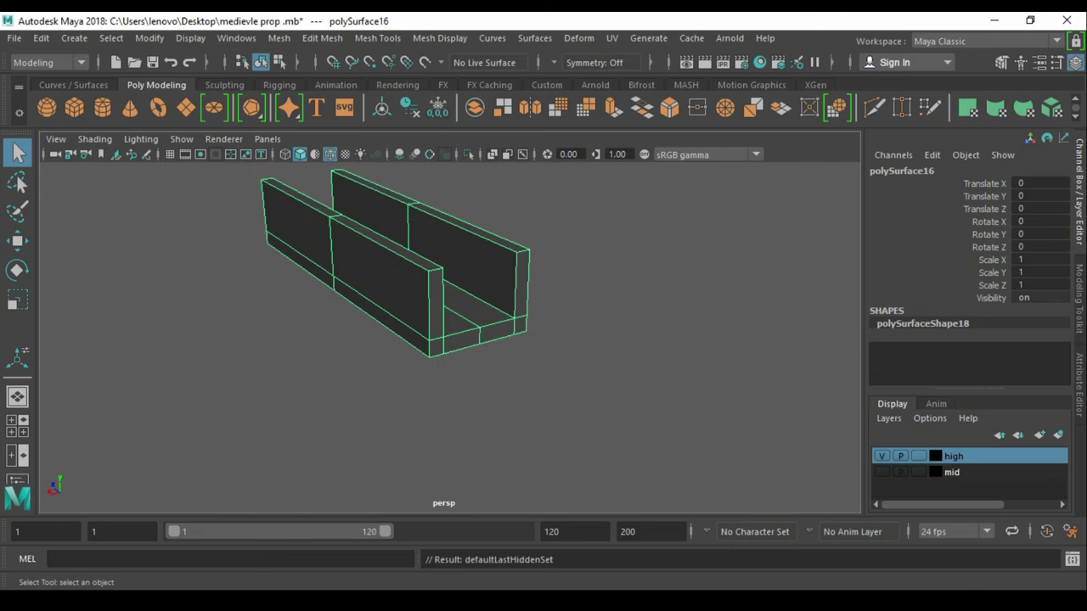
{"action": "key", "text": "F10"}
{"action": "double_click", "coordinate": [399, 306]}
{"action": "key", "text": "ctrl+b"}
{"action": "middle_click_drag", "start_coordinate": [1027, 221], "coordinate": [1062, 221]}
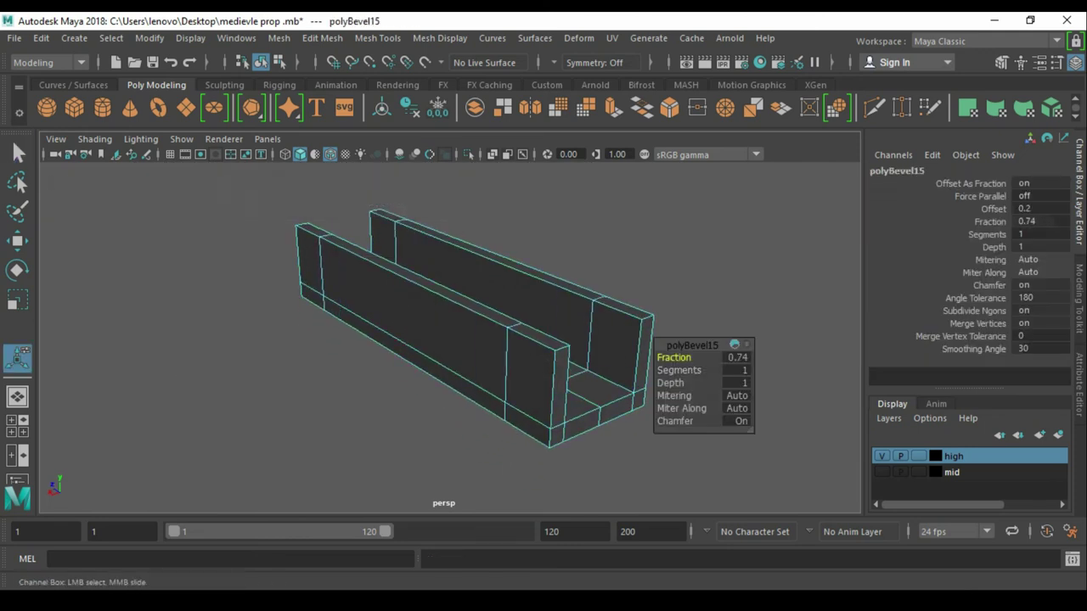
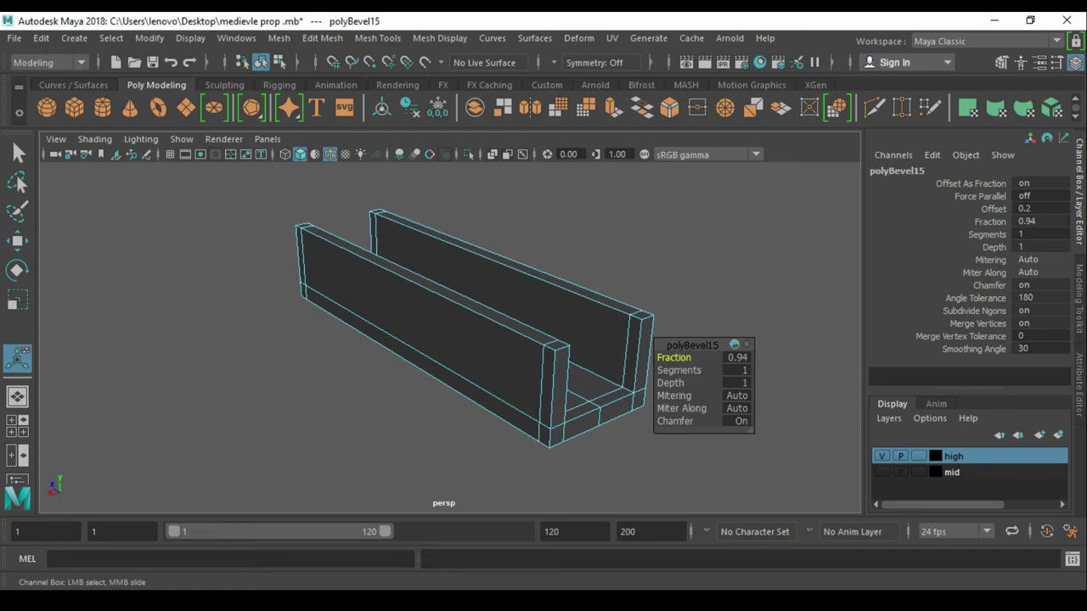
- Bevel the selected trough edge and widen the bevel fraction slightly
{"action": "key", "text": "q"}
{"action": "right_click_drag", "start_coordinate": [534, 416], "coordinate": [523, 375]}
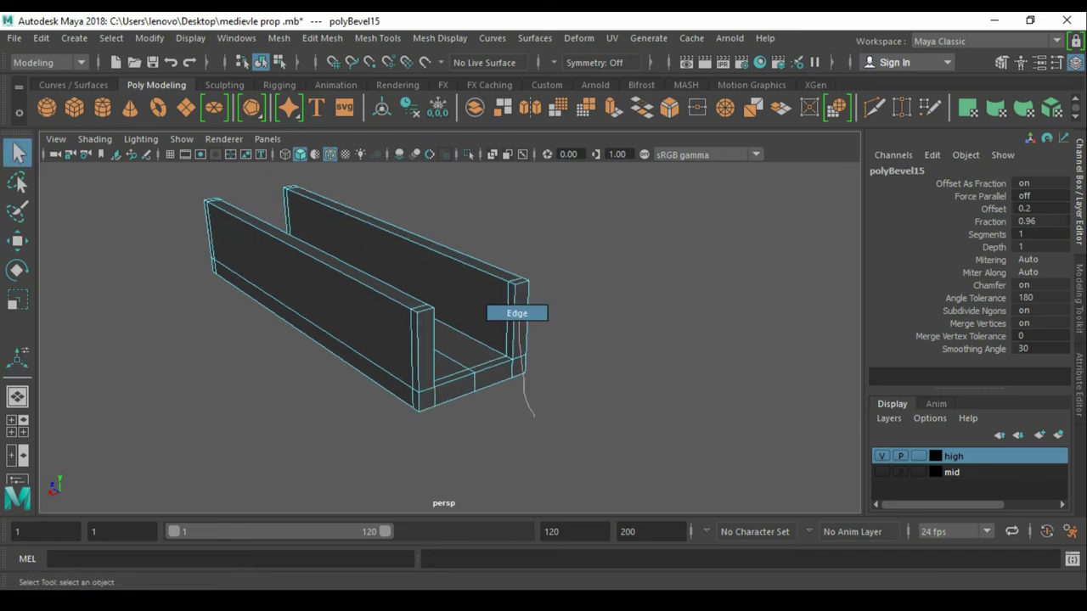
{"action": "key", "text": "ctrl+b"}
{"action": "scroll", "coordinate": [340, 320], "scroll_direction": "up", "scroll_amount": 3}
{"action": "middle_click_drag", "start_coordinate": [1028, 221], "coordinate": [1031, 221]}
- Add edge loops along the trough board's top and two support loops near its corner
{"action": "key", "text": "q"}
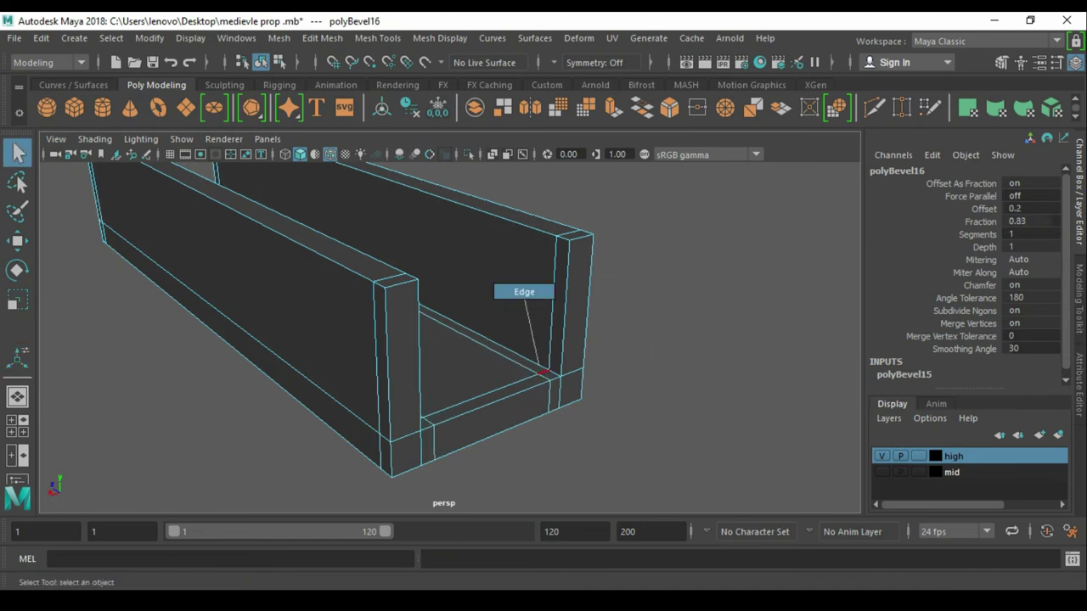
{"action": "right_click_drag", "start_coordinate": [521, 323], "coordinate": [501, 280]}
{"action": "scroll", "coordinate": [340, 340], "scroll_direction": "up", "scroll_amount": 3}
{"action": "left_click", "coordinate": [340, 255]}
{"action": "right_click_drag", "start_coordinate": [450, 340], "coordinate": [450, 374], "text": "shift"}
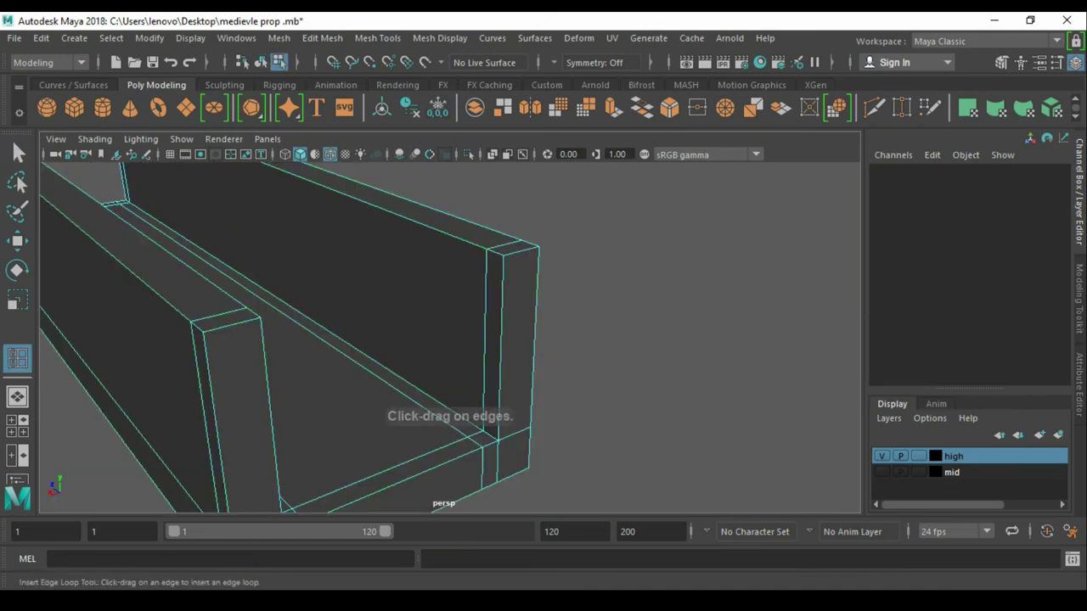
{"action": "left_click", "coordinate": [504, 265]}
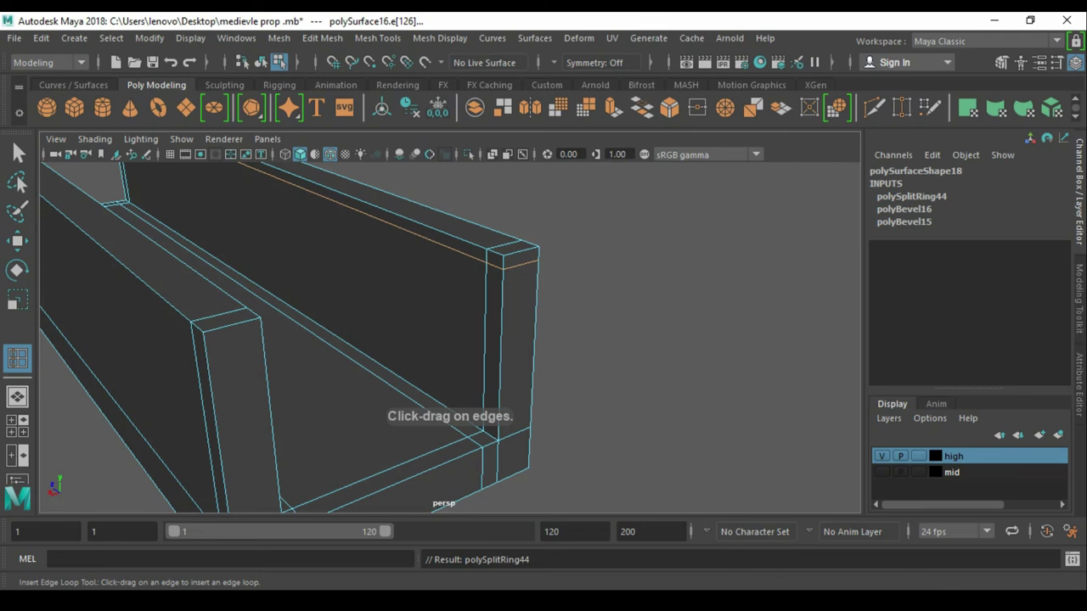
{"action": "key", "text": "F8"}
{"action": "scroll", "coordinate": [450, 340], "scroll_direction": "up", "scroll_amount": 3}
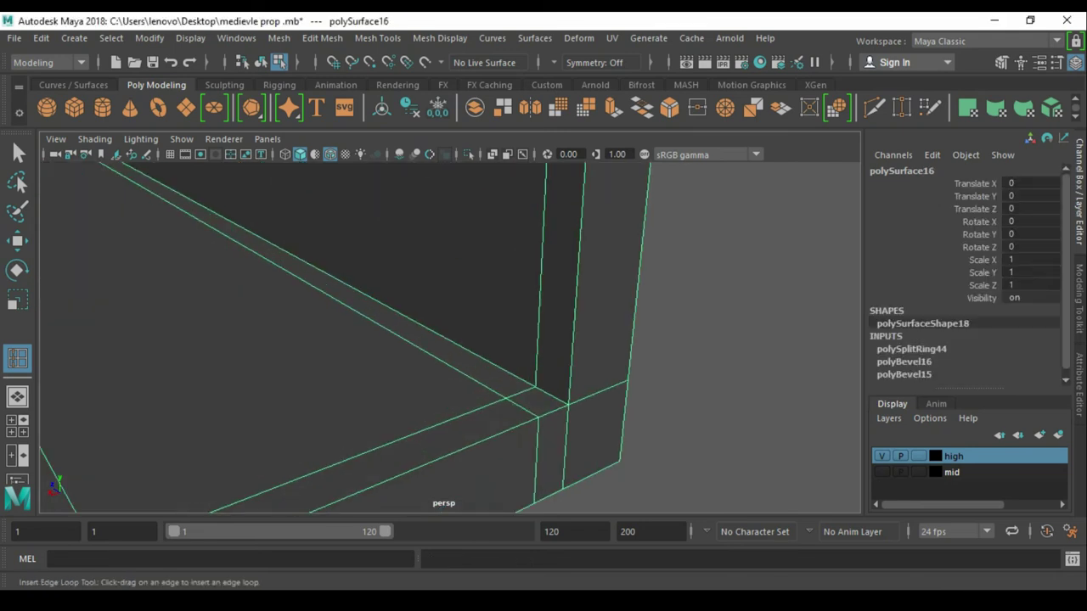
{"action": "left_click_drag", "start_coordinate": [569, 373], "coordinate": [570, 382]}
{"action": "left_click", "coordinate": [586, 397]}
{"action": "left_click", "coordinate": [605, 465]}
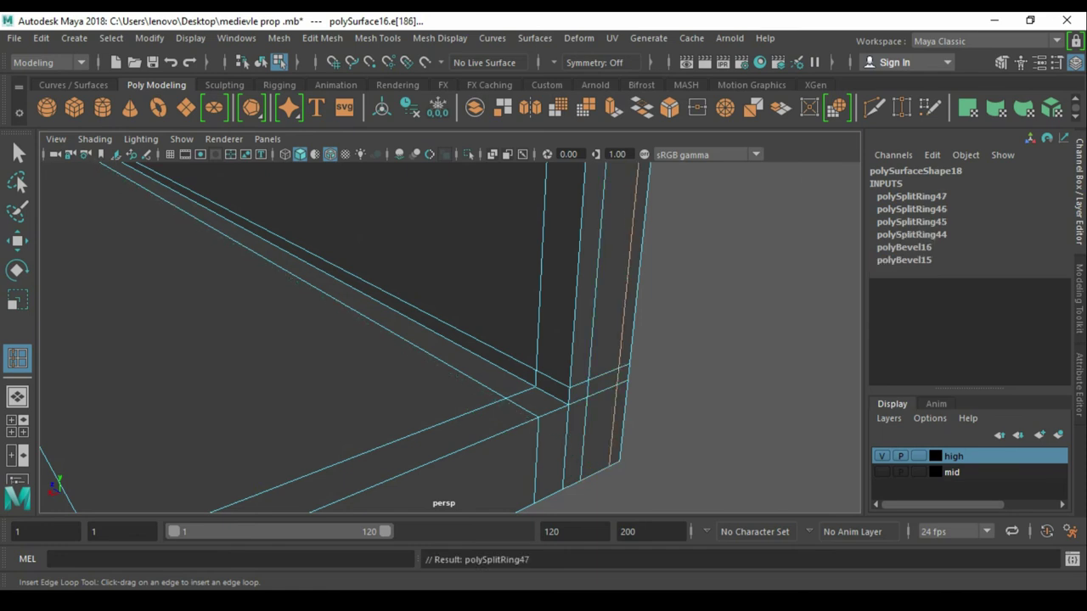
- Add support loops on the side wall, bottom edge, inner edge, corner and inner board
{"action": "left_click", "coordinate": [592, 386]}
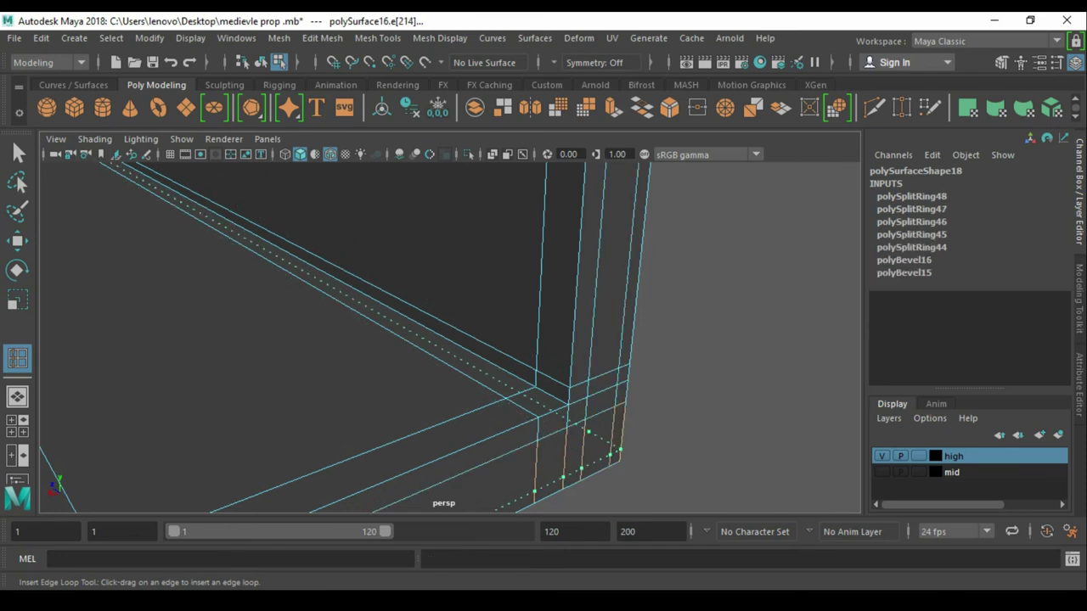
{"action": "left_click", "coordinate": [587, 433]}
{"action": "left_click_drag", "start_coordinate": [588, 433], "coordinate": [509, 356], "text": "alt"}
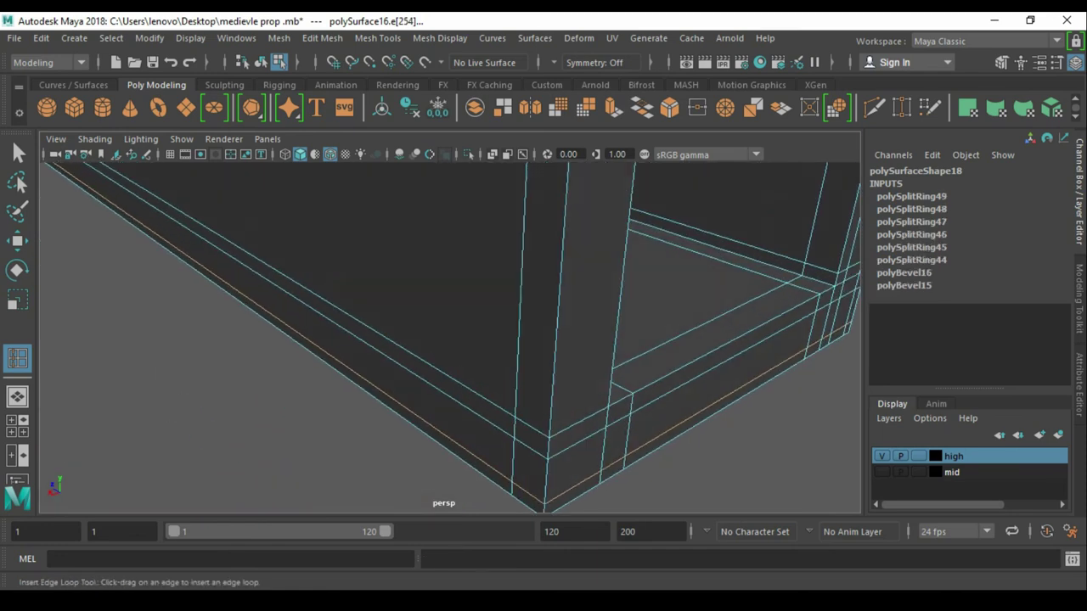
{"action": "left_click", "coordinate": [575, 372]}
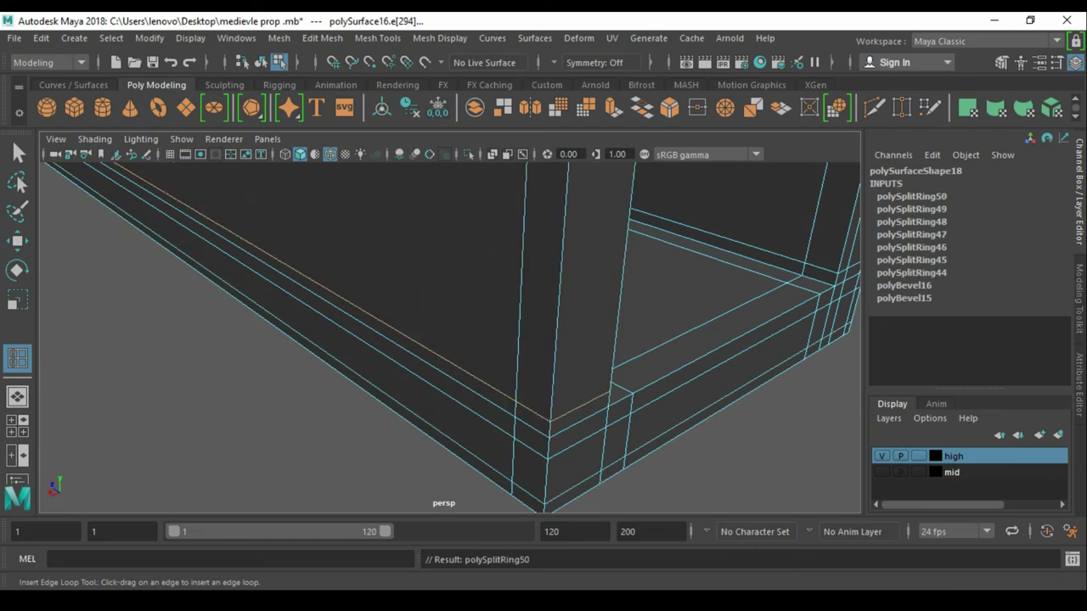
{"action": "left_click", "coordinate": [563, 425]}
{"action": "left_click", "coordinate": [597, 408]}
{"action": "left_click_drag", "start_coordinate": [597, 408], "coordinate": [526, 476], "text": "alt"}
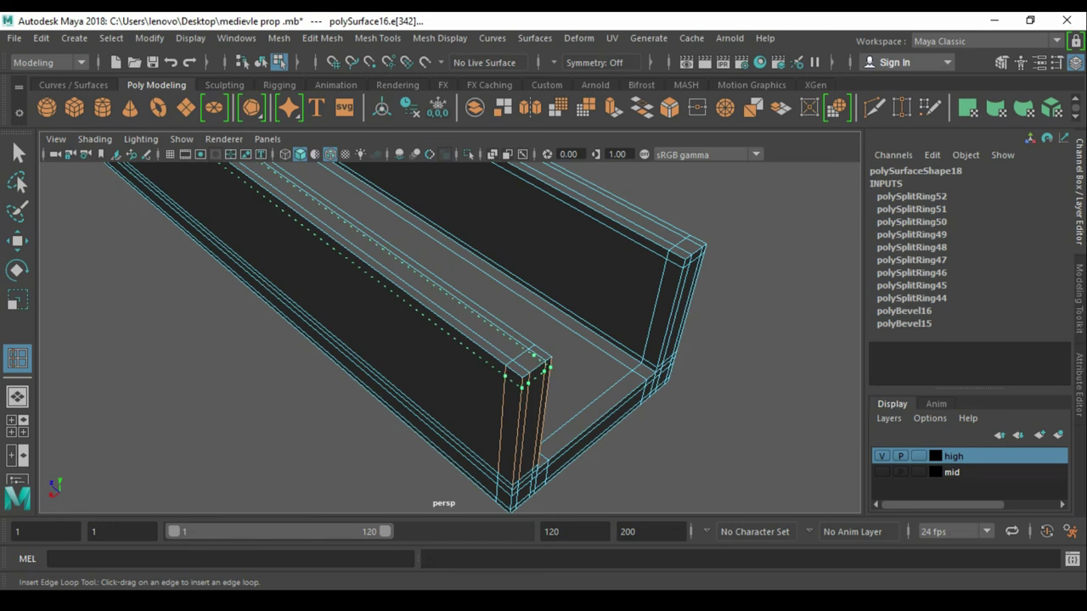
{"action": "left_click_drag", "start_coordinate": [509, 383], "coordinate": [441, 340], "text": "alt"}
- Inspect the finished trough and select its mesh
{"action": "key", "text": "w"}
{"action": "key", "text": "f"}
{"action": "left_click", "coordinate": [680, 424]}
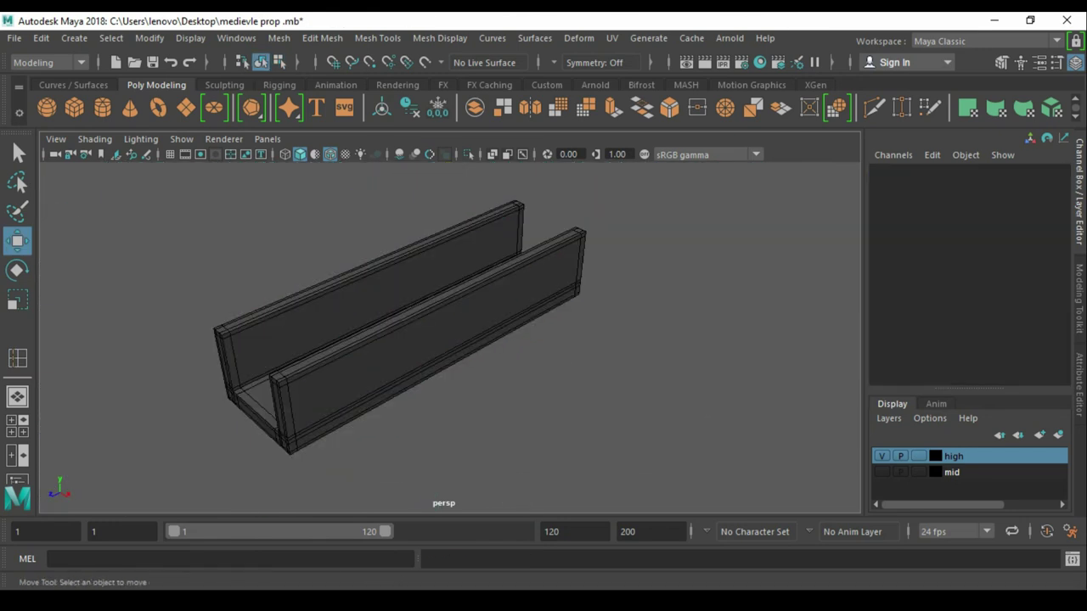
{"action": "left_click", "coordinate": [399, 339]}
{"action": "left_click", "coordinate": [680, 441]}
{"action": "scroll", "coordinate": [441, 340], "scroll_direction": "up", "scroll_amount": 5}
{"action": "mouse_move", "coordinate": [441, 340]}
{"action": "left_mouse_down", "text": "alt"}
{"action": "mouse_move", "coordinate": [510, 357]}
{"action": "mouse_move", "coordinate": [476, 349]}
{"action": "left_mouse_up", "text": "alt"}
{"action": "scroll", "coordinate": [442, 340], "scroll_direction": "down", "scroll_amount": 5}
{"action": "left_click", "coordinate": [407, 357]}
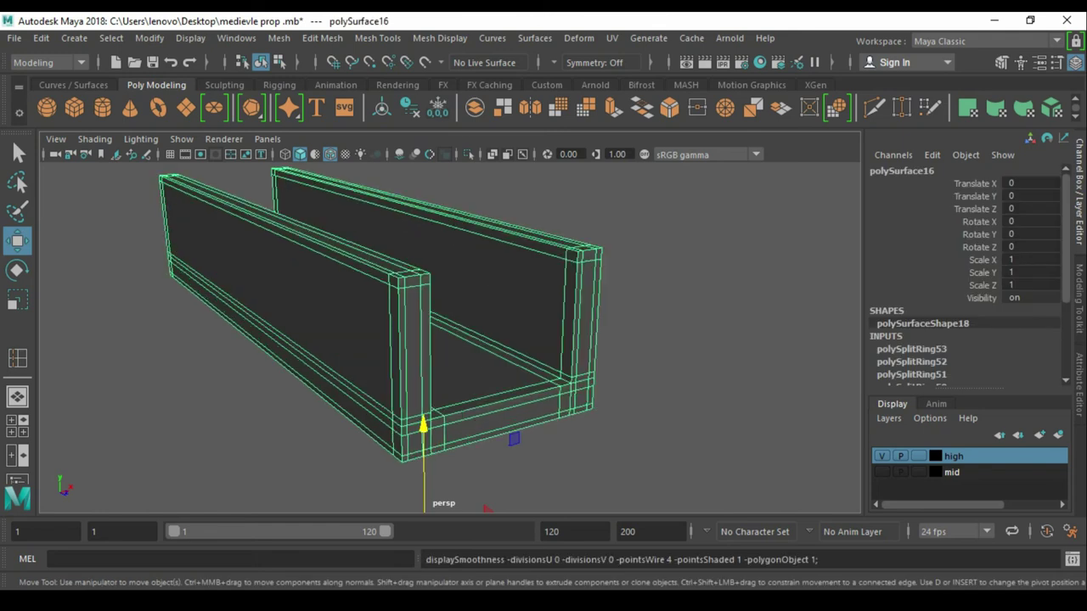
- Unhide all prop parts and return the viewport to shaded display
{"action": "key", "text": "ctrl+shift+h"}
{"action": "key", "text": "4"}
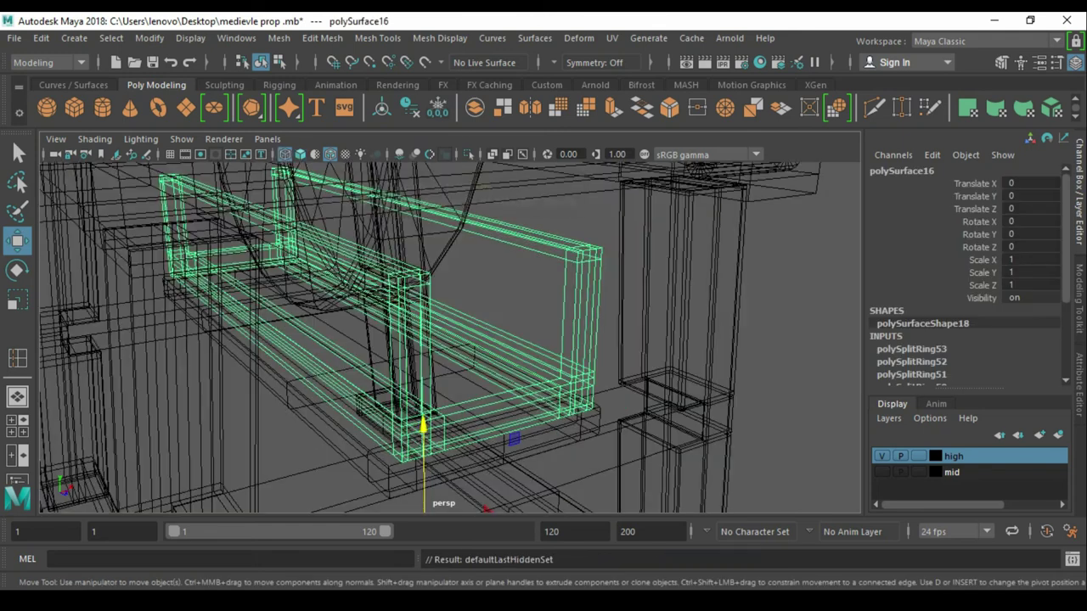
{"action": "key", "text": "5"}
{"action": "key", "text": "5"}
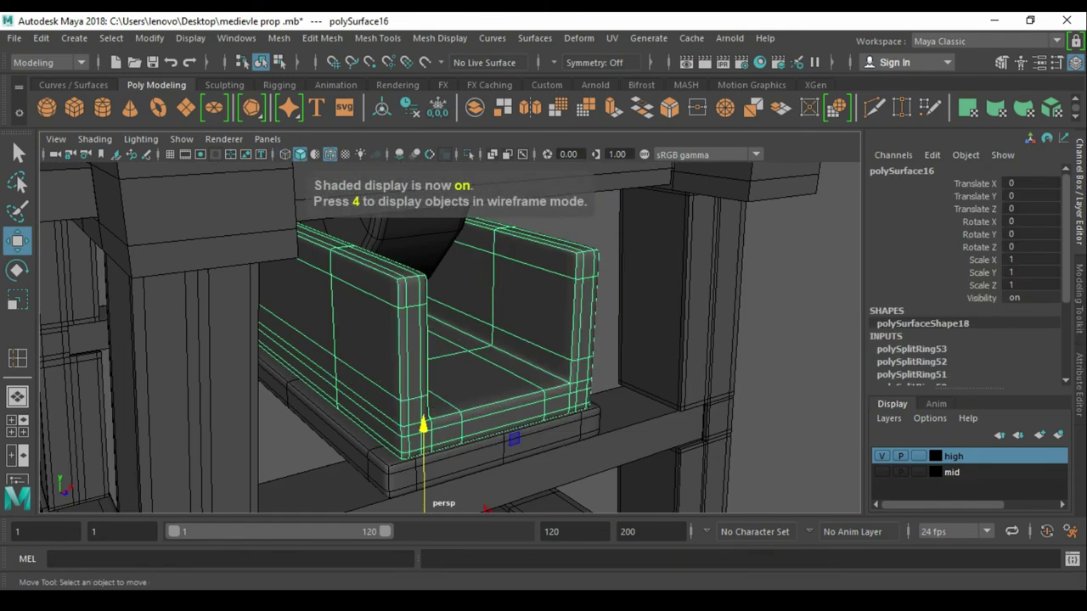
{"action": "key", "text": "a"}
{"action": "scroll", "coordinate": [446, 339], "scroll_direction": "up", "scroll_amount": 5}
{"action": "left_click_drag", "start_coordinate": [446, 340], "coordinate": [527, 323], "text": "alt"}
{"action": "scroll", "coordinate": [510, 323], "scroll_direction": "up", "scroll_amount": 3}
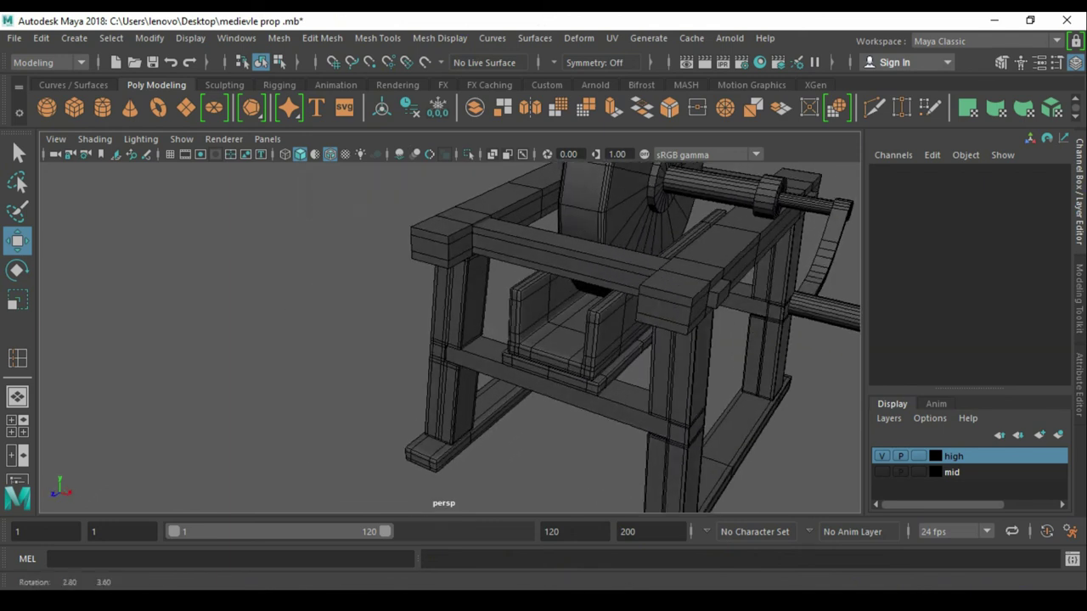
- Select the long top beam, hide every unselected object, and switch to edge selection
{"action": "left_click", "coordinate": [691, 255]}
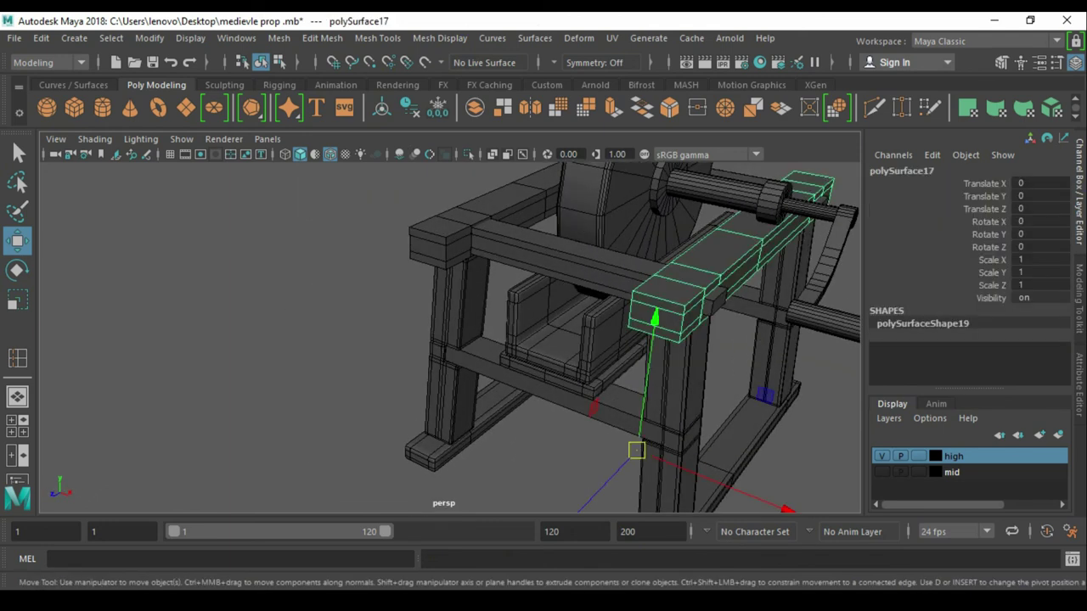
{"action": "scroll", "coordinate": [594, 340], "scroll_direction": "up", "scroll_amount": 3}
{"action": "left_click_drag", "start_coordinate": [446, 340], "coordinate": [459, 318], "text": "alt"}
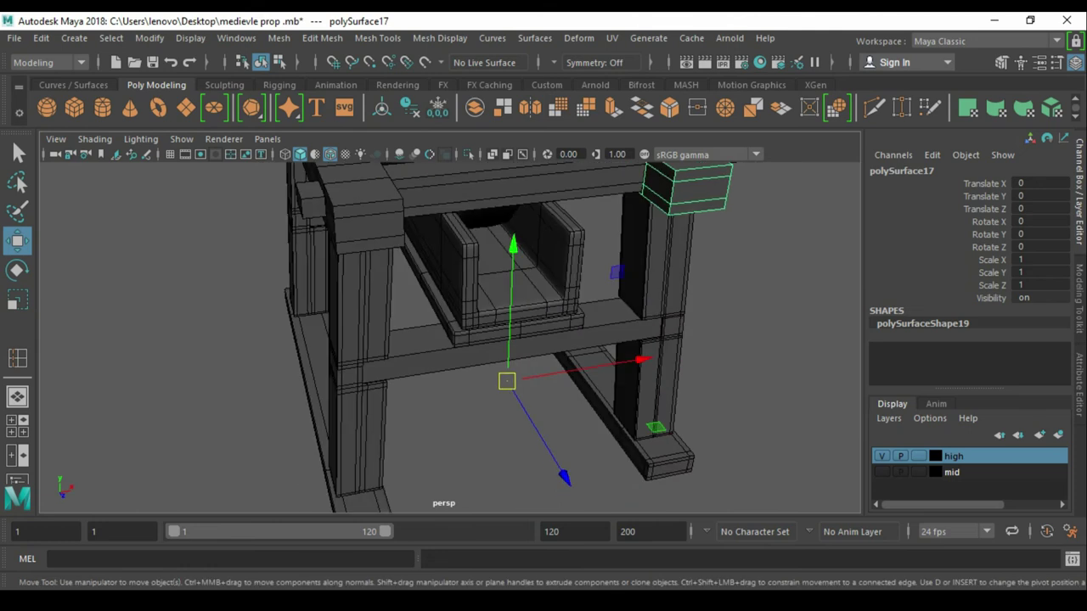
{"action": "key", "text": "alt+h"}
{"action": "key", "text": "f"}
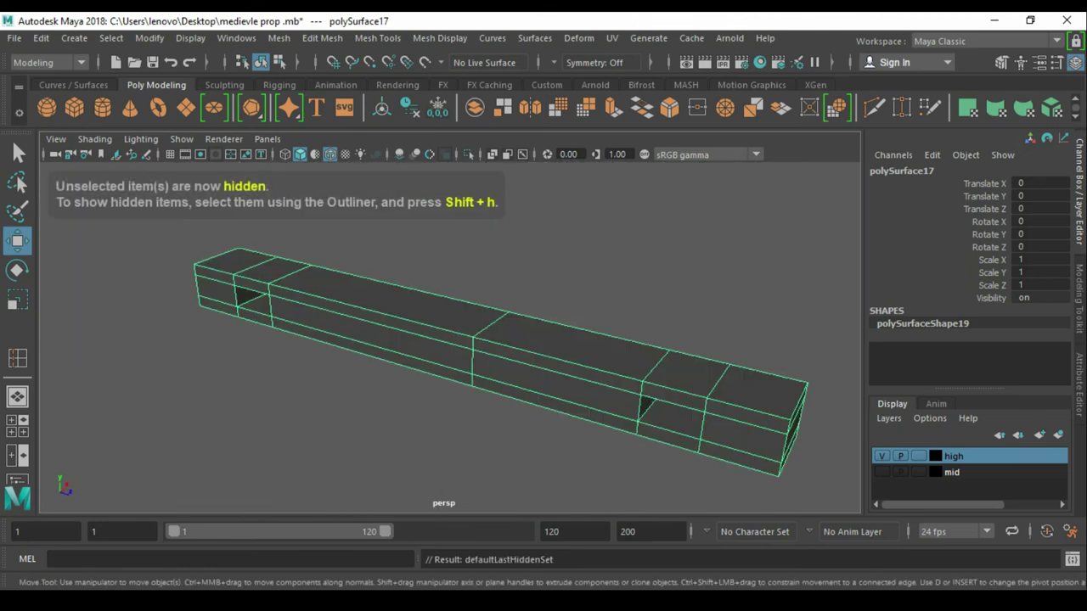
{"action": "key", "text": "q"}
{"action": "key", "text": "F10"}
{"action": "scroll", "coordinate": [451, 340], "scroll_direction": "up", "scroll_amount": 3}
{"action": "left_click_drag", "start_coordinate": [450, 340], "coordinate": [510, 323], "text": "alt"}
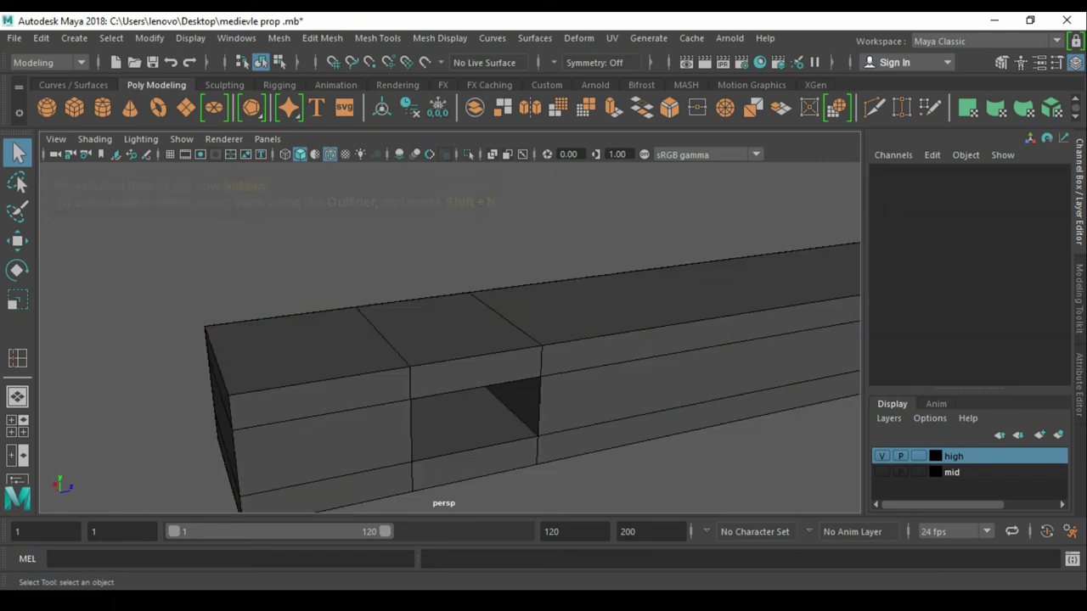
- Add support loops near the beam's end, along the top face's front and back, and beside the middle seam
{"action": "left_click_drag", "start_coordinate": [451, 340], "coordinate": [509, 322], "text": "alt"}
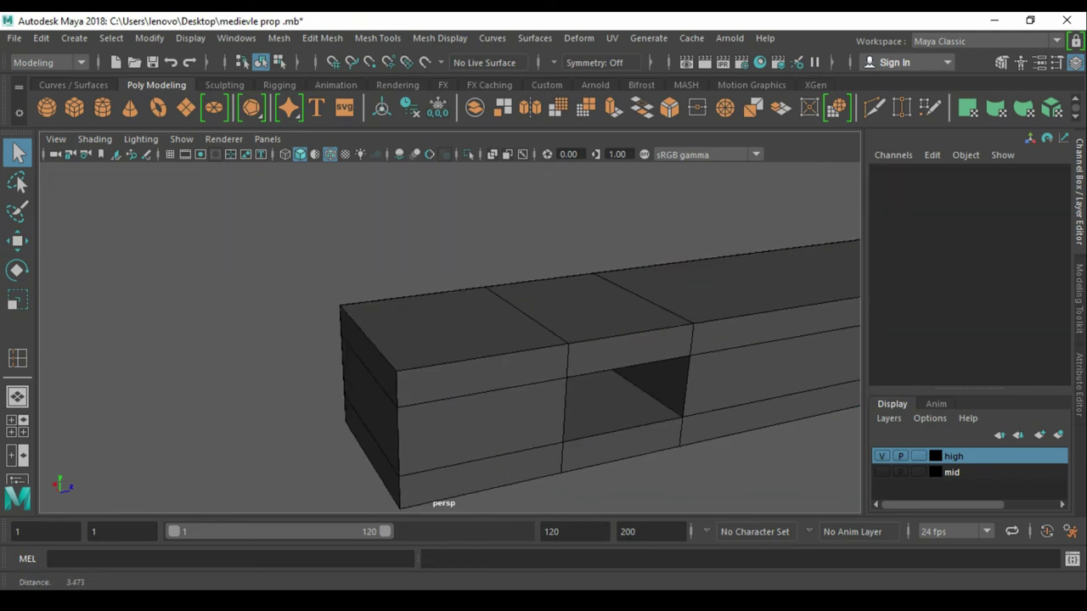
{"action": "scroll", "coordinate": [450, 340], "scroll_direction": "up", "scroll_amount": 3}
{"action": "right_click_drag", "start_coordinate": [510, 340], "coordinate": [544, 382], "text": "shift"}
{"action": "left_click", "coordinate": [370, 399]}
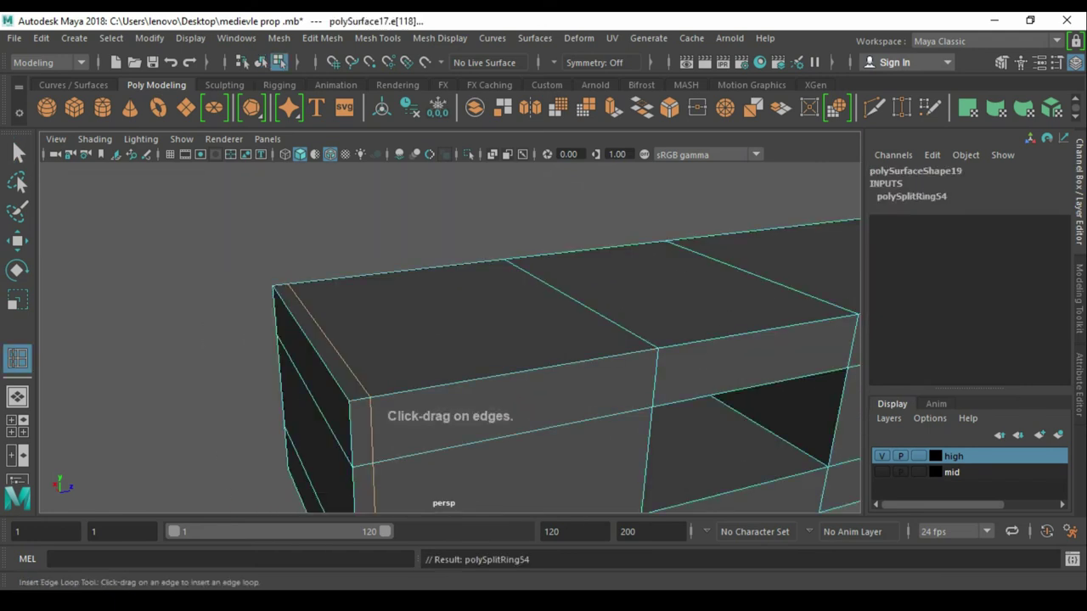
{"action": "left_click", "coordinate": [646, 342]}
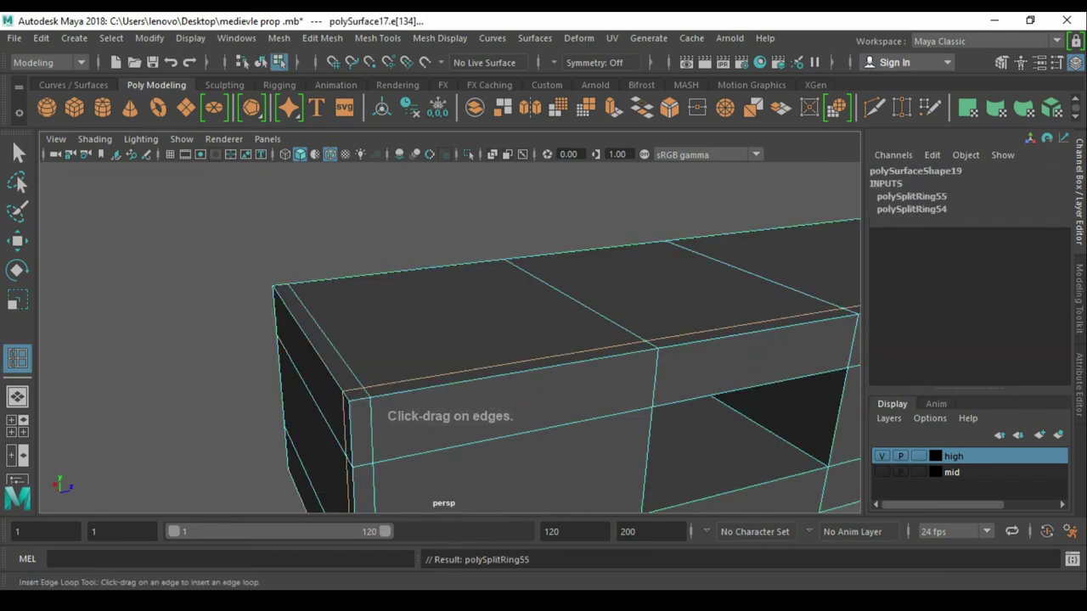
{"action": "left_click", "coordinate": [516, 266]}
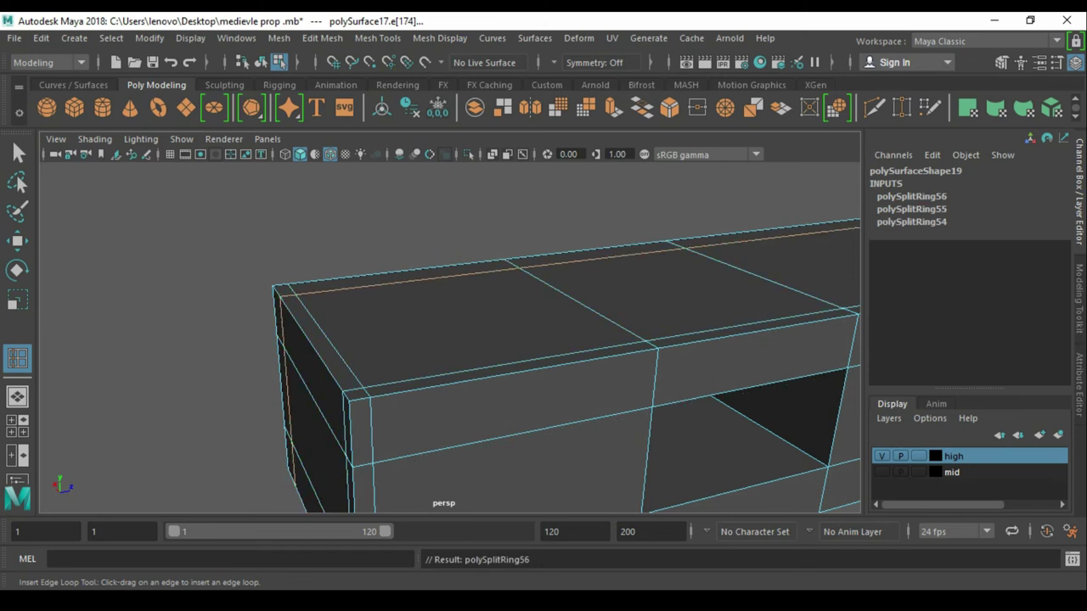
{"action": "left_click", "coordinate": [636, 349]}
{"action": "left_click", "coordinate": [674, 349]}
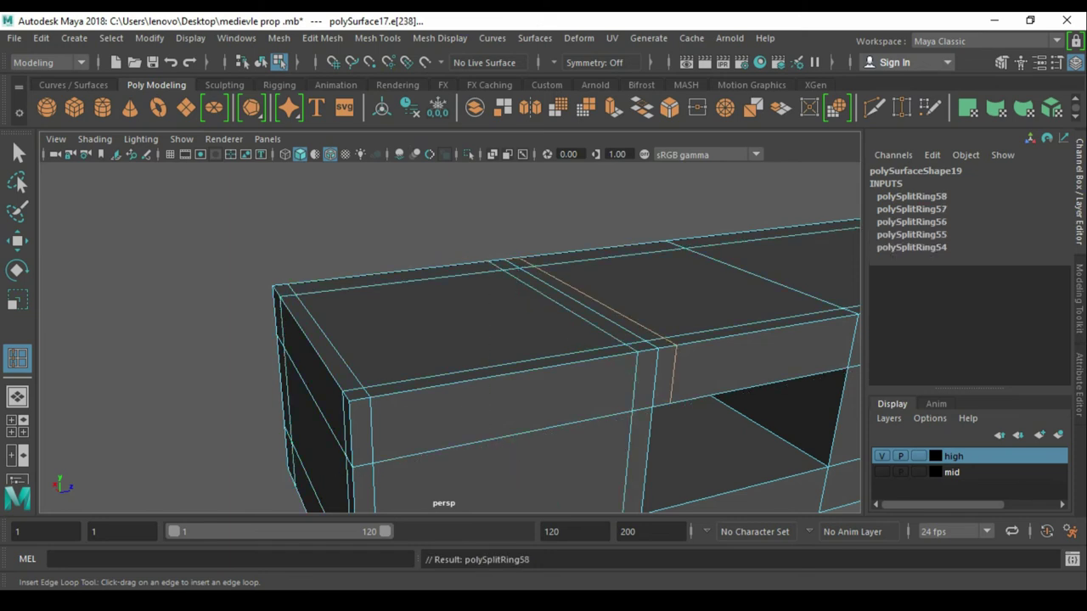
{"action": "left_click", "coordinate": [635, 429]}
- Add loops on the lower front face and along the opening's right side, bottom and top
{"action": "middle_click_drag", "start_coordinate": [636, 429], "coordinate": [580, 357], "text": "alt"}
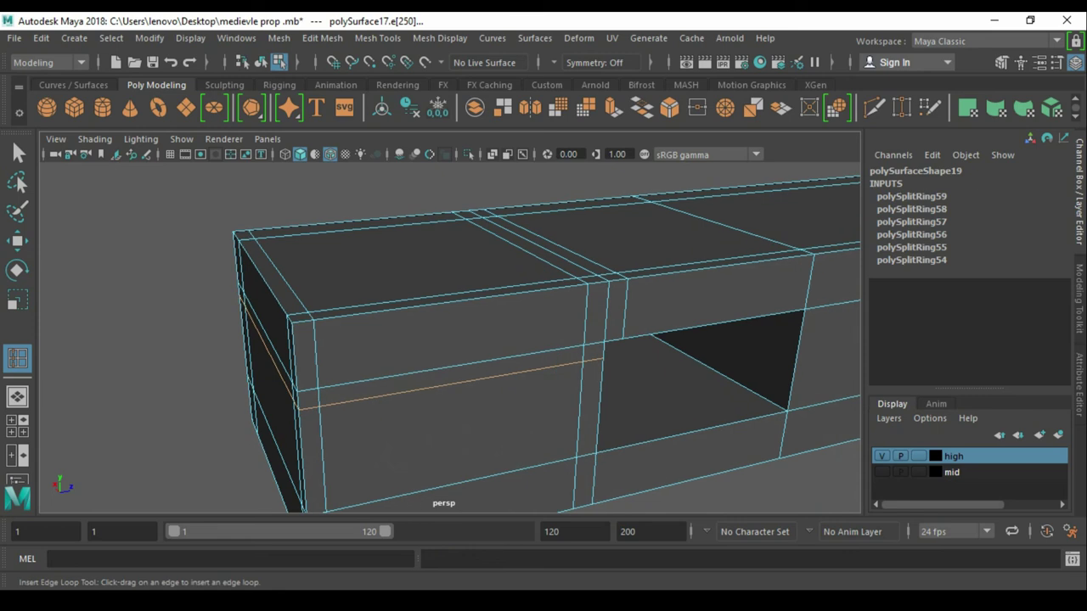
{"action": "left_click", "coordinate": [449, 471]}
{"action": "left_click", "coordinate": [604, 473]}
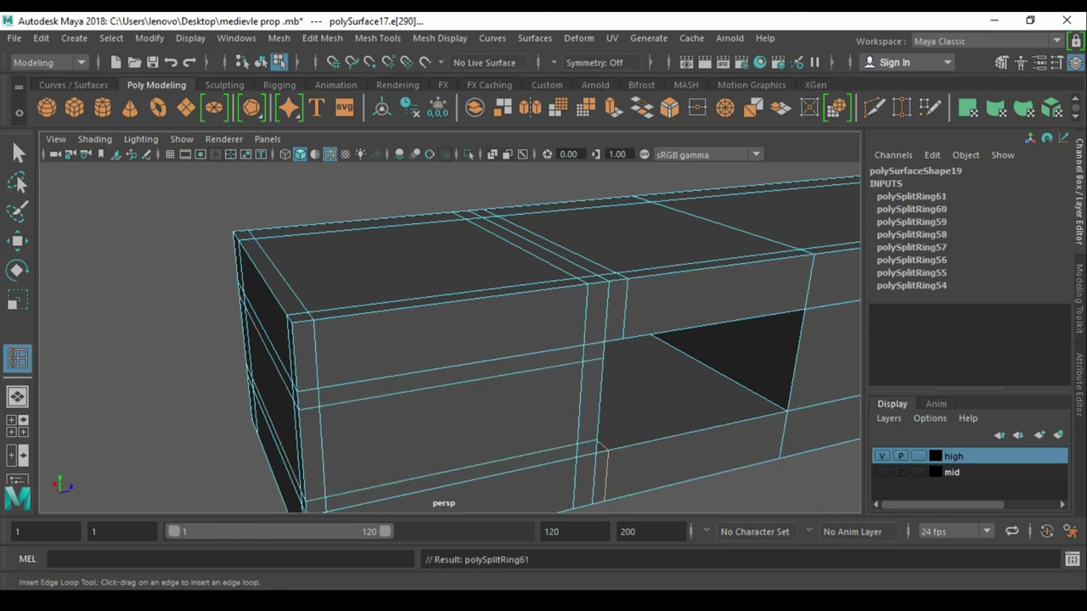
{"action": "left_click", "coordinate": [773, 437]}
{"action": "left_click", "coordinate": [798, 391]}
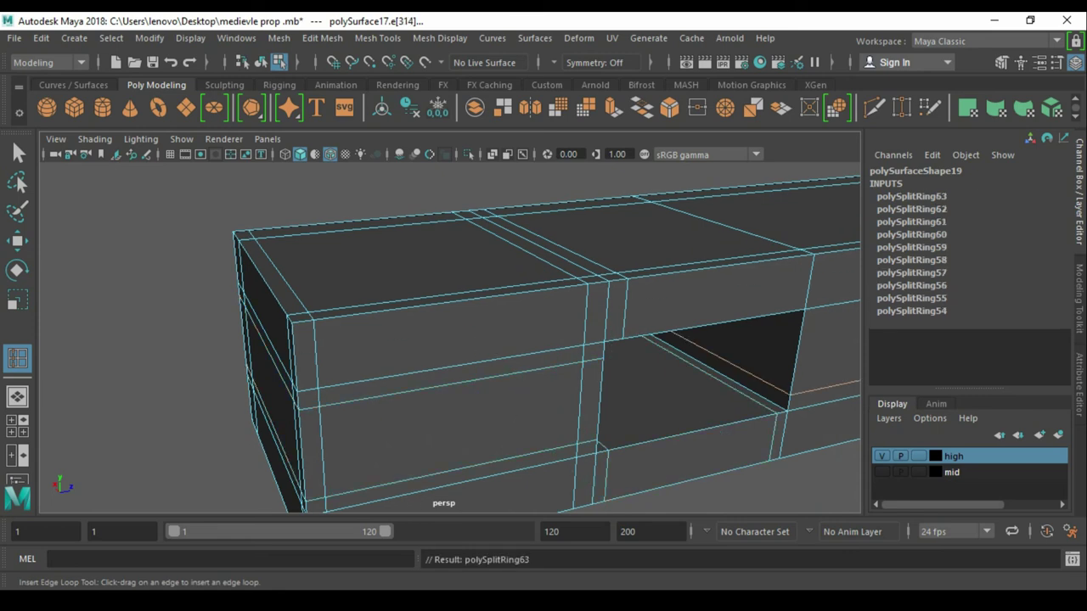
{"action": "left_click", "coordinate": [805, 316]}
{"action": "left_click", "coordinate": [591, 391]}
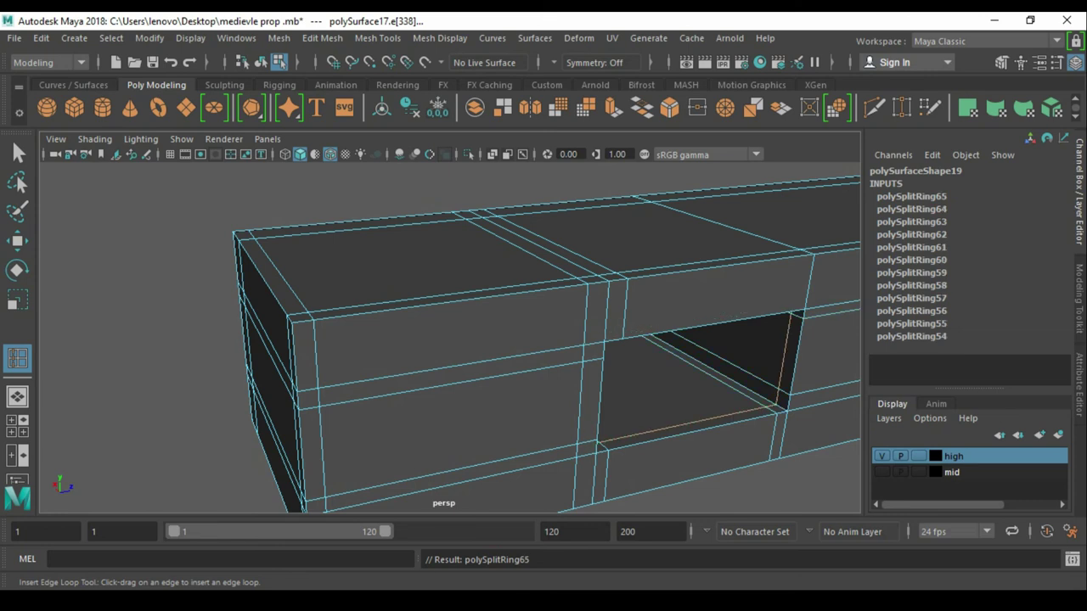
- Redo the support loop across the top face and add two loops on the lower front face
{"action": "middle_click_drag", "start_coordinate": [510, 339], "coordinate": [424, 379], "text": "alt"}
{"action": "left_click", "coordinate": [560, 231]}
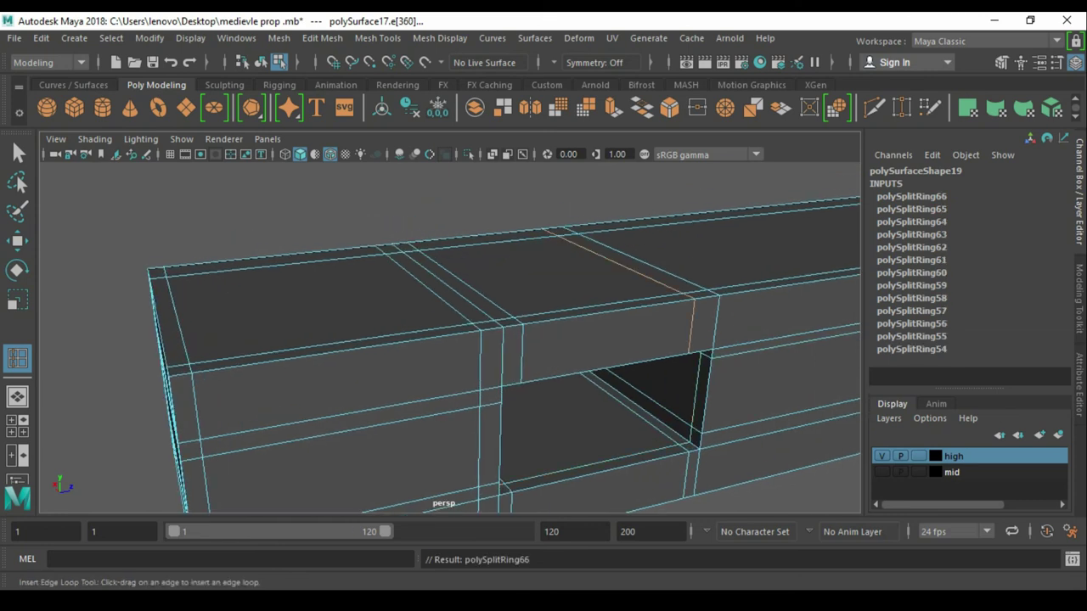
{"action": "key", "text": "ctrl+z"}
{"action": "left_click", "coordinate": [561, 231]}
{"action": "middle_click_drag", "start_coordinate": [510, 339], "coordinate": [489, 327], "text": "alt"}
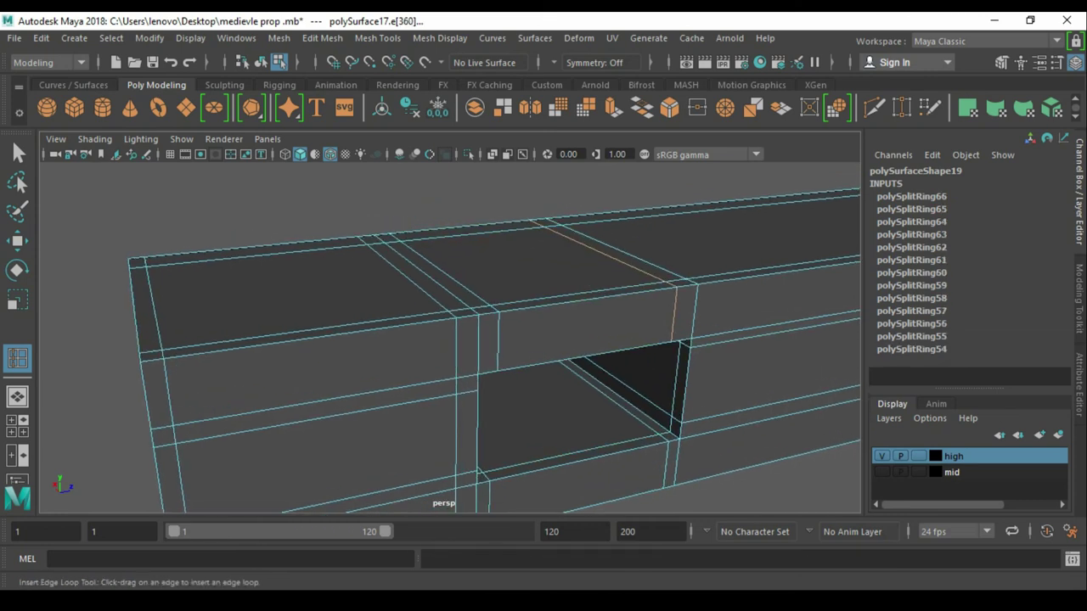
{"action": "left_click", "coordinate": [676, 455]}
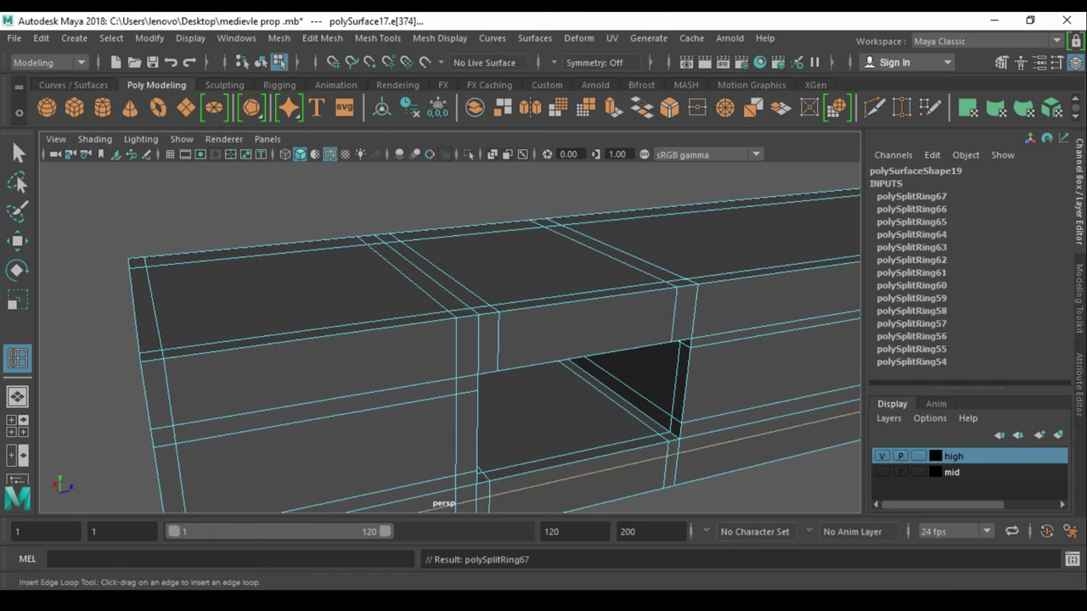
{"action": "left_click", "coordinate": [671, 465]}
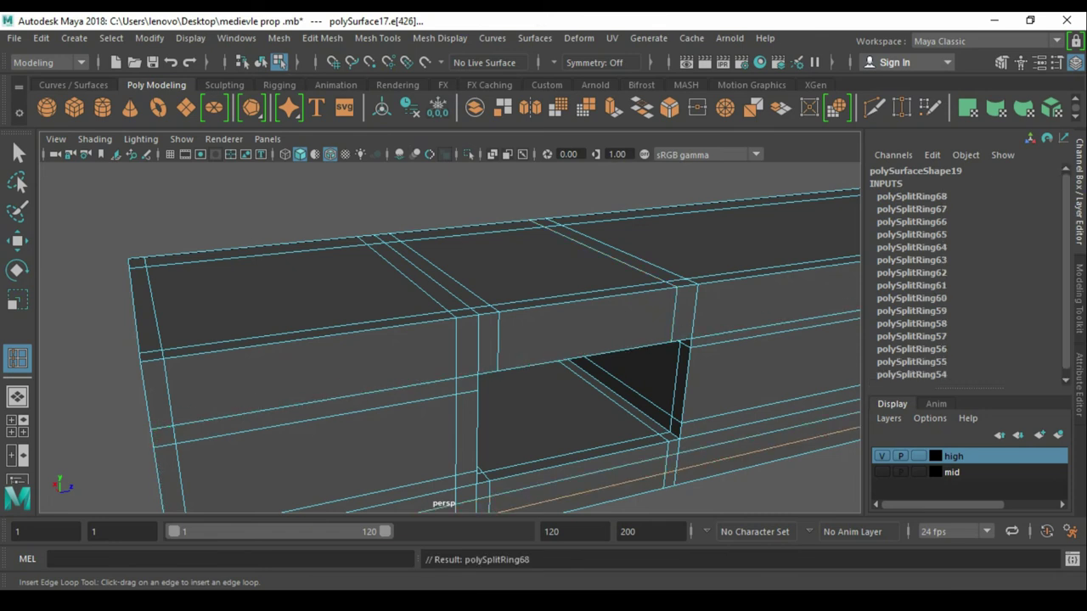
{"action": "scroll", "coordinate": [451, 340], "scroll_direction": "down", "scroll_amount": 5}
- Orbit toward the beam's other end and reselect the whole beam mesh
{"action": "left_click_drag", "start_coordinate": [425, 340], "coordinate": [526, 332], "text": "alt"}
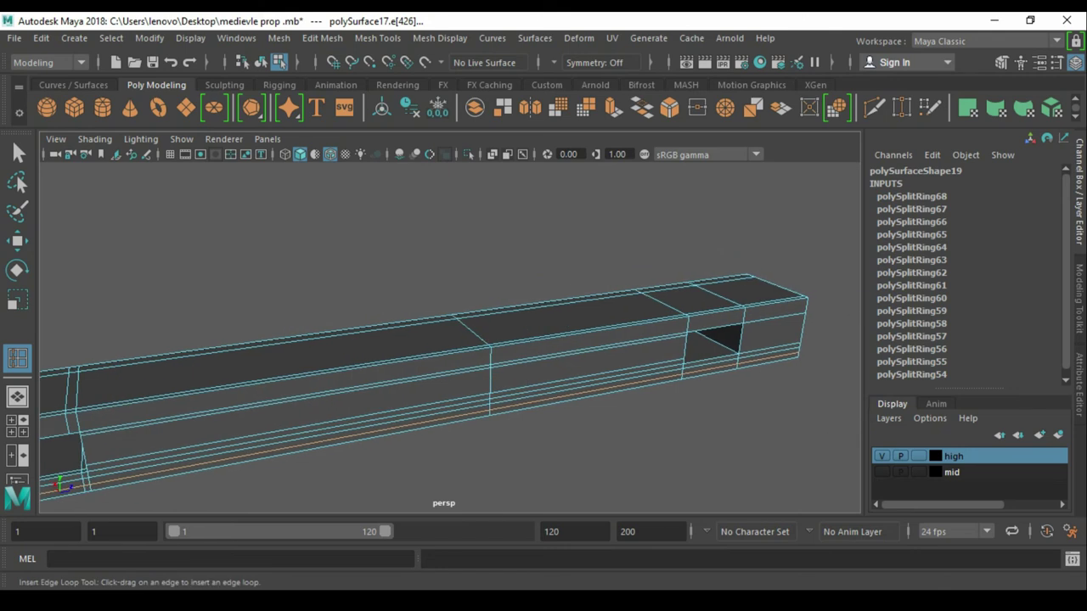
{"action": "left_click_drag", "start_coordinate": [425, 357], "coordinate": [475, 357], "text": "alt"}
{"action": "key", "text": "w"}
{"action": "right_click_drag", "start_coordinate": [395, 382], "coordinate": [510, 244]}
{"action": "mouse_move", "coordinate": [520, 263]}
{"action": "left_mouse_down"}
{"action": "mouse_move", "coordinate": [354, 362]}
{"action": "mouse_move", "coordinate": [476, 357]}
{"action": "left_mouse_up"}
{"action": "scroll", "coordinate": [442, 339], "scroll_direction": "down", "scroll_amount": 3}
{"action": "key", "text": "F9"}
{"action": "scroll", "coordinate": [450, 332], "scroll_direction": "up", "scroll_amount": 5}
{"action": "scroll", "coordinate": [451, 331], "scroll_direction": "up", "scroll_amount": 2}
{"action": "key", "text": "F8"}
{"action": "key", "text": "q"}
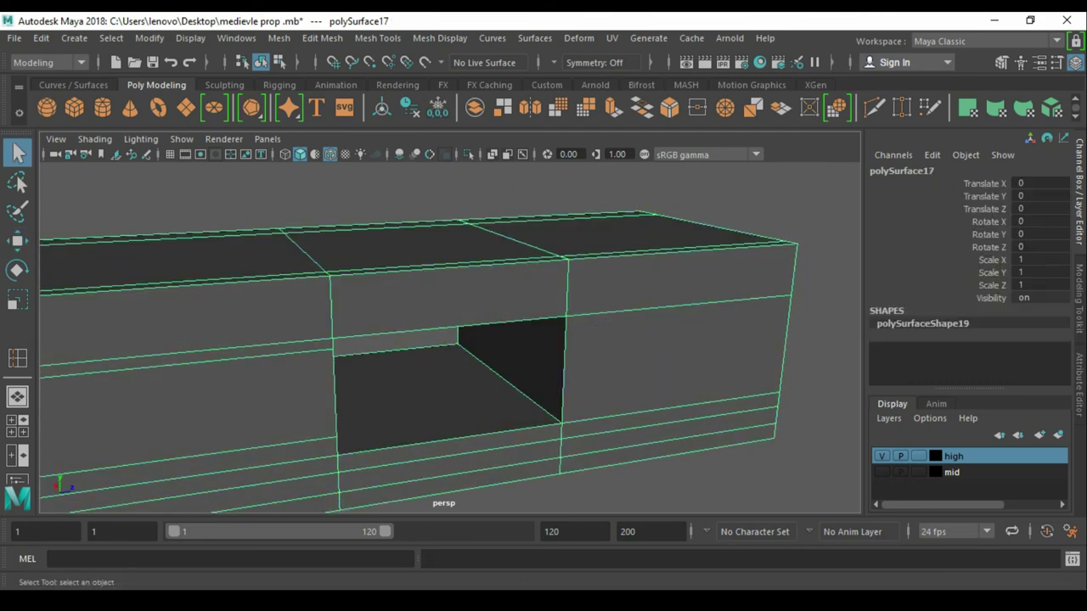
- Add vertical support loops on both sides of the opening and beside its right edge
{"action": "left_click", "coordinate": [579, 314]}
{"action": "left_click", "coordinate": [553, 316]}
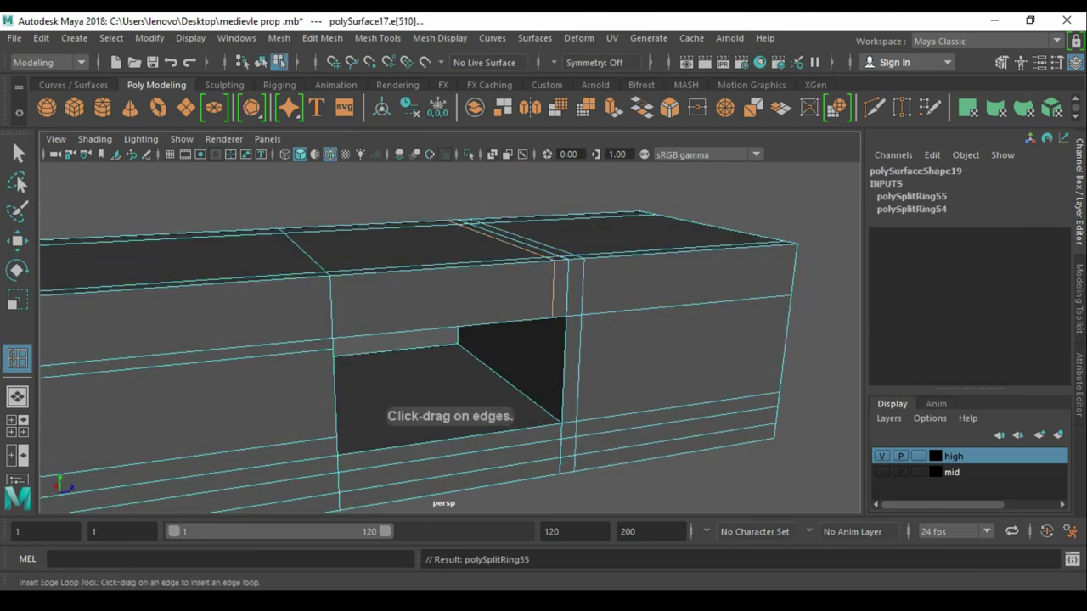
{"action": "left_click", "coordinate": [347, 336]}
{"action": "left_click", "coordinate": [316, 340]}
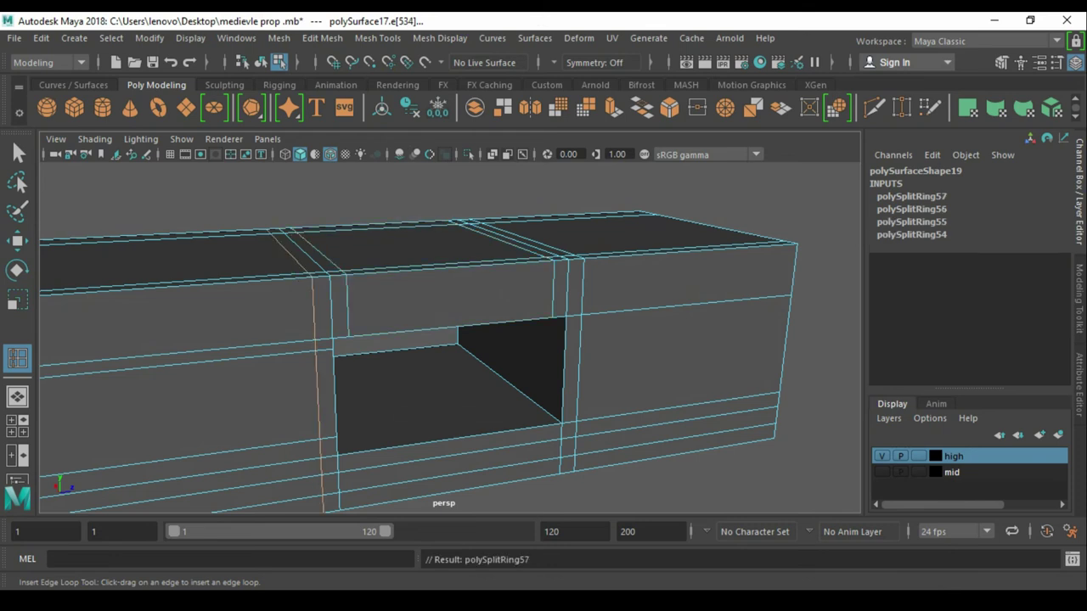
{"action": "left_click", "coordinate": [327, 382]}
{"action": "left_click", "coordinate": [548, 450]}
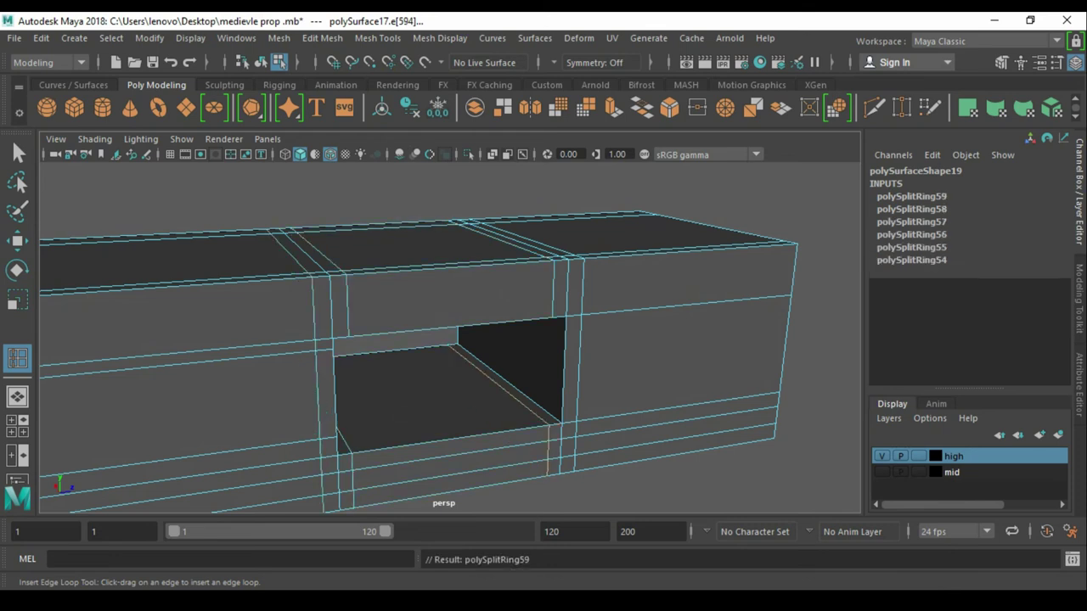
{"action": "left_click_drag", "start_coordinate": [552, 365], "coordinate": [552, 365]}
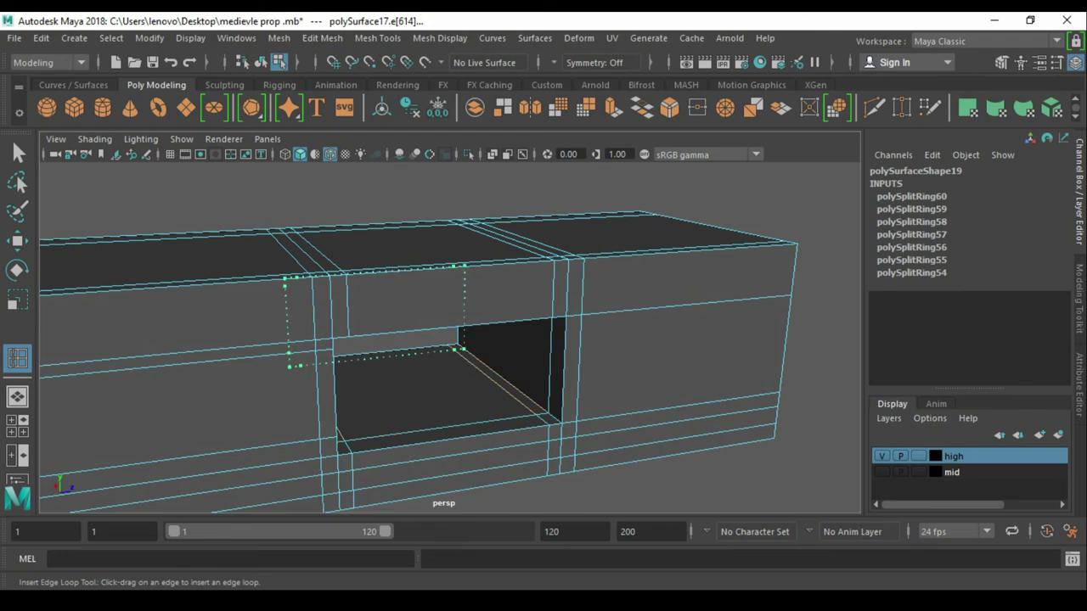
- Add the final support loops hugging the opening above and below, then return to object mode
{"action": "left_click_drag", "start_coordinate": [290, 366], "coordinate": [290, 367]}
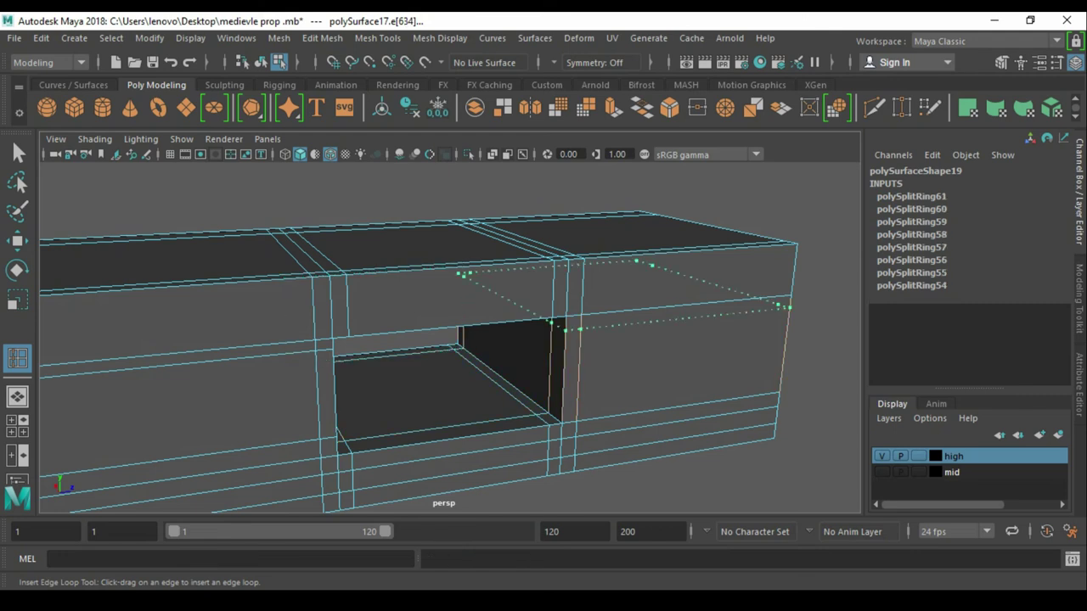
{"action": "left_click_drag", "start_coordinate": [560, 328], "coordinate": [561, 328]}
{"action": "left_click", "coordinate": [465, 333]}
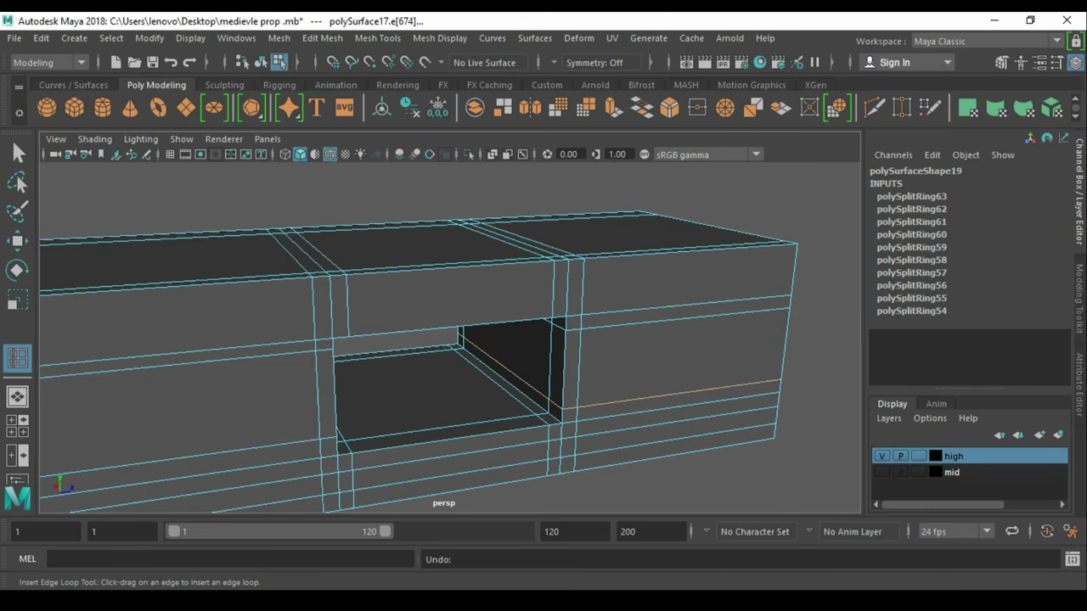
{"action": "left_click", "coordinate": [680, 314]}
{"action": "key", "text": "w"}
{"action": "key", "text": "F8"}
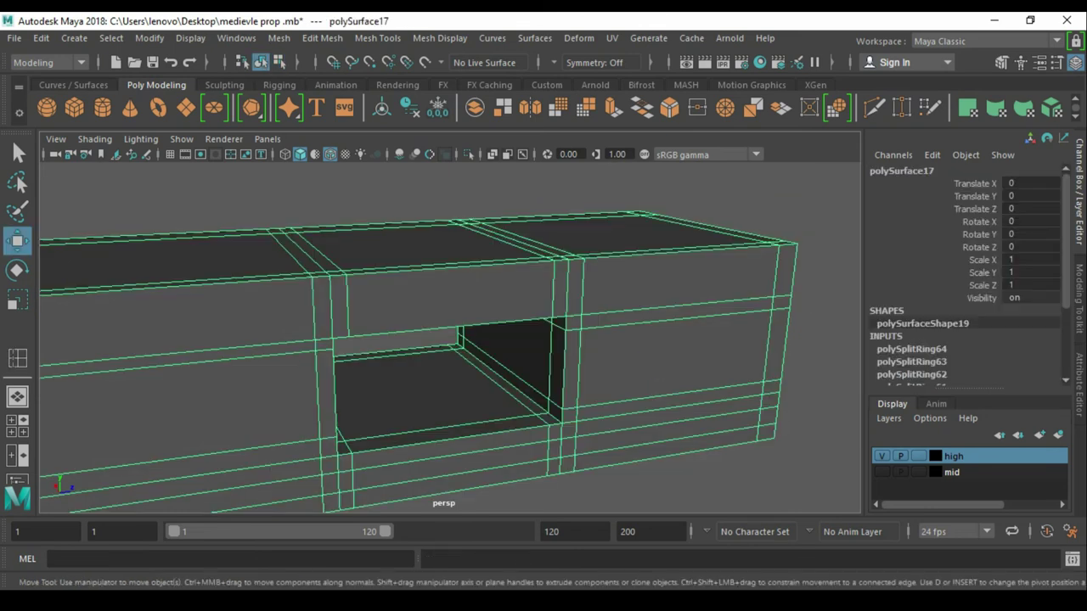
- Check the smooth preview, then bevel the edges around the beam's opening
{"action": "key", "text": "3"}
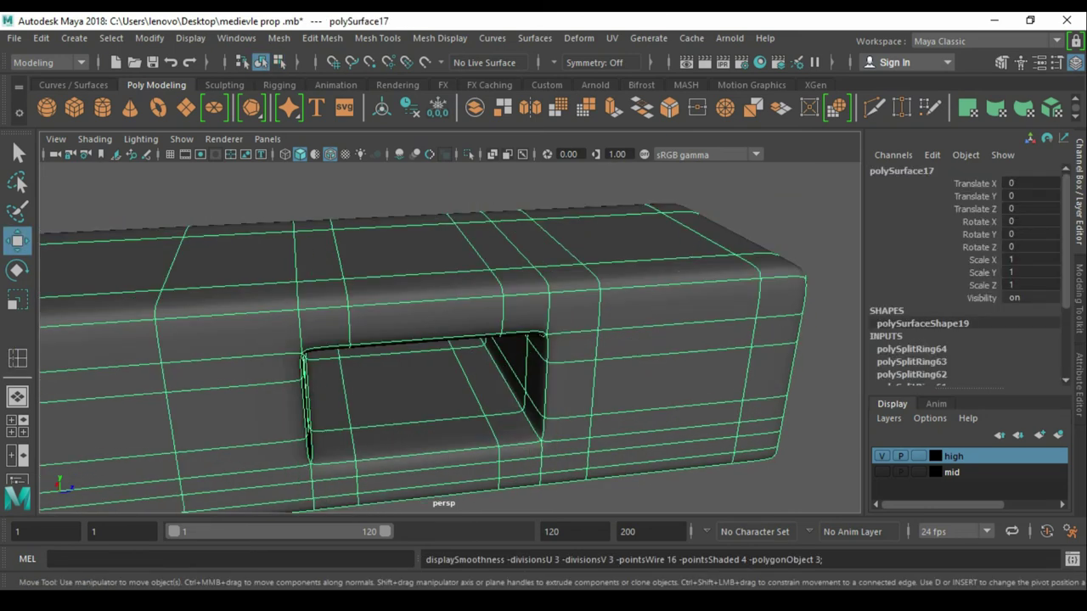
{"action": "key", "text": "1"}
{"action": "key", "text": "F10"}
{"action": "key", "text": "q"}
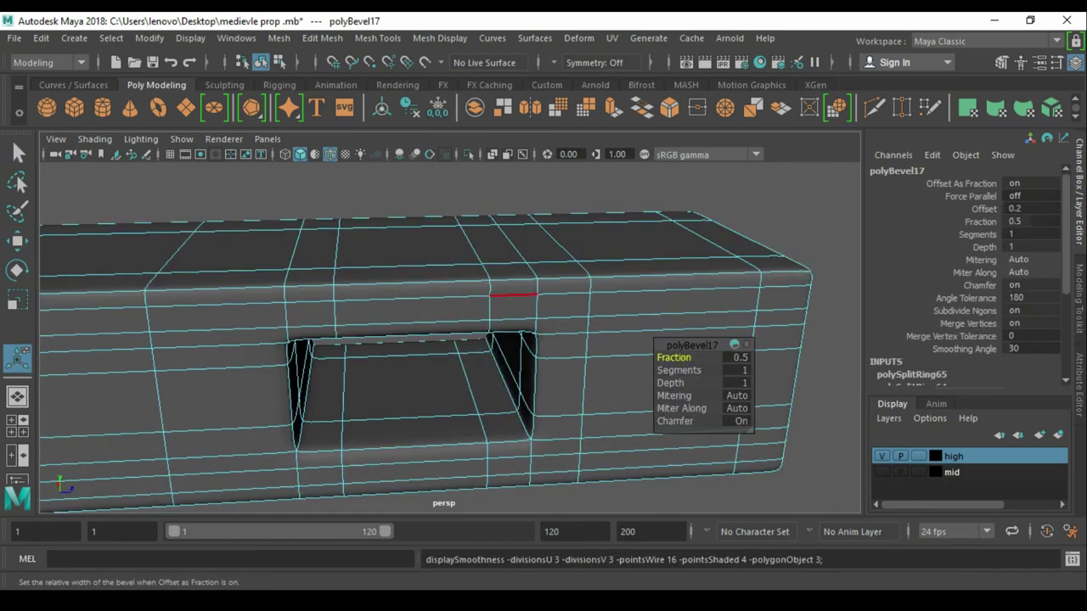
{"action": "key", "text": "F8"}
{"action": "scroll", "coordinate": [450, 340], "scroll_direction": "up", "scroll_amount": 3}
{"action": "mouse_move", "coordinate": [451, 340]}
{"action": "left_mouse_down", "text": "alt"}
{"action": "mouse_move", "coordinate": [629, 297]}
{"action": "mouse_move", "coordinate": [462, 331]}
{"action": "mouse_move", "coordinate": [522, 293]}
{"action": "left_mouse_up", "text": "alt"}
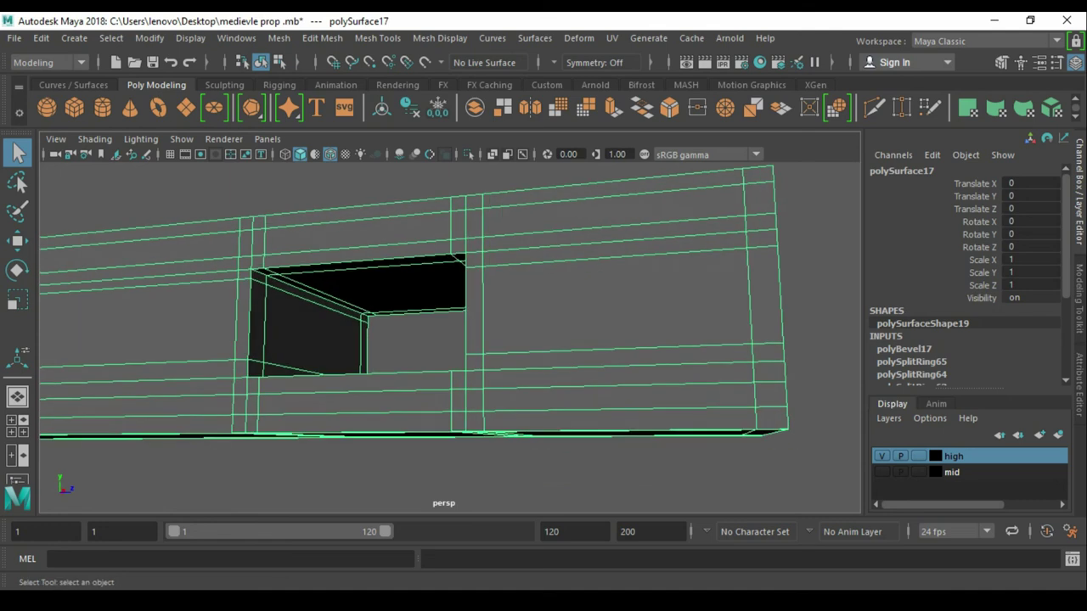
- Slide an edge inside the opening slightly left and recheck the smoothed result
{"action": "key", "text": "w"}
{"action": "left_click", "coordinate": [680, 255]}
{"action": "left_click", "coordinate": [476, 255]}
{"action": "left_click_drag", "start_coordinate": [476, 255], "coordinate": [539, 280], "text": "alt"}
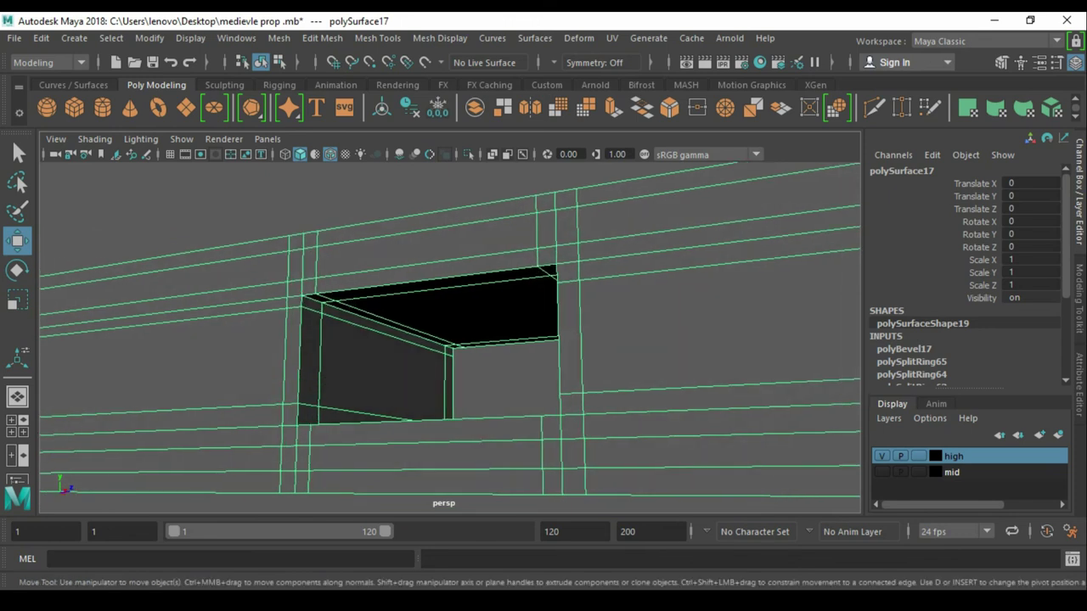
{"action": "mouse_move", "coordinate": [441, 357]}
{"action": "left_mouse_down", "text": "alt"}
{"action": "mouse_move", "coordinate": [471, 344]}
{"action": "mouse_move", "coordinate": [433, 357]}
{"action": "left_mouse_up", "text": "alt"}
{"action": "left_click", "coordinate": [422, 366]}
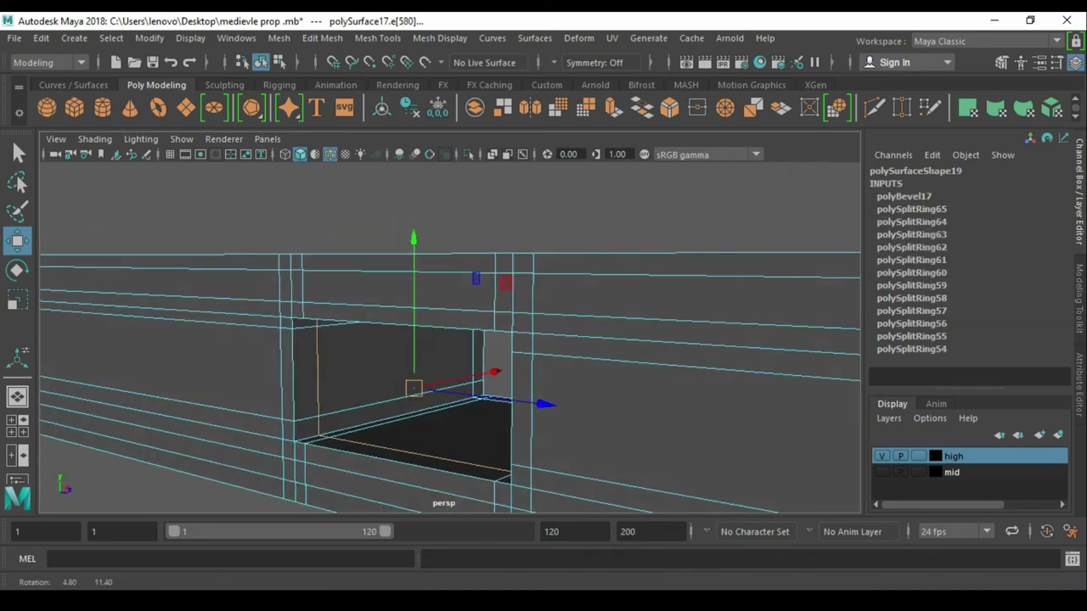
{"action": "left_click_drag", "start_coordinate": [495, 371], "coordinate": [489, 373]}
{"action": "key", "text": "3"}
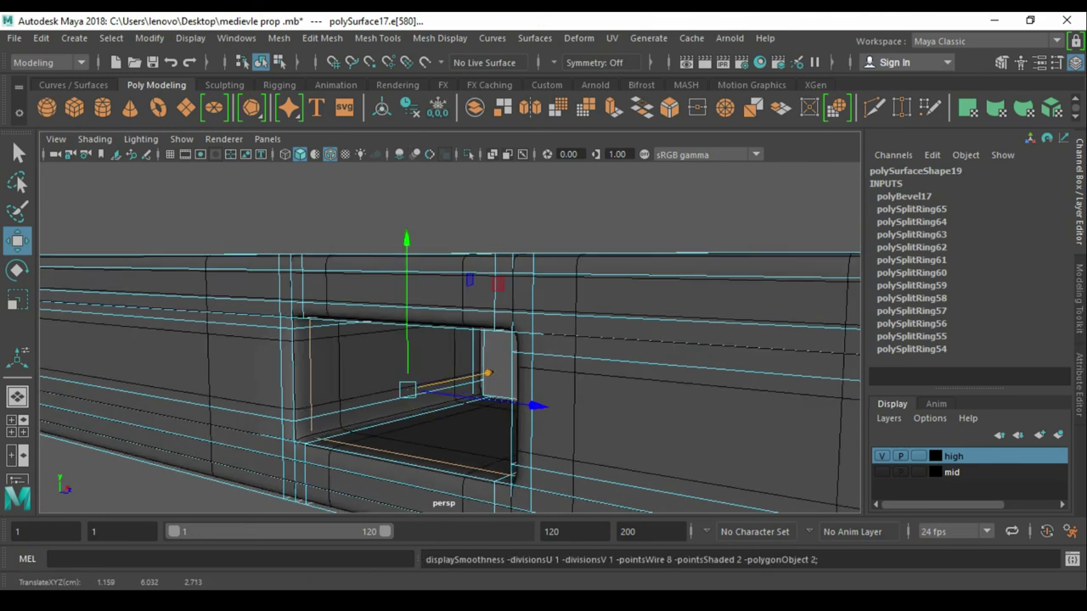
{"action": "key", "text": "F8"}
{"action": "key", "text": "1"}
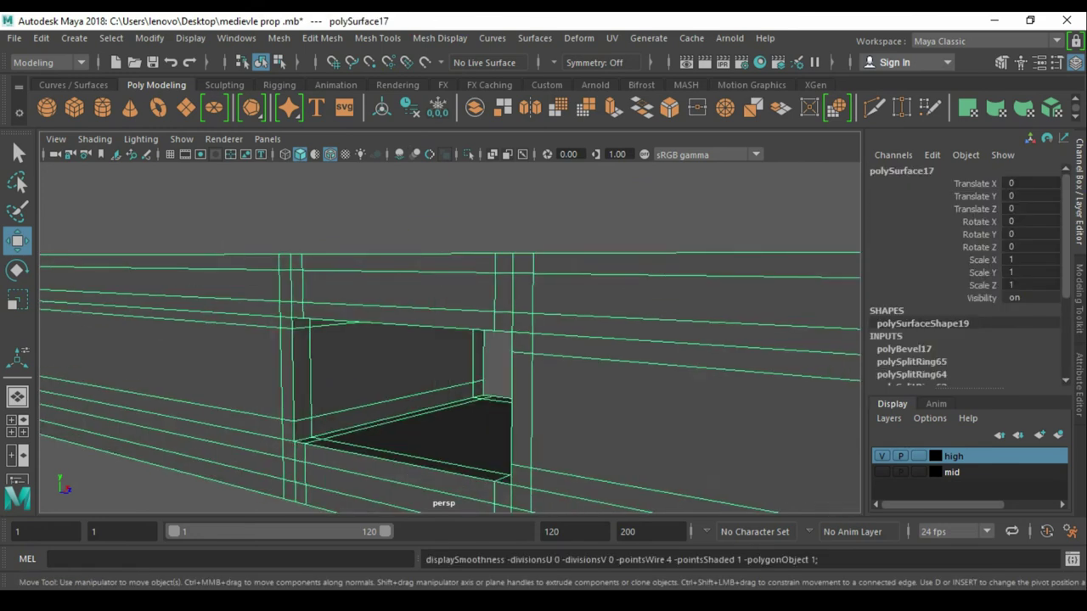
- Add a support edge loop near the beam's end
{"action": "mouse_move", "coordinate": [450, 339]}
{"action": "left_mouse_down", "text": "alt"}
{"action": "mouse_move", "coordinate": [424, 374]}
{"action": "mouse_move", "coordinate": [527, 365]}
{"action": "left_mouse_up", "text": "alt"}
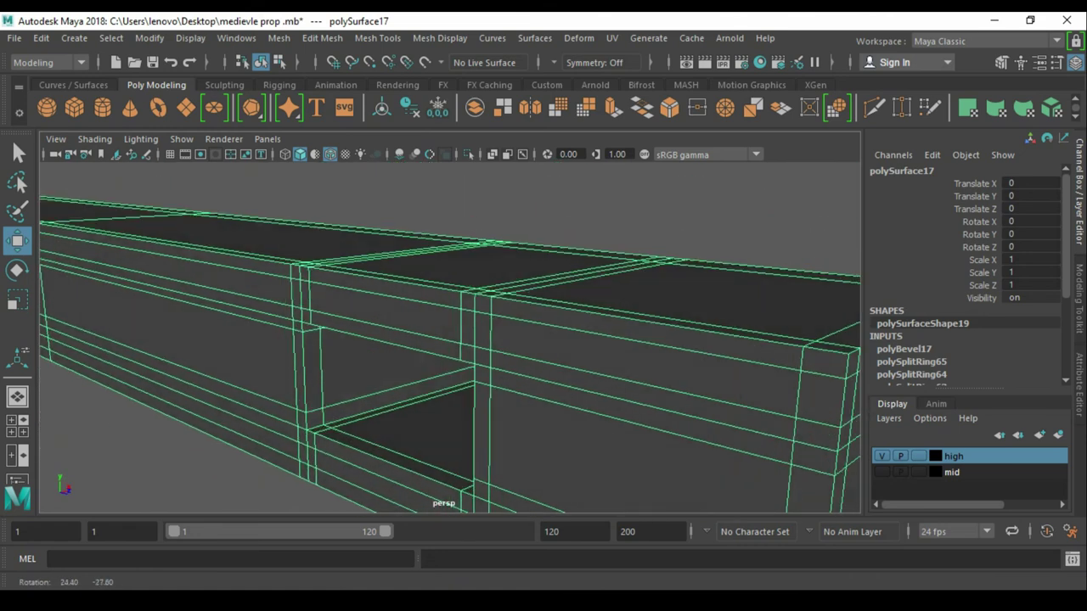
{"action": "scroll", "coordinate": [450, 369], "scroll_direction": "down", "scroll_amount": 5}
{"action": "left_click_drag", "start_coordinate": [450, 370], "coordinate": [510, 391], "text": "alt"}
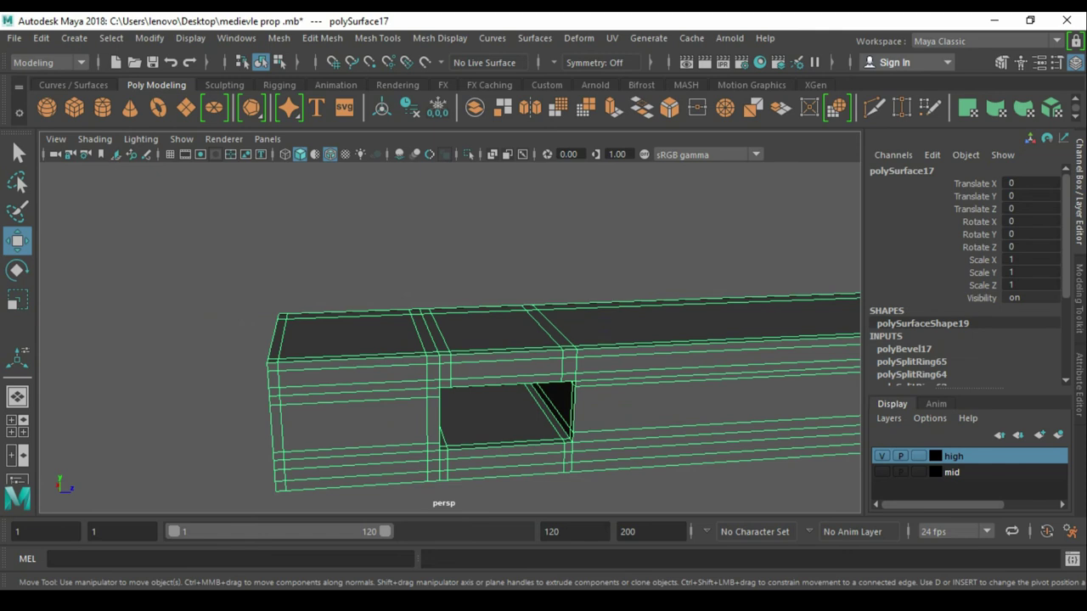
{"action": "mouse_move", "coordinate": [450, 365]}
{"action": "left_mouse_down", "text": "alt"}
{"action": "mouse_move", "coordinate": [400, 357]}
{"action": "mouse_move", "coordinate": [408, 340]}
{"action": "mouse_move", "coordinate": [458, 399]}
{"action": "mouse_move", "coordinate": [424, 382]}
{"action": "left_mouse_up", "text": "alt"}
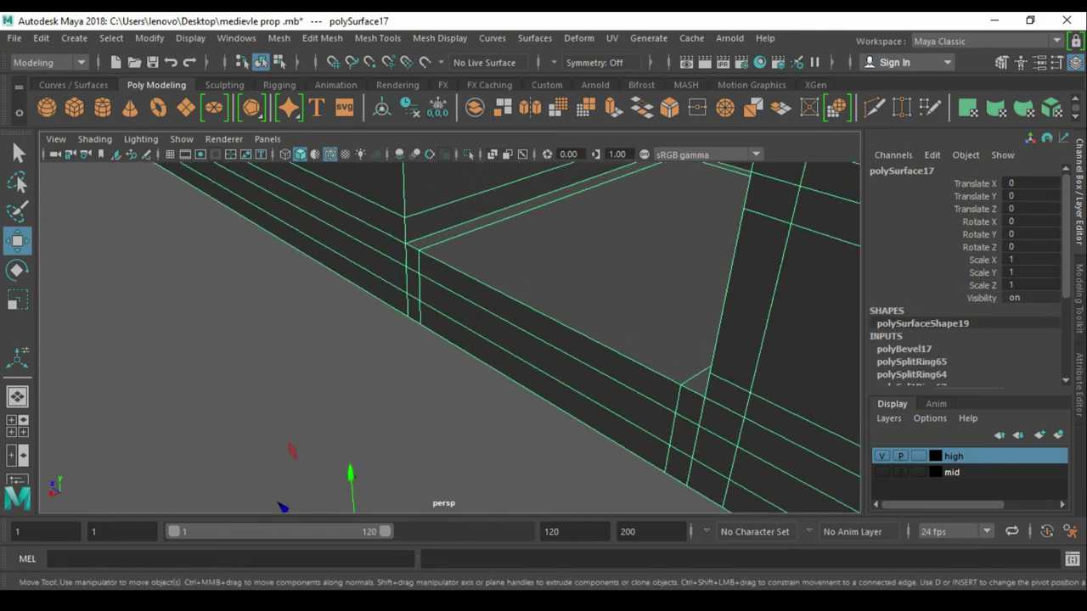
{"action": "key", "text": "ctrl+shift+x"}
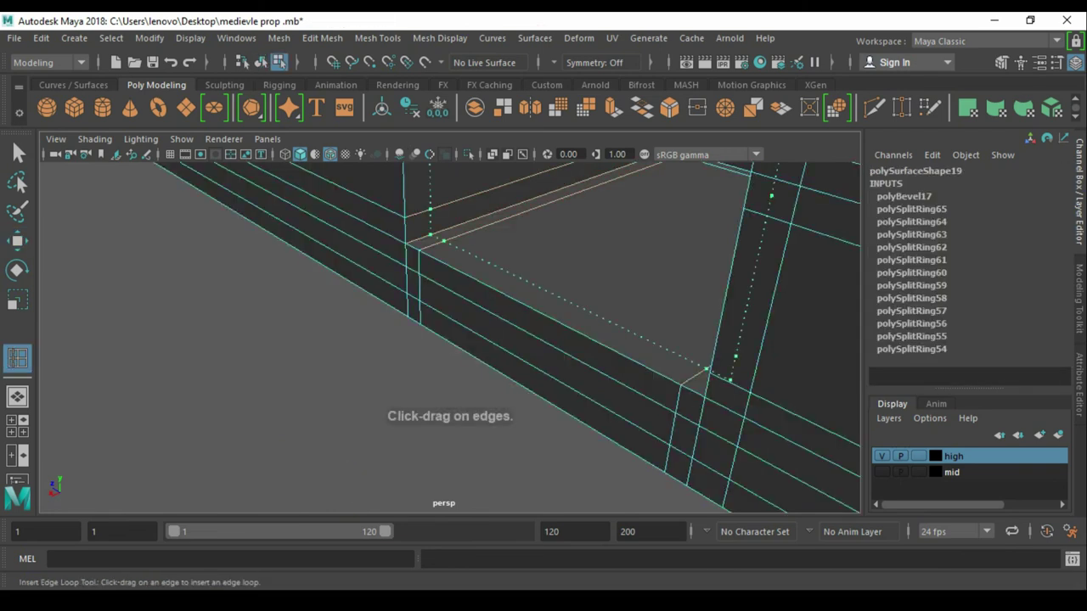
{"action": "left_click", "coordinate": [439, 243]}
{"action": "key", "text": "w"}
{"action": "key", "text": "F8"}
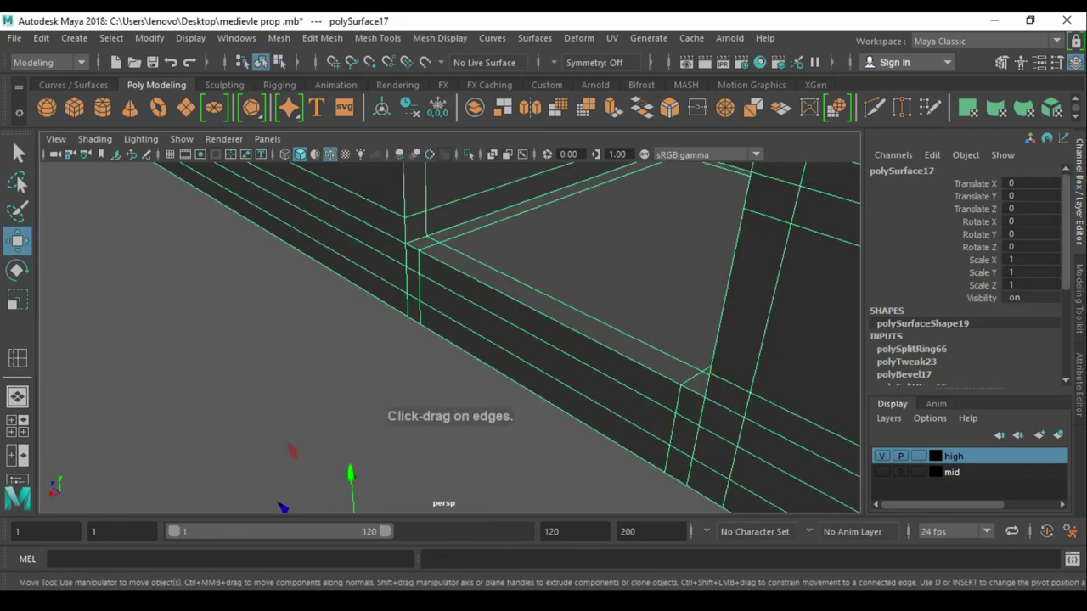
- Preview the beam smoothed and insert a second support loop near its end
{"action": "key", "text": "3"}
{"action": "key", "text": "a"}
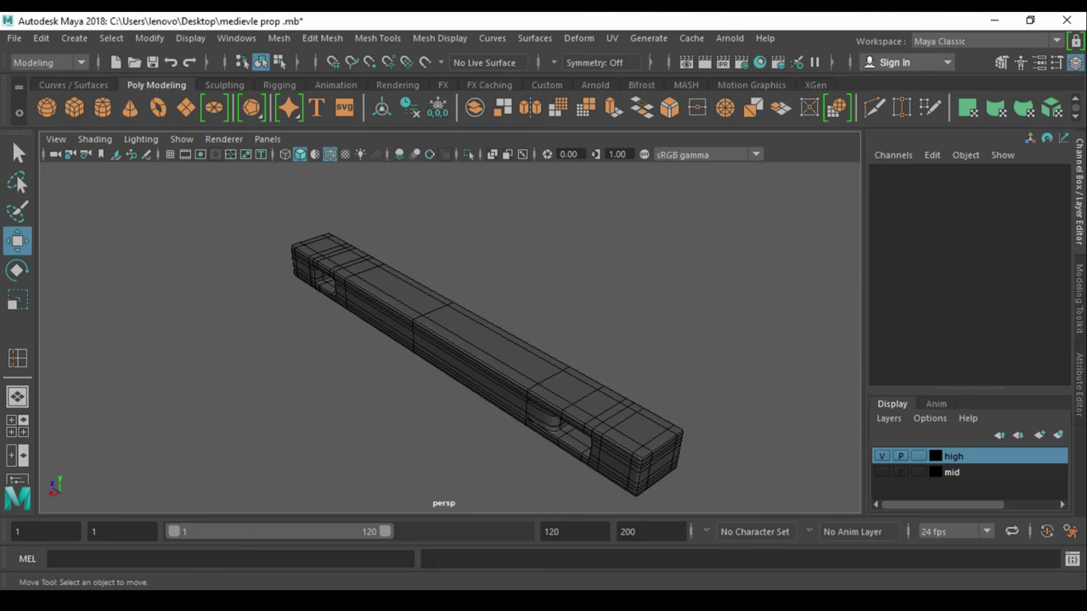
{"action": "left_click", "coordinate": [558, 303]}
{"action": "mouse_move", "coordinate": [543, 339]}
{"action": "left_mouse_down", "text": "alt"}
{"action": "mouse_move", "coordinate": [459, 323]}
{"action": "mouse_move", "coordinate": [442, 331]}
{"action": "left_mouse_up", "text": "alt"}
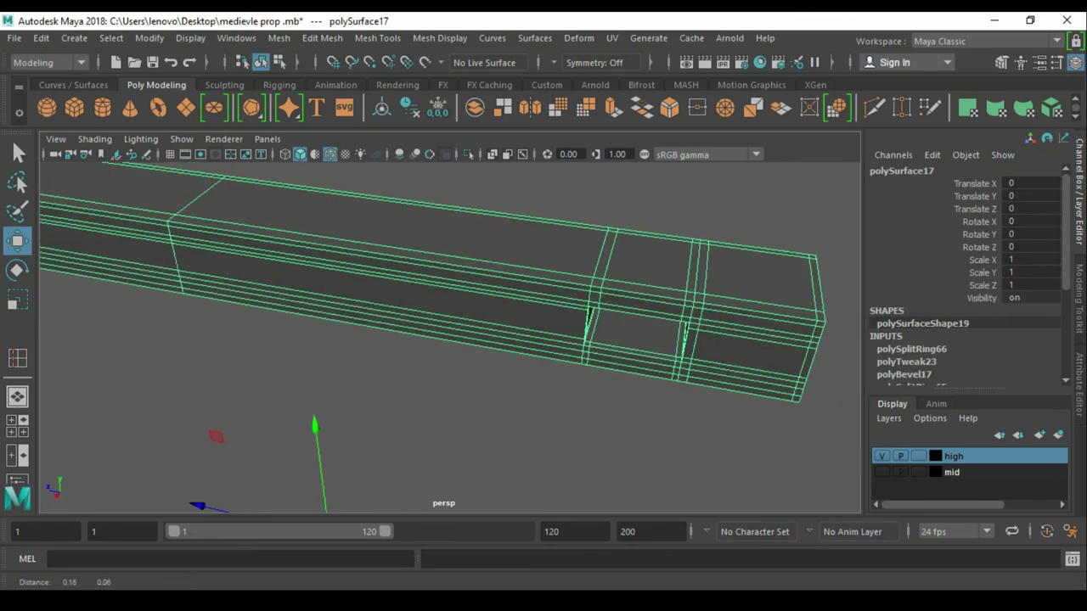
{"action": "scroll", "coordinate": [425, 340], "scroll_direction": "up", "scroll_amount": 3}
{"action": "key", "text": "y"}
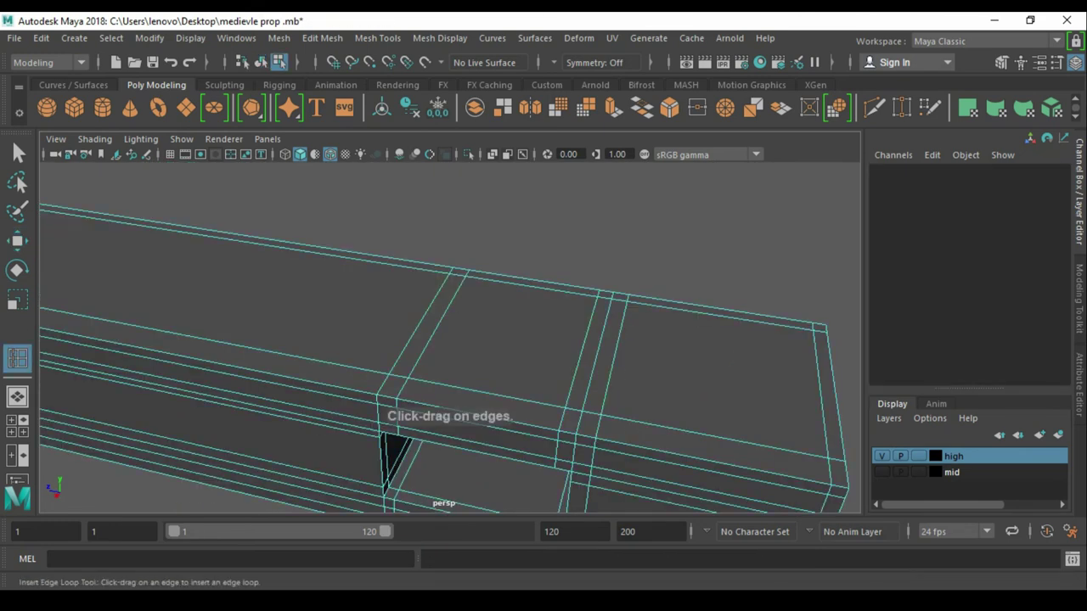
{"action": "left_click_drag", "start_coordinate": [425, 269], "coordinate": [431, 270]}
{"action": "key", "text": "w"}
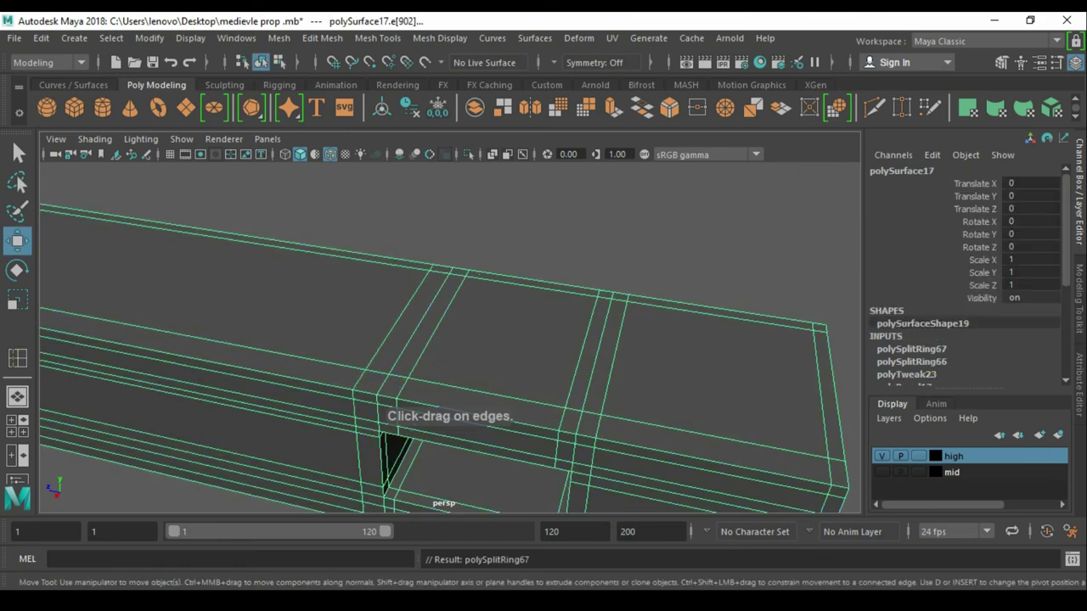
- Reposition the selected edges around the beam's hole from a front view
{"action": "scroll", "coordinate": [450, 340], "scroll_direction": "down", "scroll_amount": 3}
{"action": "left_click", "coordinate": [450, 476]}
{"action": "left_click_drag", "start_coordinate": [450, 340], "coordinate": [484, 357], "text": "alt"}
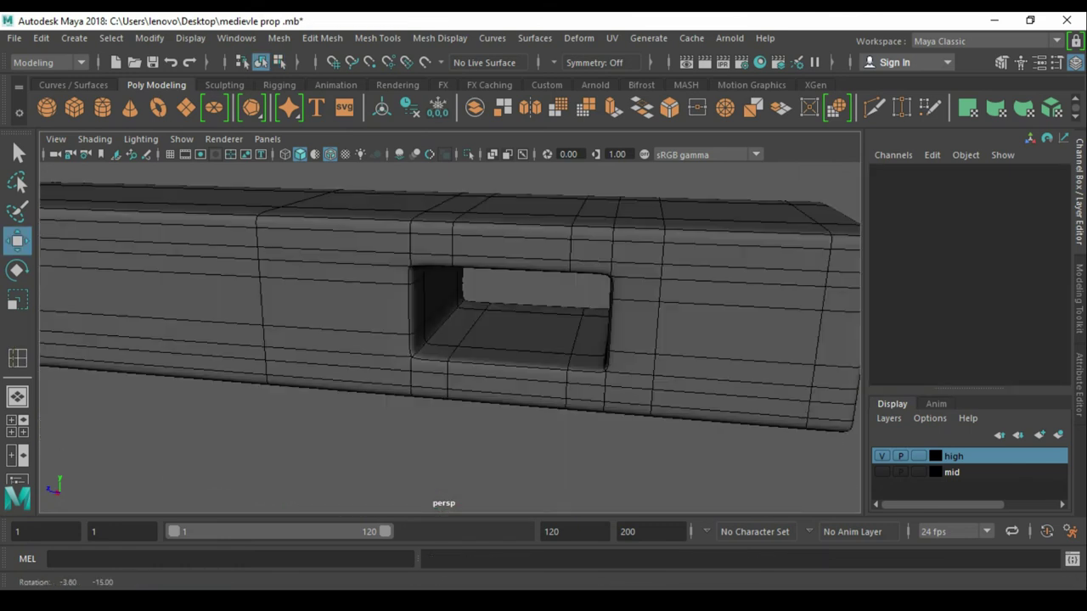
{"action": "left_click", "coordinate": [450, 297]}
{"action": "scroll", "coordinate": [450, 323], "scroll_direction": "up", "scroll_amount": 3}
{"action": "scroll", "coordinate": [450, 322], "scroll_direction": "up", "scroll_amount": 3}
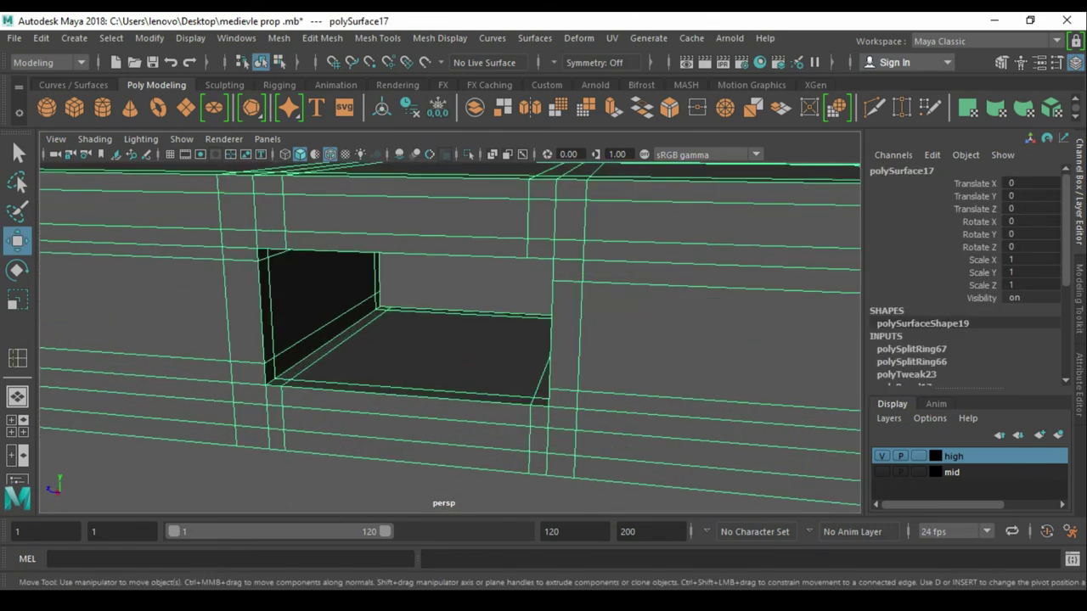
{"action": "left_click", "coordinate": [561, 340]}
{"action": "scroll", "coordinate": [579, 337], "scroll_direction": "down", "scroll_amount": 3}
{"action": "left_click_drag", "start_coordinate": [552, 335], "coordinate": [612, 336]}
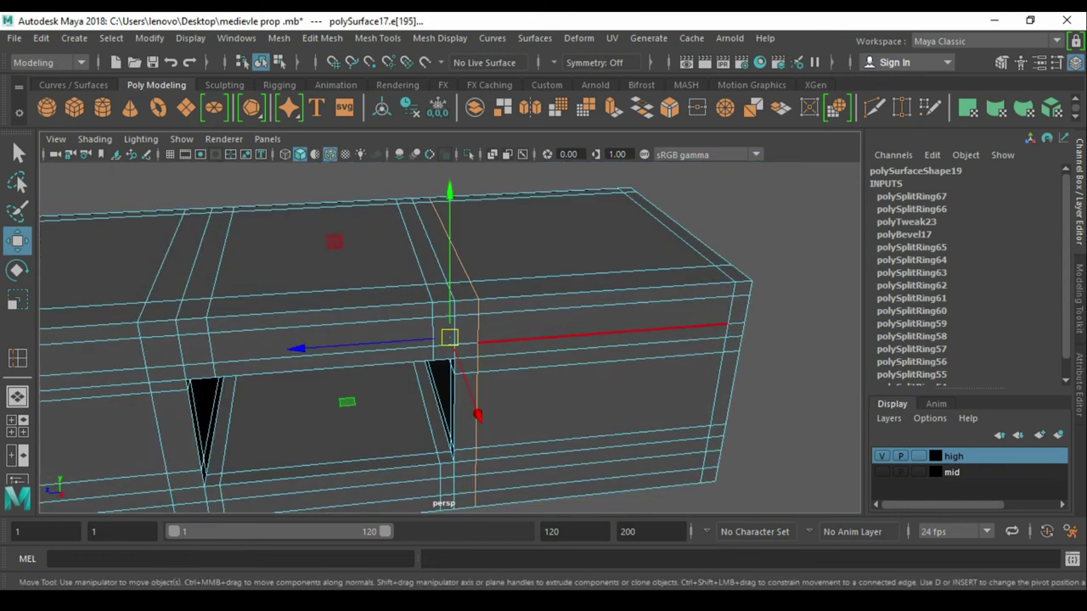
{"action": "left_click", "coordinate": [807, 425]}
- Show the previously hidden prop parts again in a diagonal view
{"action": "scroll", "coordinate": [450, 340], "scroll_direction": "down", "scroll_amount": 5}
{"action": "left_click_drag", "start_coordinate": [451, 340], "coordinate": [510, 322], "text": "alt"}
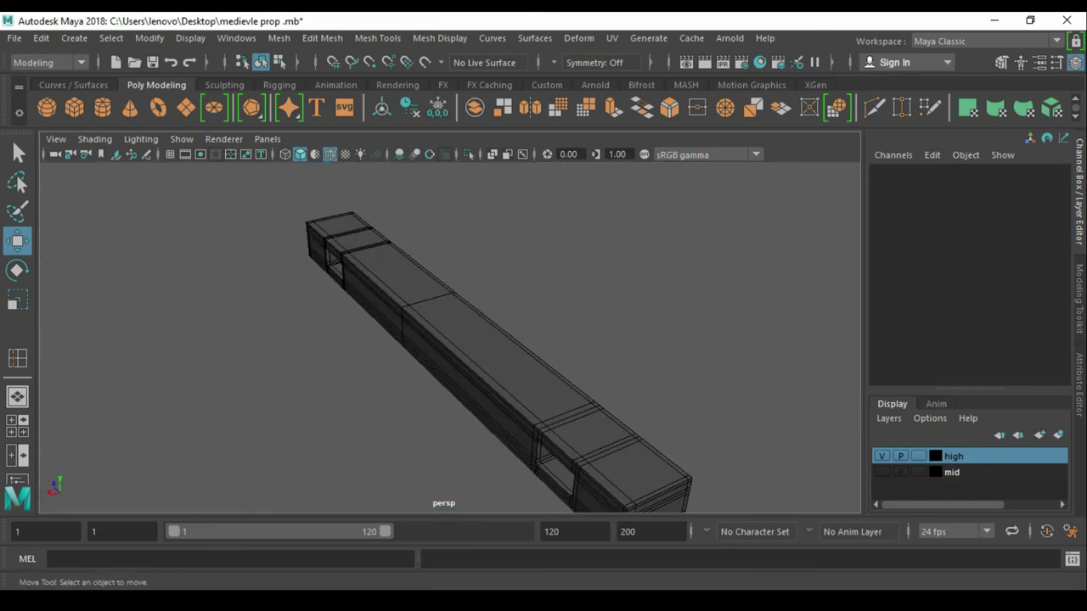
{"action": "key", "text": "ctrl+shift+h"}
{"action": "scroll", "coordinate": [450, 340], "scroll_direction": "up", "scroll_amount": 3}
- Isolate the long beam and frame it for component editing
{"action": "left_click", "coordinate": [543, 399]}
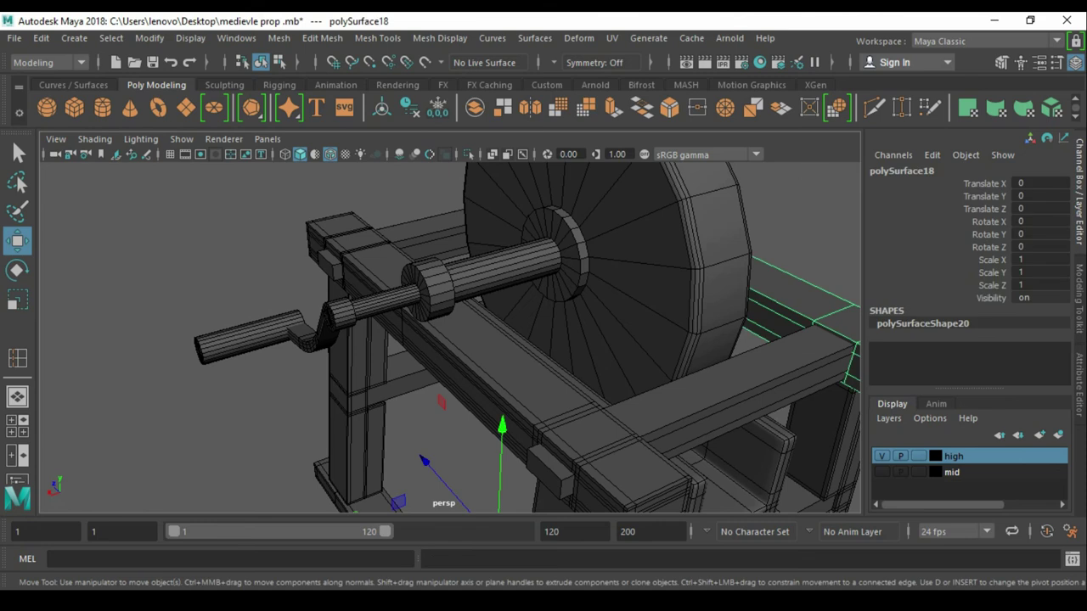
{"action": "key", "text": "alt+h"}
{"action": "key", "text": "f"}
{"action": "key", "text": "q"}
{"action": "key", "text": "F10"}
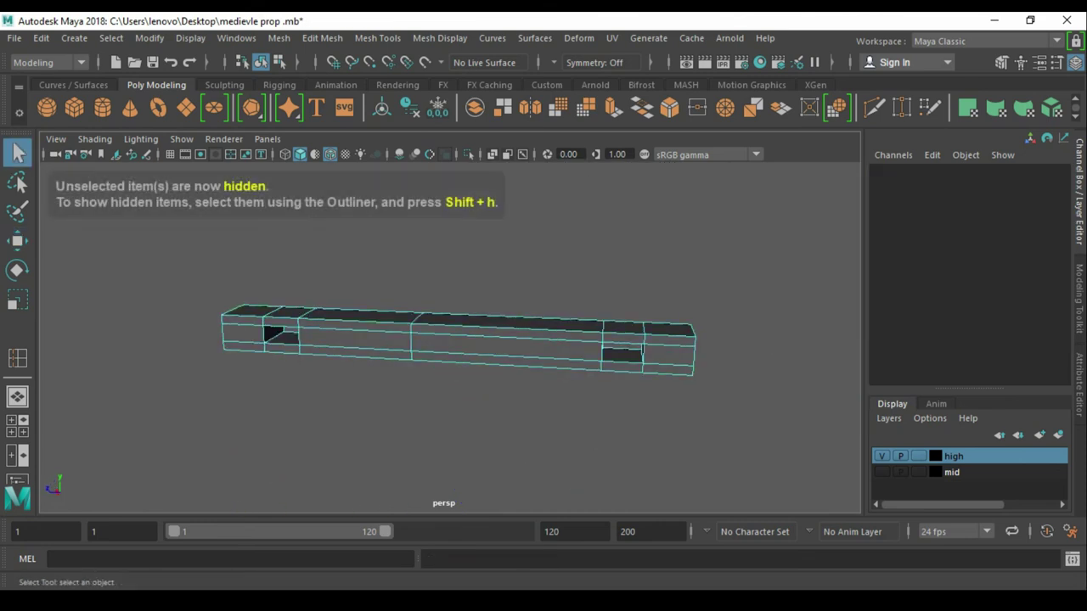
{"action": "left_click_drag", "start_coordinate": [450, 340], "coordinate": [476, 340], "text": "alt"}
{"action": "key", "text": "w"}
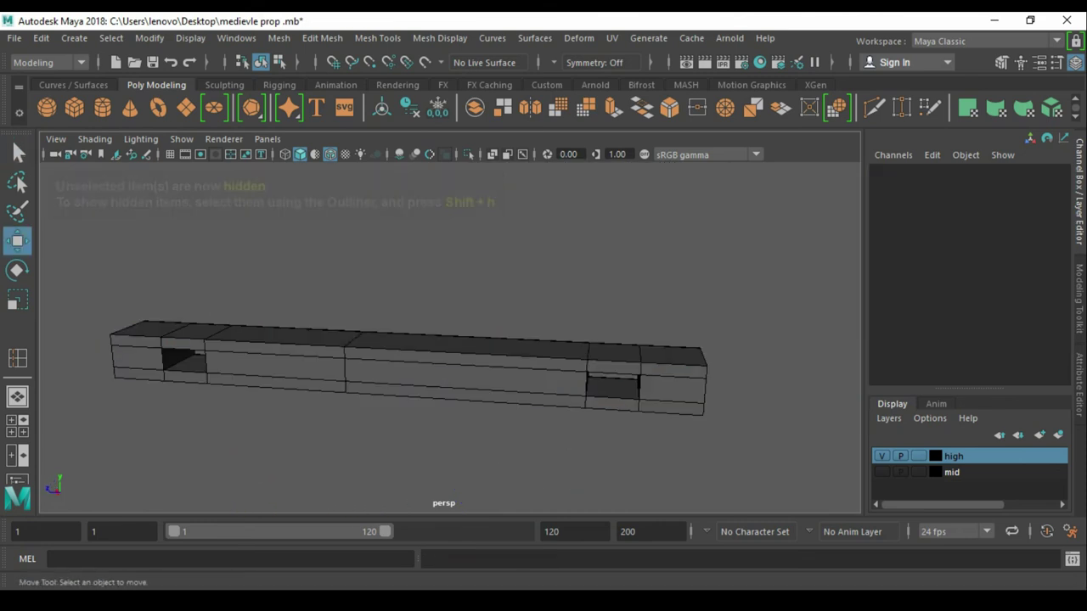
{"action": "left_click", "coordinate": [586, 372]}
{"action": "key", "text": "f"}
{"action": "left_click_drag", "start_coordinate": [594, 255], "coordinate": [669, 209], "text": "alt"}
{"action": "scroll", "coordinate": [669, 209], "scroll_direction": "down", "scroll_amount": 3}
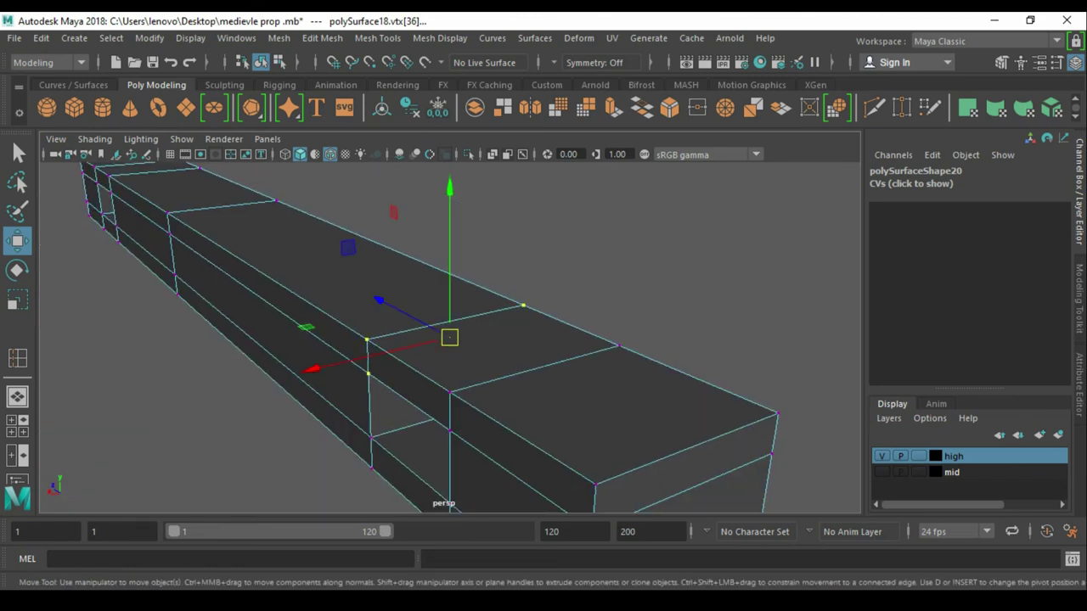
{"action": "key", "text": "F8"}
- Insert support loops near the beam's end, beside the hole and along its top edge
{"action": "mouse_move", "coordinate": [670, 208]}
{"action": "right_mouse_down", "text": "shift"}
{"action": "mouse_move", "coordinate": [509, 374]}
{"action": "mouse_move", "coordinate": [505, 366]}
{"action": "right_mouse_up", "text": "shift"}
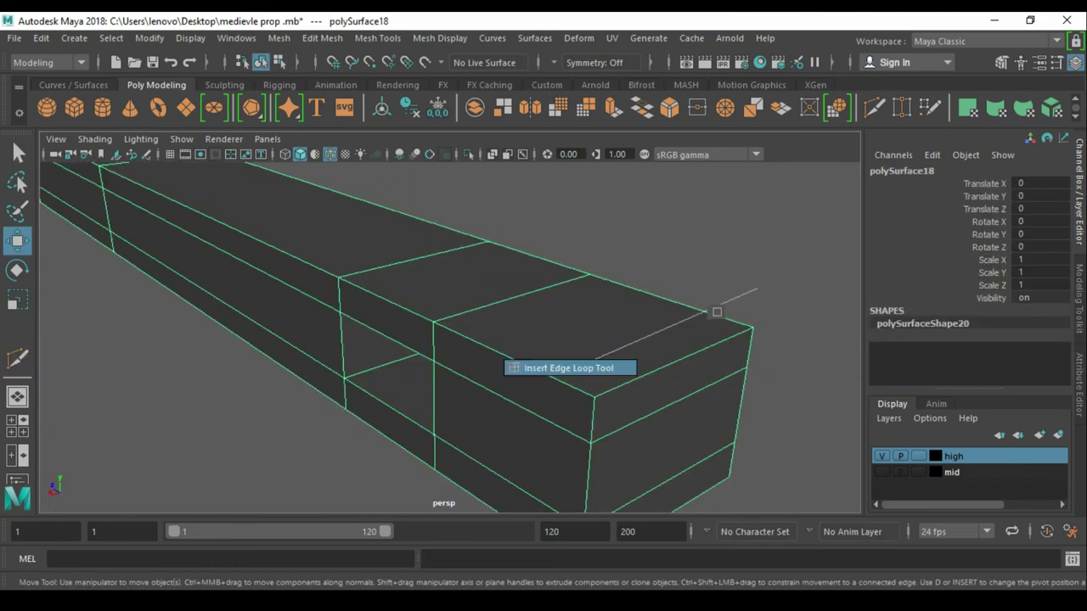
{"action": "left_click", "coordinate": [586, 393]}
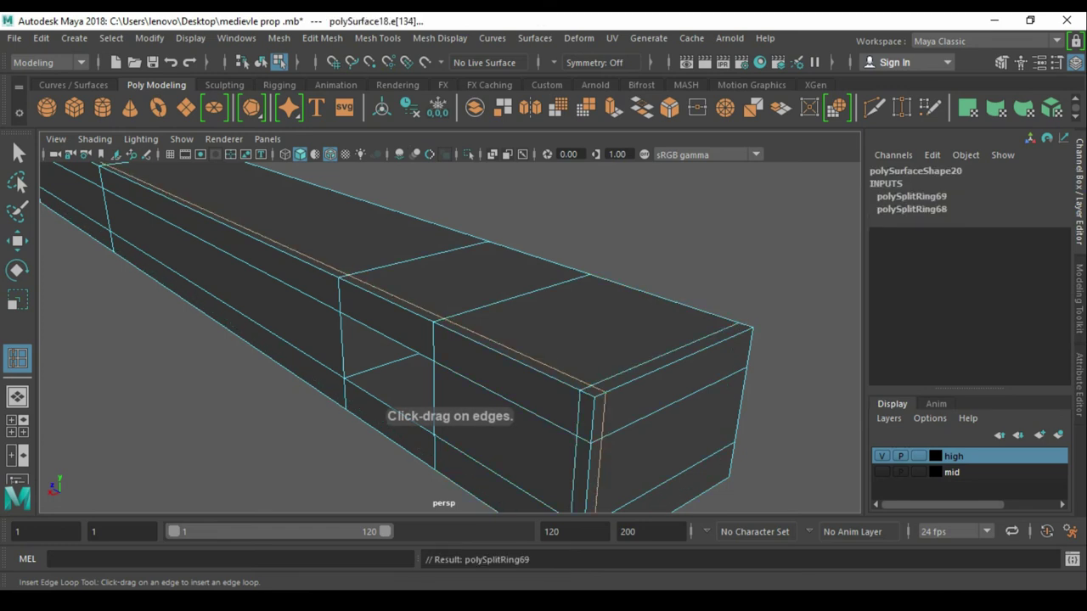
{"action": "left_click", "coordinate": [735, 330]}
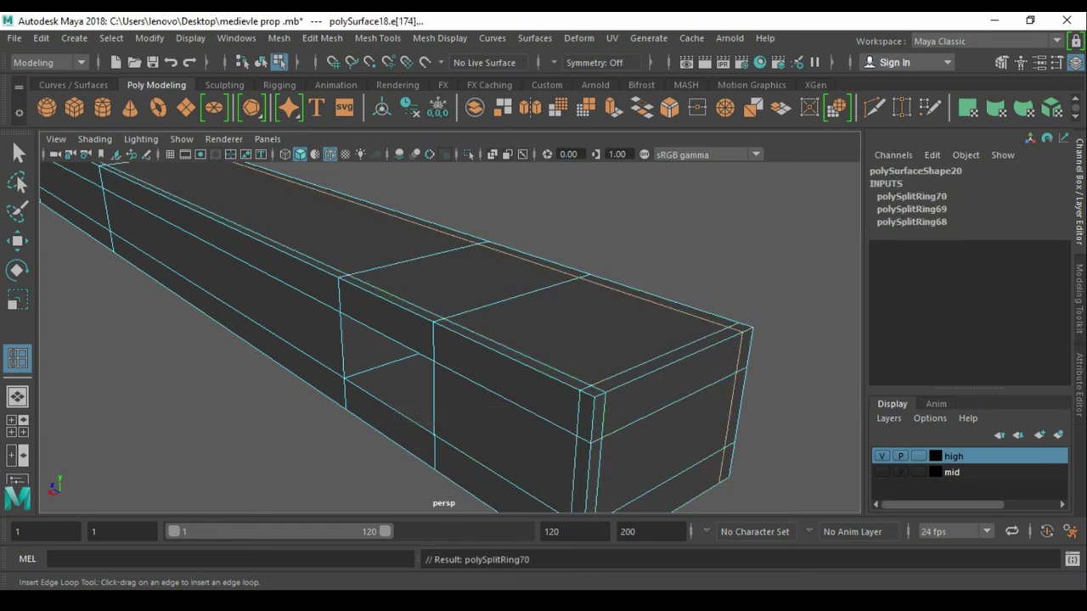
{"action": "left_click_drag", "start_coordinate": [510, 357], "coordinate": [543, 339], "text": "alt"}
{"action": "left_click", "coordinate": [531, 349]}
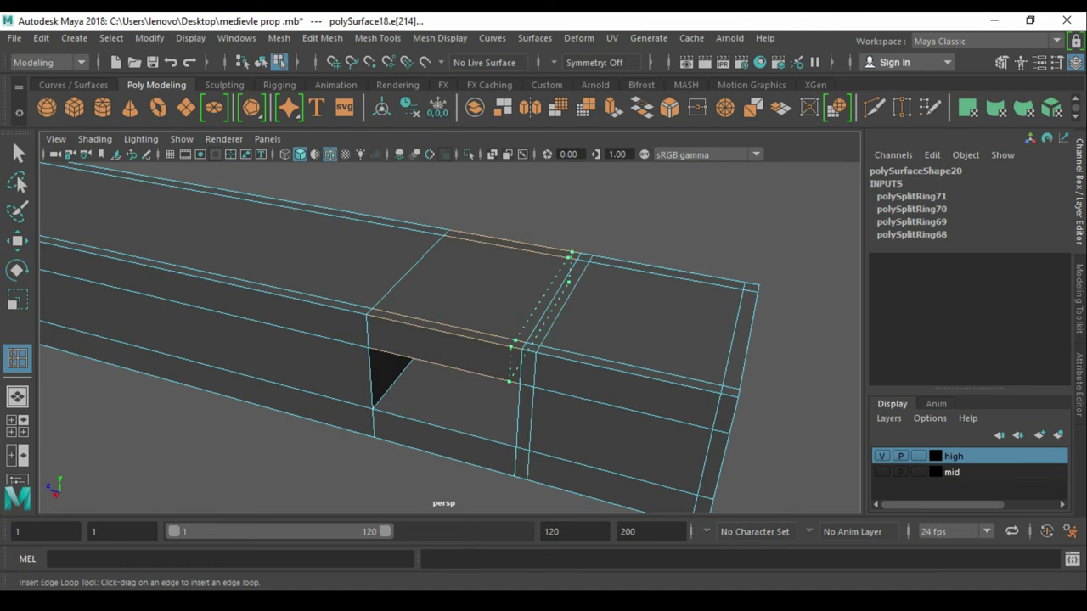
{"action": "left_click", "coordinate": [510, 343]}
{"action": "left_click", "coordinate": [380, 316]}
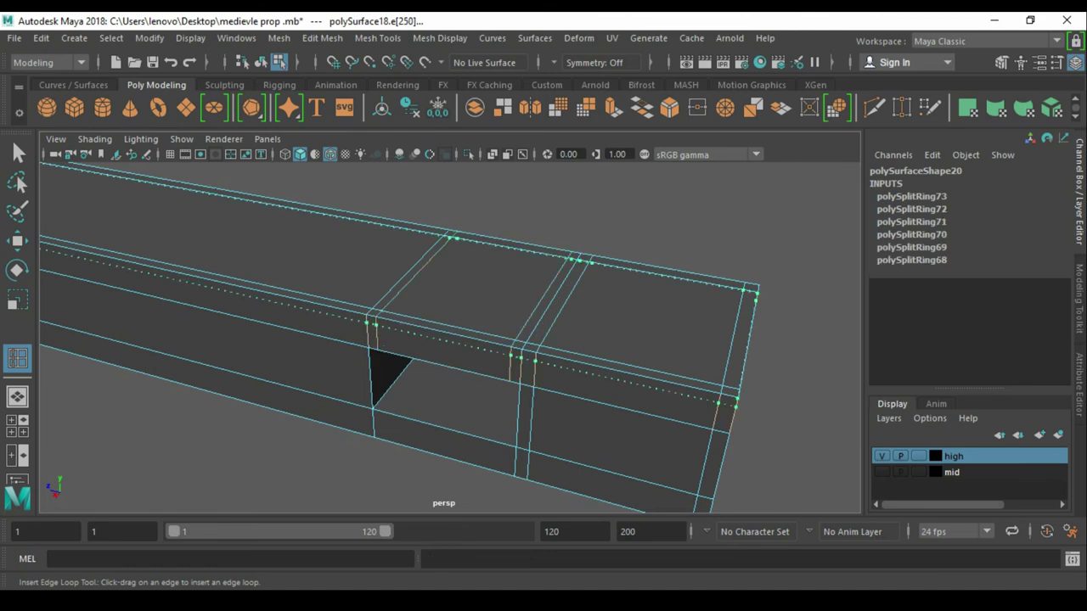
{"action": "left_click", "coordinate": [371, 325]}
{"action": "left_click", "coordinate": [371, 333]}
- Add support loops at the hole's left side, its bottom, and the beam's lower faces
{"action": "left_click", "coordinate": [360, 374]}
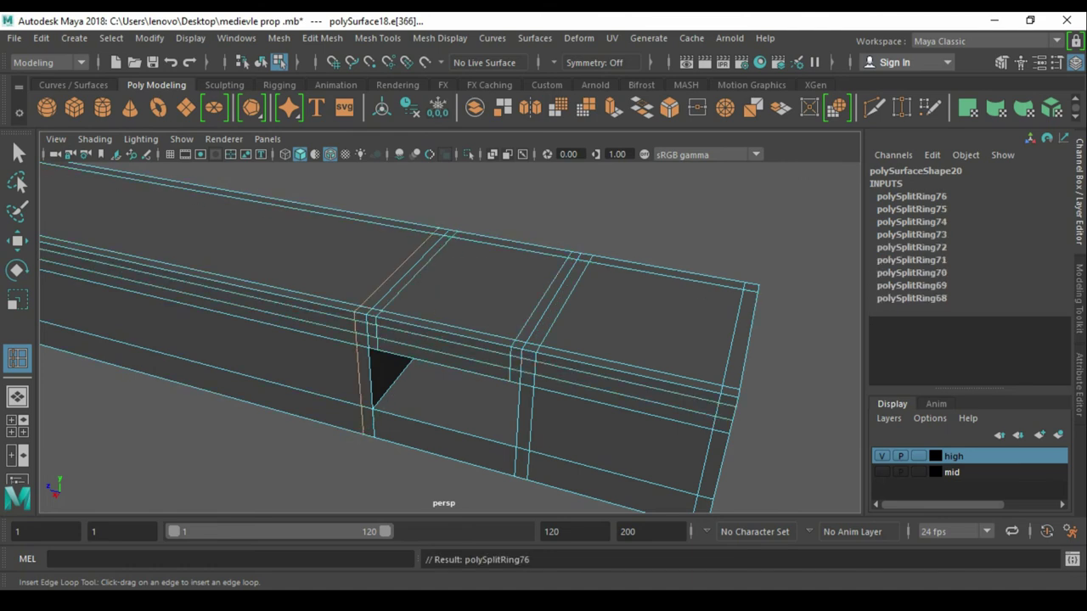
{"action": "left_click", "coordinate": [359, 355]}
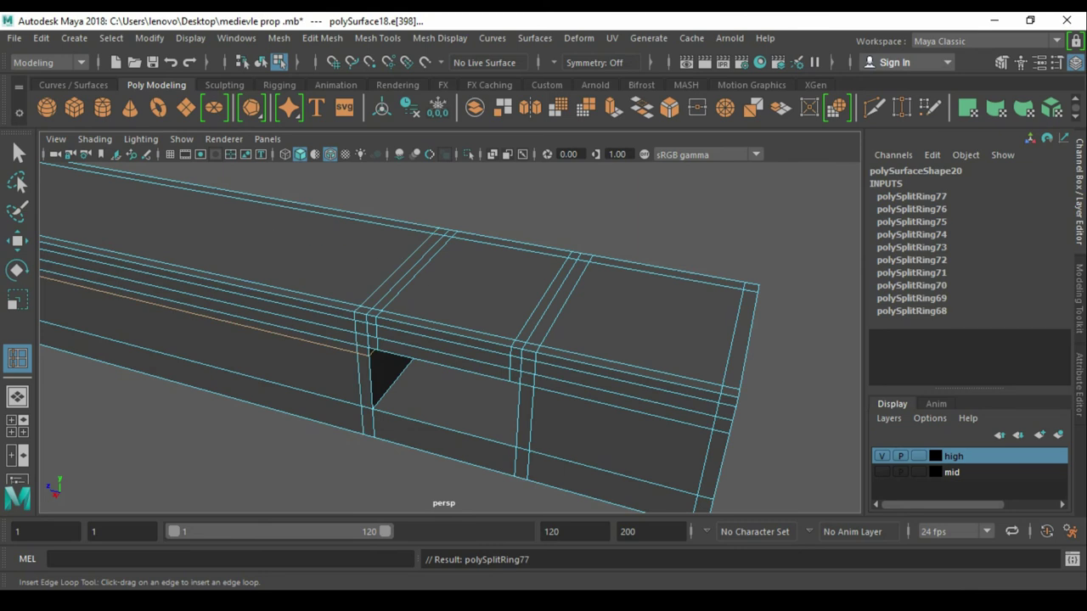
{"action": "left_click", "coordinate": [367, 392]}
{"action": "left_click", "coordinate": [515, 432]}
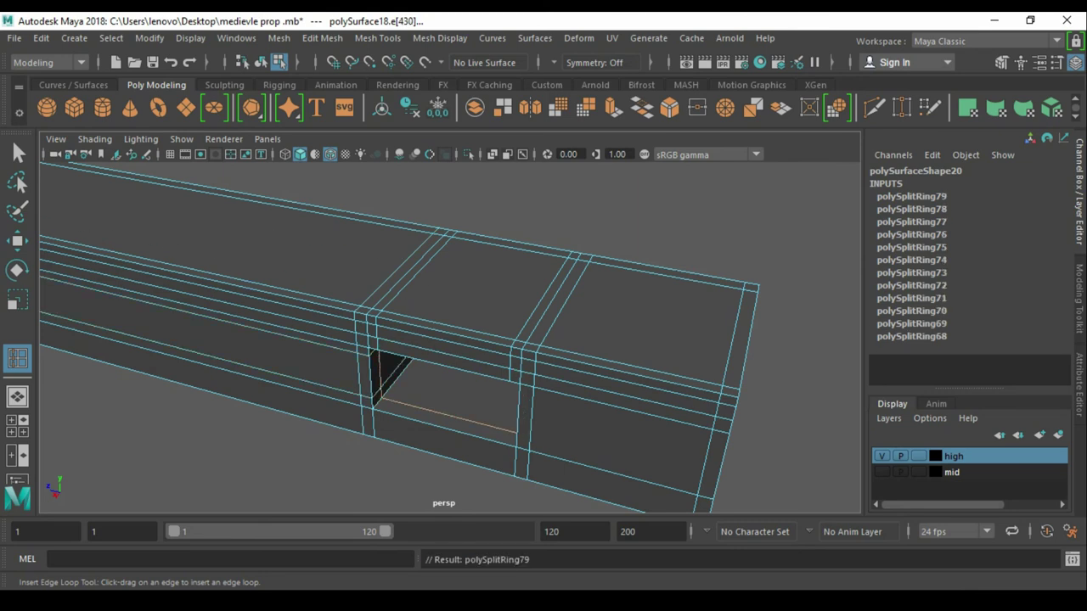
{"action": "left_click", "coordinate": [516, 454]}
{"action": "left_click", "coordinate": [519, 472]}
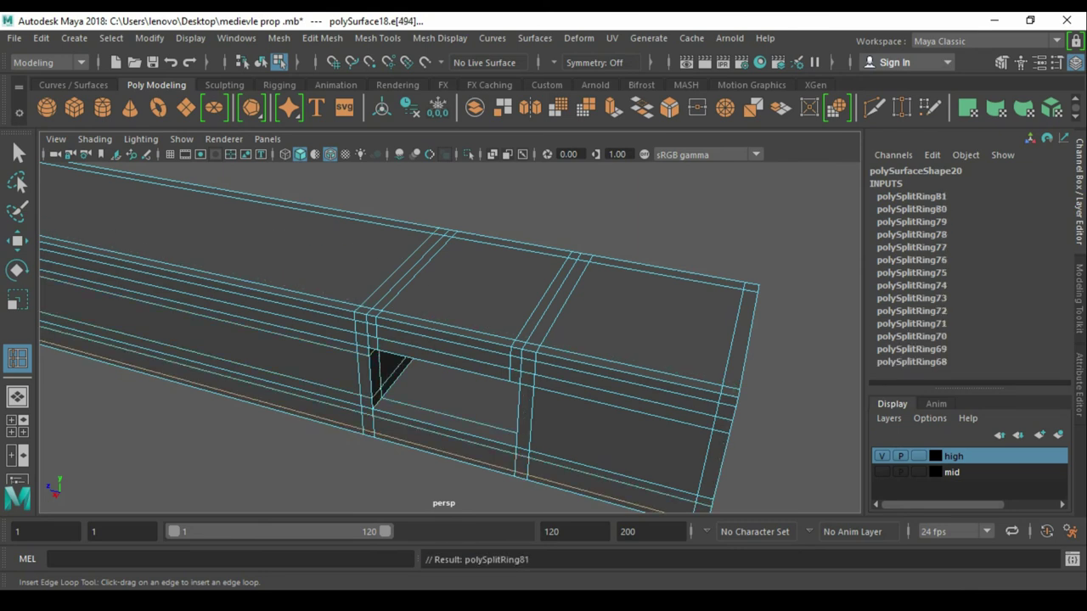
{"action": "middle_click_drag", "start_coordinate": [382, 357], "coordinate": [467, 356], "text": "alt"}
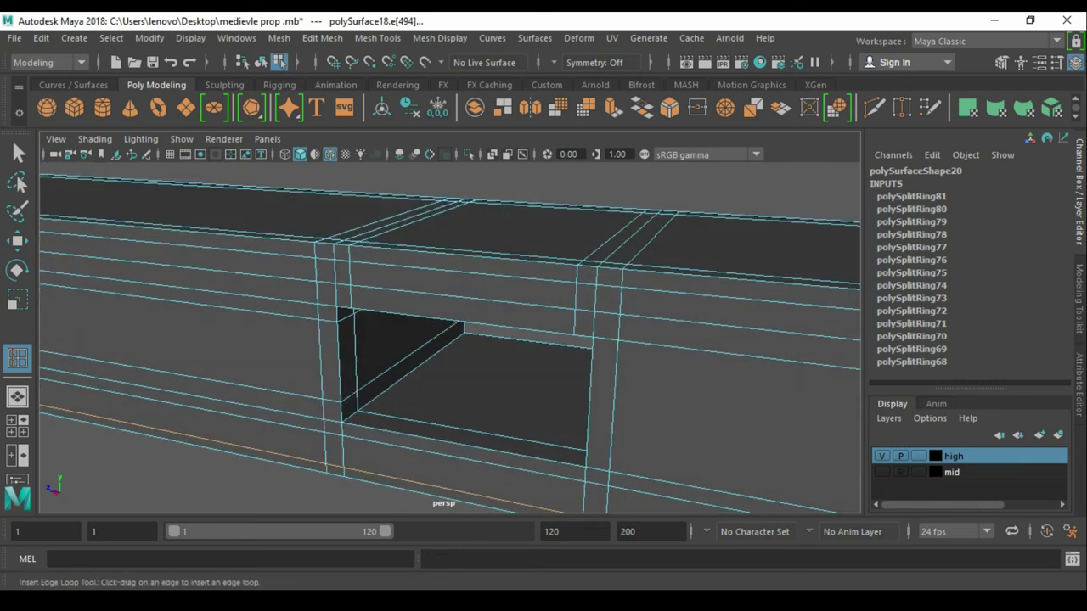
{"action": "left_click", "coordinate": [298, 463]}
- Orbit around the beam to inspect the hole and the loops at its end
{"action": "left_click_drag", "start_coordinate": [425, 339], "coordinate": [552, 340], "text": "alt"}
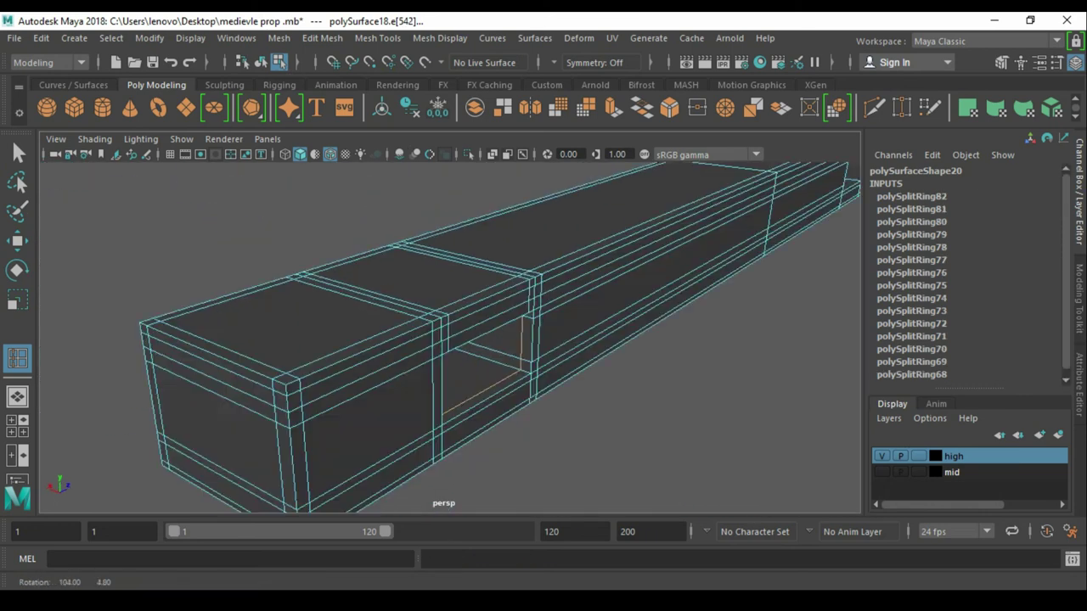
{"action": "left_click_drag", "start_coordinate": [441, 340], "coordinate": [374, 340], "text": "alt"}
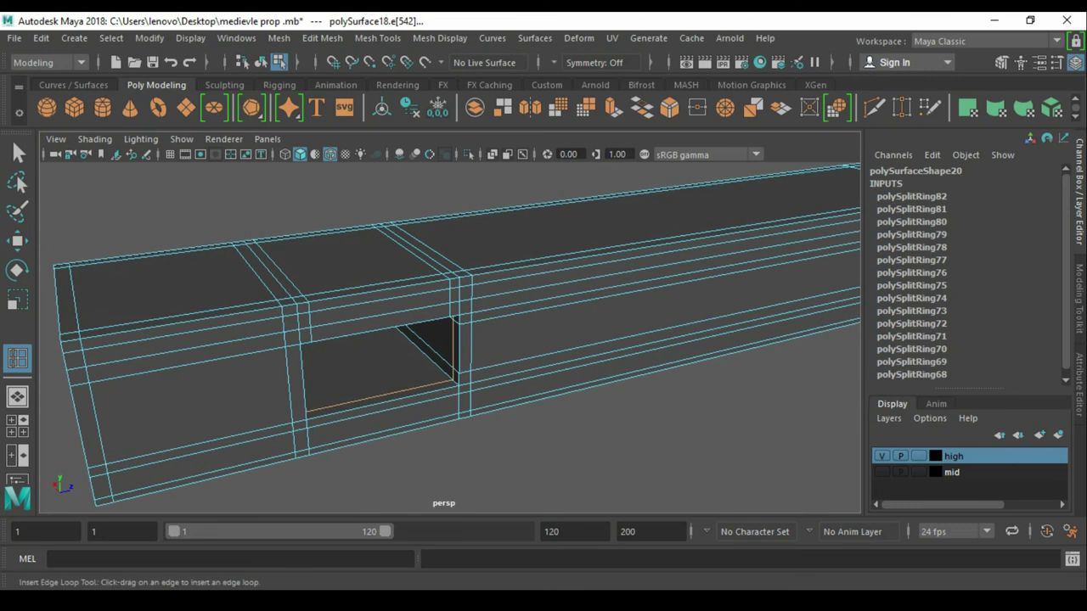
{"action": "right_click_drag", "start_coordinate": [425, 339], "coordinate": [492, 340], "text": "alt"}
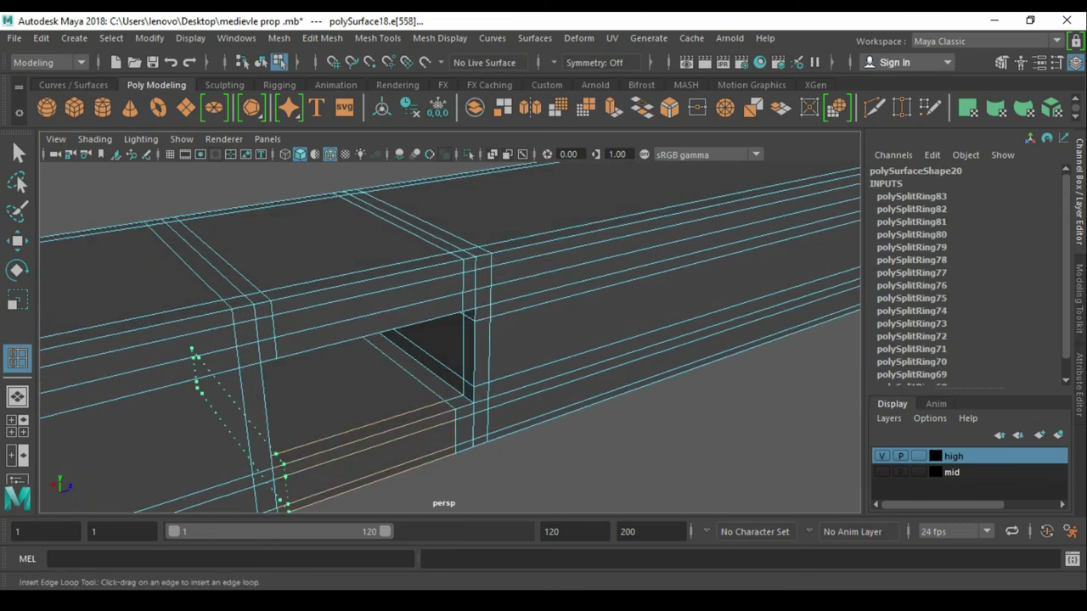
{"action": "right_click_drag", "start_coordinate": [450, 340], "coordinate": [382, 340], "text": "alt"}
{"action": "mouse_move", "coordinate": [450, 340]}
{"action": "left_mouse_down", "text": "alt"}
{"action": "mouse_move", "coordinate": [493, 322]}
{"action": "mouse_move", "coordinate": [450, 254]}
{"action": "left_mouse_up", "text": "alt"}
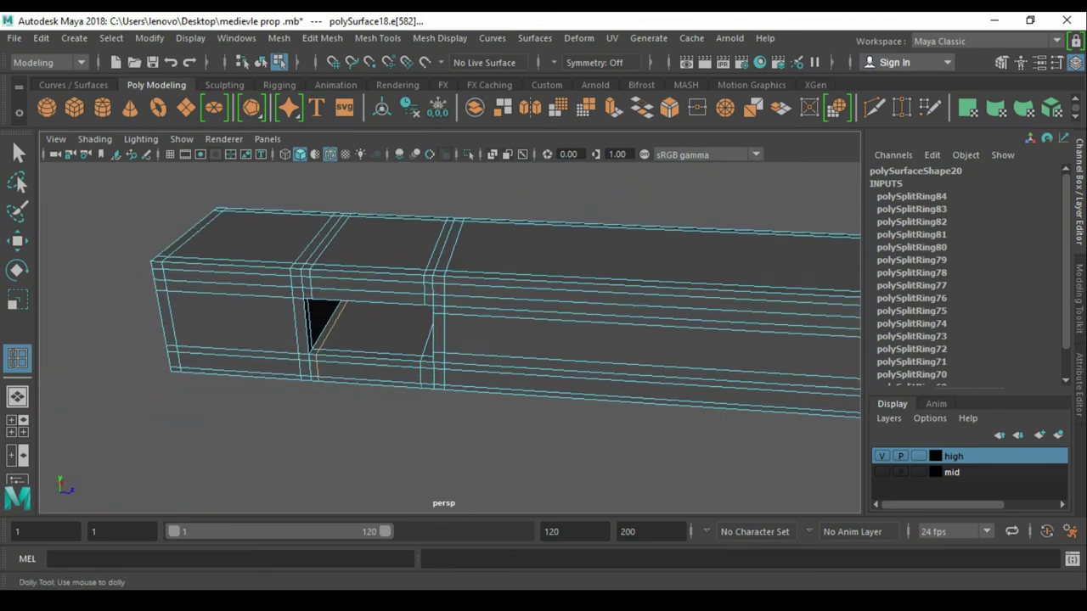
{"action": "right_click_drag", "start_coordinate": [450, 340], "coordinate": [510, 339], "text": "alt"}
{"action": "mouse_move", "coordinate": [450, 272]}
{"action": "left_mouse_down", "text": "alt"}
{"action": "mouse_move", "coordinate": [450, 339]}
{"action": "mouse_move", "coordinate": [476, 280]}
{"action": "mouse_move", "coordinate": [526, 255]}
{"action": "left_mouse_up", "text": "alt"}
- Frame the beam's far end and line up a level front view of the hole
{"action": "right_click_drag", "start_coordinate": [527, 254], "coordinate": [476, 255], "text": "alt"}
{"action": "key", "text": "w"}
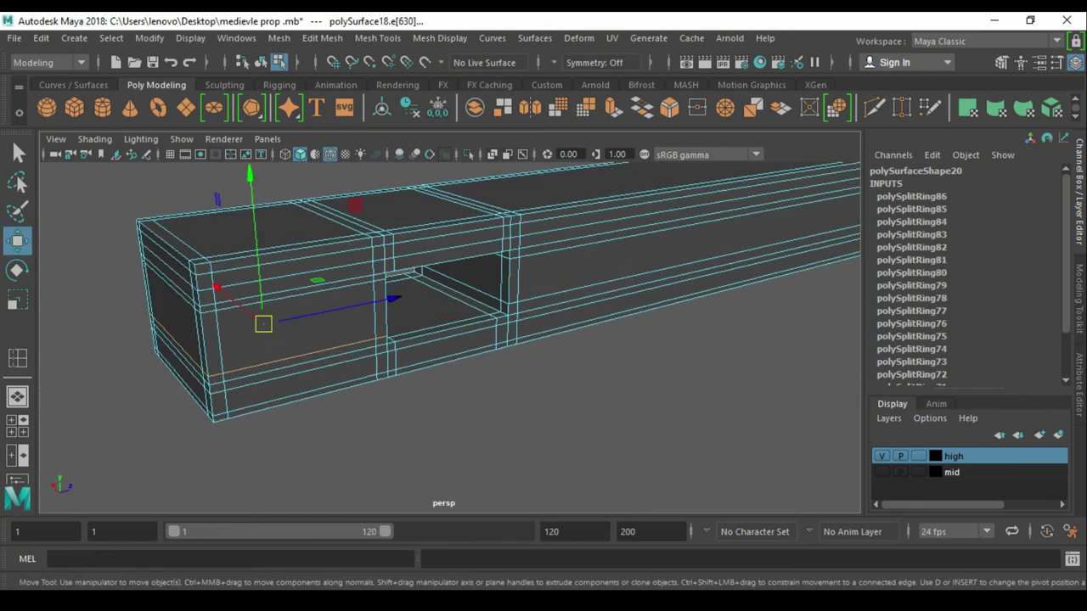
{"action": "left_click", "coordinate": [595, 442]}
{"action": "left_click_drag", "start_coordinate": [450, 340], "coordinate": [509, 305], "text": "alt"}
{"action": "left_click_drag", "start_coordinate": [323, 408], "coordinate": [391, 510]}
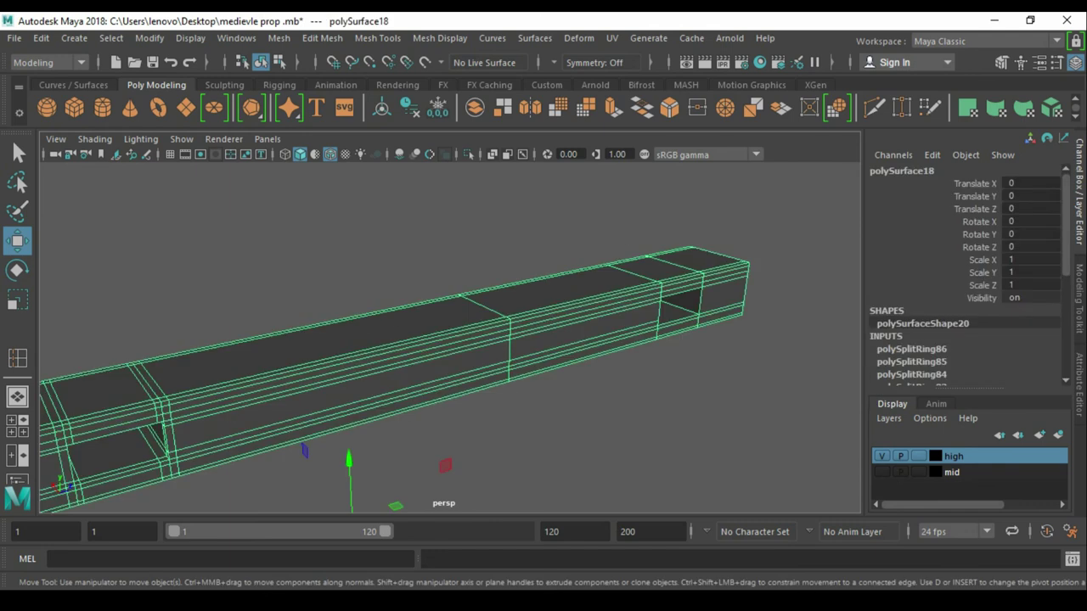
{"action": "key", "text": "f"}
{"action": "left_click_drag", "start_coordinate": [450, 340], "coordinate": [510, 306], "text": "alt"}
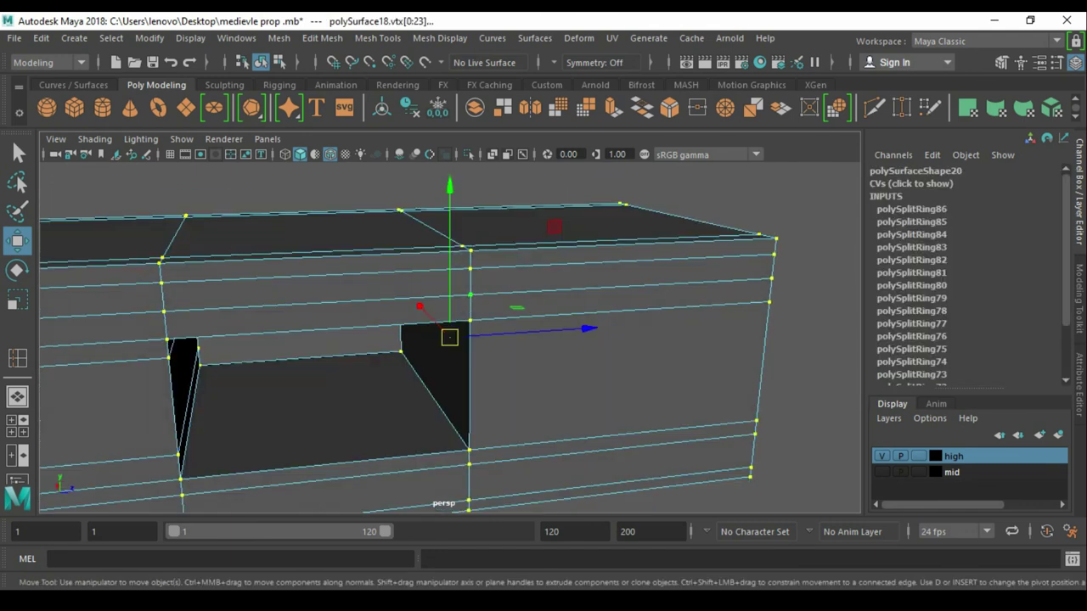
{"action": "left_click_drag", "start_coordinate": [450, 340], "coordinate": [510, 306], "text": "alt"}
{"action": "left_click", "coordinate": [424, 408]}
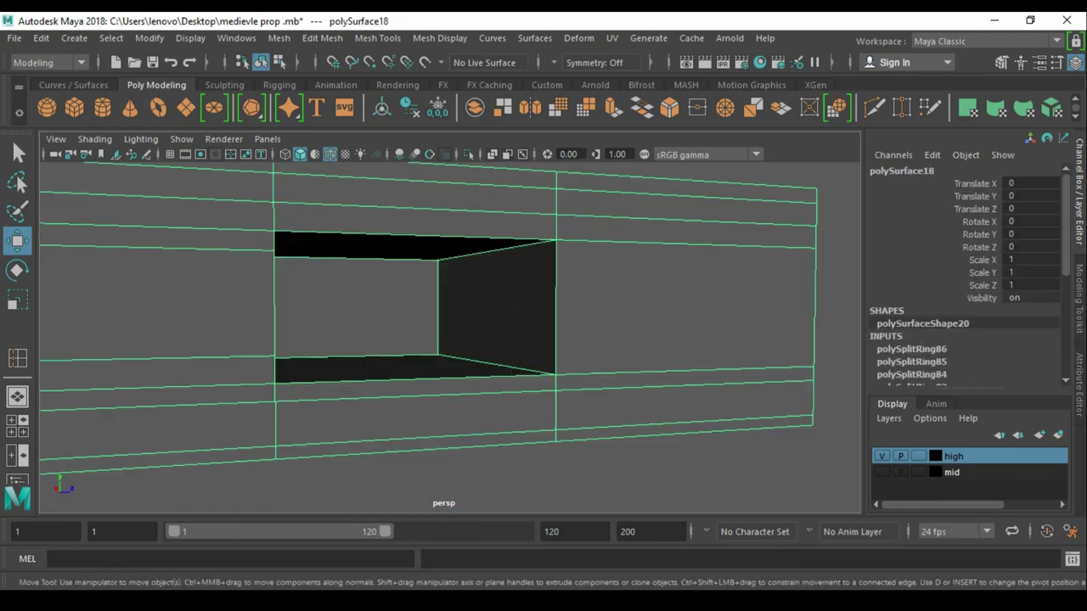
- Insert support loops beside, around and on the floor of the hole
{"action": "left_click", "coordinate": [18, 357]}
{"action": "left_click", "coordinate": [556, 254]}
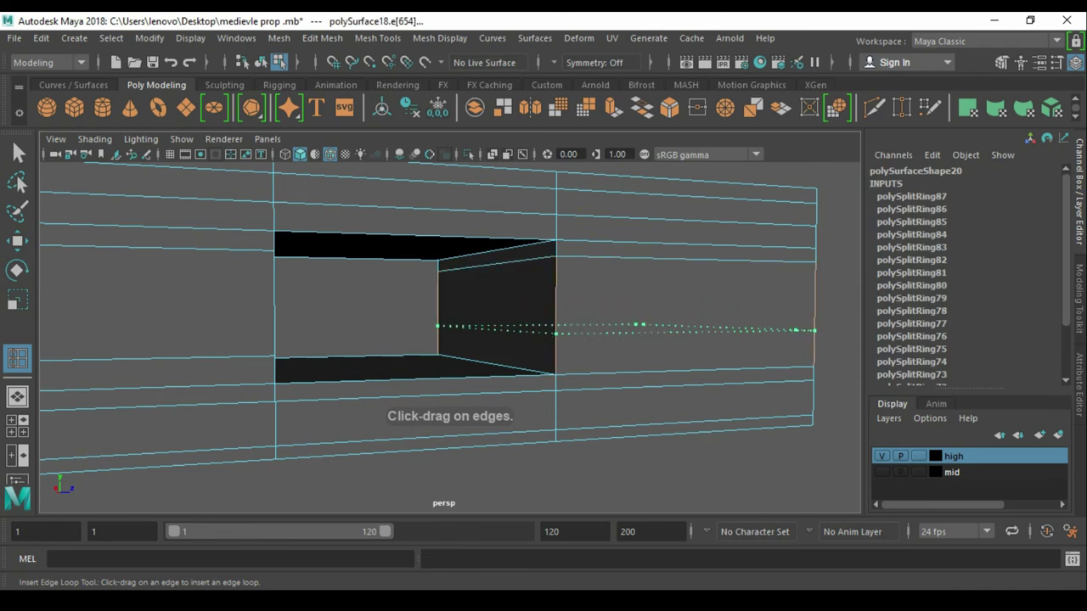
{"action": "left_click", "coordinate": [569, 254]}
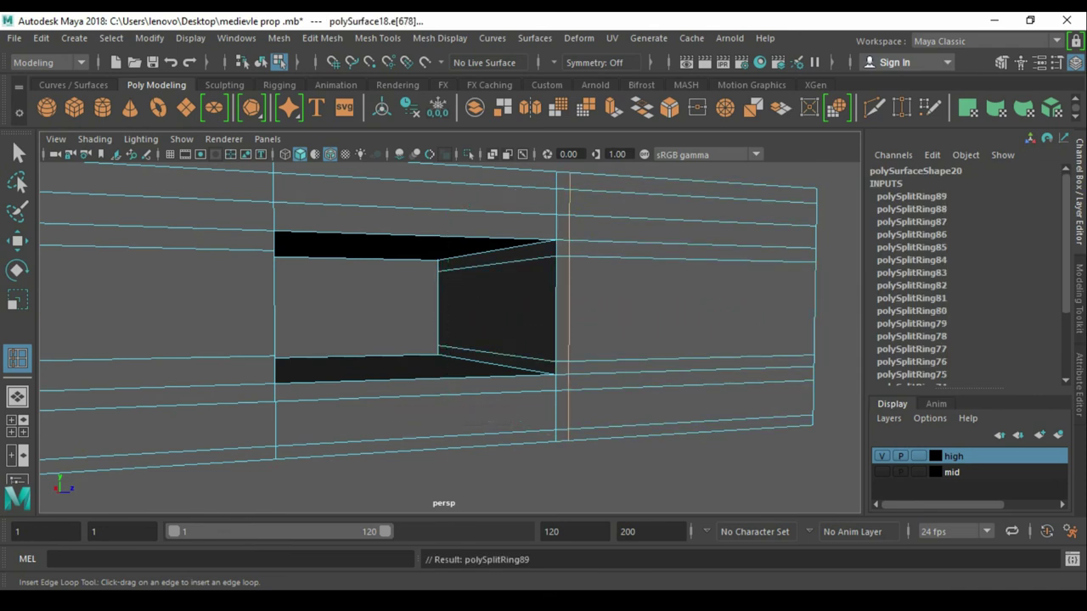
{"action": "mouse_move", "coordinate": [441, 297]}
{"action": "left_mouse_down", "text": "alt"}
{"action": "mouse_move", "coordinate": [442, 357]}
{"action": "mouse_move", "coordinate": [433, 340]}
{"action": "mouse_move", "coordinate": [492, 331]}
{"action": "left_mouse_up", "text": "alt"}
{"action": "left_click", "coordinate": [433, 383]}
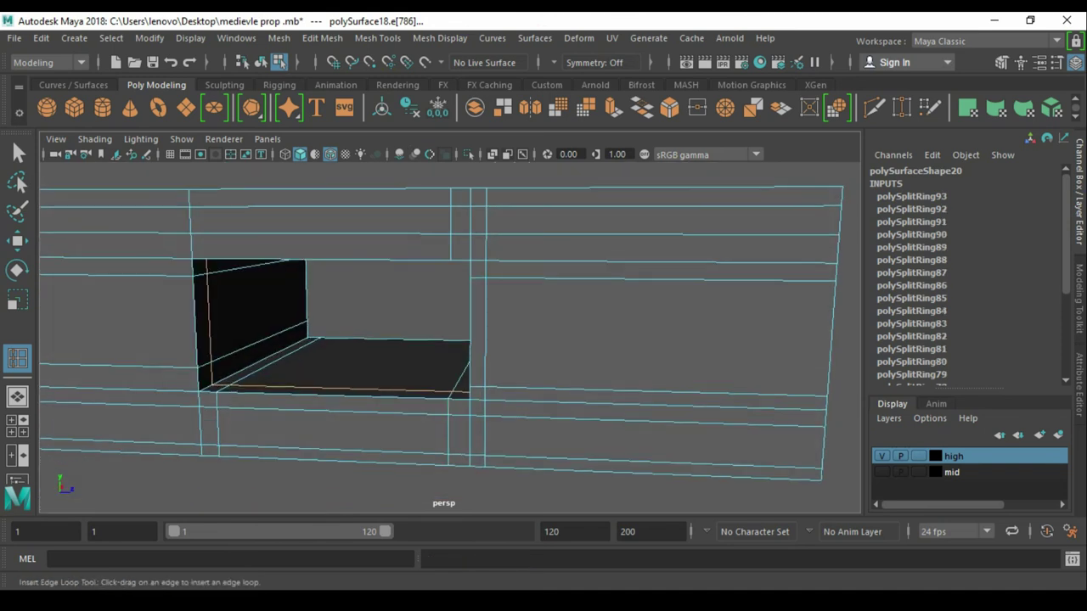
{"action": "left_click", "coordinate": [297, 298]}
{"action": "mouse_move", "coordinate": [442, 298]}
{"action": "left_mouse_down", "text": "alt"}
{"action": "mouse_move", "coordinate": [441, 365]}
{"action": "mouse_move", "coordinate": [442, 297]}
{"action": "mouse_move", "coordinate": [476, 322]}
{"action": "left_mouse_up", "text": "alt"}
- Reselect the beam and pick edges near the hole
{"action": "key", "text": "w"}
{"action": "key", "text": "F8"}
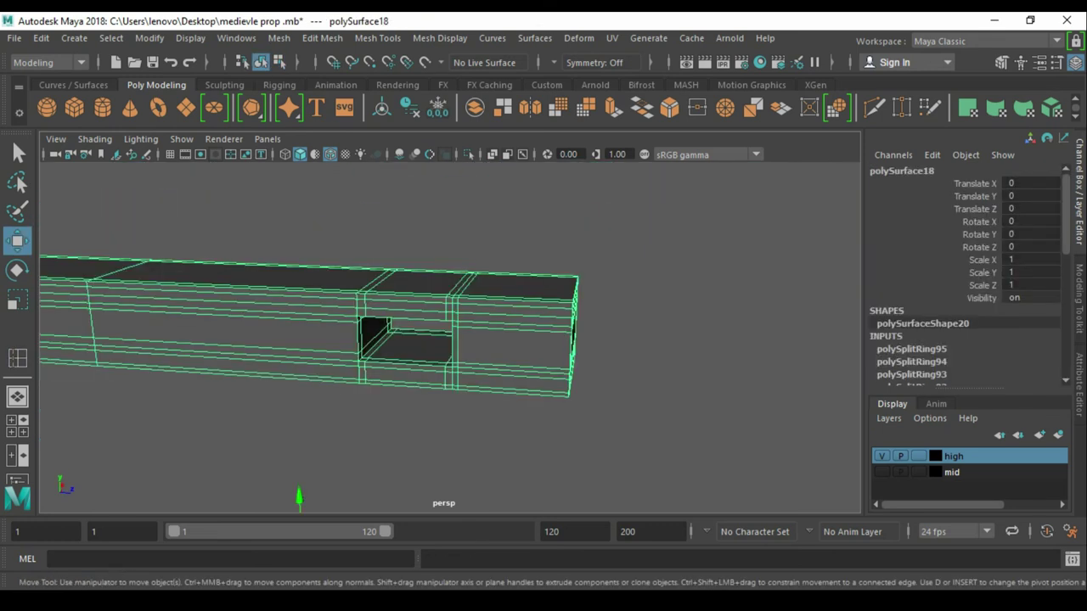
{"action": "left_click", "coordinate": [577, 316]}
{"action": "left_click", "coordinate": [510, 340]}
{"action": "mouse_move", "coordinate": [510, 340]}
{"action": "left_mouse_down", "text": "alt"}
{"action": "mouse_move", "coordinate": [544, 322]}
{"action": "mouse_move", "coordinate": [509, 306]}
{"action": "left_mouse_up", "text": "alt"}
{"action": "left_click", "coordinate": [747, 382]}
{"action": "left_click", "coordinate": [509, 356]}
{"action": "key", "text": "y"}
{"action": "left_click", "coordinate": [620, 386]}
- Inspect the beam in smooth preview, then return to the unsmoothed view
{"action": "key", "text": "w"}
{"action": "key", "text": "3"}
{"action": "left_click_drag", "start_coordinate": [594, 366], "coordinate": [509, 340], "text": "alt"}
{"action": "left_click", "coordinate": [748, 382]}
{"action": "left_click", "coordinate": [425, 322]}
{"action": "key", "text": "1"}
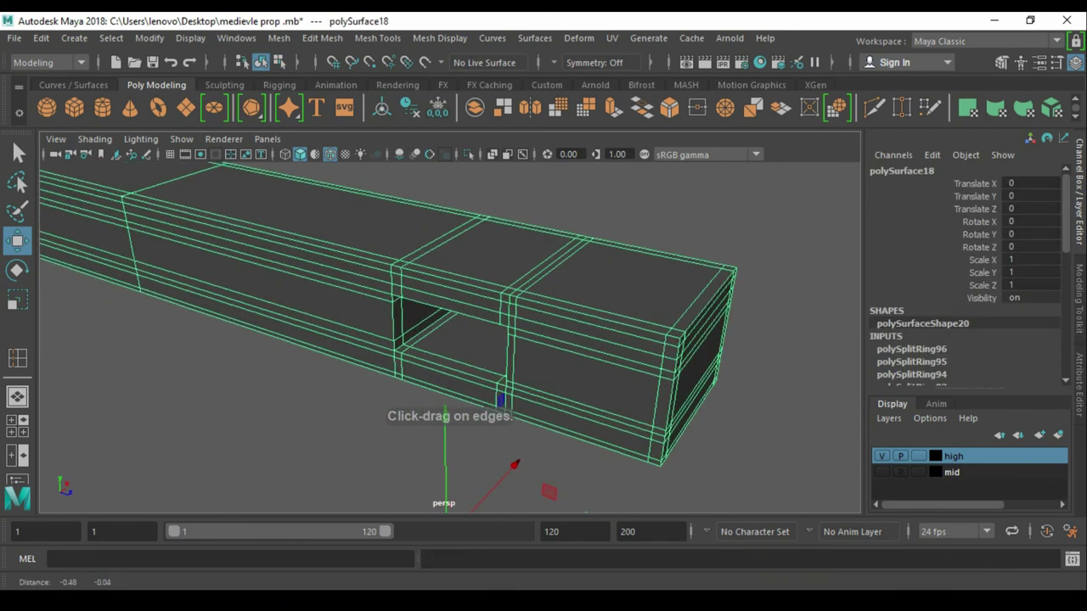
{"action": "scroll", "coordinate": [441, 340], "scroll_direction": "up", "scroll_amount": 5}
- Add a final support loop inside the hole and check the smoothed beam
{"action": "key", "text": "y"}
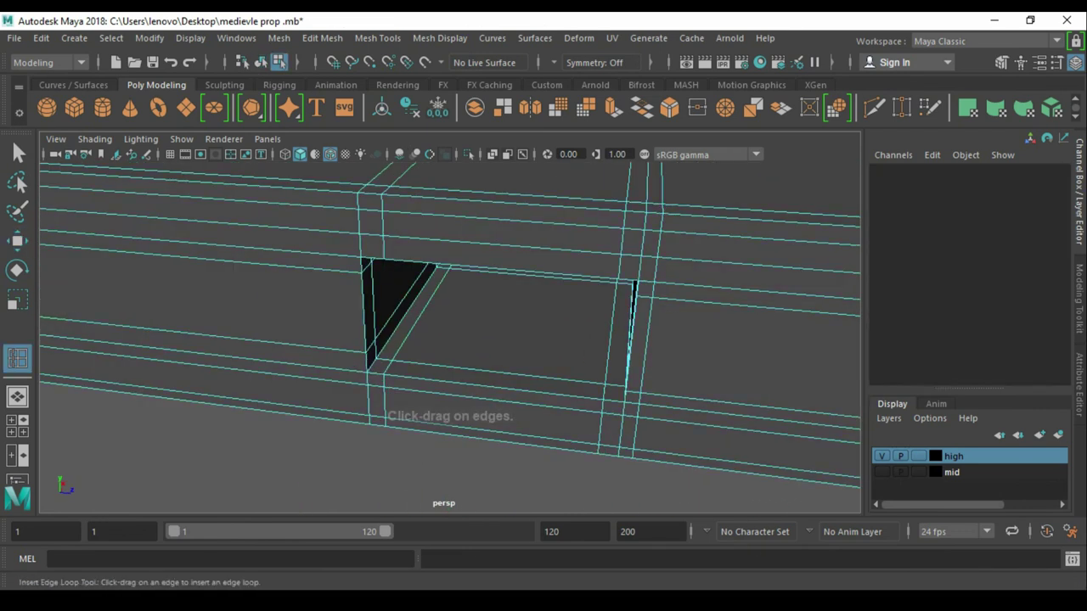
{"action": "left_click", "coordinate": [340, 281]}
{"action": "key", "text": "w"}
{"action": "scroll", "coordinate": [442, 340], "scroll_direction": "down", "scroll_amount": 5}
{"action": "left_click", "coordinate": [748, 425]}
{"action": "mouse_move", "coordinate": [425, 340]}
{"action": "left_mouse_down", "text": "alt"}
{"action": "mouse_move", "coordinate": [578, 314]}
{"action": "mouse_move", "coordinate": [510, 322]}
{"action": "left_mouse_up", "text": "alt"}
{"action": "key", "text": "3"}
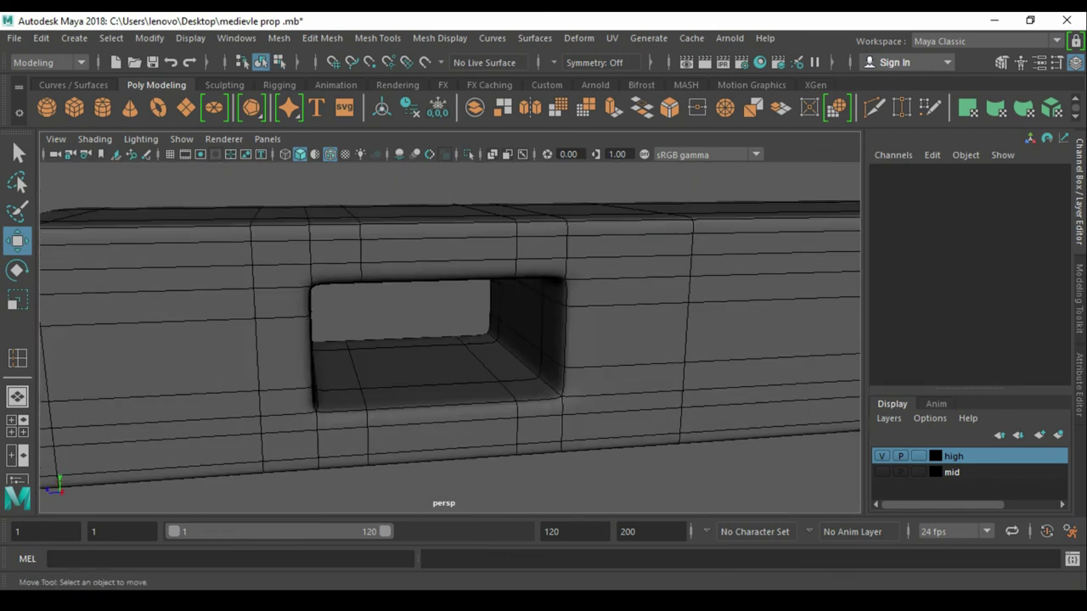
{"action": "scroll", "coordinate": [451, 340], "scroll_direction": "down", "scroll_amount": 5}
{"action": "scroll", "coordinate": [450, 339], "scroll_direction": "up", "scroll_amount": 2}
{"action": "scroll", "coordinate": [450, 339], "scroll_direction": "up", "scroll_amount": 2}
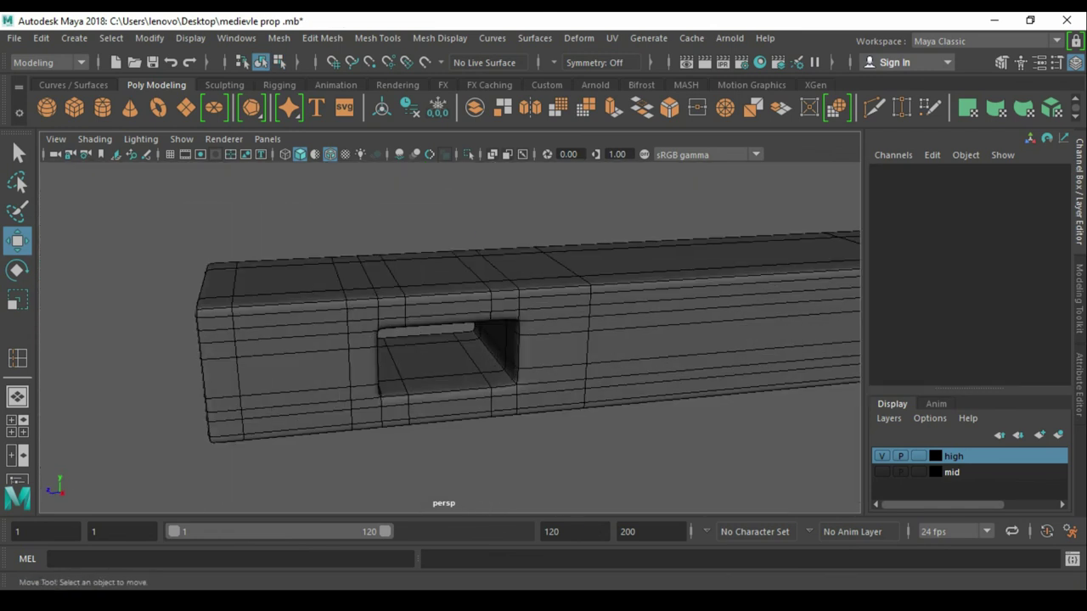
- Look over beams polySurface18 and polySurface17, then select the long lower beam polySurface14
{"action": "left_click", "coordinate": [280, 365]}
{"action": "scroll", "coordinate": [450, 339], "scroll_direction": "up", "scroll_amount": 5}
{"action": "left_click_drag", "start_coordinate": [425, 340], "coordinate": [509, 332], "text": "alt"}
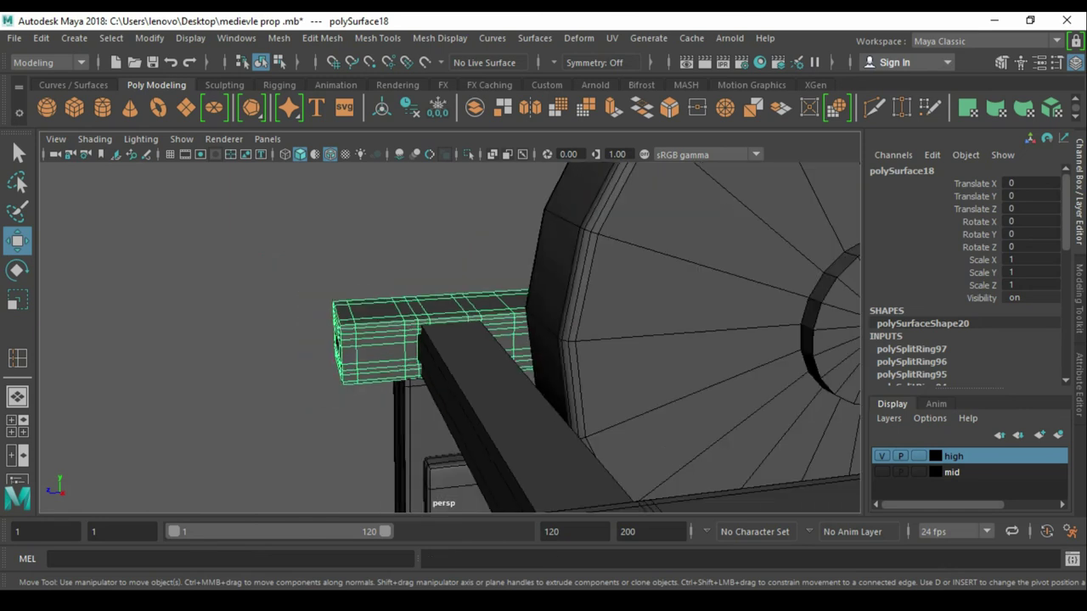
{"action": "left_click", "coordinate": [255, 213]}
{"action": "left_click_drag", "start_coordinate": [424, 340], "coordinate": [509, 331], "text": "alt"}
{"action": "left_click", "coordinate": [475, 297]}
{"action": "left_click_drag", "start_coordinate": [425, 340], "coordinate": [510, 331], "text": "alt"}
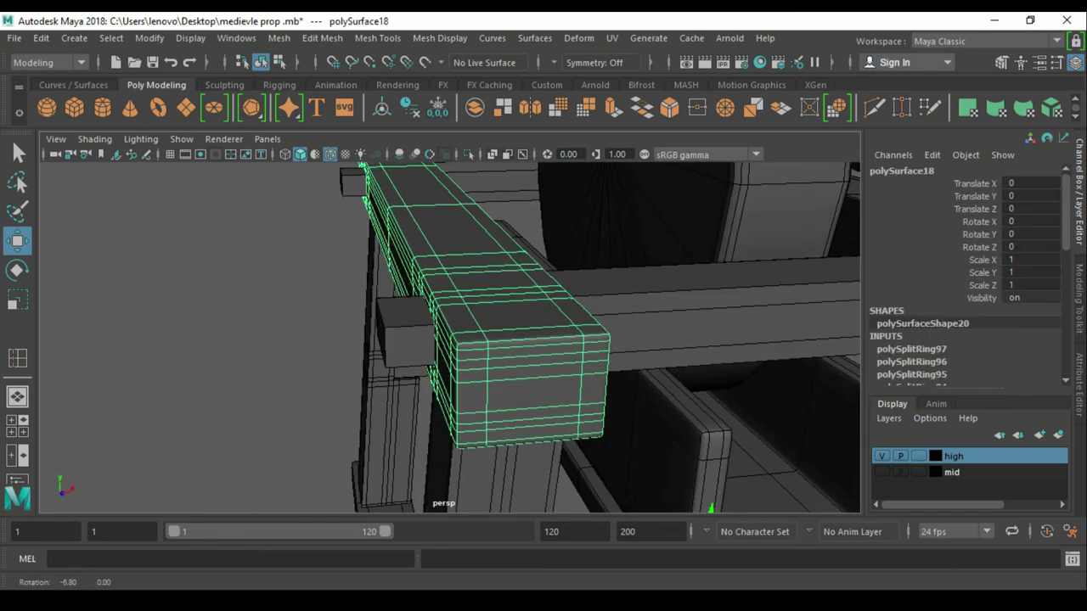
{"action": "key", "text": "r"}
{"action": "left_click_drag", "start_coordinate": [425, 340], "coordinate": [509, 331], "text": "alt"}
{"action": "left_click", "coordinate": [388, 279]}
{"action": "left_click_drag", "start_coordinate": [424, 340], "coordinate": [594, 331], "text": "alt"}
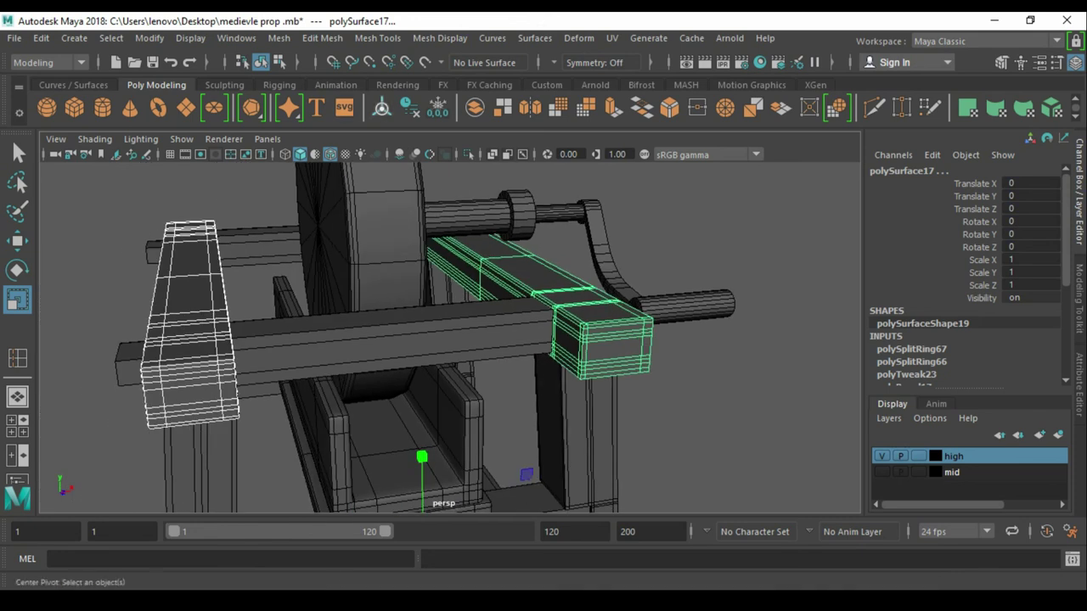
{"action": "left_click_drag", "start_coordinate": [424, 340], "coordinate": [510, 331], "text": "alt"}
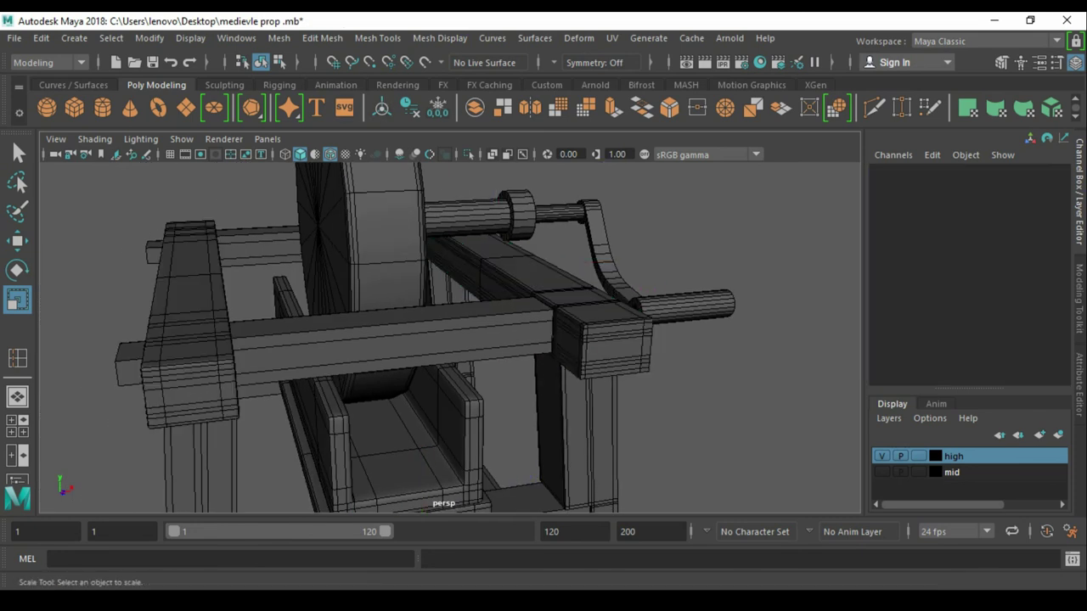
{"action": "left_click", "coordinate": [267, 297]}
{"action": "mouse_move", "coordinate": [425, 339]}
{"action": "left_mouse_down", "text": "alt"}
{"action": "mouse_move", "coordinate": [509, 356]}
{"action": "mouse_move", "coordinate": [510, 323]}
{"action": "mouse_move", "coordinate": [663, 323]}
{"action": "left_mouse_up", "text": "alt"}
- In Top view, move polySurface14's left-end vertices, undoing the first attempt
{"action": "key", "text": "space"}
{"action": "left_click_drag", "start_coordinate": [408, 259], "coordinate": [393, 260]}
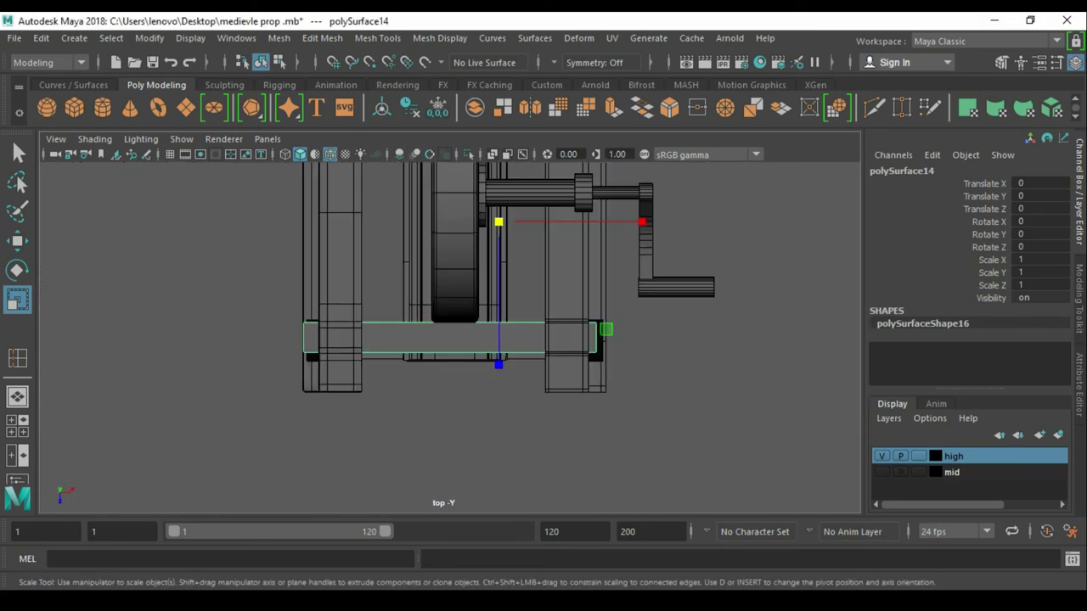
{"action": "key", "text": "F9"}
{"action": "key", "text": "w"}
{"action": "left_click_drag", "start_coordinate": [289, 310], "coordinate": [319, 367]}
{"action": "scroll", "coordinate": [431, 445], "scroll_direction": "up", "scroll_amount": 1}
{"action": "scroll", "coordinate": [417, 444], "scroll_direction": "up", "scroll_amount": 1}
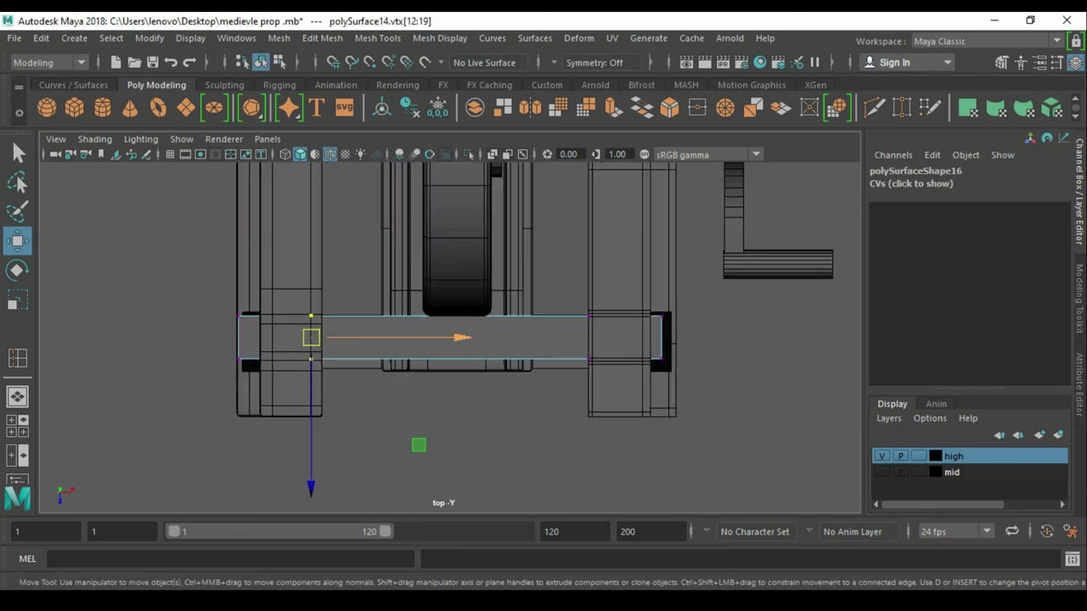
{"action": "key", "text": "ctrl+z"}
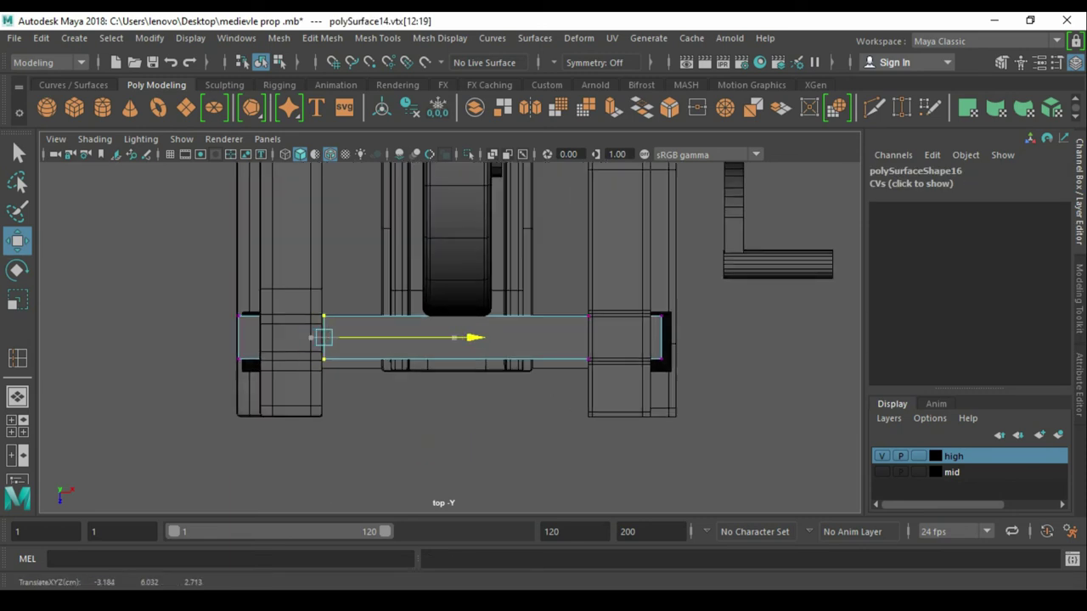
- Adjust polySurface14's right-end vertices to meet the upright, then clear the selection
{"action": "key", "text": "q"}
{"action": "key", "text": "F8"}
{"action": "key", "text": "F9"}
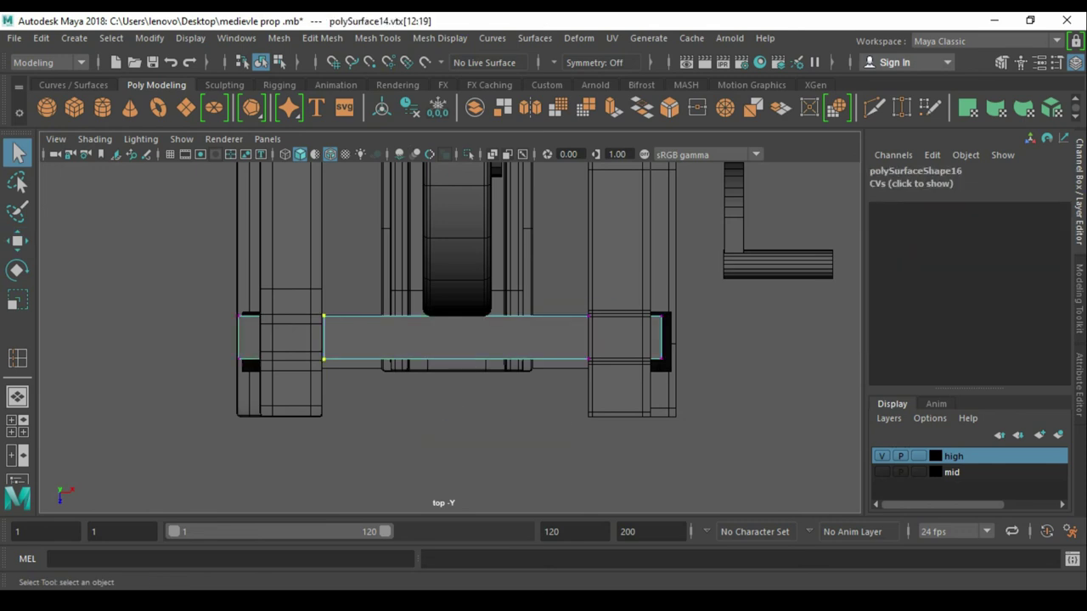
{"action": "left_click_drag", "start_coordinate": [615, 453], "coordinate": [615, 454]}
{"action": "key", "text": "w"}
{"action": "key", "text": "q"}
{"action": "left_click_drag", "start_coordinate": [763, 248], "coordinate": [612, 368]}
{"action": "left_click_drag", "start_coordinate": [439, 502], "coordinate": [452, 503], "text": "alt"}
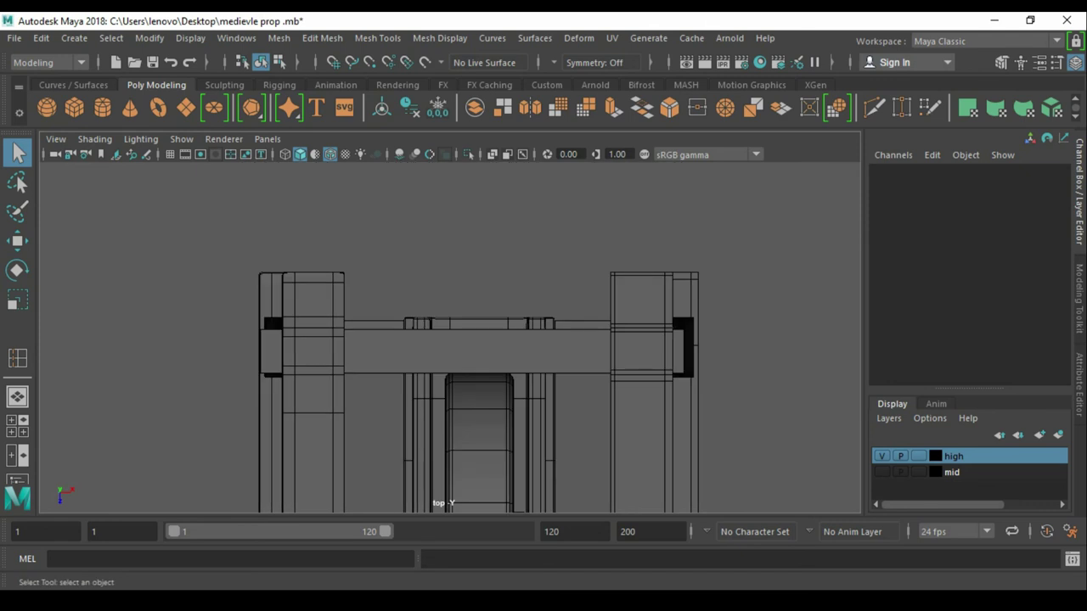
- Reposition the left- and right-end vertices of beam polySurface15 to line up with the uprights
{"action": "left_click", "coordinate": [476, 352]}
{"action": "key", "text": "F9"}
{"action": "left_click_drag", "start_coordinate": [340, 261], "coordinate": [326, 426]}
{"action": "key", "text": "w"}
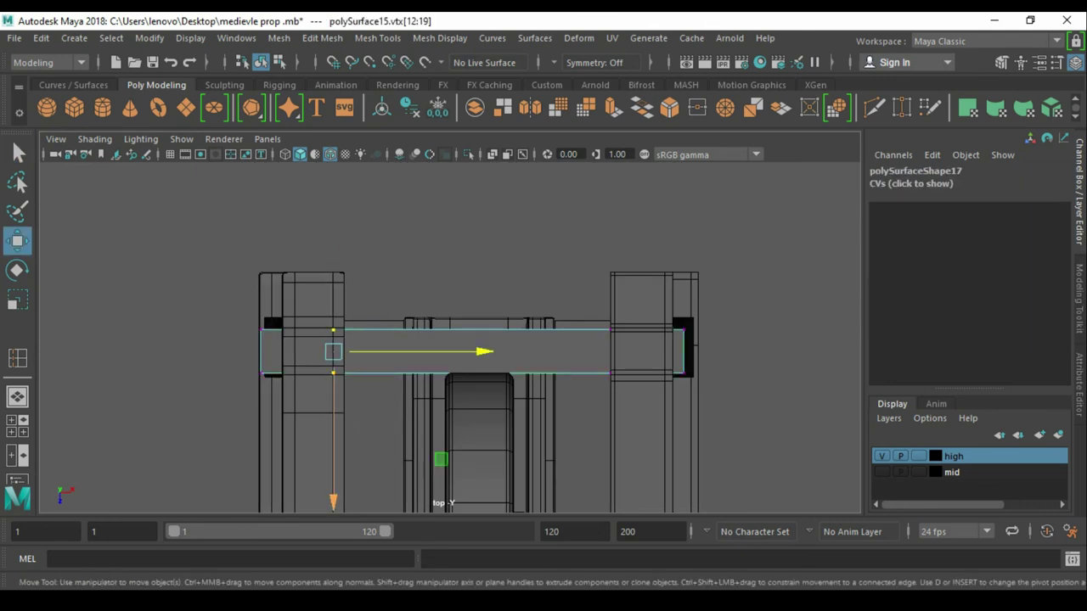
{"action": "left_click_drag", "start_coordinate": [571, 256], "coordinate": [623, 370]}
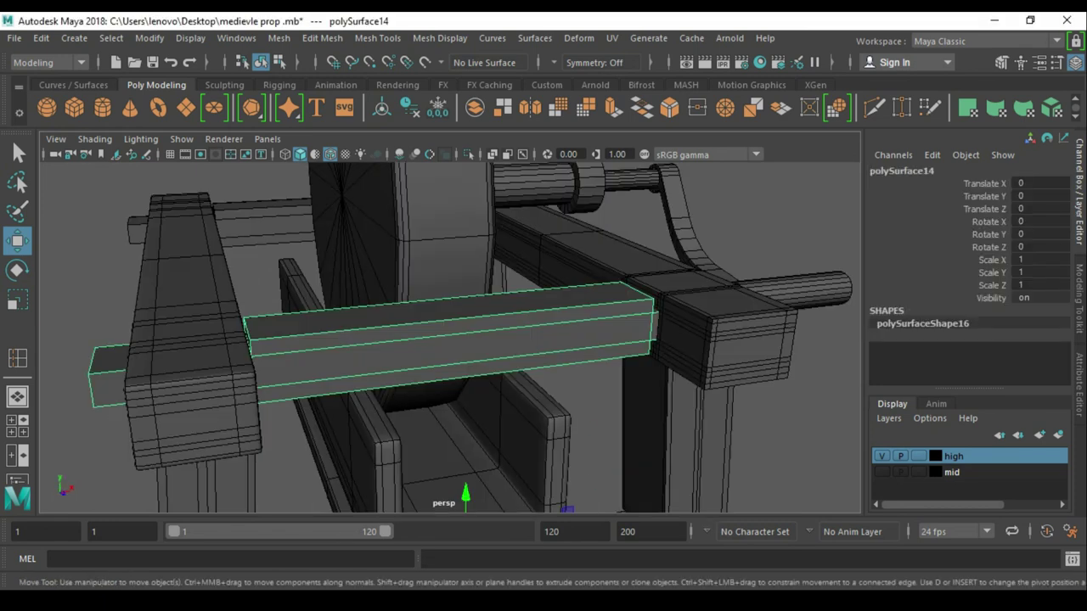
- Isolate the long beam polySurface14 on its own and zoom in on it
{"action": "key", "text": "alt+h"}
{"action": "key", "text": "f"}
{"action": "scroll", "coordinate": [450, 339], "scroll_direction": "up", "scroll_amount": 3}
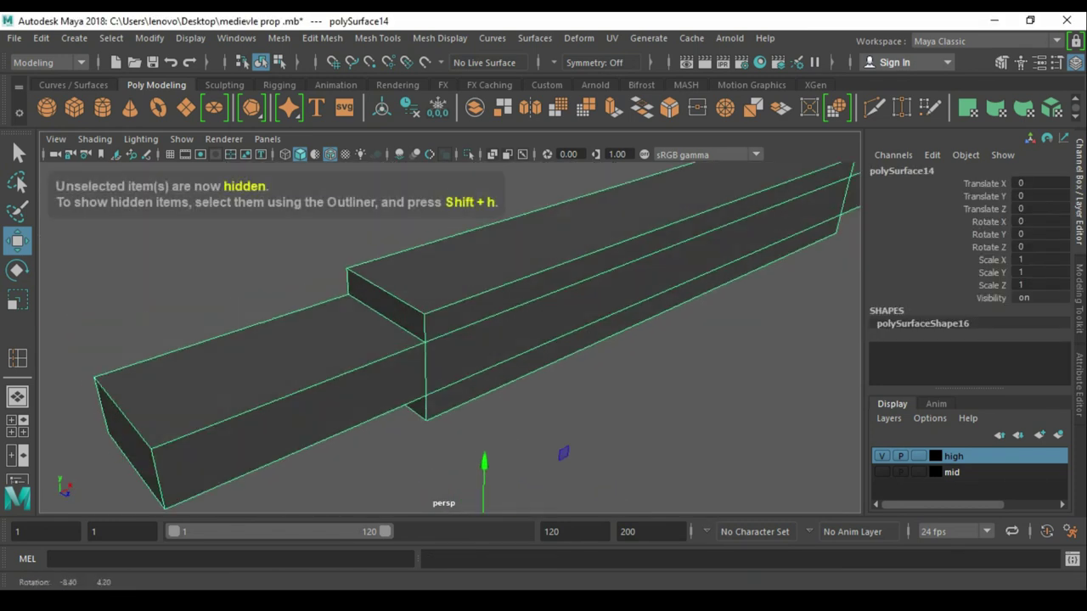
{"action": "scroll", "coordinate": [450, 339], "scroll_direction": "up", "scroll_amount": 3}
{"action": "scroll", "coordinate": [450, 340], "scroll_direction": "up", "scroll_amount": 2}
{"action": "key", "text": "q"}
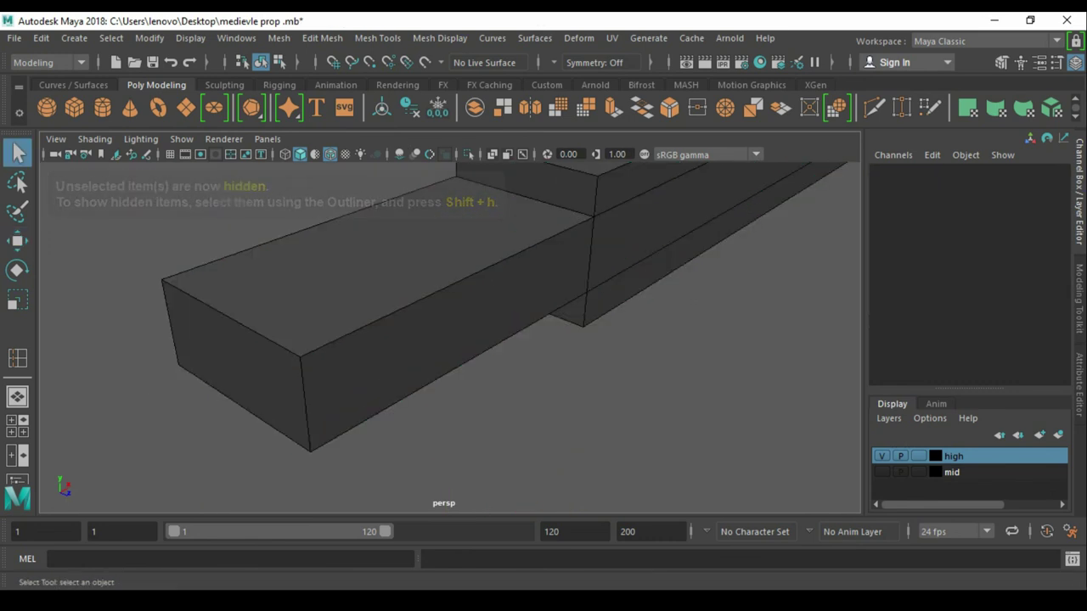
- Insert support edge loops along the beam's front, top, lower and back-left edges and junction
{"action": "right_click_drag", "start_coordinate": [381, 289], "coordinate": [331, 370], "text": "shift"}
{"action": "left_click", "coordinate": [323, 443]}
{"action": "left_click", "coordinate": [293, 348]}
{"action": "left_click", "coordinate": [303, 367]}
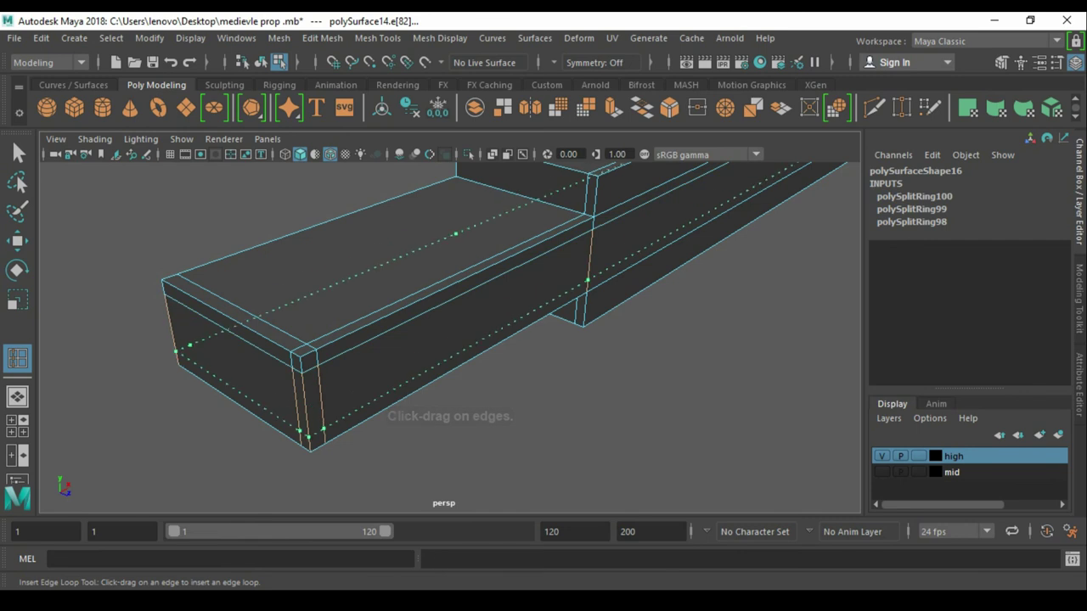
{"action": "left_click", "coordinate": [310, 437]}
{"action": "left_click", "coordinate": [181, 286]}
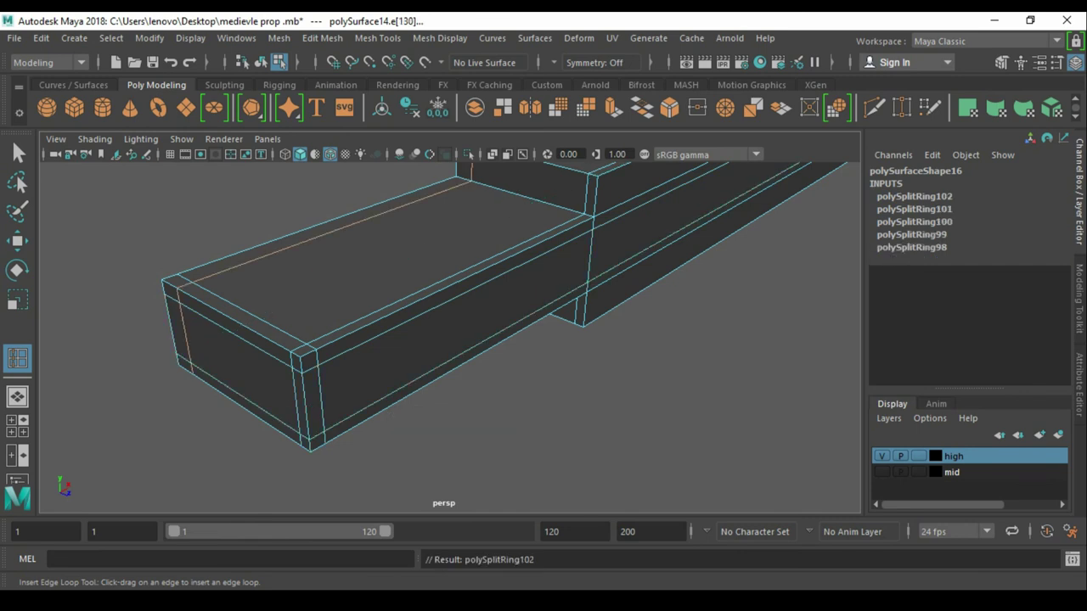
{"action": "scroll", "coordinate": [450, 340], "scroll_direction": "up", "scroll_amount": 3}
{"action": "scroll", "coordinate": [450, 339], "scroll_direction": "up", "scroll_amount": 3}
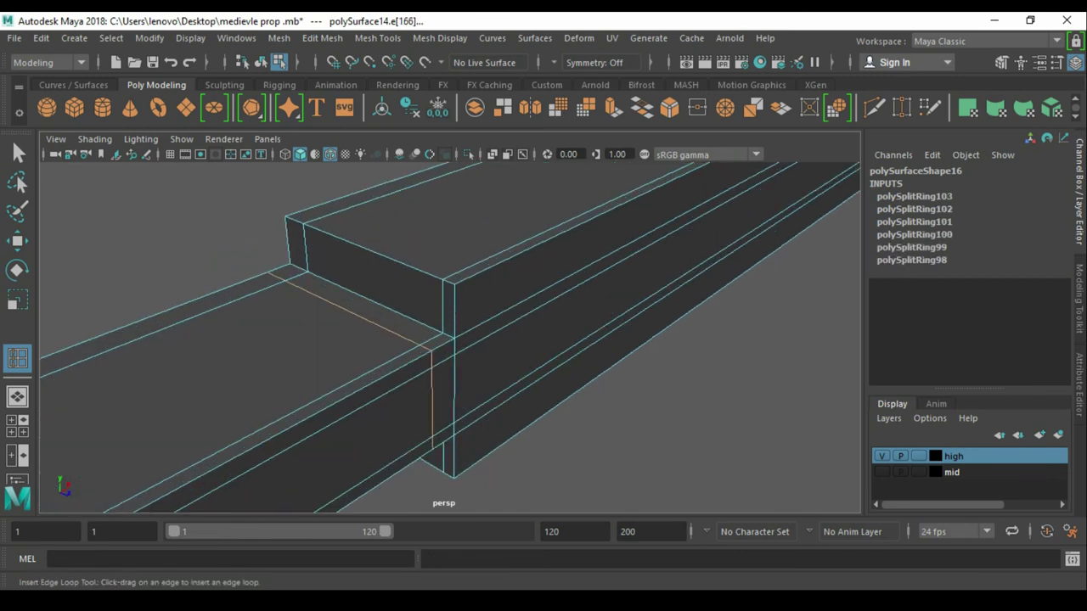
{"action": "scroll", "coordinate": [450, 340], "scroll_direction": "up", "scroll_amount": 3}
{"action": "left_click", "coordinate": [747, 327]}
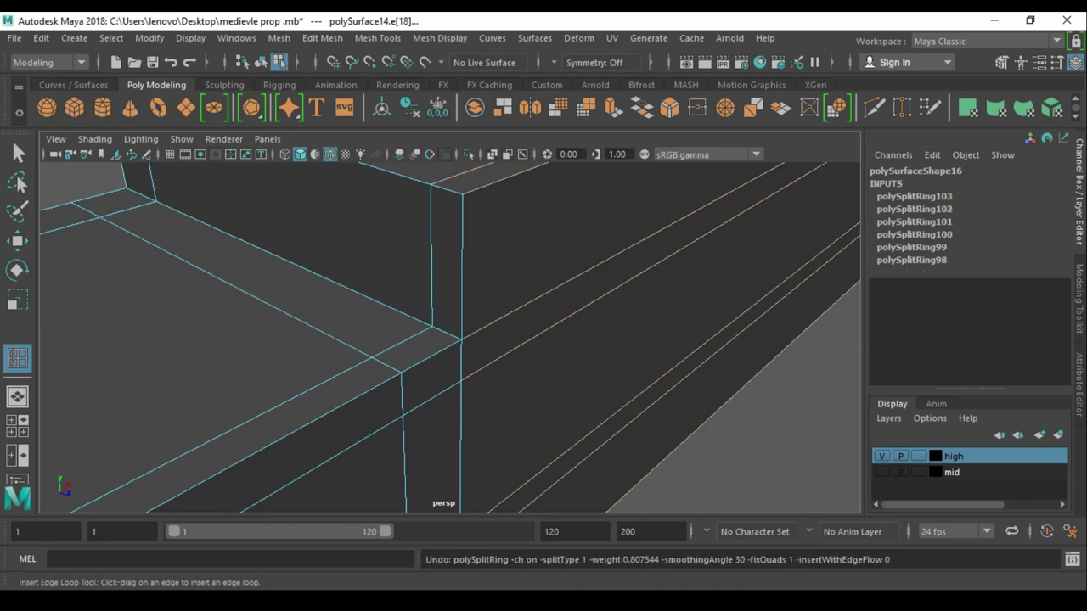
- Add more support loops across the beam and at its end
{"action": "mouse_move", "coordinate": [450, 340]}
{"action": "left_mouse_down", "text": "alt"}
{"action": "mouse_move", "coordinate": [509, 340]}
{"action": "mouse_move", "coordinate": [450, 255]}
{"action": "mouse_move", "coordinate": [476, 297]}
{"action": "left_mouse_up", "text": "alt"}
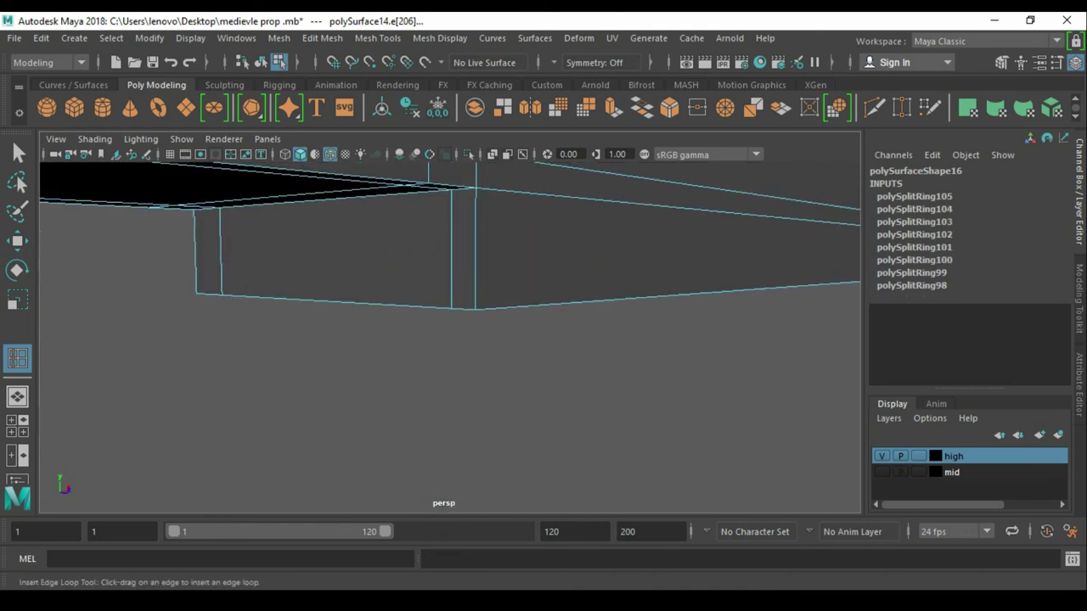
{"action": "left_click", "coordinate": [475, 204]}
{"action": "left_click", "coordinate": [475, 288]}
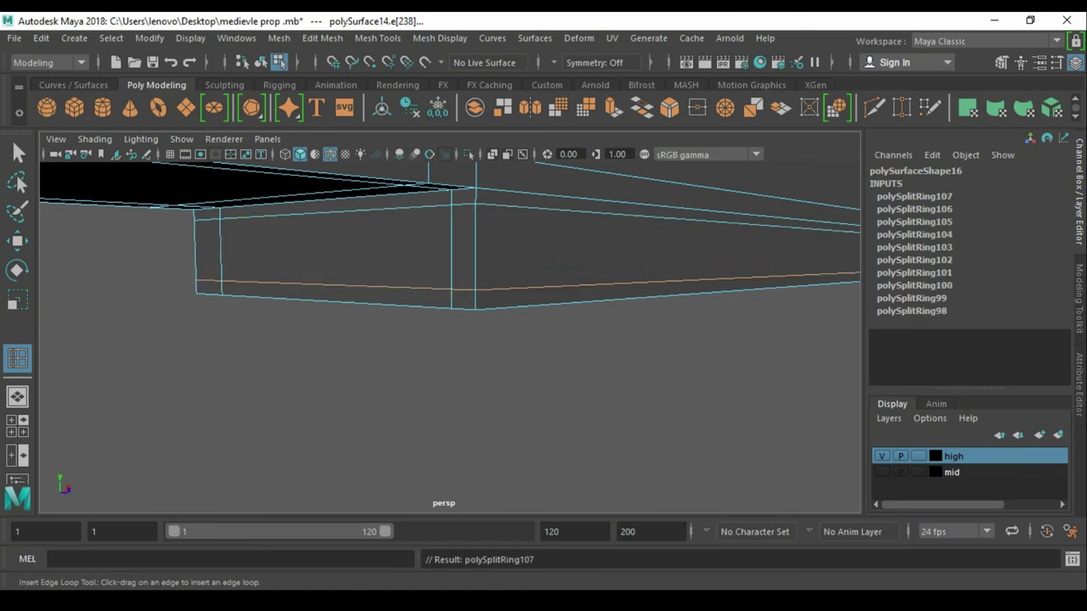
{"action": "left_click", "coordinate": [499, 293]}
{"action": "mouse_move", "coordinate": [450, 339]}
{"action": "left_mouse_down", "text": "alt"}
{"action": "mouse_move", "coordinate": [476, 280]}
{"action": "mouse_move", "coordinate": [509, 280]}
{"action": "left_mouse_up", "text": "alt"}
{"action": "mouse_move", "coordinate": [450, 340]}
{"action": "left_mouse_down", "text": "alt"}
{"action": "mouse_move", "coordinate": [407, 322]}
{"action": "mouse_move", "coordinate": [510, 280]}
{"action": "mouse_move", "coordinate": [442, 314]}
{"action": "left_mouse_up", "text": "alt"}
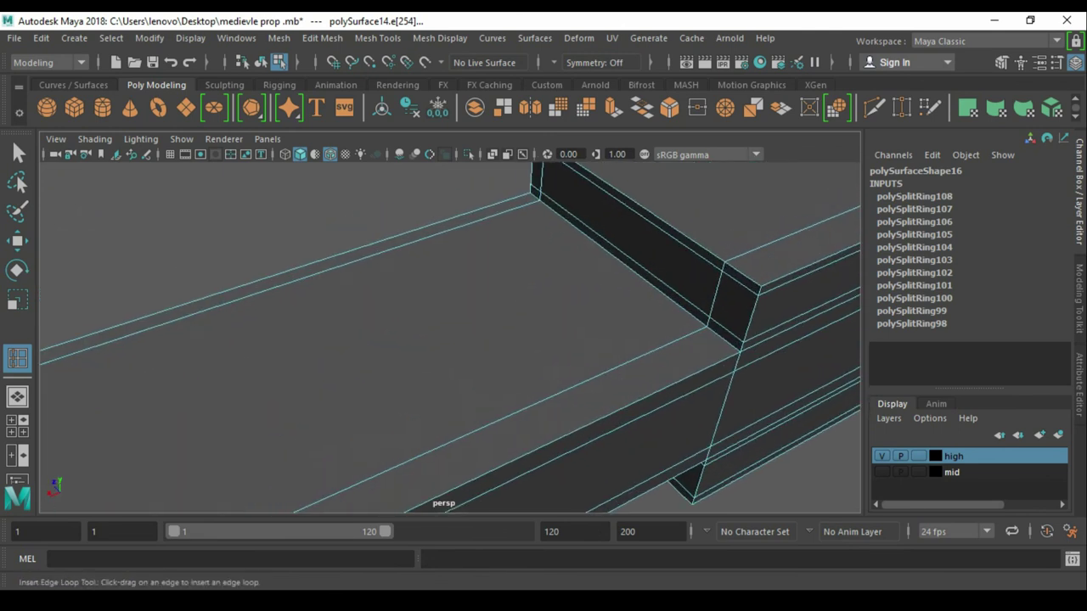
{"action": "left_click", "coordinate": [709, 344]}
- Nudge the beam's long top edge slightly along its length
{"action": "key", "text": "w"}
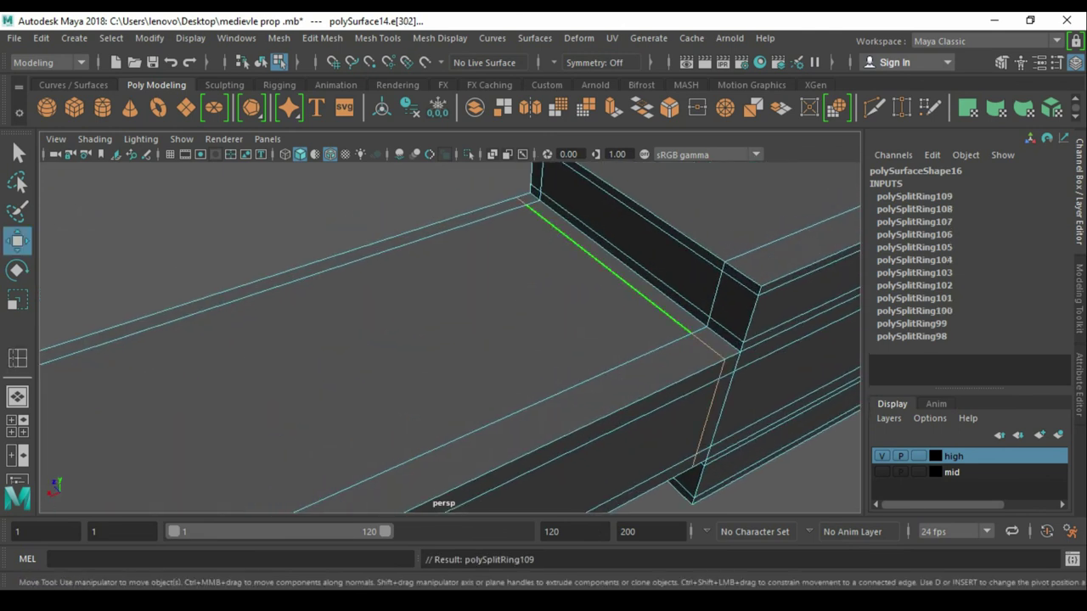
{"action": "left_click", "coordinate": [527, 444]}
{"action": "left_click_drag", "start_coordinate": [527, 443], "coordinate": [611, 382], "text": "alt"}
{"action": "left_click_drag", "start_coordinate": [509, 339], "coordinate": [476, 357], "text": "alt"}
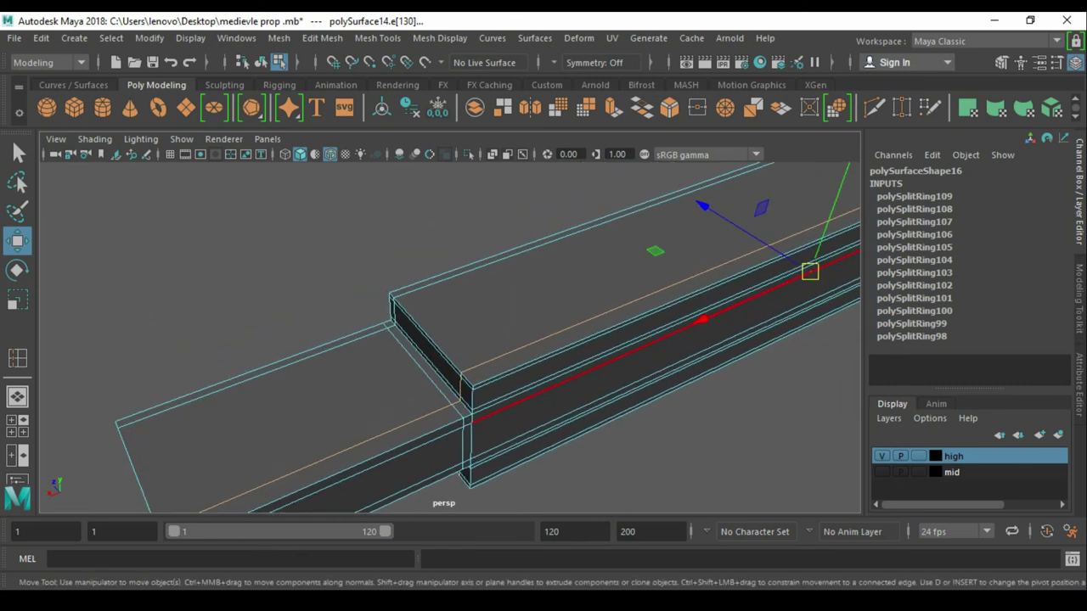
{"action": "left_click_drag", "start_coordinate": [747, 239], "coordinate": [755, 244]}
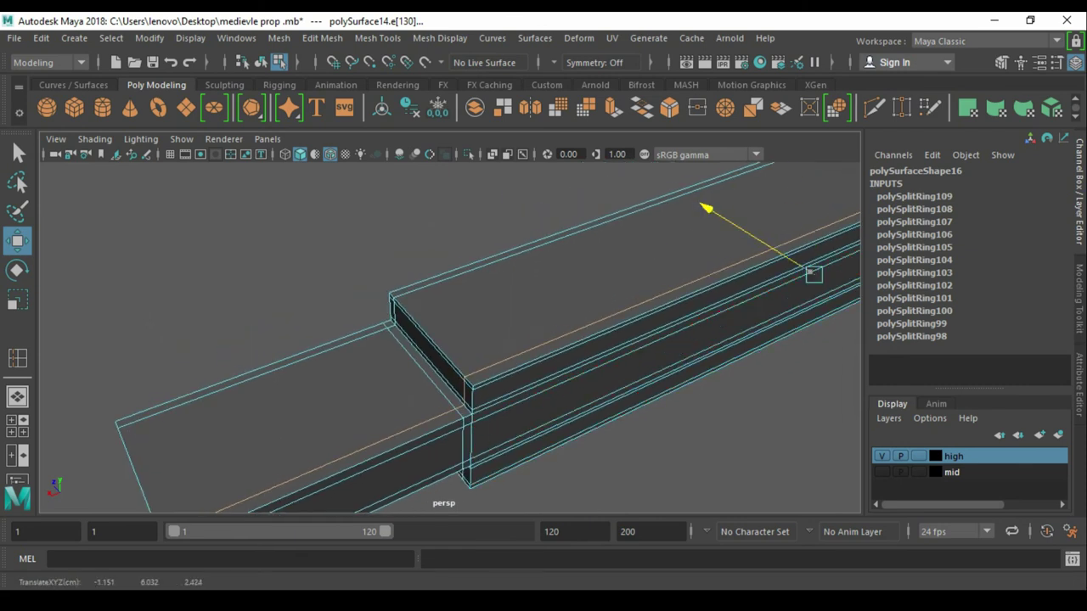
{"action": "left_click_drag", "start_coordinate": [509, 339], "coordinate": [442, 306], "text": "alt"}
- Add one more support edge loop to the beam and return to object editing
{"action": "key", "text": "q"}
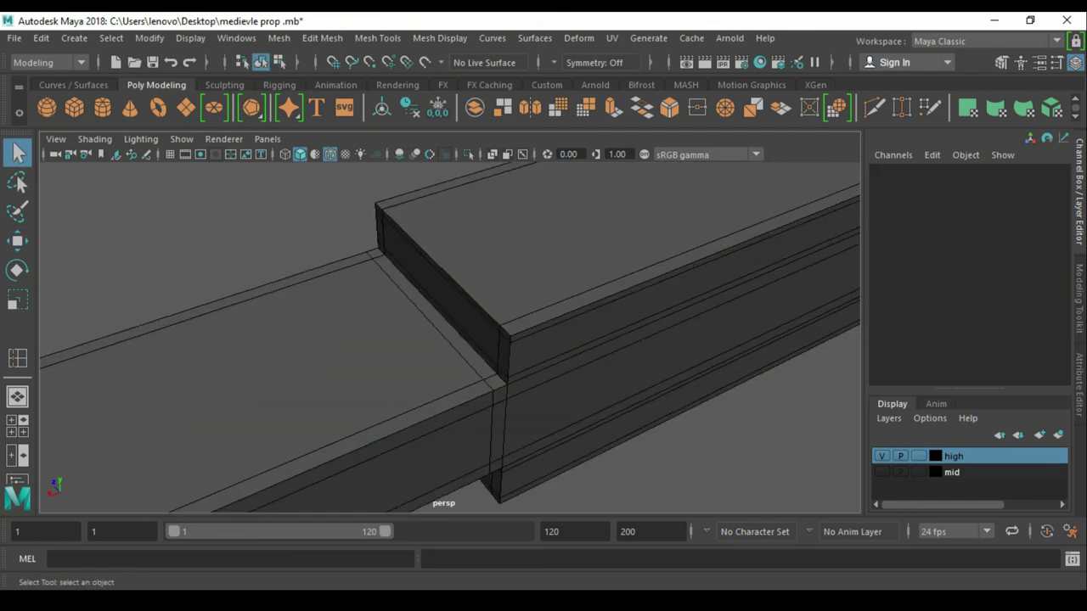
{"action": "left_click", "coordinate": [442, 340]}
{"action": "mouse_move", "coordinate": [509, 340]}
{"action": "left_mouse_down", "text": "alt"}
{"action": "mouse_move", "coordinate": [424, 323]}
{"action": "mouse_move", "coordinate": [435, 338]}
{"action": "left_mouse_up", "text": "alt"}
{"action": "left_click", "coordinate": [280, 274]}
{"action": "left_click_drag", "start_coordinate": [492, 418], "coordinate": [583, 497], "text": "alt"}
{"action": "key", "text": "w"}
{"action": "right_click_drag", "start_coordinate": [582, 497], "coordinate": [645, 406]}
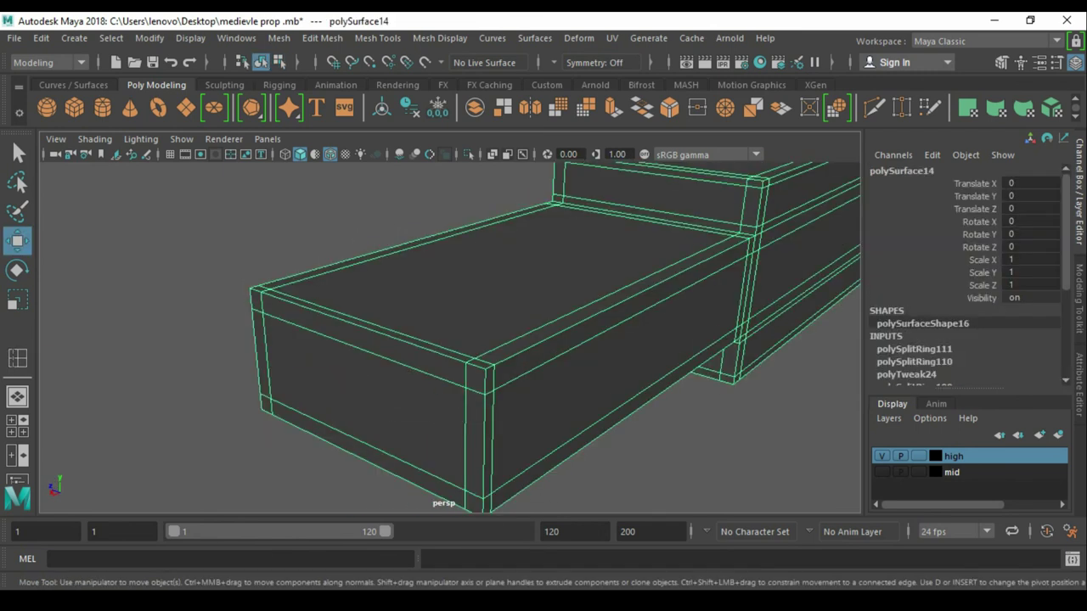
- Insert an extra support loop along polySurface14 while viewing its unsmoothed cage
{"action": "left_click", "coordinate": [637, 440]}
{"action": "left_click_drag", "start_coordinate": [566, 304], "coordinate": [475, 307], "text": "alt"}
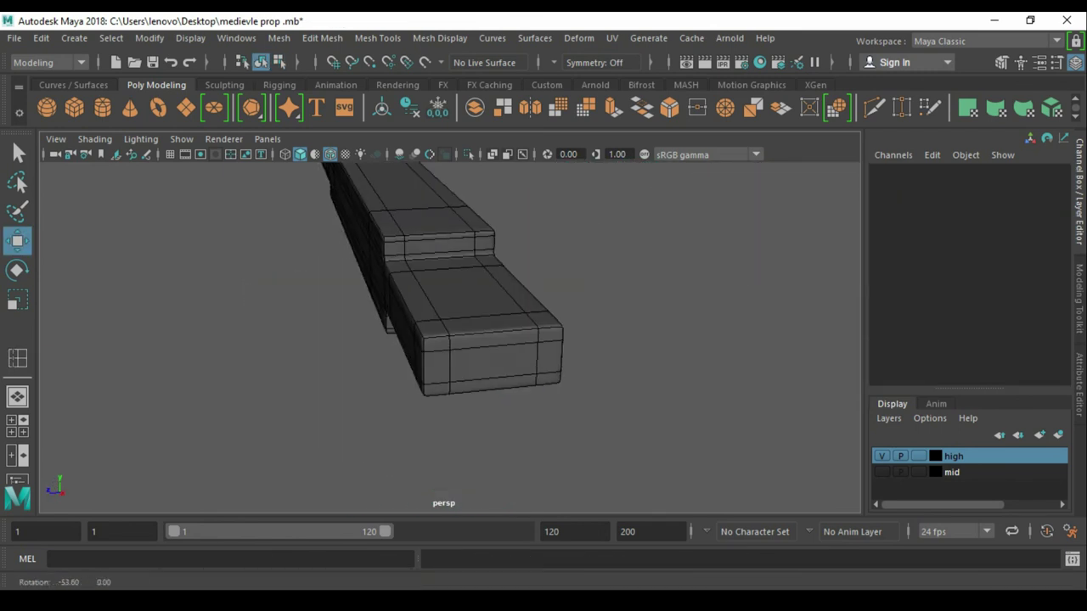
{"action": "left_click", "coordinate": [475, 307]}
{"action": "scroll", "coordinate": [450, 331], "scroll_direction": "up", "scroll_amount": 10}
{"action": "key", "text": "1"}
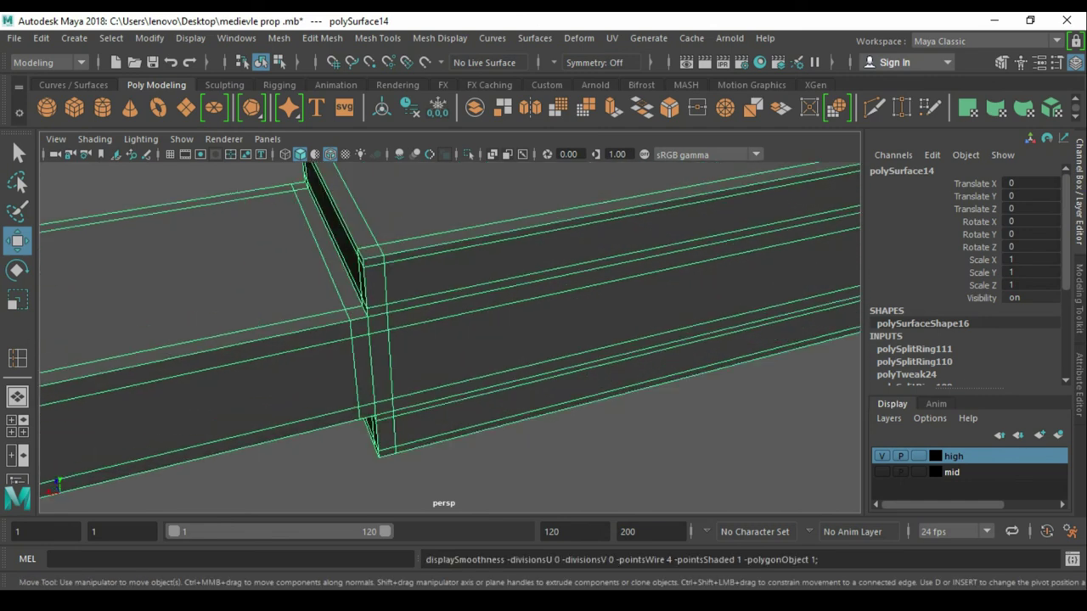
{"action": "left_click_drag", "start_coordinate": [450, 339], "coordinate": [518, 298], "text": "alt"}
{"action": "key", "text": "q"}
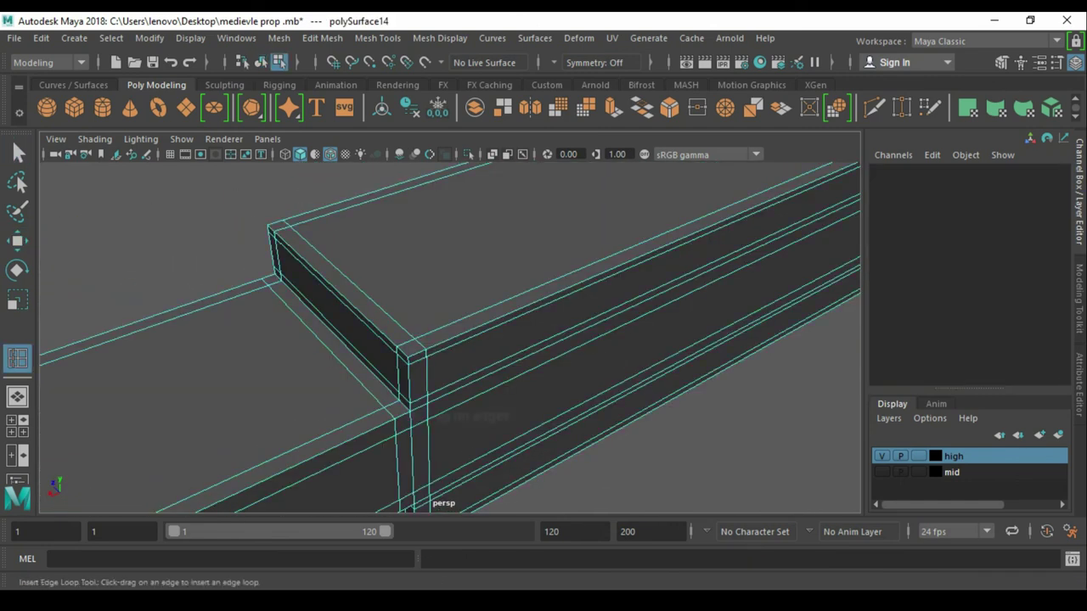
{"action": "left_click", "coordinate": [339, 343]}
{"action": "key", "text": "w"}
{"action": "left_click_drag", "start_coordinate": [450, 339], "coordinate": [594, 297], "text": "alt"}
{"action": "left_click", "coordinate": [145, 218]}
{"action": "key", "text": "q"}
- Inspect the vertices at the beam's far end, then return to object mode
{"action": "scroll", "coordinate": [450, 339], "scroll_direction": "down", "scroll_amount": 5}
{"action": "left_click", "coordinate": [436, 340]}
{"action": "key", "text": "F9"}
{"action": "left_click_drag", "start_coordinate": [489, 247], "coordinate": [586, 310]}
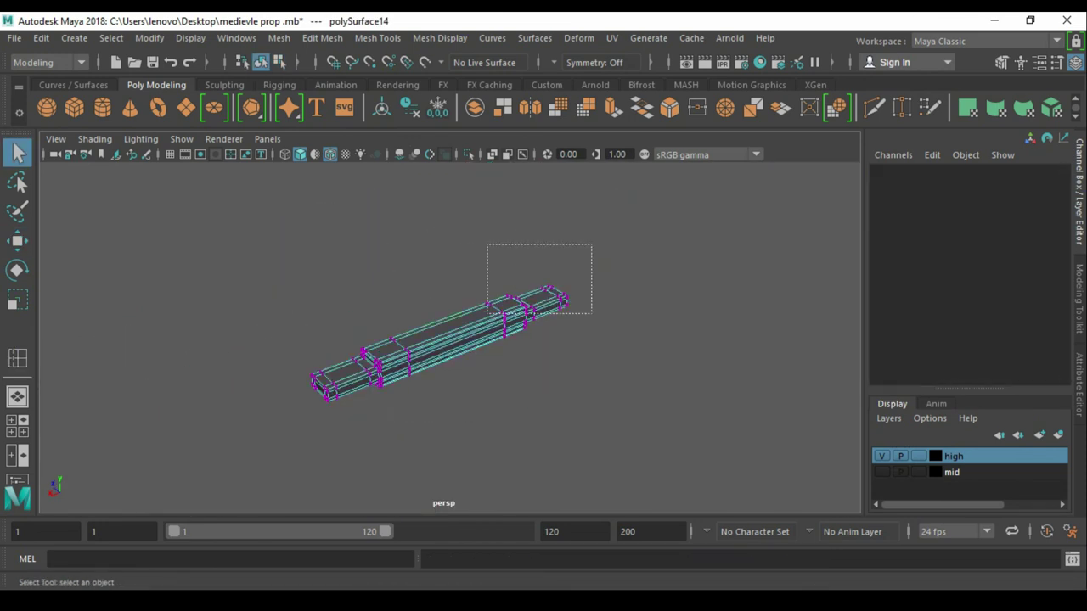
{"action": "key", "text": "f"}
{"action": "mouse_move", "coordinate": [451, 340]}
{"action": "left_mouse_down", "text": "alt"}
{"action": "mouse_move", "coordinate": [510, 322]}
{"action": "mouse_move", "coordinate": [476, 331]}
{"action": "left_mouse_up", "text": "alt"}
{"action": "key", "text": "F8"}
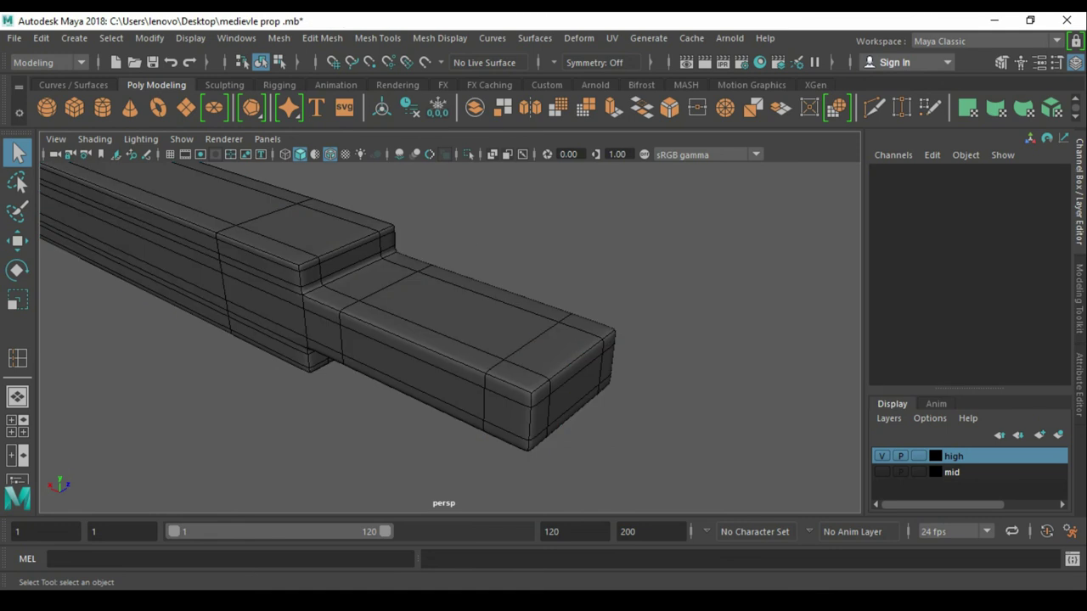
- Check the beam with smooth preview, then unhide all the grindstone prop's parts
{"action": "key", "text": "1"}
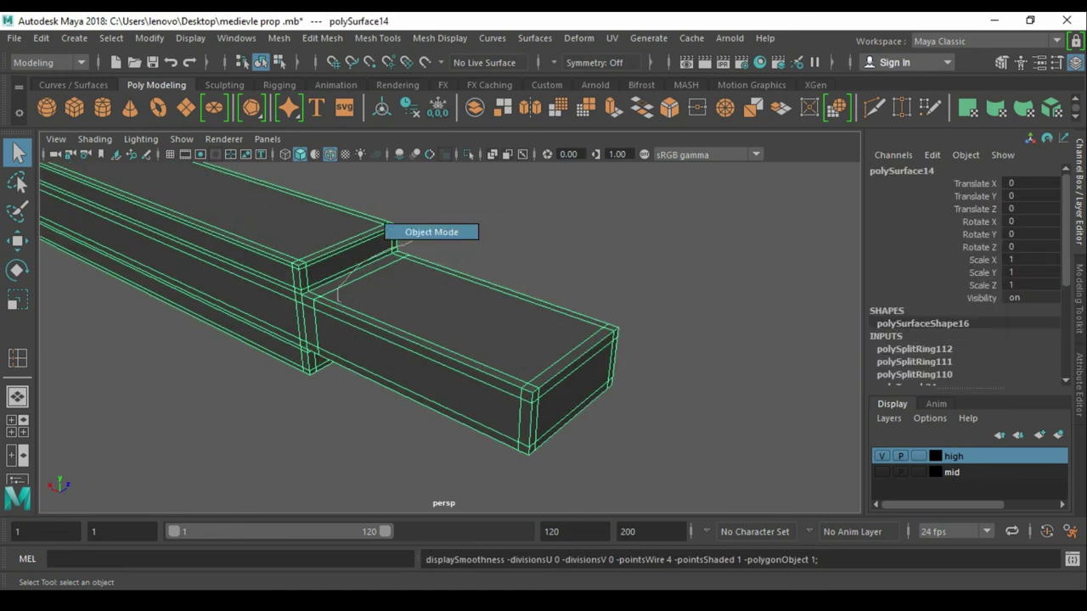
{"action": "key", "text": "3"}
{"action": "left_click", "coordinate": [722, 383]}
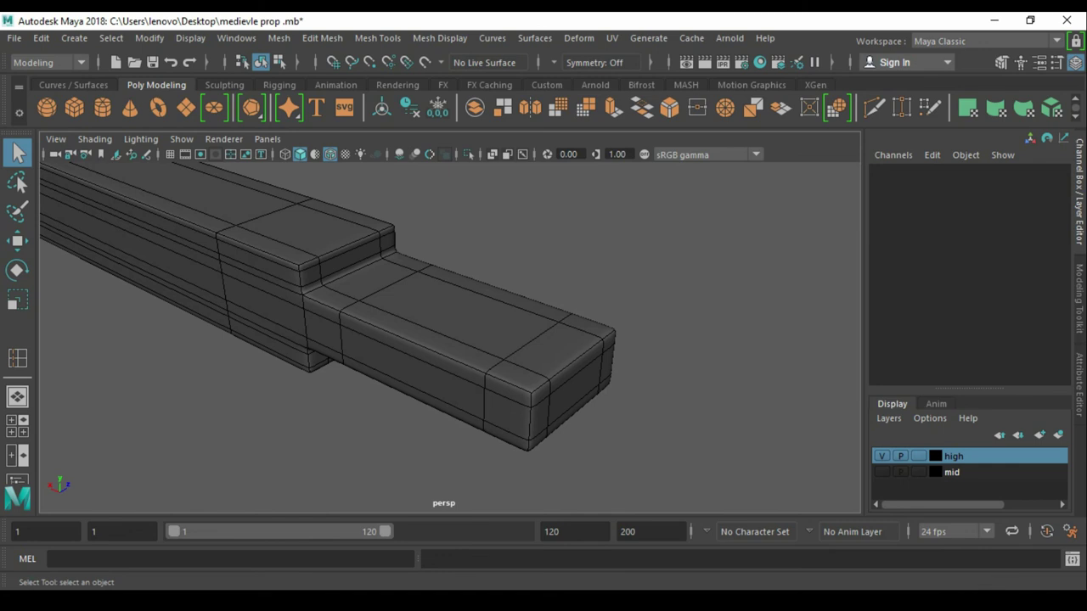
{"action": "key", "text": "ctrl+shift+h"}
{"action": "key", "text": "w"}
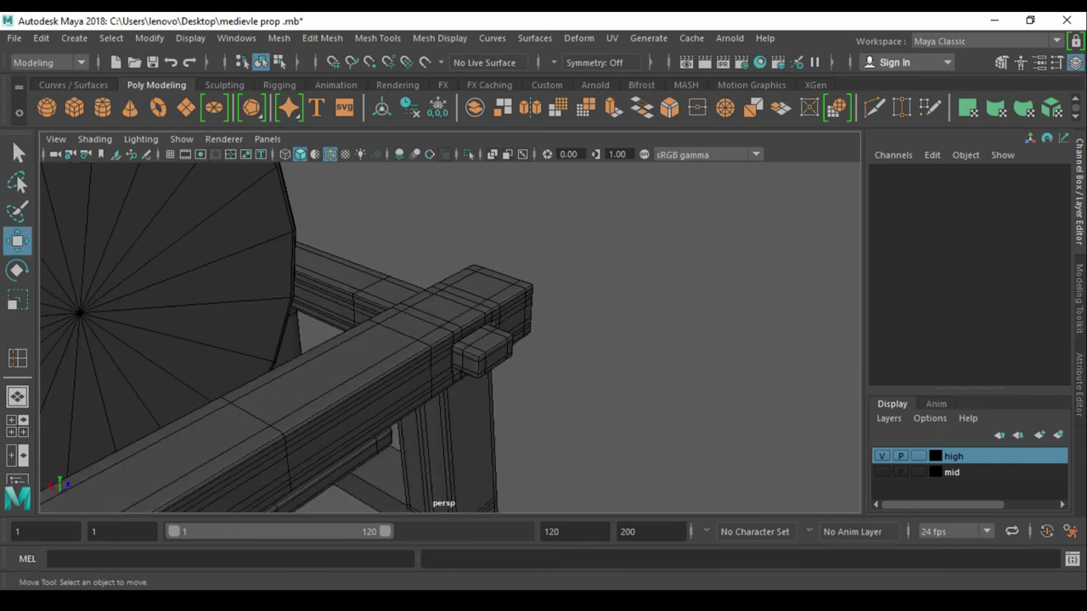
- Isolate the front frame plank and frame it in the viewport
{"action": "left_click", "coordinate": [624, 280]}
{"action": "left_click", "coordinate": [344, 285]}
{"action": "left_click", "coordinate": [595, 331]}
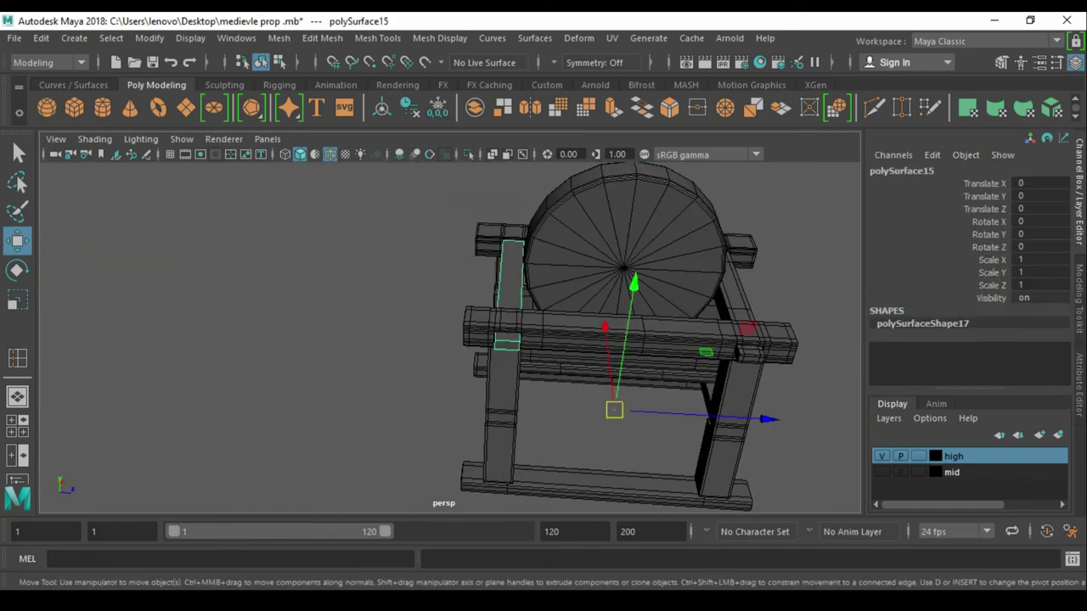
{"action": "key", "text": "alt+h"}
{"action": "key", "text": "q"}
{"action": "key", "text": "f"}
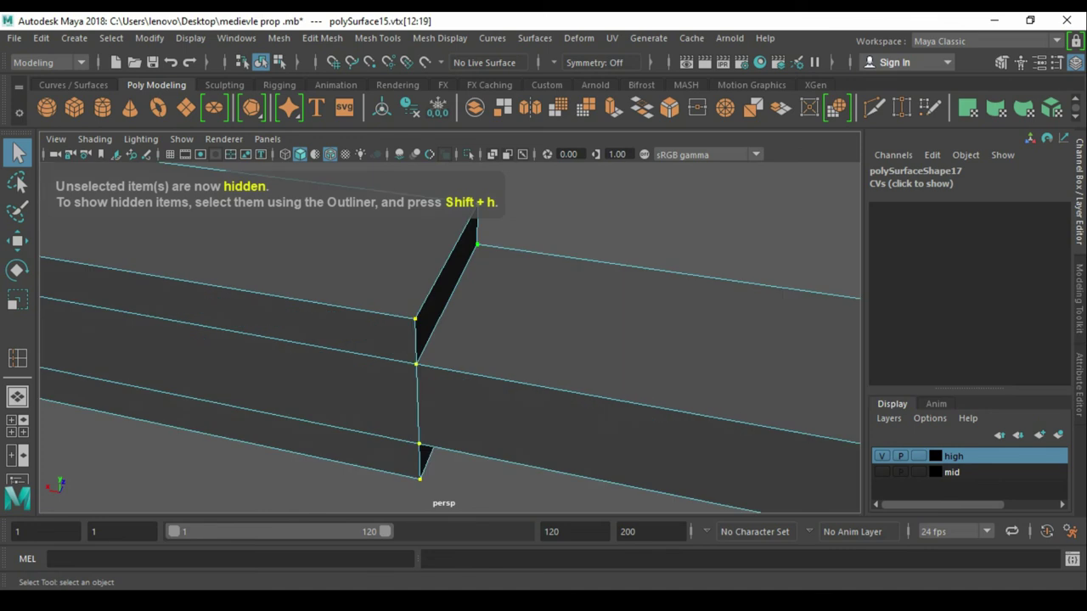
{"action": "key", "text": "F8"}
- Insert support edge loops beside the step, along the top back edge, front face and plank end
{"action": "right_click_drag", "start_coordinate": [543, 289], "coordinate": [472, 328], "text": "shift"}
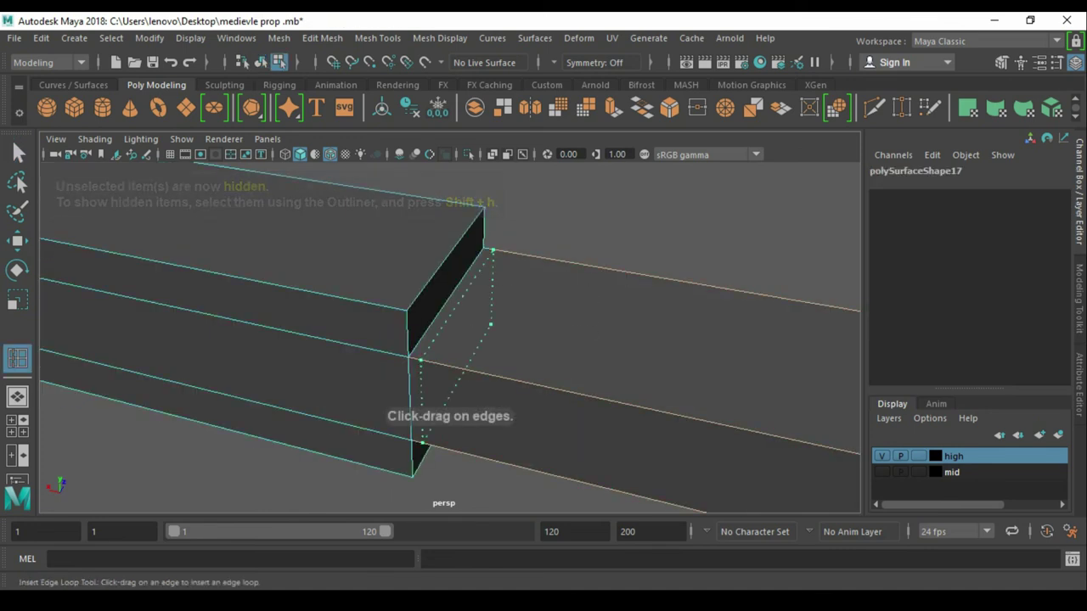
{"action": "left_click", "coordinate": [415, 360]}
{"action": "left_click", "coordinate": [421, 363]}
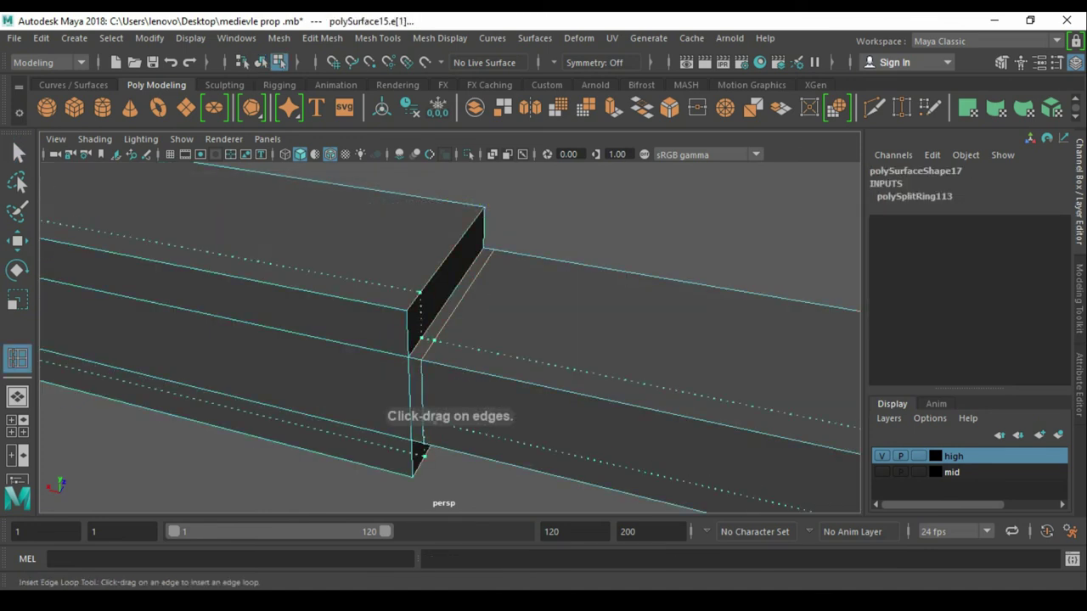
{"action": "left_click", "coordinate": [478, 217]}
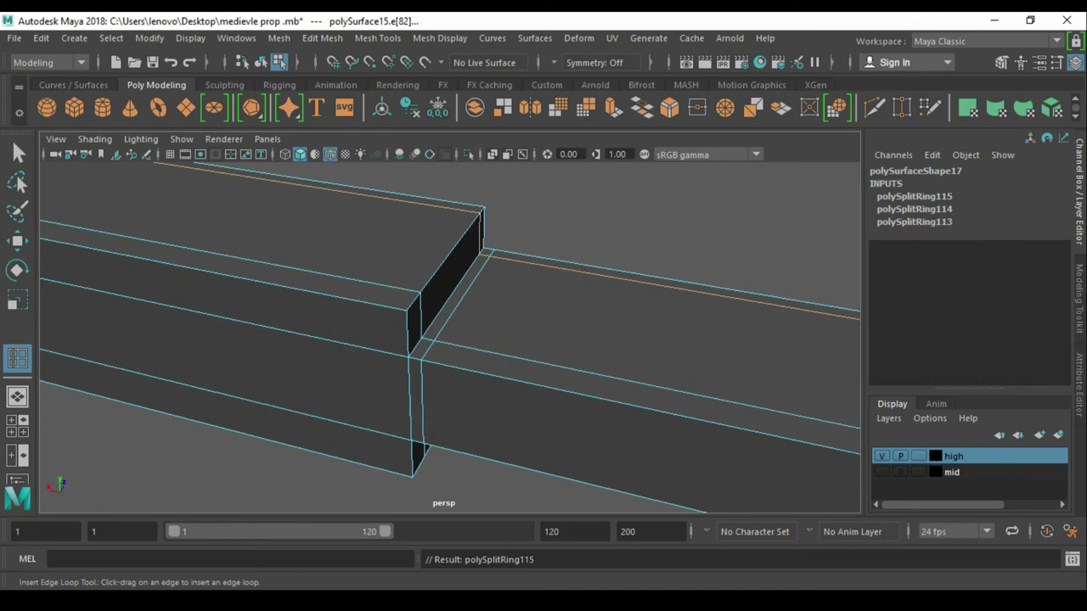
{"action": "left_click", "coordinate": [398, 340]}
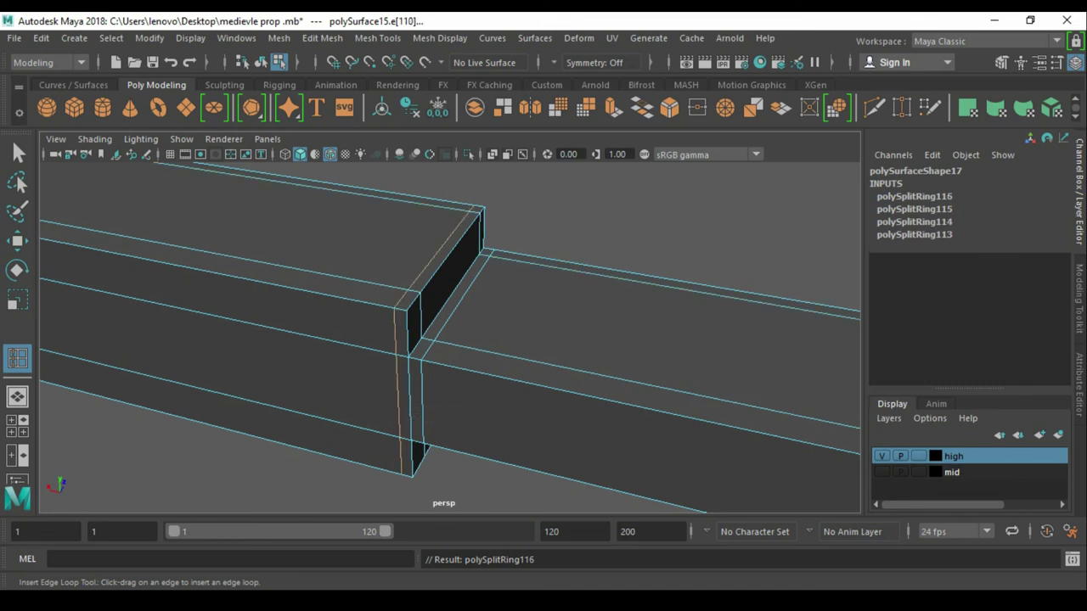
{"action": "left_click", "coordinate": [478, 218]}
{"action": "left_click", "coordinate": [399, 340]}
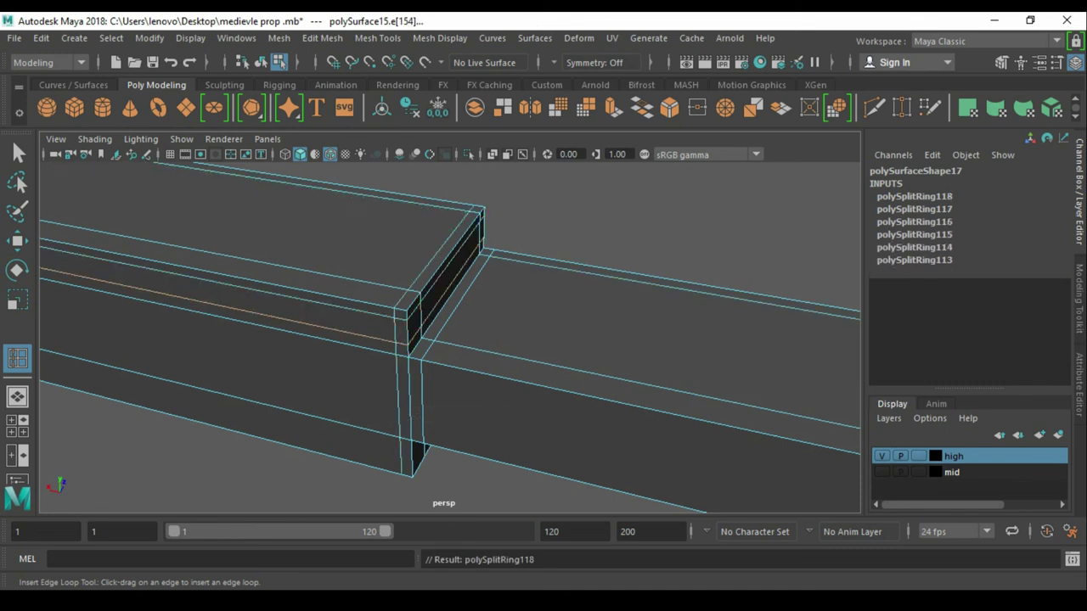
{"action": "left_click", "coordinate": [392, 341]}
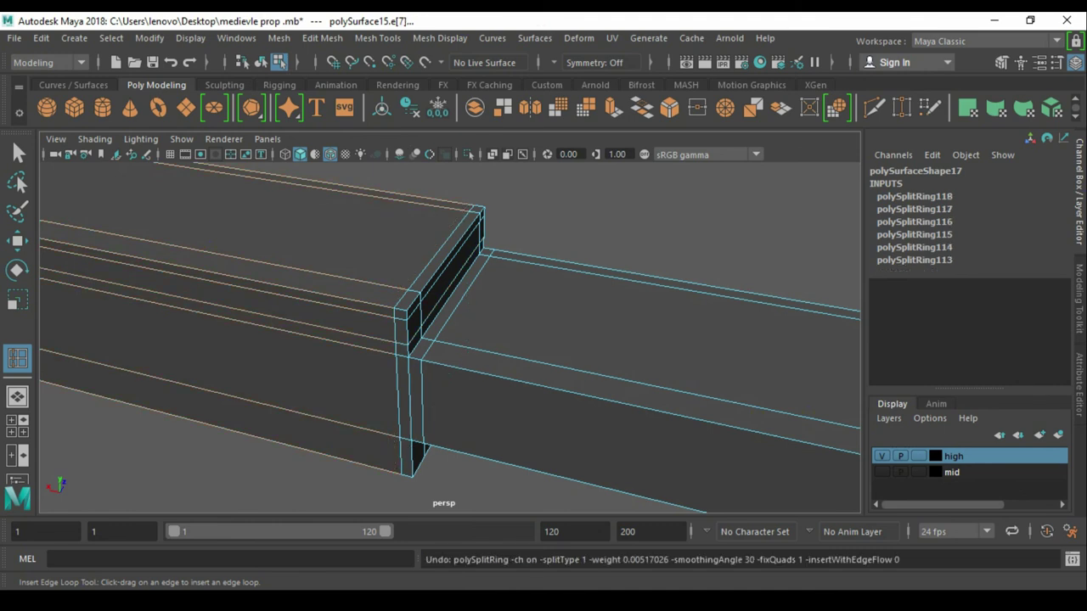
{"action": "left_click", "coordinate": [478, 345]}
- Add a support loop at the plank's far end and slide one edge slightly along it
{"action": "left_click_drag", "start_coordinate": [477, 346], "coordinate": [383, 339], "text": "alt"}
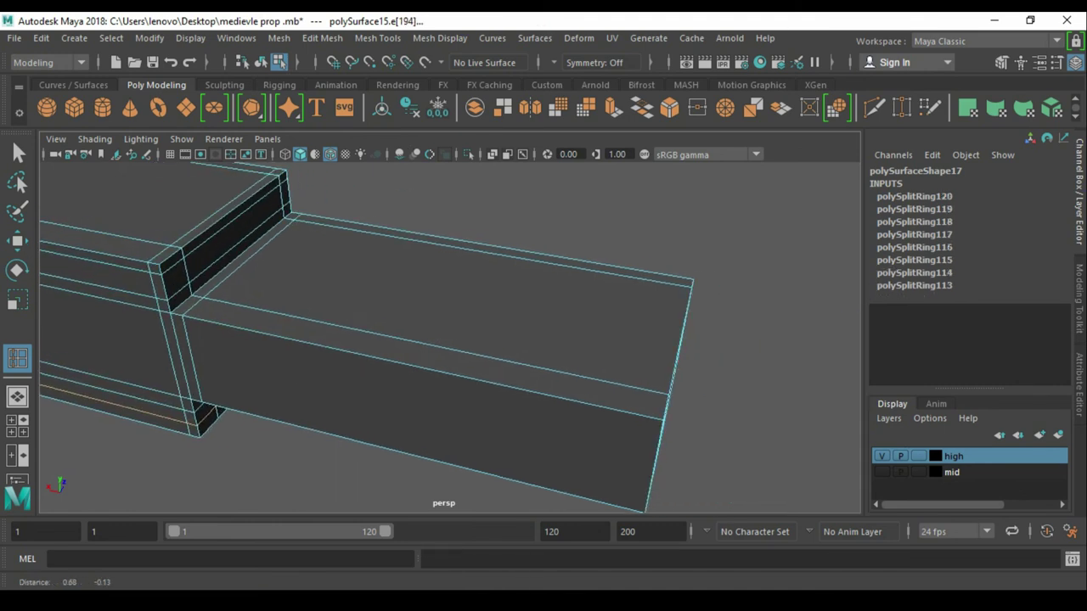
{"action": "left_click", "coordinate": [653, 361]}
{"action": "left_click_drag", "start_coordinate": [653, 361], "coordinate": [391, 357], "text": "alt"}
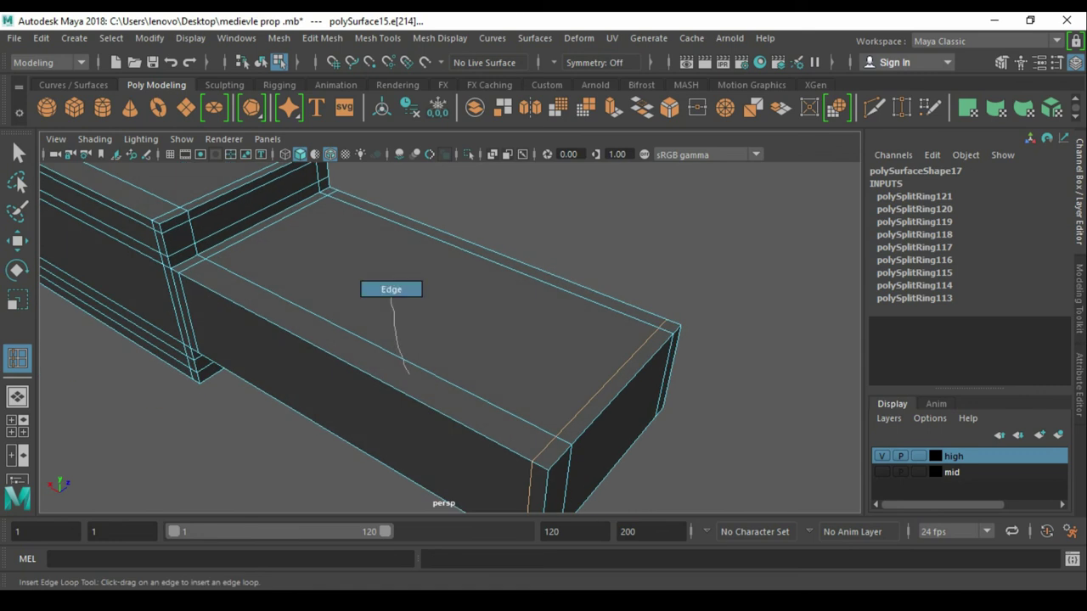
{"action": "key", "text": "w"}
{"action": "left_click", "coordinate": [390, 353]}
{"action": "scroll", "coordinate": [361, 338], "scroll_direction": "down", "scroll_amount": 3}
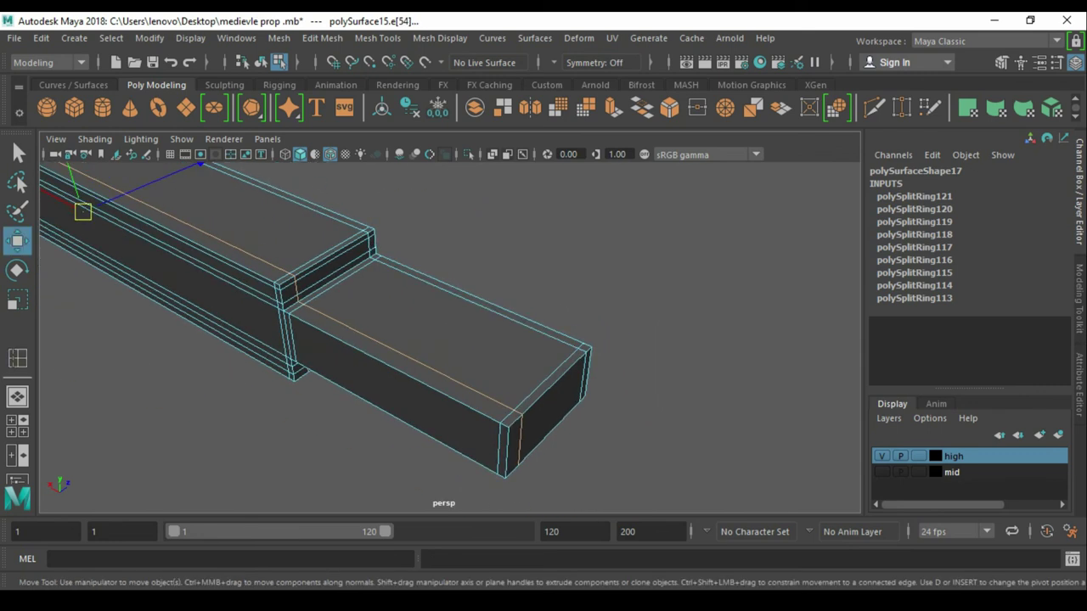
{"action": "left_click_drag", "start_coordinate": [196, 162], "coordinate": [193, 165]}
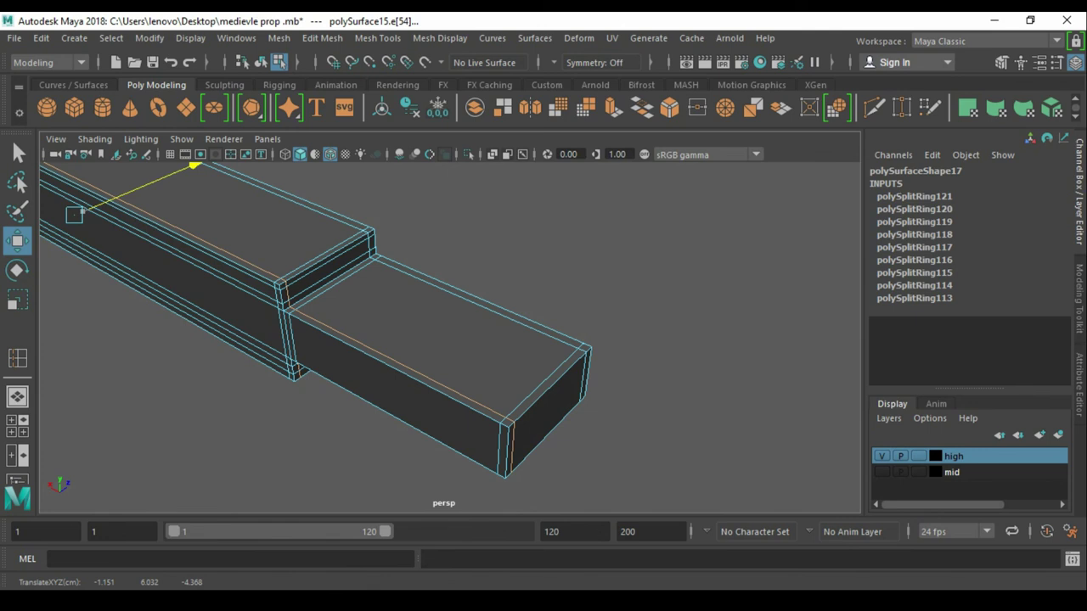
{"action": "key", "text": "q"}
- Add two more support loops along the plank's top side
{"action": "key", "text": "F8"}
{"action": "left_click_drag", "start_coordinate": [425, 339], "coordinate": [560, 315], "text": "alt"}
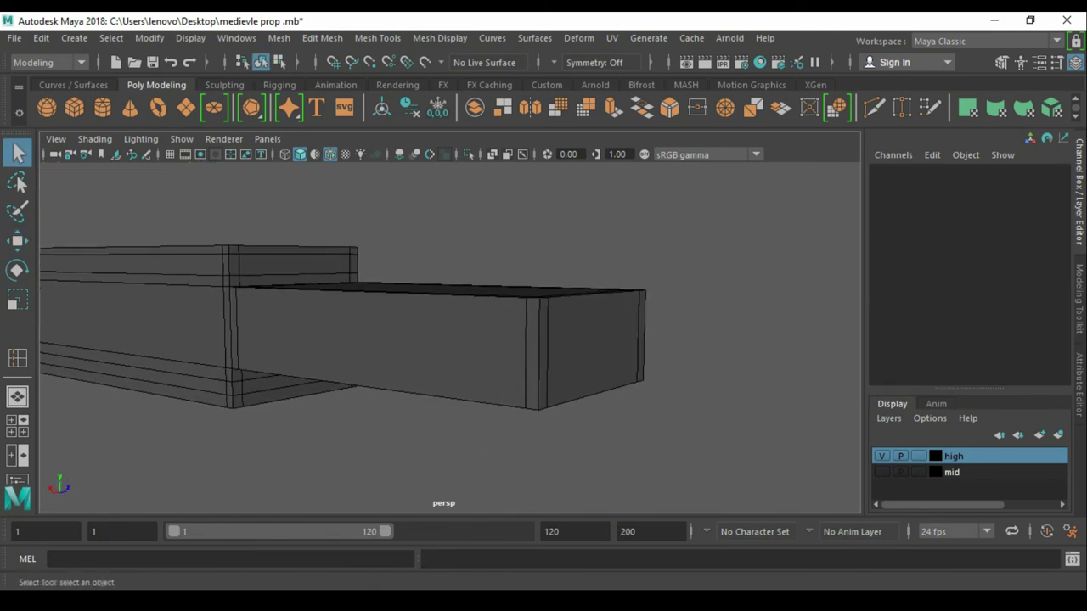
{"action": "left_click", "coordinate": [638, 302]}
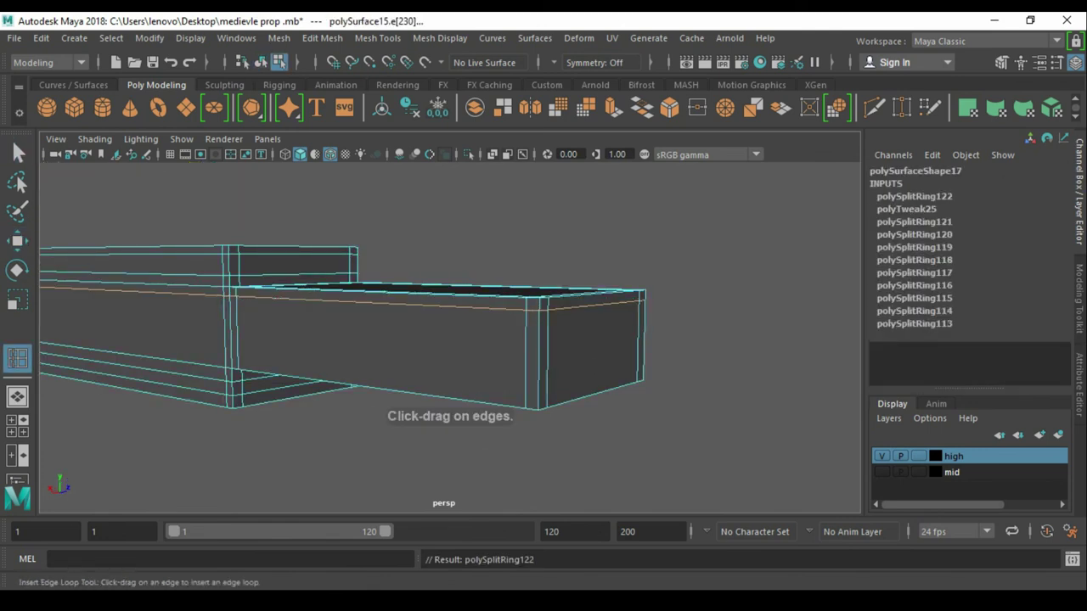
{"action": "left_click", "coordinate": [543, 392]}
{"action": "key", "text": "w"}
{"action": "mouse_move", "coordinate": [544, 393]}
{"action": "left_mouse_down", "text": "alt"}
{"action": "mouse_move", "coordinate": [390, 332]}
{"action": "mouse_move", "coordinate": [510, 323]}
{"action": "left_mouse_up", "text": "alt"}
- Add support loops along the front slab and beside the step, then check the smooth preview
{"action": "key", "text": "F9"}
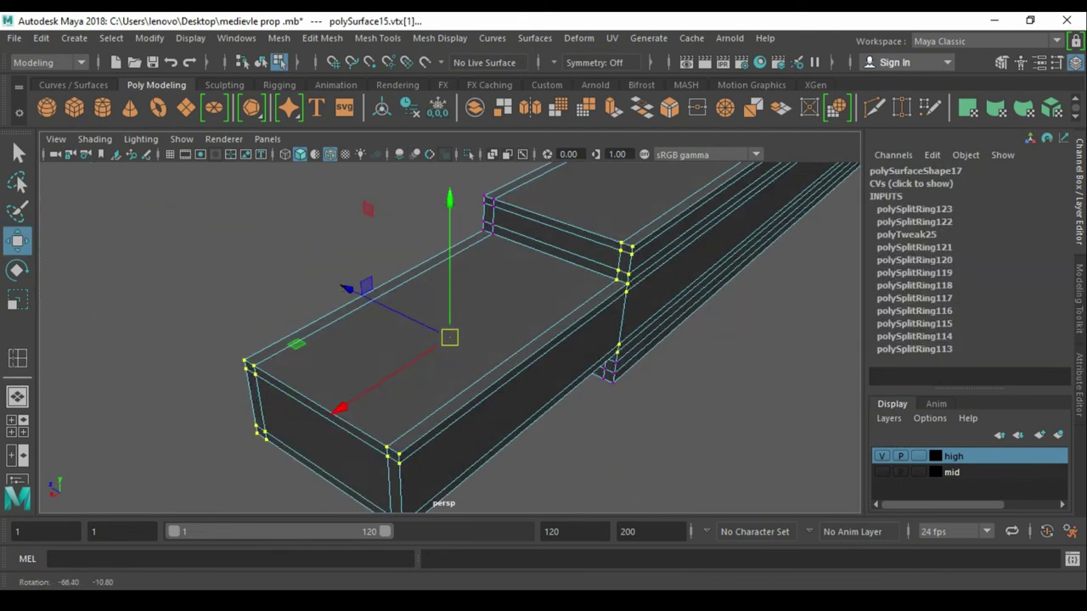
{"action": "key", "text": "q"}
{"action": "right_click_drag", "start_coordinate": [185, 293], "coordinate": [213, 259]}
{"action": "left_click_drag", "start_coordinate": [424, 340], "coordinate": [374, 323], "text": "alt"}
{"action": "left_click", "coordinate": [382, 339]}
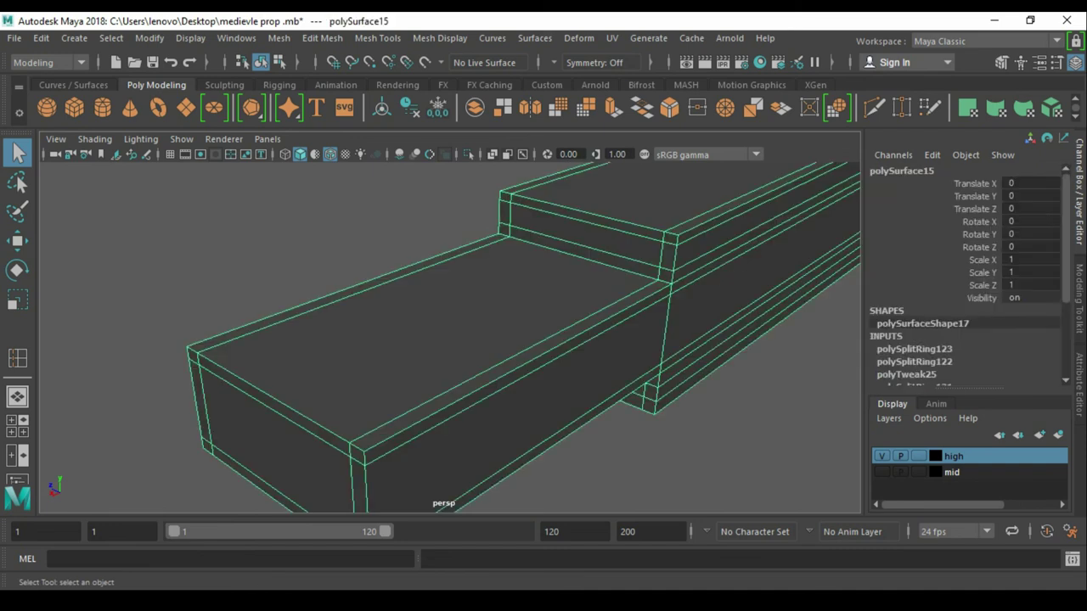
{"action": "key", "text": "y"}
{"action": "left_click", "coordinate": [382, 442]}
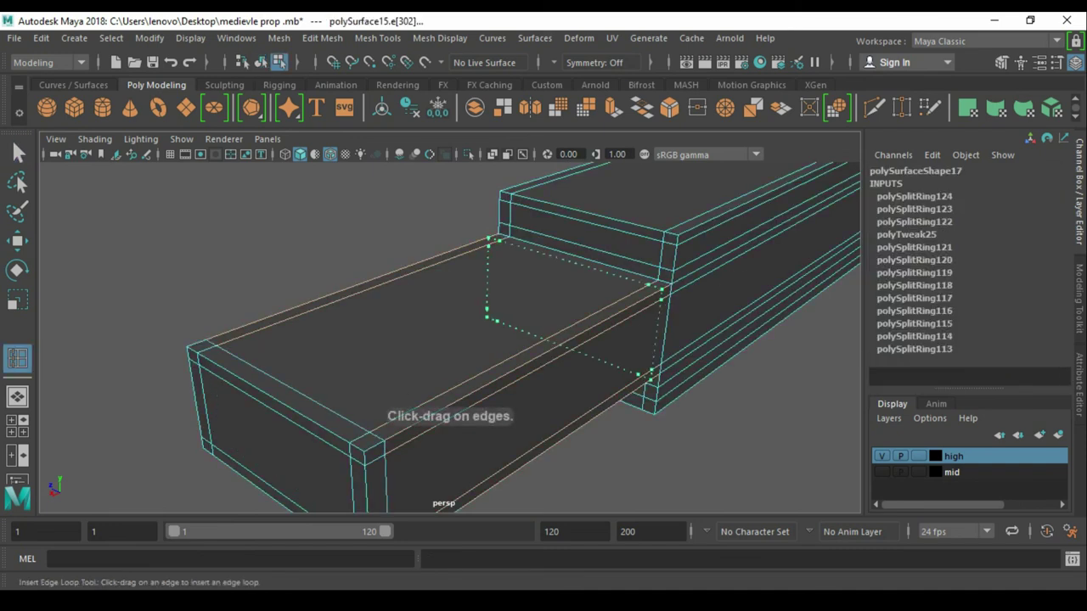
{"action": "left_click", "coordinate": [485, 321]}
{"action": "key", "text": "w"}
{"action": "key", "text": "F8"}
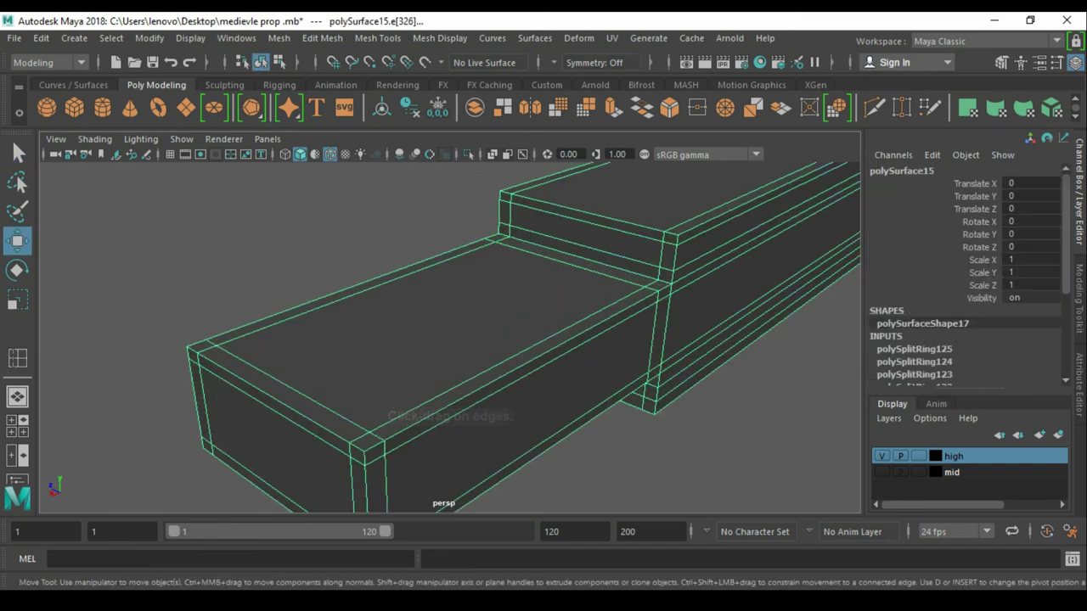
{"action": "key", "text": "3"}
{"action": "key", "text": "1"}
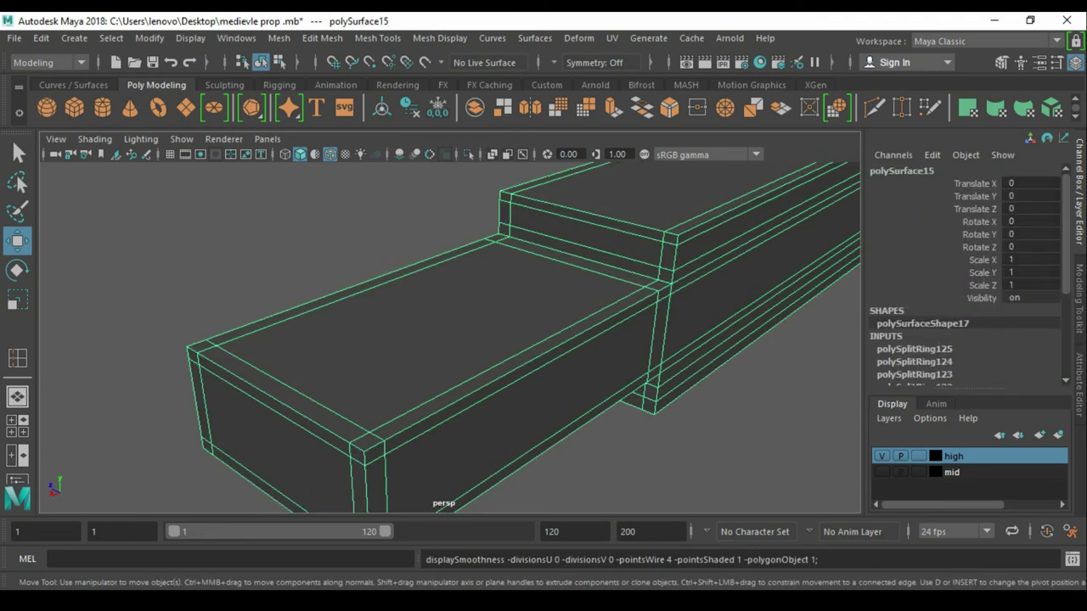
- Add a support loop across the step's top and check the smoothed result
{"action": "left_click_drag", "start_coordinate": [450, 340], "coordinate": [399, 331], "text": "alt"}
{"action": "key", "text": "y"}
{"action": "left_click", "coordinate": [415, 268]}
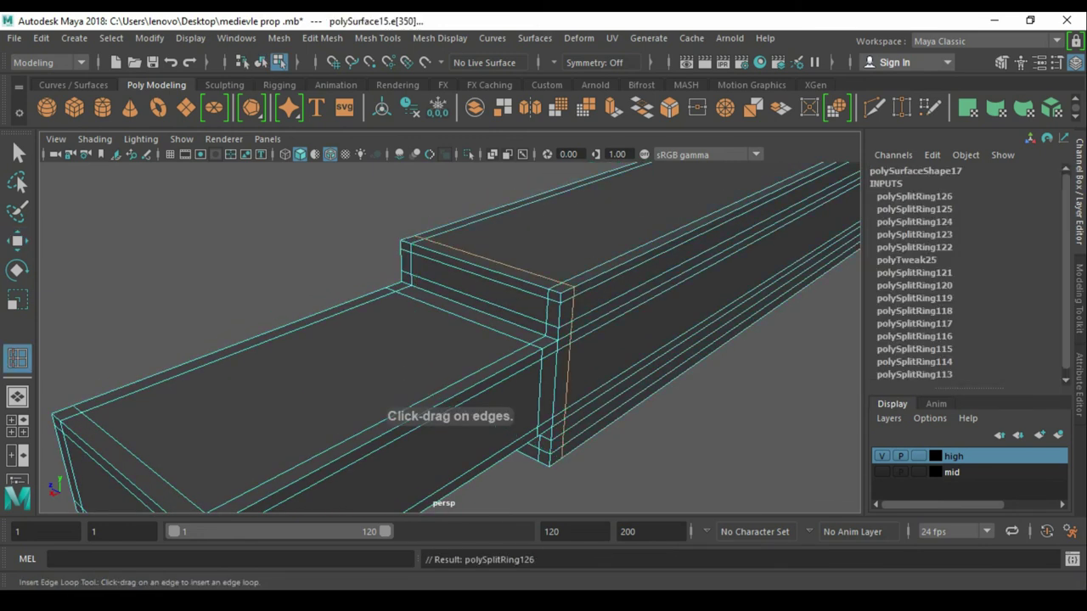
{"action": "key", "text": "w"}
{"action": "key", "text": "F8"}
{"action": "key", "text": "3"}
{"action": "key", "text": "1"}
- Reselect the plank and nudge the vertical edge beside the step slightly sideways
{"action": "scroll", "coordinate": [450, 340], "scroll_direction": "down", "scroll_amount": 5}
{"action": "mouse_move", "coordinate": [450, 340]}
{"action": "left_mouse_down", "text": "alt"}
{"action": "mouse_move", "coordinate": [365, 322]}
{"action": "mouse_move", "coordinate": [424, 332]}
{"action": "left_mouse_up", "text": "alt"}
{"action": "scroll", "coordinate": [450, 340], "scroll_direction": "up", "scroll_amount": 5}
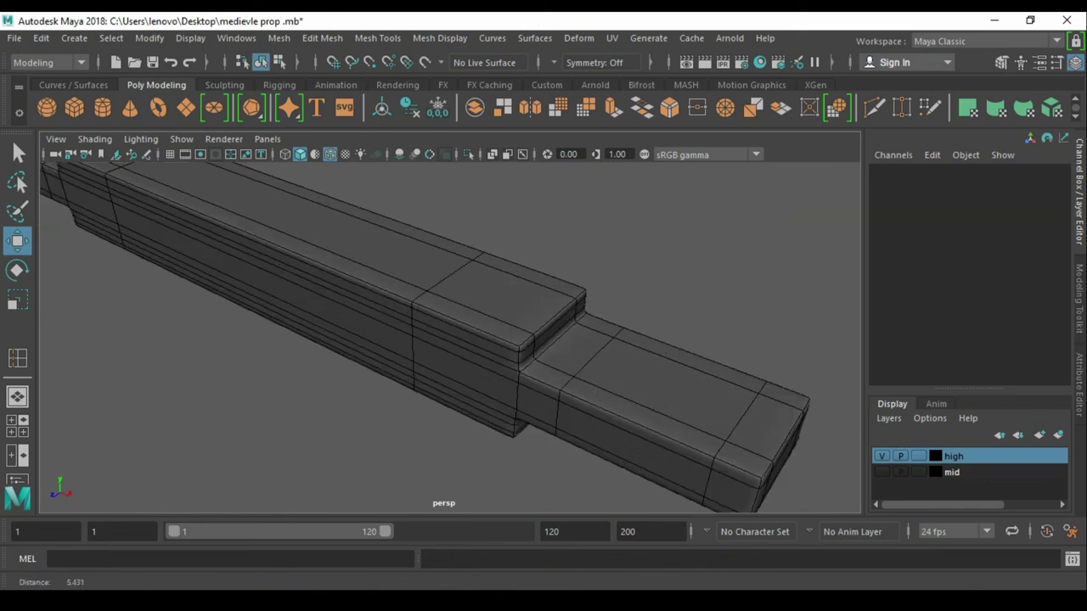
{"action": "scroll", "coordinate": [450, 340], "scroll_direction": "up", "scroll_amount": 3}
{"action": "left_click", "coordinate": [493, 323]}
{"action": "left_click", "coordinate": [680, 213]}
{"action": "left_click", "coordinate": [492, 323]}
{"action": "left_click", "coordinate": [679, 212]}
{"action": "left_click", "coordinate": [493, 323]}
{"action": "left_click_drag", "start_coordinate": [492, 323], "coordinate": [594, 356], "text": "alt"}
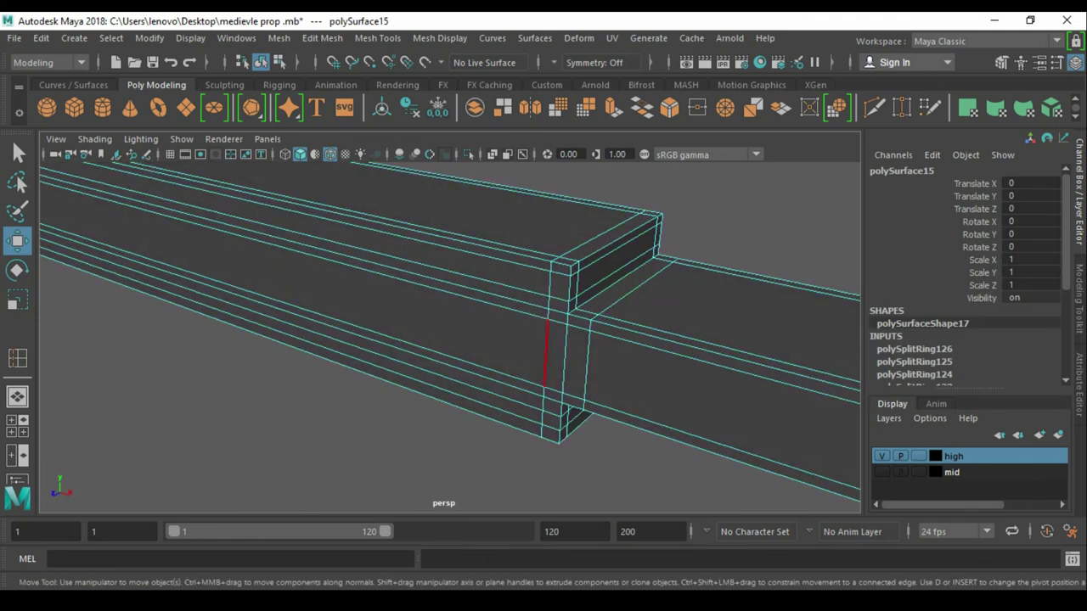
{"action": "left_click", "coordinate": [545, 352]}
{"action": "left_click_drag", "start_coordinate": [745, 357], "coordinate": [749, 359]}
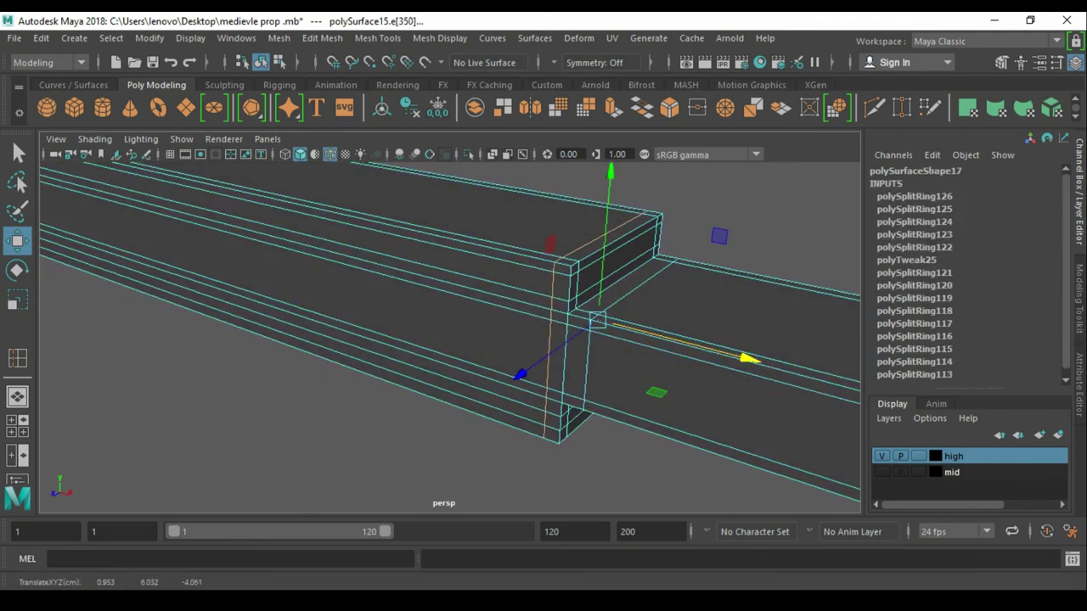
- Deselect the plank and orbit around the full grindstone prop
{"action": "key", "text": "F8"}
{"action": "key", "text": "q"}
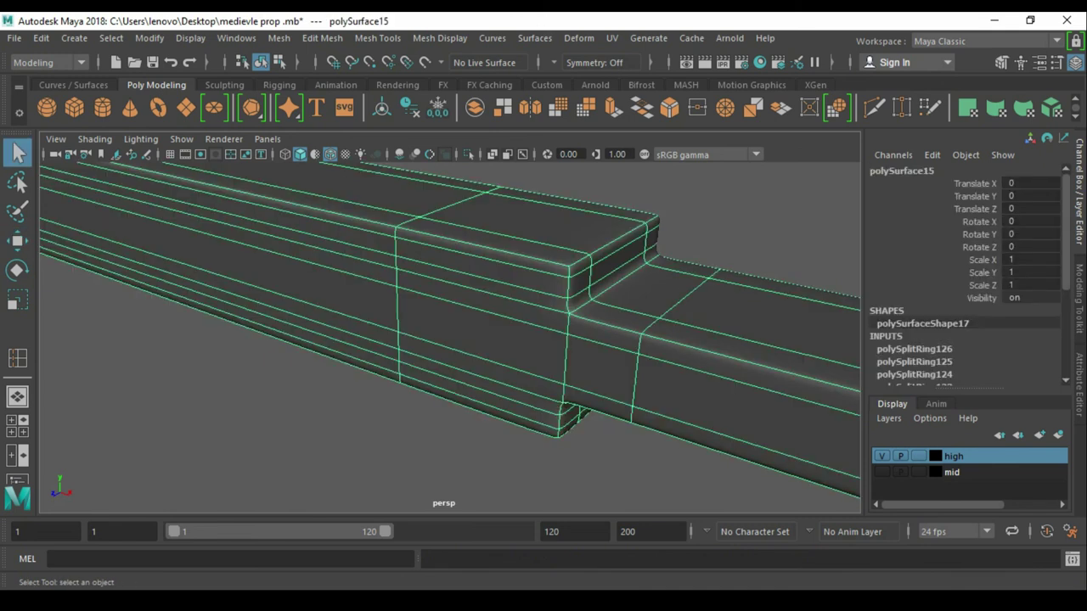
{"action": "scroll", "coordinate": [444, 339], "scroll_direction": "down", "scroll_amount": 6}
{"action": "left_click", "coordinate": [679, 254]}
{"action": "left_click_drag", "start_coordinate": [510, 340], "coordinate": [535, 341], "text": "alt"}
{"action": "left_click_drag", "start_coordinate": [445, 339], "coordinate": [670, 329], "text": "alt"}
{"action": "scroll", "coordinate": [444, 339], "scroll_direction": "up", "scroll_amount": 5}
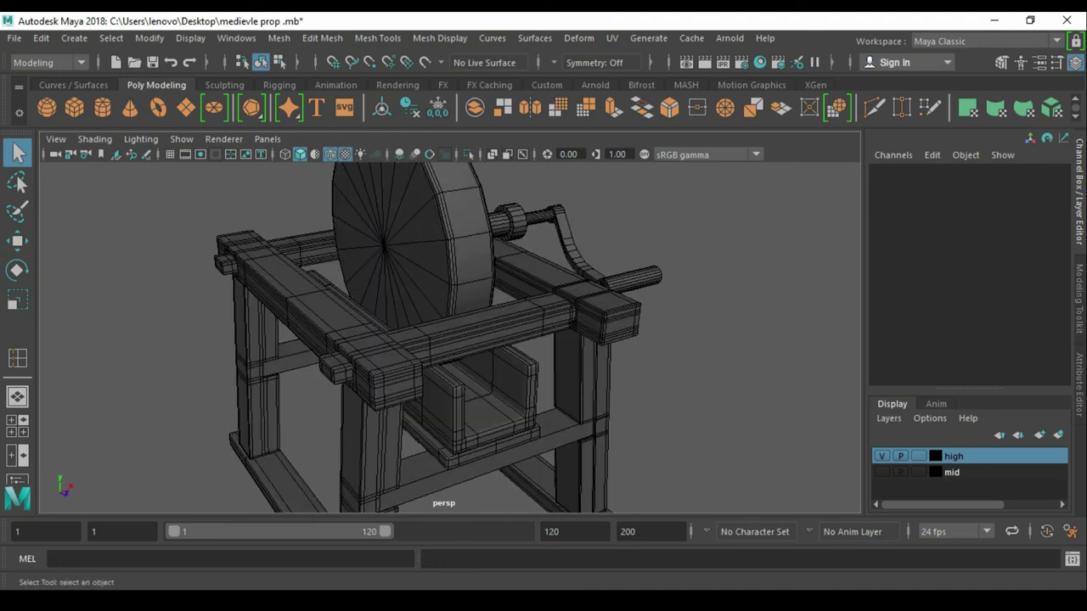
- Turn off the wireframe overlay and viewport colour management, orbiting around the grinding wheel
{"action": "left_click", "coordinate": [345, 154]}
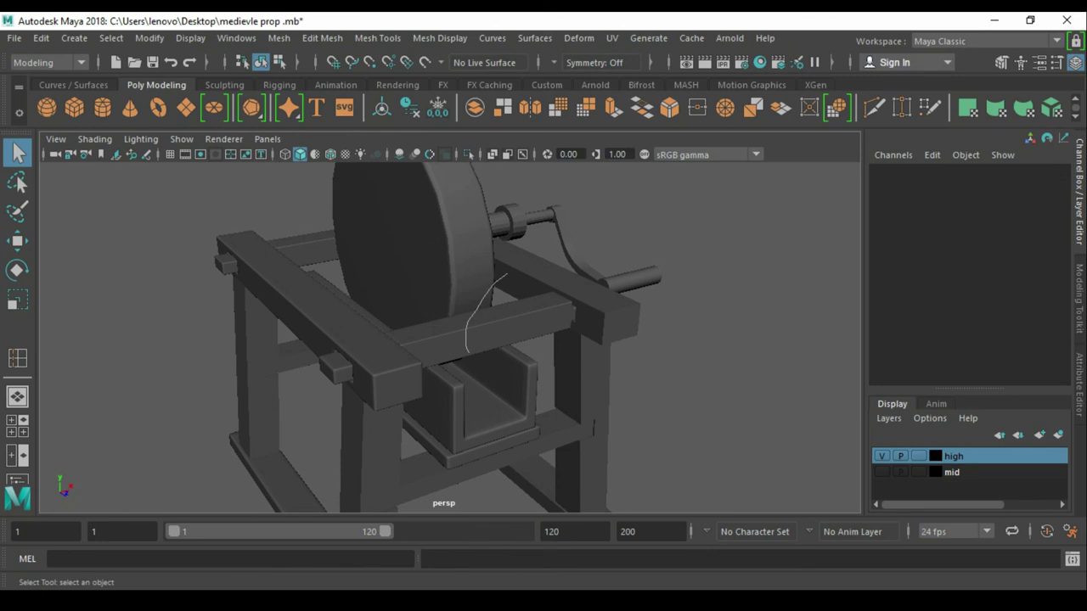
{"action": "scroll", "coordinate": [450, 340], "scroll_direction": "down", "scroll_amount": 3}
{"action": "mouse_move", "coordinate": [450, 339]}
{"action": "left_mouse_down", "text": "alt"}
{"action": "mouse_move", "coordinate": [501, 340]}
{"action": "mouse_move", "coordinate": [510, 357]}
{"action": "left_mouse_up", "text": "alt"}
{"action": "scroll", "coordinate": [475, 340], "scroll_direction": "up", "scroll_amount": 3}
{"action": "left_click_drag", "start_coordinate": [425, 340], "coordinate": [475, 383], "text": "alt"}
{"action": "left_click", "coordinate": [644, 153]}
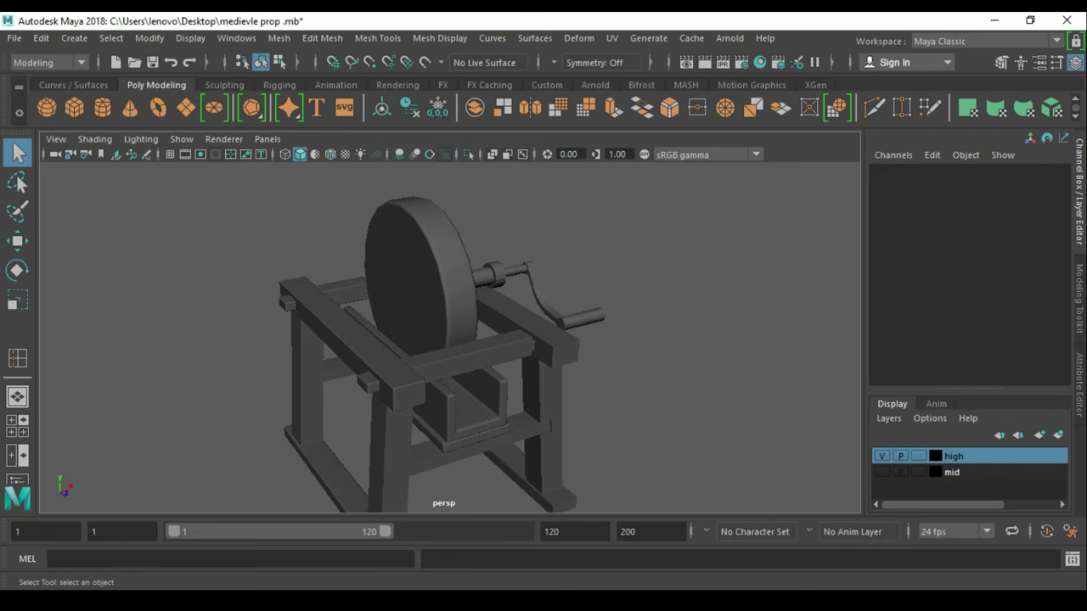
- Select everything except the wheel and crank, hide the rest, and pick one frame plank
{"action": "left_click", "coordinate": [416, 272]}
{"action": "left_click", "coordinate": [330, 153]}
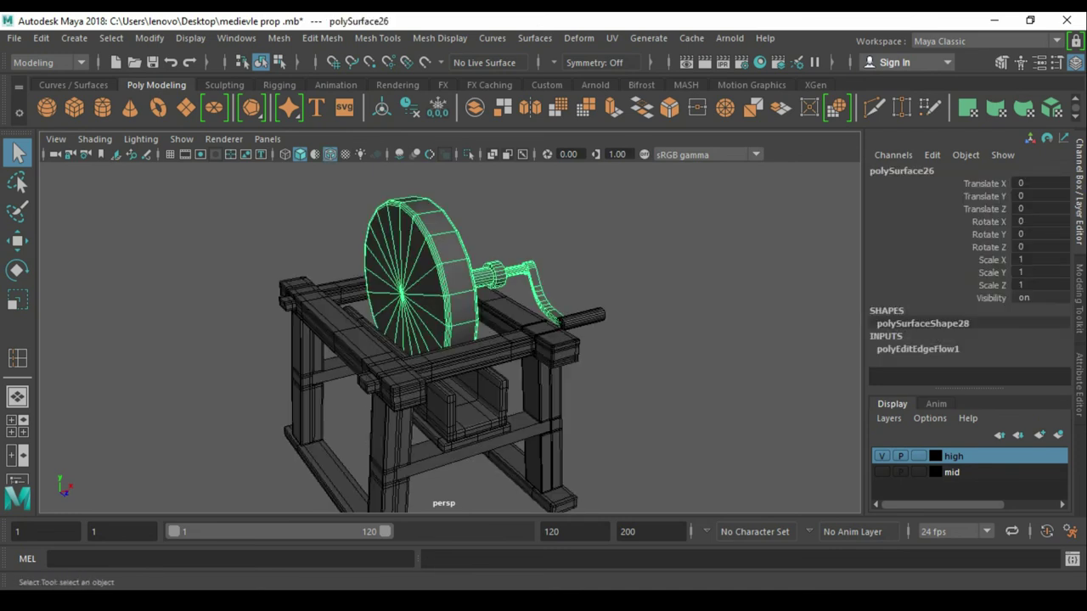
{"action": "key", "text": "ctrl+shift+a"}
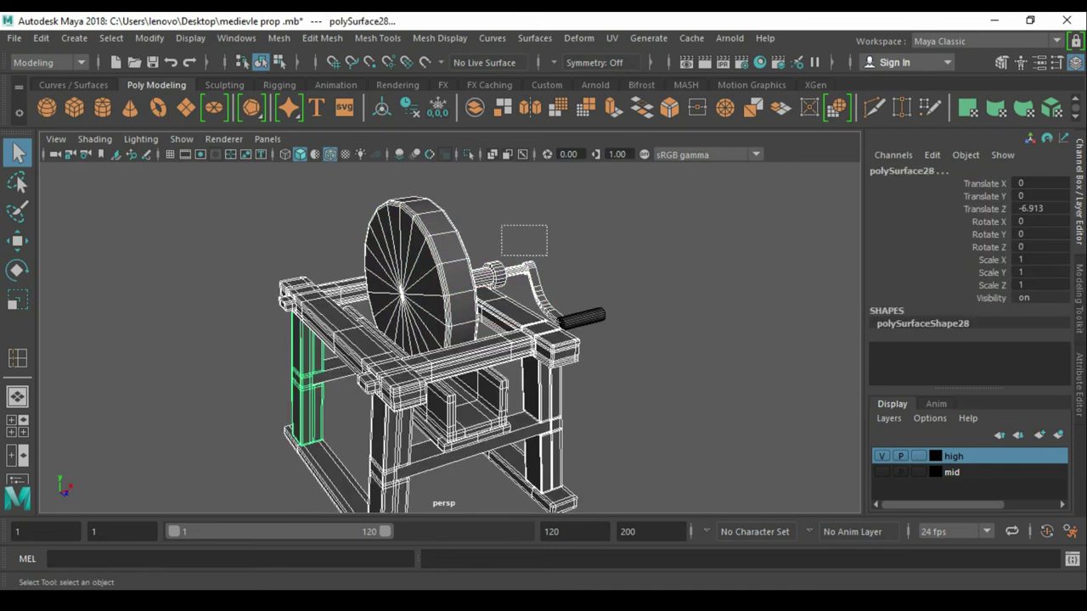
{"action": "left_click_drag", "start_coordinate": [501, 255], "coordinate": [488, 264], "text": "ctrl"}
{"action": "left_click_drag", "start_coordinate": [441, 339], "coordinate": [509, 340], "text": "alt"}
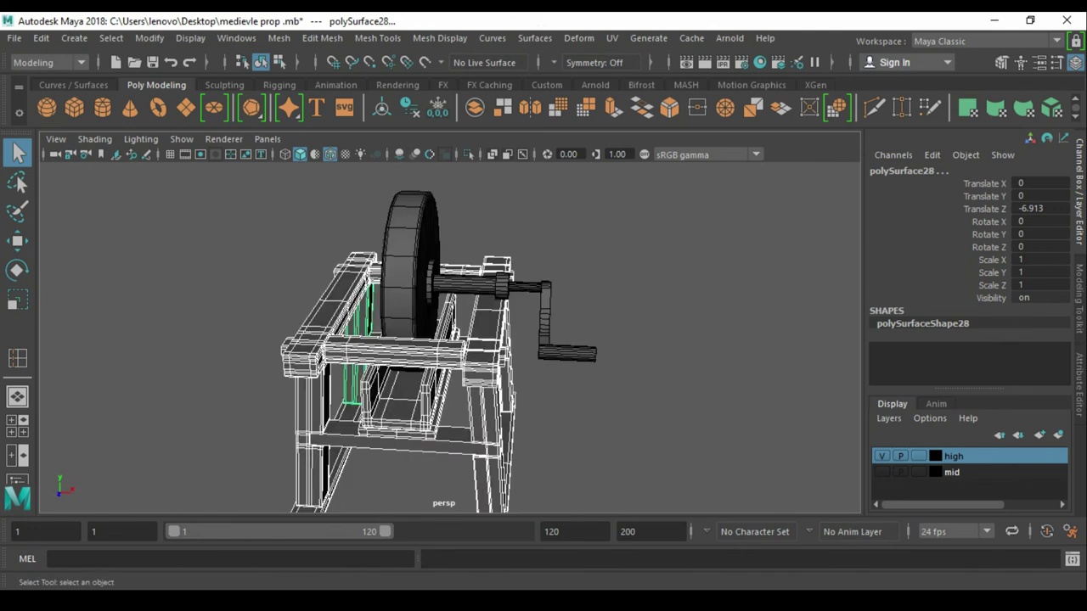
{"action": "key", "text": "alt+h"}
{"action": "left_click", "coordinate": [399, 429]}
- Isolate the plank, try a ring split with a bevel, then undo both
{"action": "key", "text": "alt+h"}
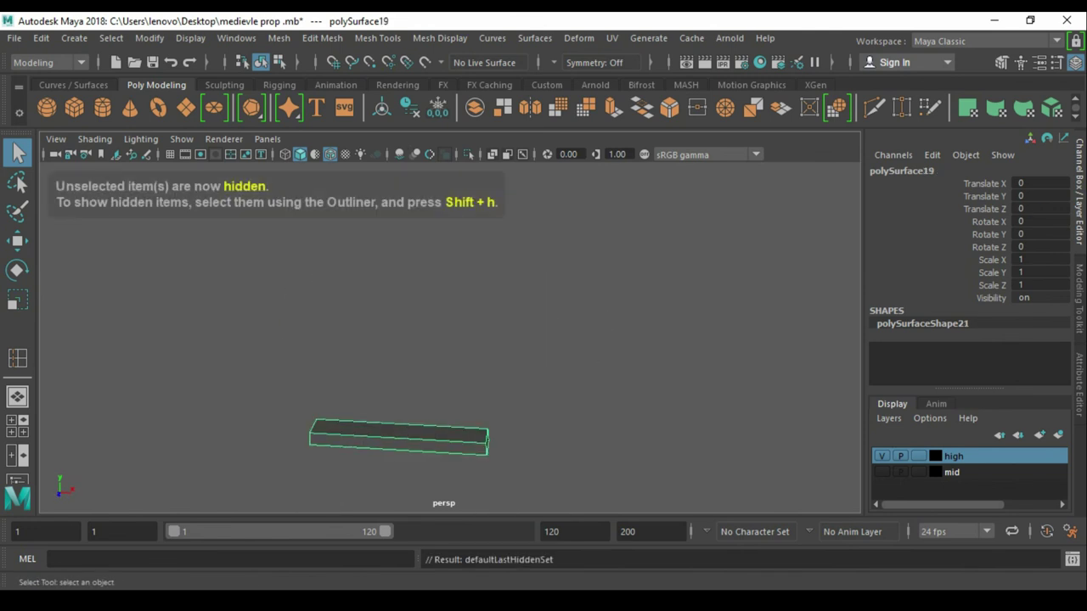
{"action": "key", "text": "f"}
{"action": "key", "text": "F10"}
{"action": "left_click", "coordinate": [425, 348]}
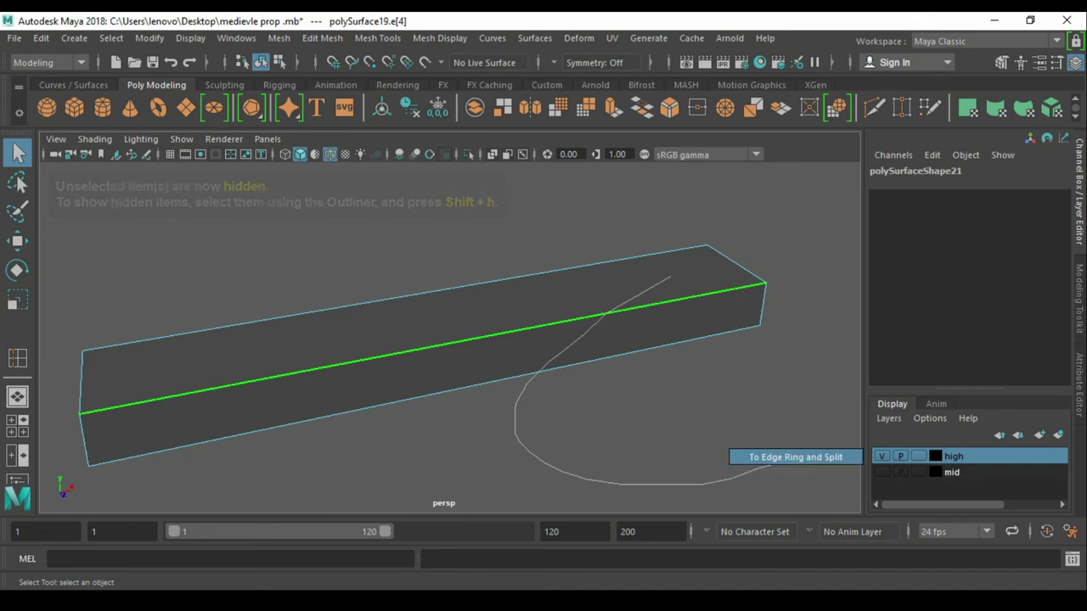
{"action": "right_click_drag", "start_coordinate": [655, 348], "coordinate": [728, 456], "text": "shift"}
{"action": "key", "text": "ctrl+b"}
{"action": "middle_click_drag", "start_coordinate": [441, 340], "coordinate": [454, 339]}
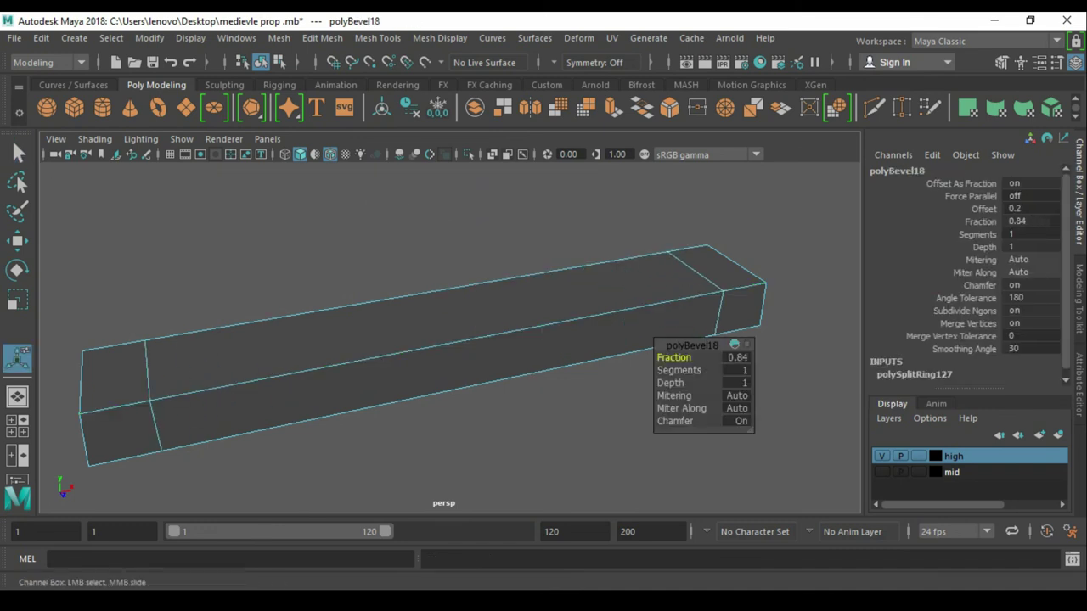
{"action": "left_click_drag", "start_coordinate": [425, 399], "coordinate": [200, 377], "text": "alt"}
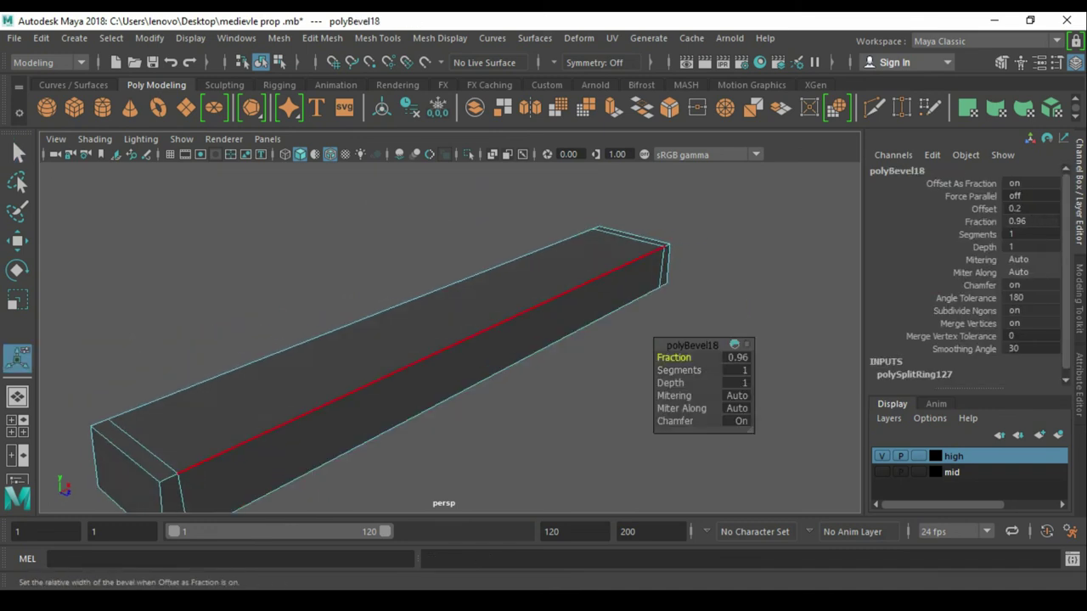
{"action": "key", "text": "q"}
{"action": "key", "text": "ctrl+z"}
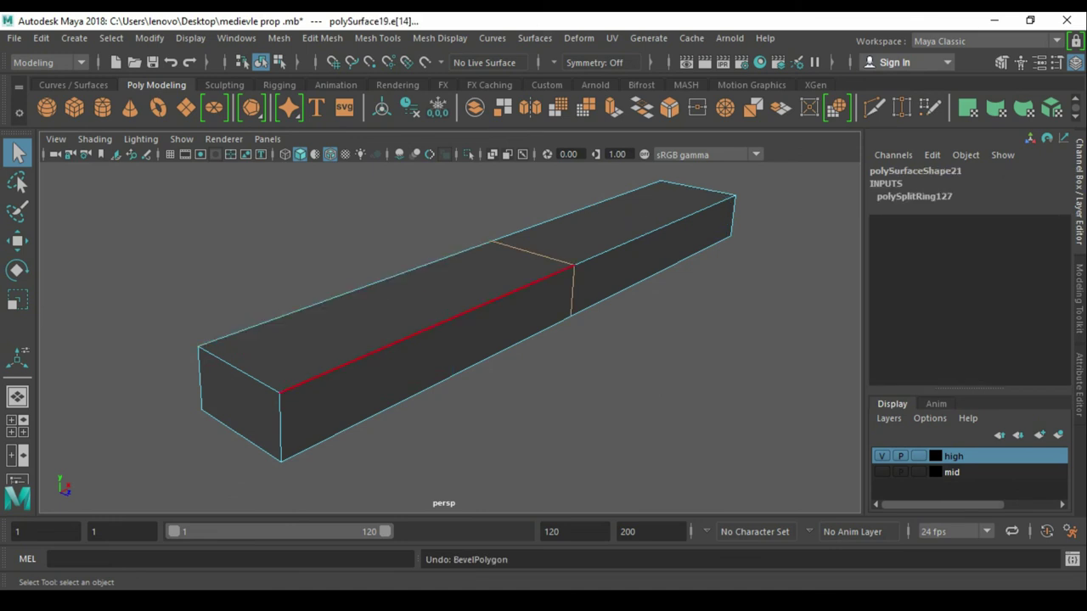
{"action": "key", "text": "ctrl+z"}
{"action": "key", "text": "ctrl+z"}
{"action": "key", "text": "ctrl+z"}
- Insert support loops near the front end, lengthwise near the corner, and along the bottom edge
{"action": "key", "text": "y"}
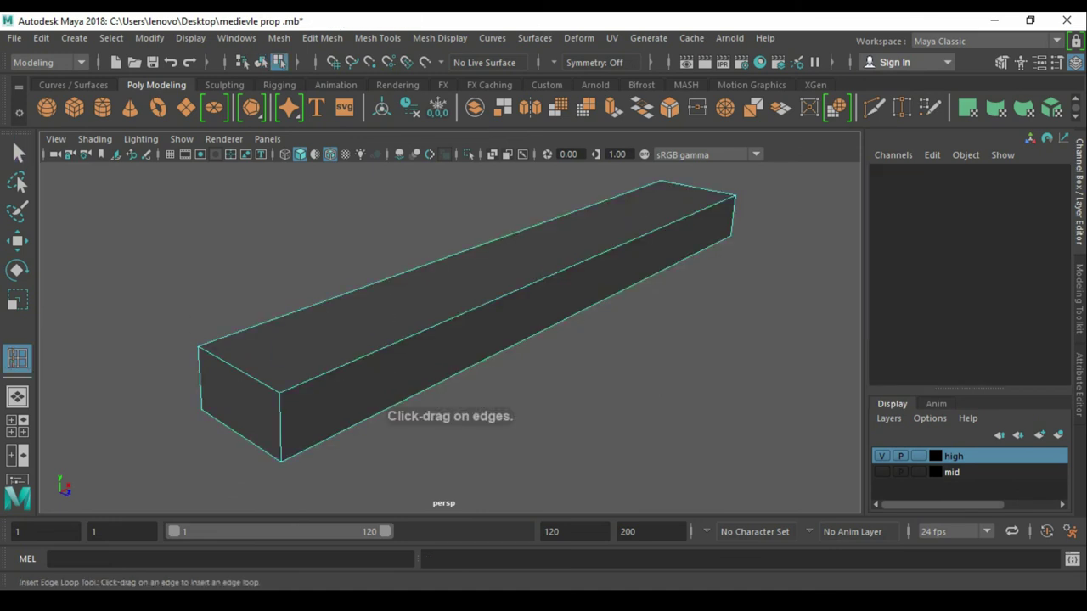
{"action": "left_click", "coordinate": [293, 386]}
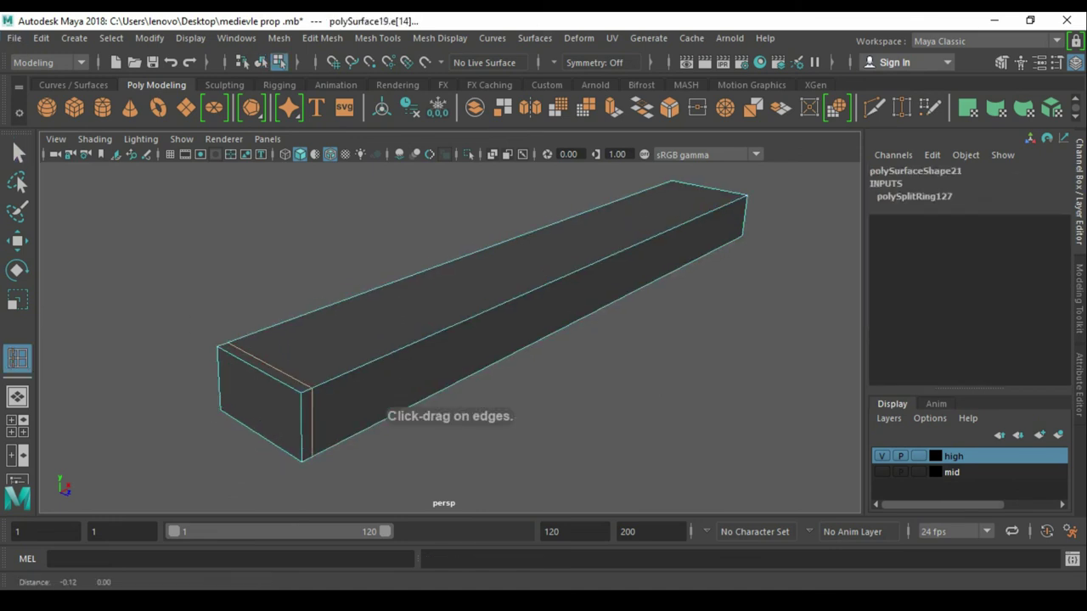
{"action": "scroll", "coordinate": [450, 331], "scroll_direction": "up", "scroll_amount": 3}
{"action": "left_click", "coordinate": [347, 392]}
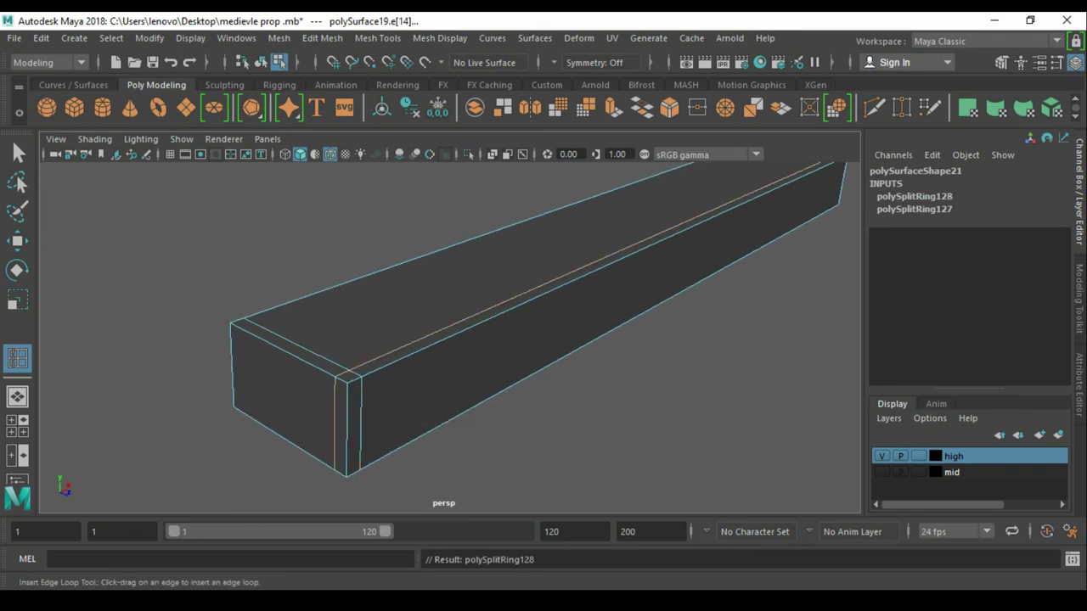
{"action": "left_click", "coordinate": [348, 386]}
{"action": "left_click", "coordinate": [344, 463]}
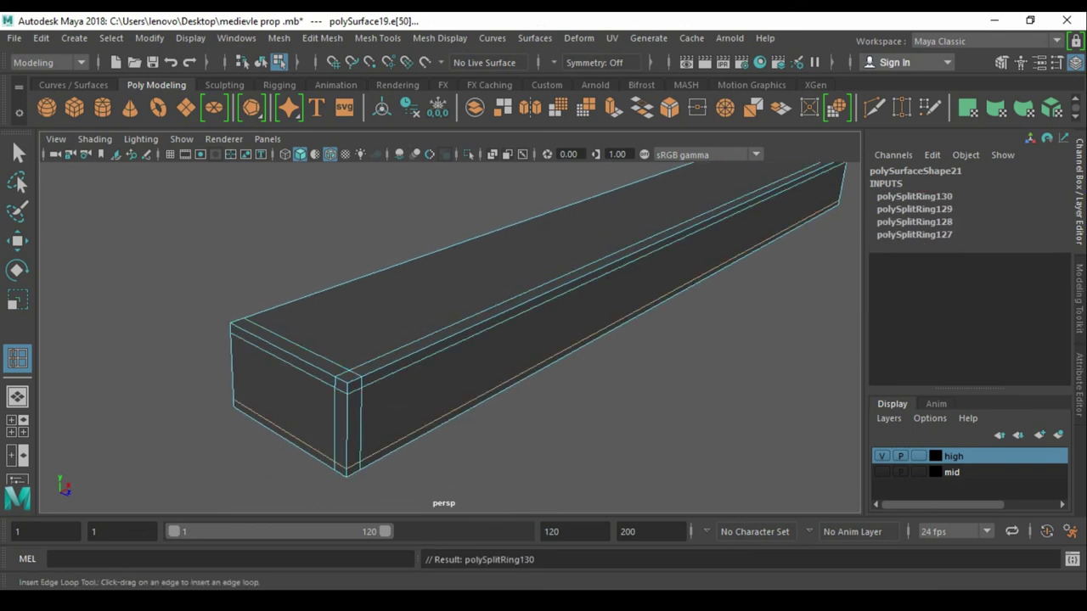
{"action": "left_click", "coordinate": [510, 369]}
- Add a support loop at the plank's far end and slide it slightly along X
{"action": "middle_click_drag", "start_coordinate": [509, 369], "coordinate": [339, 425], "text": "alt"}
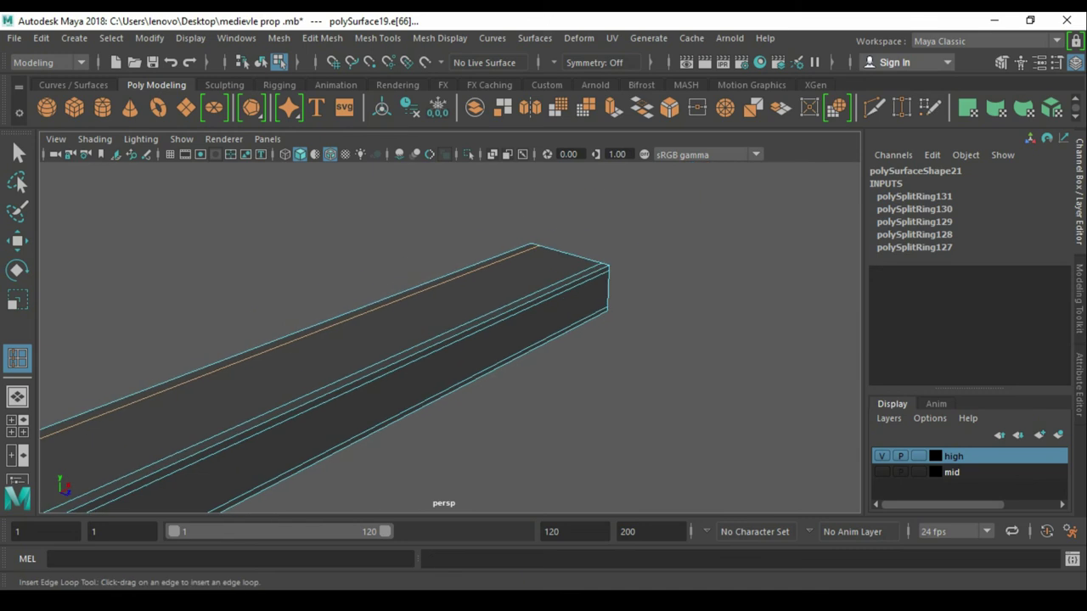
{"action": "left_click", "coordinate": [522, 253]}
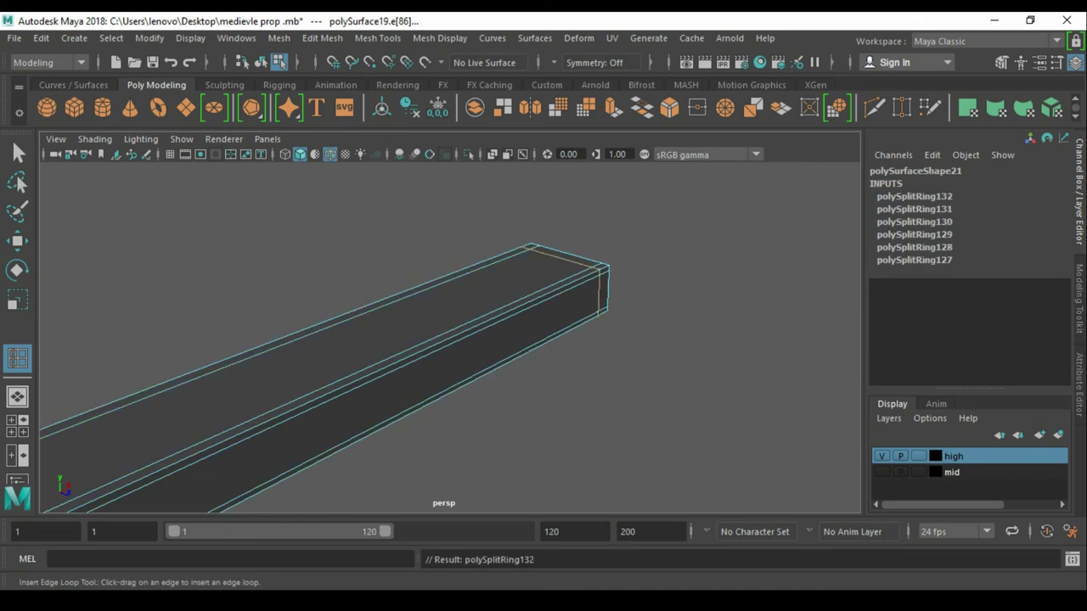
{"action": "left_click_drag", "start_coordinate": [522, 253], "coordinate": [425, 297], "text": "alt"}
{"action": "key", "text": "w"}
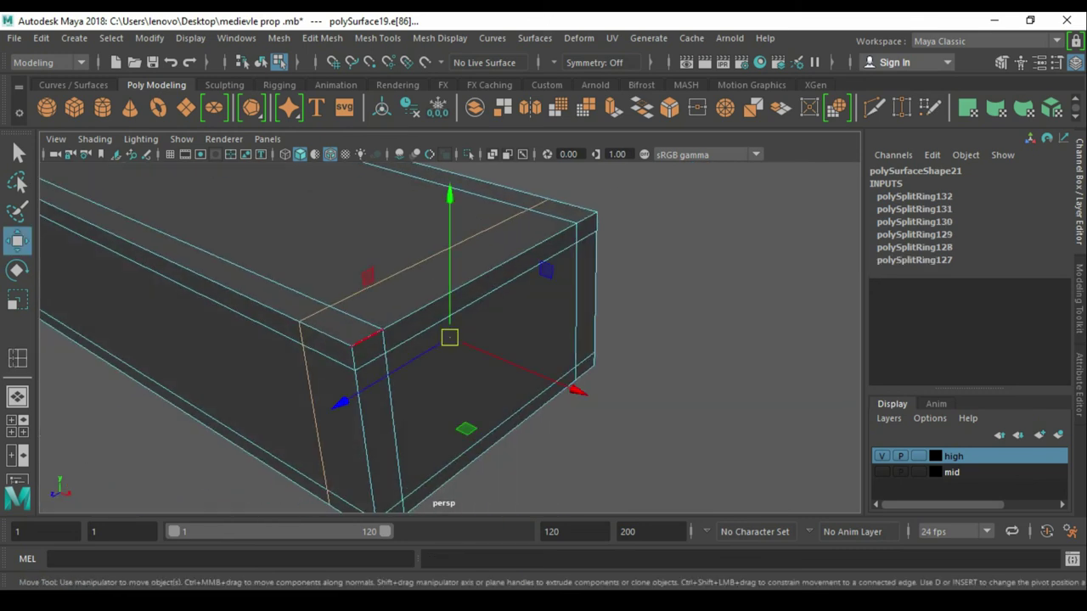
{"action": "left_click_drag", "start_coordinate": [577, 391], "coordinate": [581, 392]}
{"action": "scroll", "coordinate": [581, 392], "scroll_direction": "down", "scroll_amount": 5}
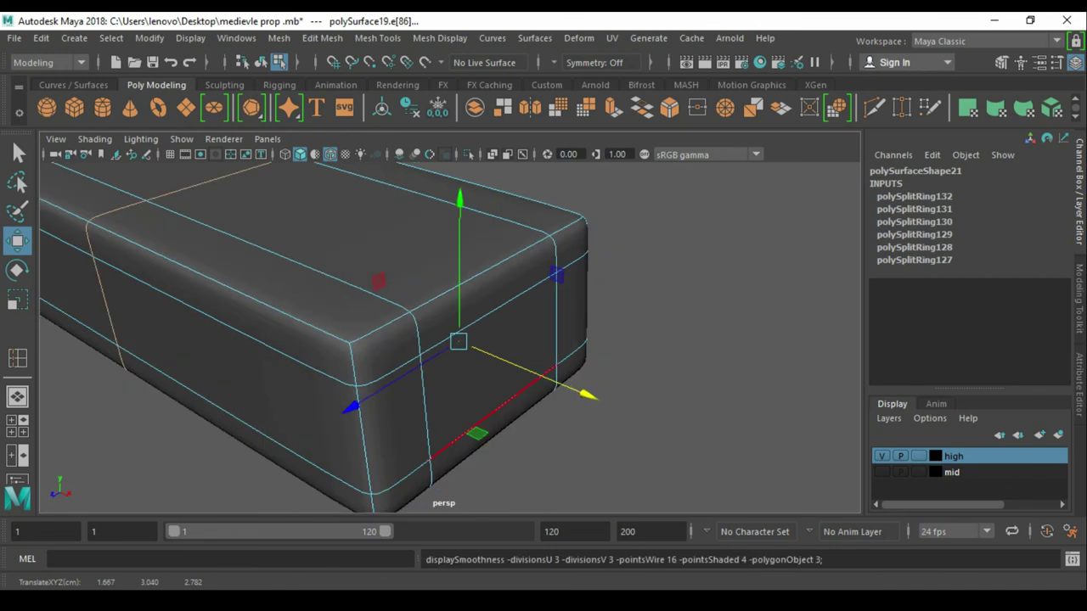
{"action": "key", "text": "q"}
- Select the whole plank, then orbit the frame and select a neighbouring beam
{"action": "left_click", "coordinate": [340, 340]}
{"action": "scroll", "coordinate": [510, 382], "scroll_direction": "up", "scroll_amount": 5}
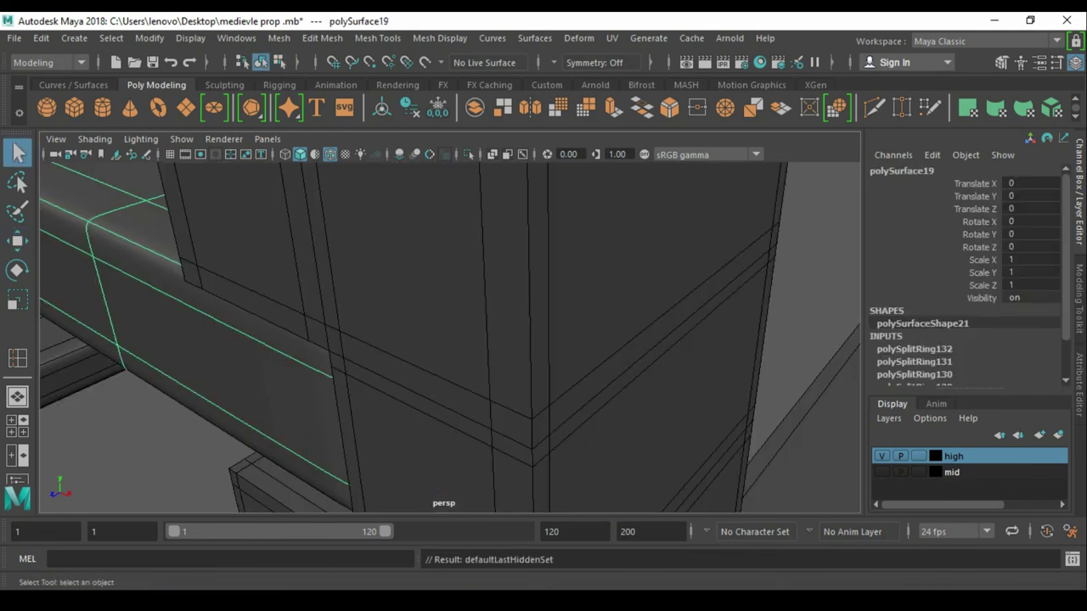
{"action": "scroll", "coordinate": [451, 340], "scroll_direction": "down", "scroll_amount": 5}
{"action": "key", "text": "w"}
{"action": "left_click_drag", "start_coordinate": [450, 340], "coordinate": [382, 357], "text": "alt"}
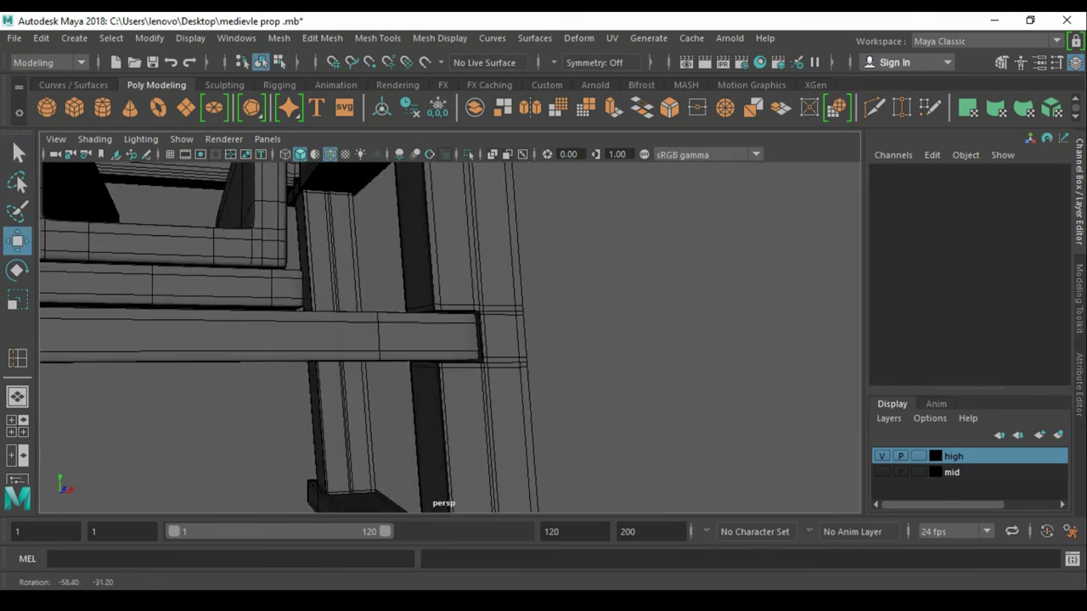
{"action": "left_click", "coordinate": [255, 336]}
{"action": "scroll", "coordinate": [450, 340], "scroll_direction": "down", "scroll_amount": 5}
{"action": "left_click_drag", "start_coordinate": [450, 340], "coordinate": [382, 356], "text": "alt"}
- Isolate the lower crossbeam of the frame and zoom in on it
{"action": "key", "text": "q"}
{"action": "left_click", "coordinate": [195, 330]}
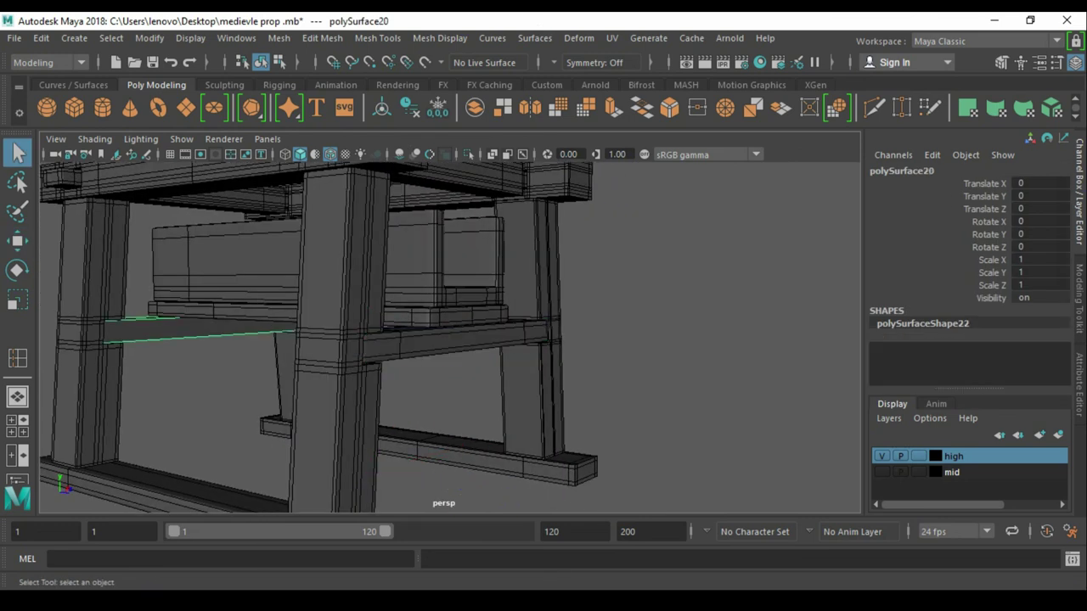
{"action": "key", "text": "alt+h"}
{"action": "scroll", "coordinate": [425, 340], "scroll_direction": "up", "scroll_amount": 3}
{"action": "scroll", "coordinate": [424, 339], "scroll_direction": "up", "scroll_amount": 3}
{"action": "scroll", "coordinate": [510, 339], "scroll_direction": "up", "scroll_amount": 3}
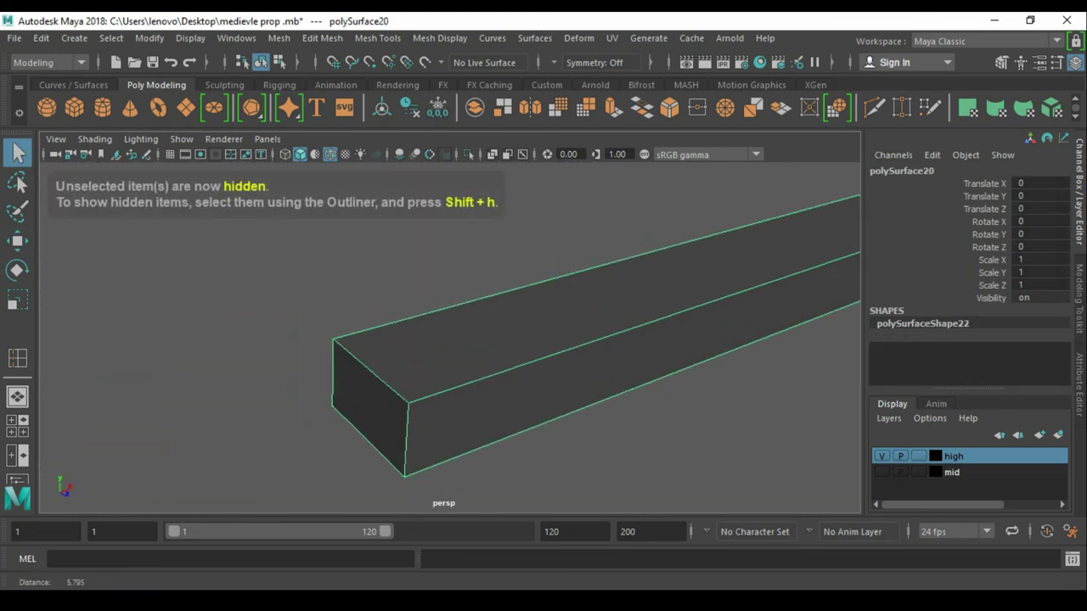
{"action": "scroll", "coordinate": [509, 340], "scroll_direction": "up", "scroll_amount": 2}
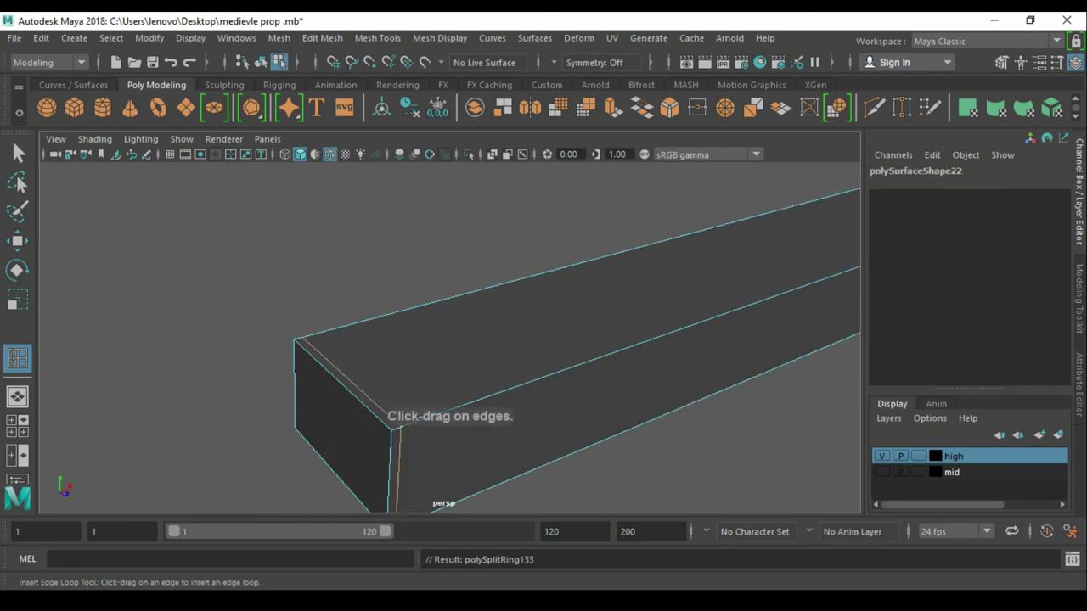
- Add support edge loops near the beam's front corner, along its length and top edge
{"action": "left_click", "coordinate": [378, 414]}
{"action": "left_click", "coordinate": [390, 446]}
{"action": "mouse_move", "coordinate": [510, 339]}
{"action": "left_mouse_down", "text": "alt"}
{"action": "mouse_move", "coordinate": [476, 323]}
{"action": "mouse_move", "coordinate": [506, 341]}
{"action": "left_mouse_up", "text": "alt"}
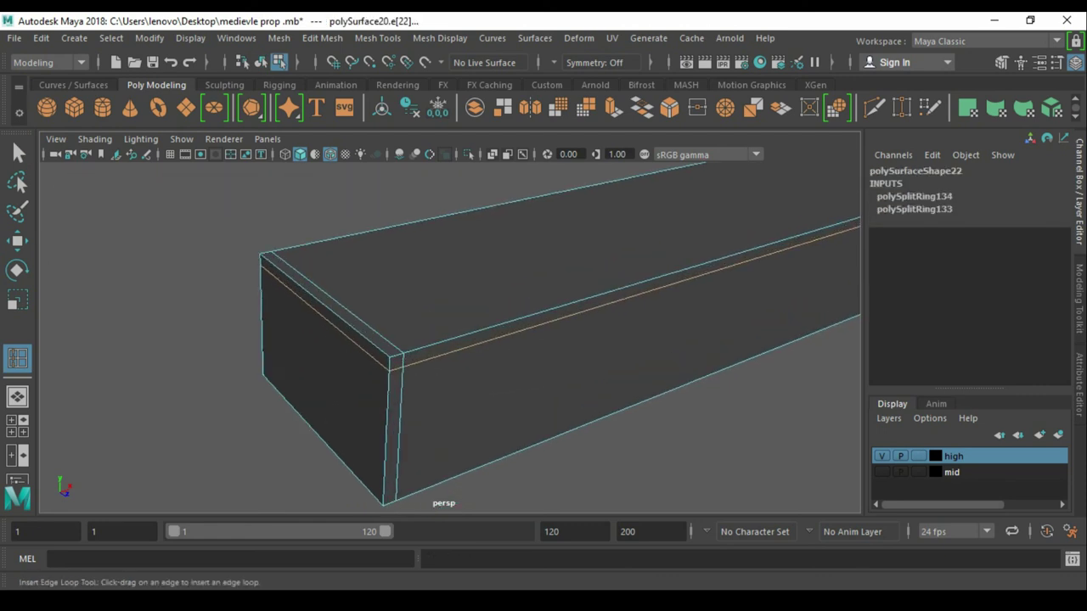
{"action": "left_click_drag", "start_coordinate": [274, 362], "coordinate": [274, 363]}
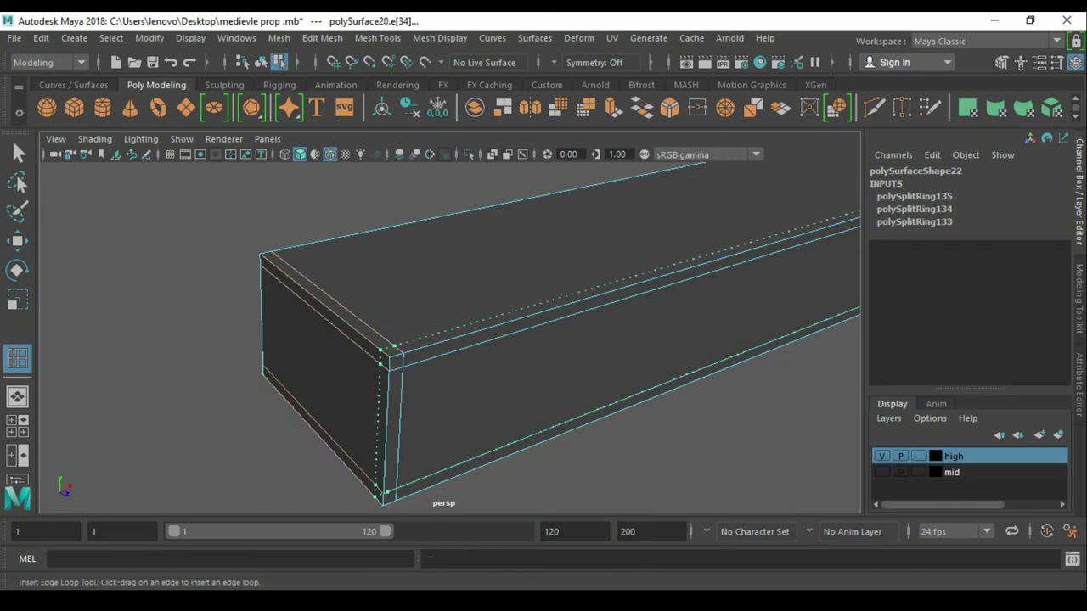
{"action": "left_click", "coordinate": [388, 350]}
{"action": "left_click", "coordinate": [510, 281]}
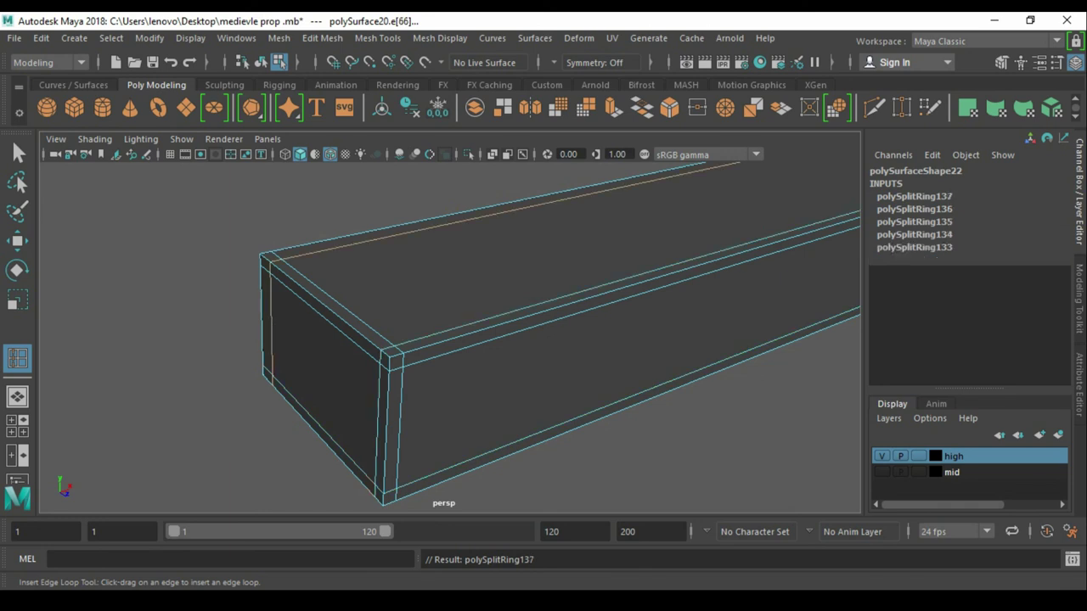
{"action": "scroll", "coordinate": [450, 331], "scroll_direction": "down", "scroll_amount": 5}
- Frame the beam and select the vertices at both beam ends
{"action": "key", "text": "w"}
{"action": "right_click_drag", "start_coordinate": [671, 251], "coordinate": [594, 222]}
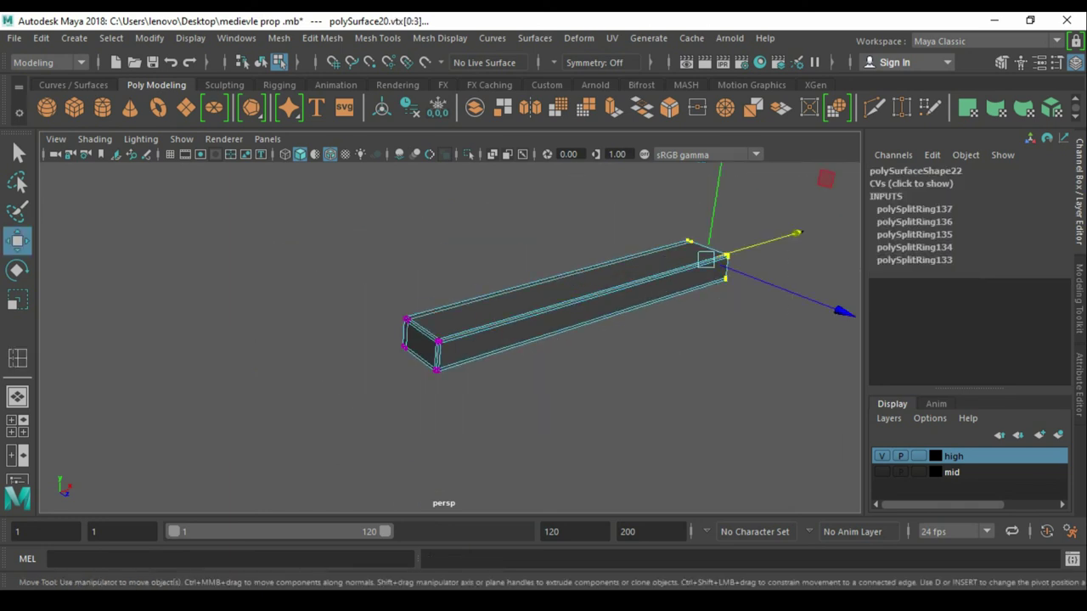
{"action": "key", "text": "f"}
{"action": "left_click_drag", "start_coordinate": [441, 332], "coordinate": [509, 322], "text": "alt"}
{"action": "key", "text": "q"}
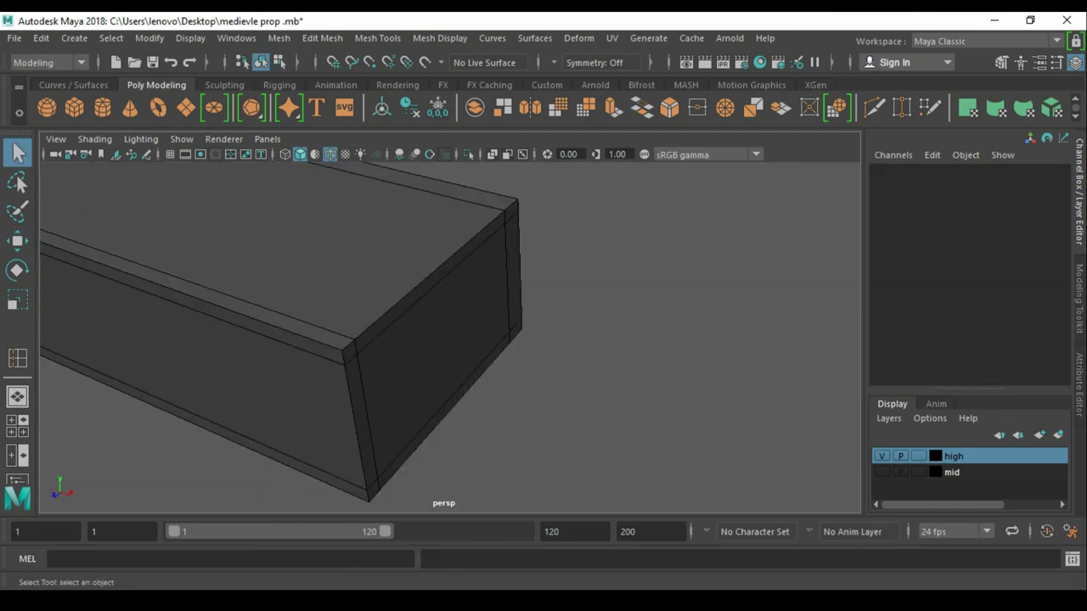
- Insert one more support loop near the beam's end corner
{"action": "key", "text": "F8"}
{"action": "left_click", "coordinate": [340, 348]}
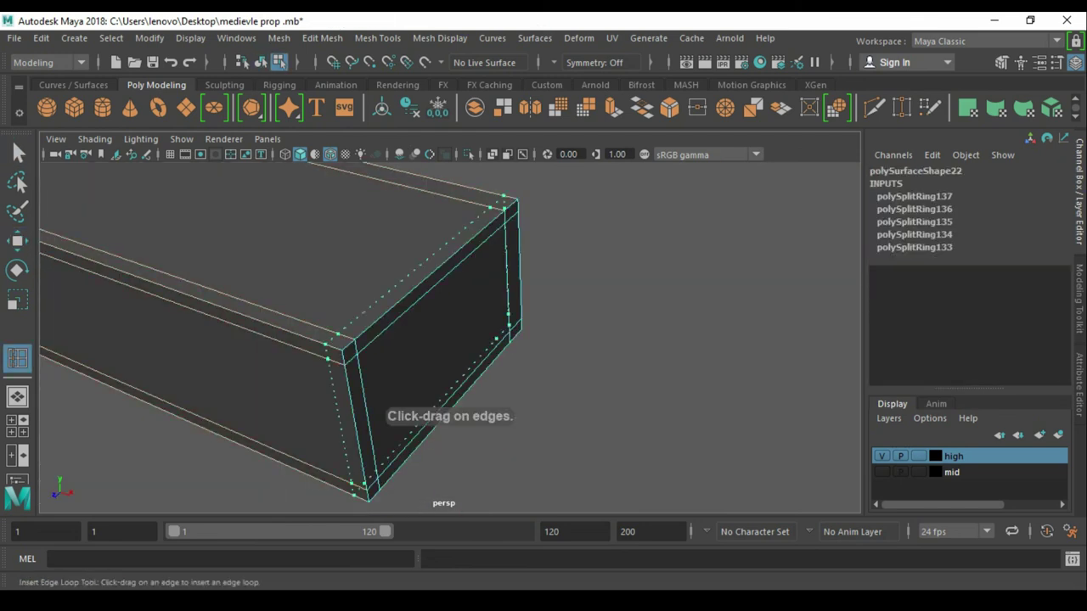
{"action": "key", "text": "w"}
{"action": "key", "text": "F8"}
- Check the beam in wireframe and smooth preview, then return to normal display
{"action": "key", "text": "4"}
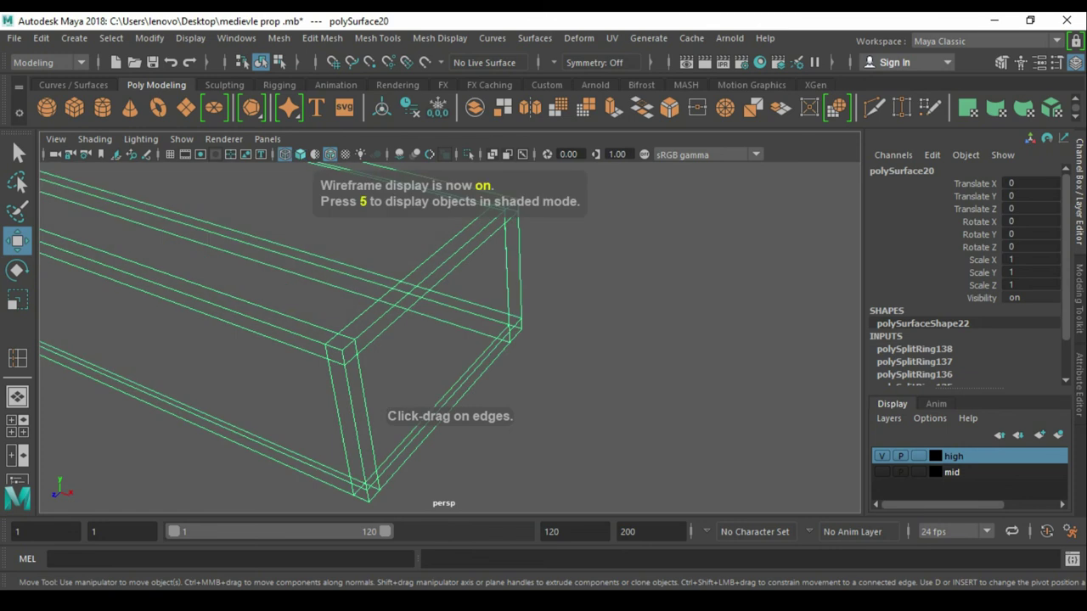
{"action": "key", "text": "F8"}
{"action": "key", "text": "5"}
{"action": "key", "text": "3"}
{"action": "right_click", "coordinate": [501, 310]}
{"action": "key", "text": "a"}
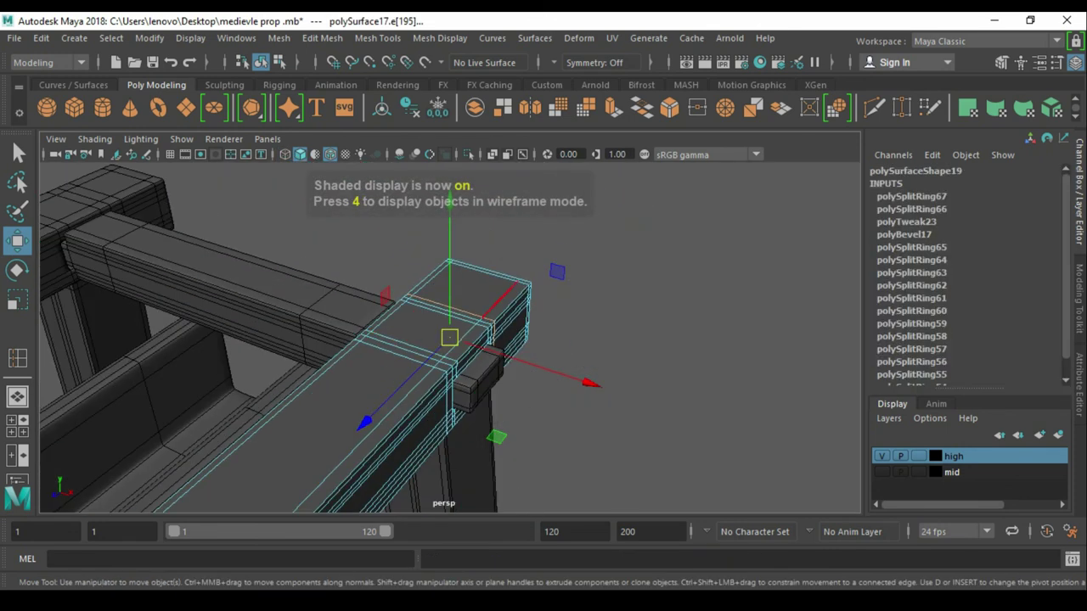
- Orbit around the bench frame and turn off the wireframe-on-shaded overlay
{"action": "key", "text": "a"}
{"action": "left_click_drag", "start_coordinate": [425, 323], "coordinate": [501, 319], "text": "alt"}
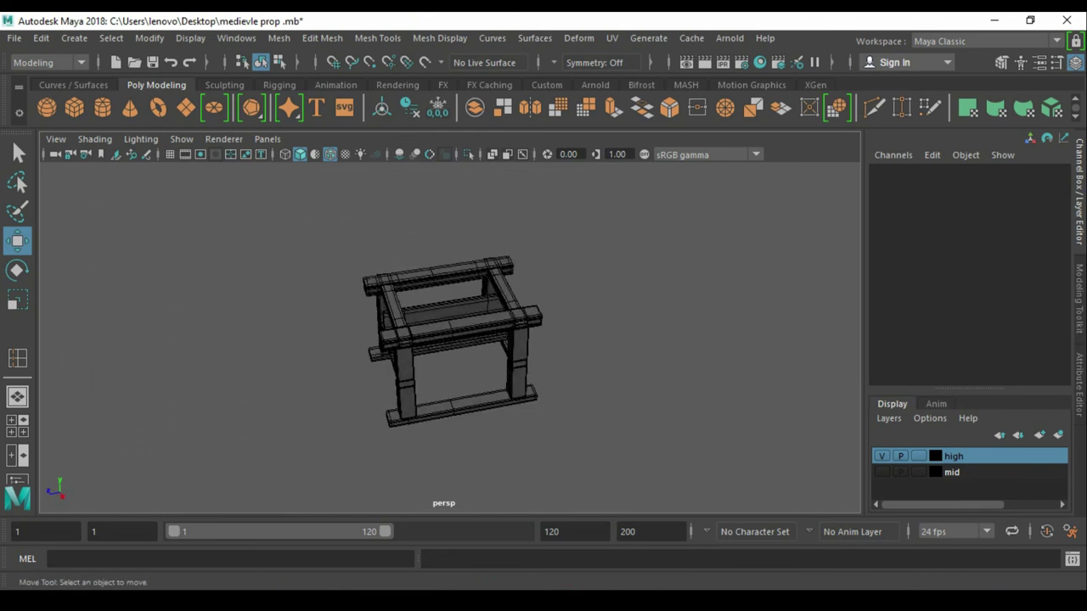
{"action": "left_click", "coordinate": [501, 319]}
{"action": "mouse_move", "coordinate": [441, 339]}
{"action": "left_mouse_down", "text": "alt"}
{"action": "mouse_move", "coordinate": [509, 331]}
{"action": "mouse_move", "coordinate": [475, 323]}
{"action": "mouse_move", "coordinate": [459, 356]}
{"action": "mouse_move", "coordinate": [484, 424]}
{"action": "left_mouse_up", "text": "alt"}
{"action": "key", "text": "5"}
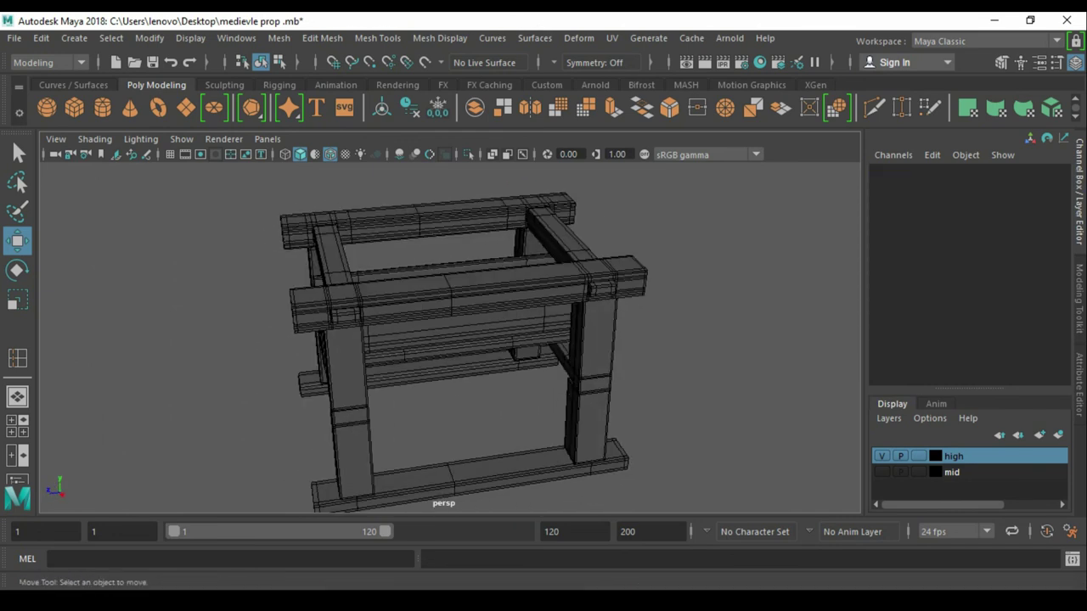
{"action": "left_click", "coordinate": [330, 153]}
{"action": "mouse_move", "coordinate": [441, 340]}
{"action": "left_mouse_down", "text": "alt"}
{"action": "mouse_move", "coordinate": [475, 357]}
{"action": "mouse_move", "coordinate": [509, 340]}
{"action": "left_mouse_up", "text": "alt"}
{"action": "left_click_drag", "start_coordinate": [504, 204], "coordinate": [626, 267]}
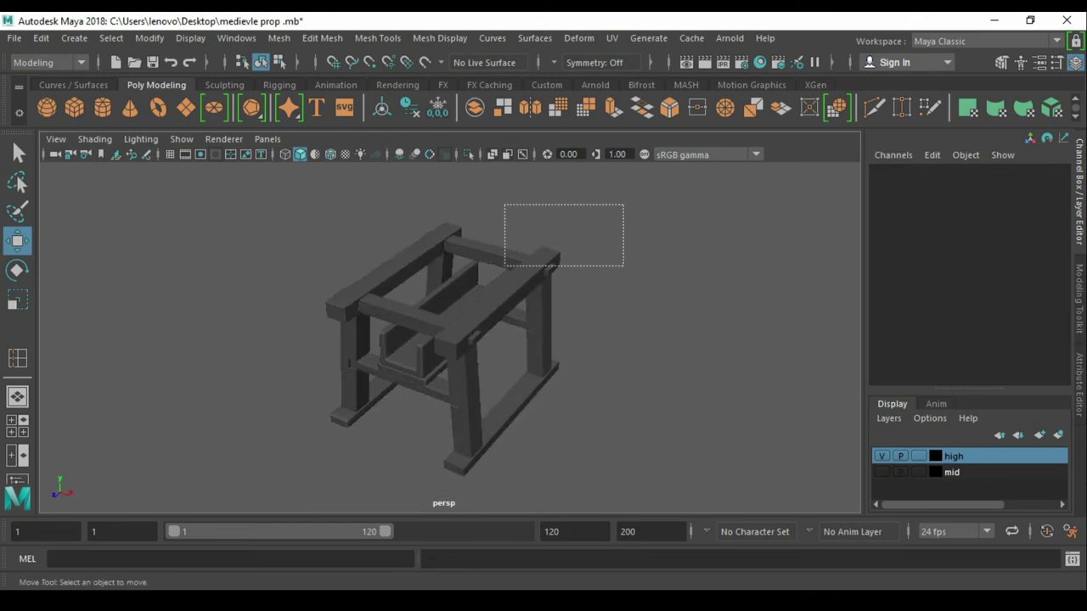
{"action": "left_click_drag", "start_coordinate": [442, 339], "coordinate": [458, 331], "text": "alt"}
{"action": "left_click", "coordinate": [679, 407]}
{"action": "key", "text": "5"}
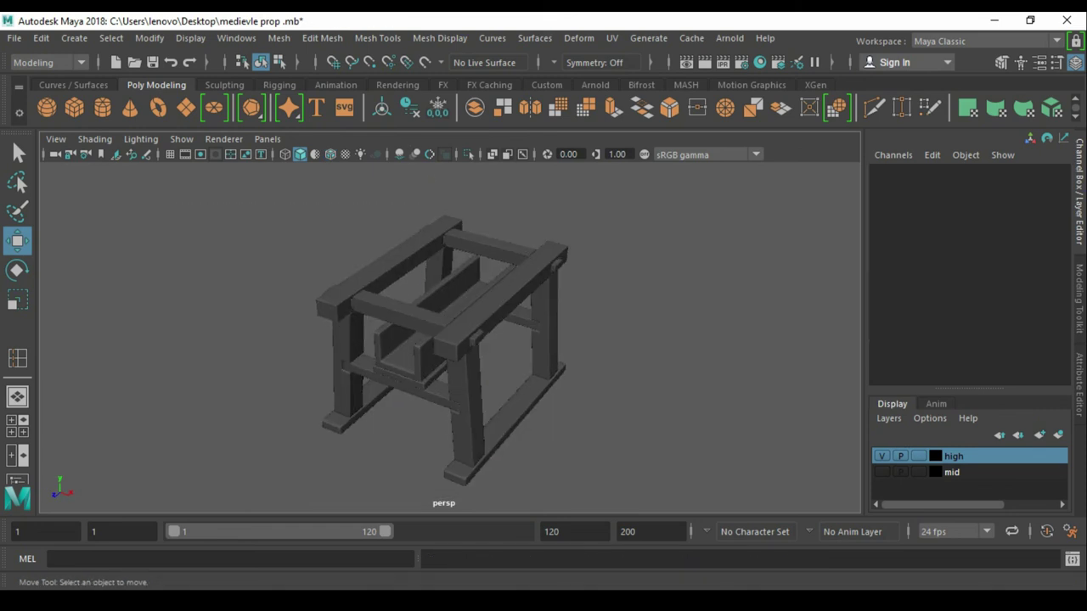
- Orbit over the bench from above and bring up the Display > Show options
{"action": "key", "text": "ctrl+shift+h"}
{"action": "right_click_drag", "start_coordinate": [455, 382], "coordinate": [573, 253]}
{"action": "mouse_move", "coordinate": [510, 339]}
{"action": "left_mouse_down", "text": "alt"}
{"action": "mouse_move", "coordinate": [544, 323]}
{"action": "mouse_move", "coordinate": [569, 280]}
{"action": "left_mouse_up", "text": "alt"}
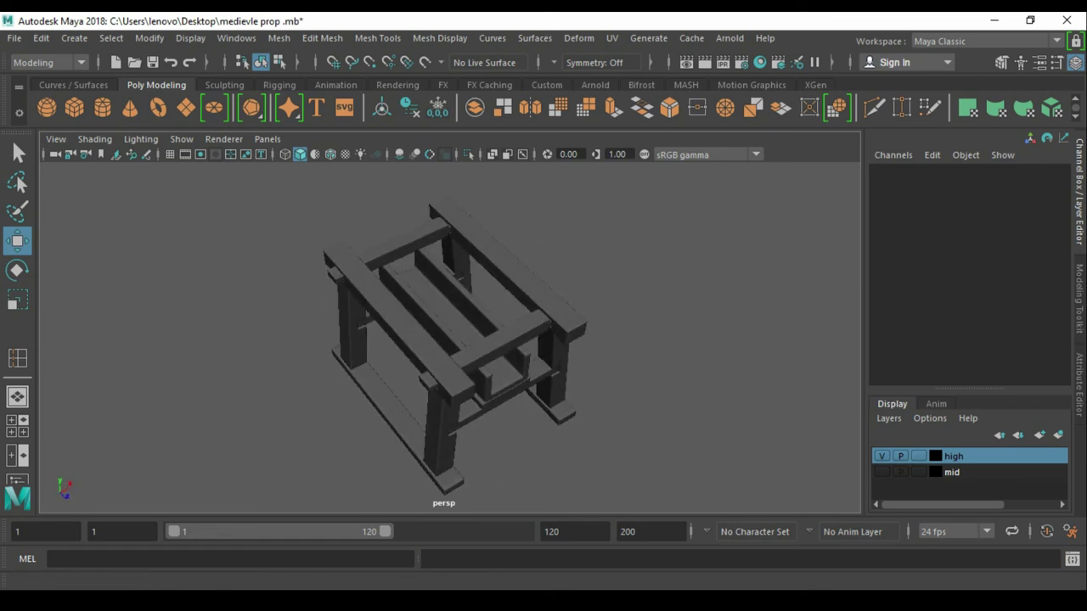
{"action": "left_click", "coordinate": [190, 37]}
{"action": "mouse_move", "coordinate": [212, 138]}
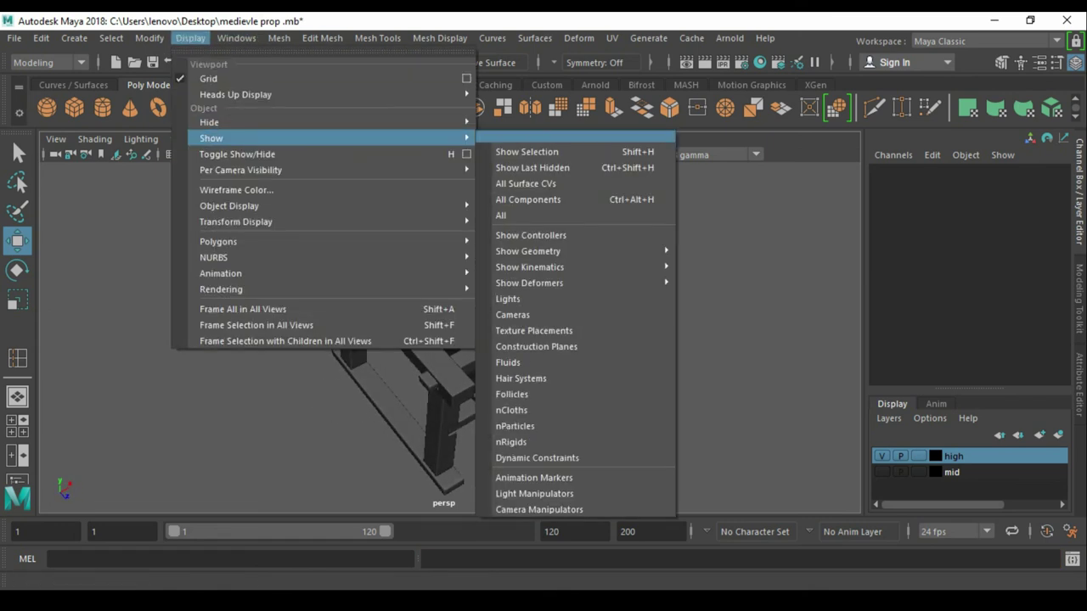
- Show all objects, then isolate the grinding wheel polySurface26 and zoom in on it
{"action": "left_click", "coordinate": [501, 215]}
{"action": "key", "text": "q"}
{"action": "left_click", "coordinate": [484, 254]}
{"action": "mouse_move", "coordinate": [509, 340]}
{"action": "left_mouse_down", "text": "alt"}
{"action": "mouse_move", "coordinate": [569, 331]}
{"action": "mouse_move", "coordinate": [535, 332]}
{"action": "mouse_move", "coordinate": [560, 323]}
{"action": "left_mouse_up", "text": "alt"}
{"action": "key", "text": "alt+h"}
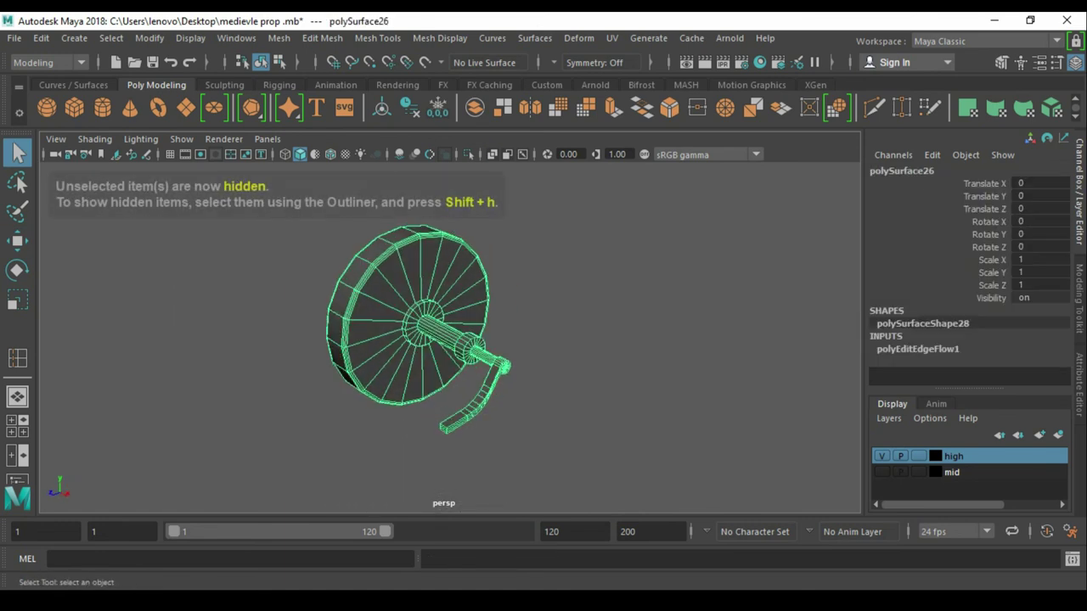
{"action": "scroll", "coordinate": [450, 339], "scroll_direction": "up", "scroll_amount": 5}
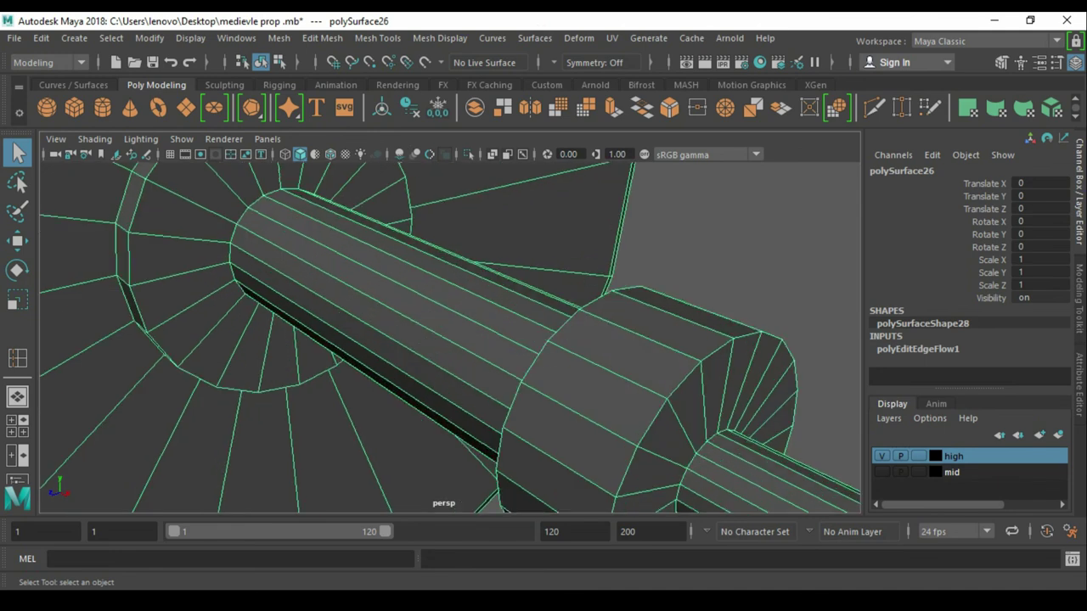
{"action": "scroll", "coordinate": [450, 340], "scroll_direction": "up", "scroll_amount": 1}
- Add edge loops around the wheel's hub and two near the shaft base
{"action": "key", "text": "w"}
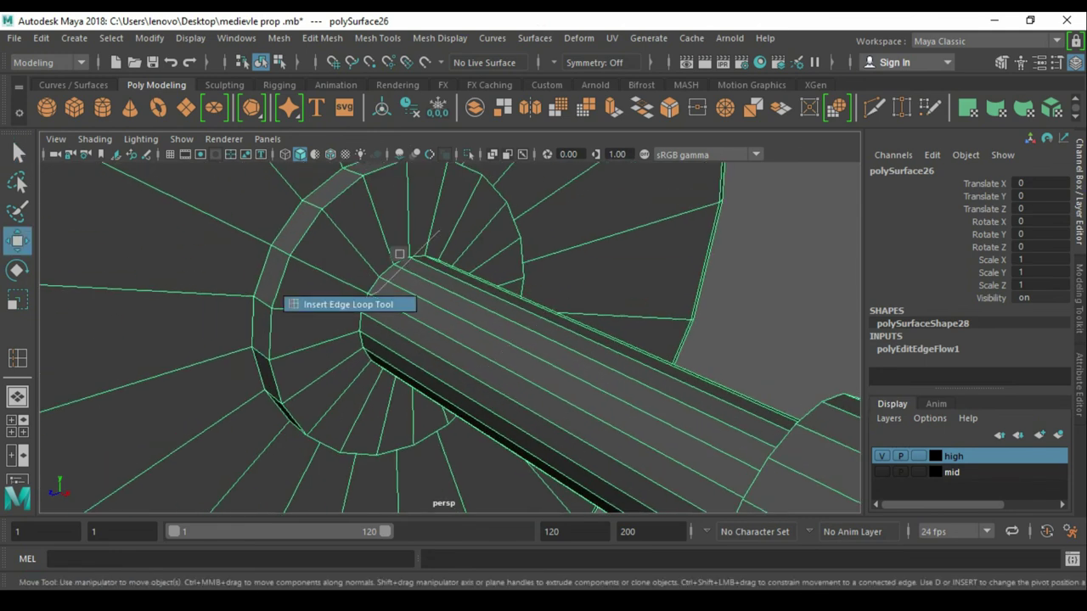
{"action": "right_click_drag", "start_coordinate": [399, 254], "coordinate": [349, 304], "text": "shift"}
{"action": "left_click", "coordinate": [365, 186]}
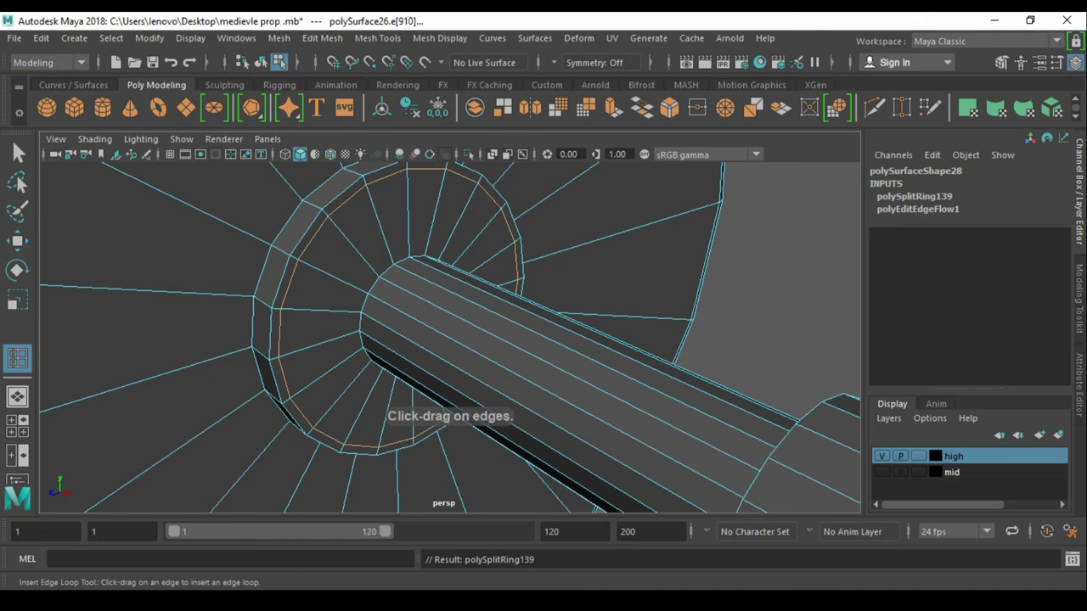
{"action": "left_click", "coordinate": [412, 249]}
{"action": "left_click", "coordinate": [403, 260]}
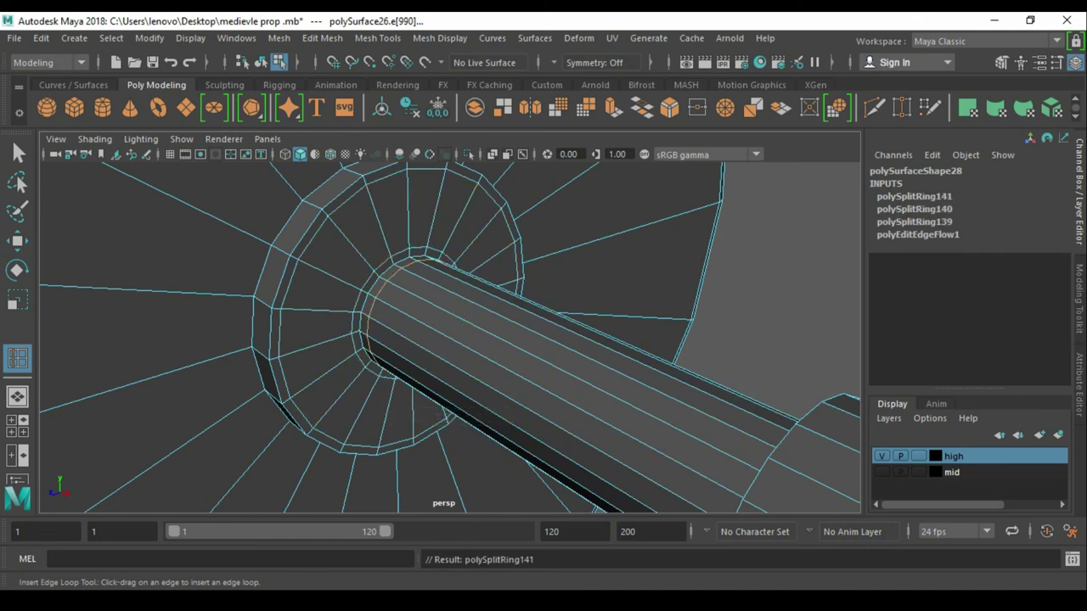
{"action": "left_click", "coordinate": [267, 331]}
- Add more support loops on the hub rim and nudge the last one slightly sideways
{"action": "left_click_drag", "start_coordinate": [510, 340], "coordinate": [442, 323], "text": "alt"}
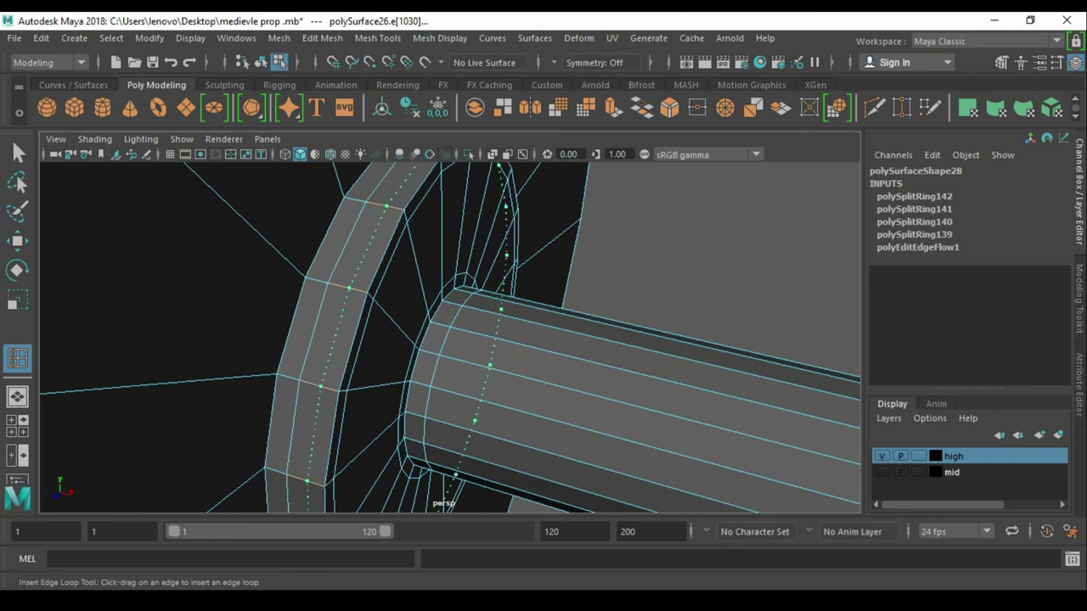
{"action": "left_click", "coordinate": [348, 289]}
{"action": "left_click", "coordinate": [314, 331]}
{"action": "key", "text": "w"}
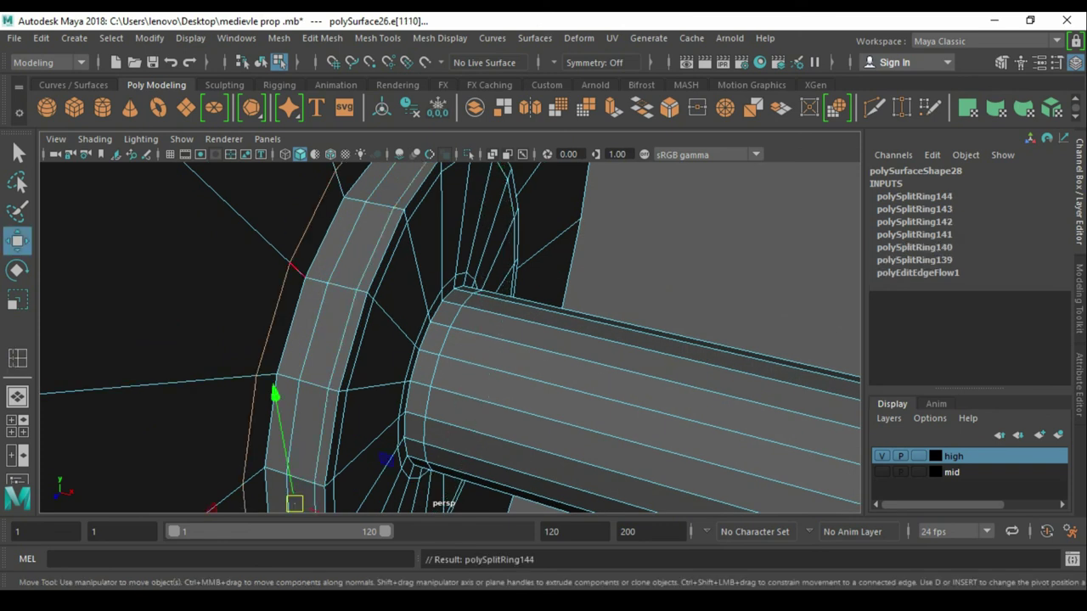
{"action": "left_click_drag", "start_coordinate": [558, 406], "coordinate": [553, 405]}
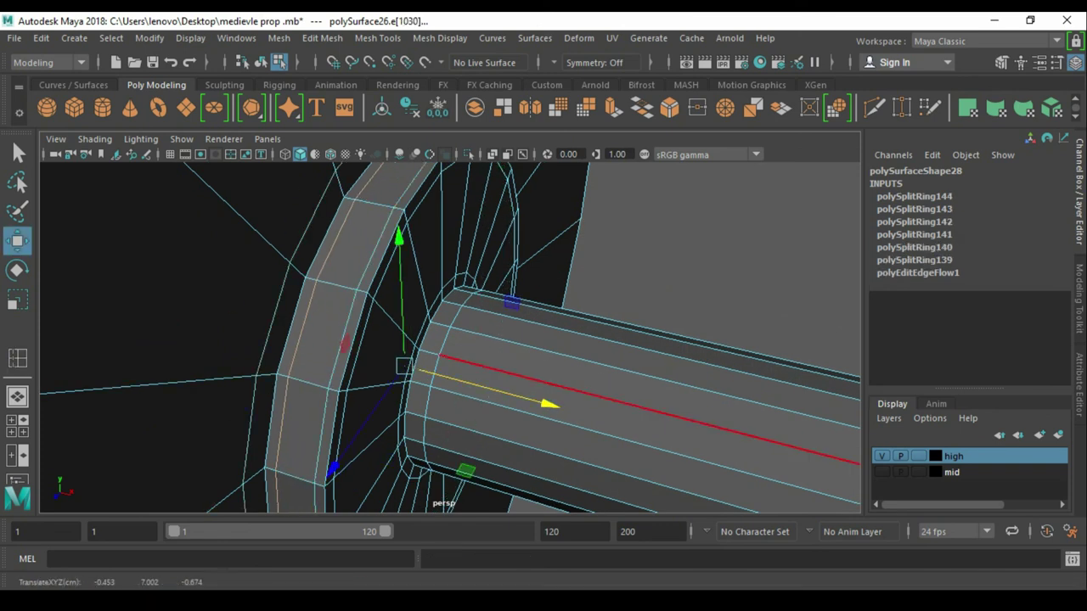
{"action": "scroll", "coordinate": [451, 340], "scroll_direction": "down", "scroll_amount": 3}
{"action": "key", "text": "F8"}
- Select the vertices on the disc's underside and merge them
{"action": "left_click_drag", "start_coordinate": [450, 340], "coordinate": [476, 280], "text": "alt"}
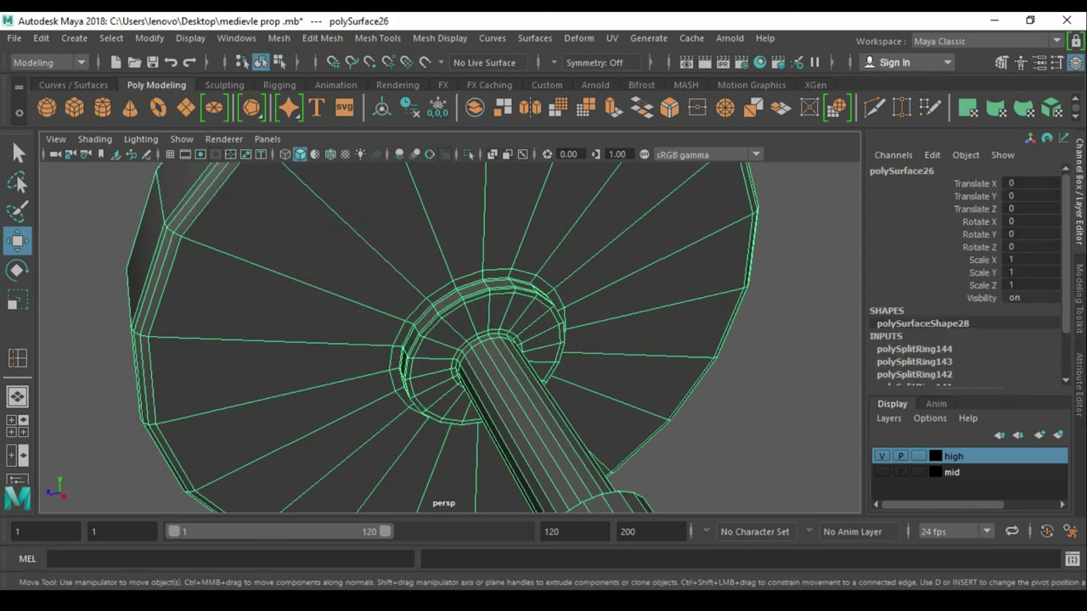
{"action": "right_click_drag", "start_coordinate": [272, 323], "coordinate": [201, 246], "text": "shift"}
{"action": "mouse_move", "coordinate": [213, 340]}
{"action": "left_mouse_down", "text": "alt"}
{"action": "mouse_move", "coordinate": [382, 356]}
{"action": "mouse_move", "coordinate": [450, 382]}
{"action": "left_mouse_up", "text": "alt"}
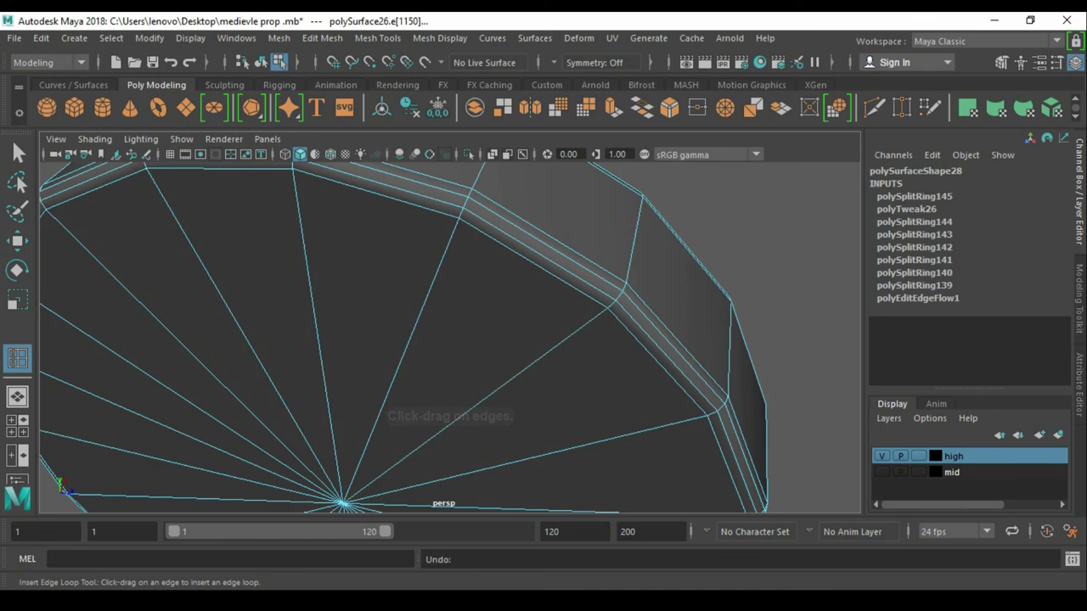
{"action": "scroll", "coordinate": [450, 340], "scroll_direction": "down", "scroll_amount": 3}
{"action": "key", "text": "q"}
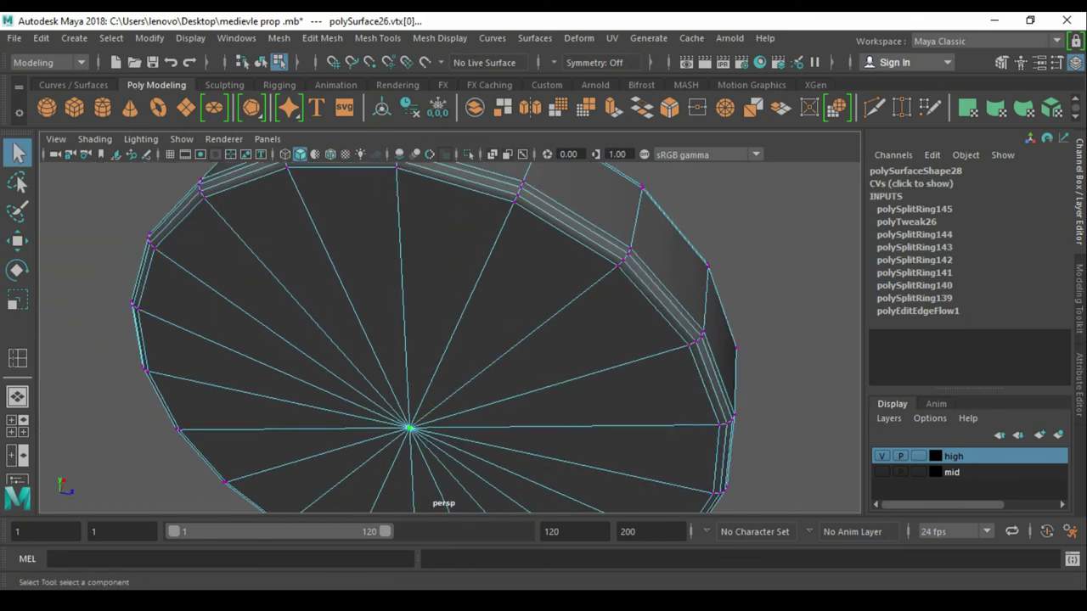
{"action": "scroll", "coordinate": [433, 340], "scroll_direction": "down", "scroll_amount": 3}
{"action": "left_click_drag", "start_coordinate": [229, 267], "coordinate": [360, 359]}
{"action": "scroll", "coordinate": [476, 340], "scroll_direction": "up", "scroll_amount": 3}
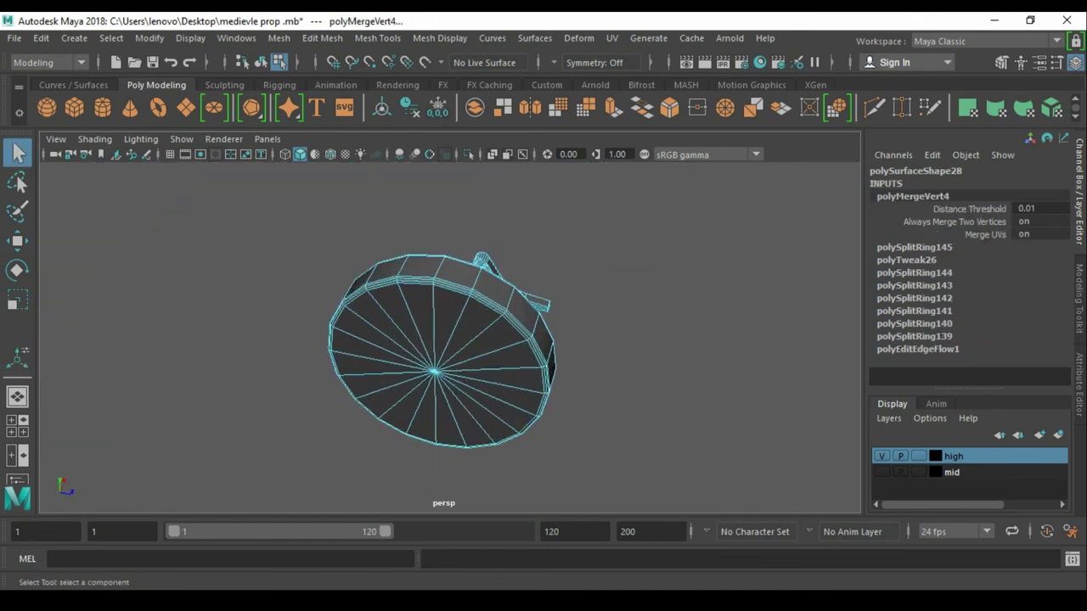
{"action": "key", "text": "F10"}
- Inspect the wheel's vertices from the side, switching between object and vertex modes
{"action": "mouse_move", "coordinate": [442, 339]}
{"action": "left_mouse_down", "text": "alt"}
{"action": "mouse_move", "coordinate": [493, 323]}
{"action": "mouse_move", "coordinate": [475, 323]}
{"action": "left_mouse_up", "text": "alt"}
{"action": "key", "text": "F9"}
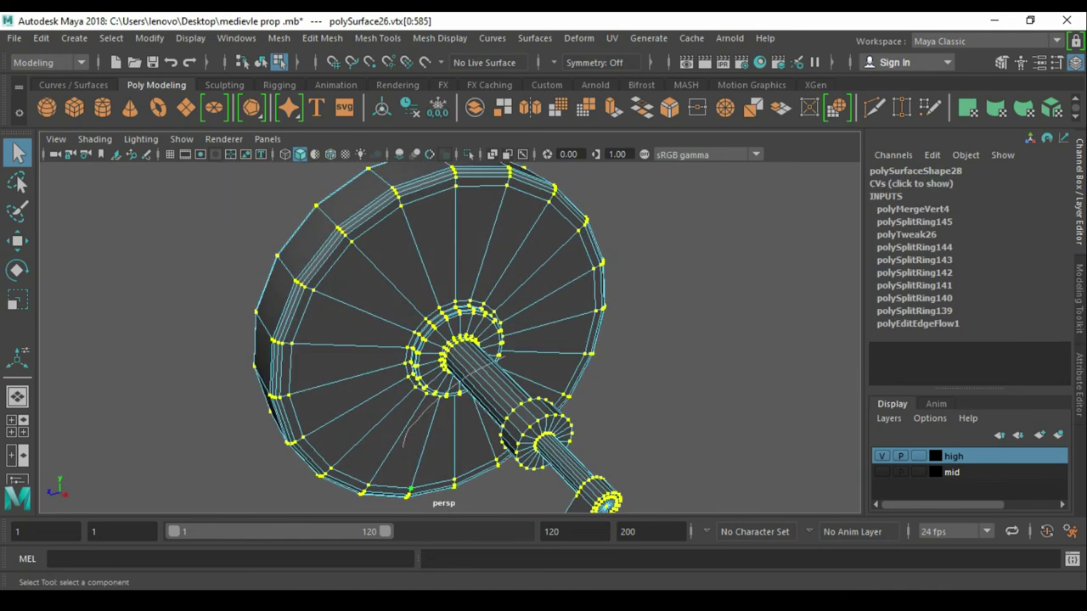
{"action": "key", "text": "F8"}
{"action": "scroll", "coordinate": [425, 331], "scroll_direction": "down", "scroll_amount": 2}
{"action": "key", "text": "F9"}
{"action": "scroll", "coordinate": [450, 340], "scroll_direction": "up", "scroll_amount": 3}
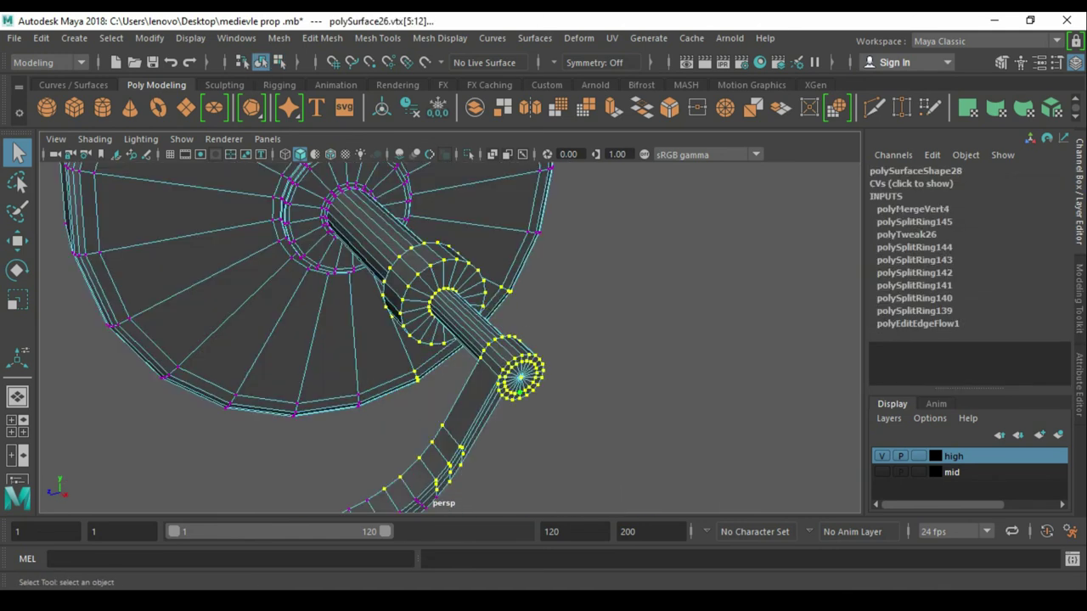
{"action": "scroll", "coordinate": [450, 339], "scroll_direction": "up", "scroll_amount": 3}
{"action": "scroll", "coordinate": [450, 340], "scroll_direction": "up", "scroll_amount": 2}
{"action": "scroll", "coordinate": [450, 339], "scroll_direction": "down", "scroll_amount": 3}
- Add an edge loop beside the handle collar and bevel the collar's edge
{"action": "left_click", "coordinate": [509, 425]}
{"action": "left_click", "coordinate": [255, 365]}
{"action": "right_click_drag", "start_coordinate": [450, 357], "coordinate": [475, 408], "text": "shift"}
{"action": "left_click", "coordinate": [429, 336]}
{"action": "scroll", "coordinate": [442, 339], "scroll_direction": "up", "scroll_amount": 3}
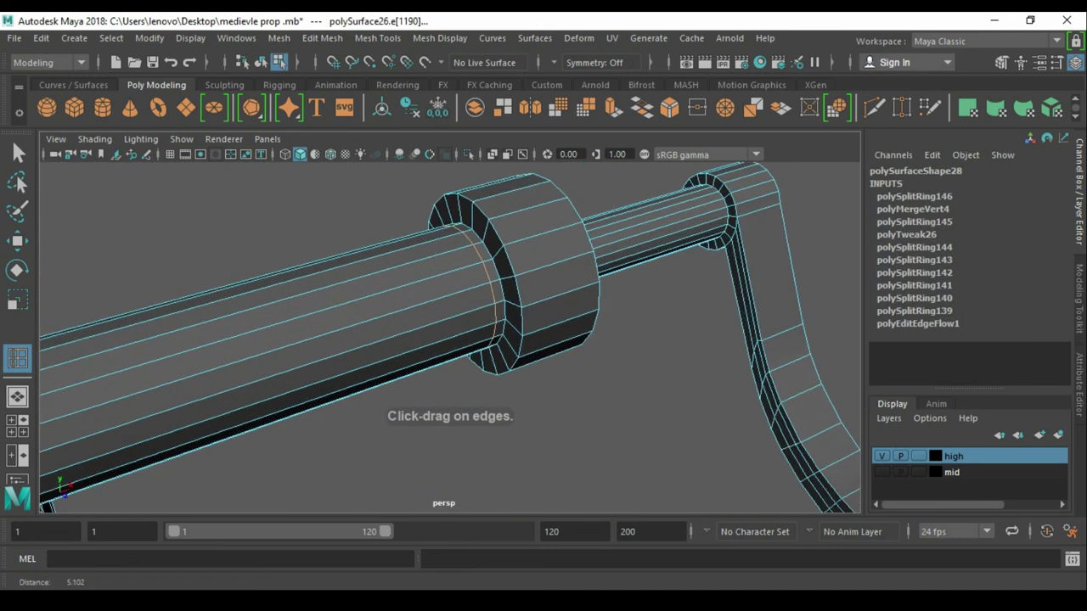
{"action": "scroll", "coordinate": [442, 339], "scroll_direction": "up", "scroll_amount": 3}
{"action": "left_click_drag", "start_coordinate": [450, 339], "coordinate": [510, 322], "text": "alt"}
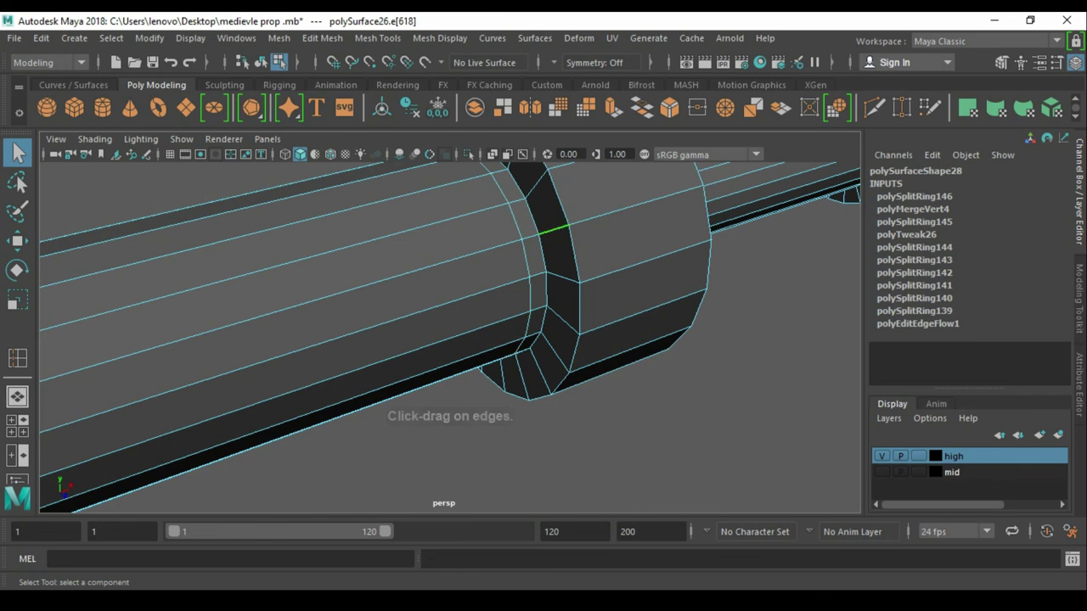
{"action": "key", "text": "ctrl+b"}
{"action": "key", "text": "q"}
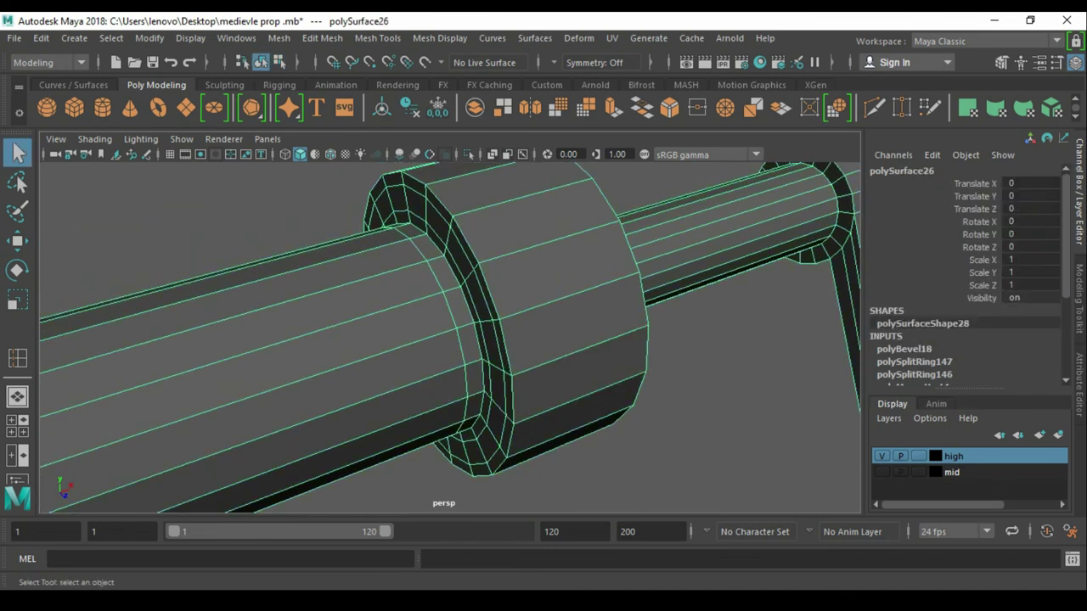
- Insert edge loops on the nut, including three across its front face
{"action": "right_click_drag", "start_coordinate": [526, 344], "coordinate": [497, 297], "text": "shift"}
{"action": "left_click_drag", "start_coordinate": [526, 344], "coordinate": [497, 242]}
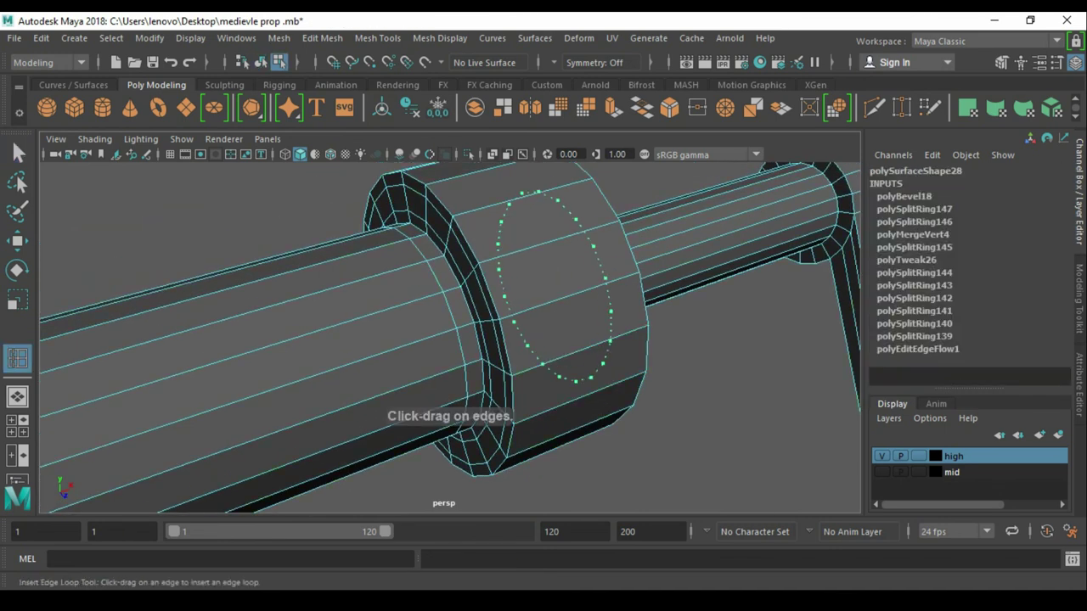
{"action": "mouse_move", "coordinate": [450, 340]}
{"action": "left_mouse_down", "text": "alt"}
{"action": "mouse_move", "coordinate": [526, 323]}
{"action": "mouse_move", "coordinate": [497, 327]}
{"action": "left_mouse_up", "text": "alt"}
{"action": "left_click", "coordinate": [378, 265]}
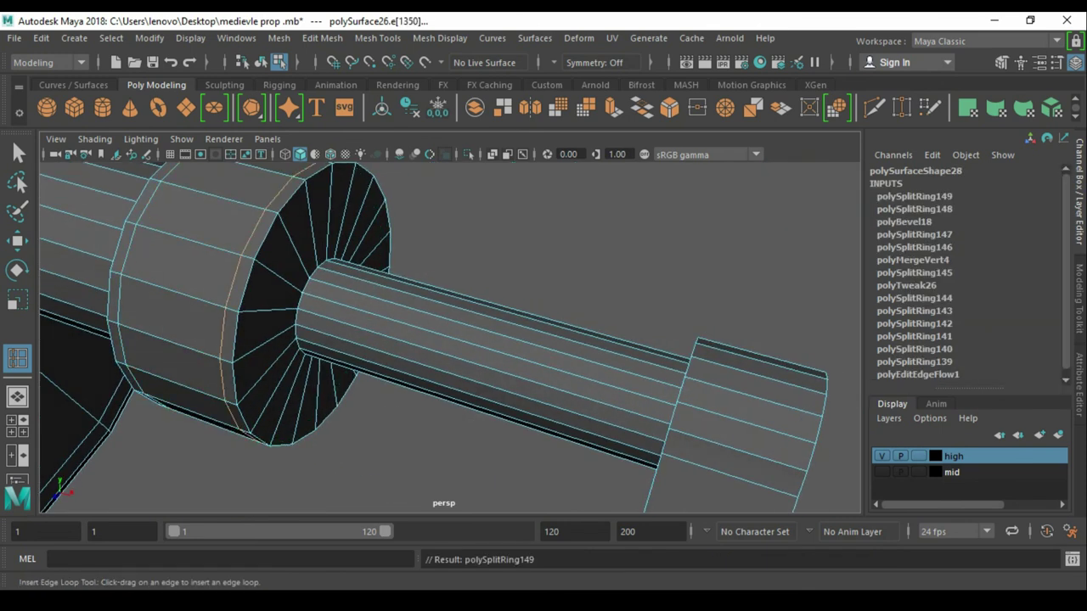
{"action": "left_click", "coordinate": [371, 305]}
{"action": "left_click", "coordinate": [287, 340]}
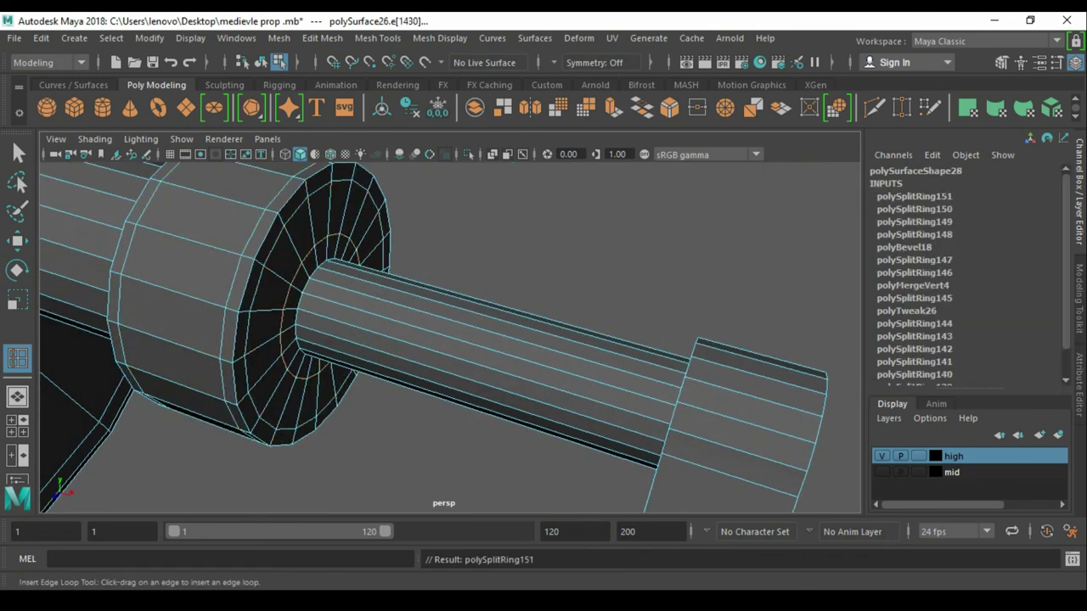
- Add several support loops near the end of the handle shaft
{"action": "left_click", "coordinate": [510, 357]}
{"action": "left_click_drag", "start_coordinate": [510, 339], "coordinate": [357, 322], "text": "alt"}
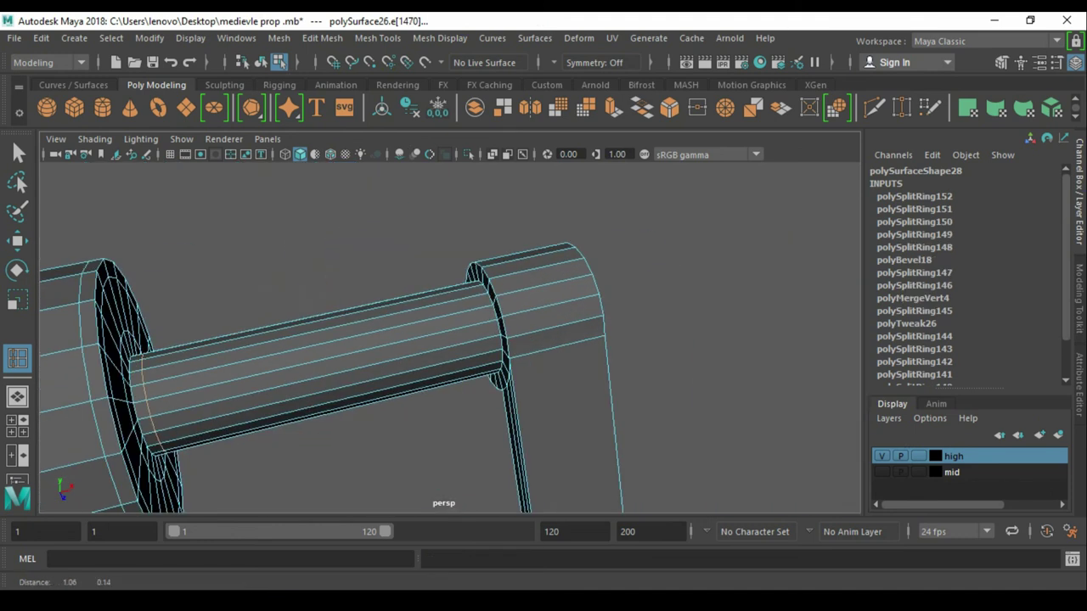
{"action": "left_click", "coordinate": [527, 302]}
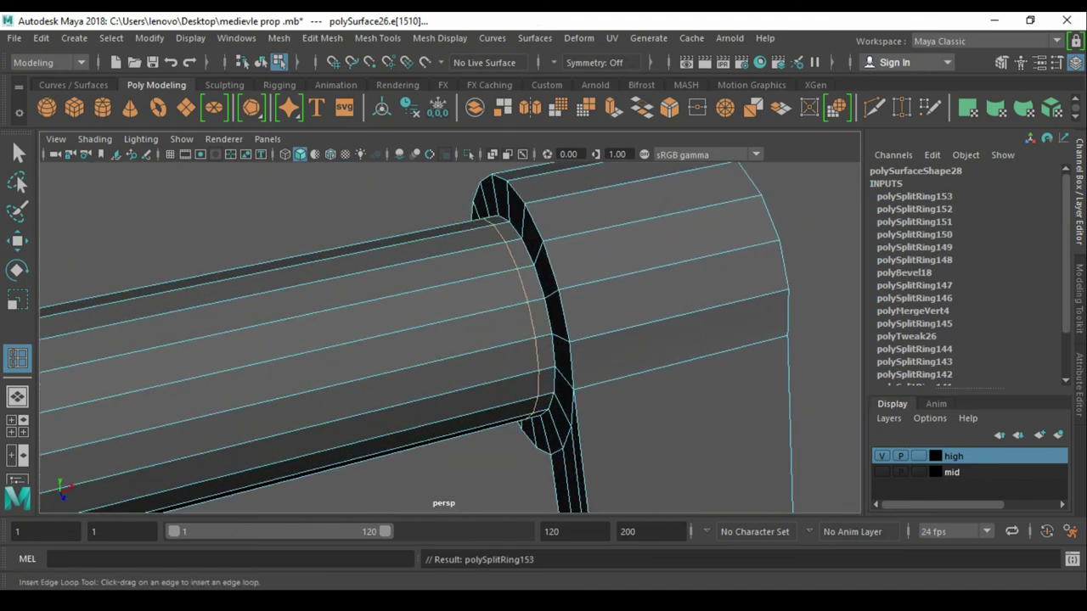
{"action": "left_click", "coordinate": [531, 323]}
{"action": "left_click", "coordinate": [509, 365]}
{"action": "left_click_drag", "start_coordinate": [510, 365], "coordinate": [408, 348], "text": "alt"}
{"action": "left_click", "coordinate": [463, 357]}
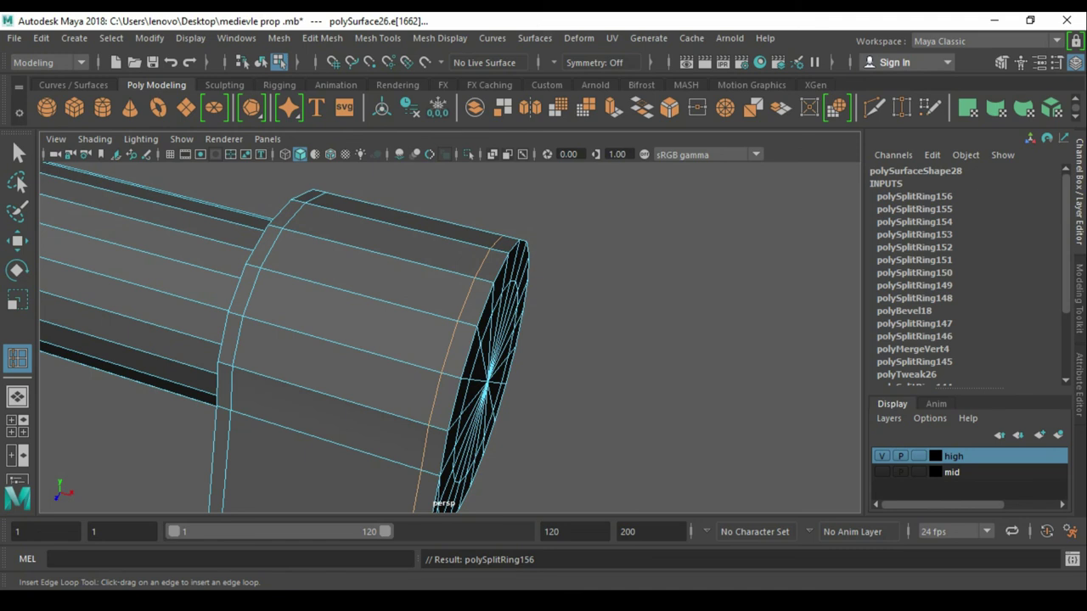
- Add support loops beside the shaft's end cap and around the end block
{"action": "left_click_drag", "start_coordinate": [510, 340], "coordinate": [357, 340], "text": "alt"}
{"action": "left_click", "coordinate": [365, 425]}
{"action": "left_click_drag", "start_coordinate": [442, 340], "coordinate": [373, 348], "text": "alt"}
{"action": "left_click", "coordinate": [344, 240]}
- Leave the edge loop tool and preview the handle mesh smoothed
{"action": "key", "text": "w"}
{"action": "key", "text": "F8"}
{"action": "key", "text": "3"}
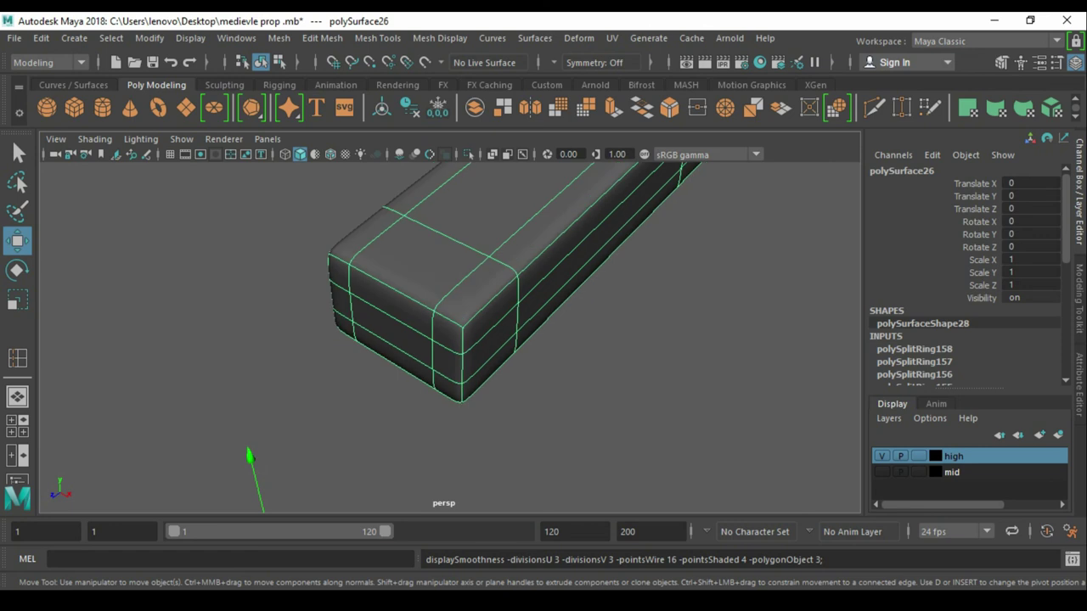
{"action": "left_click", "coordinate": [646, 424]}
{"action": "key", "text": "q"}
{"action": "left_click", "coordinate": [510, 293]}
- Isolate the cylinder polySurface27 and frame it in the view
{"action": "left_click_drag", "start_coordinate": [509, 293], "coordinate": [340, 357], "text": "alt"}
{"action": "left_click", "coordinate": [645, 322]}
{"action": "key", "text": "alt+h"}
{"action": "key", "text": "f"}
- Extrude the cylinder's end-cap faces and shrink them inward into a ring
{"action": "key", "text": "F9"}
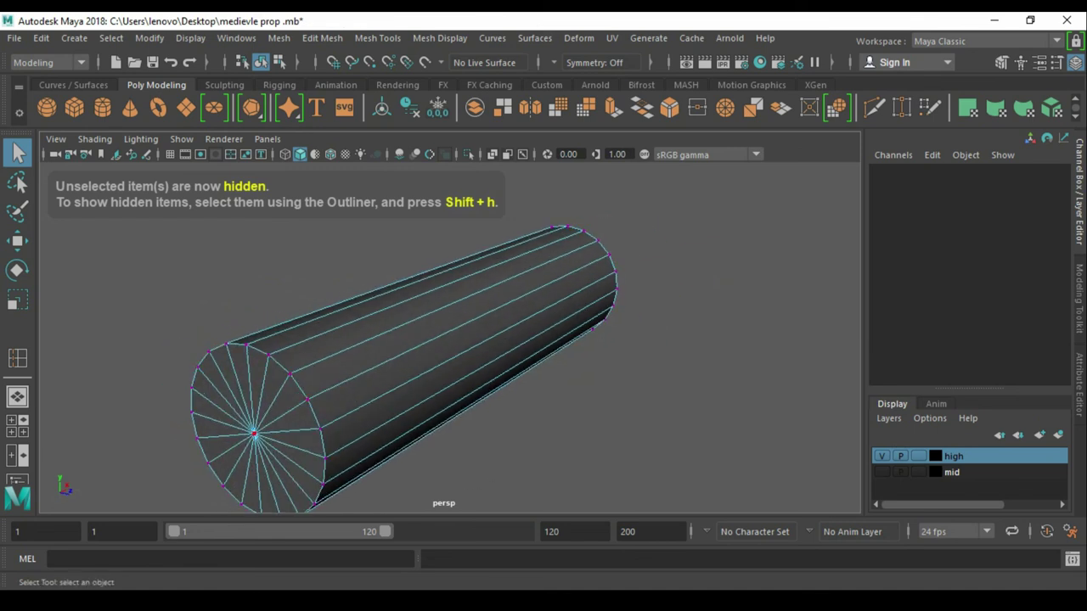
{"action": "right_click_drag", "start_coordinate": [253, 433], "coordinate": [308, 388], "text": "ctrl"}
{"action": "key", "text": "r"}
{"action": "key", "text": "ctrl+e"}
{"action": "key", "text": "q"}
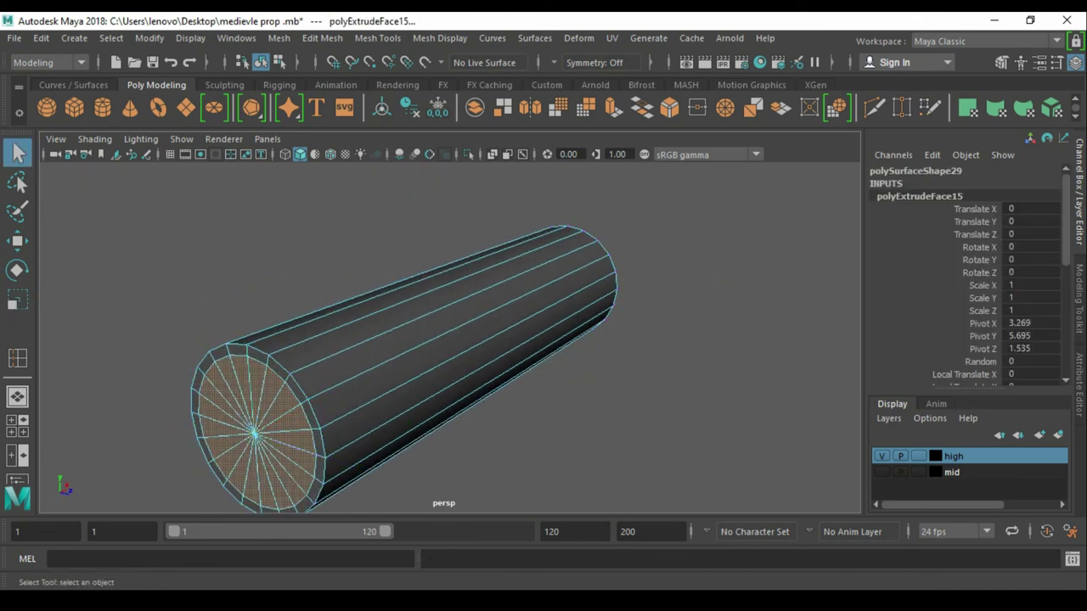
- Insert an edge loop near the cylinder's far end
{"action": "left_click", "coordinate": [510, 212]}
{"action": "left_click", "coordinate": [316, 340]}
{"action": "right_click_drag", "start_coordinate": [316, 339], "coordinate": [246, 334], "text": "shift"}
{"action": "left_click_drag", "start_coordinate": [246, 335], "coordinate": [272, 340], "text": "alt"}
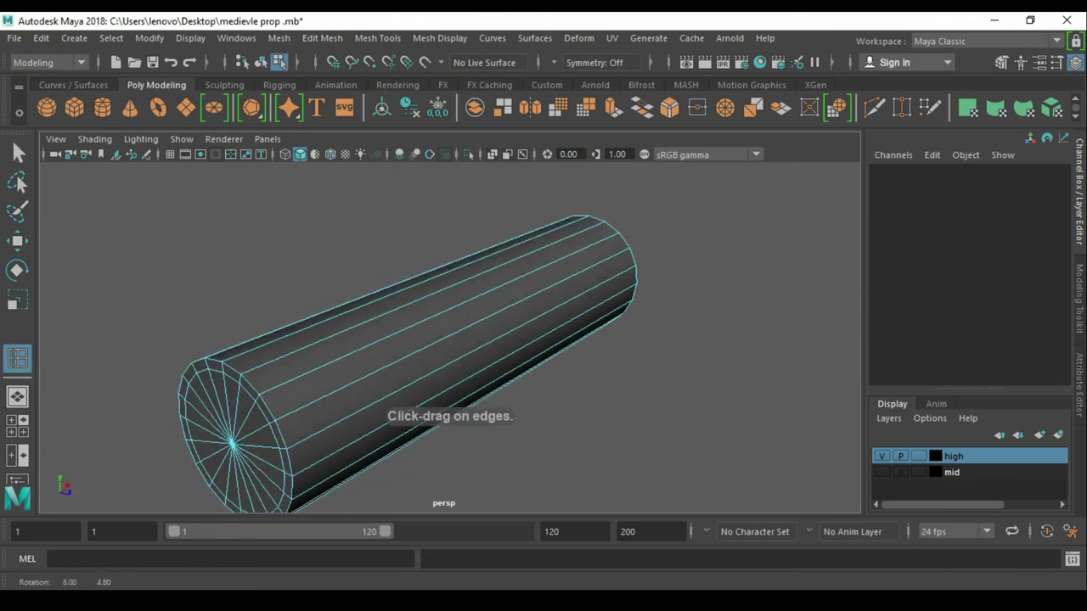
{"action": "left_click", "coordinate": [242, 375]}
- Extrude the end cap into an inner ring and add a support loop just behind it
{"action": "key", "text": "q"}
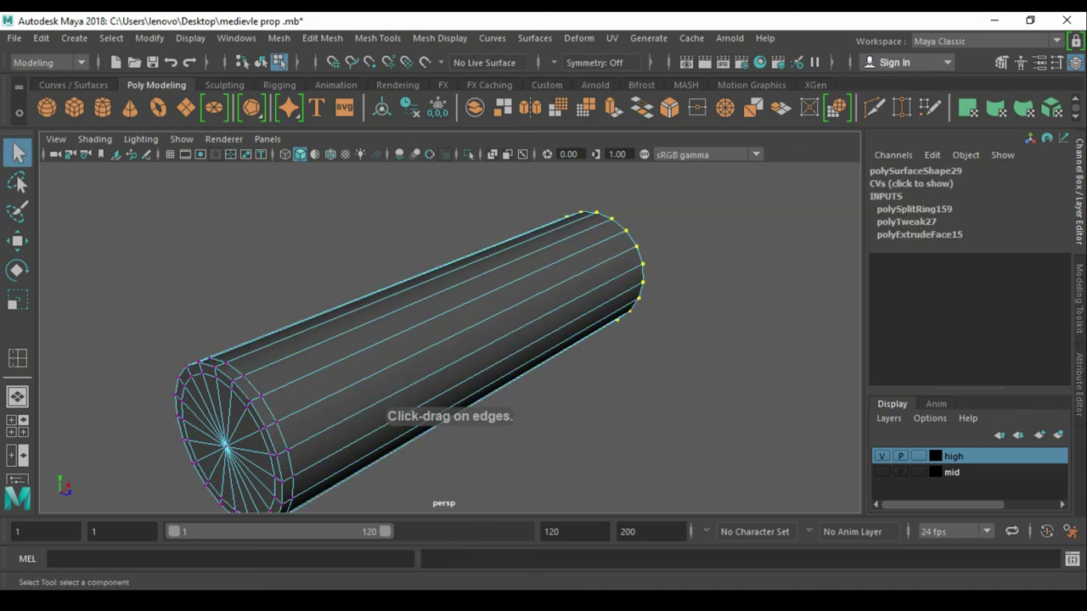
{"action": "key", "text": "f"}
{"action": "key", "text": "ctrl+F11"}
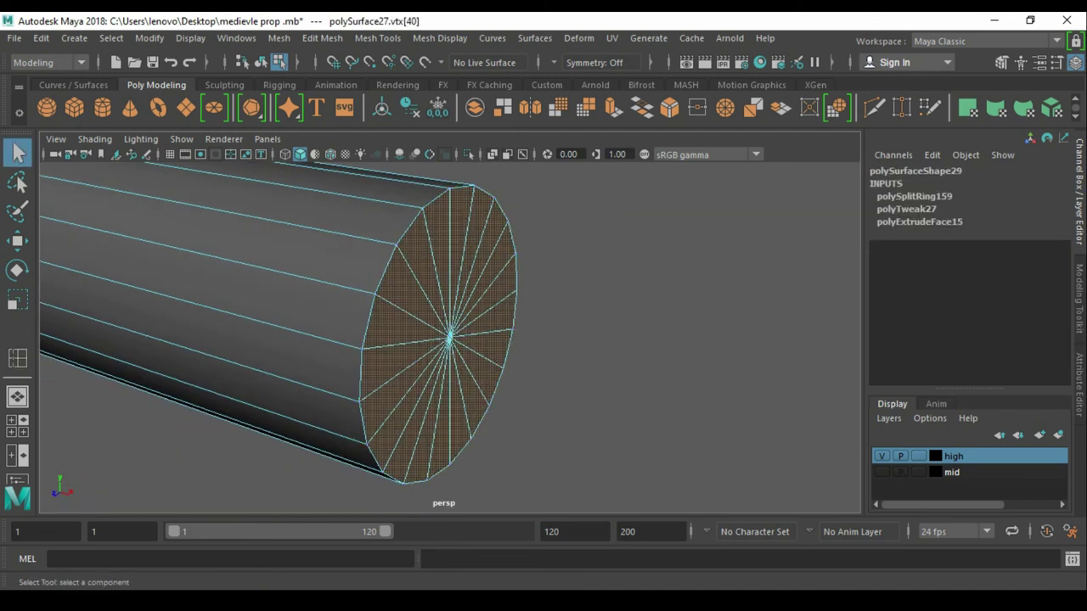
{"action": "key", "text": "ctrl+e"}
{"action": "key", "text": "F8"}
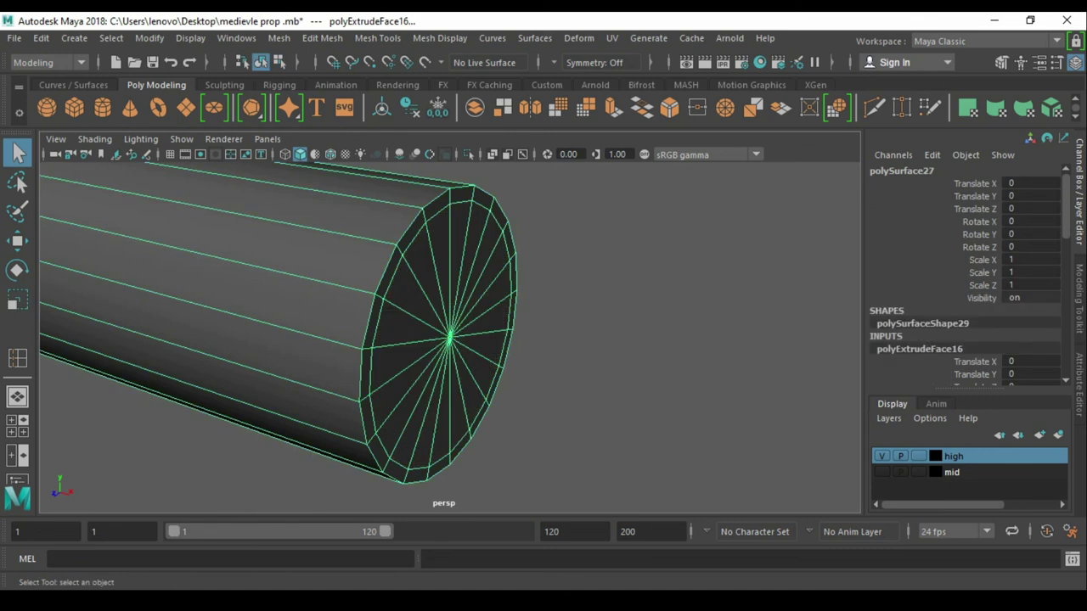
{"action": "key", "text": "w"}
{"action": "left_click_drag", "start_coordinate": [459, 263], "coordinate": [477, 280]}
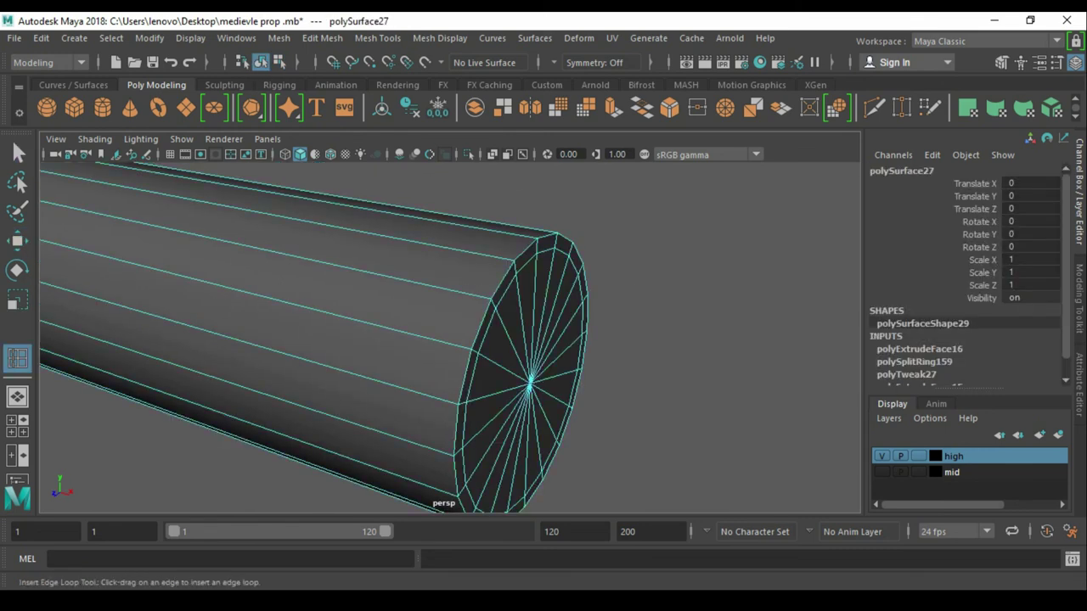
{"action": "left_click", "coordinate": [386, 207]}
- Leave edge-loop insertion, preview the smoothed cylinder, and unhide the rest of the prop
{"action": "key", "text": "w"}
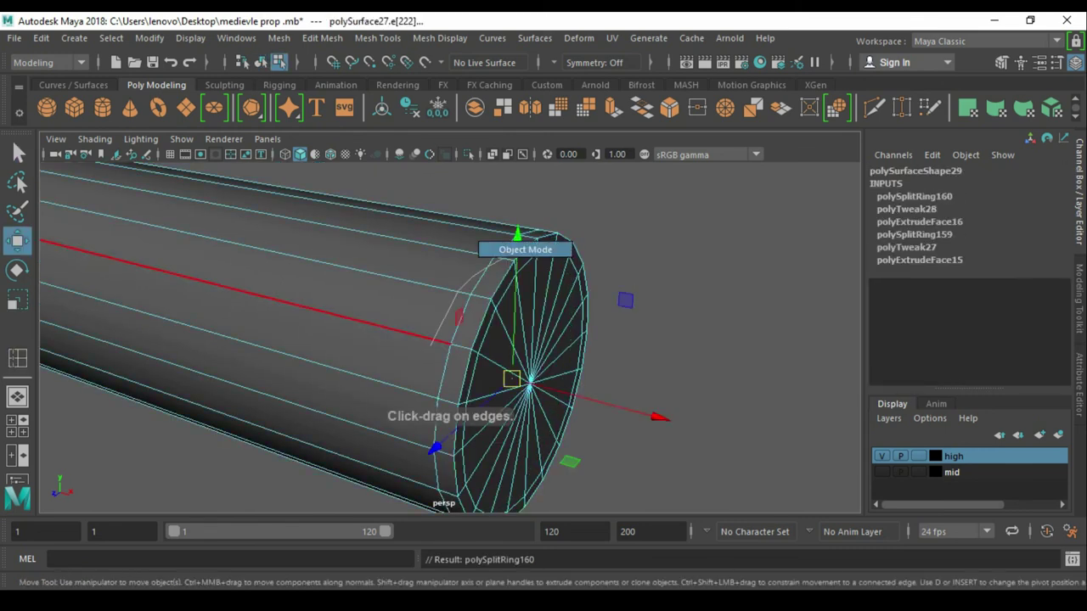
{"action": "key", "text": "3"}
{"action": "key", "text": "ctrl+shift+h"}
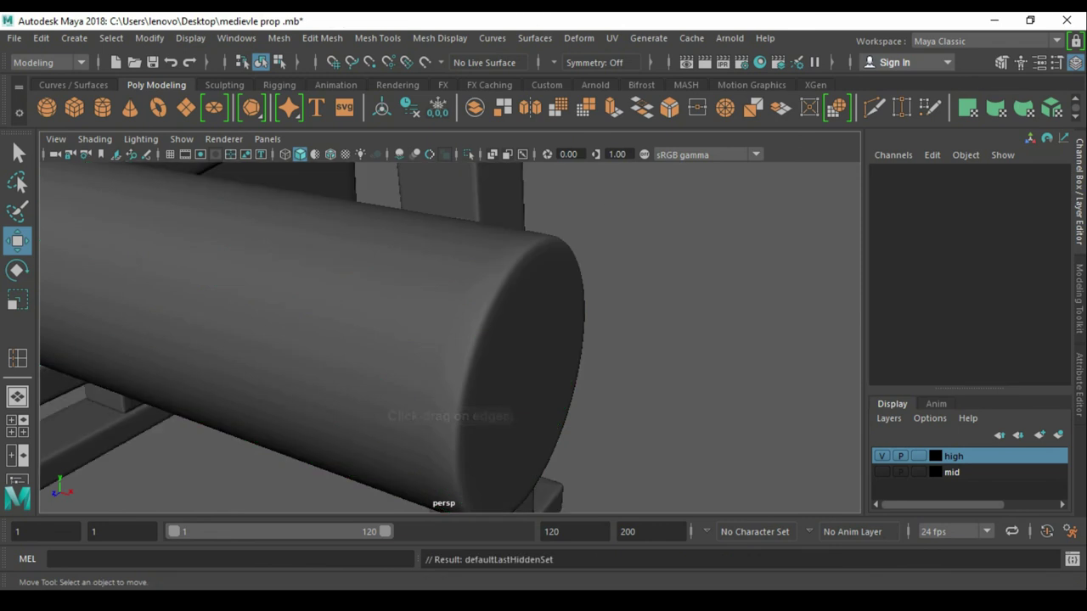
{"action": "key", "text": "a"}
{"action": "left_click_drag", "start_coordinate": [595, 255], "coordinate": [442, 281], "text": "alt"}
- Select the whole grindstone prop and assign it a new Blinn favorite material
{"action": "left_click", "coordinate": [441, 357]}
{"action": "key", "text": "f"}
{"action": "left_click", "coordinate": [679, 425]}
{"action": "mouse_move", "coordinate": [441, 340]}
{"action": "left_mouse_down", "text": "alt"}
{"action": "mouse_move", "coordinate": [510, 340]}
{"action": "mouse_move", "coordinate": [544, 289]}
{"action": "mouse_move", "coordinate": [493, 340]}
{"action": "mouse_move", "coordinate": [458, 332]}
{"action": "mouse_move", "coordinate": [518, 297]}
{"action": "left_mouse_up", "text": "alt"}
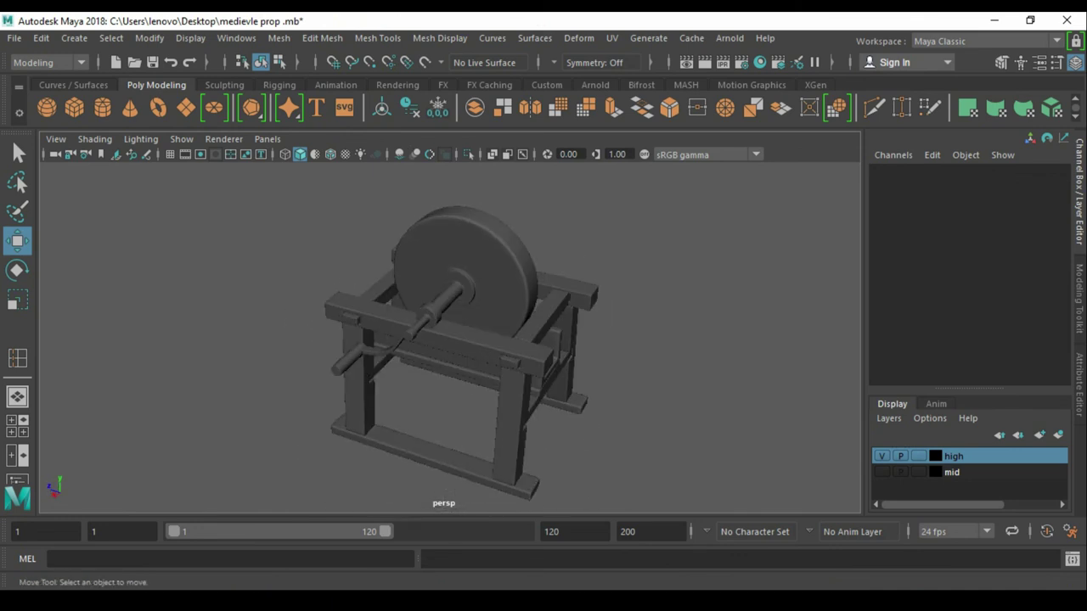
{"action": "left_click", "coordinate": [476, 323]}
{"action": "mouse_move", "coordinate": [684, 149]}
{"action": "right_mouse_down"}
{"action": "mouse_move", "coordinate": [680, 572]}
{"action": "mouse_move", "coordinate": [802, 476]}
{"action": "right_mouse_up"}
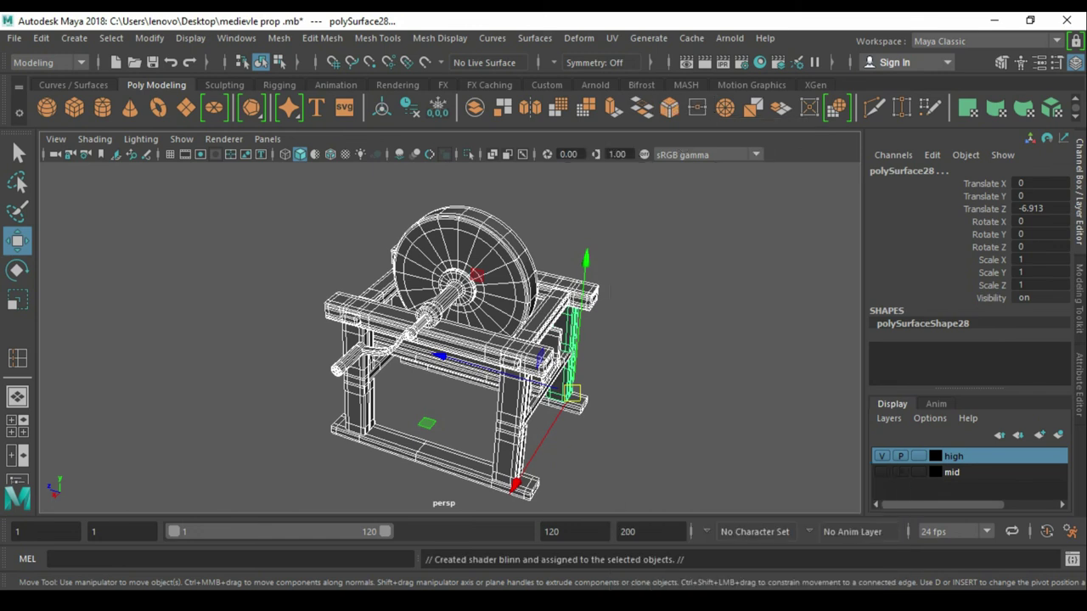
- Open the blinn material's attributes from the front leg's material options
{"action": "key", "text": "ctrl+a"}
{"action": "left_click", "coordinate": [637, 450]}
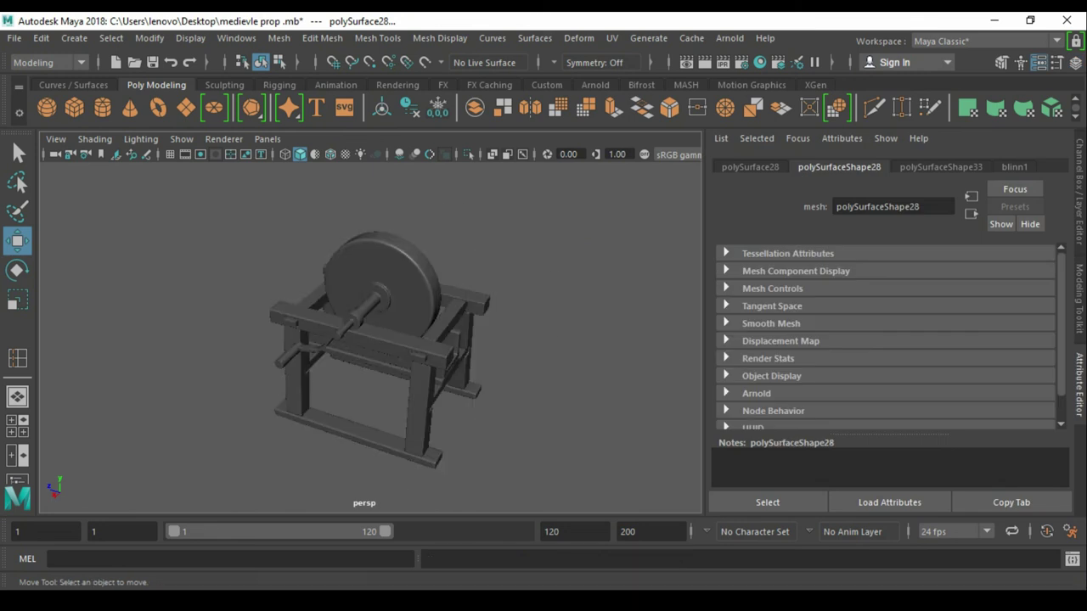
{"action": "key", "text": "ctrl+a"}
{"action": "left_click_drag", "start_coordinate": [450, 340], "coordinate": [510, 340], "text": "alt"}
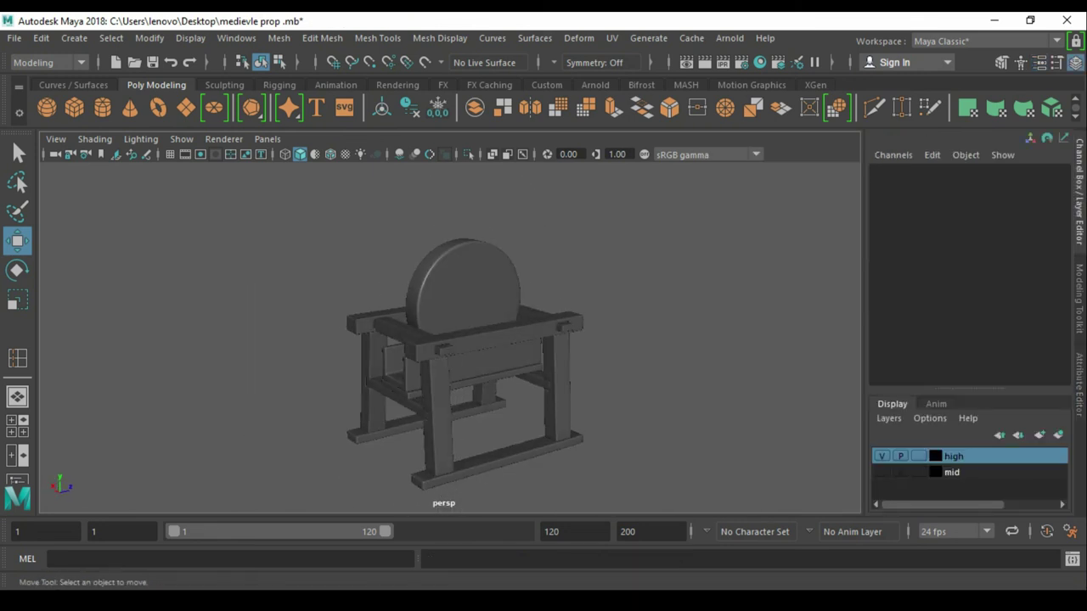
{"action": "left_click", "coordinate": [433, 399]}
{"action": "right_click_drag", "start_coordinate": [669, 149], "coordinate": [663, 536]}
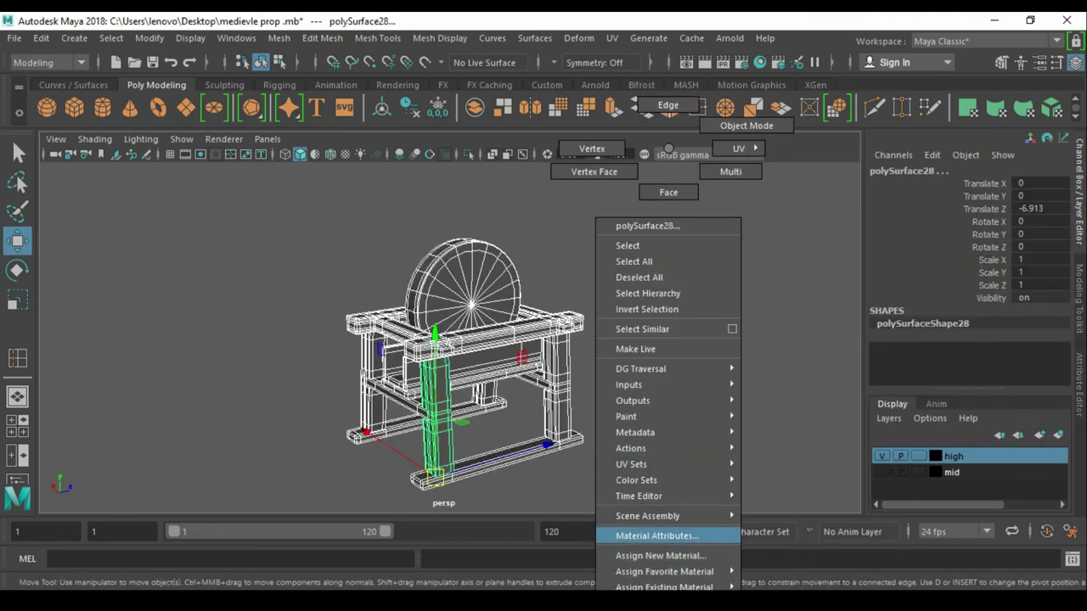
{"action": "left_click", "coordinate": [657, 536]}
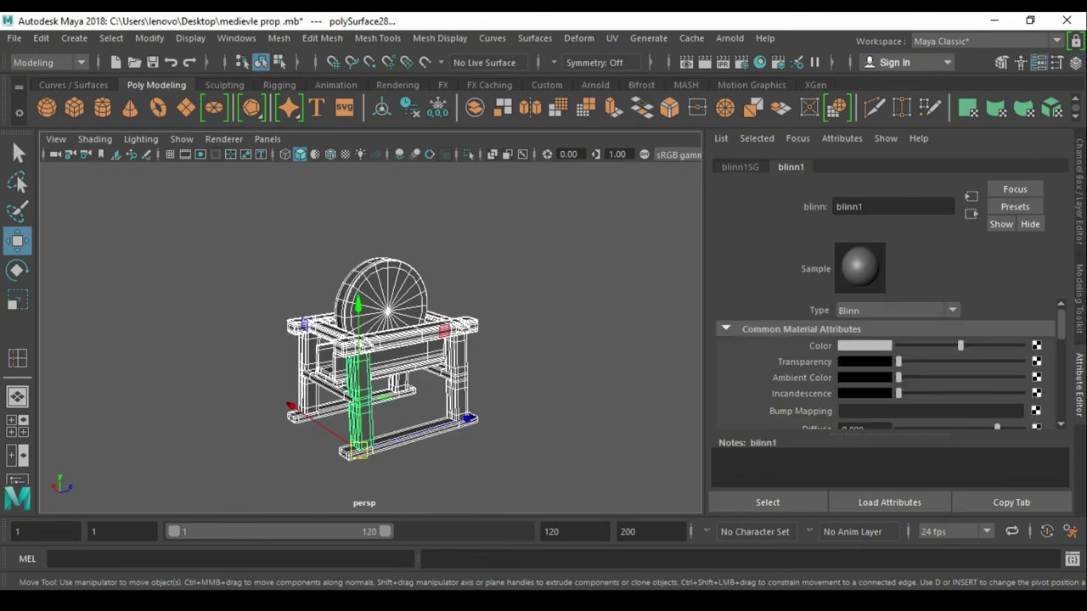
- Scroll through the blinn material's attributes in the Attribute Editor
{"action": "scroll", "coordinate": [887, 373], "scroll_direction": "down", "scroll_amount": 2}
{"action": "scroll", "coordinate": [888, 374], "scroll_direction": "down", "scroll_amount": 2}
{"action": "scroll", "coordinate": [888, 373], "scroll_direction": "up", "scroll_amount": 4}
{"action": "scroll", "coordinate": [484, 323], "scroll_direction": "up", "scroll_amount": 5}
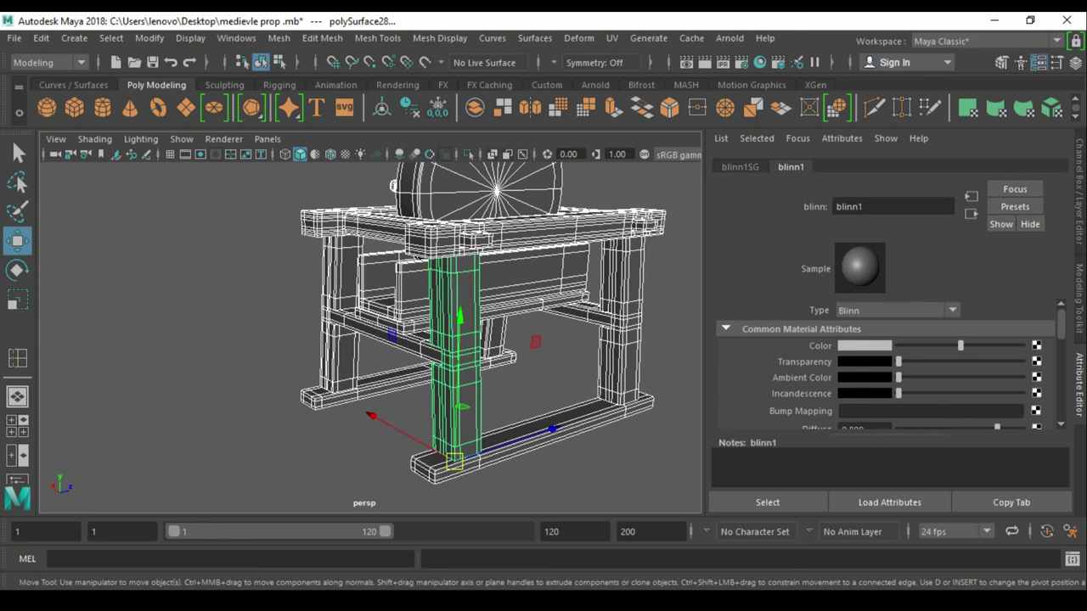
{"action": "scroll", "coordinate": [888, 374], "scroll_direction": "down", "scroll_amount": 1}
{"action": "scroll", "coordinate": [887, 374], "scroll_direction": "down", "scroll_amount": 1}
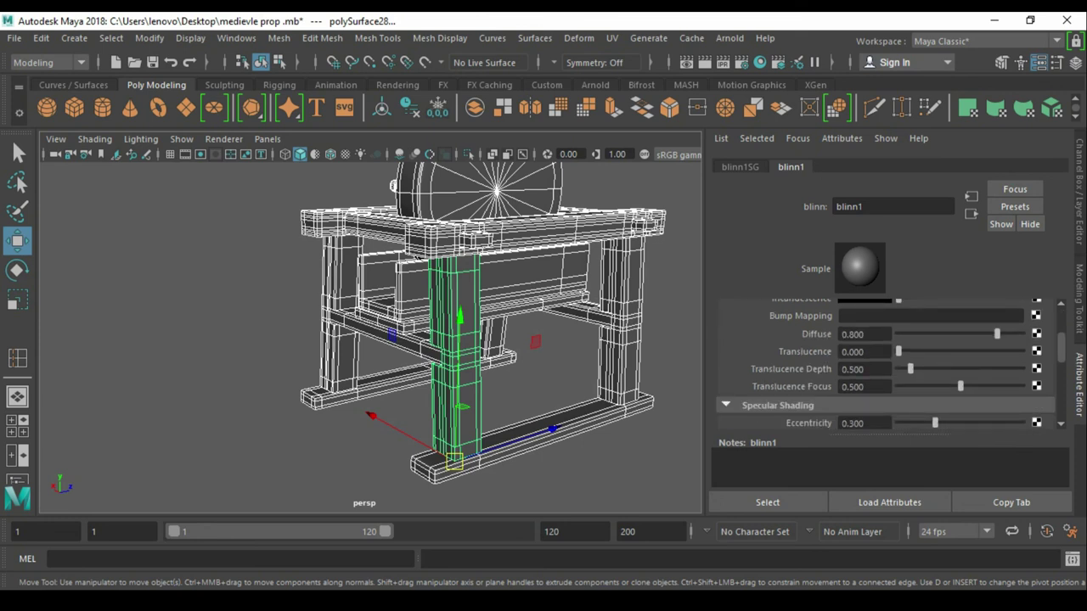
{"action": "scroll", "coordinate": [887, 365], "scroll_direction": "down", "scroll_amount": 1}
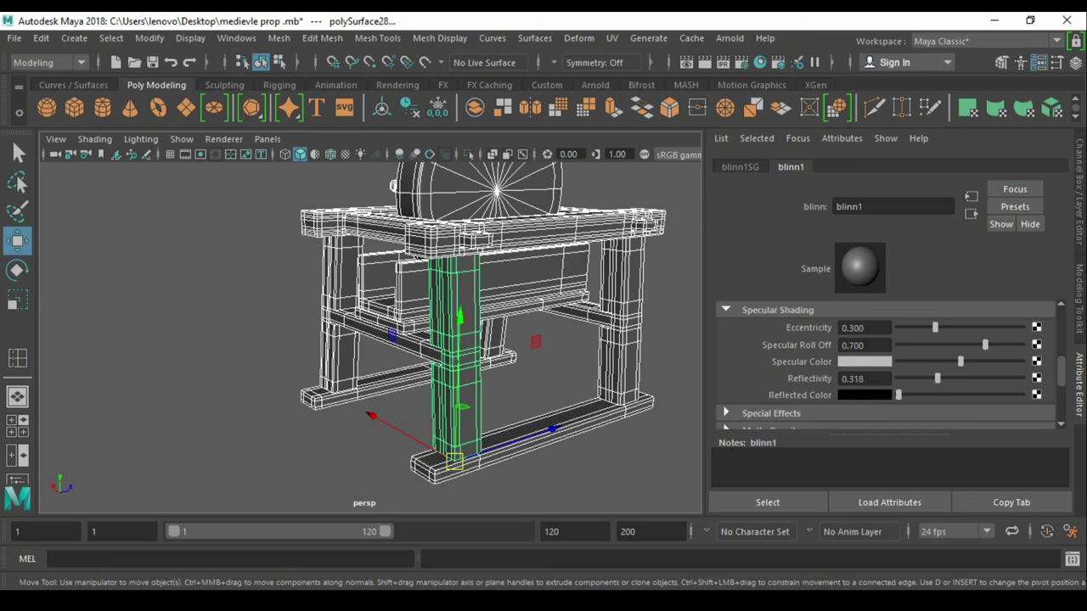
- Reselect a front leg and raise blinn1's specular eccentricity to 0.643
{"action": "left_click", "coordinate": [170, 382]}
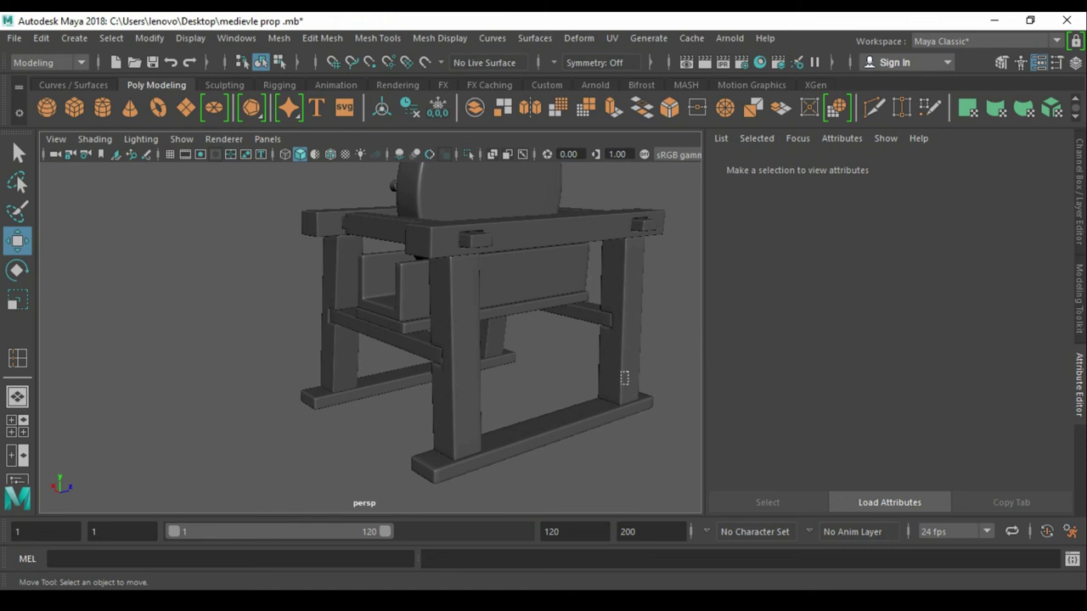
{"action": "left_click", "coordinate": [625, 378]}
{"action": "key", "text": "a"}
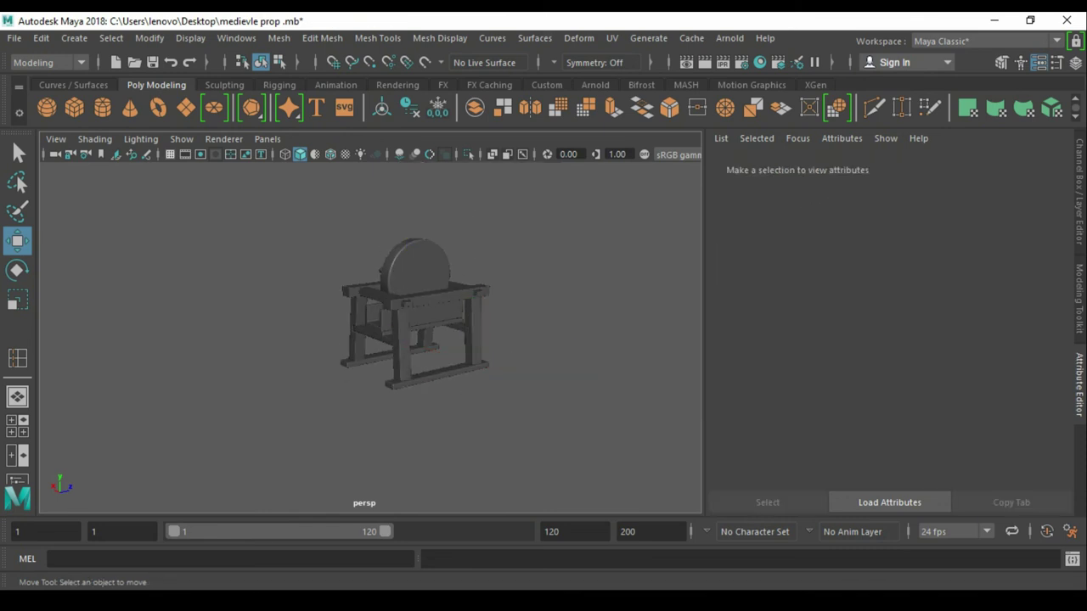
{"action": "left_click", "coordinate": [399, 356]}
{"action": "key", "text": "f"}
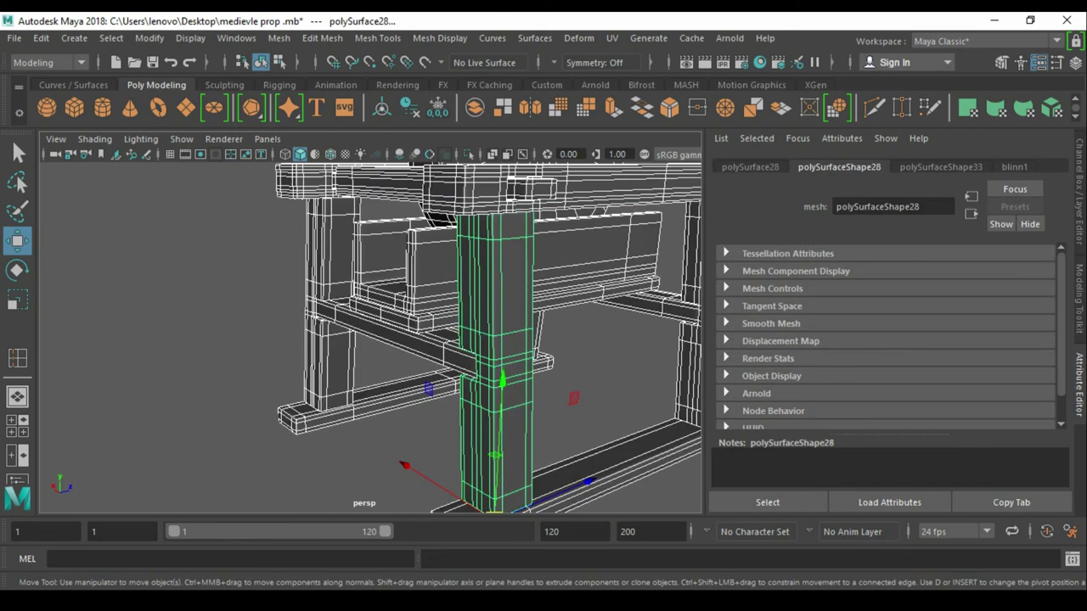
{"action": "left_click", "coordinate": [1014, 166]}
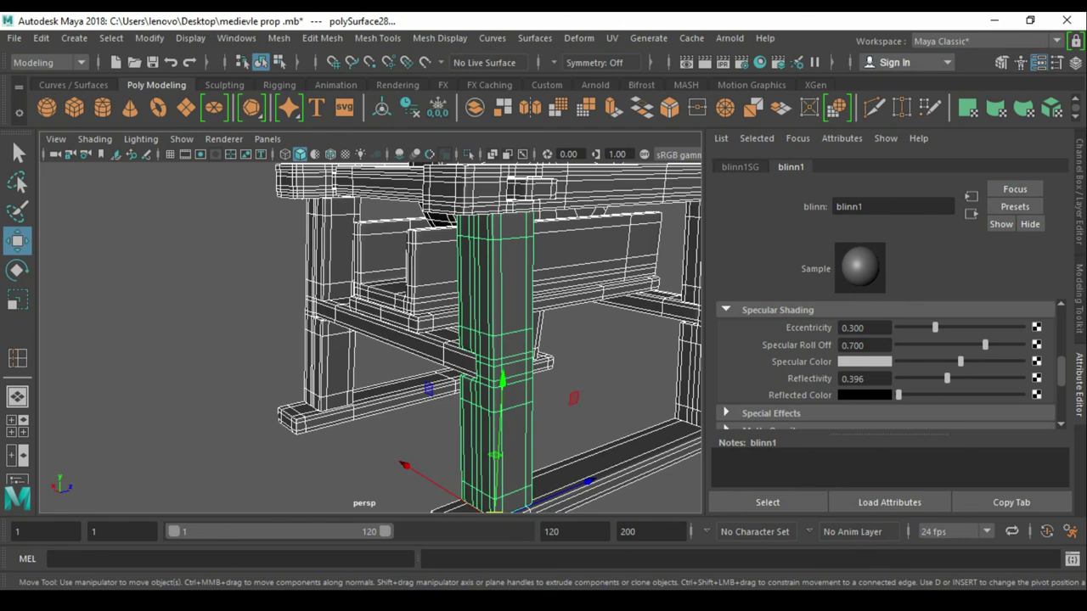
{"action": "left_click_drag", "start_coordinate": [950, 328], "coordinate": [978, 328]}
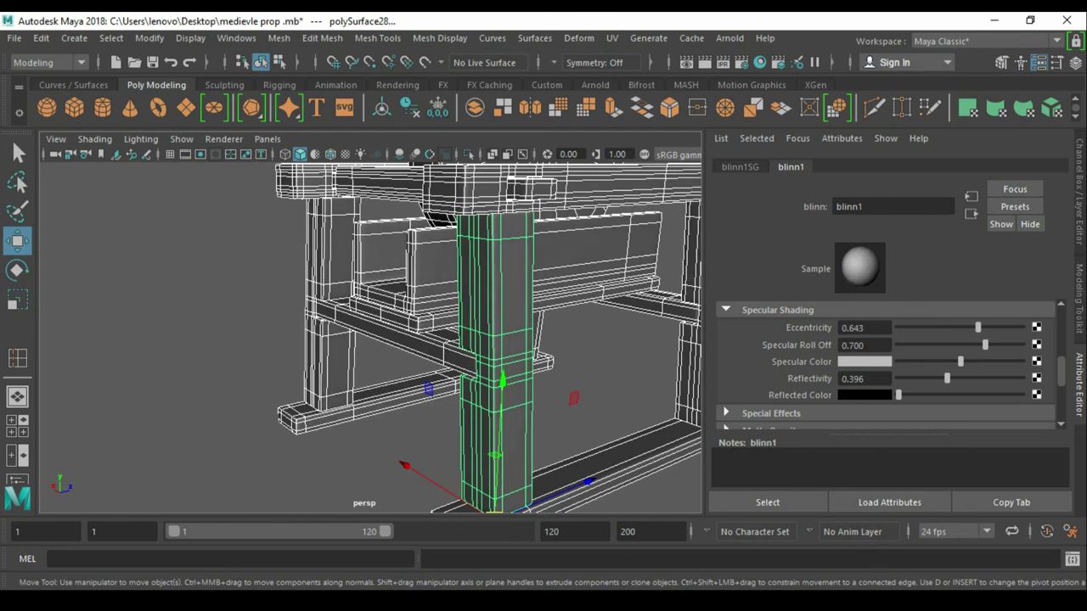
- Frame the finished grindstone and save the scene as 'medievle prop .mb'
{"action": "key", "text": "a"}
{"action": "mouse_move", "coordinate": [365, 340]}
{"action": "left_mouse_down", "text": "alt"}
{"action": "mouse_move", "coordinate": [434, 332]}
{"action": "mouse_move", "coordinate": [407, 340]}
{"action": "mouse_move", "coordinate": [442, 349]}
{"action": "mouse_move", "coordinate": [374, 339]}
{"action": "mouse_move", "coordinate": [416, 336]}
{"action": "mouse_move", "coordinate": [408, 331]}
{"action": "left_mouse_up", "text": "alt"}
{"action": "key", "text": "ctrl+s"}
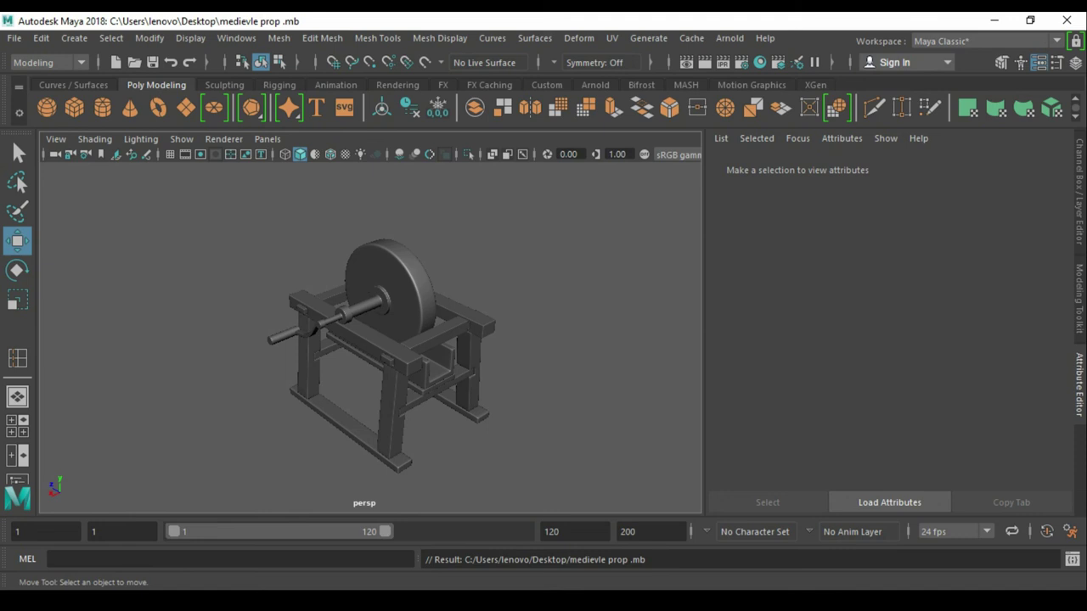